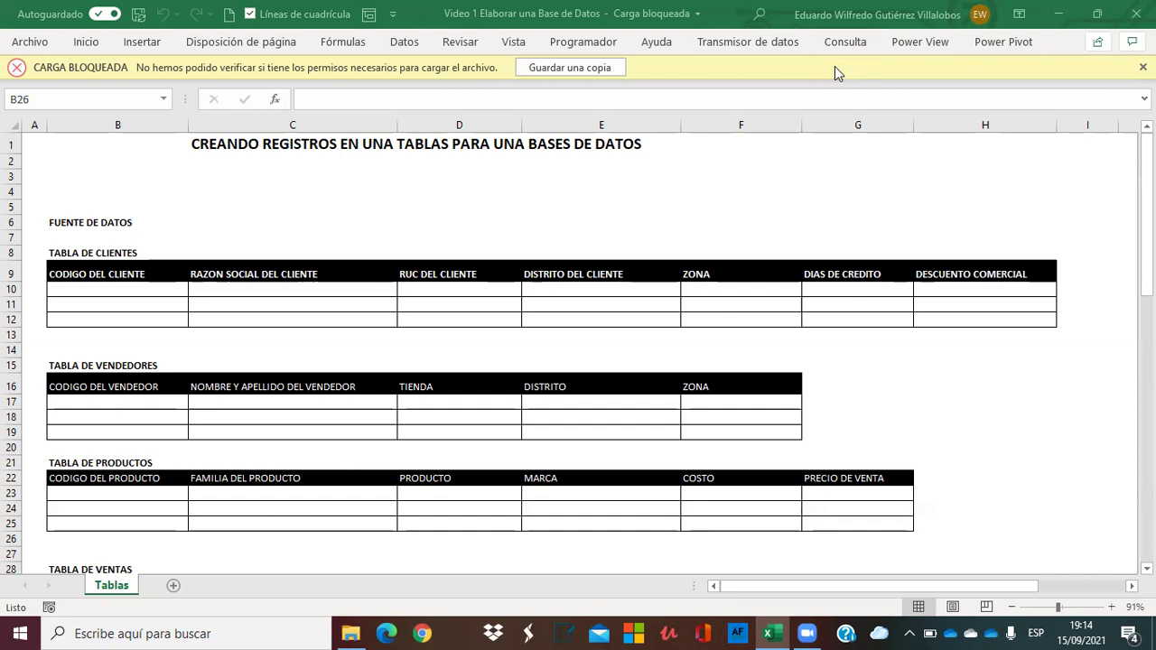
Scan down through the Tablas sheet's tables and return to the title row.
left_click(155, 209)
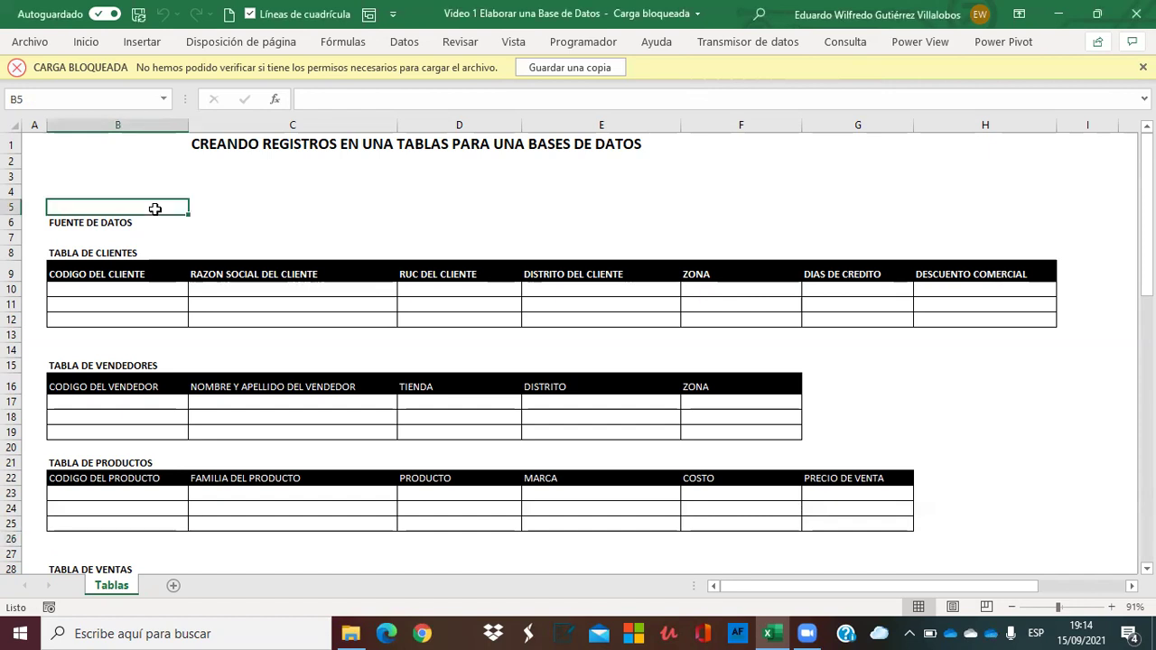
key("Down")
key("Down")
key("Down")
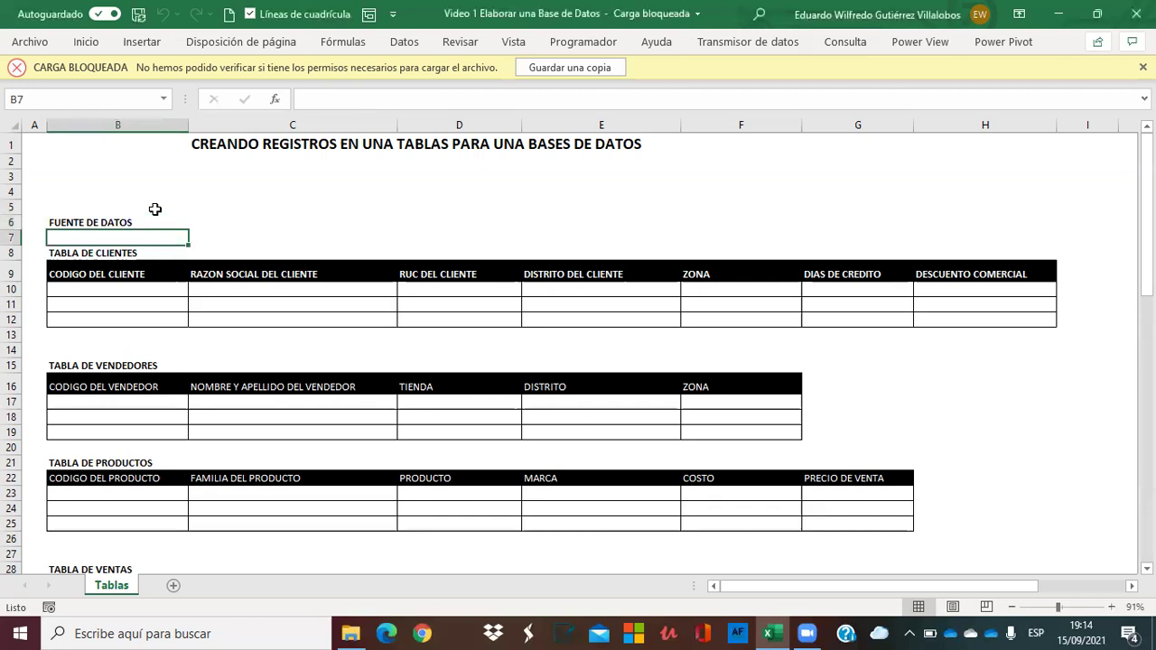
key("Down")
key("Down")
key("Down")
key("Down")
key("Down")
key("Down")
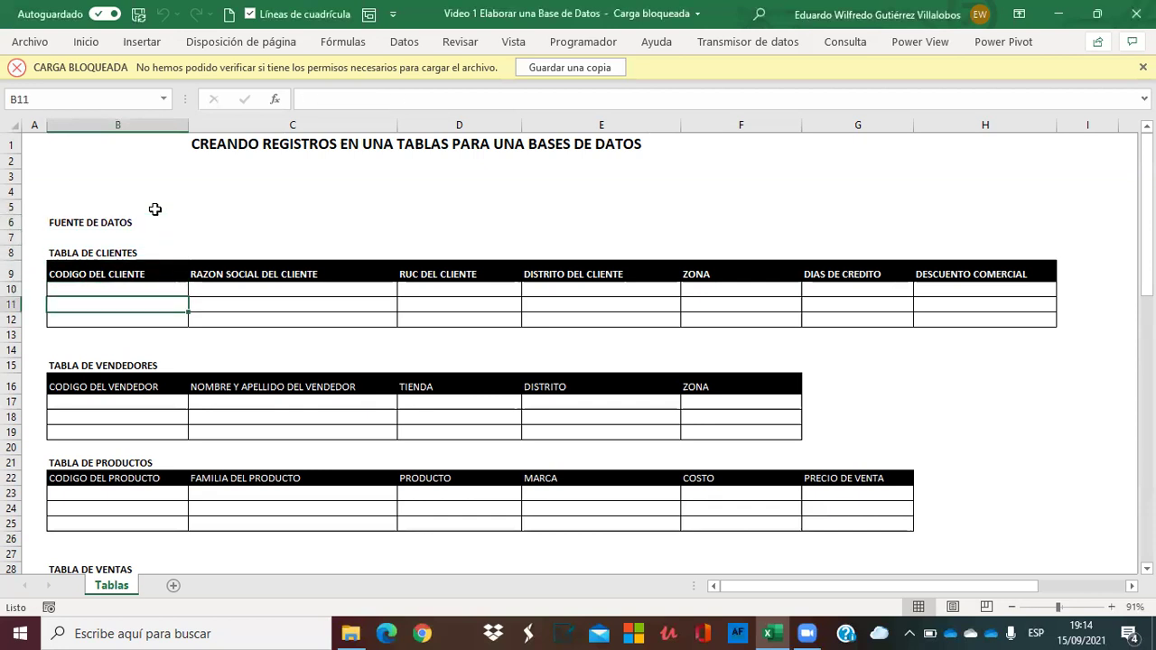
key("Down")
key("Down")
key("Down")
key("Down")
key("Down")
key("Down")
key("Down")
key("Down")
key("Down")
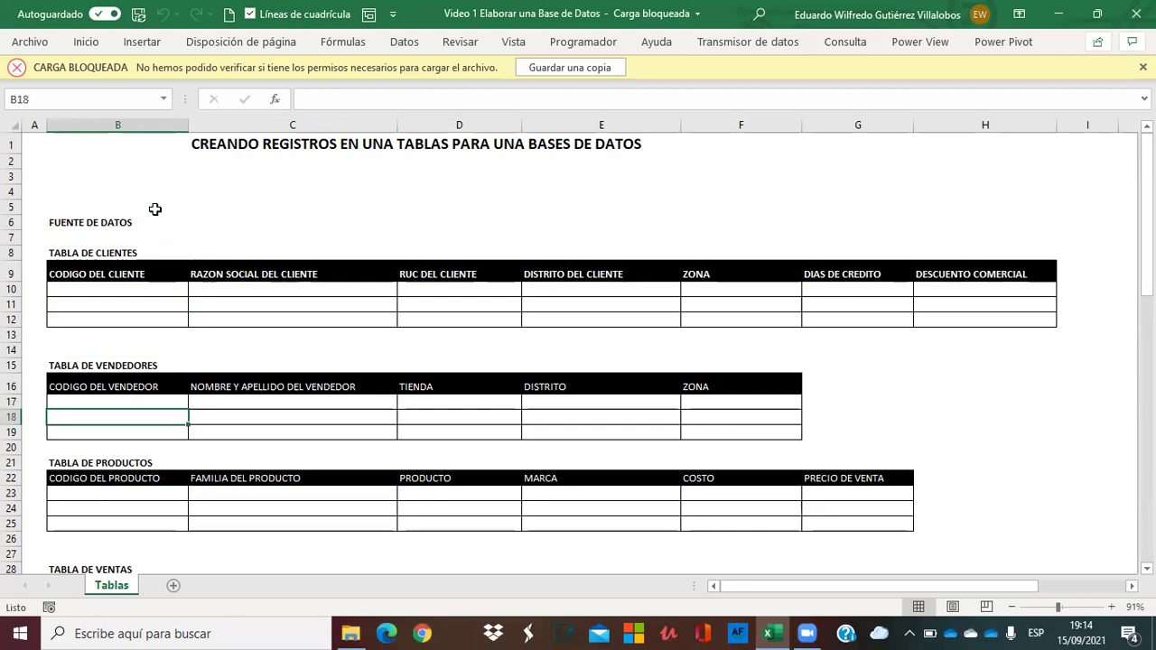
key("Down")
key("Down")
key("Down")
key("Down")
key("Down")
key("Down")
key("Down")
key("Down")
key("Down")
key("Down")
key("Down")
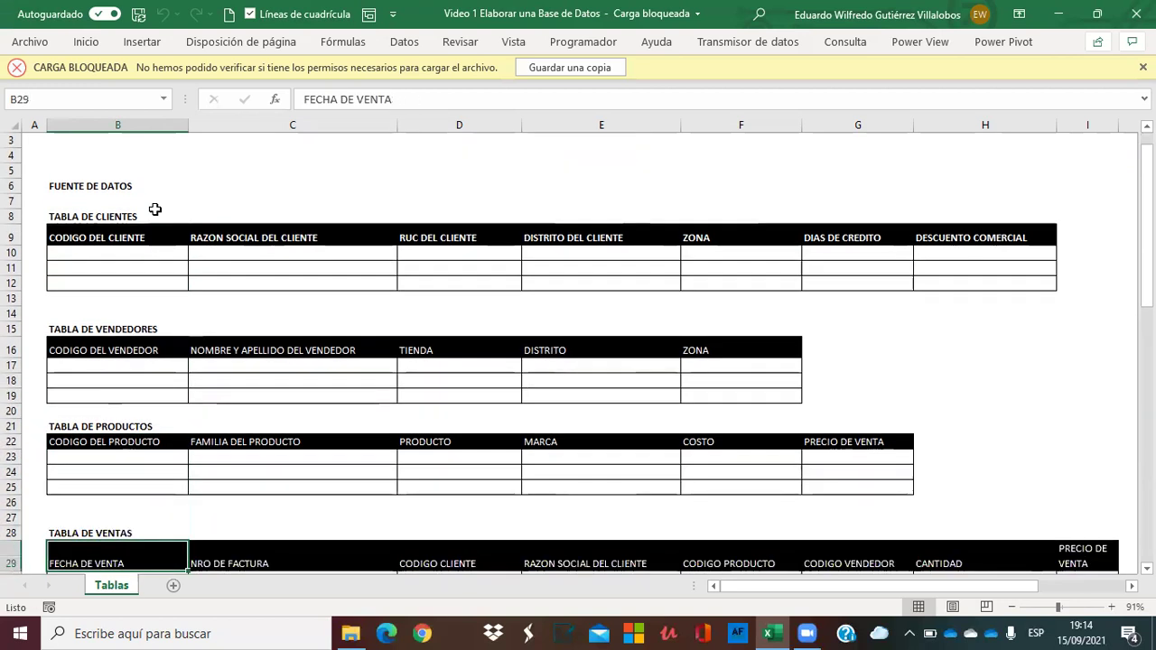
key("Down")
key("Down")
key("Down")
key("Down")
key("Down")
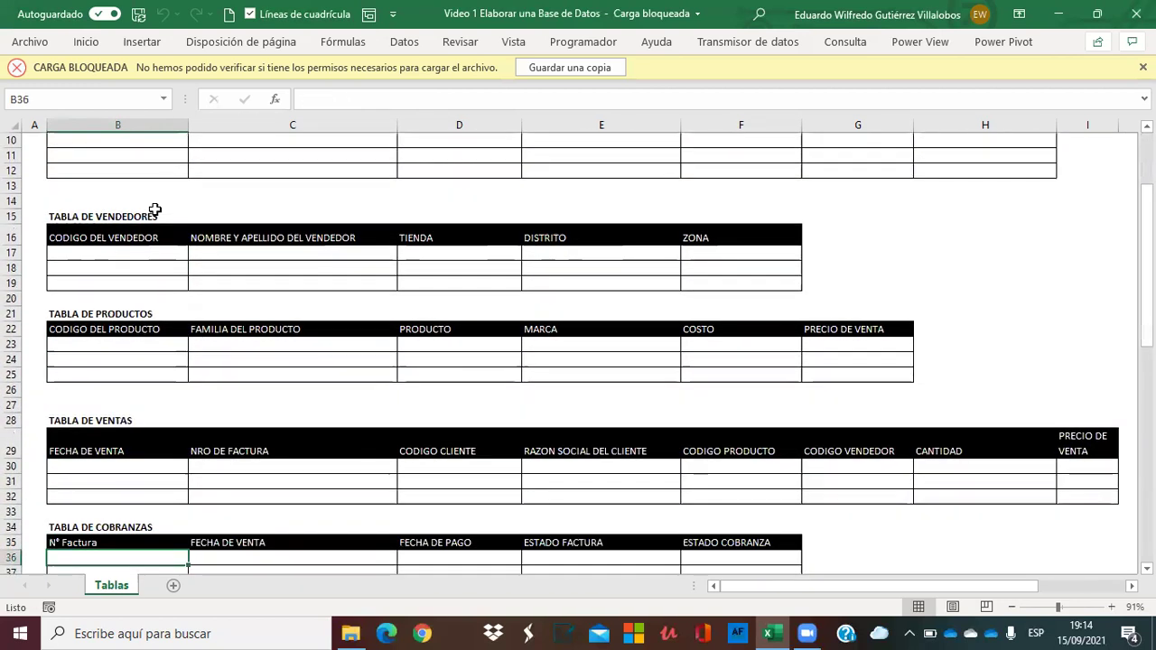
key("Down")
key("Down")
key("Down")
key("Down")
key("Down")
key("Down")
key("Down")
key("Down")
key("Down")
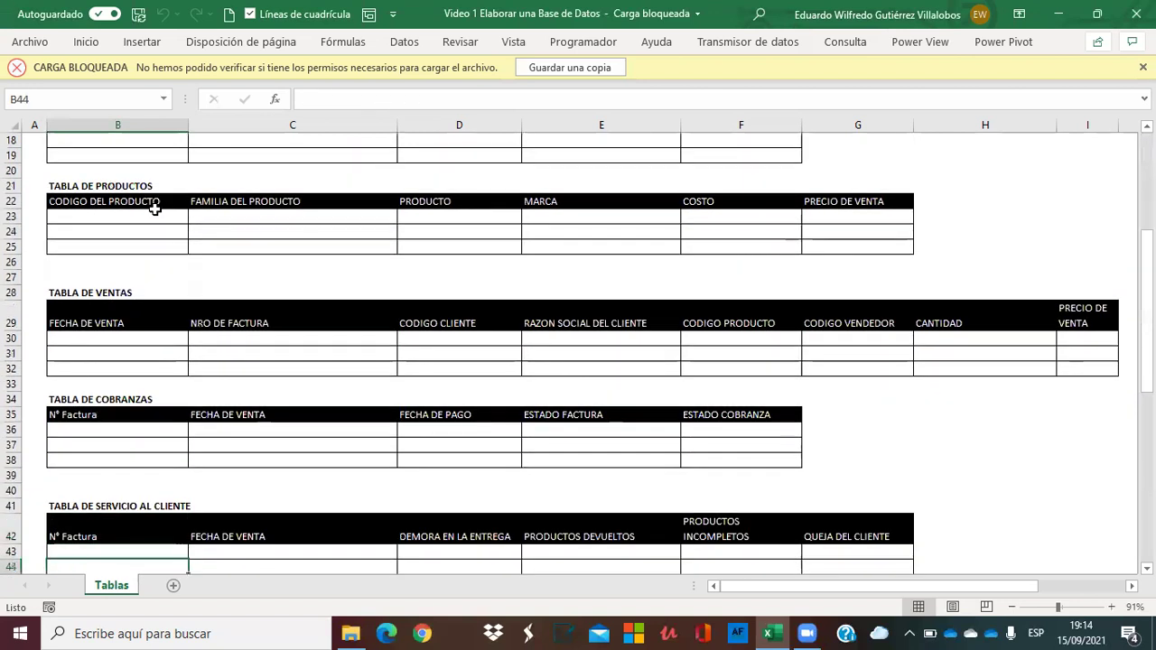
key("Down")
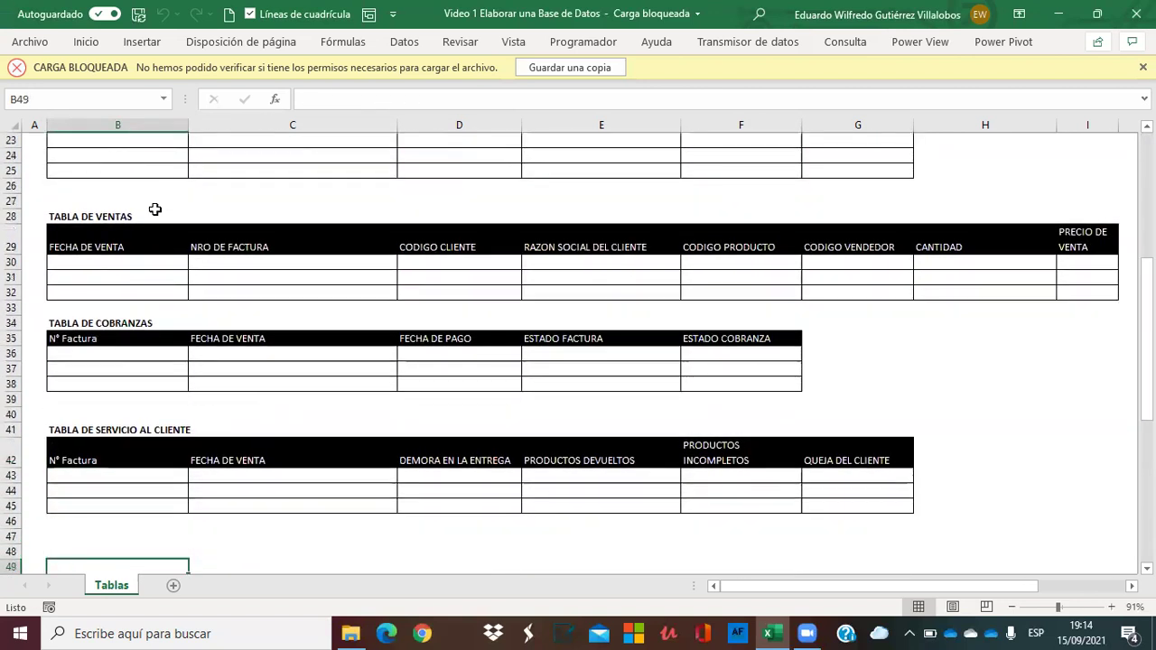
key("Up")
key("Up")
key("Up")
key("Up")
key("Up")
key("Up")
key("Up")
key("Up")
key("Up")
key("Up")
key("Up")
key("Up")
key("Up")
key("Up")
key("Up")
key("Up")
key("Up")
key("Up")
key("Up")
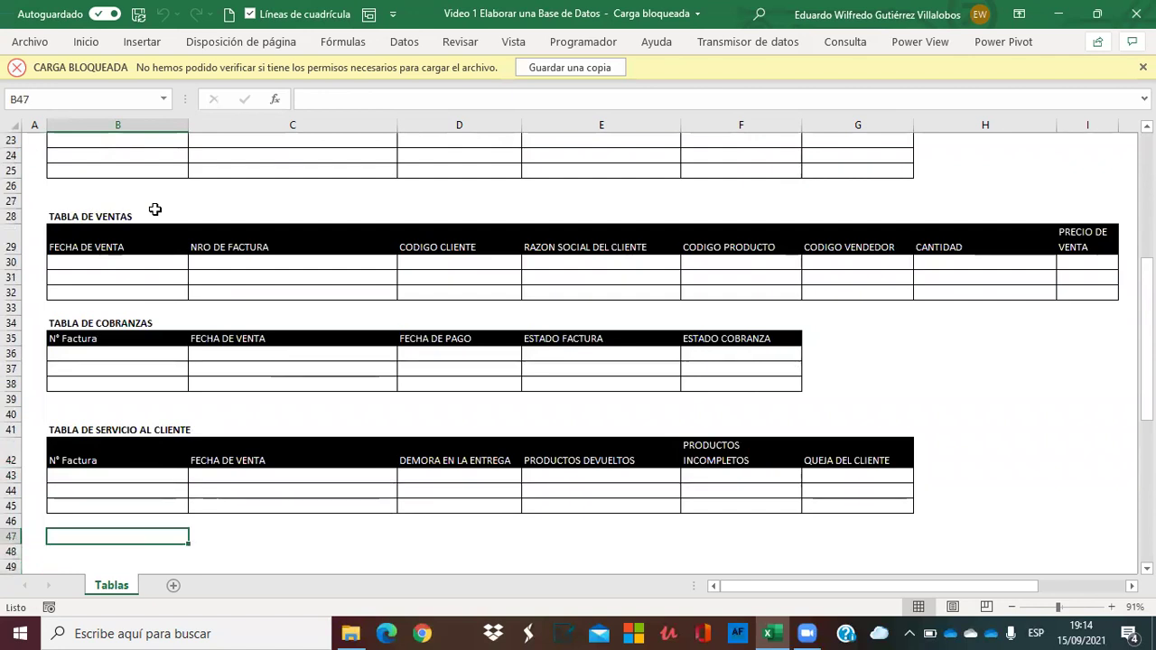
key("Up")
key("Up")
key("Up")
key("Up")
key("Up")
key("Up")
key("Up")
key("Up")
key("Up")
key("Up")
key("Up")
key("Up")
key("Up")
key("Up")
key("Up")
key("Up")
key("Up")
key("Up")
key("Up")
key("Up")
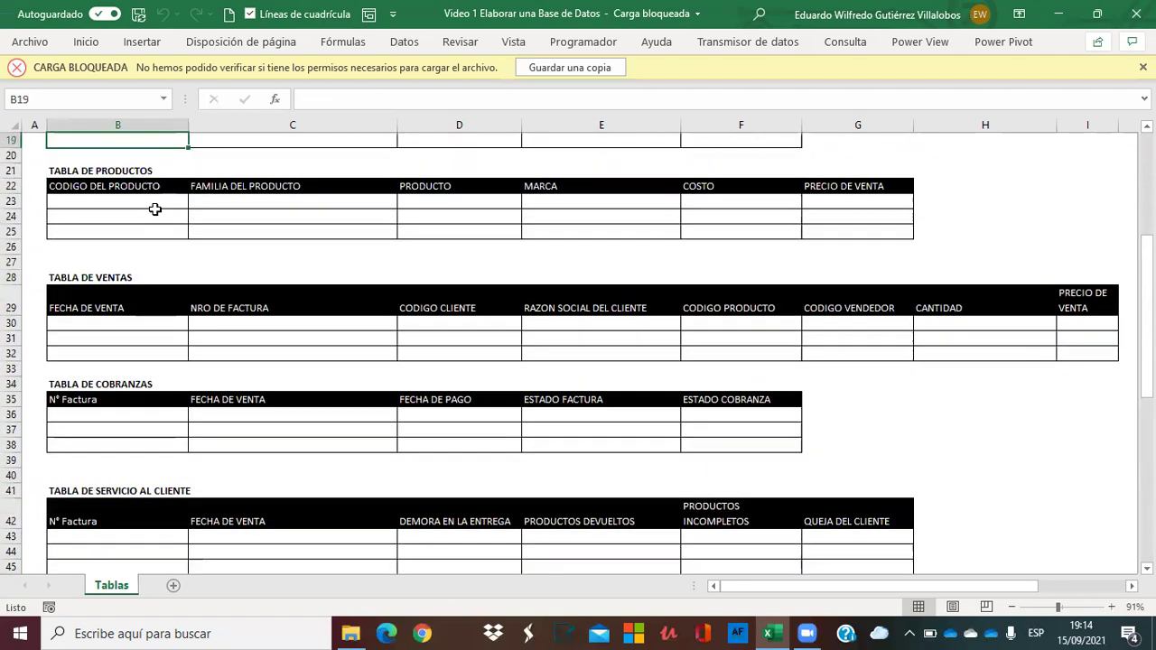
key("Up")
key("Up")
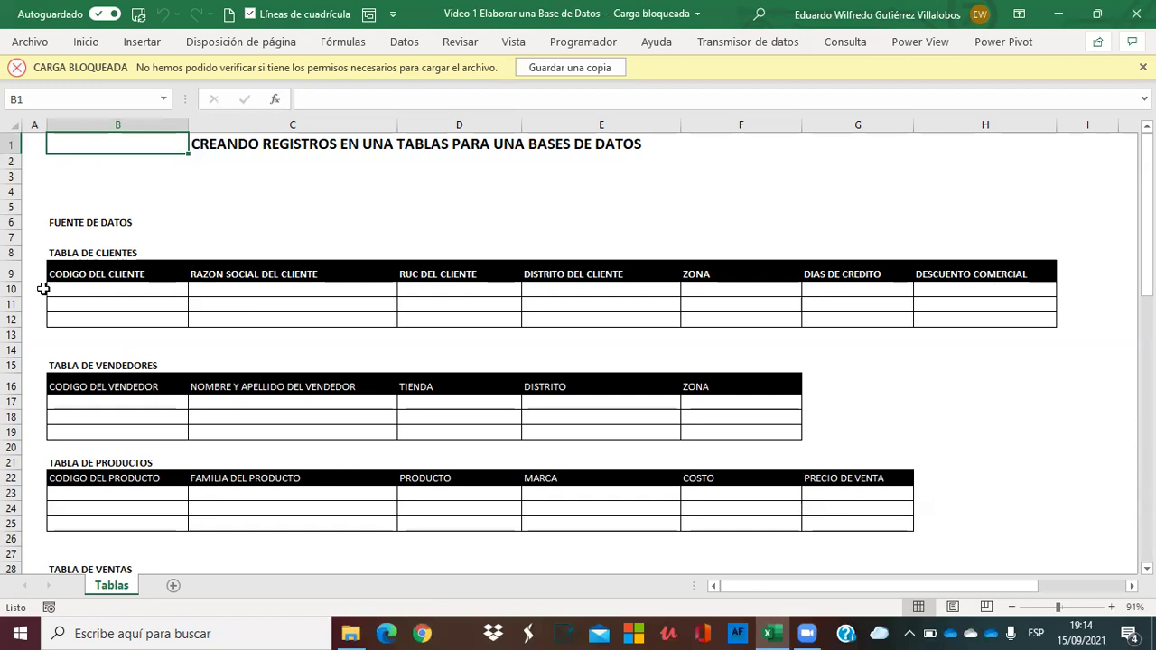
Select the clients table headers and its three empty rows.
left_click_drag(8, 289, 9, 327)
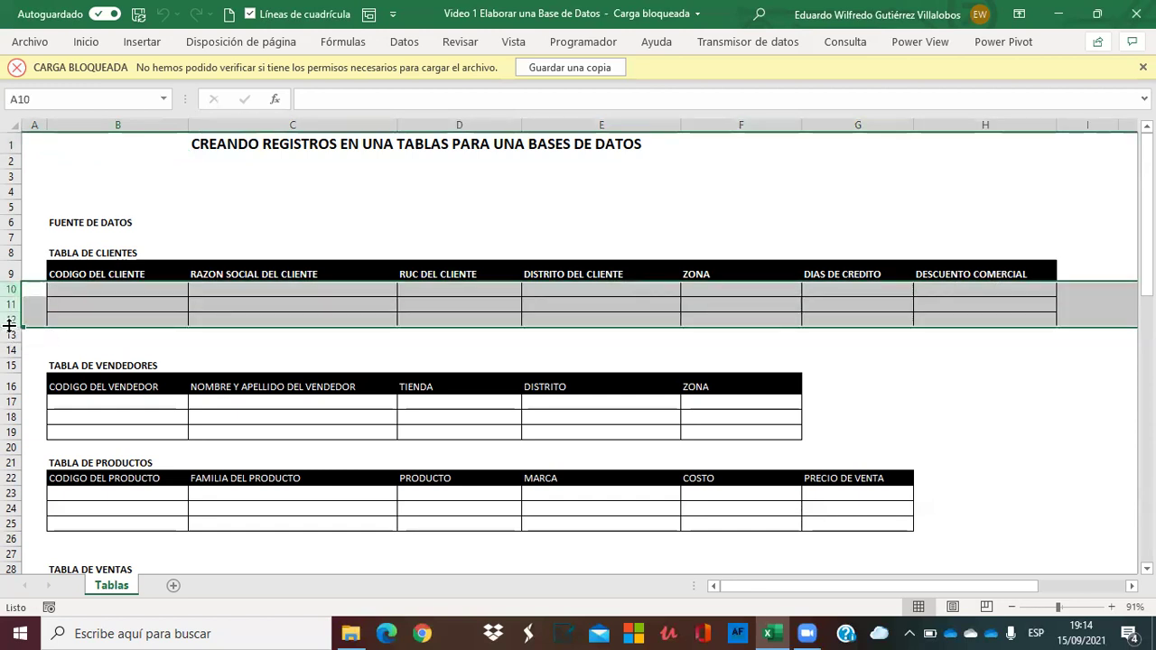
left_click(72, 271)
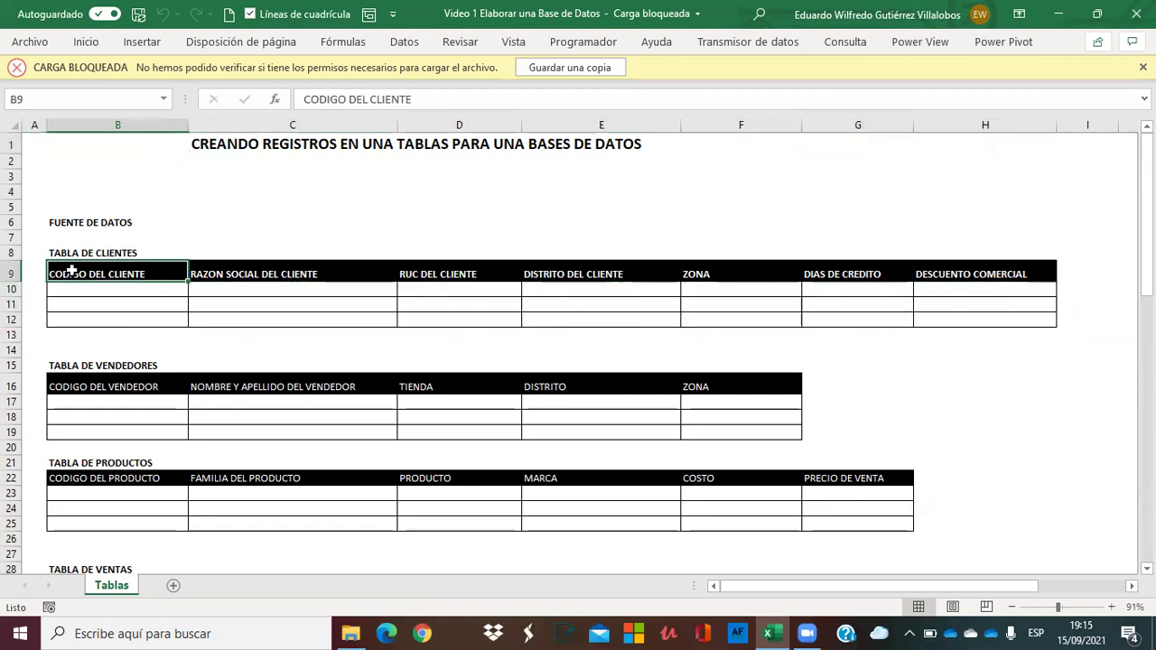
key("shift+Right")
key("shift+Right")
key("shift+Right")
key("shift+Right")
key("shift+Right")
key("shift+Right")
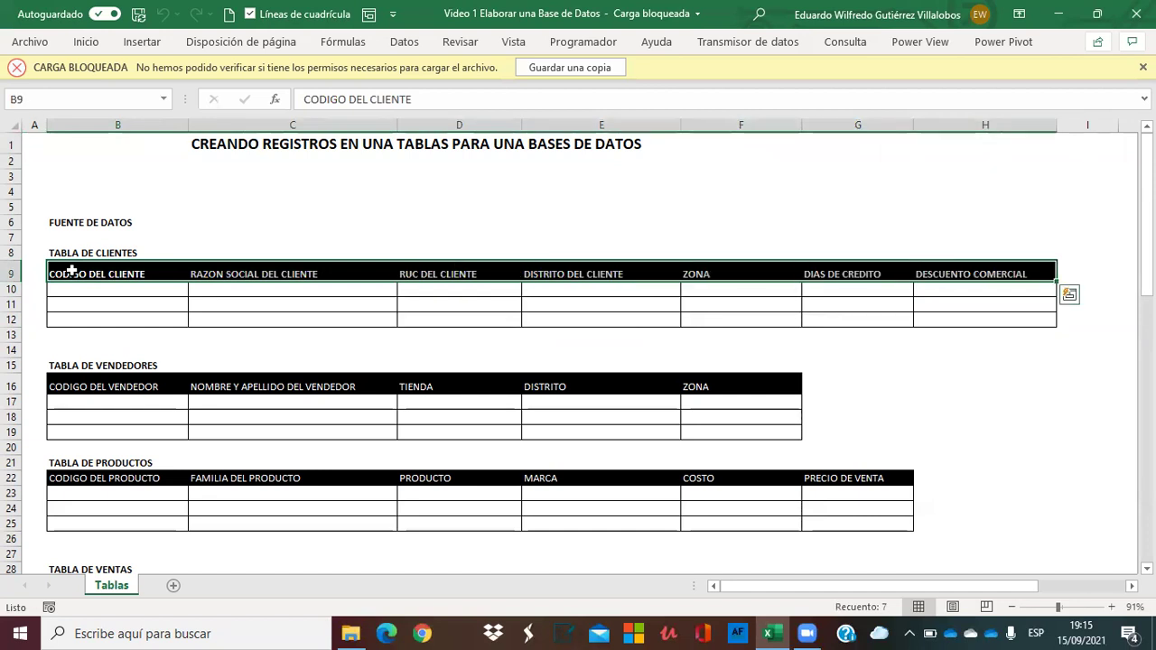
key("Left")
key("Right")
key("shift+Right")
key("shift+Right")
key("shift+Right")
key("shift+Right")
key("shift+Right")
key("shift+Right")
key("Home")
key("Down")
key("Right")
key("shift+Right")
key("shift+Right")
key("shift+Right")
key("shift+Right")
key("shift+Right")
key("shift+Right")
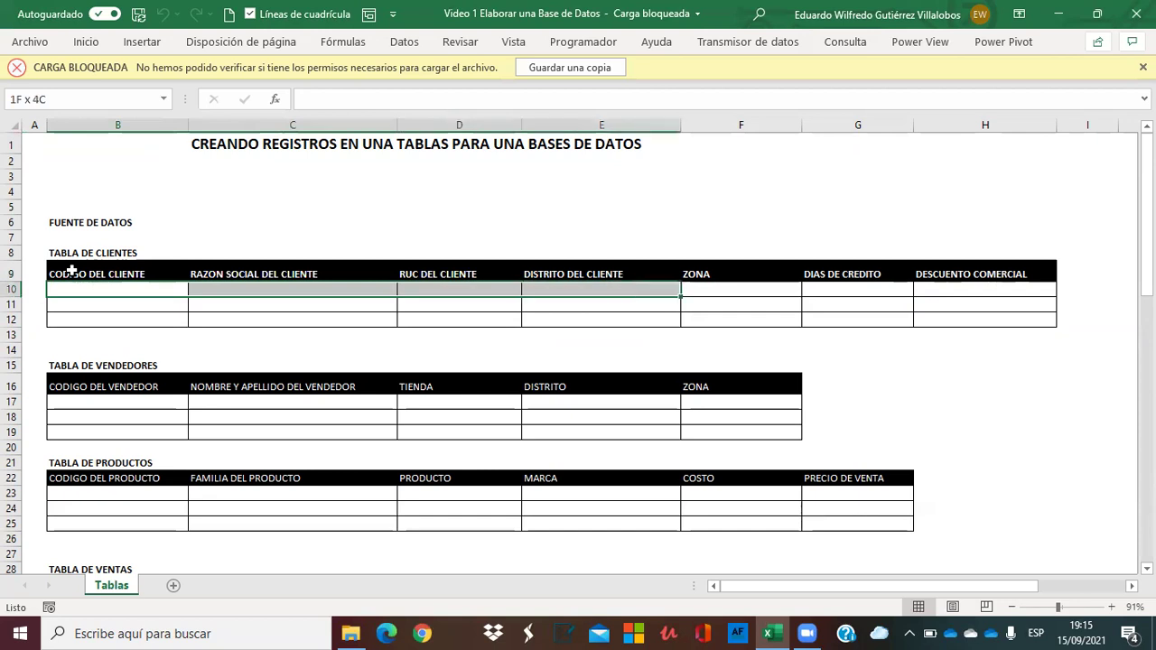
key("shift+Down")
key("shift+Down")
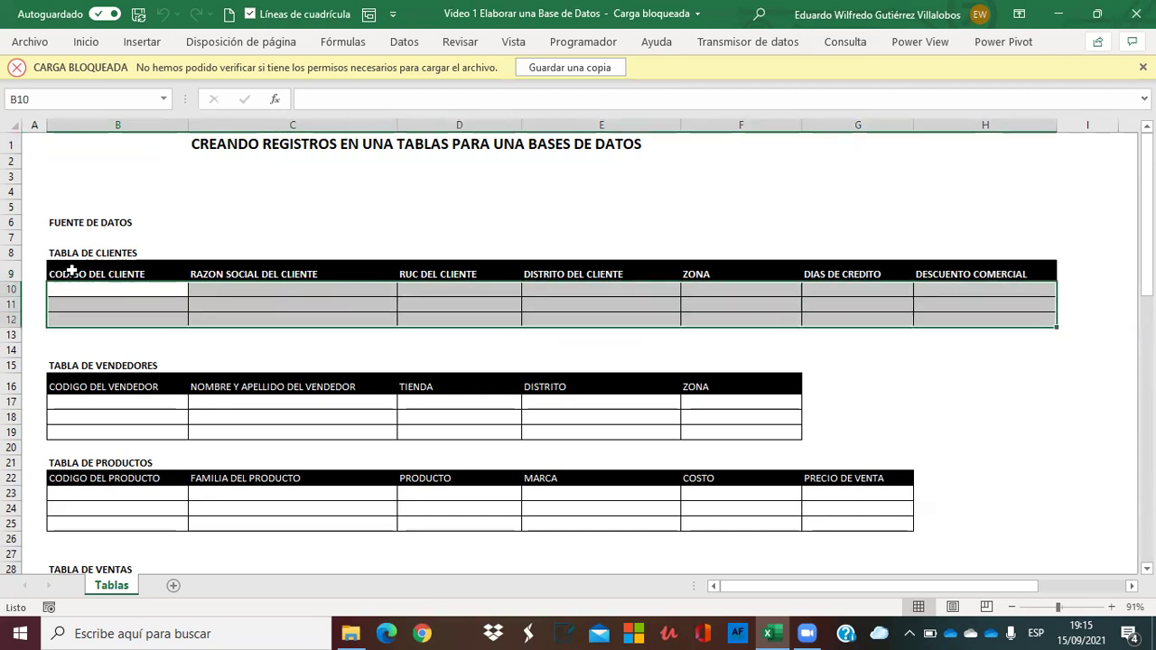
key("Up")
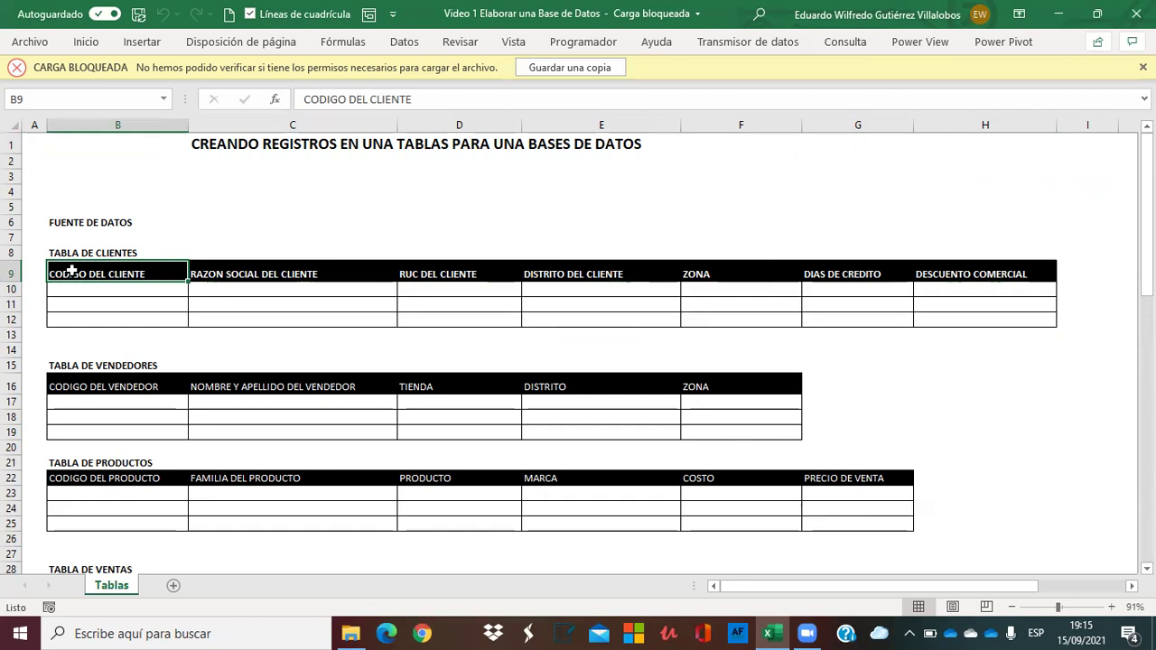
Select B8:H12, from the TABLA DE CLIENTES title through the empty rows, and copy it.
key("Up")
key("Up")
key("Up")
key("Down")
key("Down")
key("shift+Down")
key("shift+Down")
key("shift+Down")
key("shift+Down")
key("shift+Right")
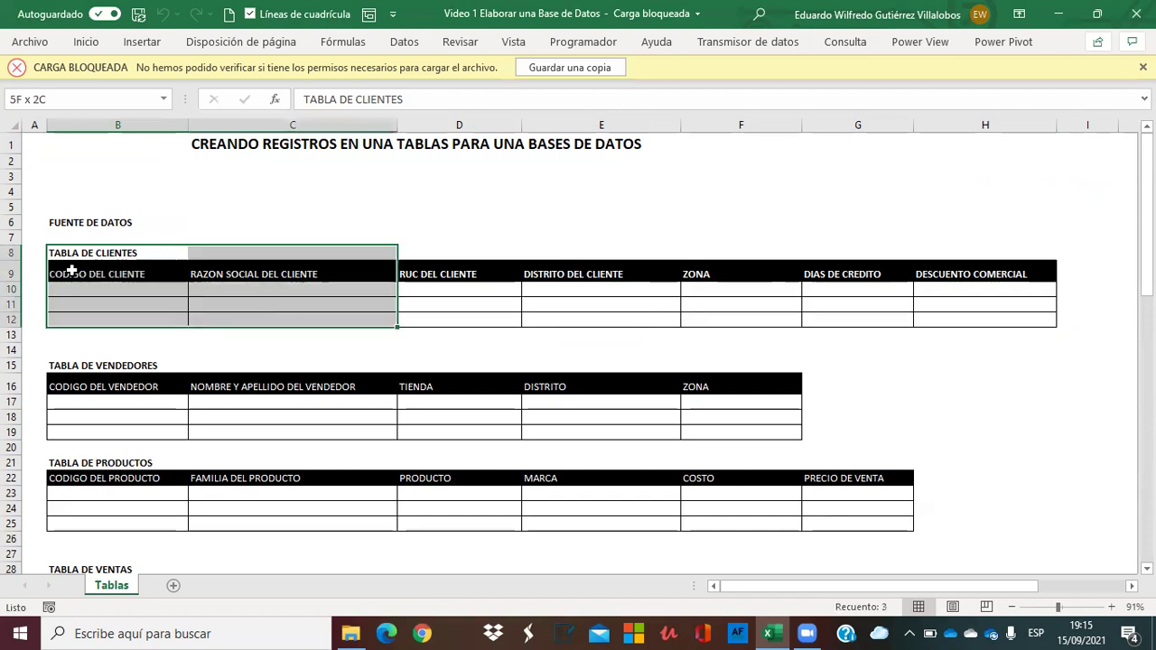
key("shift+Right")
key("shift+Right")
key("shift+Right")
key("shift+Right")
key("shift+Right")
key("shift+Right")
key("shift+Left")
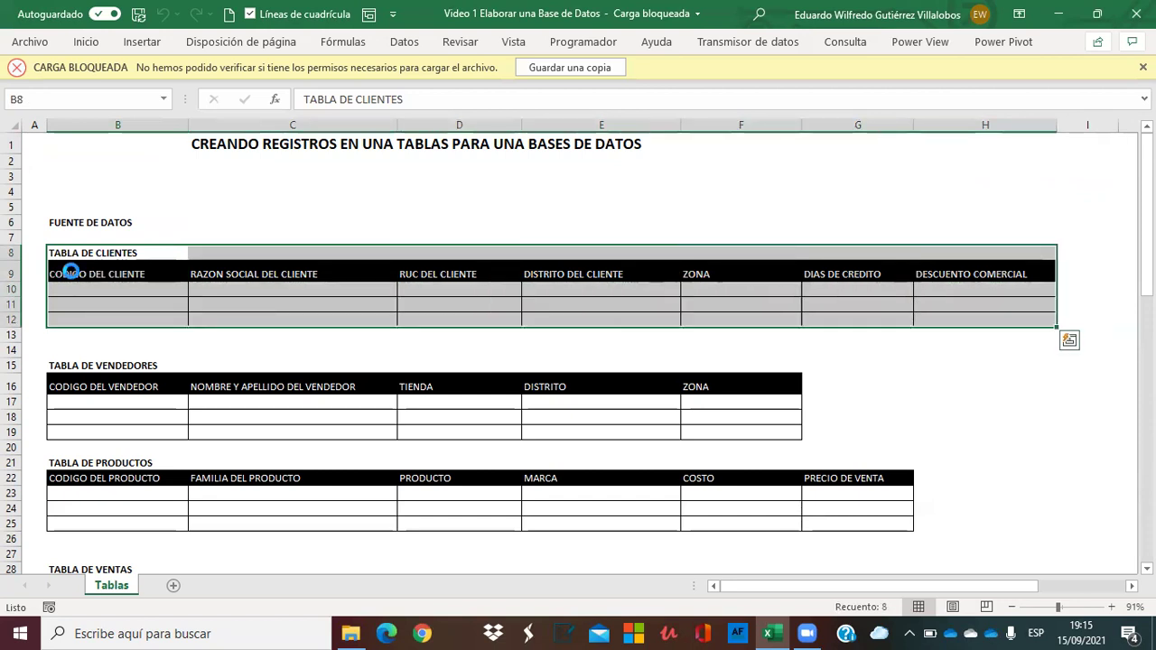
key("ctrl+c")
left_click(70, 271)
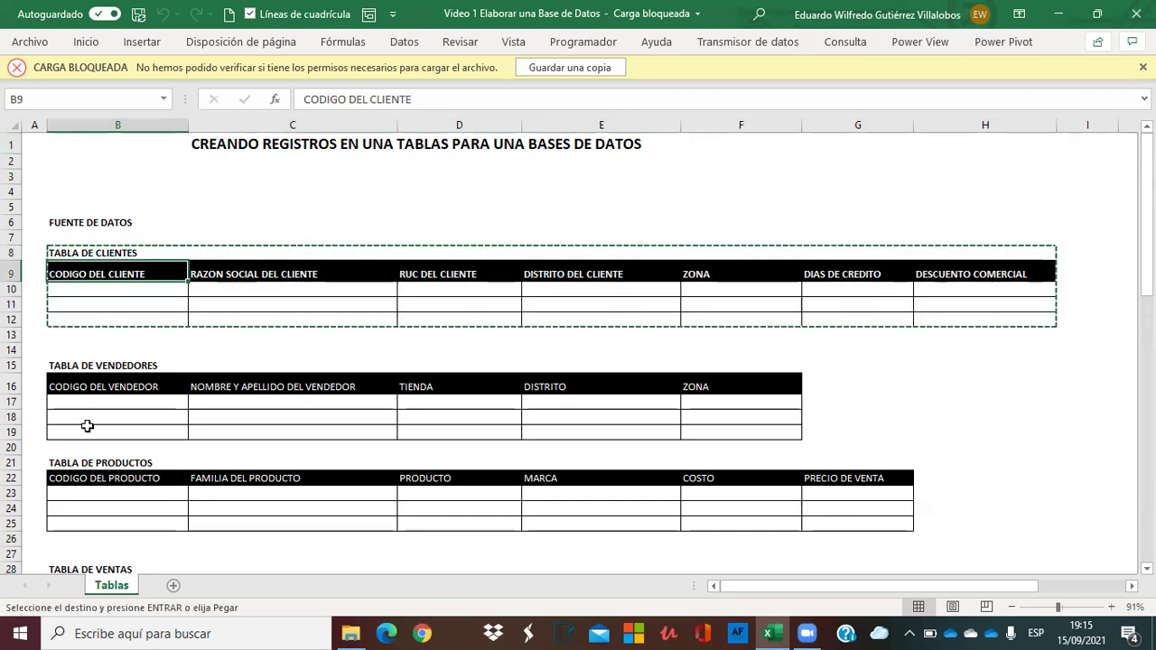
Add a new sheet, Hoja1, and paste the clients table at B5.
left_click(173, 586)
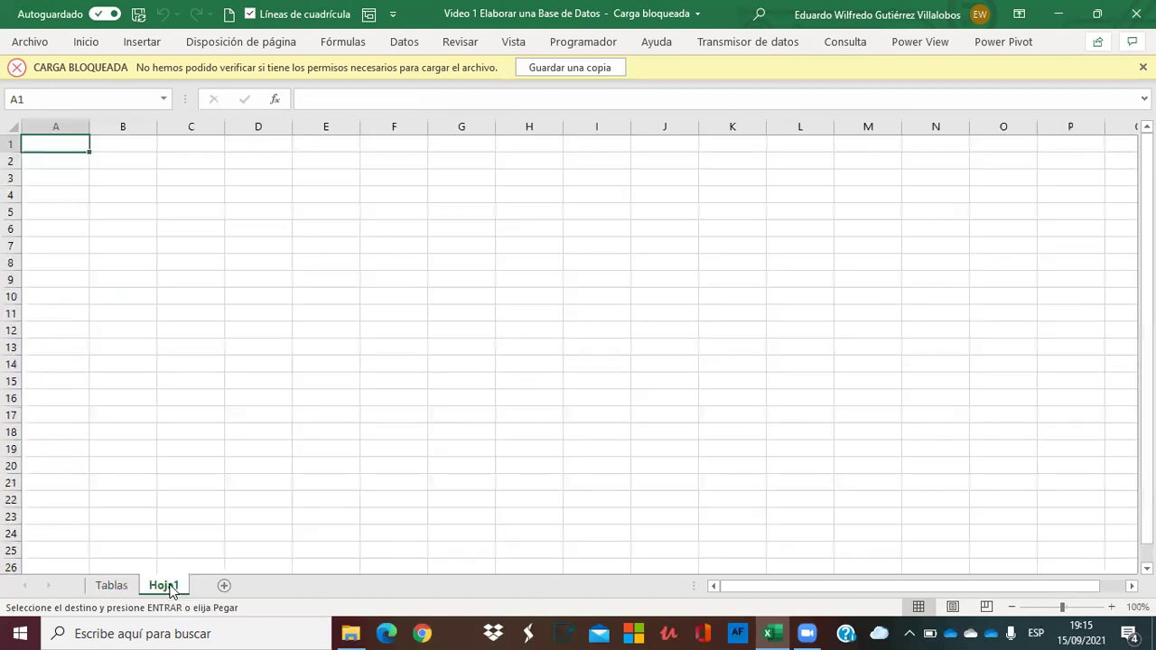
left_click(100, 213)
key("ctrl+v")
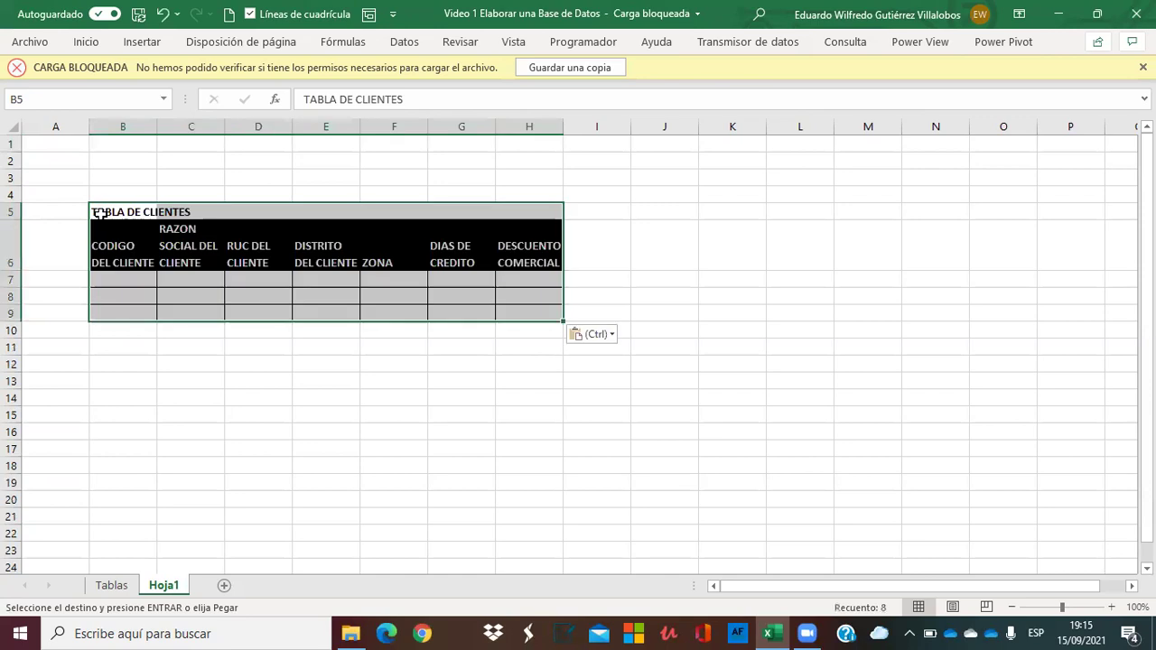
key("Right")
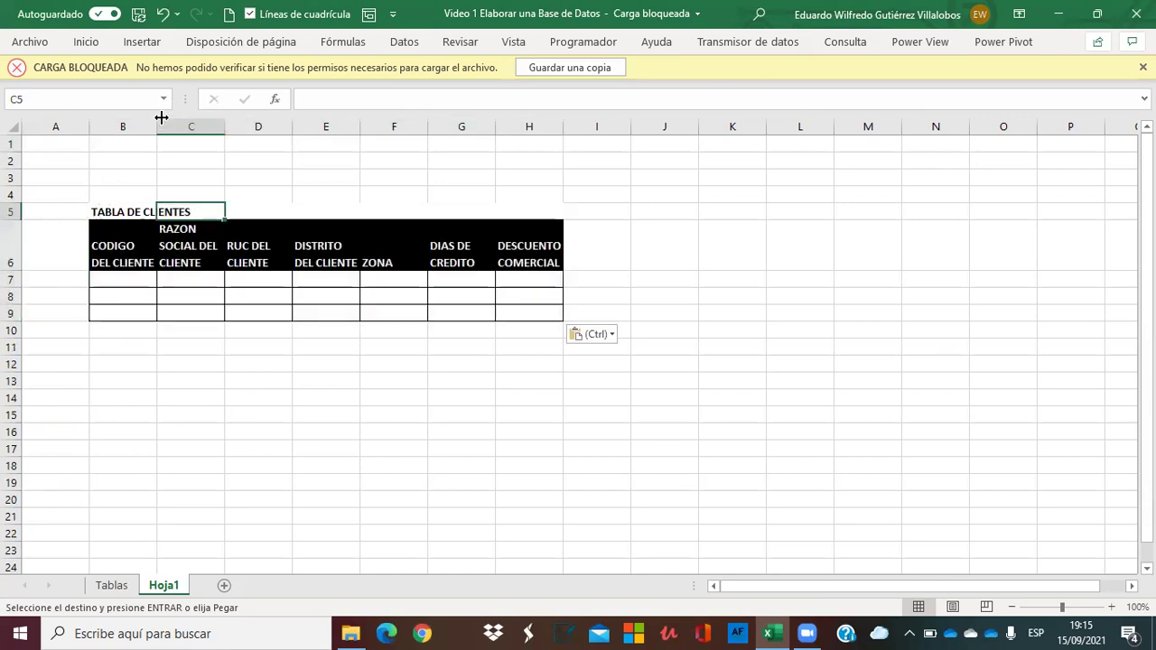
Widen columns B through F so headers fit, with RAZON SOCIAL at 188 pixels.
double_click(157, 126)
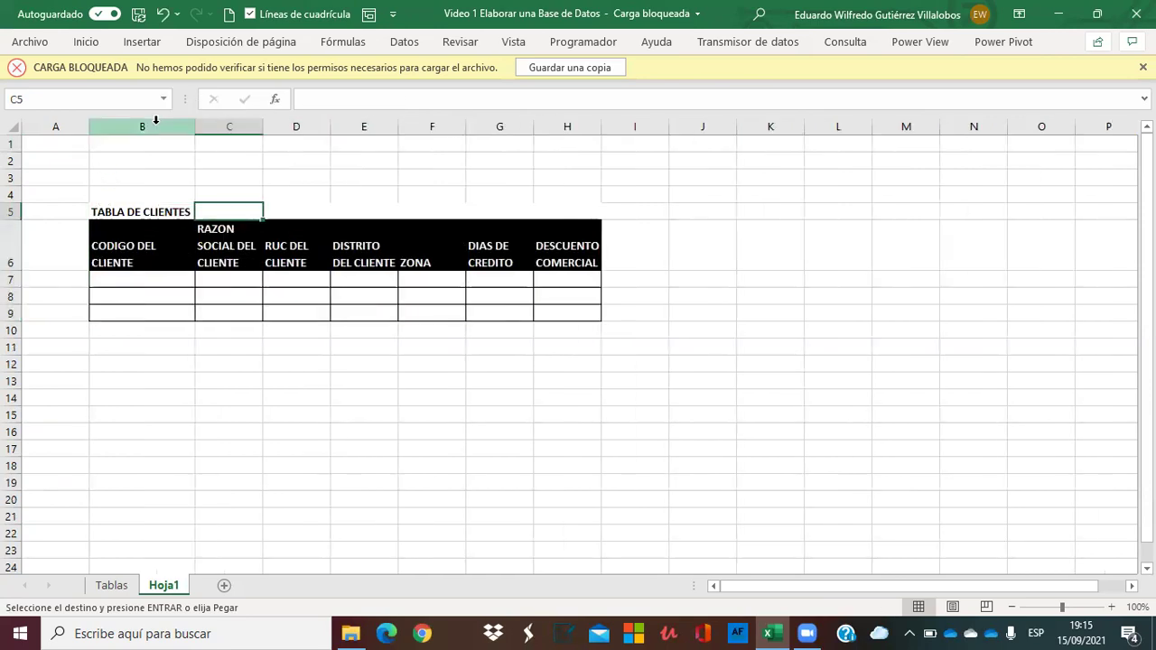
double_click(262, 126)
left_click_drag(260, 126, 358, 144)
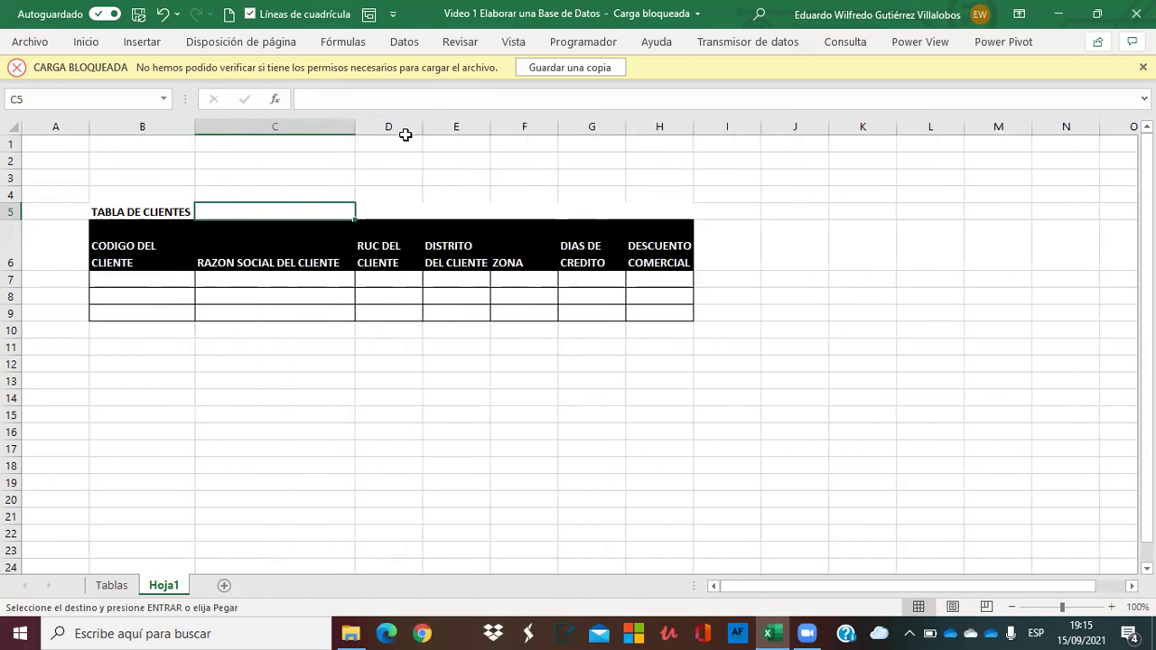
left_click_drag(422, 126, 587, 129)
left_click_drag(658, 118, 908, 146)
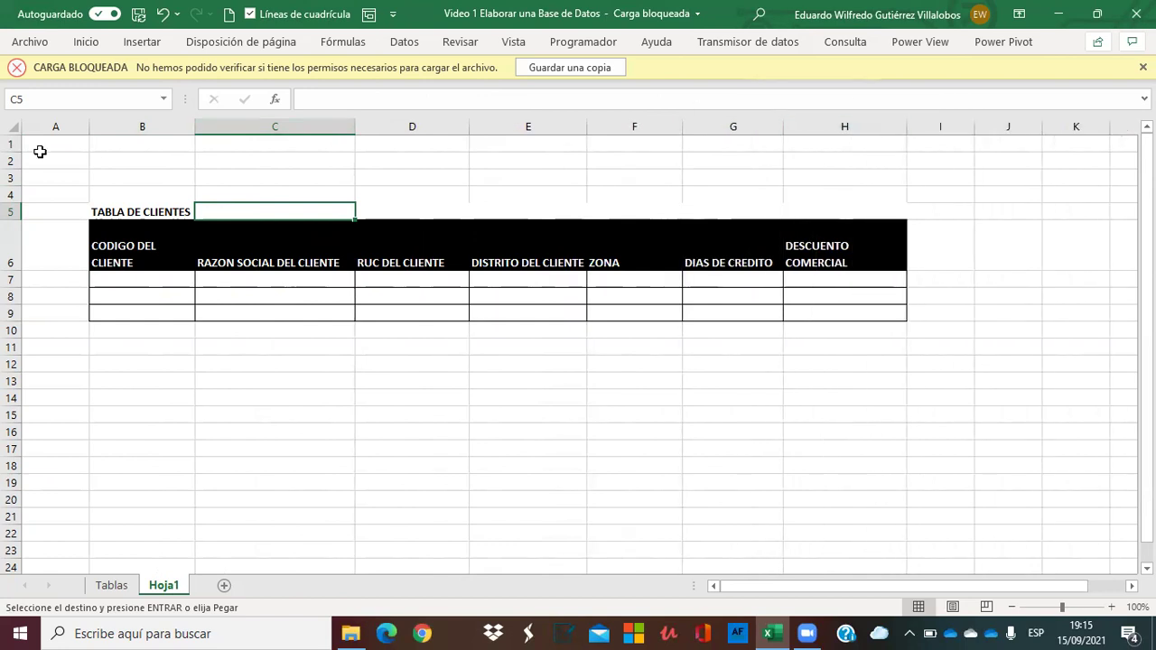
Fill A1:K5 with White, then copy white cell A3 and select column A down to row 24.
left_click(42, 144)
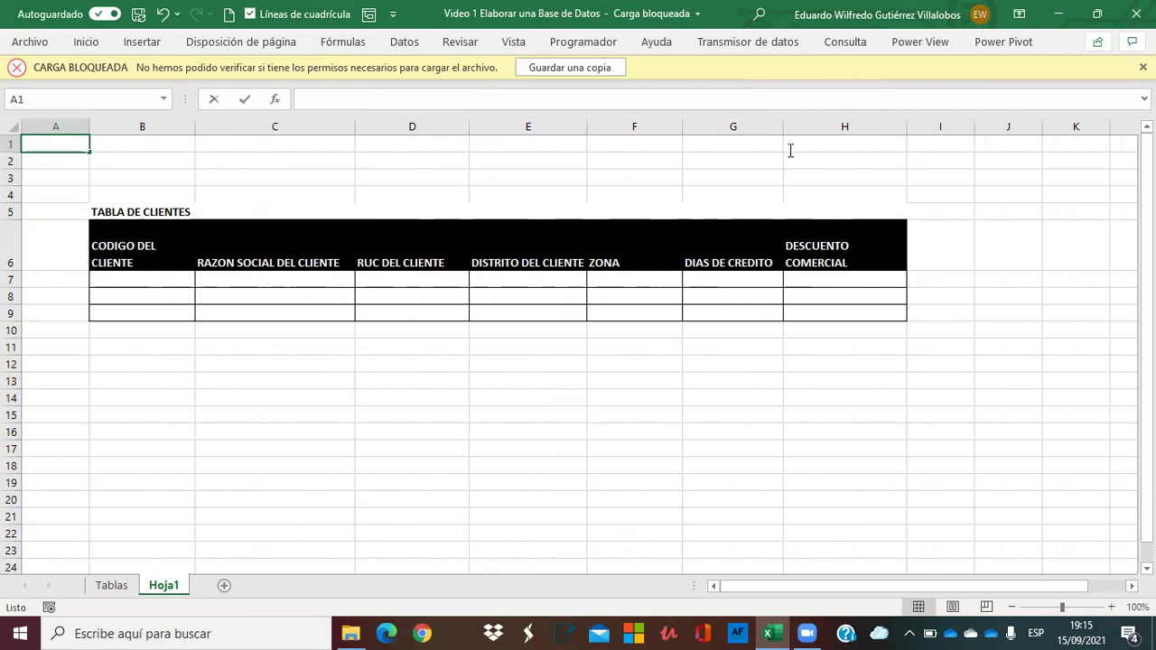
key("Right")
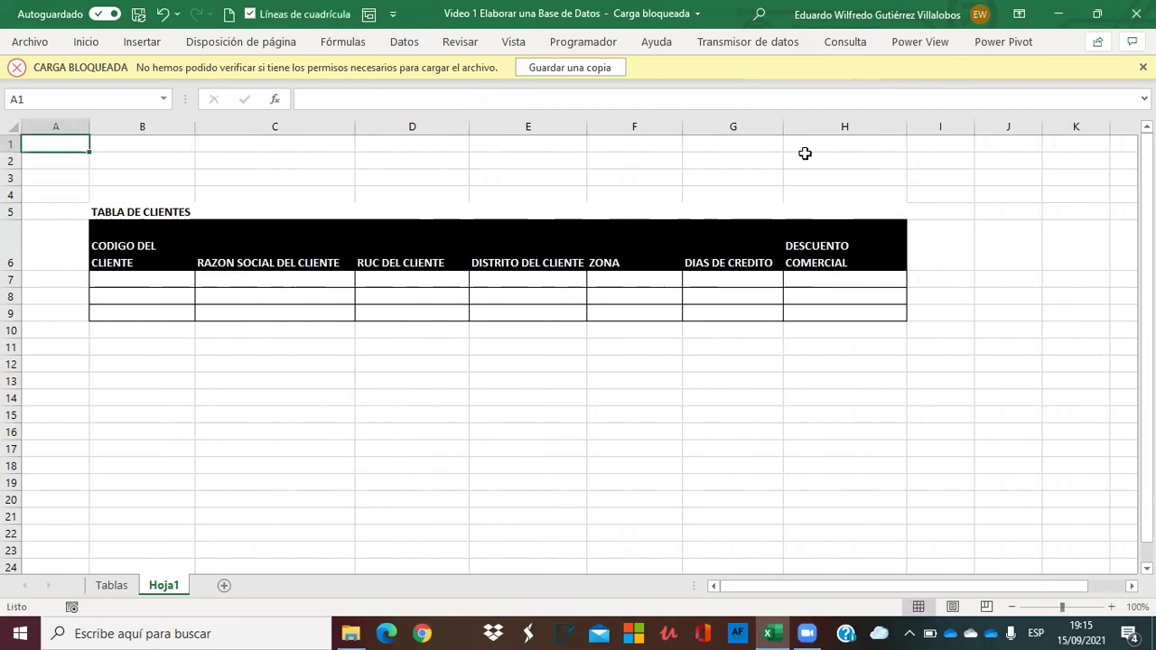
key("Left")
key("shift+Right")
key("shift+Right")
key("shift+Right")
key("shift+Right")
key("shift+Right")
key("shift+Right")
key("shift+Right")
key("shift+Right")
key("shift+Right")
key("shift+Down")
key("shift+Down")
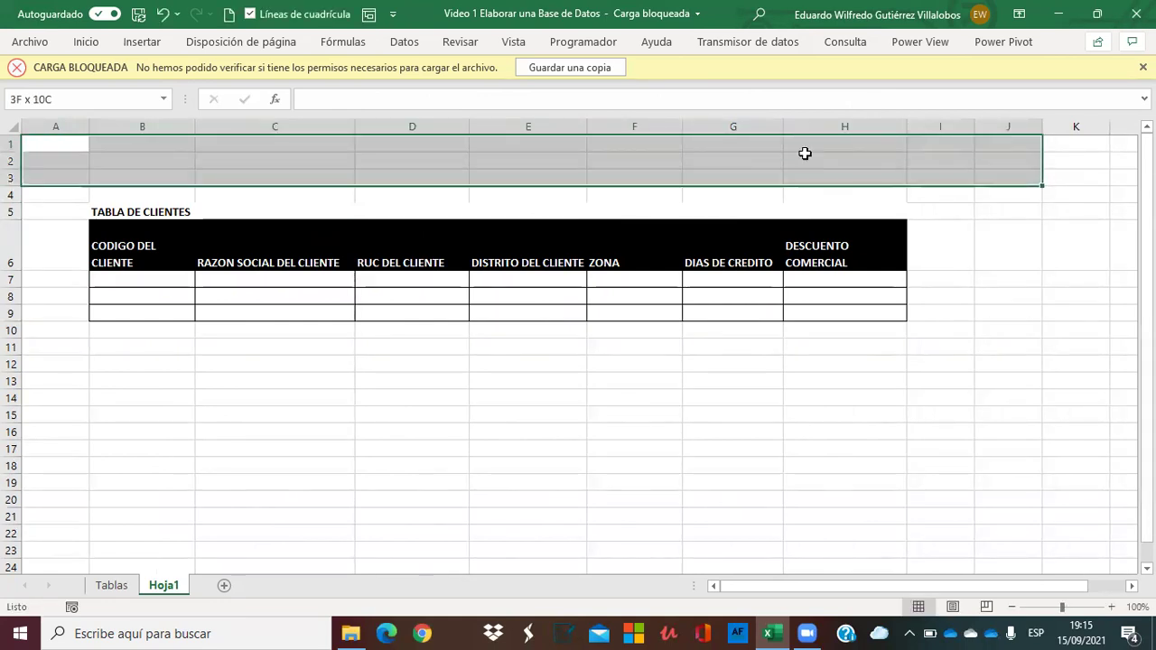
key("shift+Down")
key("shift+Down")
key("shift+Right")
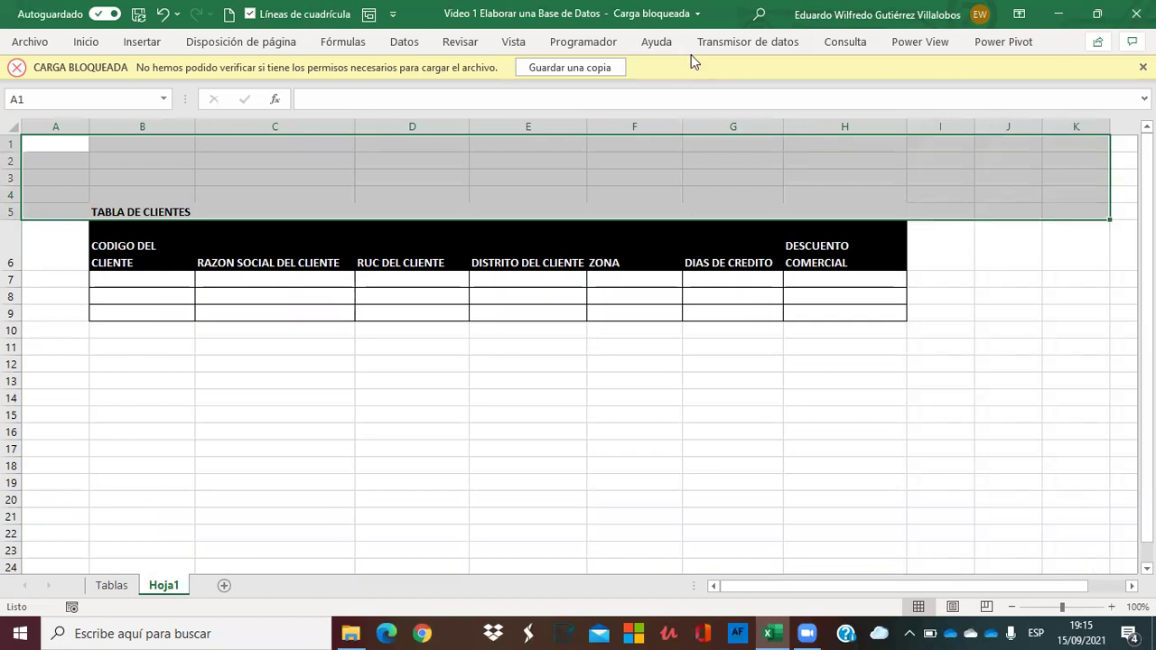
left_click(86, 42)
left_click(231, 101)
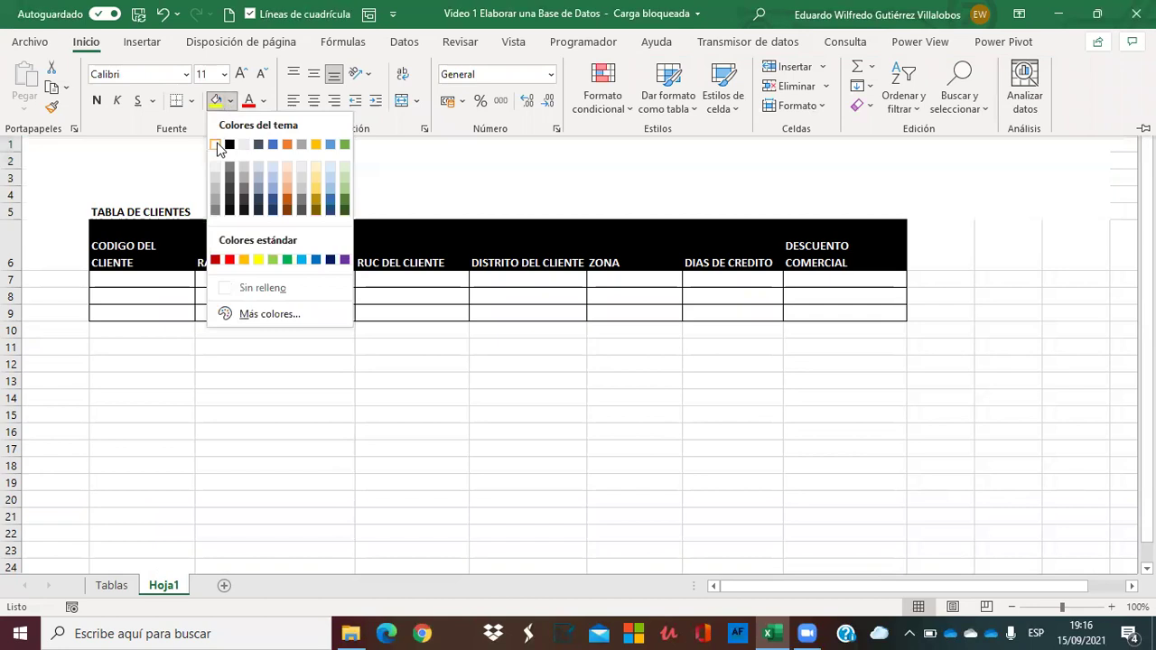
left_click(216, 145)
left_click(58, 177)
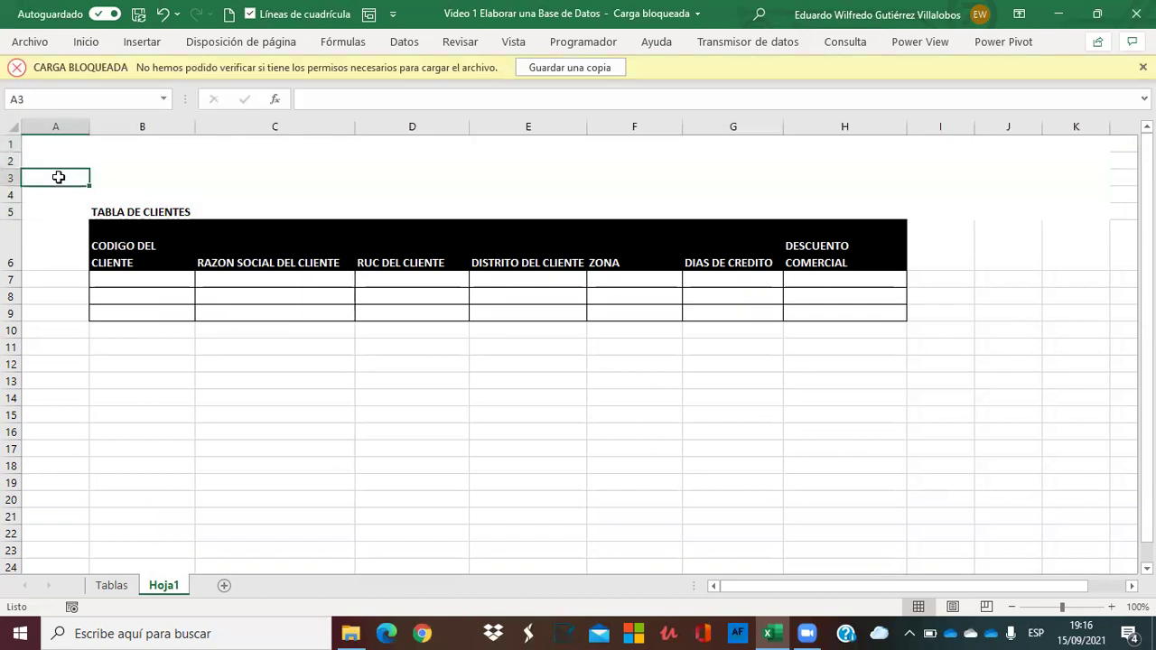
key("ctrl+c")
key("shift+Down")
key("shift+Down")
key("shift+Down")
key("shift+Down")
key("shift+Down")
key("shift+Down")
key("shift+Down")
key("shift+Down")
key("shift+Down")
key("shift+Down")
key("shift+Down")
key("shift+Down")
key("shift+Down")
key("shift+Down")
key("shift+Down")
key("shift+Down")
key("shift+Down")
key("shift+Down")
key("shift+Down")
key("shift+Down")
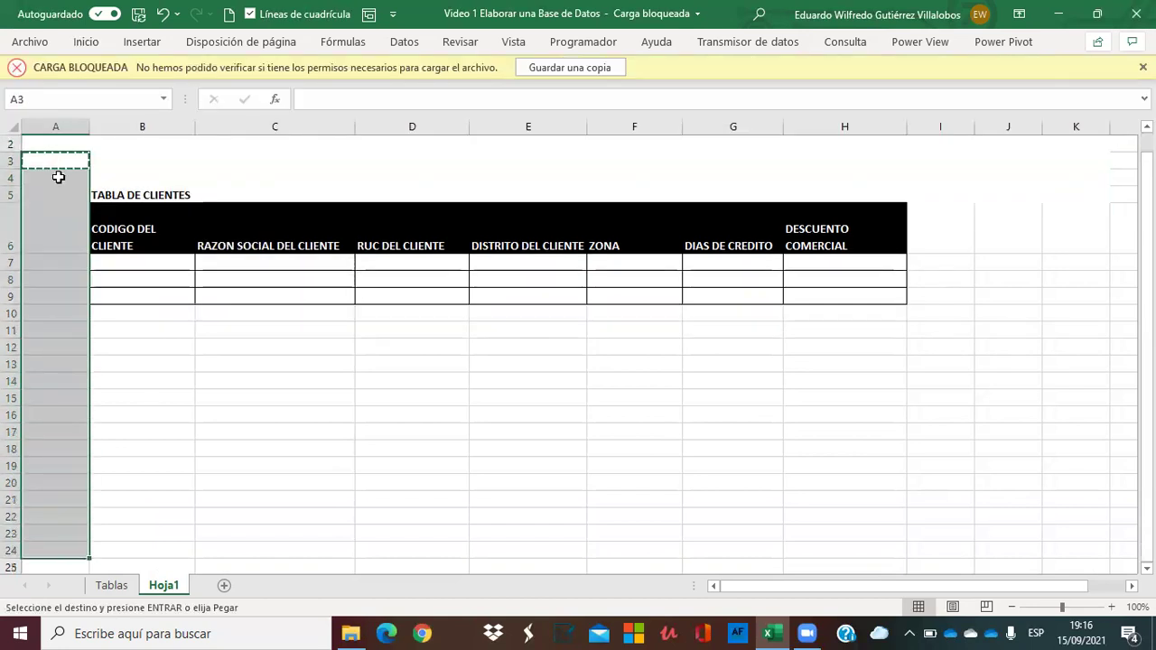
Paste the white fill into A3:A24 and I3:K18 around the table.
key("Return")
key("Right")
key("Right")
key("Right")
key("Right")
key("Right")
key("Right")
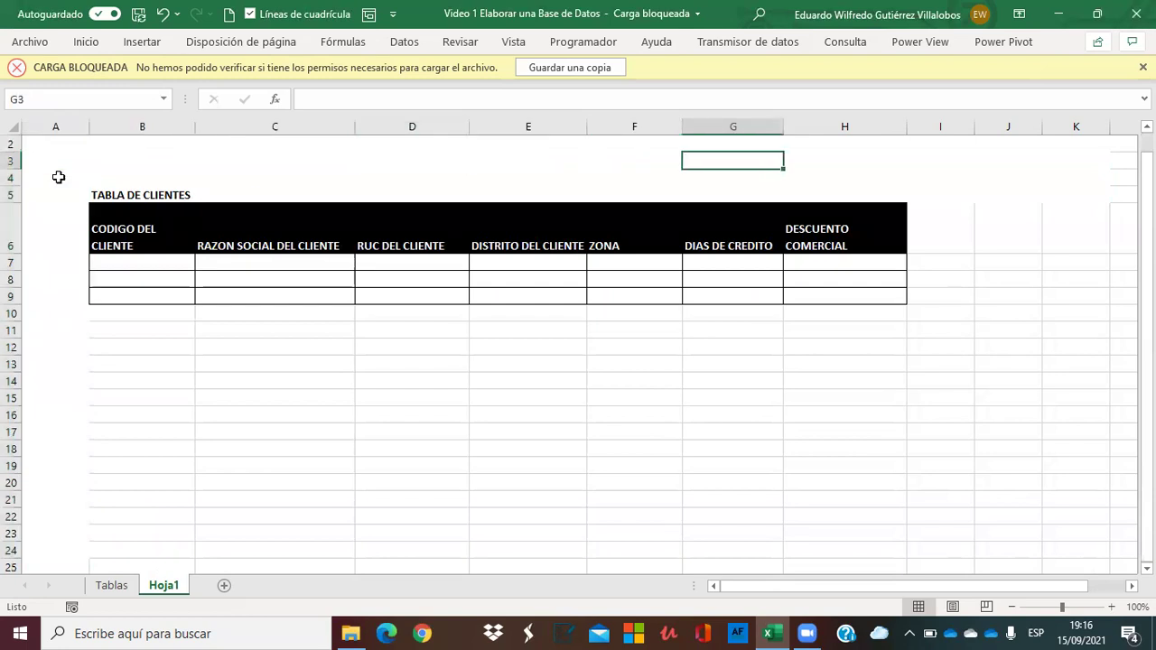
key("Right")
key("Right")
key("shift+Right")
key("shift+Right")
key("ctrl+c")
key("shift+Down")
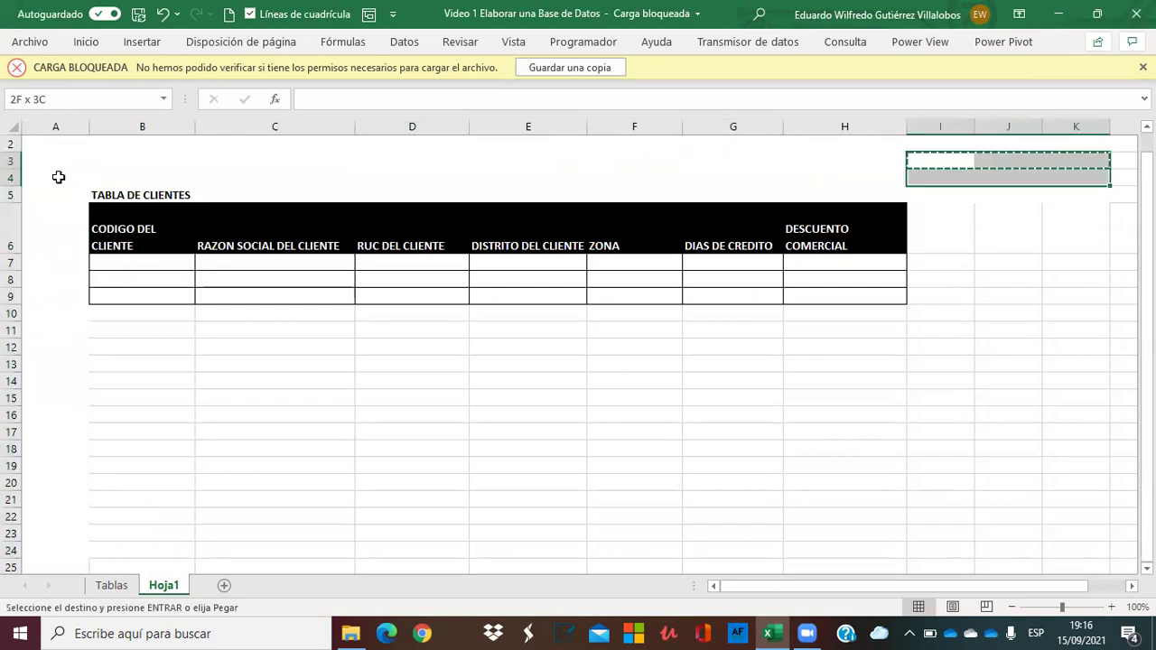
key("shift+Down")
key("shift+Down")
key("shift+Down")
key("shift+Down")
key("shift+Down")
key("shift+Down")
key("shift+Down")
key("shift+Down")
key("shift+Down")
key("shift+Down")
key("shift+Down")
key("shift+Down")
key("shift+Down")
key("shift+Down")
key("Return")
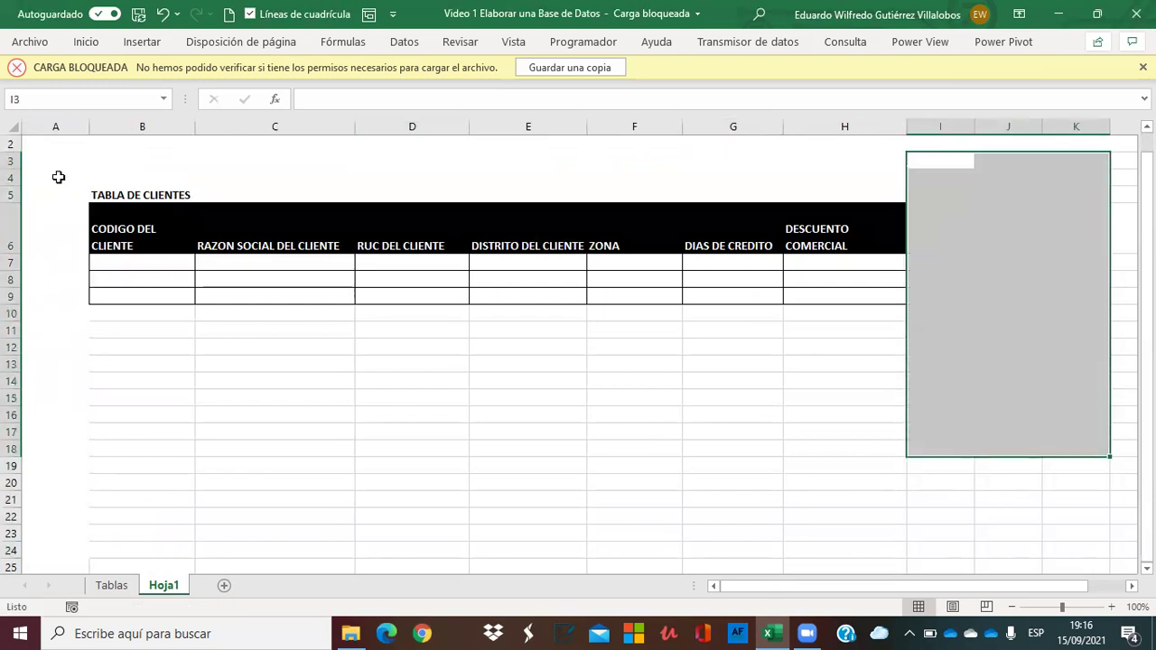
Copy bordered row A8:I8 over rows 9–24 to extend the table.
key("Down")
key("Down")
key("Down")
key("Down")
key("Down")
key("Left")
key("Left")
key("Left")
key("Left")
key("Left")
key("Left")
key("Left")
key("Left")
key("shift+Right")
key("shift+Right")
key("shift+Right")
key("shift+Right")
key("shift+Right")
key("shift+Right")
key("shift+Right")
key("shift+Right")
key("ctrl+c")
key("shift+Down")
key("shift+Down")
key("shift+Down")
key("shift+Down")
key("shift+Down")
key("shift+Down")
key("shift+Down")
key("shift+Down")
key("shift+Down")
key("shift+Down")
key("shift+Down")
key("shift+Down")
key("shift+Down")
key("shift+Down")
key("shift+Down")
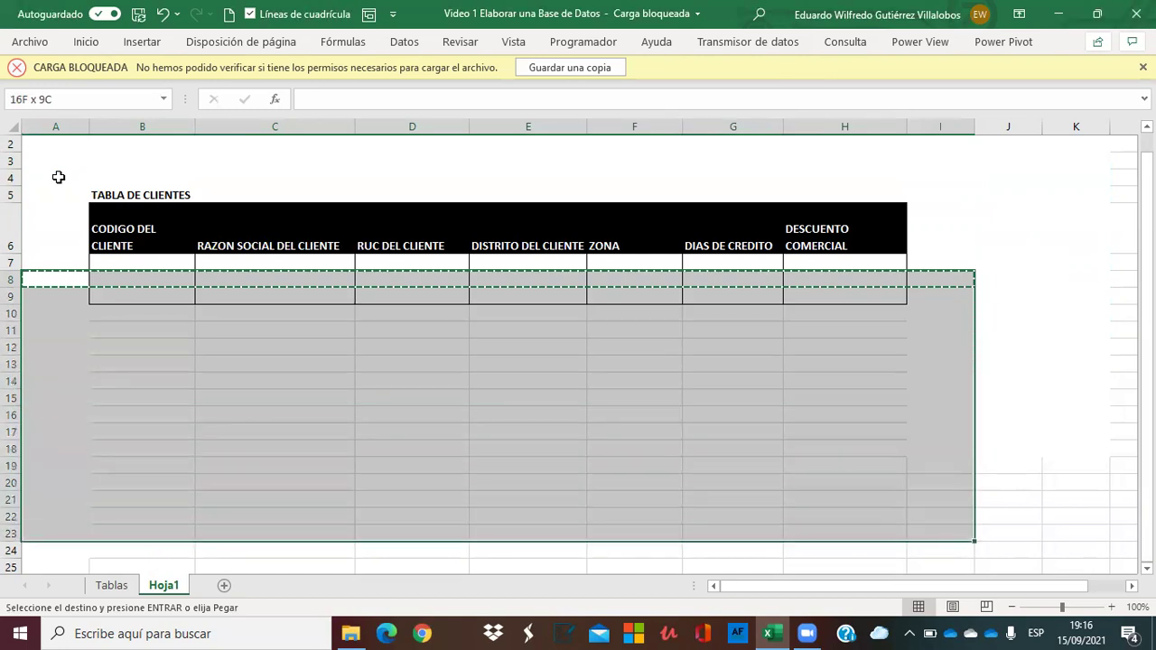
key("shift+Down")
key("ctrl+v")
key("Return")
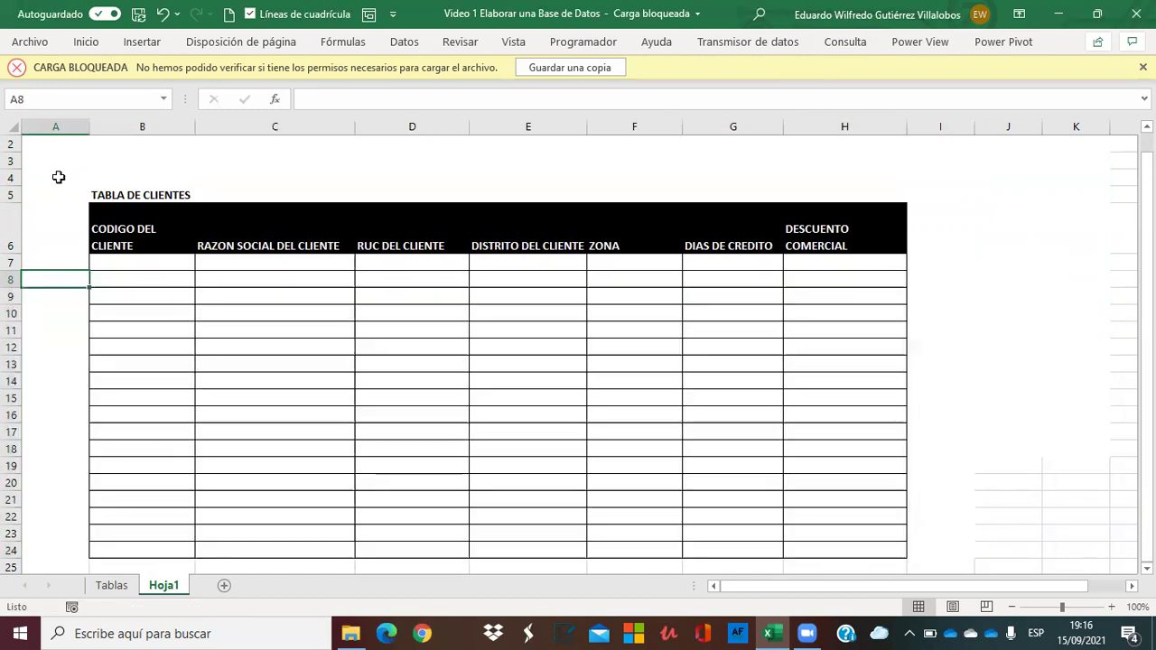
key("Up")
key("Up")
key("Up")
key("Up")
key("Up")
key("Up")
key("Up")
key("Right")
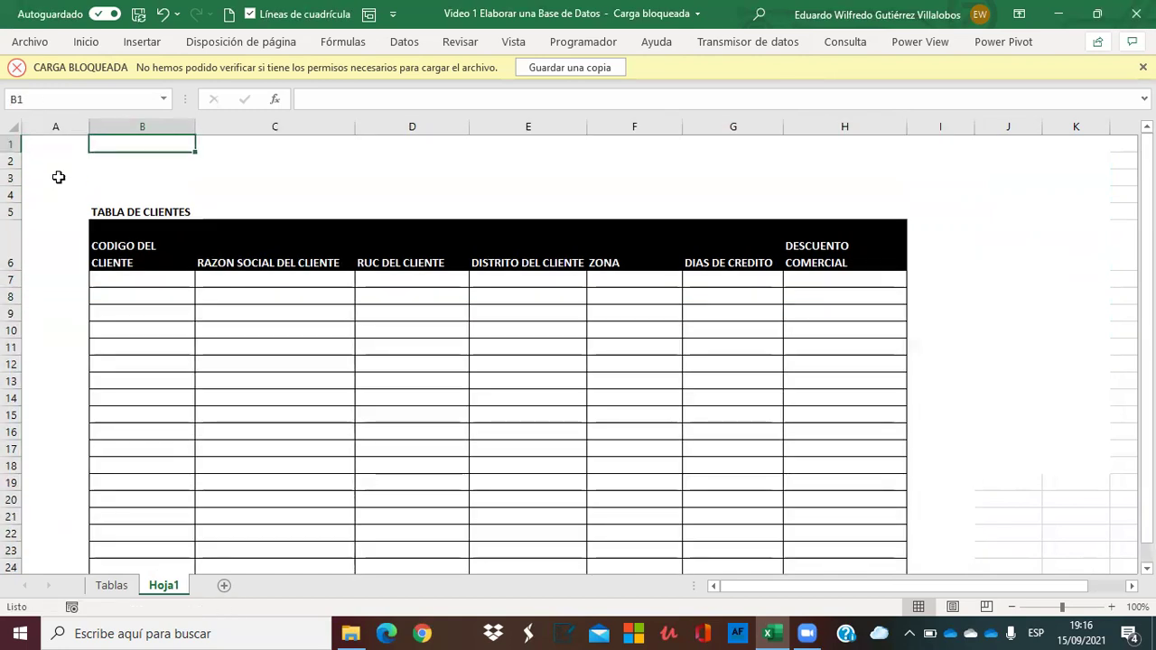
Narrow column A, widen columns B and H, and shorten header row 6.
left_click_drag(85, 126, 70, 124)
left_click_drag(180, 123, 203, 124)
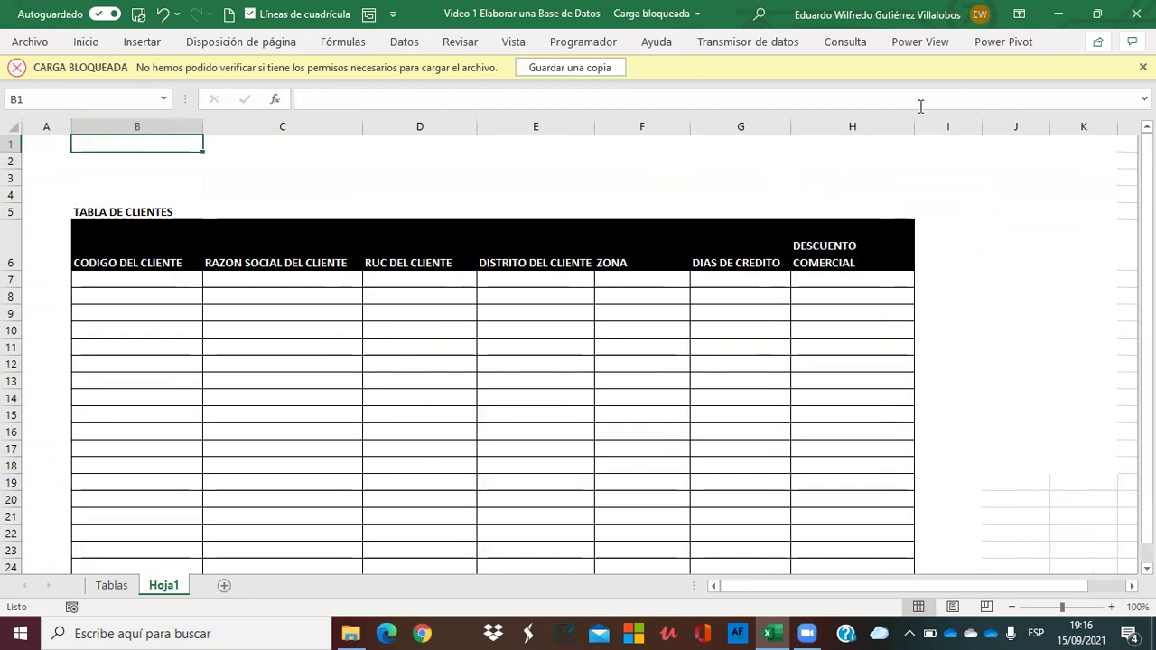
left_click_drag(915, 124, 936, 124)
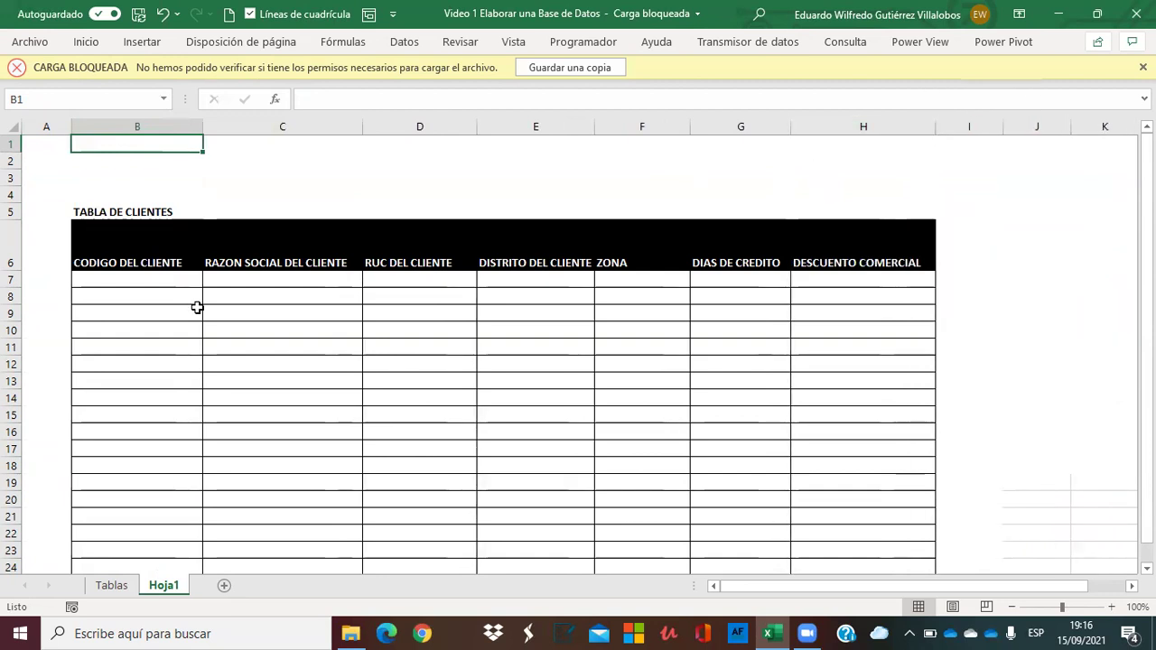
left_click_drag(10, 269, 10, 247)
left_click(111, 240)
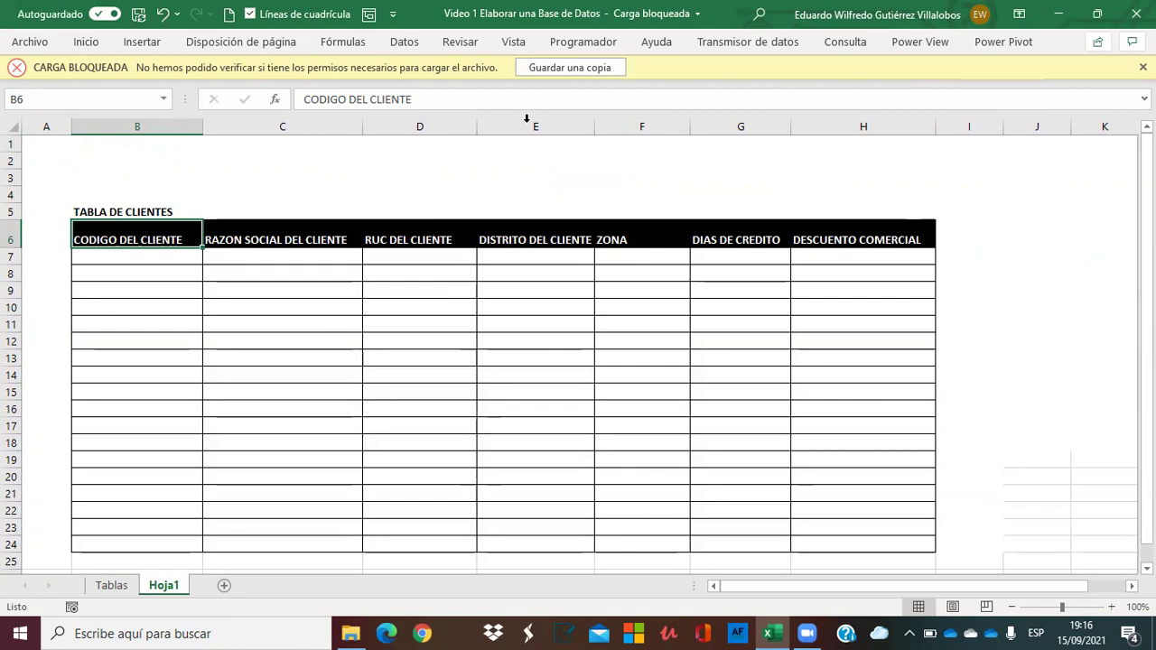
Widen column E to fit DISTRITO DEL CLIENTE, then launch Chrome.
left_click_drag(594, 124, 611, 125)
left_click(759, 215)
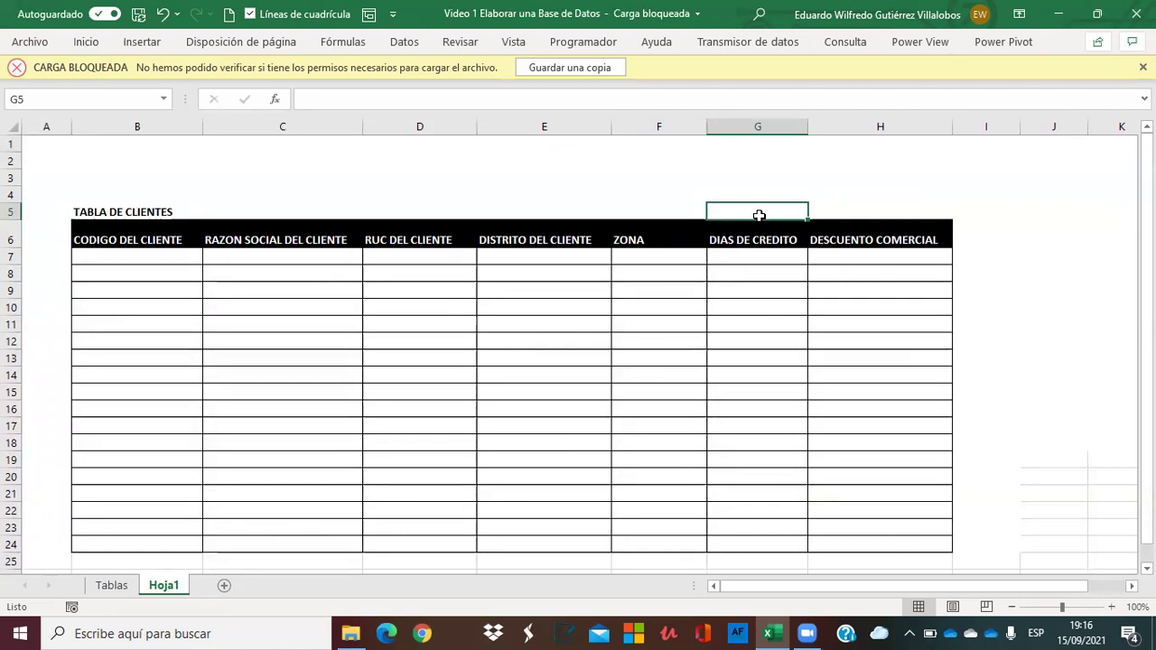
left_click(547, 124)
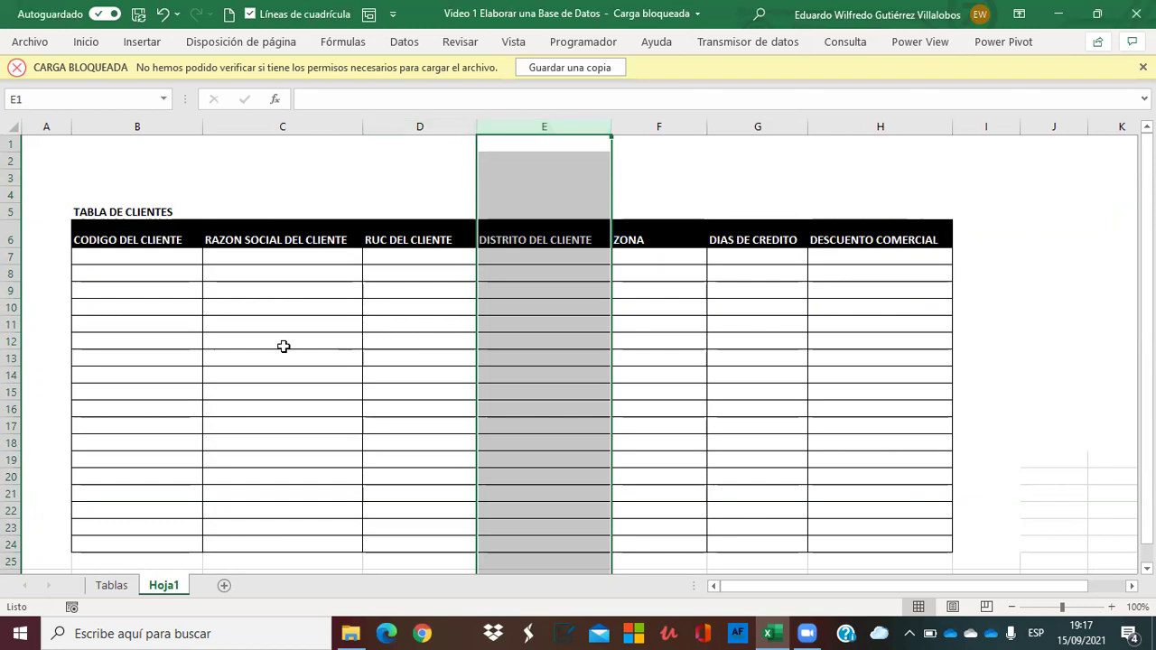
left_click(354, 182)
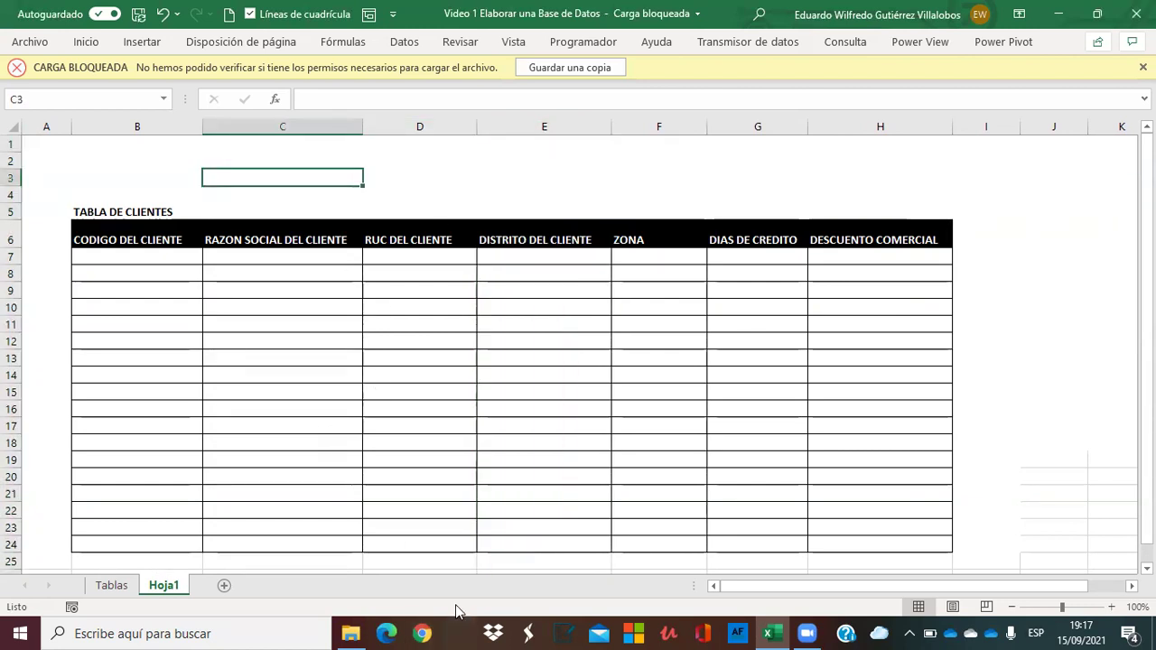
left_click(425, 633)
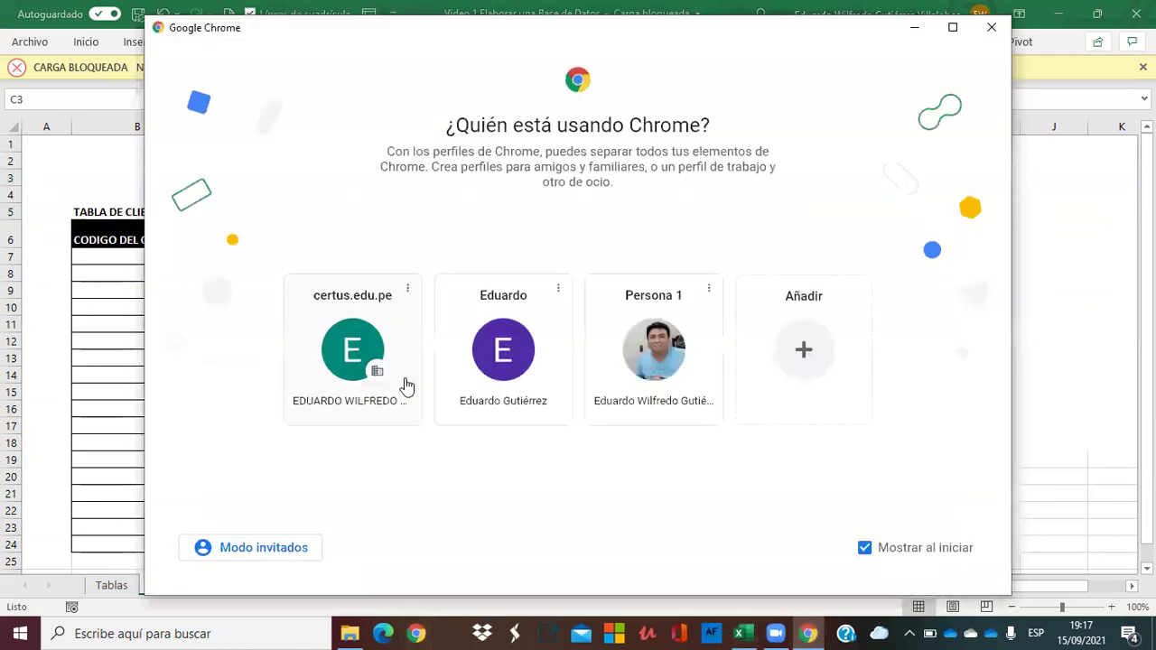
Pick a Chrome profile, search for DISTRITOS DE LIMA, and scroll the results.
left_click(629, 354)
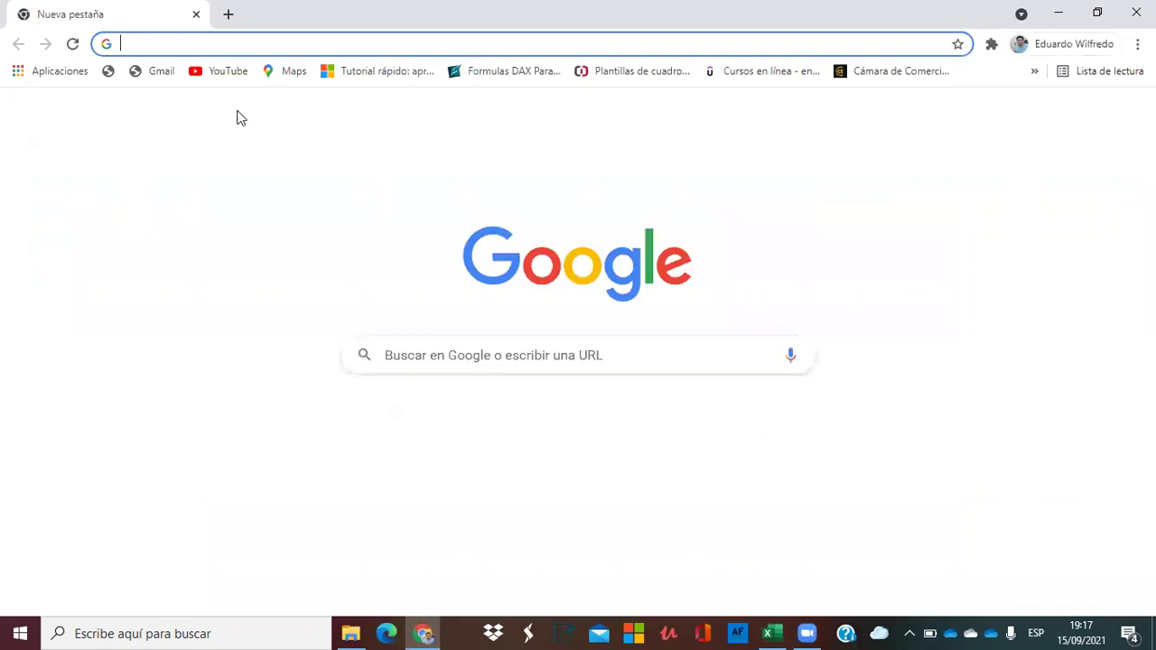
type("distri")
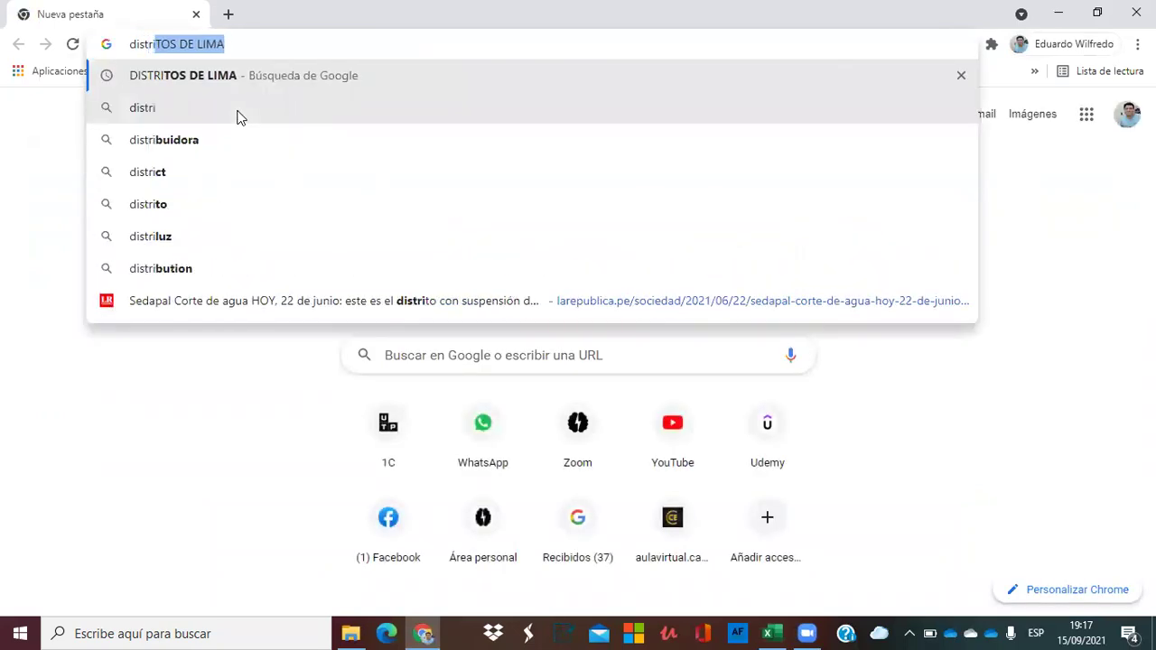
key("Return")
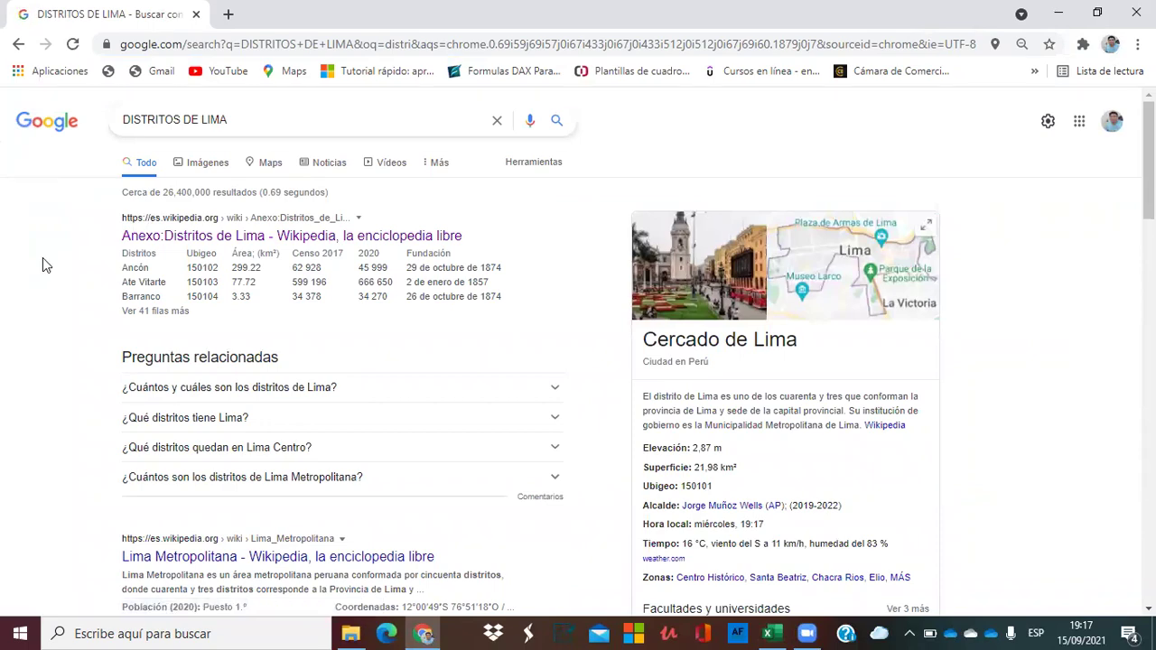
scroll(42, 257, "down", 2)
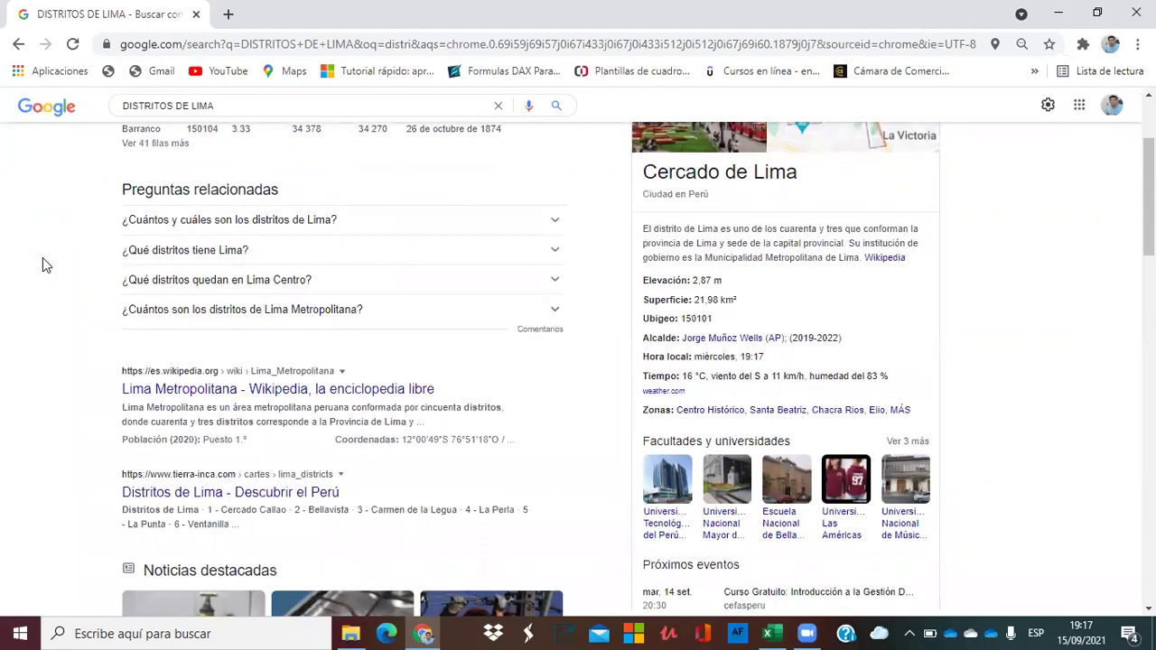
scroll(42, 257, "up", 2)
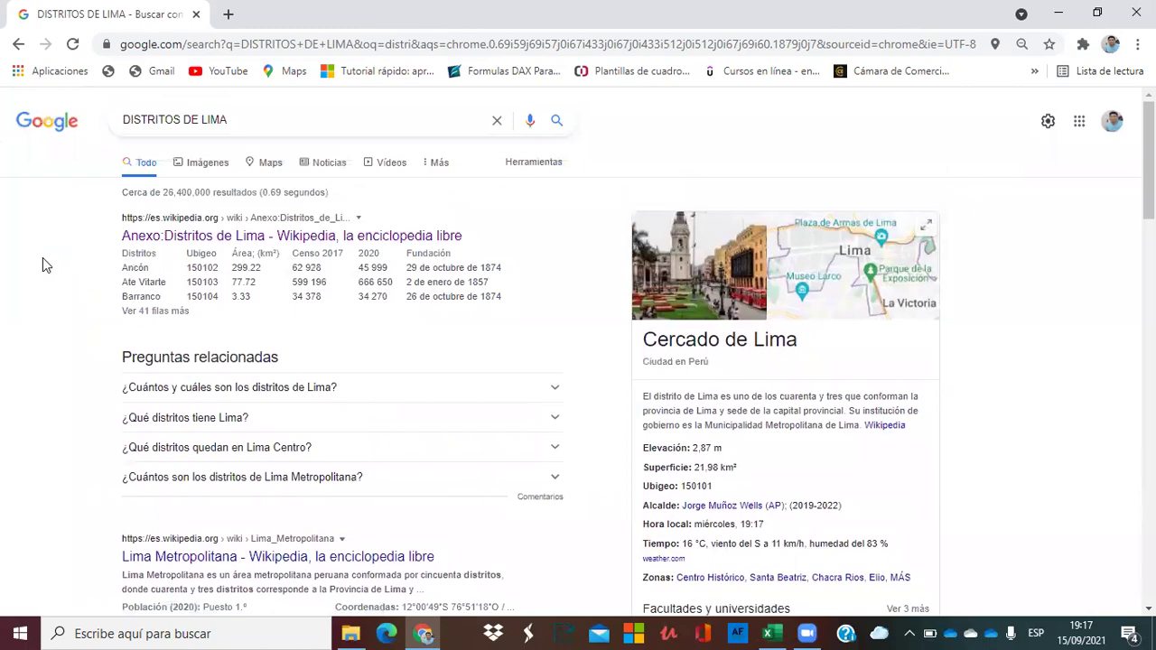
scroll(43, 257, "down", 3)
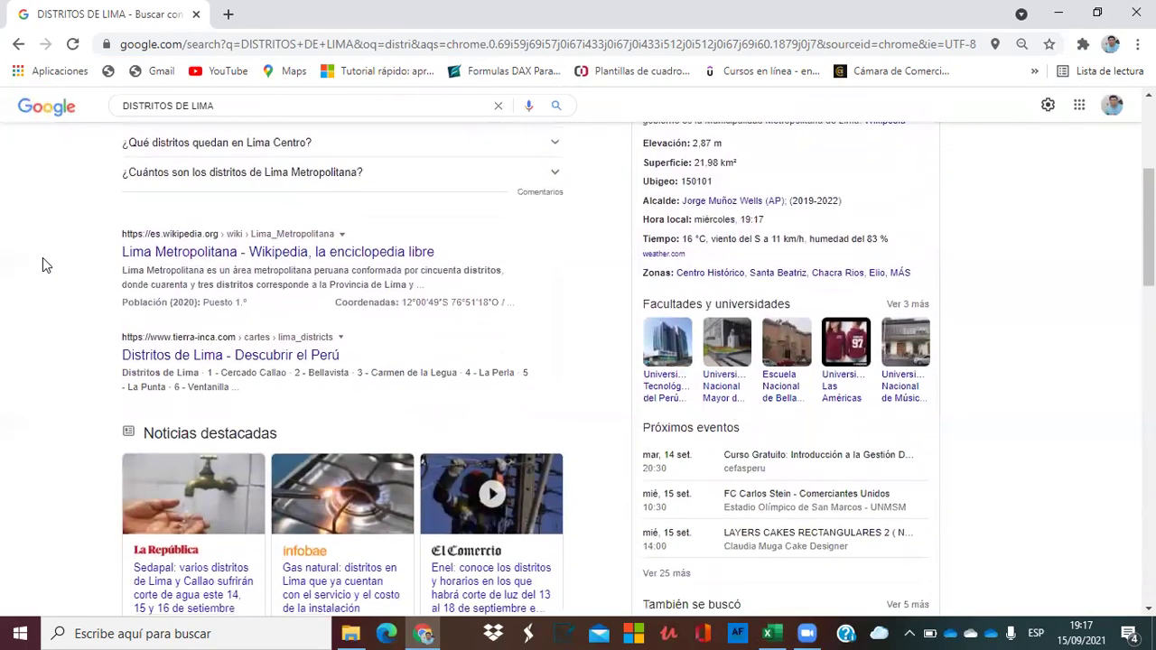
scroll(43, 258, "down", 1)
scroll(42, 258, "down", 4)
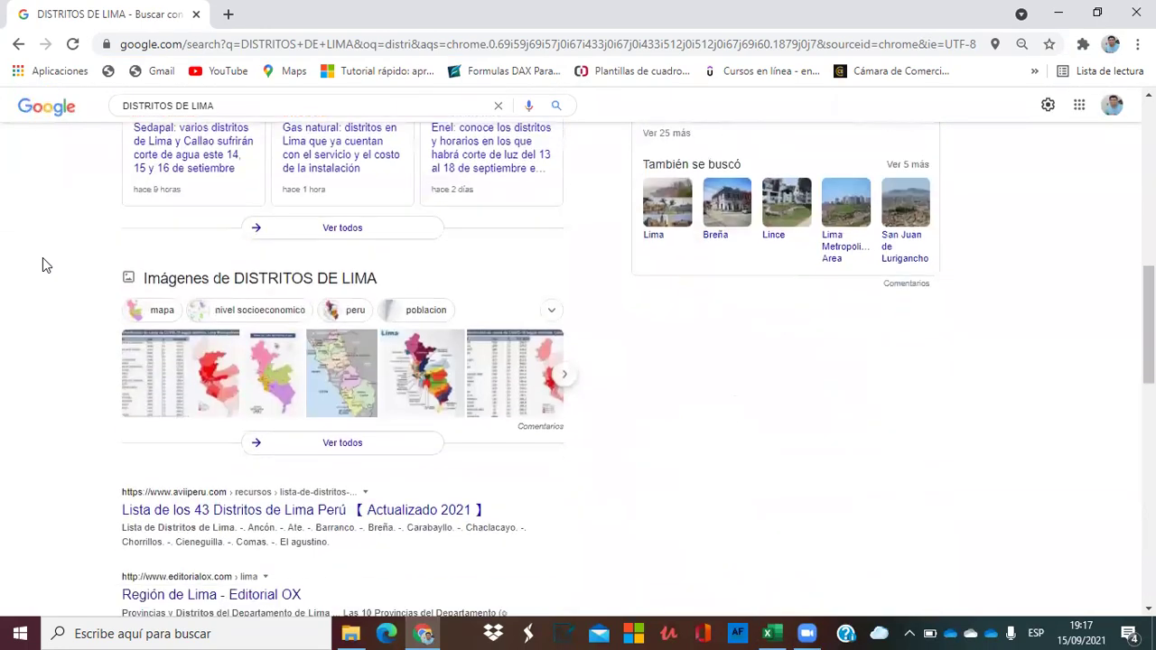
scroll(43, 257, "down", 1)
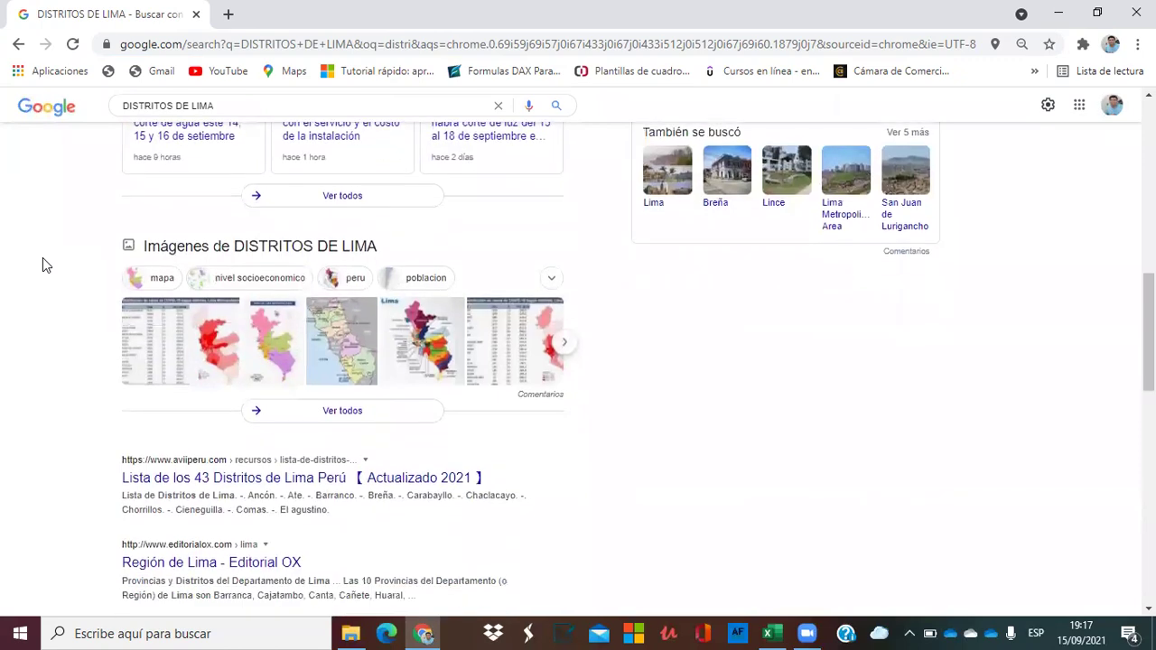
scroll(43, 258, "up", 4)
scroll(43, 257, "up", 5)
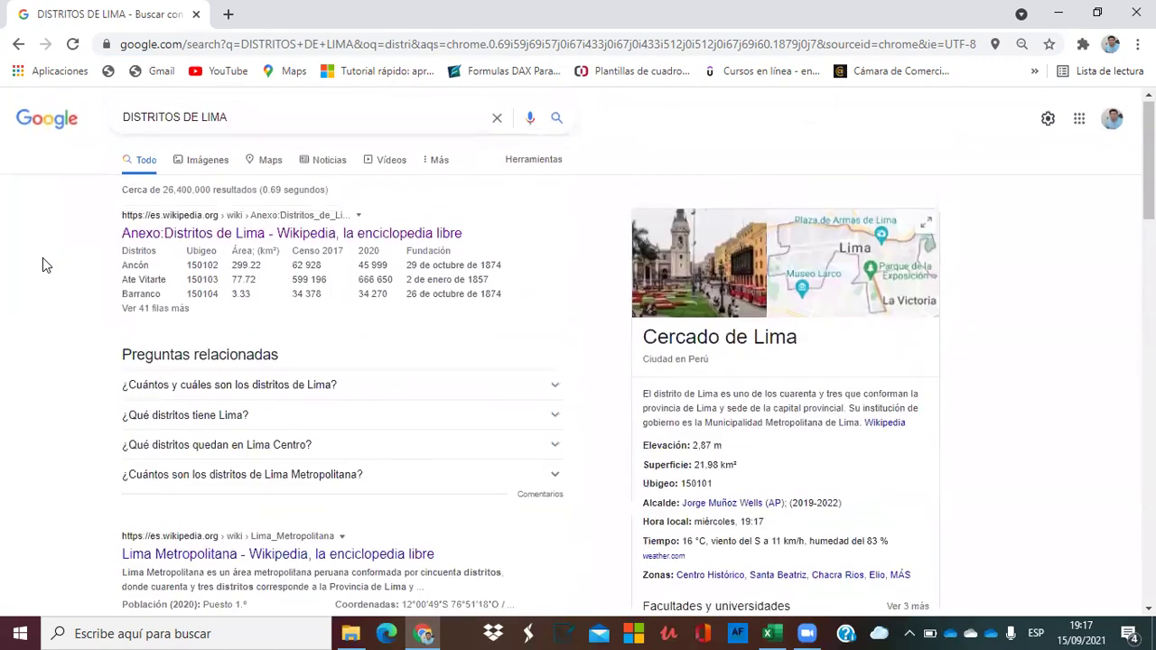
Open the Anexo:Distritos de Lima article, select its districts table, and return to Excel.
left_click(185, 239)
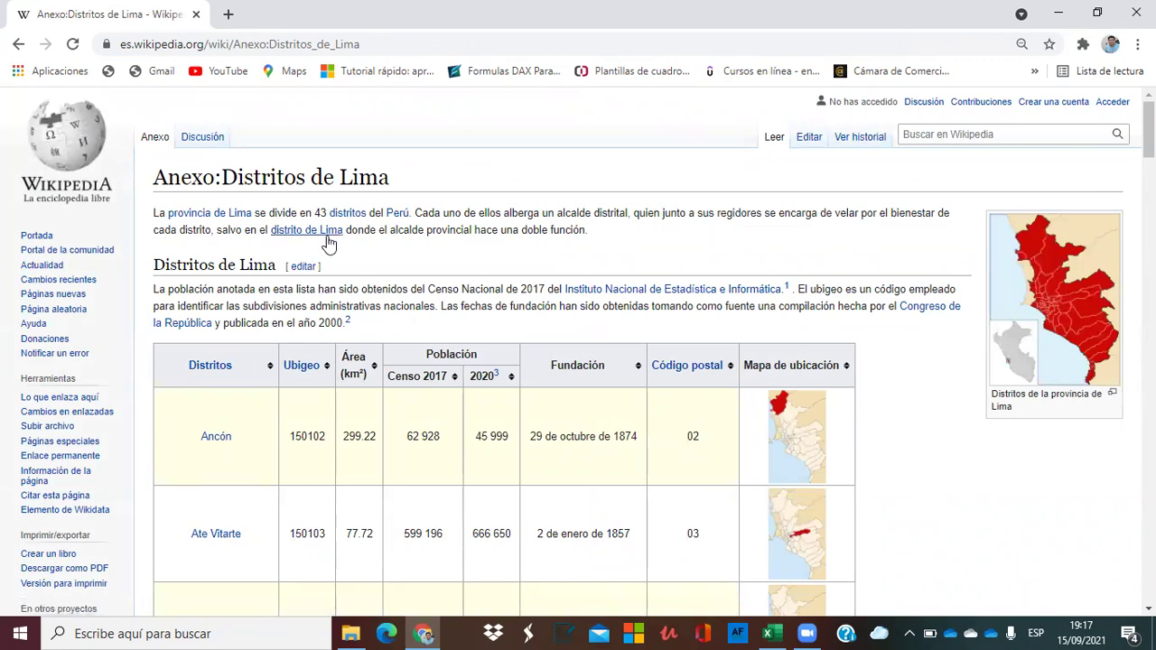
scroll(360, 253, "down", 20)
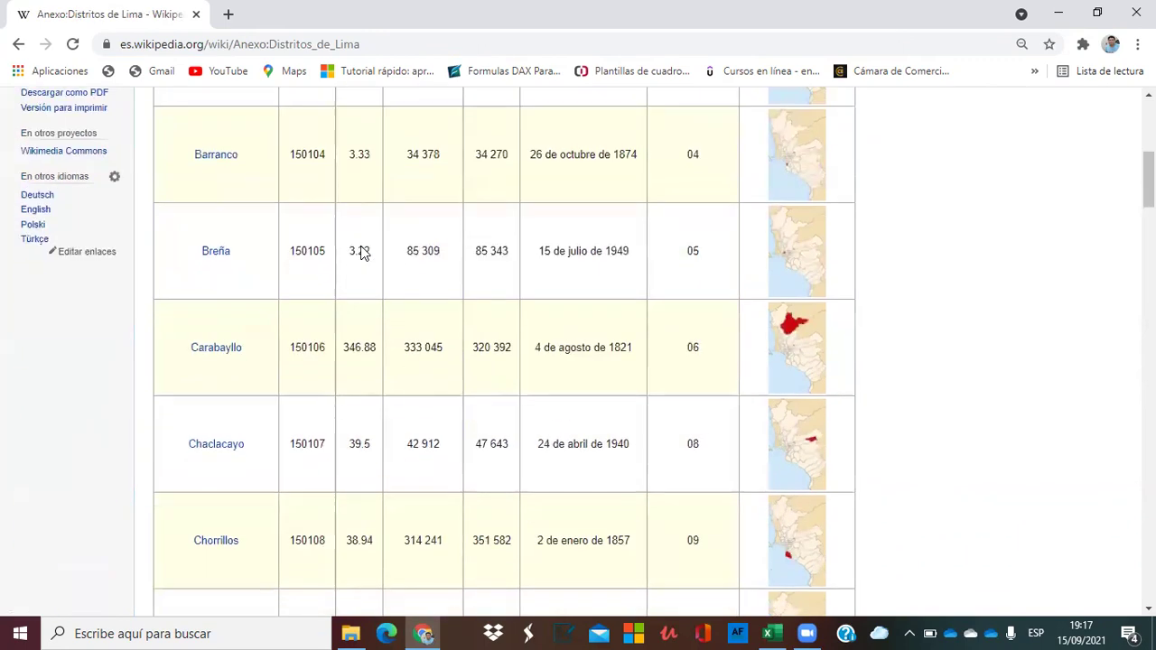
scroll(360, 253, "down", 15)
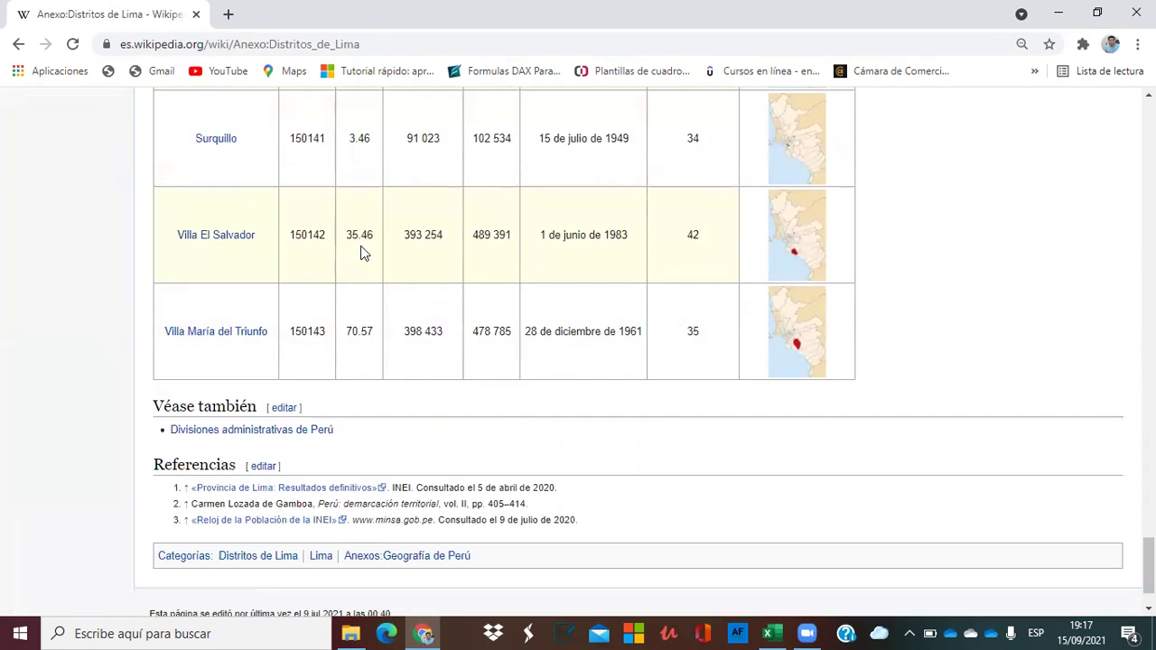
scroll(361, 253, "up", 20)
scroll(360, 253, "up", 20)
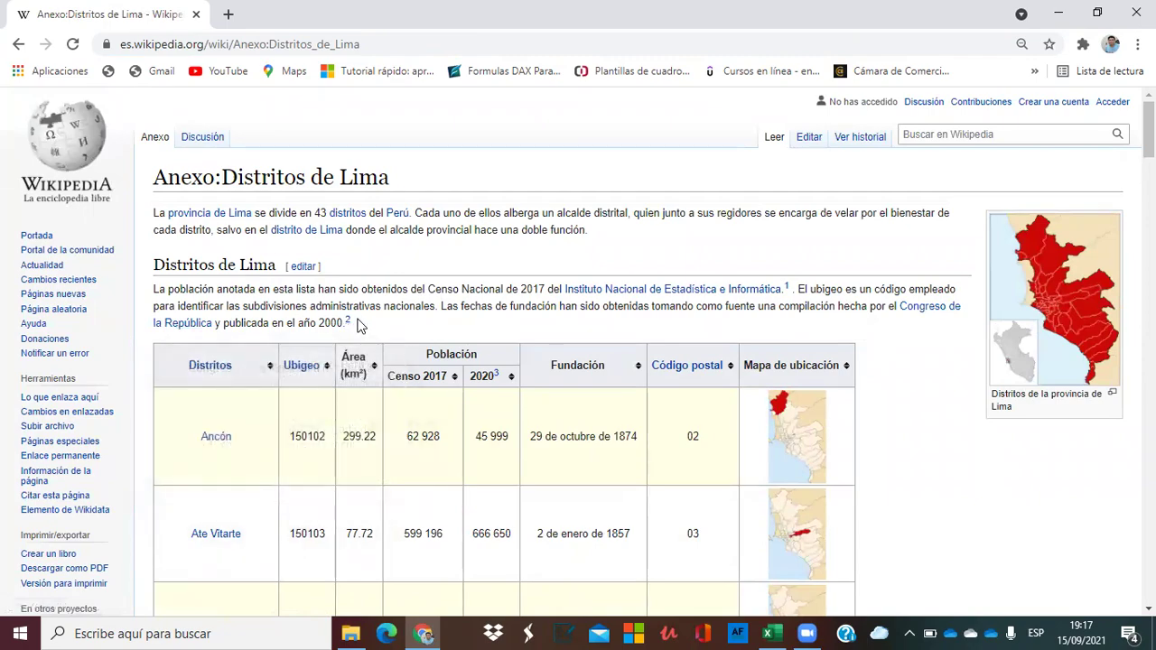
left_click_drag(361, 311, 556, 367)
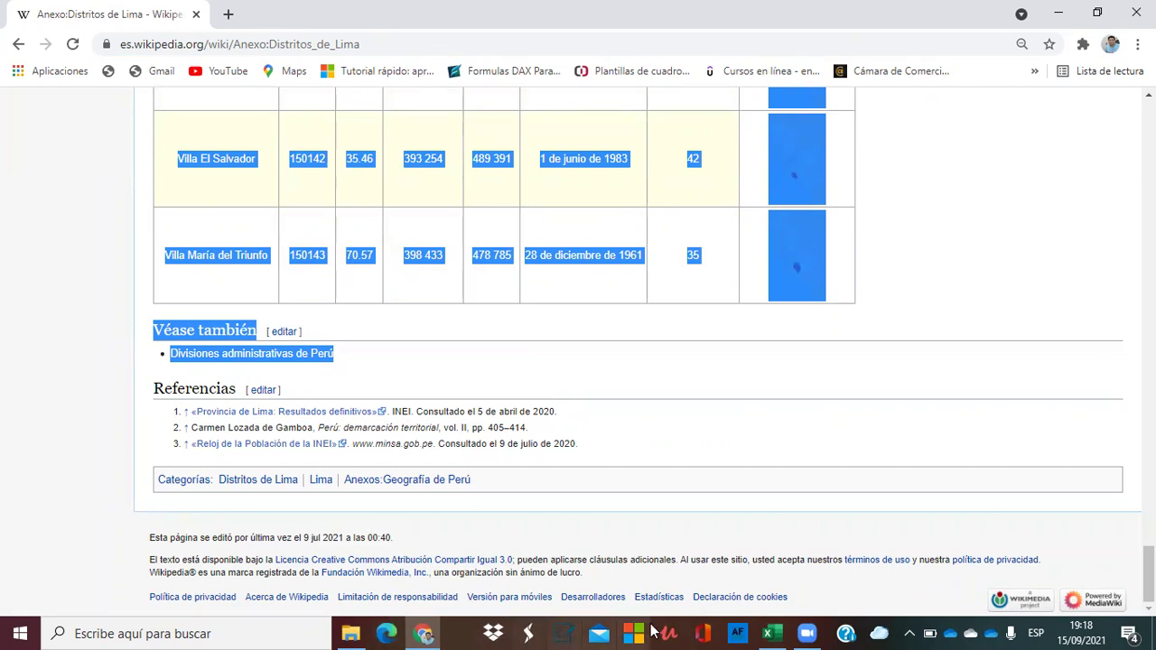
left_click(772, 633)
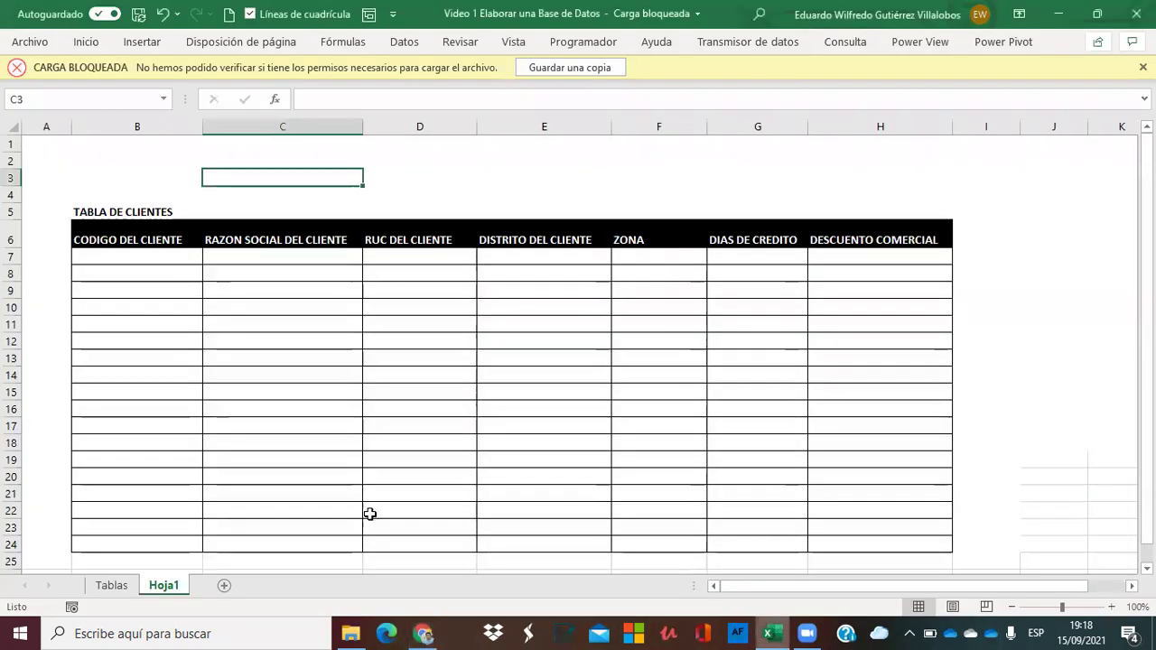
Add Hoja2 with the districts table at B2 and delete the intro text in row 2.
left_click(224, 587)
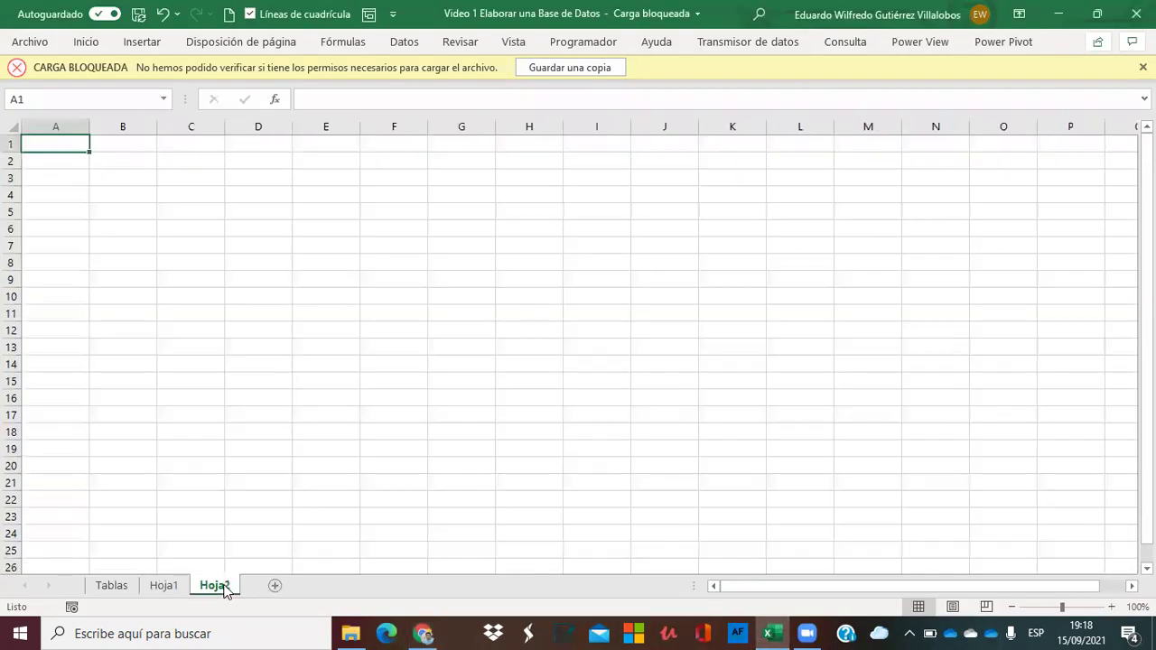
left_click(115, 162)
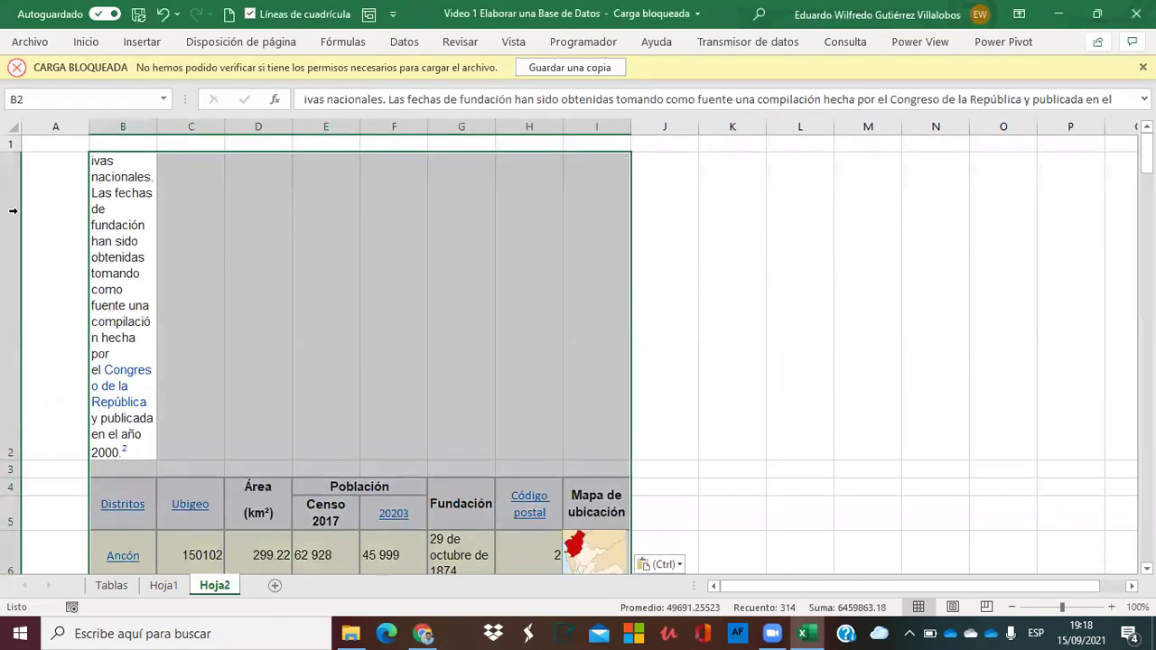
left_click(13, 215)
key("Delete")
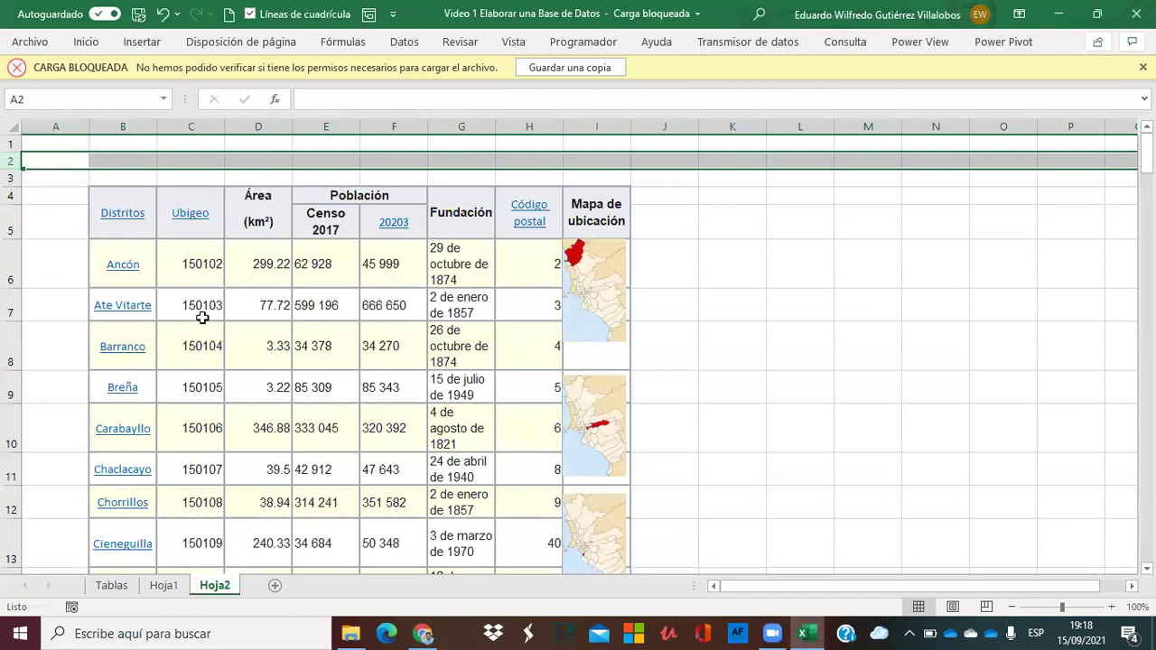
left_click(700, 249)
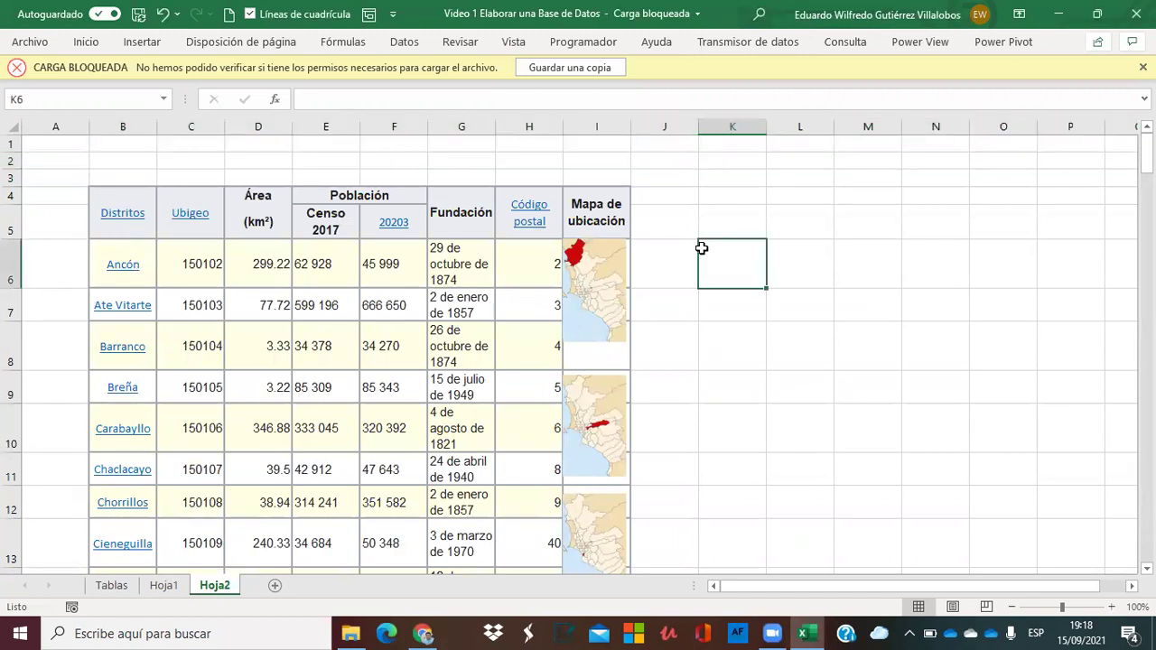
Copy the whole Distritos column B.
left_click_drag(1146, 154, 1146, 149)
left_click(126, 124)
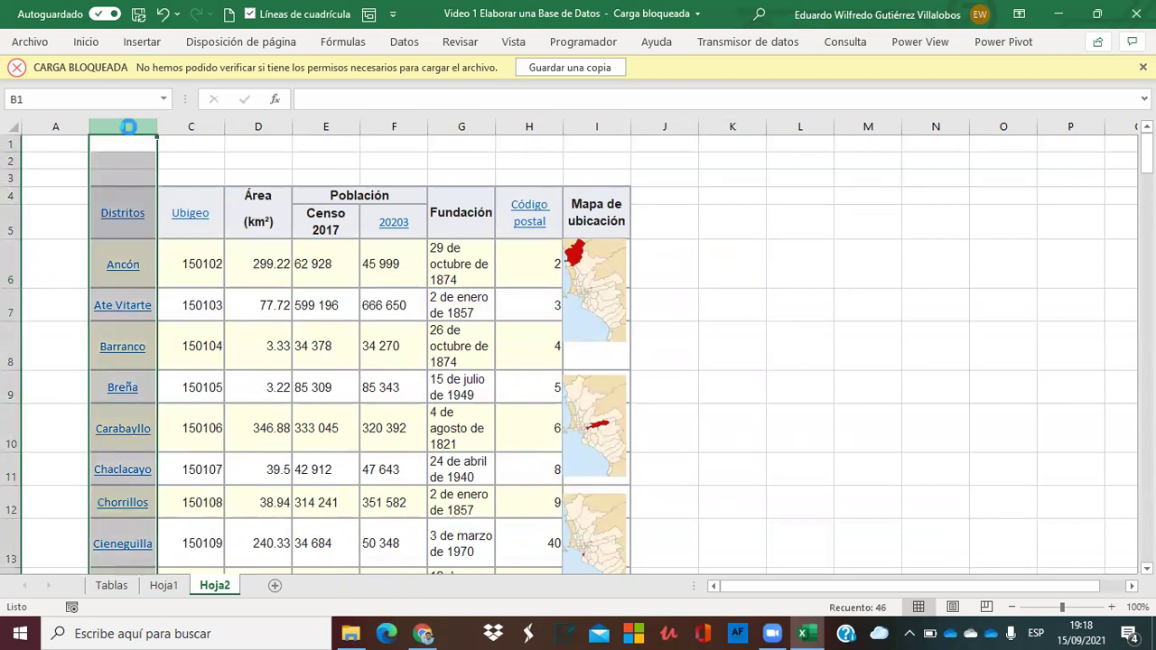
key("ctrl+c")
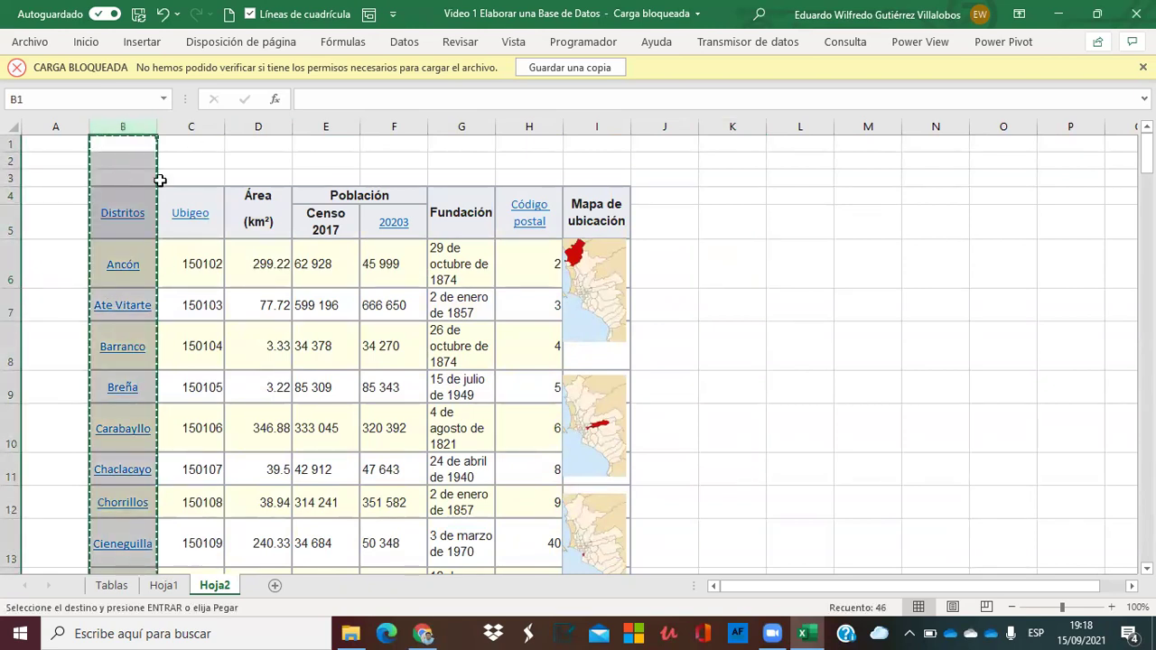
Return to the Hoja1 clients sheet.
left_click(114, 586)
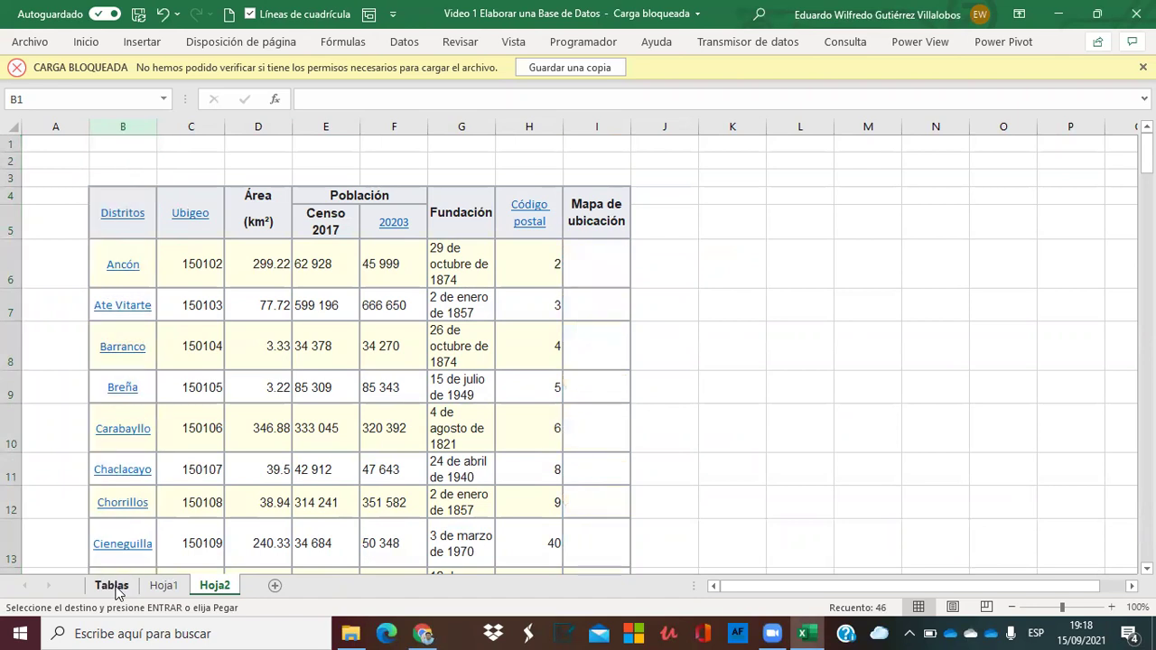
left_click(161, 588)
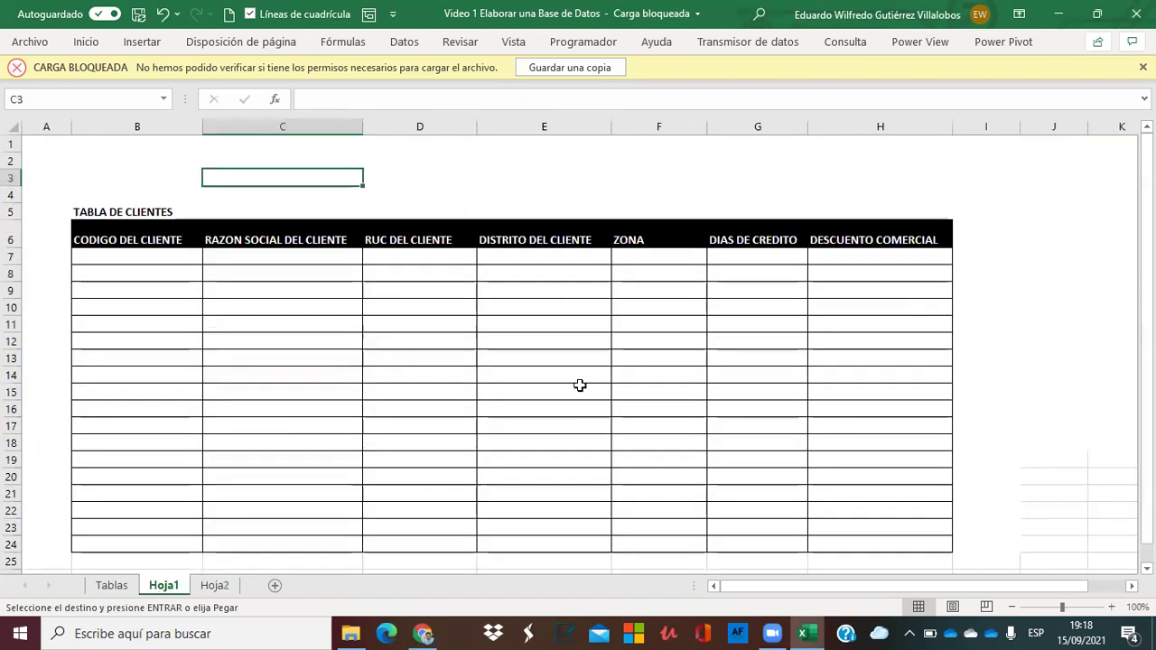
left_click(1095, 223)
Paste the Distritos column into column M after the M6 paste-size error.
key("Right")
key("Left")
key("Left")
key("Left")
key("Left")
key("Left")
key("Left")
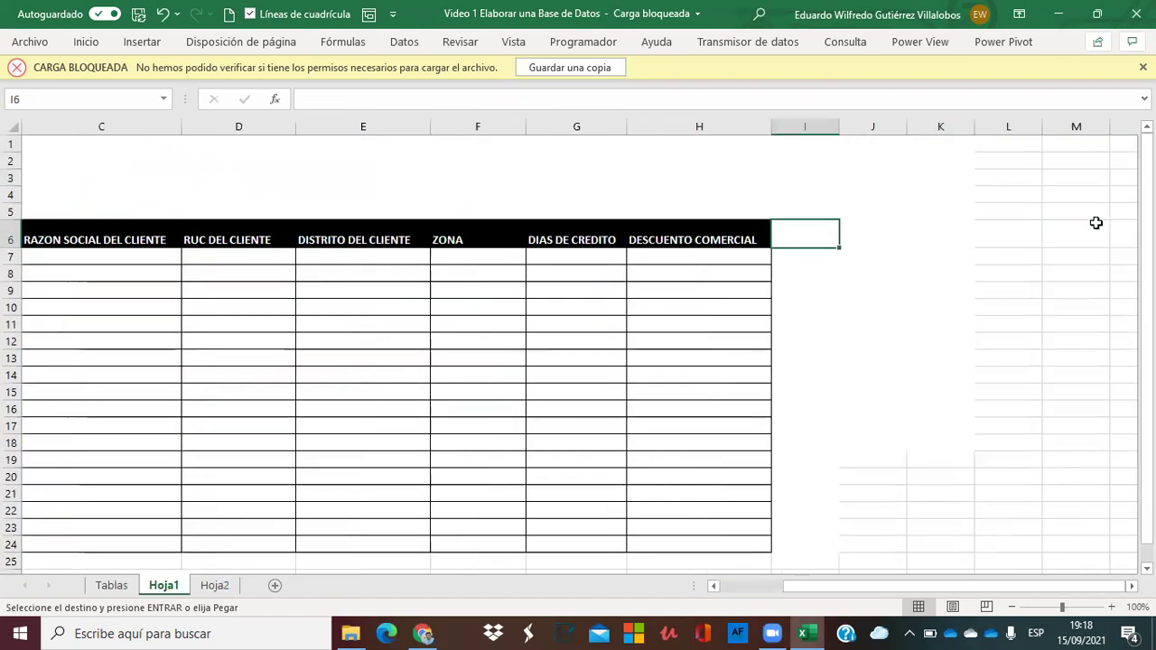
key("Right")
key("Right")
key("Right")
key("Right")
key("Right")
key("Right")
key("Right")
key("Right")
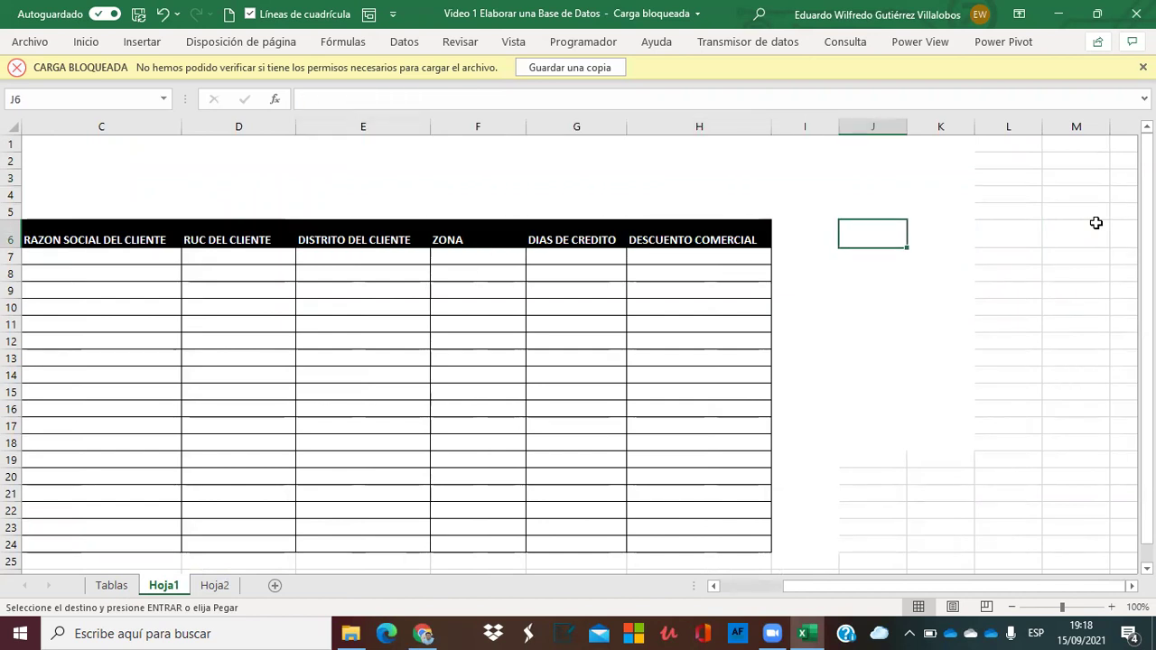
key("Left")
key("Right")
key("Right")
key("Left")
key("Left")
key("ctrl+v")
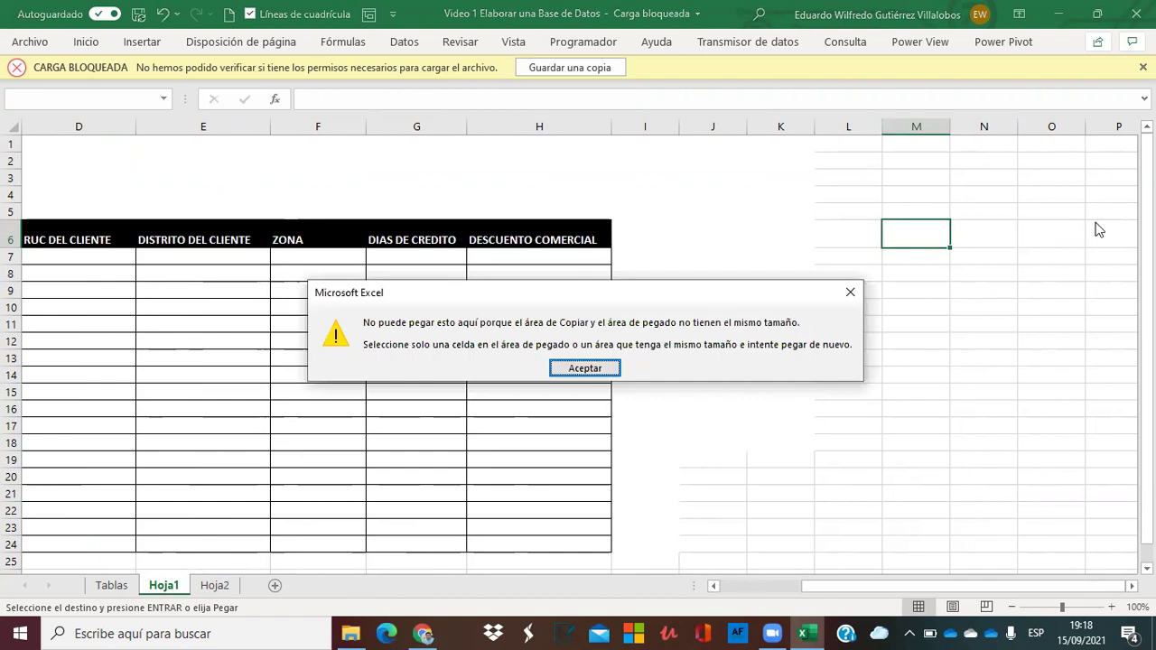
key("Return")
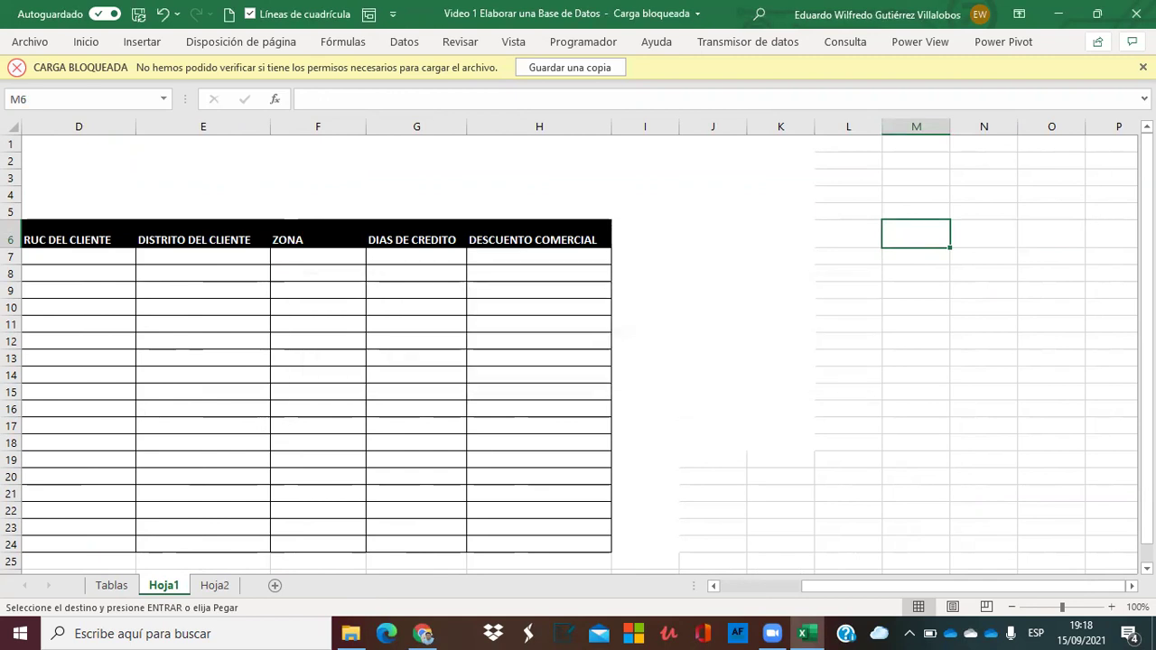
left_click(938, 123)
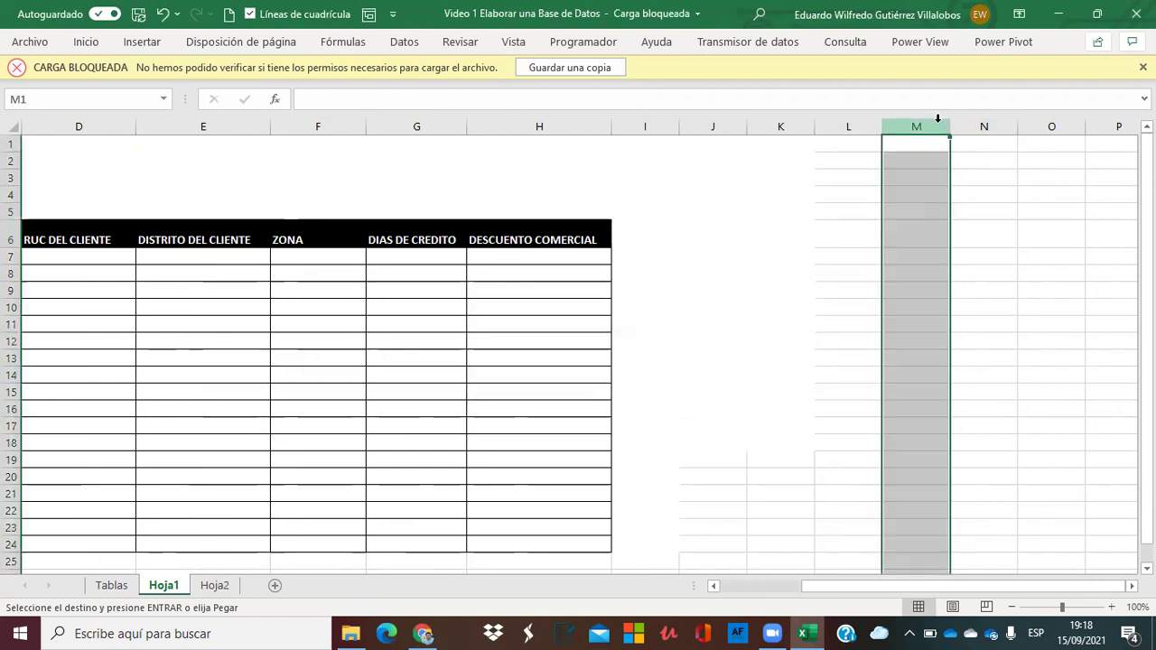
key("ctrl+v")
Select and copy the district list from the Distritos heading down to its end.
left_click(1001, 197)
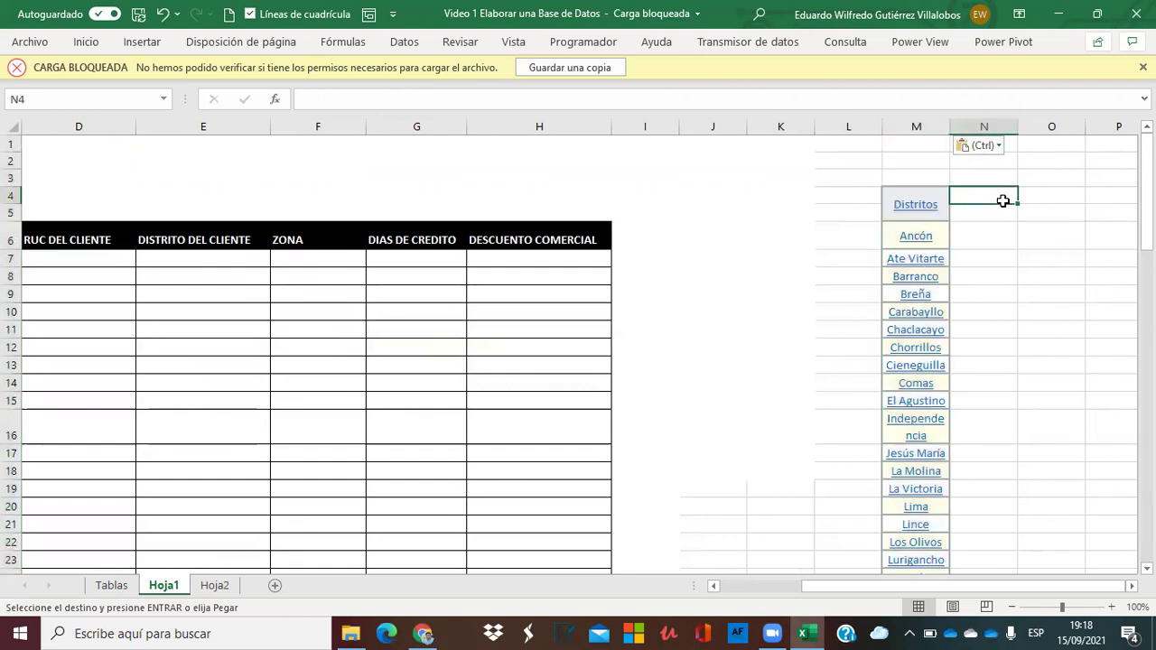
left_click(927, 177)
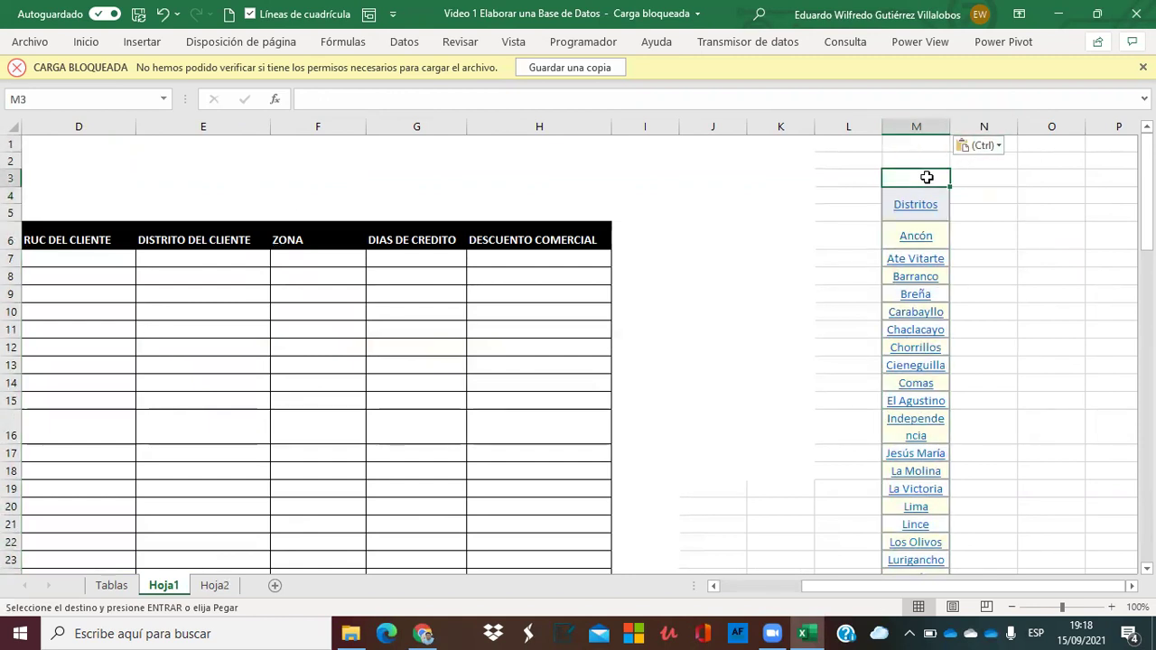
key("shift+Down")
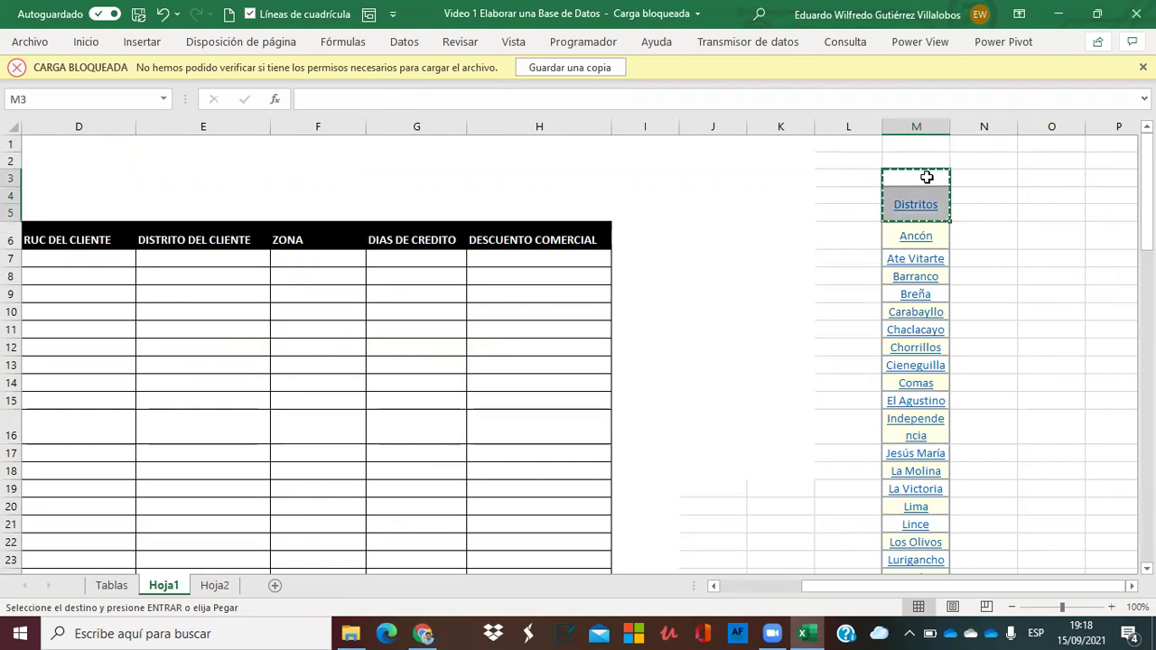
key("Return")
left_click(927, 177)
key("Down")
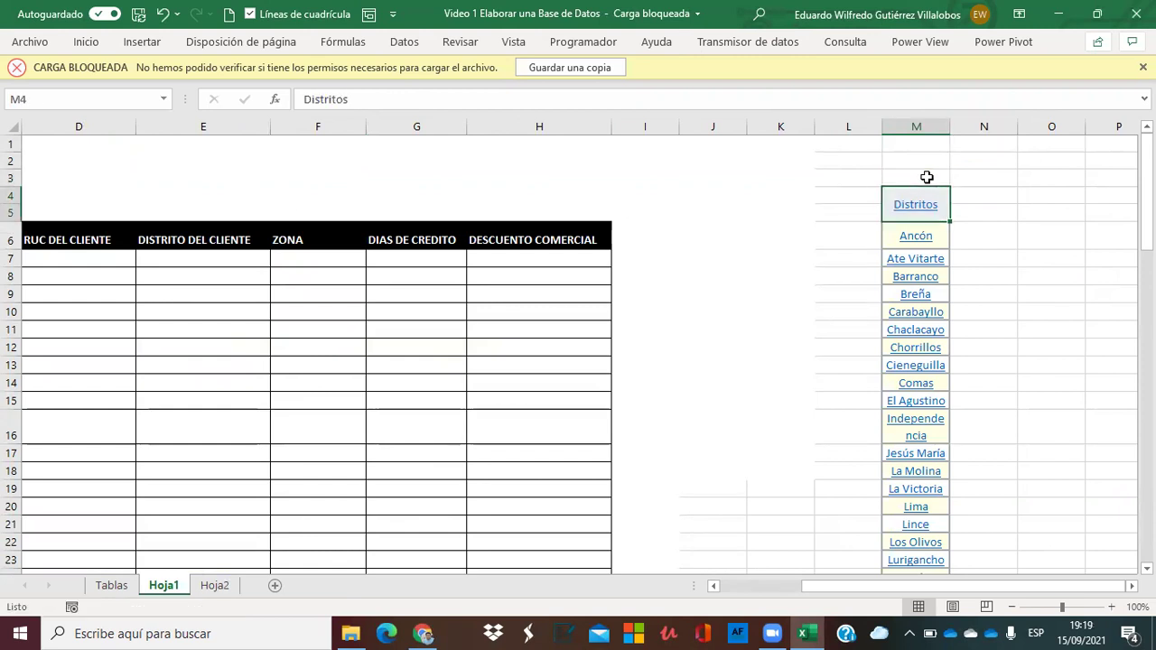
key("shift+Down")
key("ctrl+shift+Down")
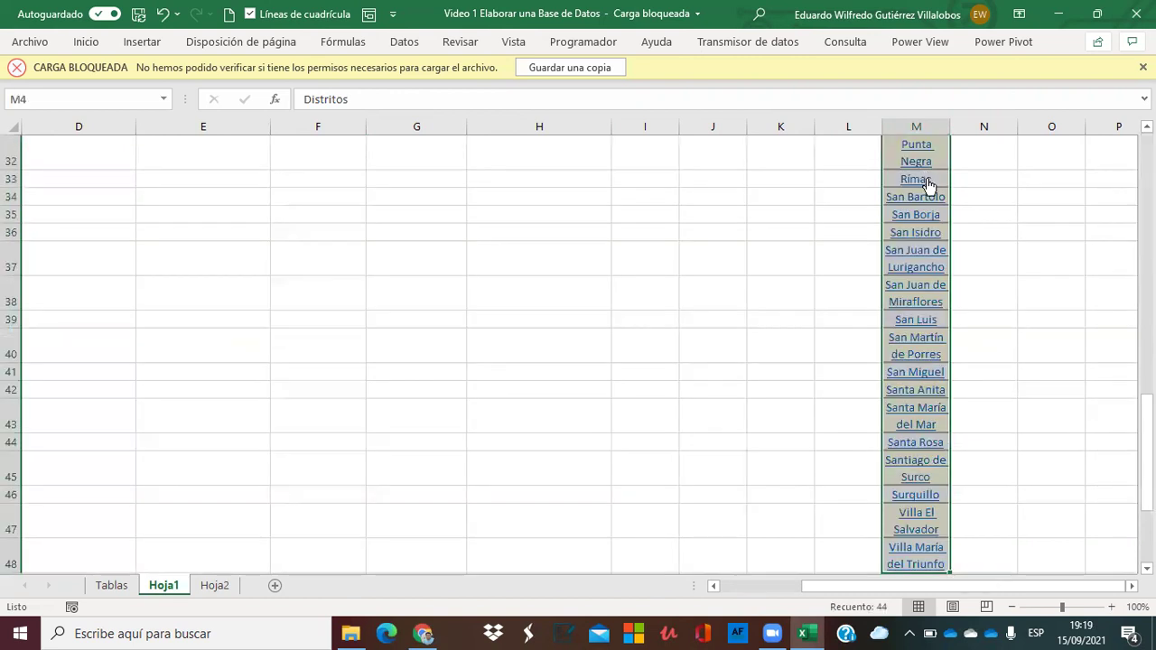
scroll(927, 177, "up", 10)
key("ctrl+c")
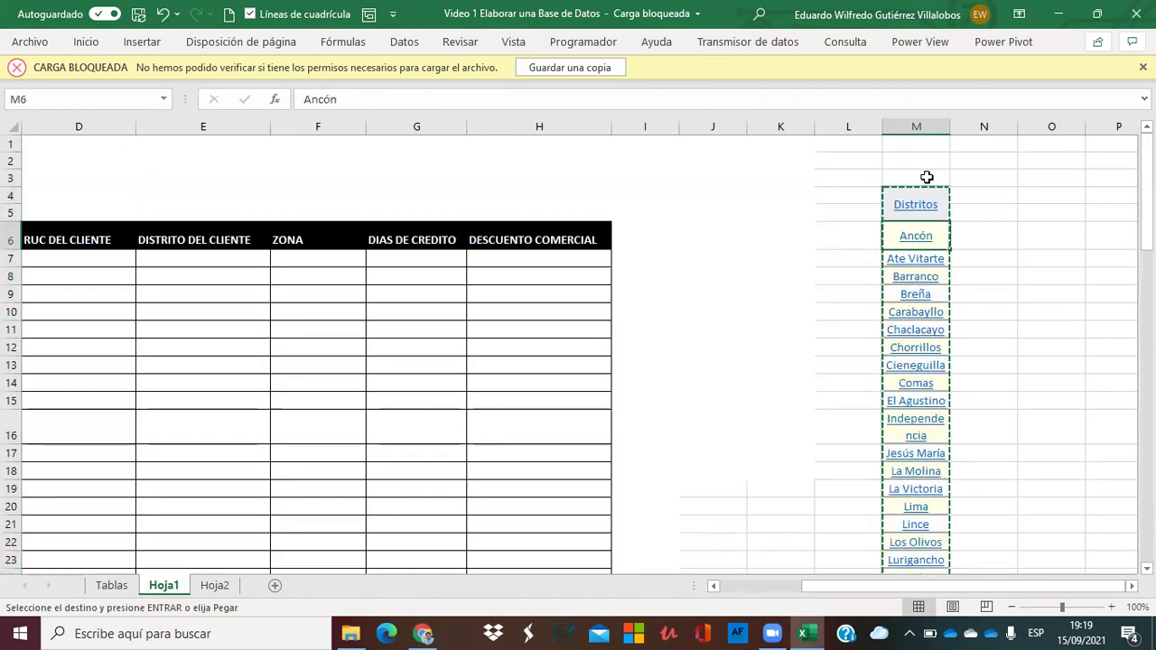
Paste the district list starting at M6, then undo the misplaced paste.
key("Return")
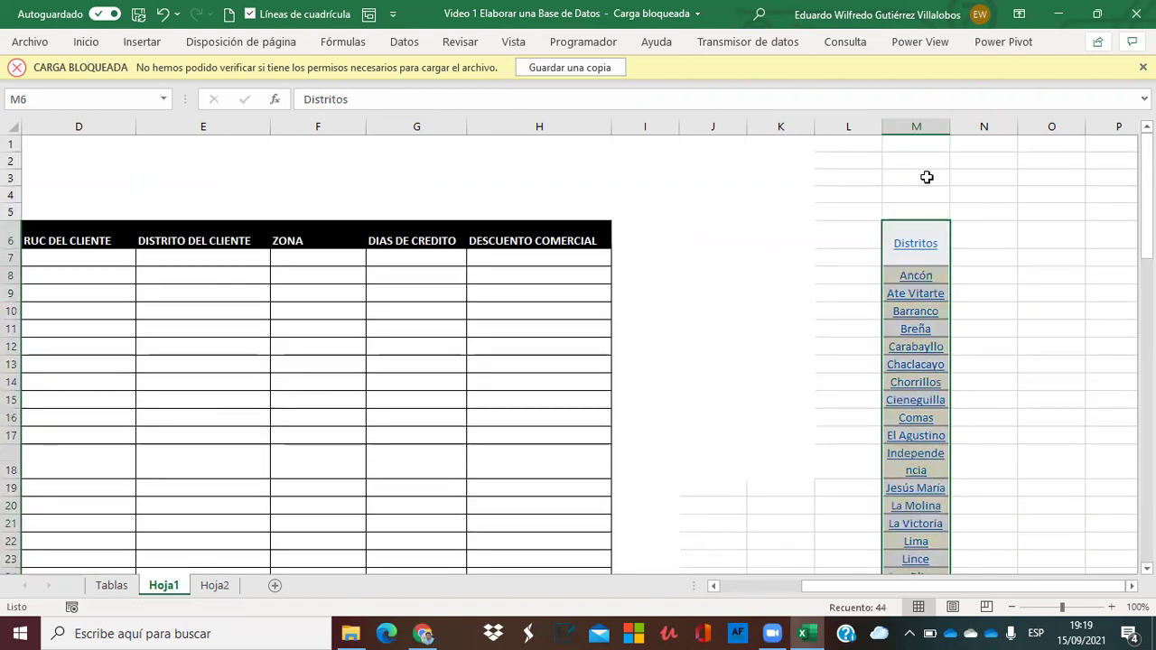
key("Down")
key("Left")
key("Up")
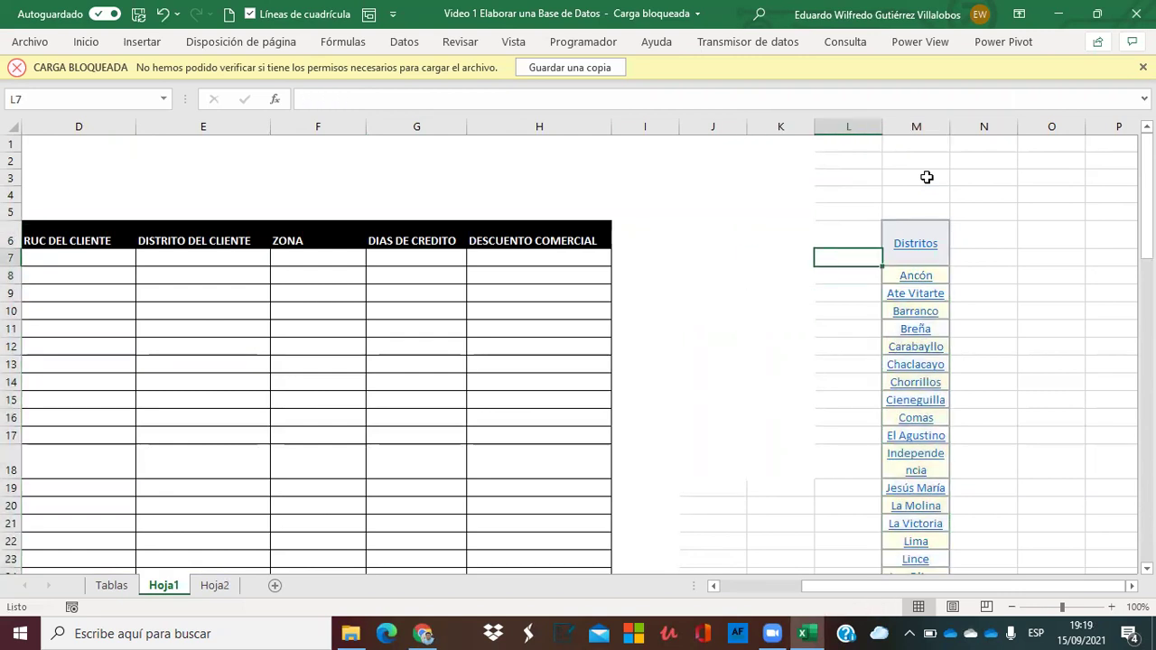
key("ctrl+z")
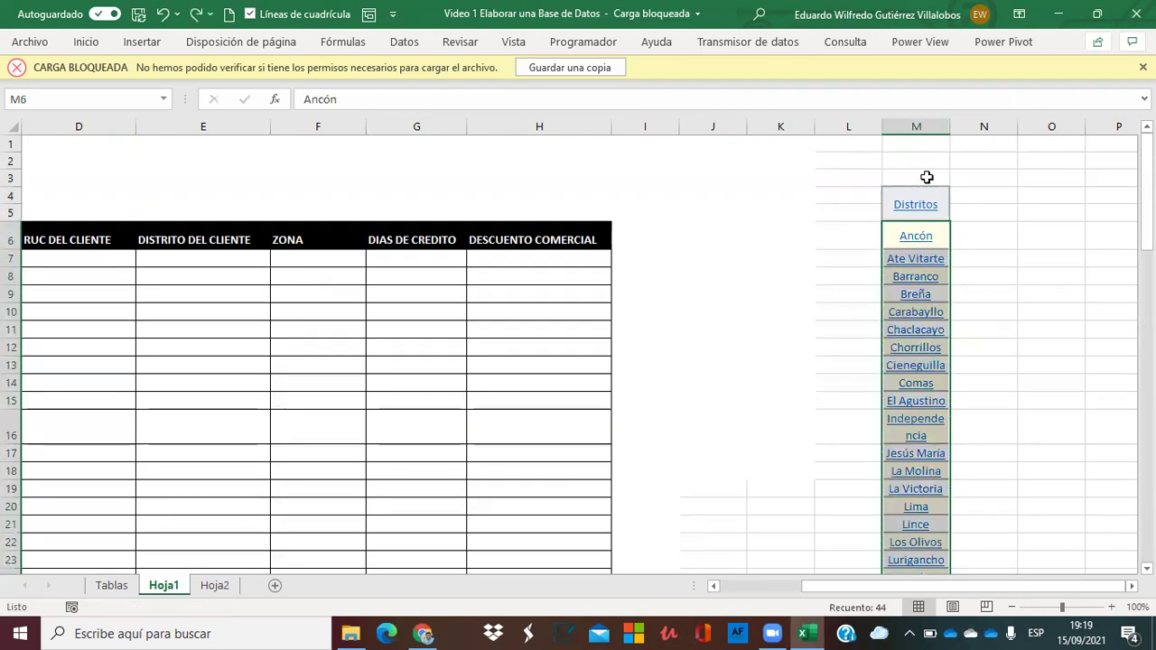
Blank out the Distritos heading by pasting empty cell M3 over it.
key("Right")
key("Up")
key("Left")
key("Up")
key("ctrl+c")
key("Down")
key("Return")
Cut the district list from Ancón down and paste it so it starts at M7.
key("Down")
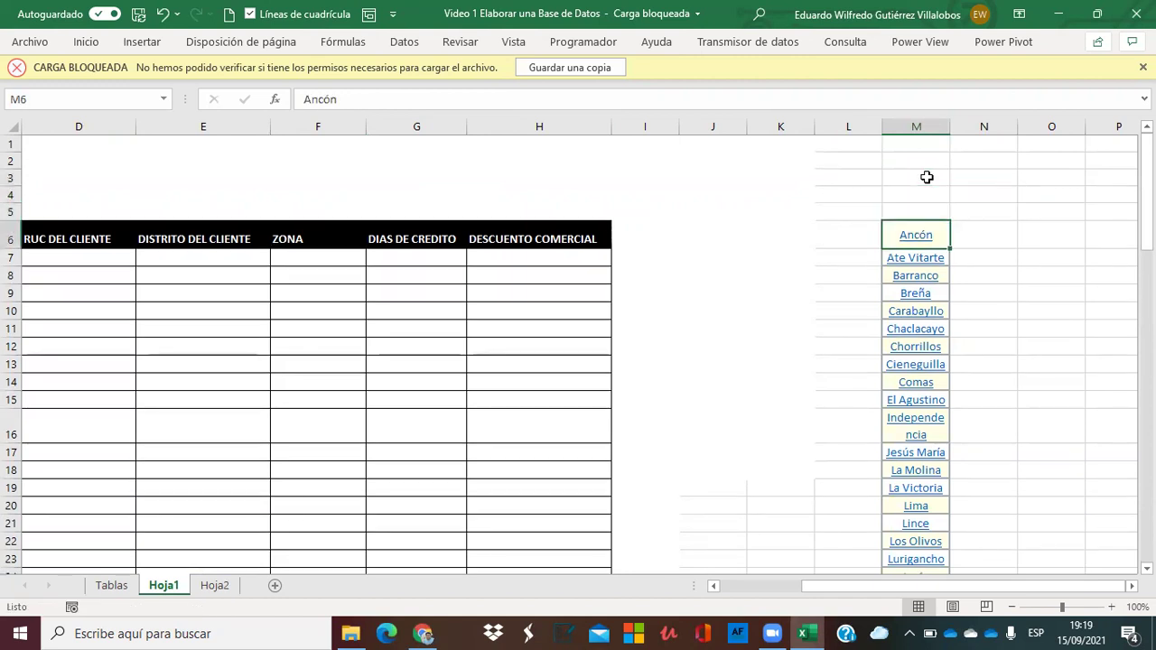
key("ctrl+shift+Down")
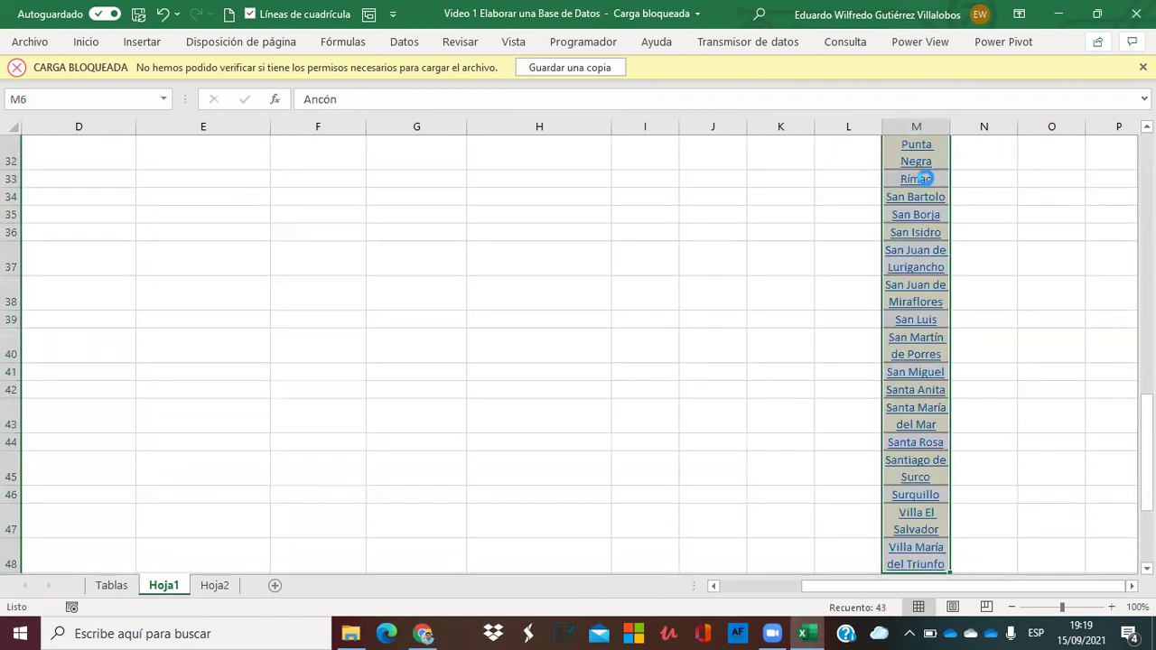
key("ctrl+x")
key("Down")
key("ctrl+v")
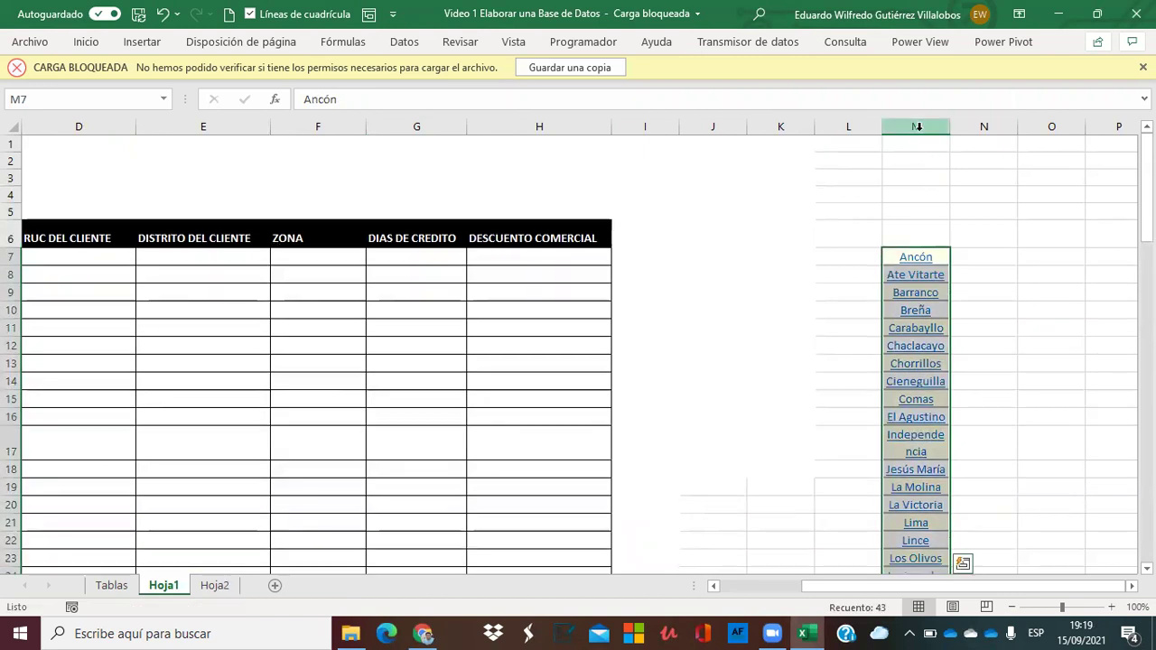
Copy column M and paste it back in place.
left_click(918, 127)
key("ctrl+c")
right_click(918, 128)
left_click(986, 218)
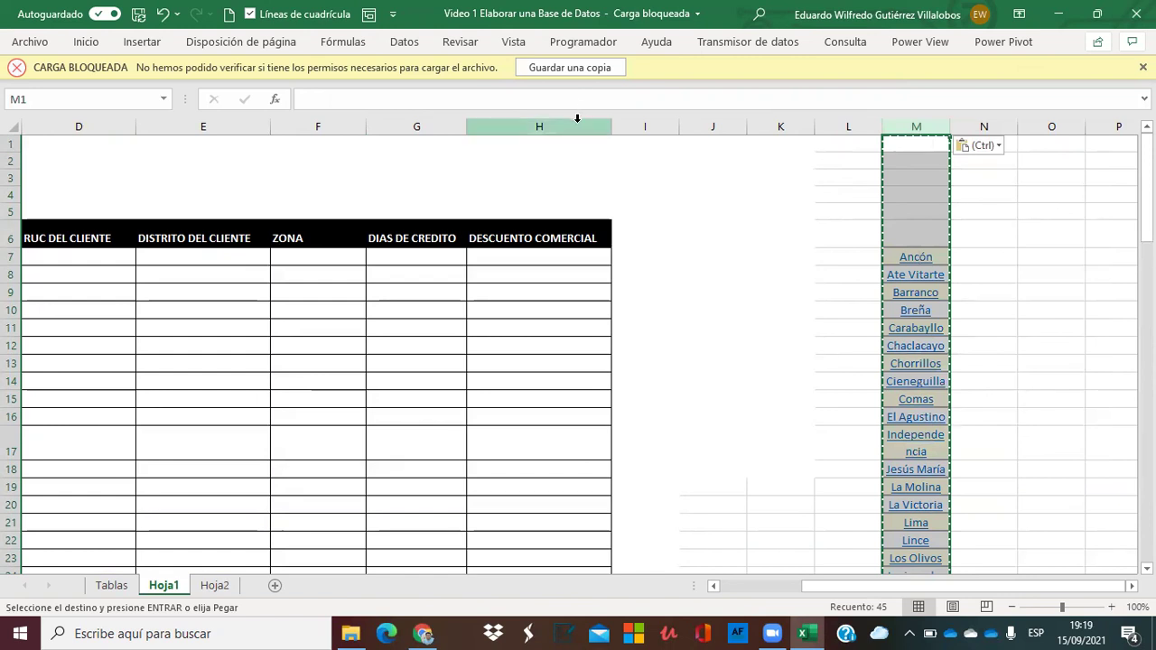
Apply empty column J's plain formatting to column M with Copiar formato, removing the links.
left_click(712, 126)
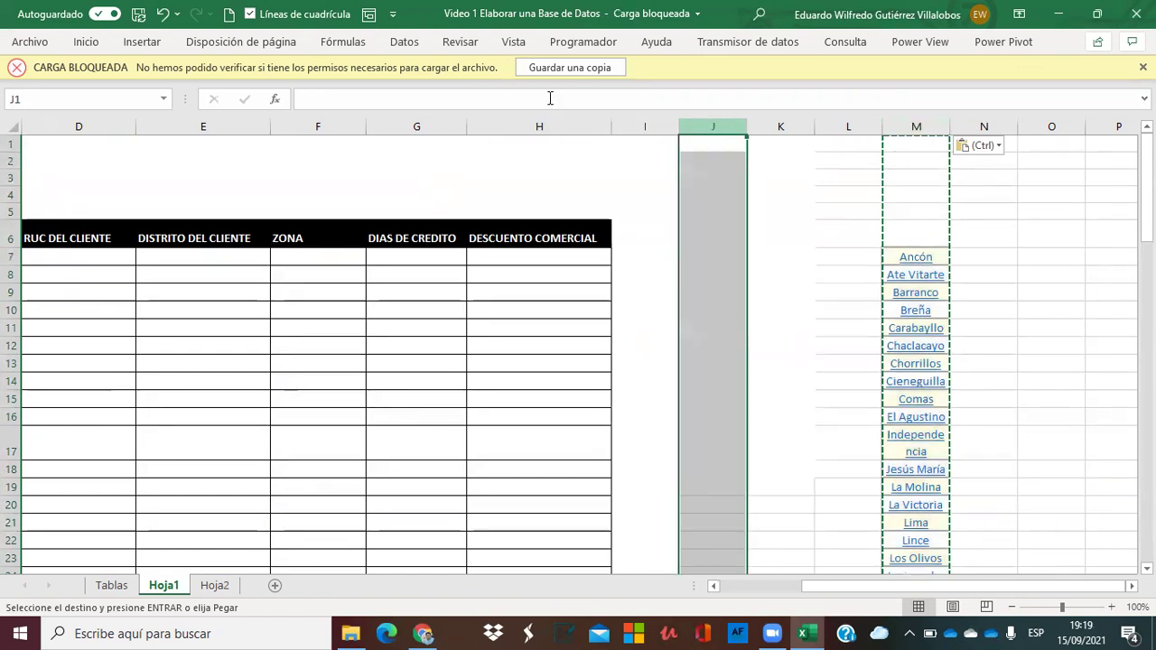
left_click(86, 43)
left_click(52, 107)
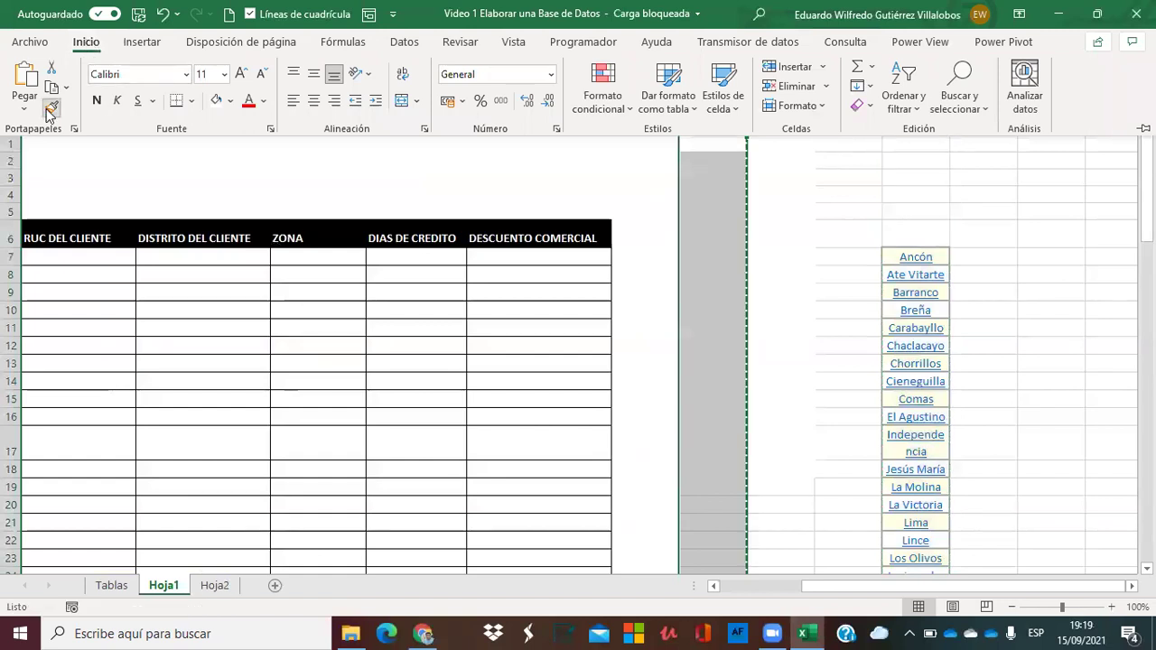
left_click(918, 127)
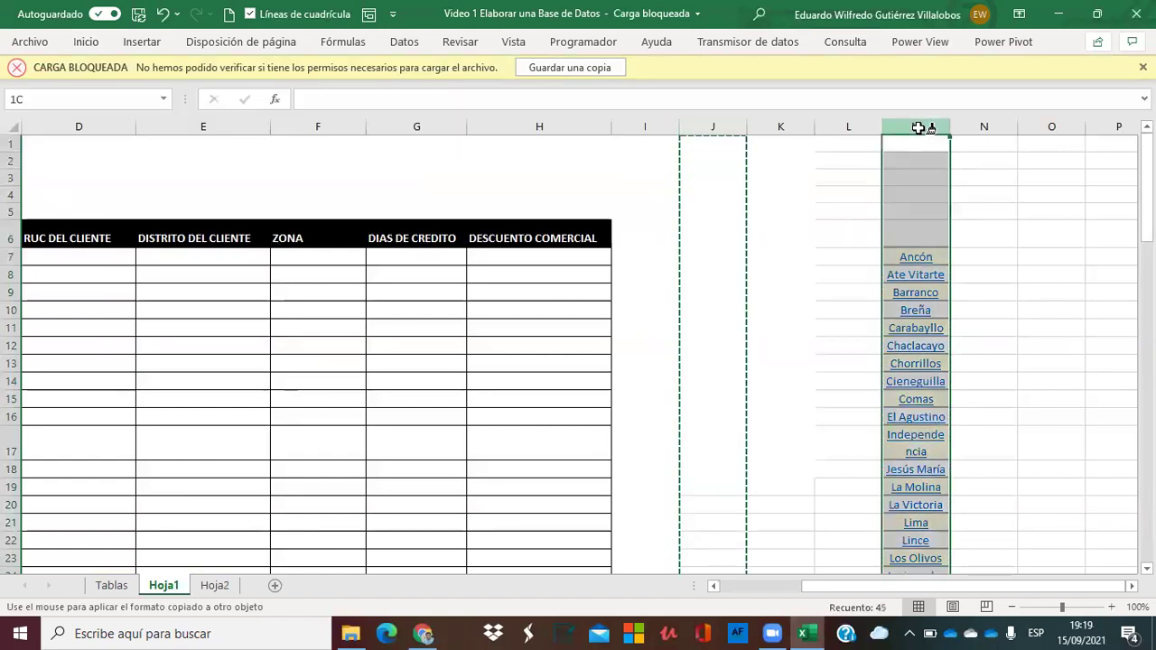
Widen column M so district names like Independencia fit on one line.
left_click(993, 181)
left_click_drag(950, 126, 979, 130)
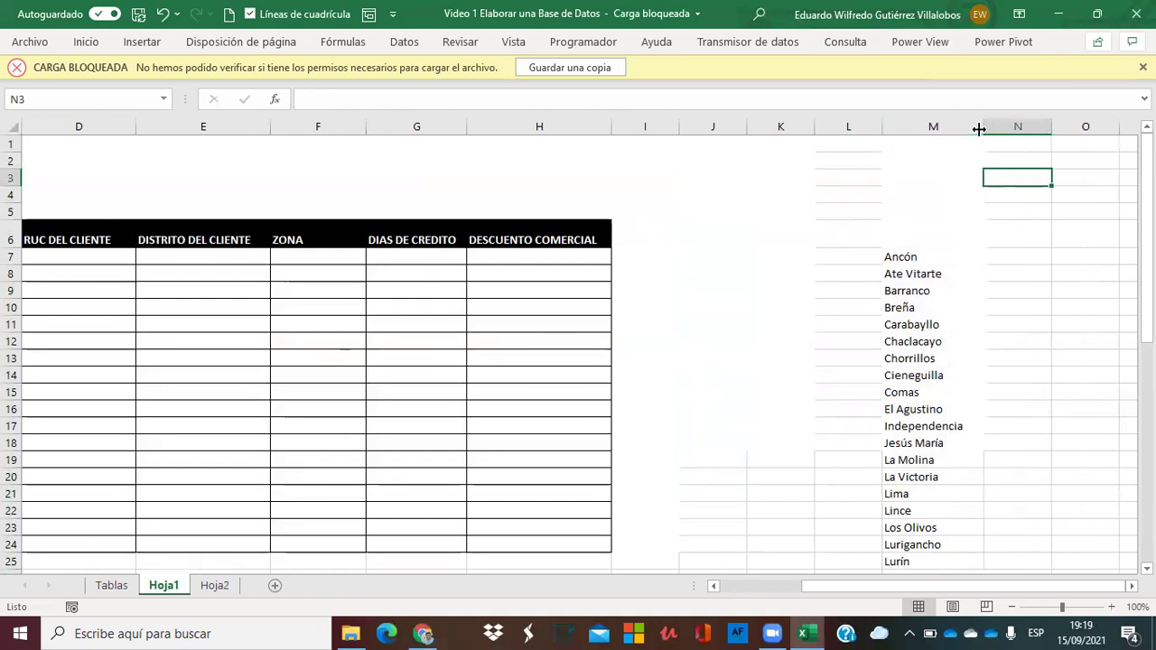
left_click(898, 254)
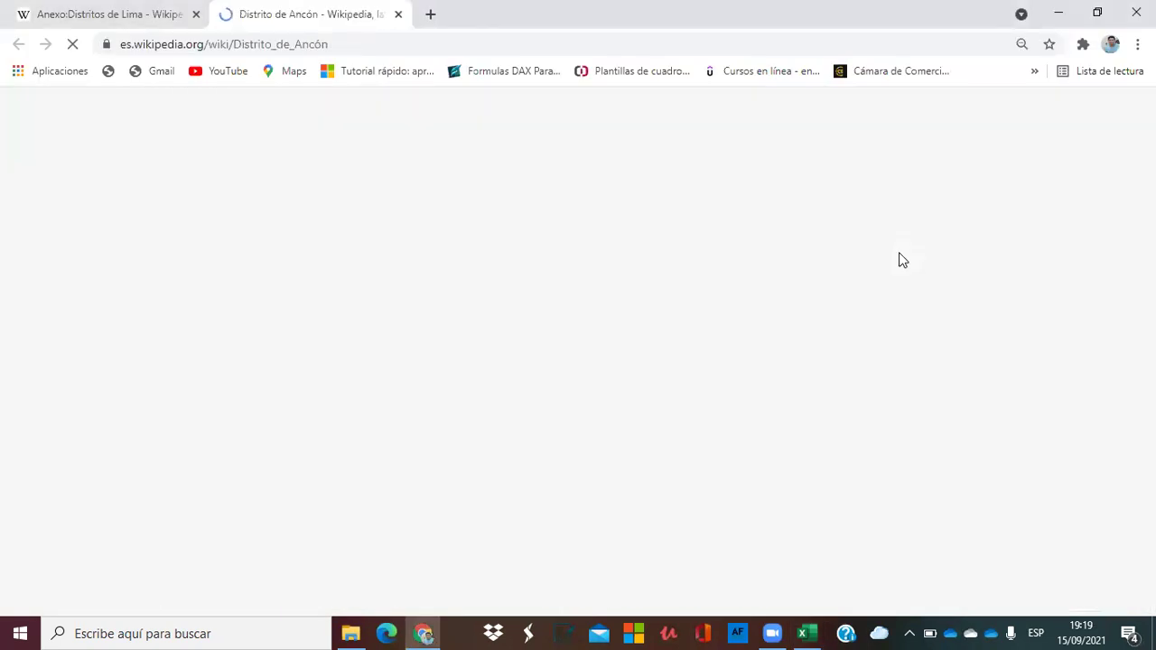
left_click(1058, 13)
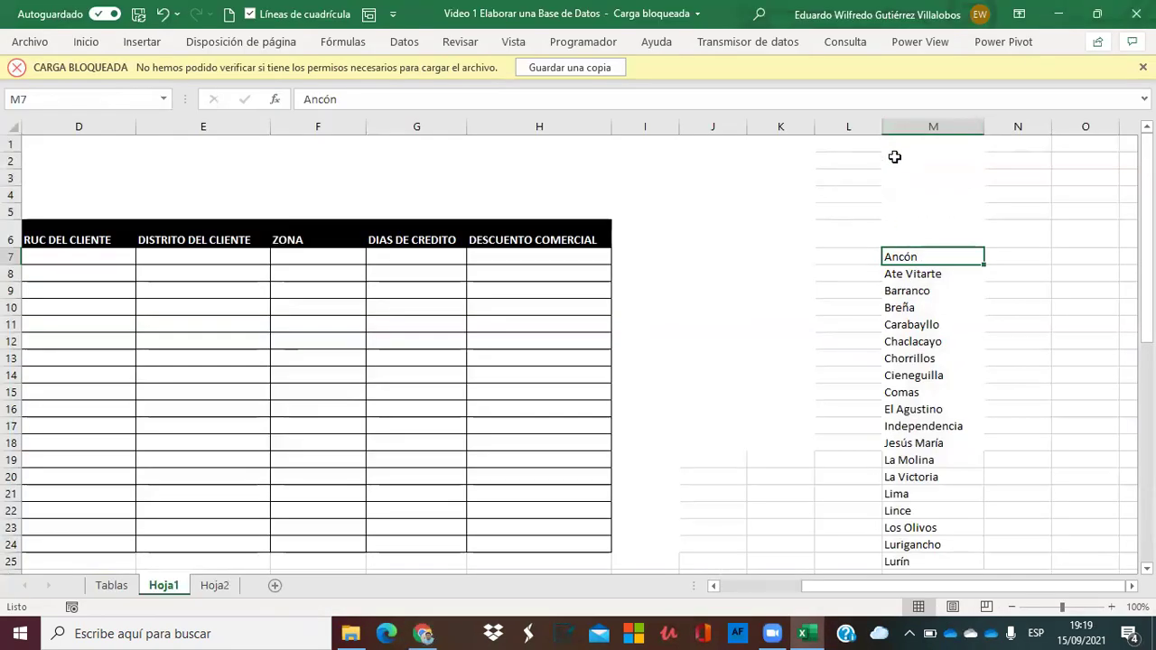
Copy column M and insert the copied district column at column K.
left_click(901, 129)
key("ctrl+c")
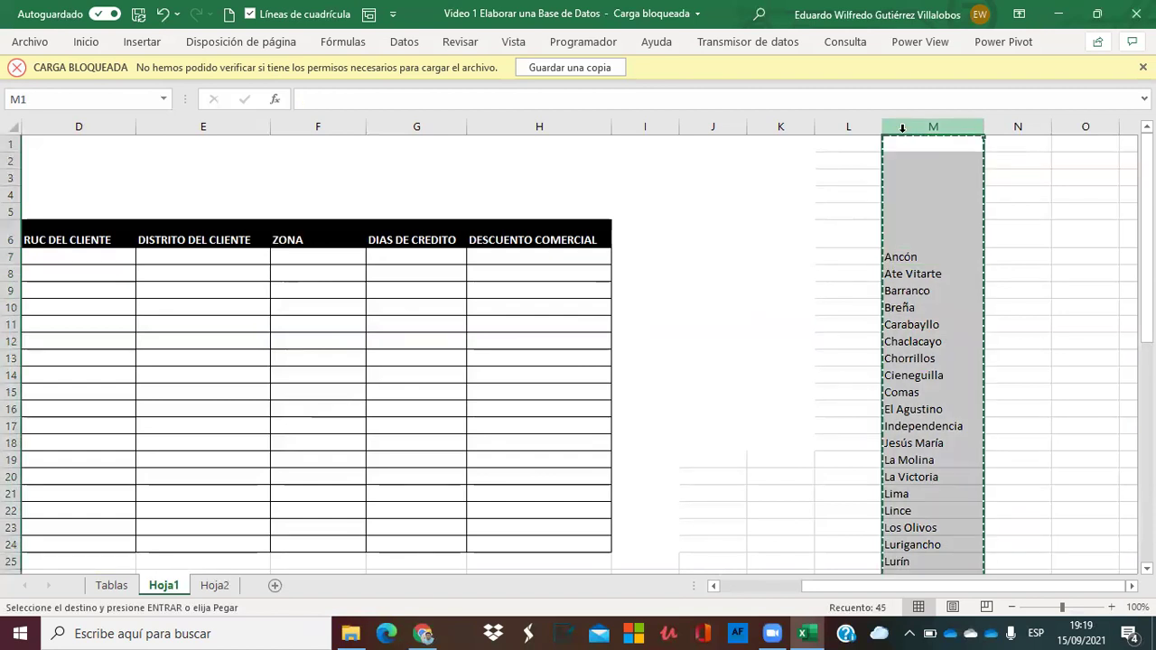
left_click(782, 124)
right_click(782, 126)
left_click(855, 214)
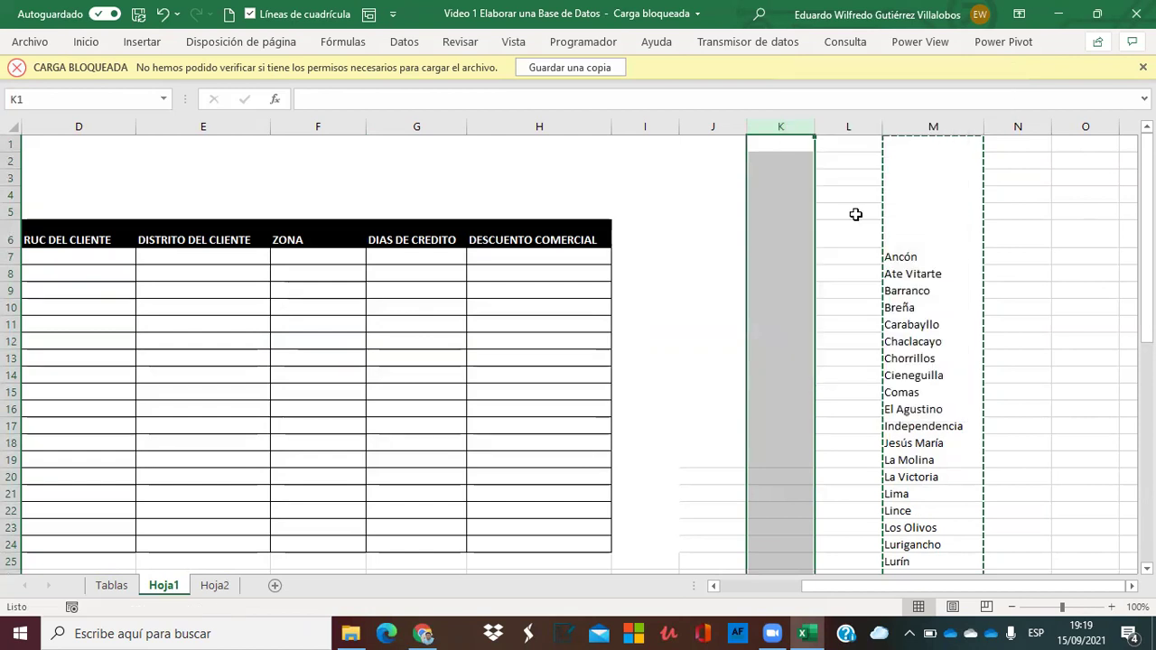
left_click(774, 259)
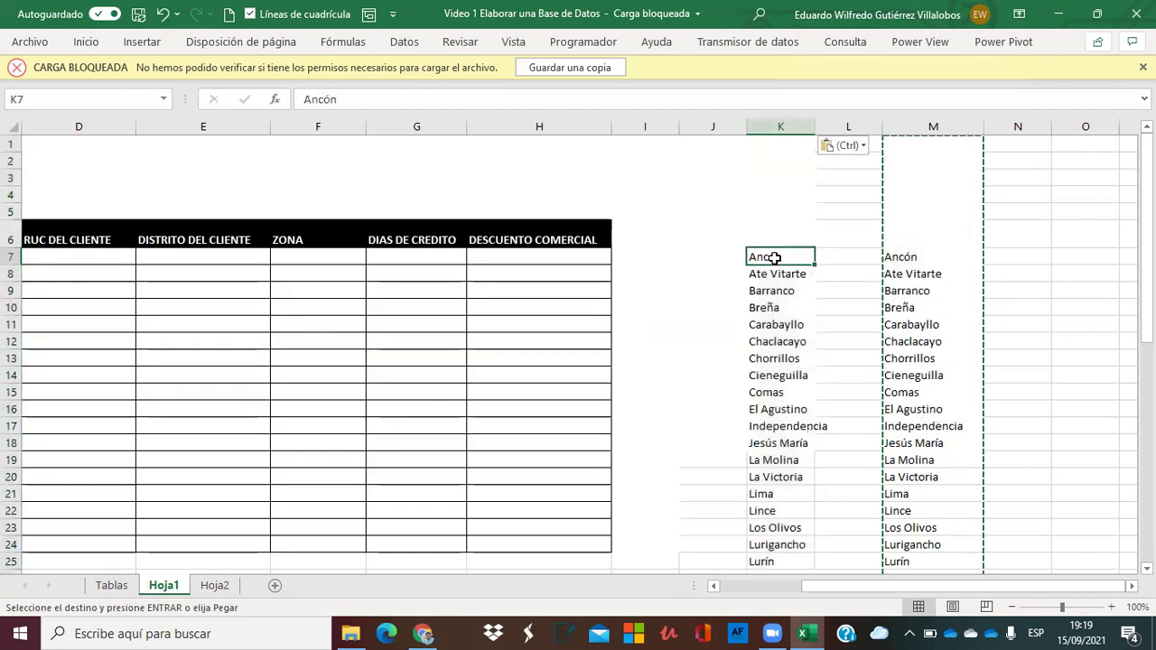
Delete the duplicate district column M.
left_click(914, 127)
right_click(915, 126)
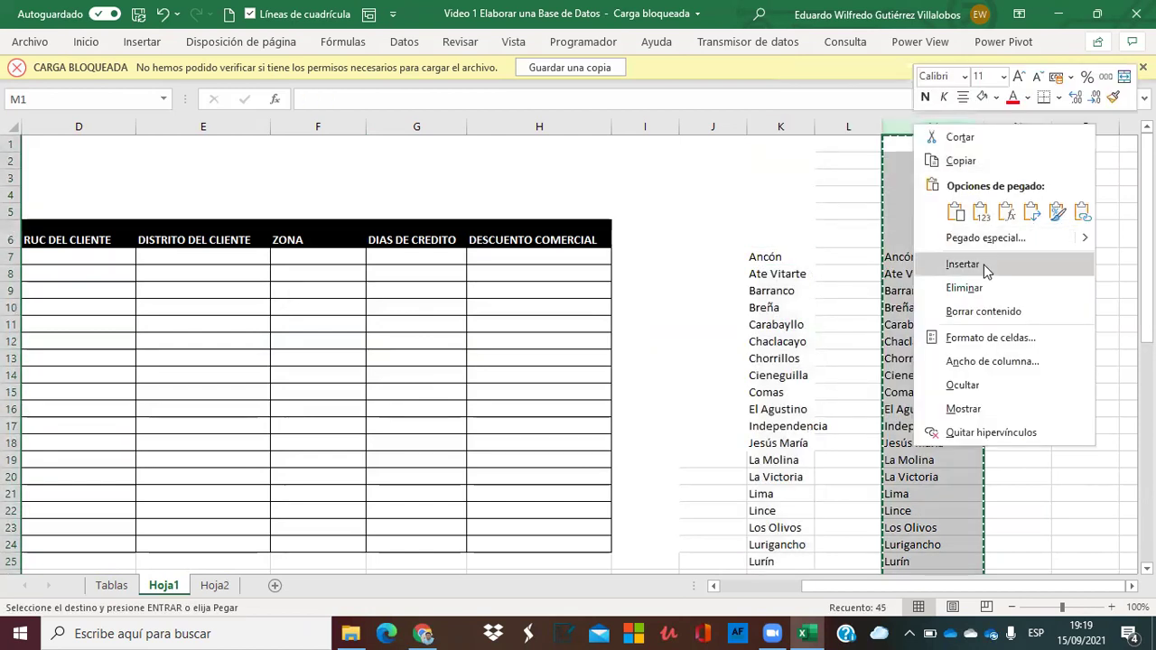
left_click(975, 287)
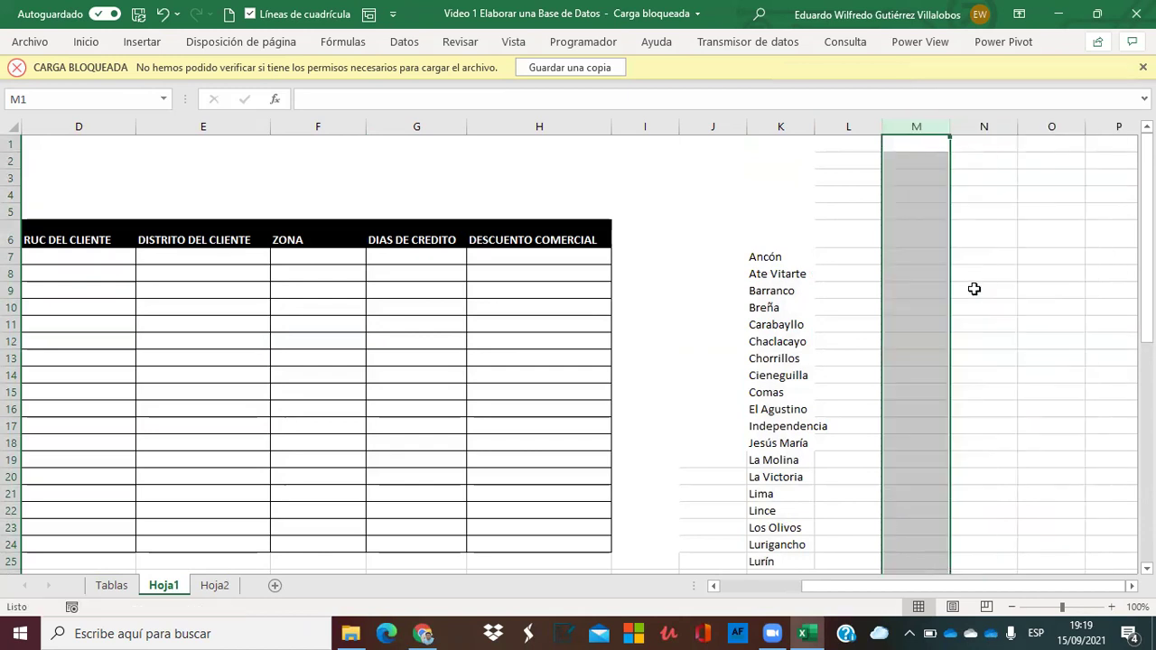
left_click(833, 240)
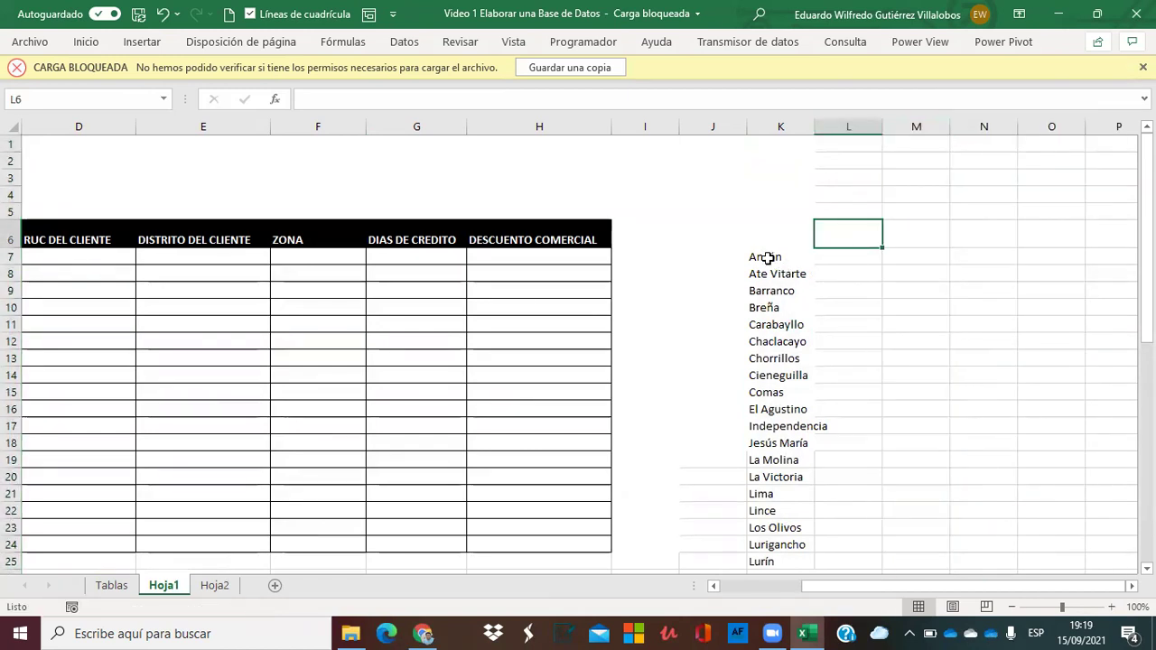
Delete the leftover Véase también lines in K50:K51 below Villa María del Triunfo.
left_click(766, 256)
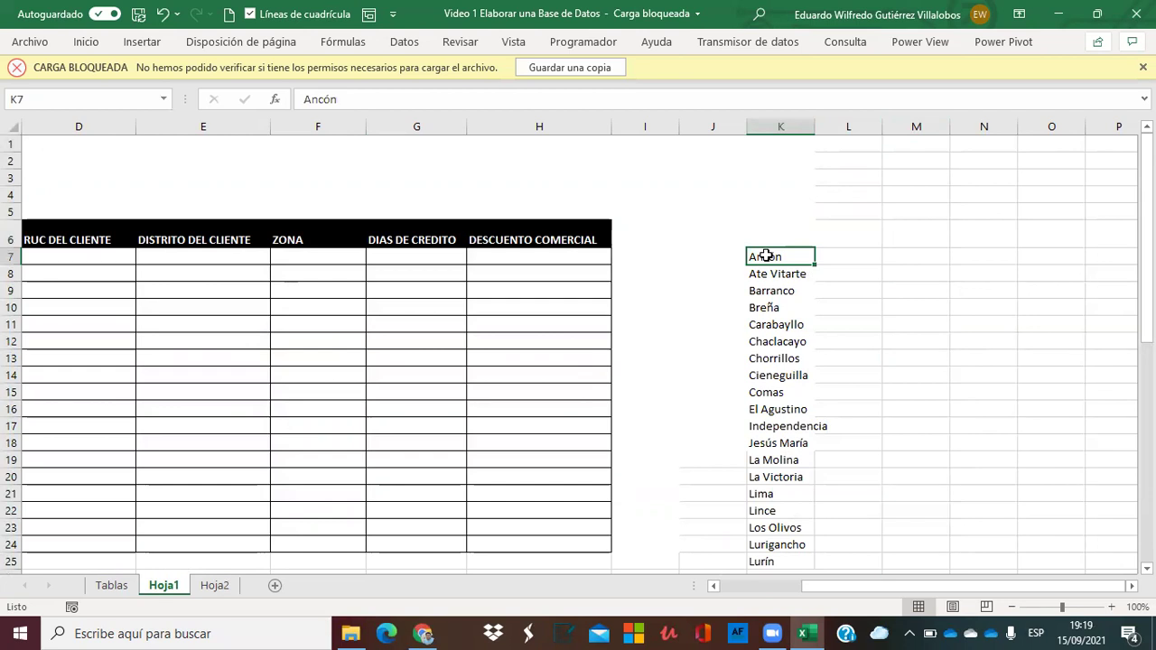
key("Down")
key("Down")
key("Down")
key("Down")
key("Down")
key("Down")
key("Down")
key("Down")
key("Down")
key("Down")
key("Down")
key("Down")
key("Down")
key("Down")
key("Down")
key("Down")
key("Down")
key("Down")
key("Down")
key("Down")
key("Down")
key("Down")
key("Down")
key("Down")
key("Down")
key("Down")
key("Down")
key("Down")
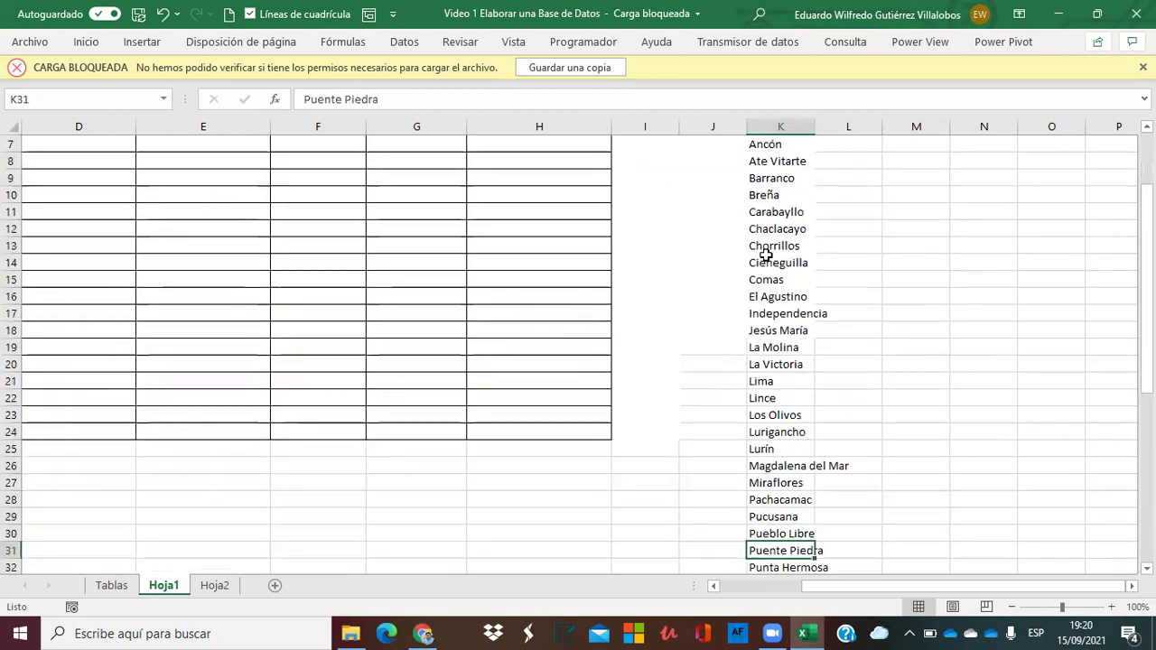
key("Down")
key("Down")
key("Down")
key("Down")
key("Down")
key("Down")
key("Down")
key("Down")
key("Up")
key("Up")
key("Up")
key("Up")
key("Up")
key("Up")
key("Up")
key("Up")
key("Up")
key("Up")
key("Up")
key("Up")
key("Up")
key("shift+Down")
key("Delete")
Go back to the top of the district list and move down to Chaclacayo.
key("Up")
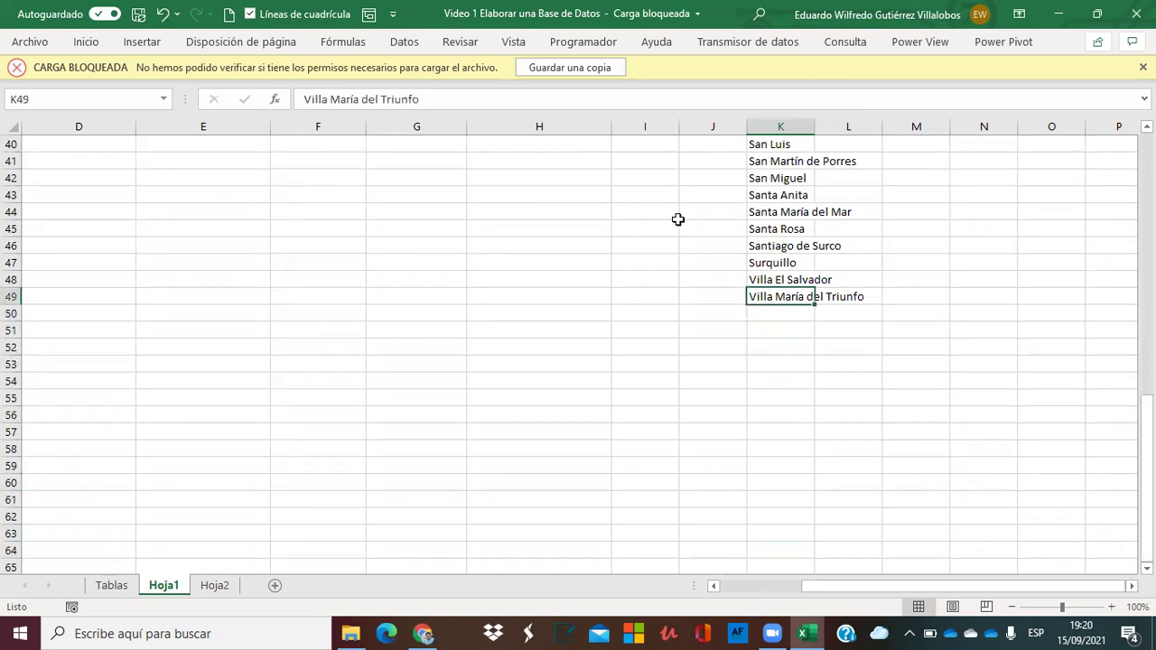
key("ctrl+Up")
key("Up")
key("Up")
key("Up")
key("Down")
key("Down")
key("Down")
key("Down")
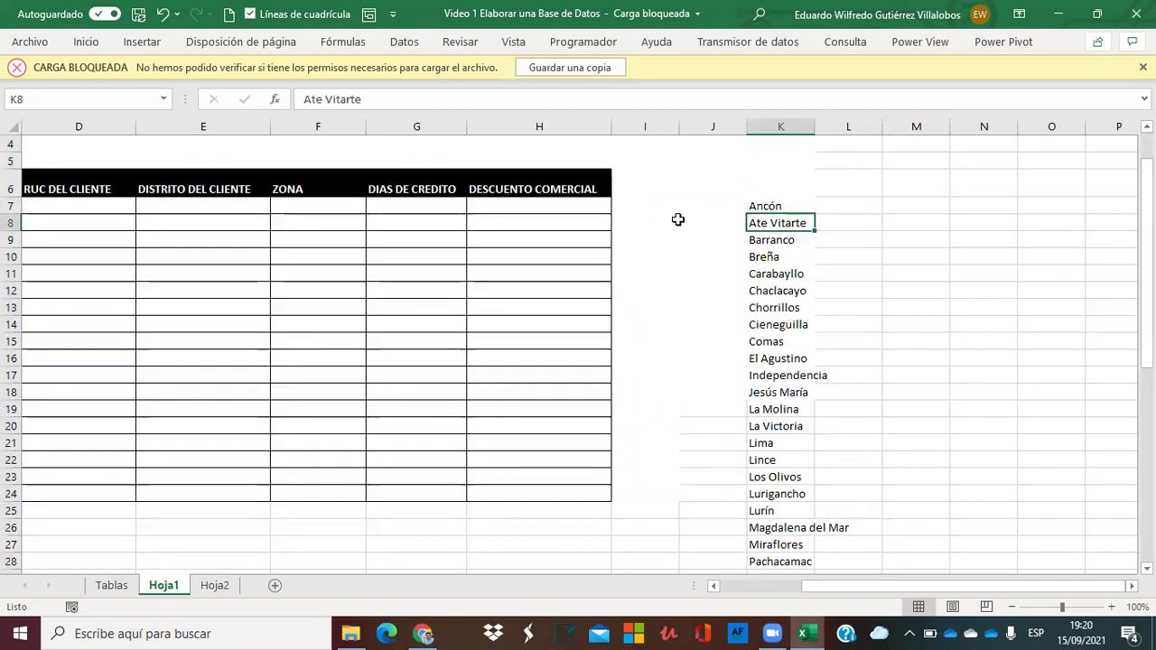
key("Down")
key("Down")
key("Down")
key("Down")
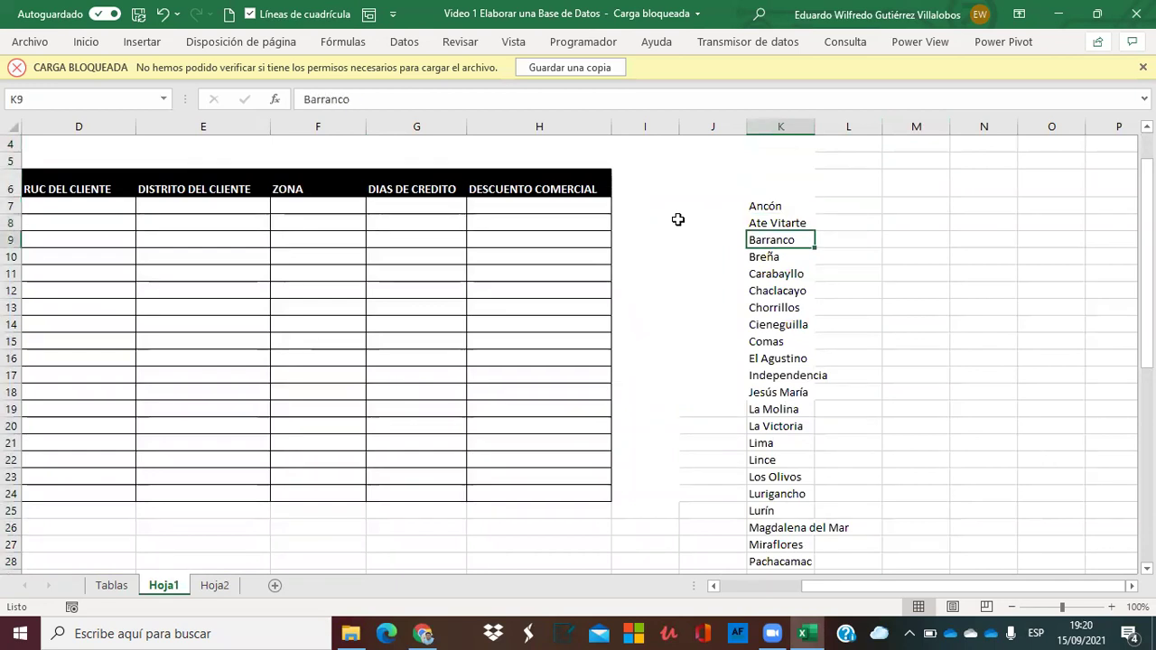
key("Up")
key("Up")
key("Down")
key("Down")
key("Down")
key("Down")
key("Down")
key("Down")
key("Up")
Shift the list from Chaclacayo onward down three rows.
key("ctrl+shift+Down")
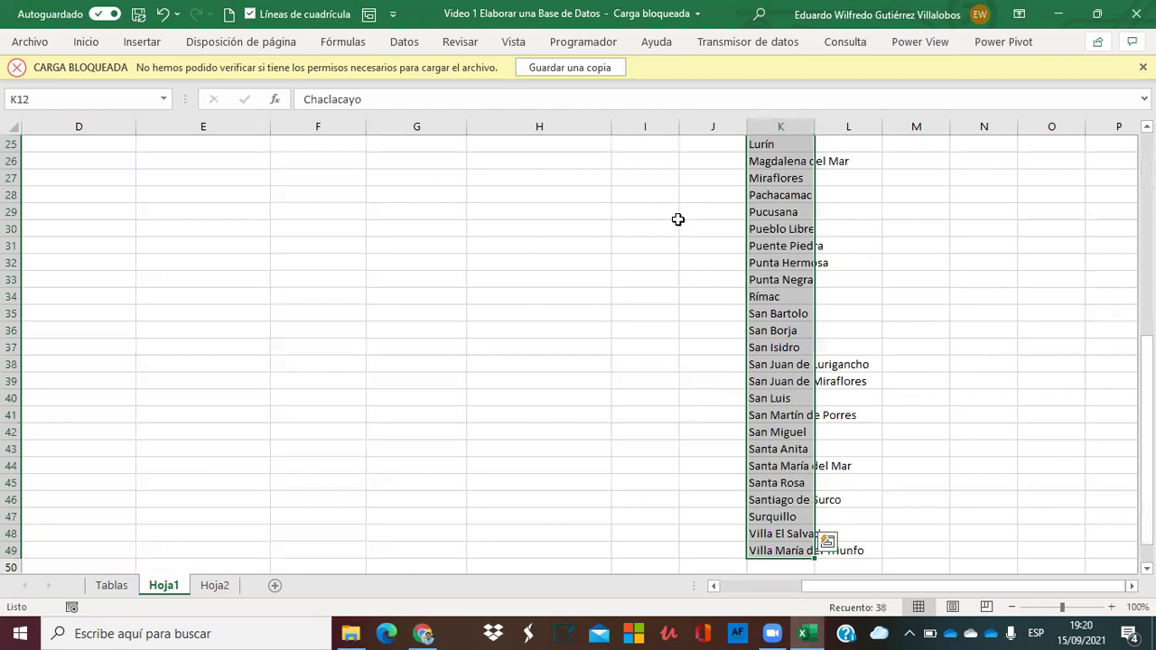
key("ctrl+c")
scroll(677, 219, "up", 8)
key("Down")
key("Down")
key("Down")
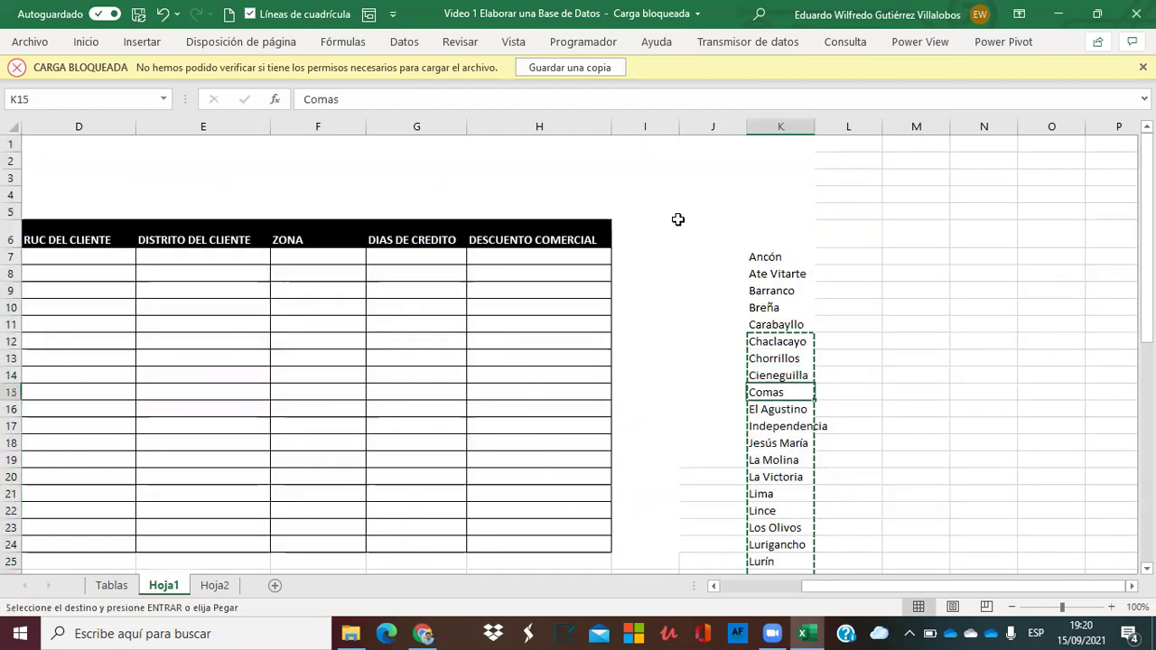
key("Return")
Fill the gap with Carabayllo so it appears four times.
key("Up")
key("Up")
key("Up")
key("ctrl+c")
key("Up")
key("Escape")
key("ctrl+c")
key("shift+Down")
key("shift+Down")
key("shift+Down")
key("ctrl+v")
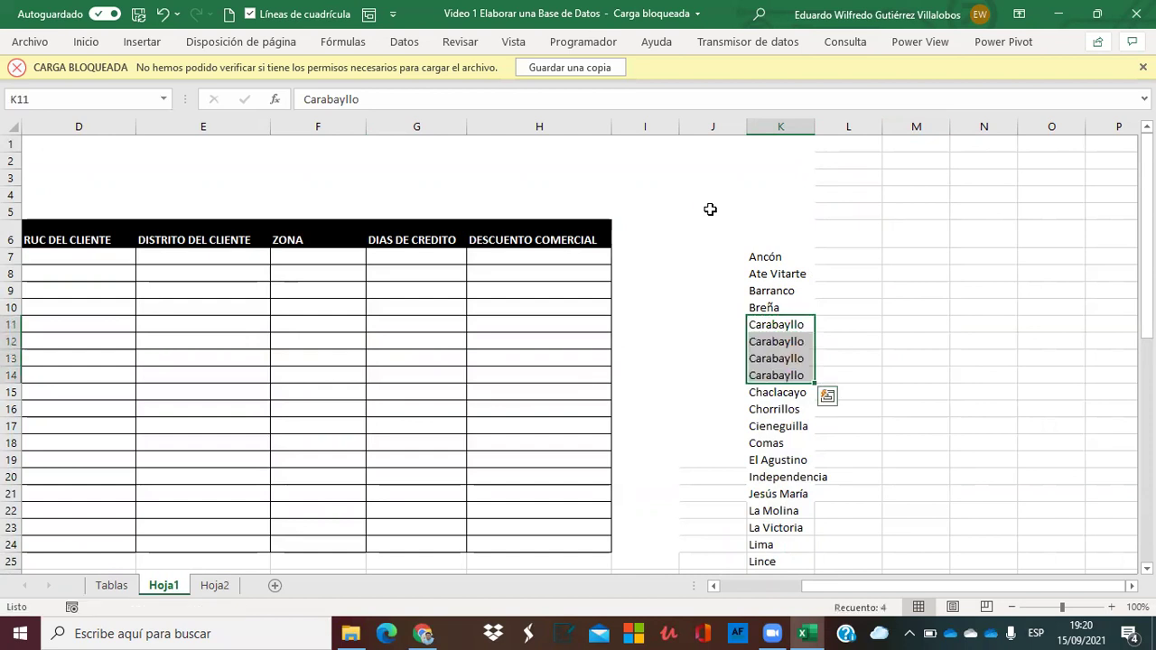
key("Down")
key("Up")
key("Down")
key("Down")
key("Down")
key("Up")
key("Up")
key("Up")
key("shift+Down")
key("shift+Down")
key("shift+Down")
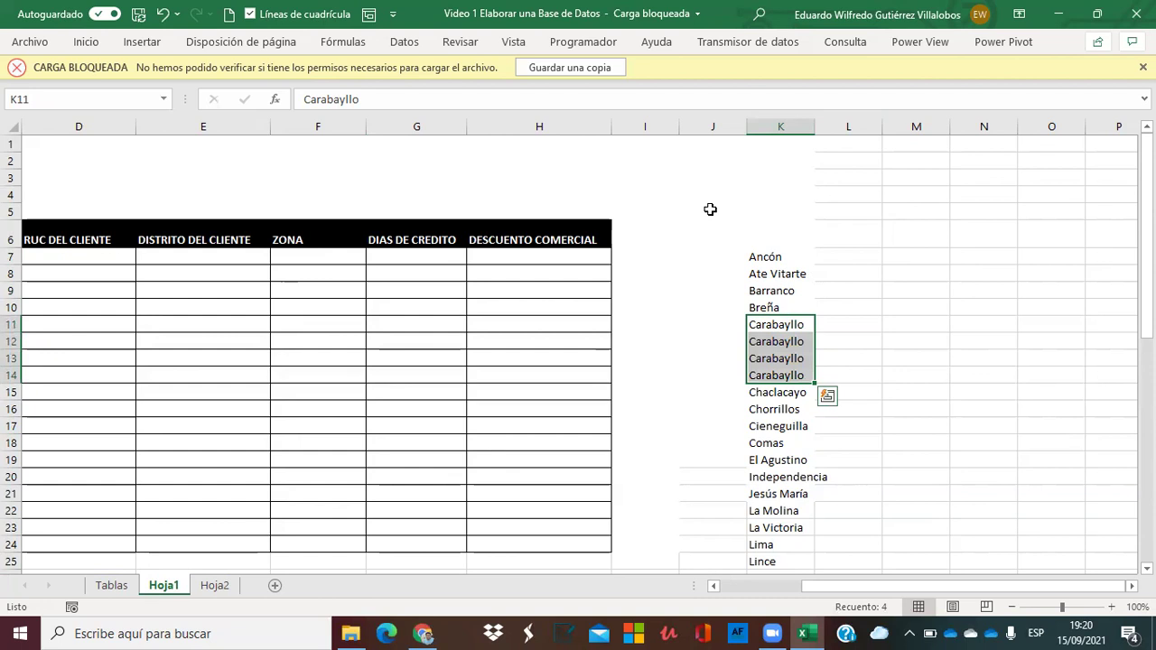
Move the list from Cieneguilla down a few rows and fill the gap with Chorrillos.
key("Down")
key("Down")
key("Down")
key("Down")
key("Down")
key("Down")
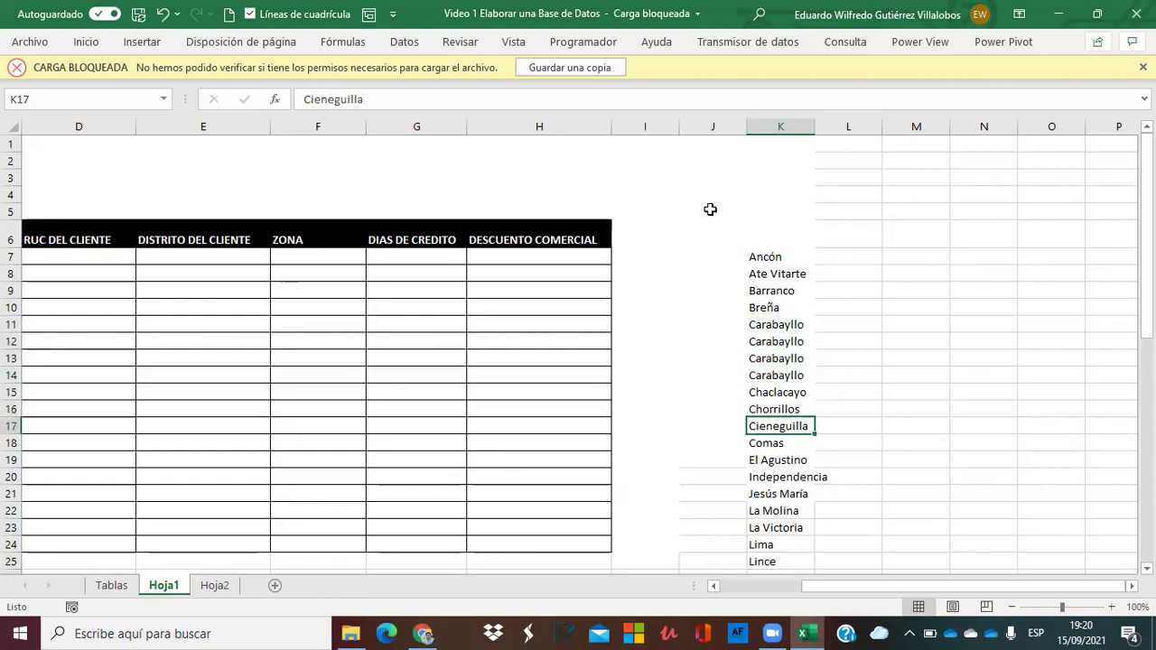
key("ctrl+shift+Down")
key("ctrl+x")
key("Down")
key("Down")
key("Down")
key("Down")
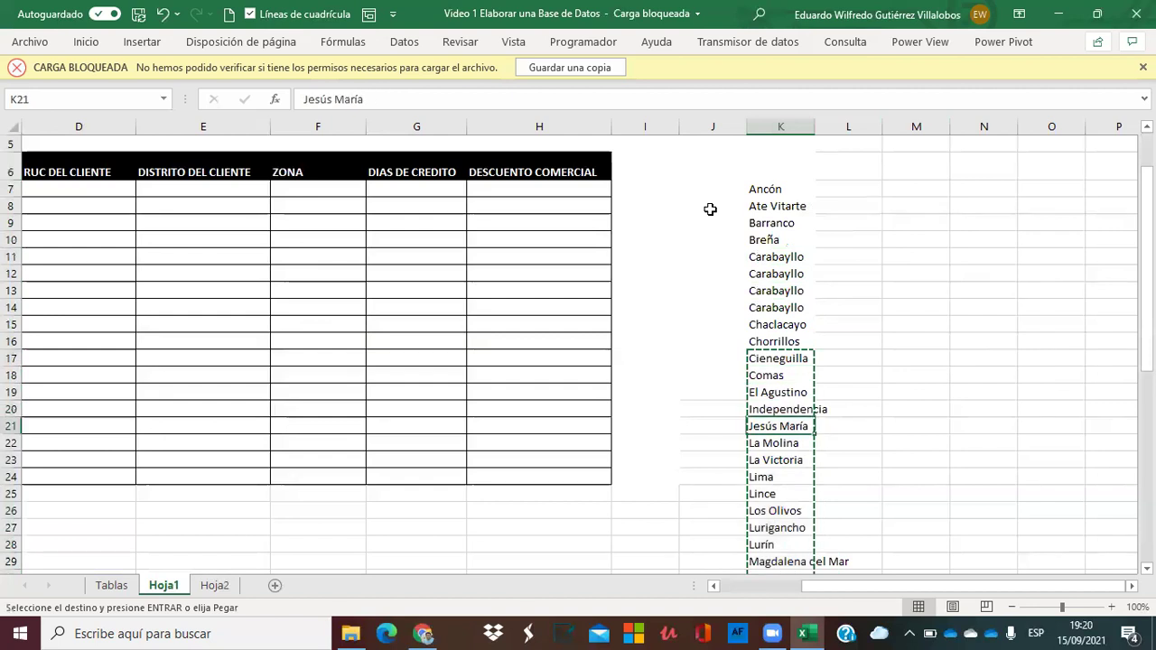
key("ctrl+v")
key("Up")
key("Up")
key("Up")
key("Up")
key("ctrl+c")
key("shift+Down")
key("shift+Down")
key("shift+Down")
key("shift+Down")
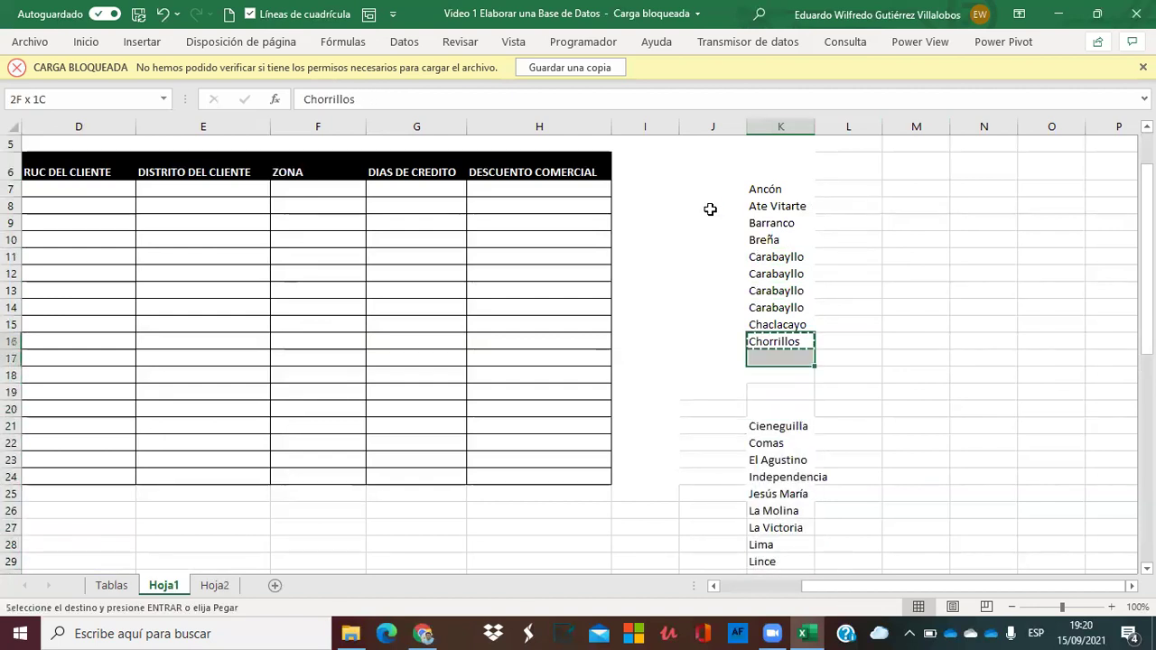
key("ctrl+v")
Move the list from El Agustino down four rows and fill the gap with Comas.
key("Down")
key("Down")
key("Down")
key("Down")
key("Down")
key("Down")
key("Down")
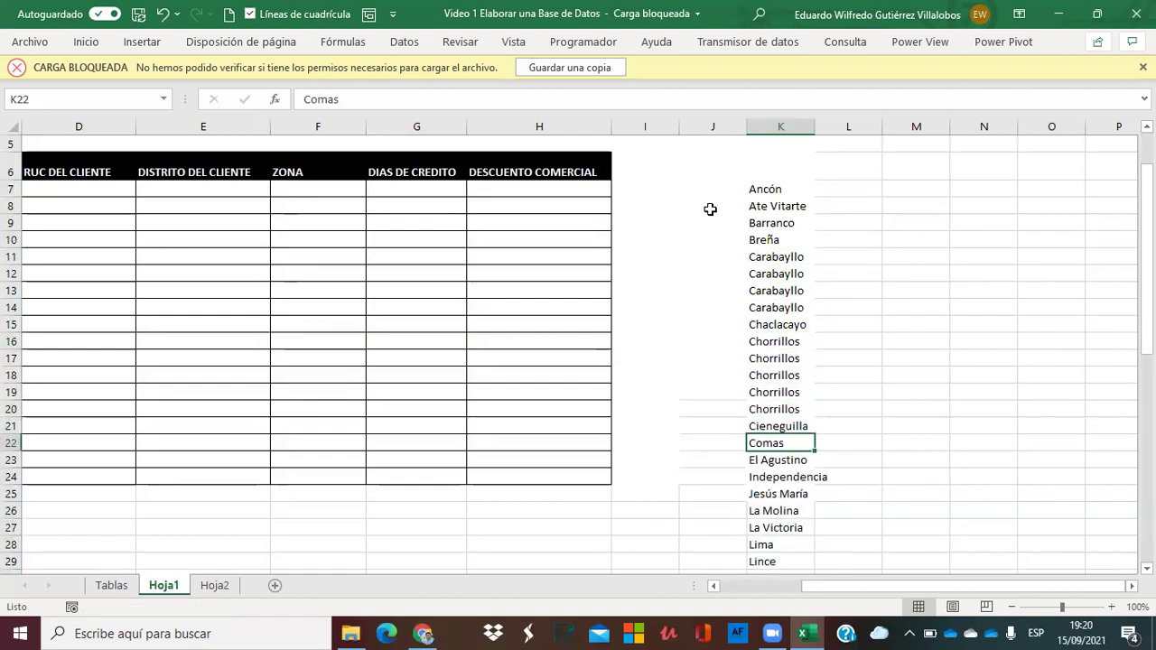
key("ctrl+shift+Down")
key("ctrl+x")
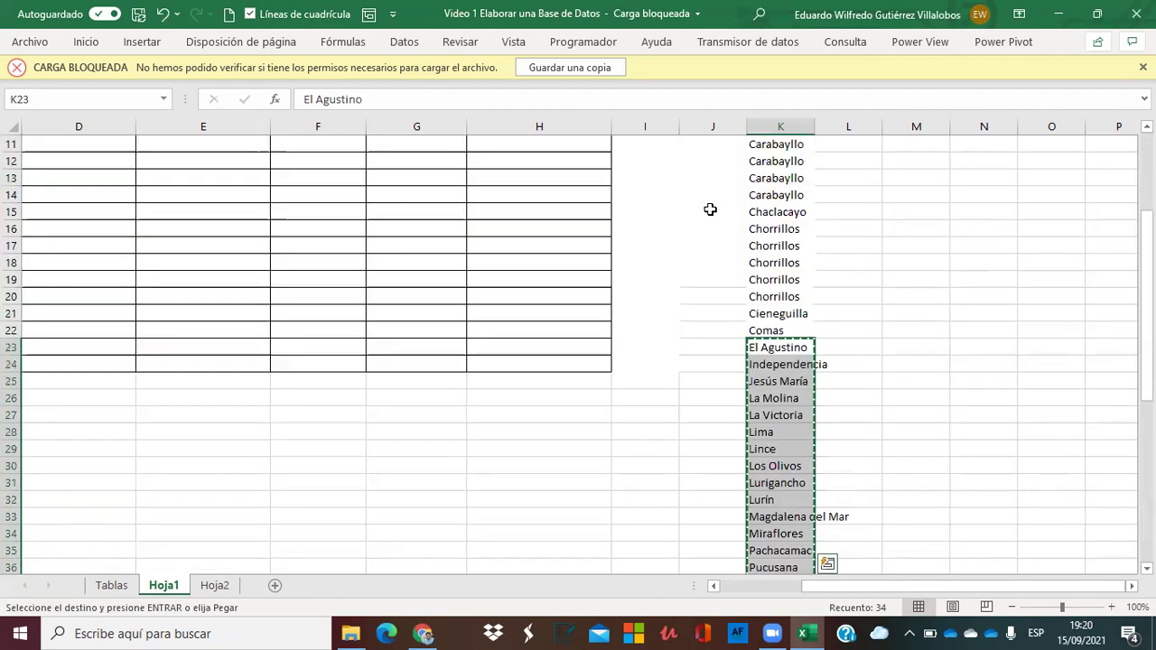
key("Down")
key("Down")
key("Down")
Shift the list from Independencia down to open empty rows for repeating Independencia.
key("Down")
key("ctrl+v")
key("Up")
key("Up")
key("Up")
key("Up")
key("Up")
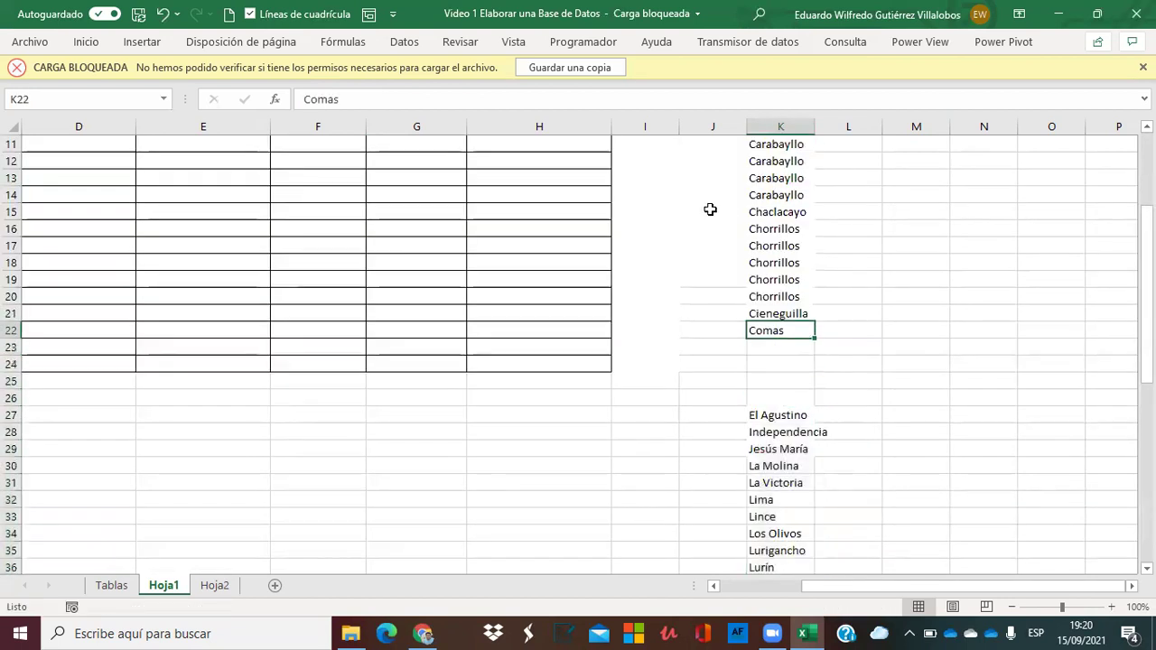
key("ctrl+c")
key("shift+Down")
key("shift+Down")
key("shift+Down")
key("shift+Down")
key("ctrl+v")
key("Down")
key("Down")
key("Down")
key("Down")
key("Down")
key("Down")
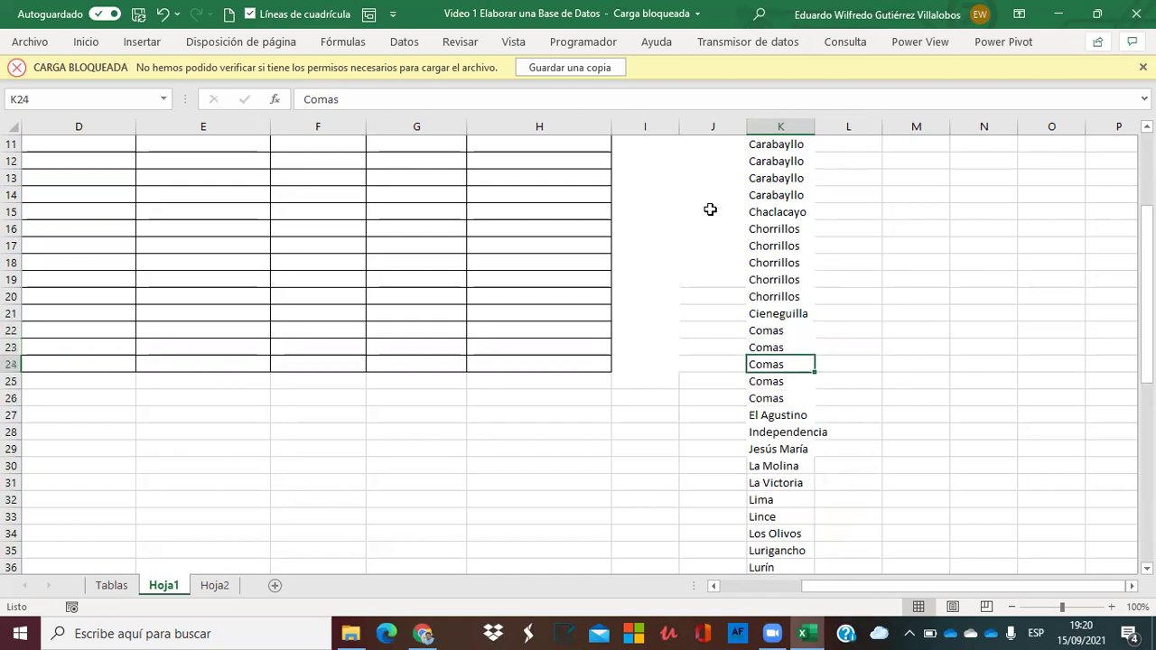
key("ctrl+shift+Down")
key("ctrl+BackSpace")
key("ctrl+x")
key("Down")
key("Down")
key("Down")
key("Down")
key("ctrl+plus")
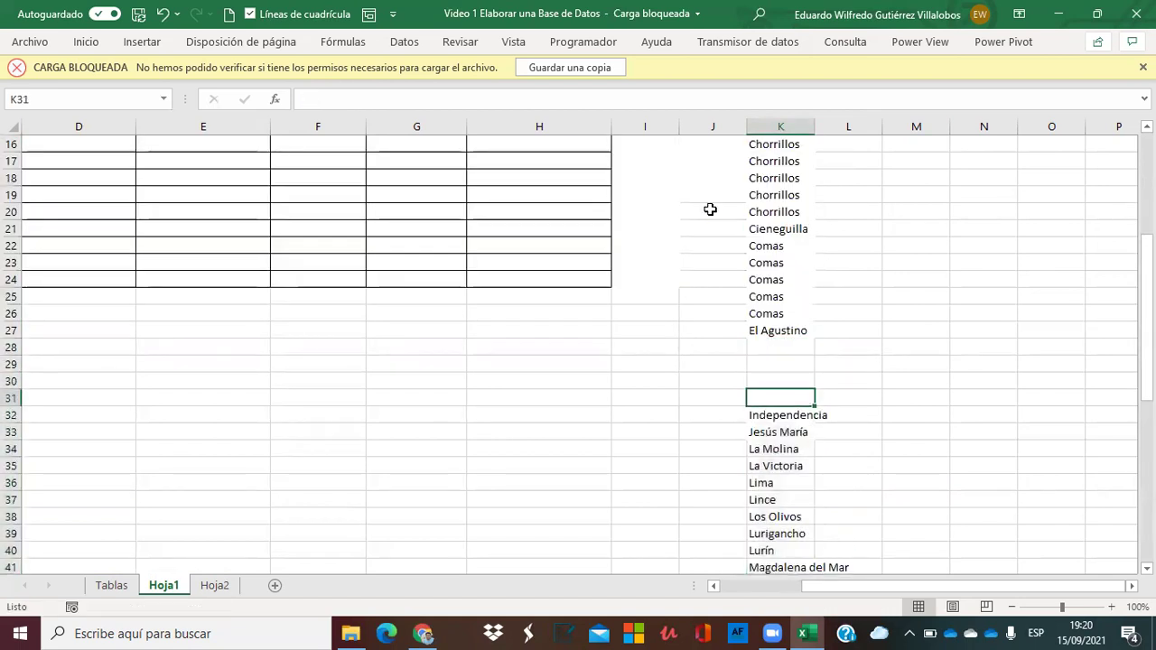
key("shift+Up")
key("shift+Up")
key("shift+Up")
key("shift+Up")
Fill the empty rows below Independencia with Independencia.
key("Return")
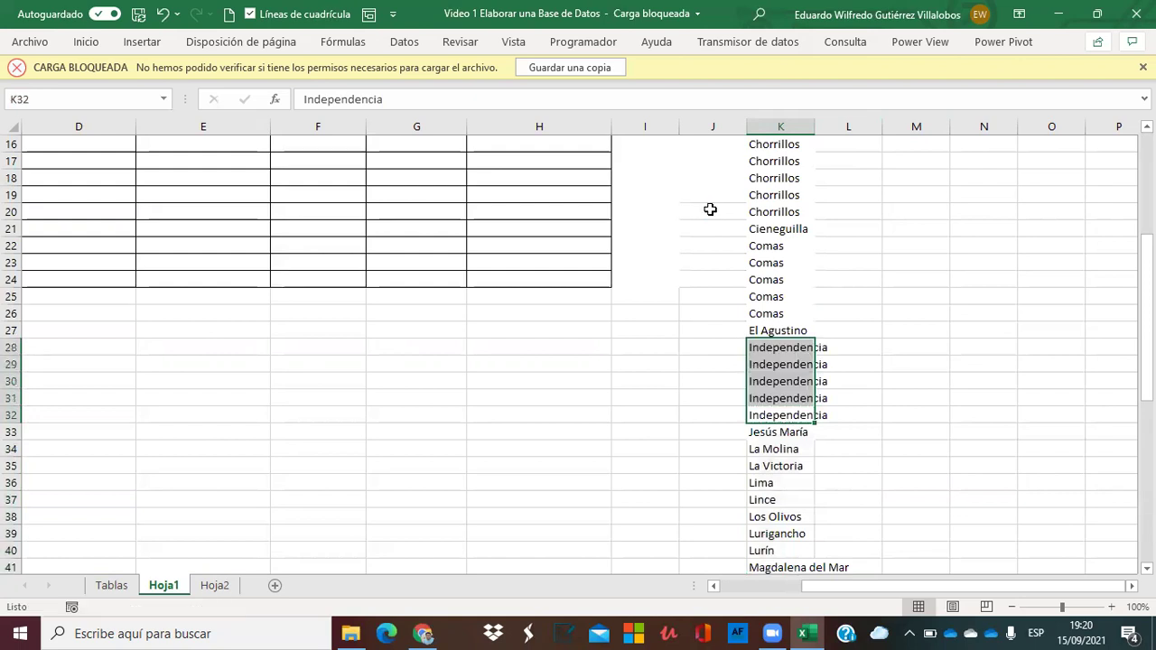
key("Down")
key("Down")
key("Down")
key("Down")
key("Down")
key("Down")
key("Down")
key("Down")
key("Up")
key("Down")
key("Down")
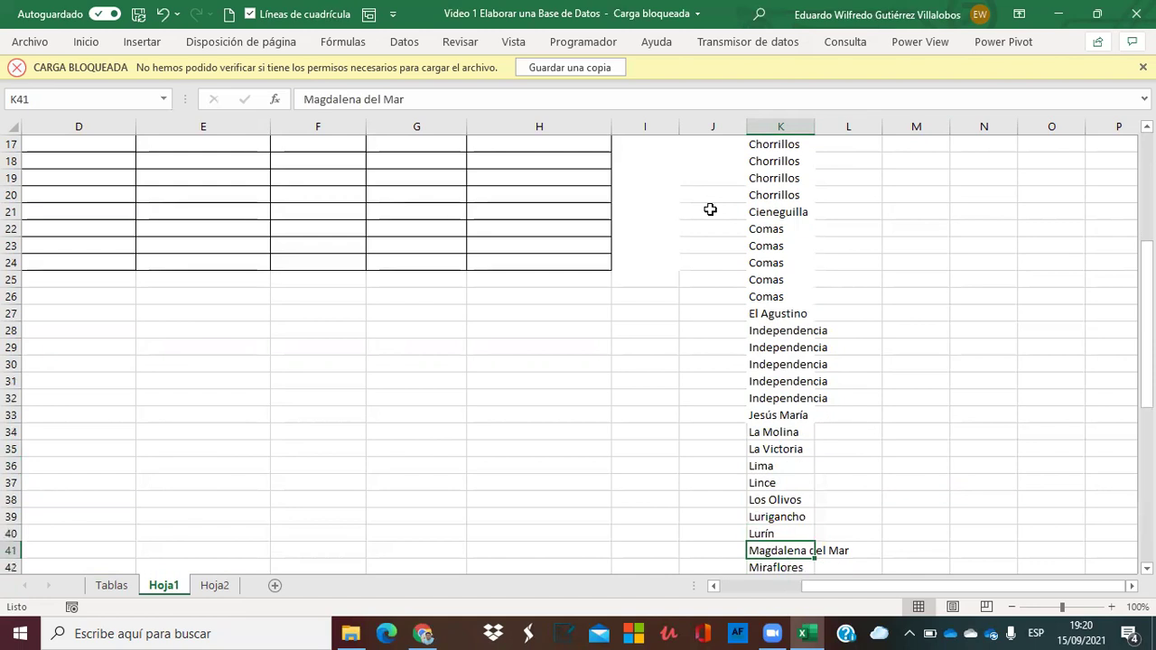
key("Down")
Shift the list from Magdalena del Mar down three rows and fill the gap with Lurín.
key("Up")
key("ctrl+shift+Down")
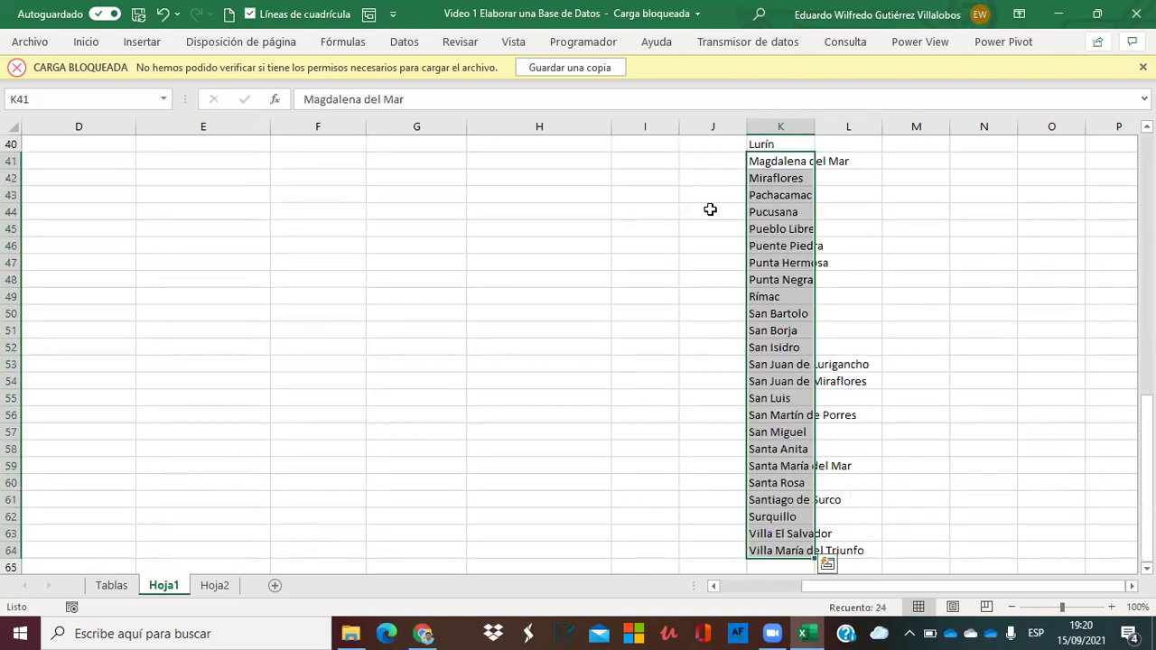
key("ctrl+x")
key("Down")
key("Down")
key("Down")
key("ctrl+v")
key("Up")
key("Up")
key("Up")
key("Up")
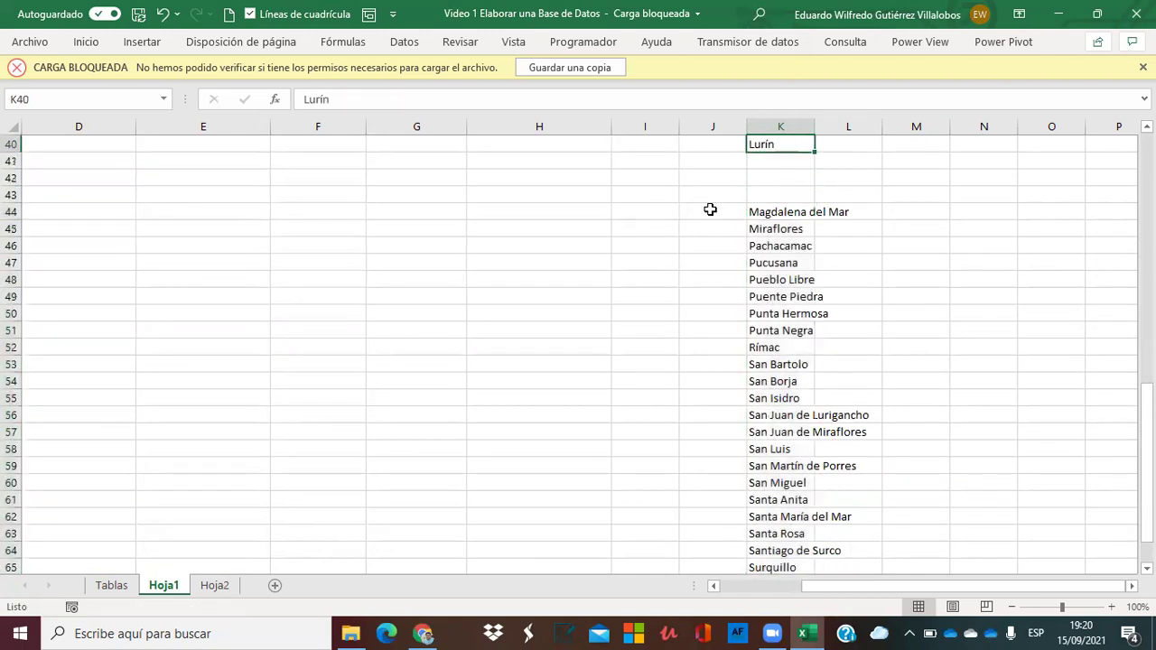
key("shift+Down")
key("shift+Down")
key("shift+Down")
key("ctrl+d")
key("Down")
key("Down")
key("Down")
key("Down")
key("Down")
key("Down")
key("Down")
key("Down")
key("Down")
key("Down")
key("Down")
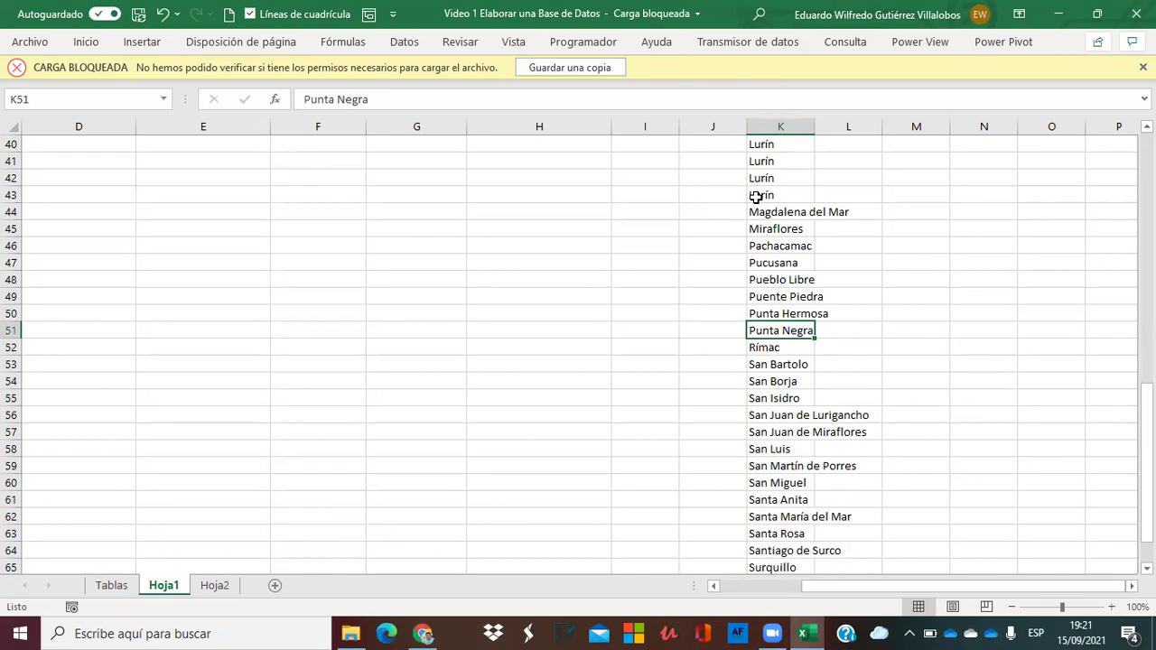
Fill the blank rows below Puente Piedra with Puente Piedra.
key("Up")
key("ctrl+shift+Down")
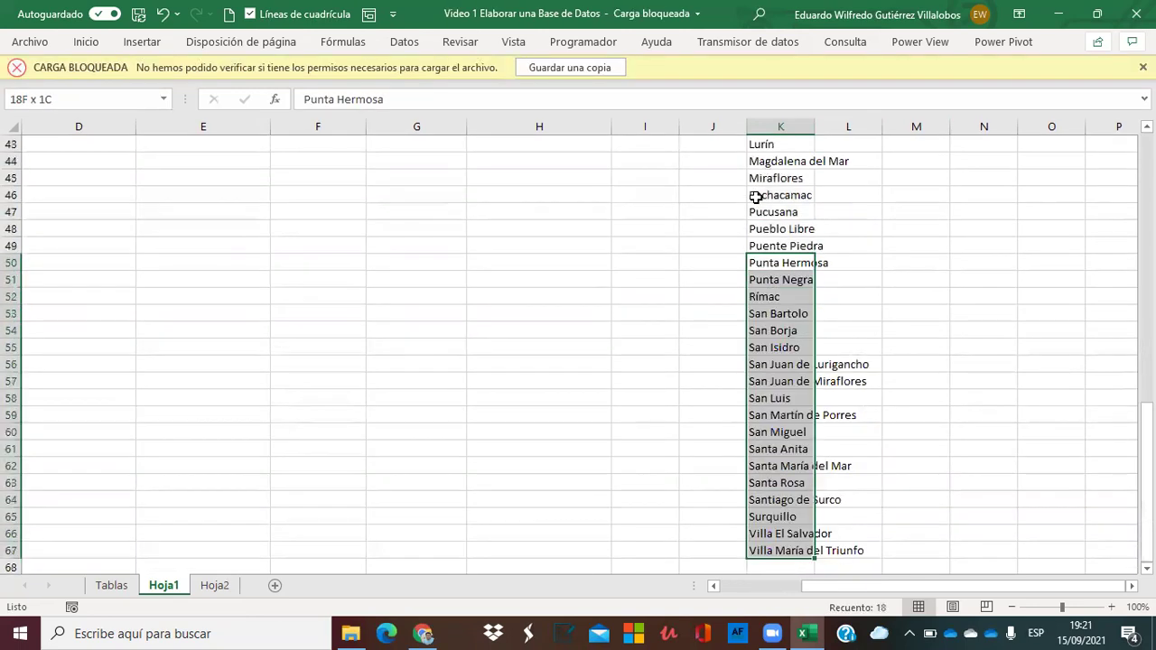
key("ctrl+z")
key("ctrl+z")
key("ctrl+z")
key("ctrl+z")
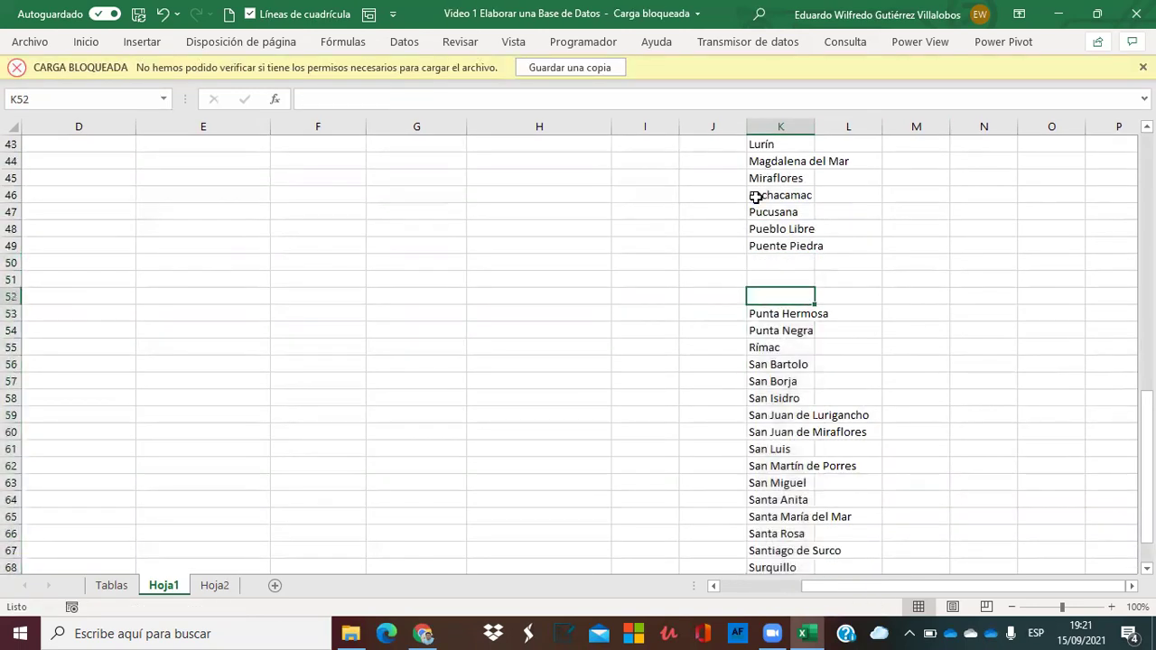
key("shift+Down")
key("shift+Down")
key("shift+Down")
key("ctrl+j")
key("Down")
key("Down")
key("Down")
key("Down")
Move the list from San Juan de Miraflores down three rows and repeat San Juan de Lurigancho.
key("Down")
key("Down")
key("Down")
key("Down")
key("Down")
key("Down")
key("Down")
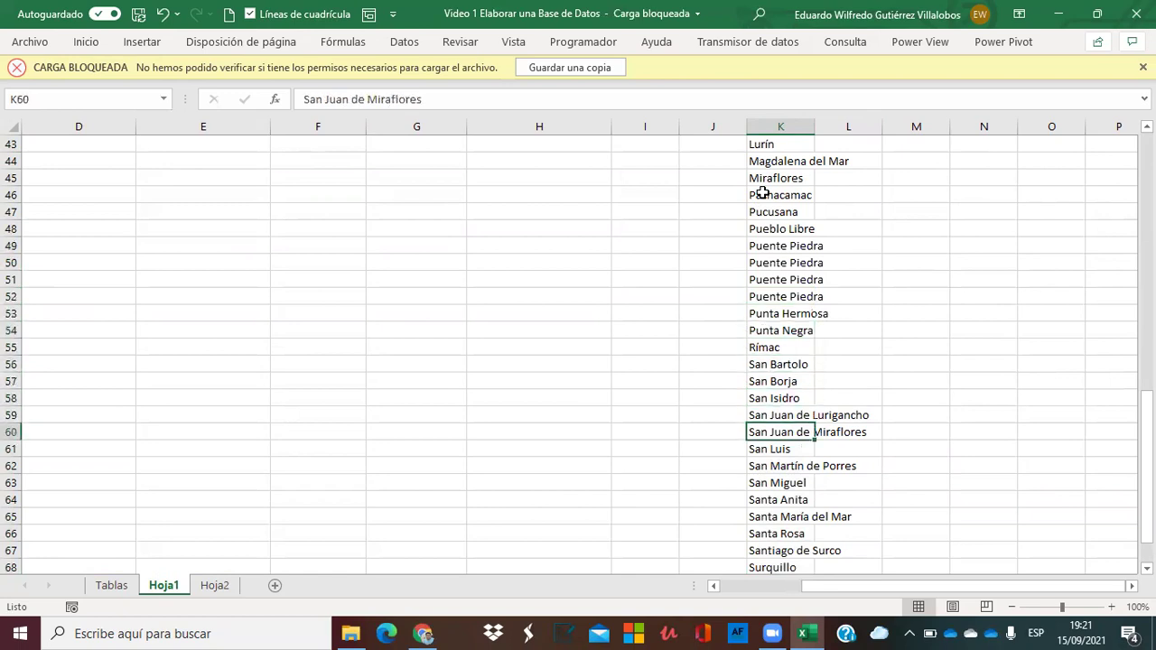
key("ctrl+shift+Down")
key("ctrl+x")
key("Down")
key("Down")
key("Down")
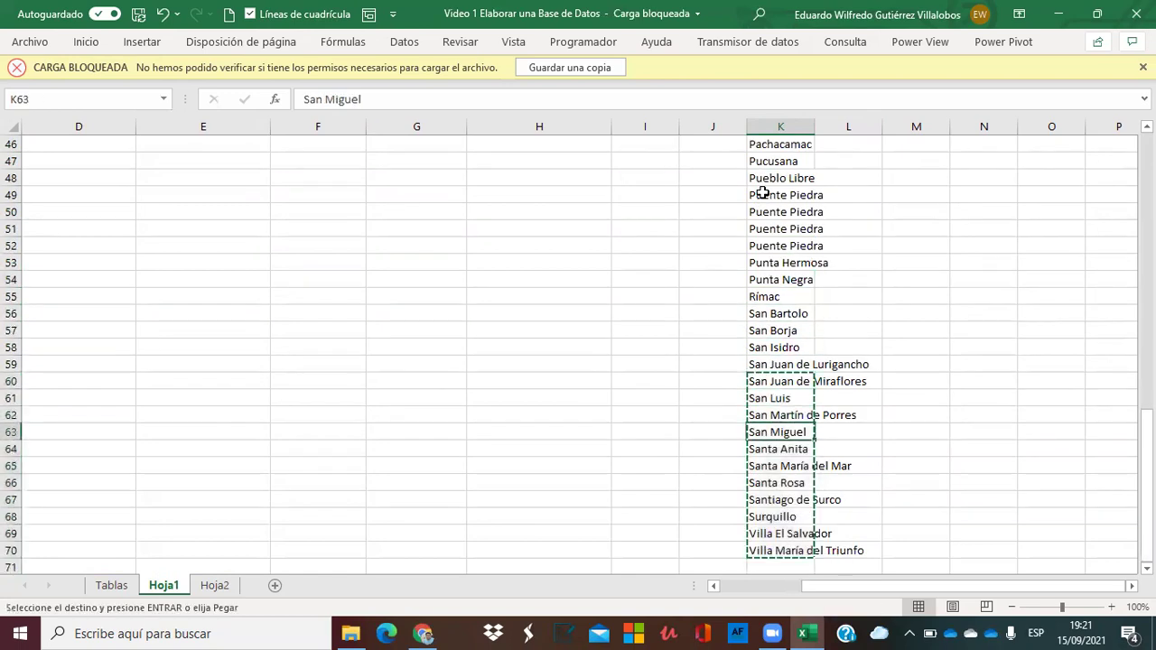
key("Return")
key("Up")
key("Up")
key("Up")
key("Up")
key("shift+Down")
key("shift+Down")
key("shift+Down")
key("shift+Down")
key("shift+Up")
key("ctrl+j")
Move the list from San Martín de Porres down three rows and repeat San Luis.
key("Down")
key("Down")
key("Down")
key("Down")
key("Down")
key("Down")
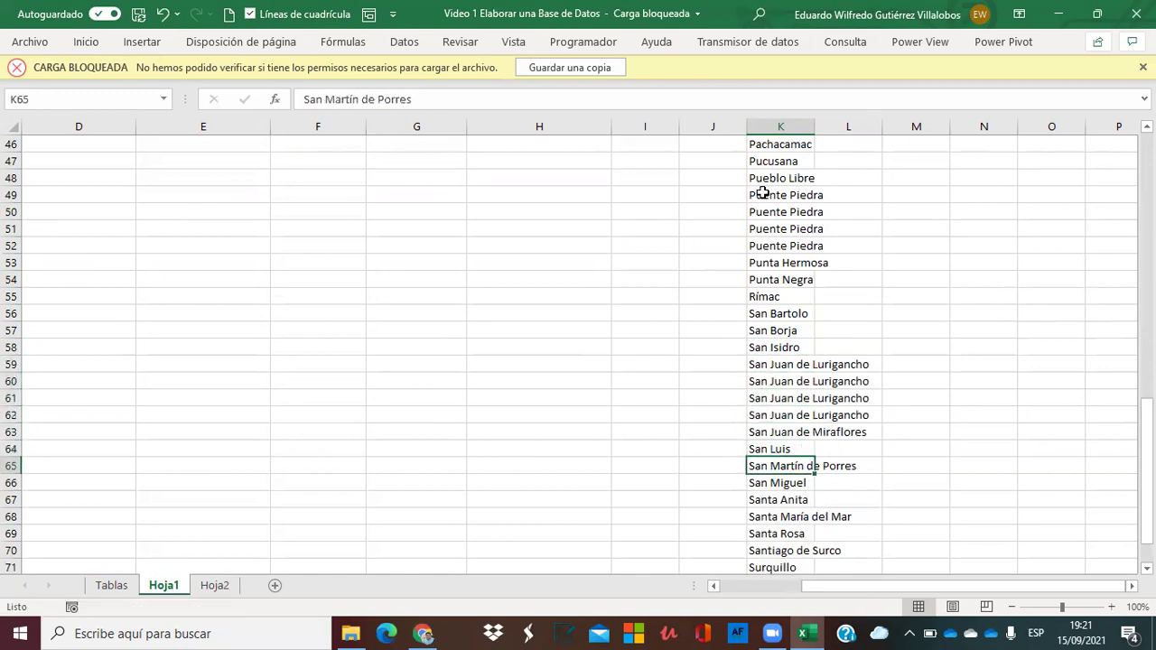
key("ctrl+shift+Down")
key("ctrl+x")
key("Down")
key("Down")
key("Down")
key("ctrl+v")
key("Up")
key("Up")
key("Up")
key("Up")
key("ctrl+c")
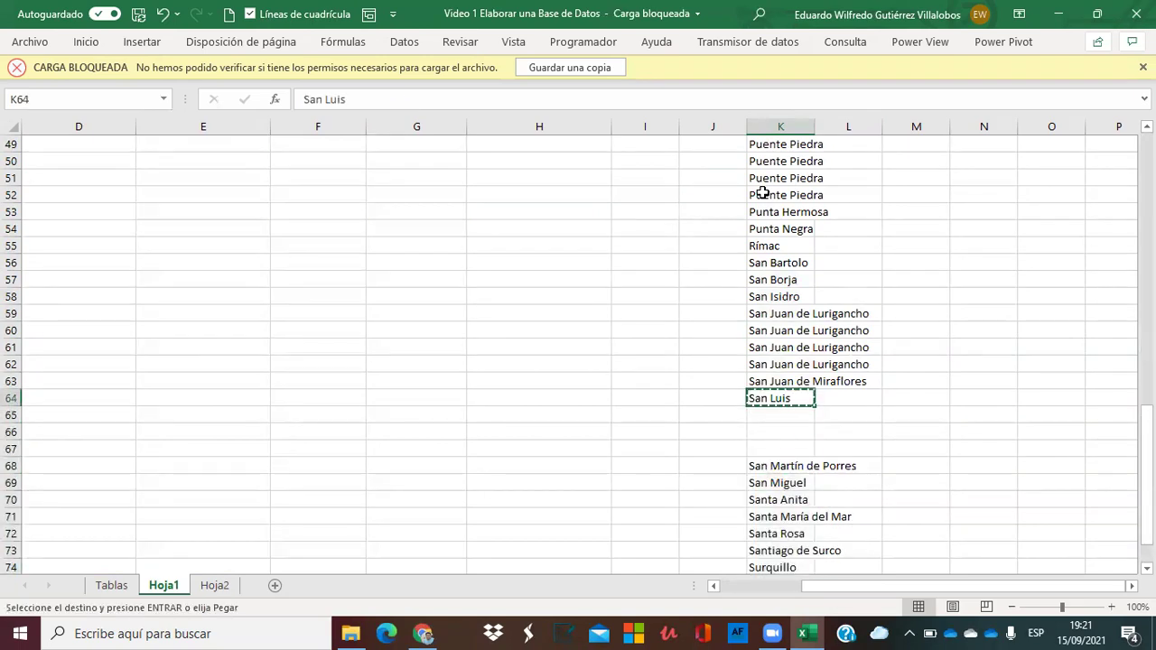
key("shift+Down")
key("shift+Down")
key("shift+Down")
key("ctrl+v")
key("Down")
key("Down")
key("Down")
key("Down")
key("Down")
key("Down")
key("Down")
key("Down")
Shift the last six districts down two rows and repeat Santa Anita in the gap.
key("Down")
key("Down")
key("Up")
key("Up")
key("Up")
key("ctrl+shift+Down")
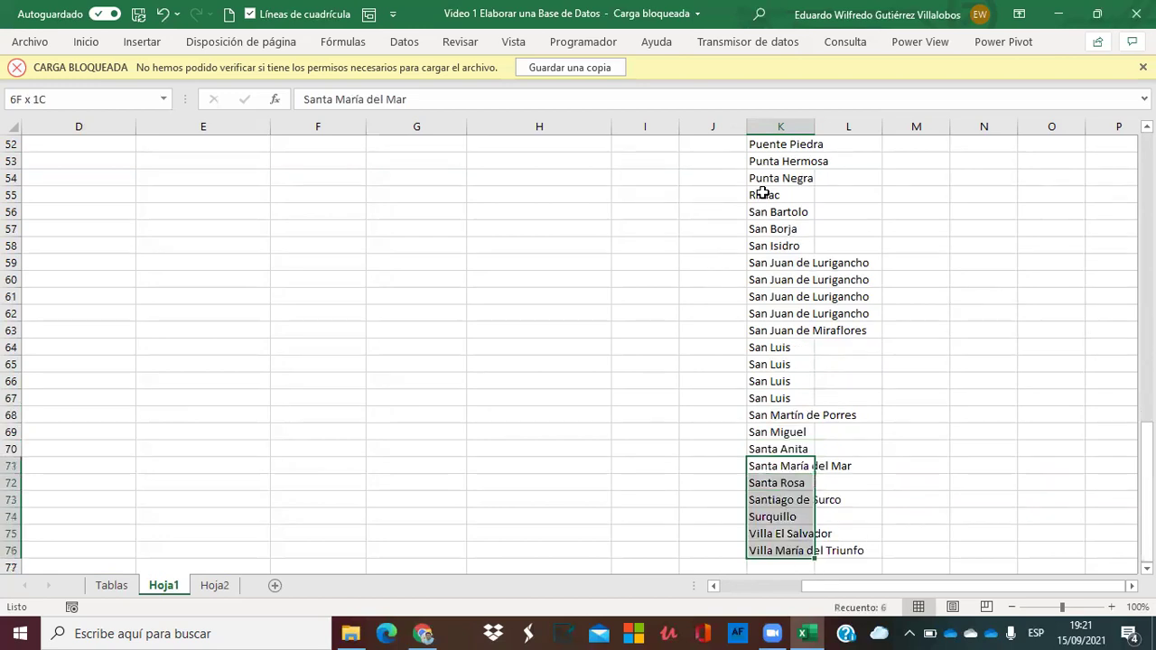
key("ctrl+x")
key("Down")
key("Down")
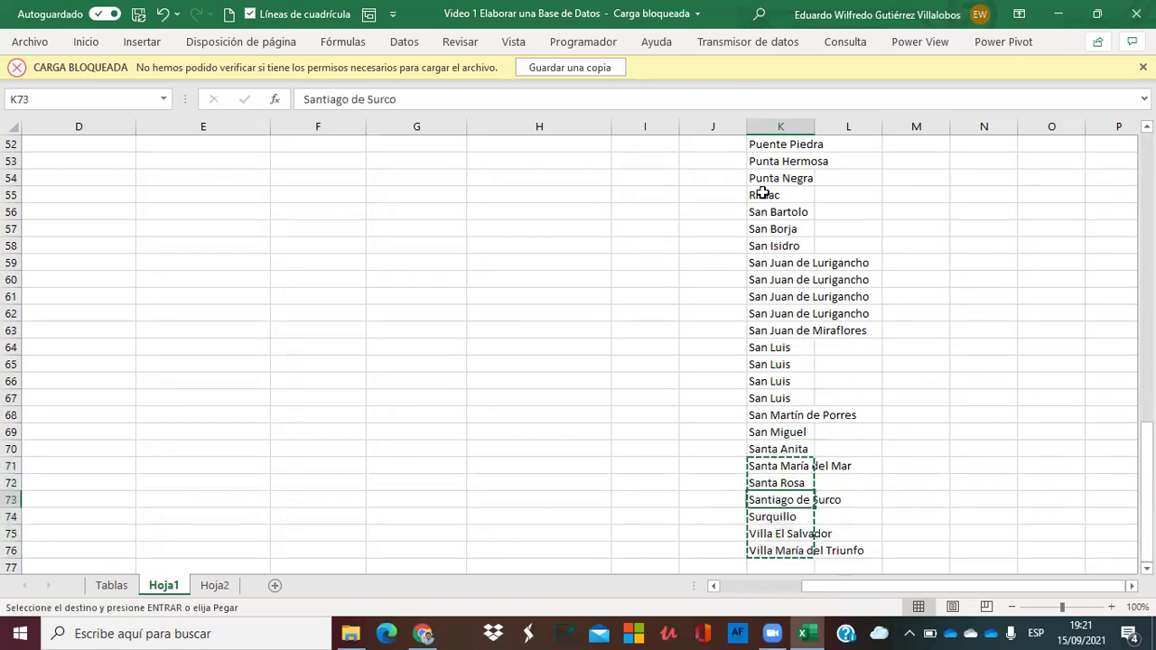
key("ctrl+v")
key("Up")
key("Up")
key("Up")
key("ctrl+c")
key("shift+Down")
key("shift+Down")
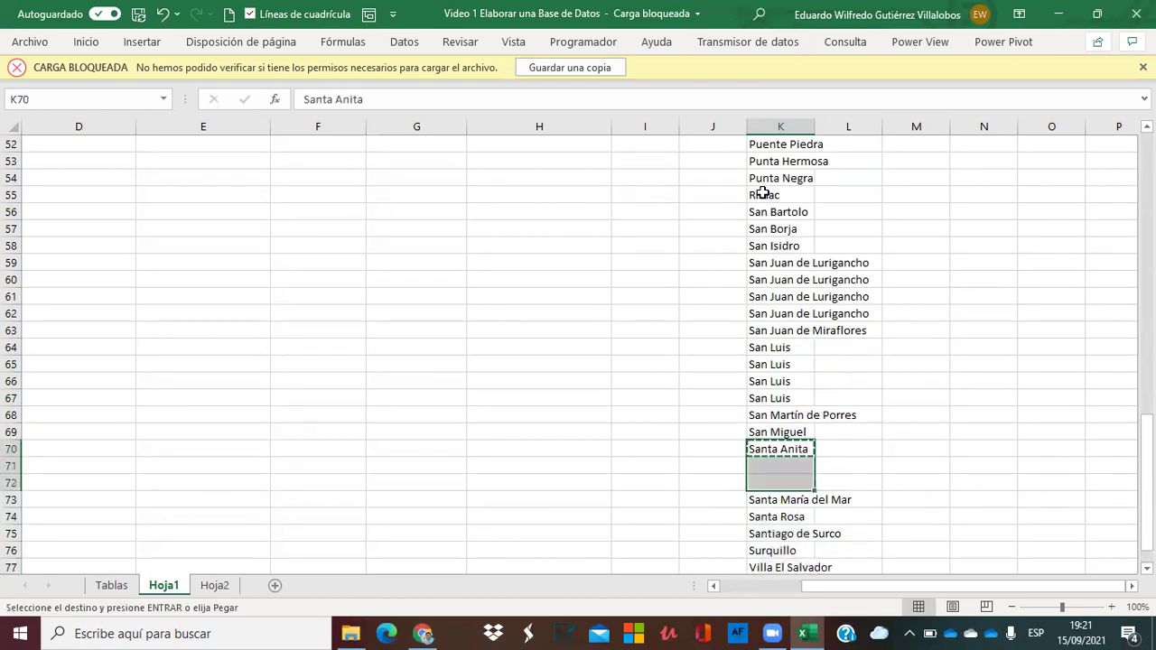
key("Return")
Move Villa María del Triunfo two rows lower and repeat Villa El Salvador in the gap.
key("Down")
key("Down")
key("Down")
key("Down")
key("Down")
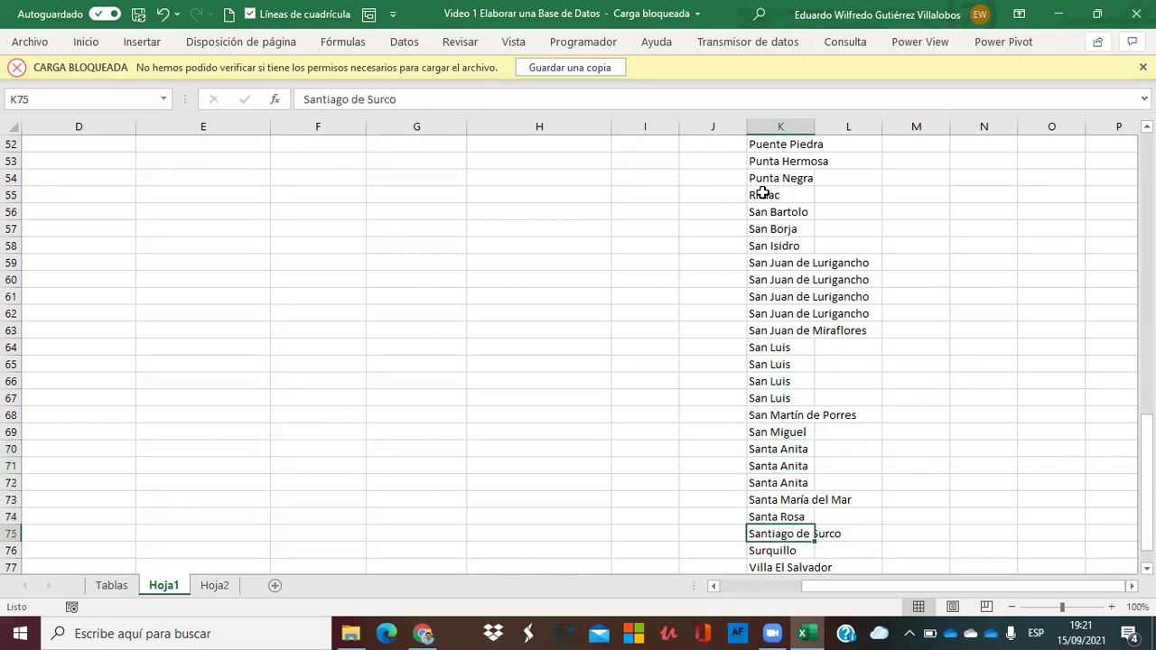
key("Down")
key("Down")
key("Down")
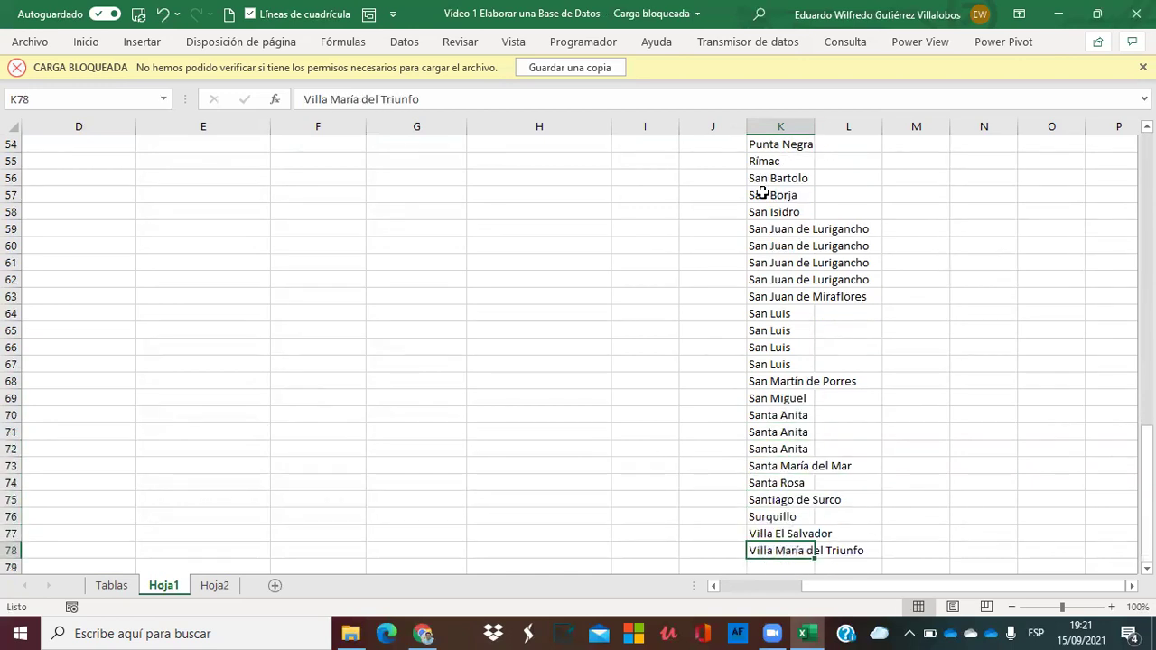
key("ctrl+c")
key("Down")
key("Down")
key("Return")
key("Up")
key("Up")
key("Up")
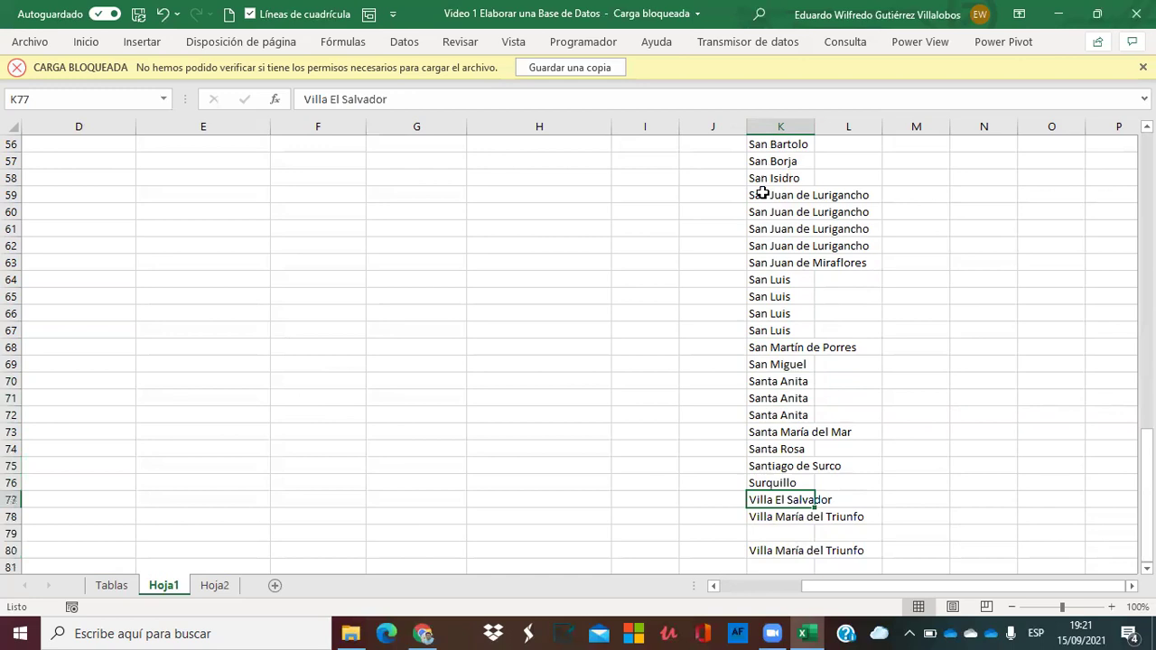
key("ctrl+c")
key("shift+Down")
key("shift+Down")
key("Return")
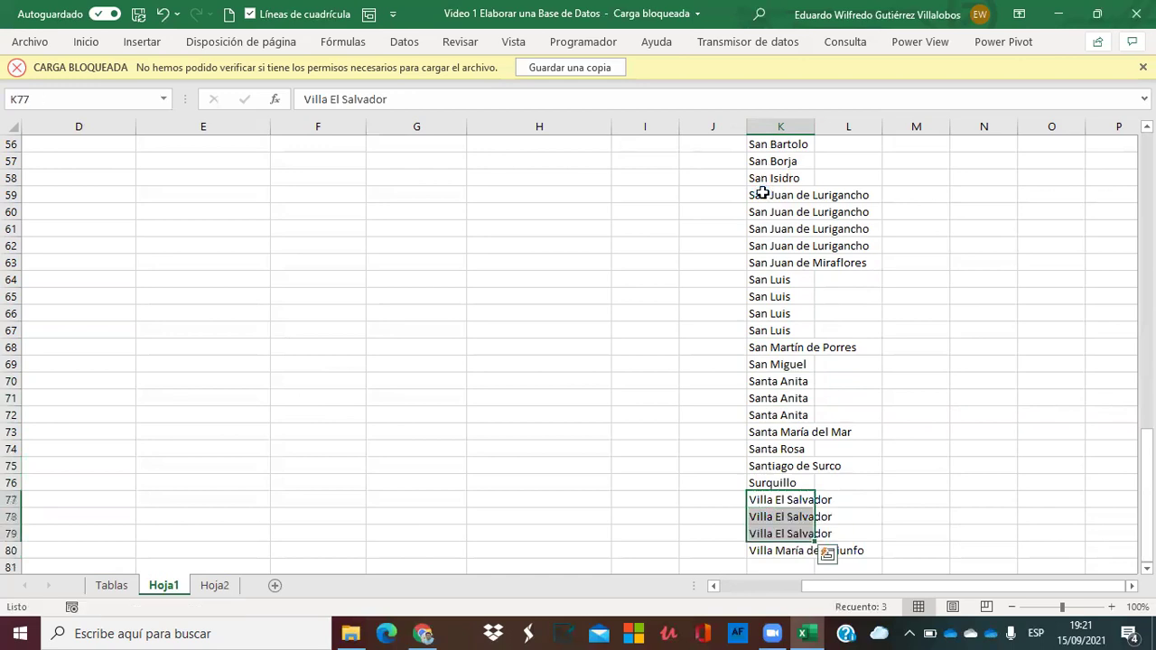
key("Up")
Shift the list three rows down so Ate Vitarte fills K8 to K11.
key("Page_Up")
key("Page_Up")
key("Page_Up")
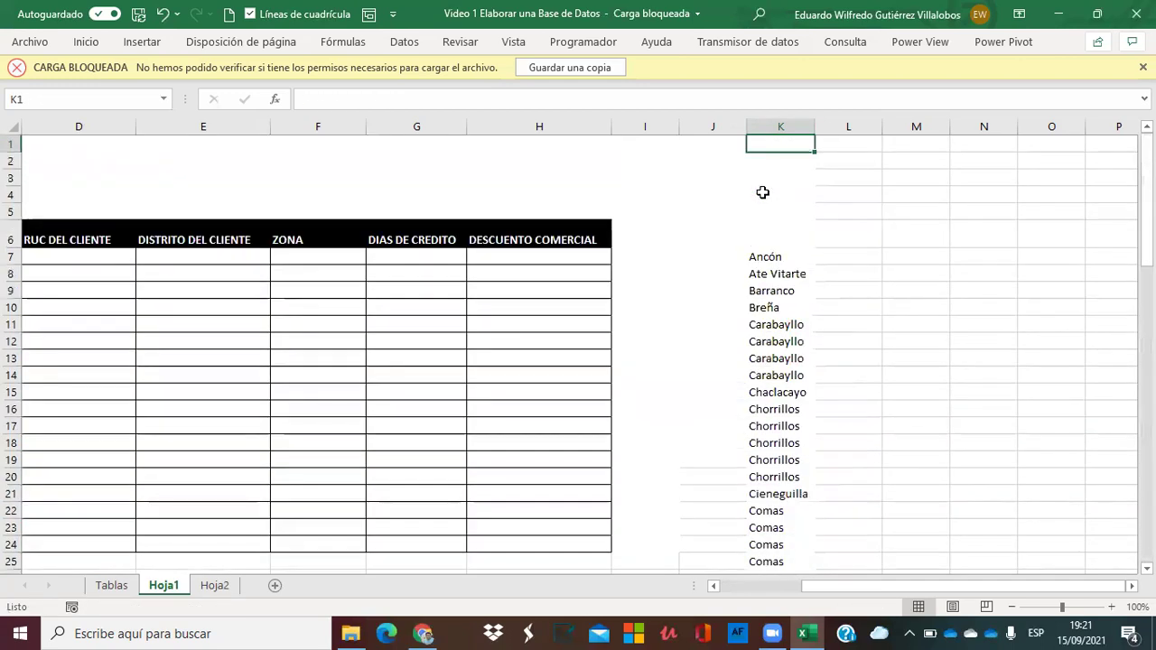
key("Down")
key("Down")
key("Down")
key("Down")
key("Down")
key("Down")
key("Down")
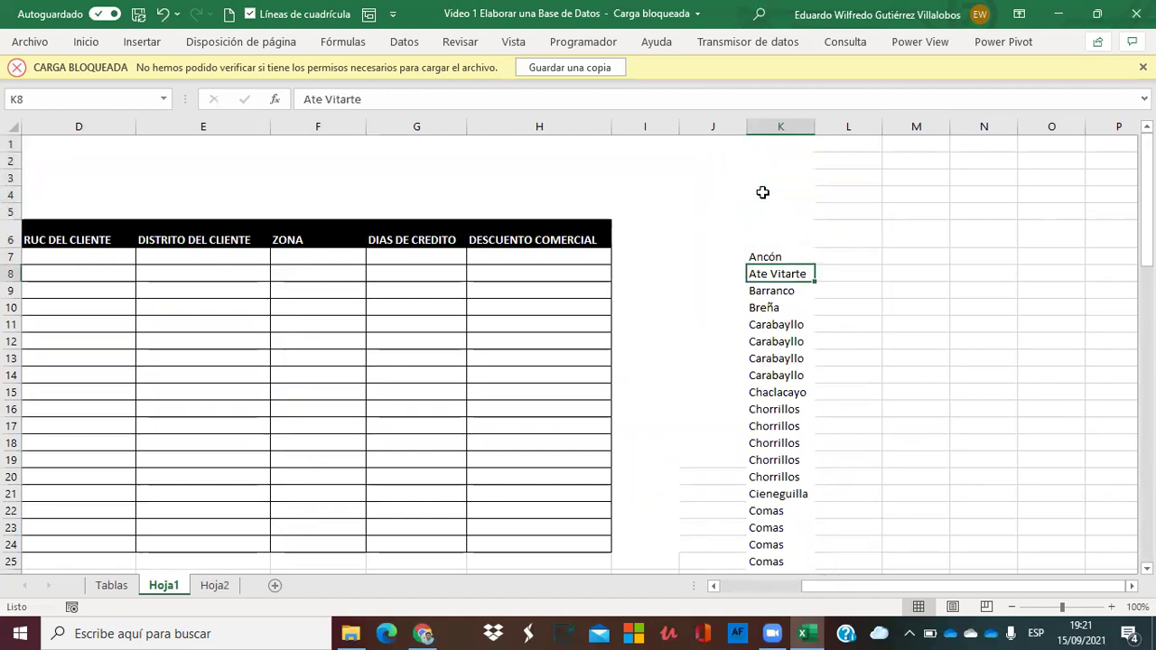
key("ctrl+shift+Down")
key("ctrl+c")
key("ctrl+BackSpace")
key("Down")
key("Down")
key("Down")
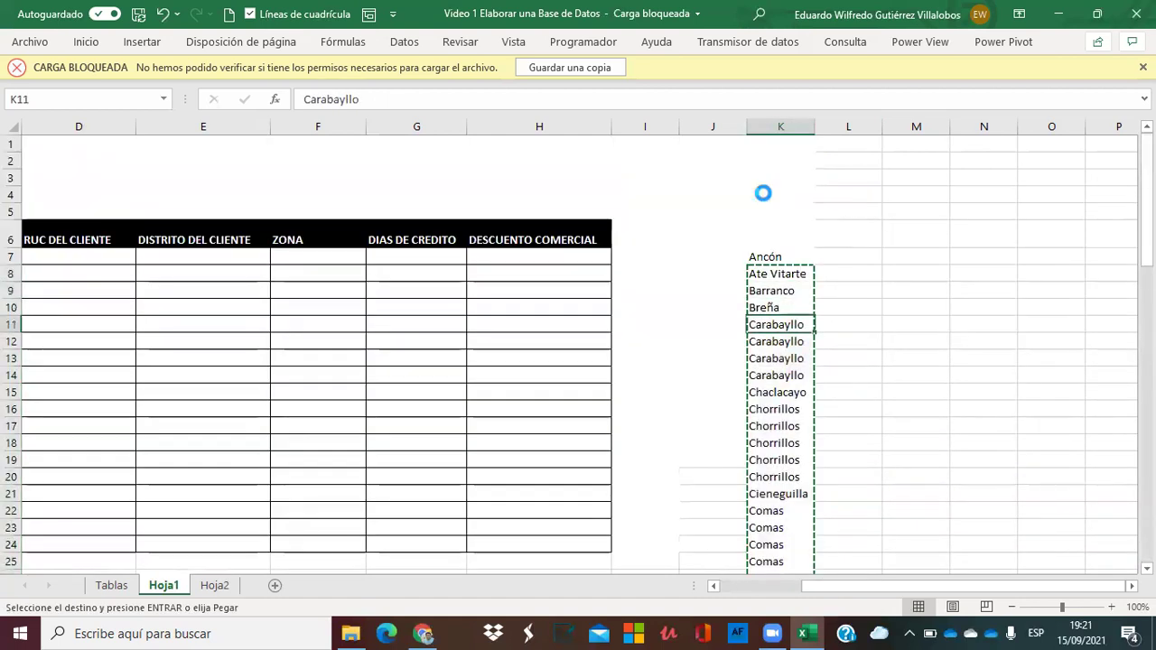
key("ctrl+v")
key("shift+Up")
key("shift+Up")
key("shift+Up")
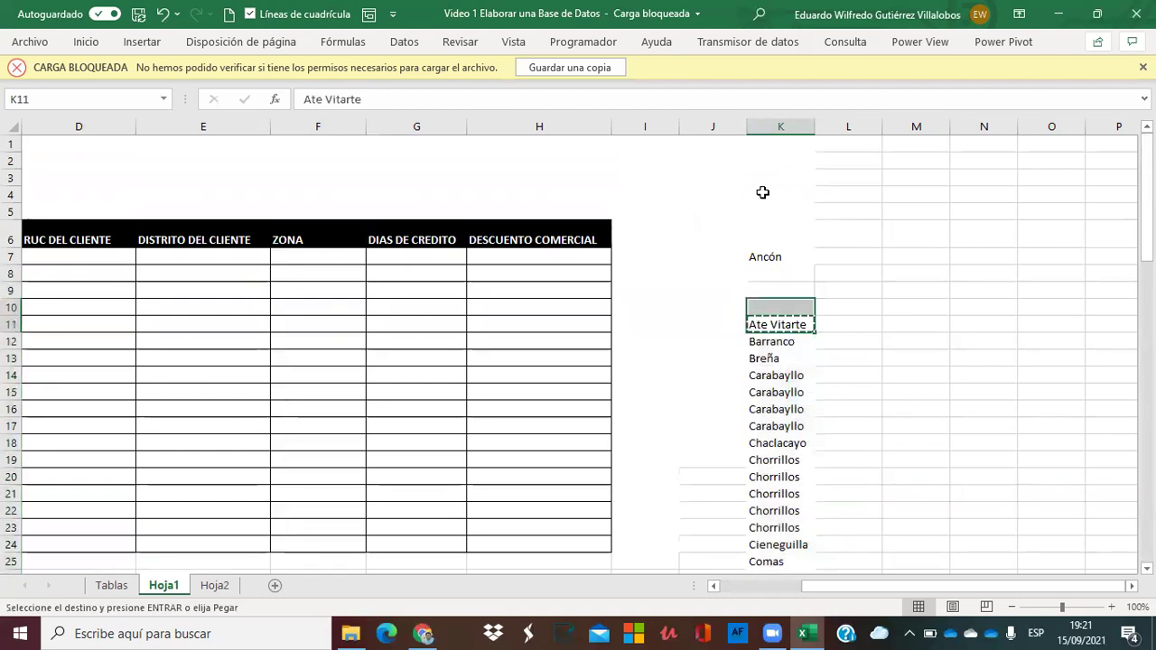
key("Return")
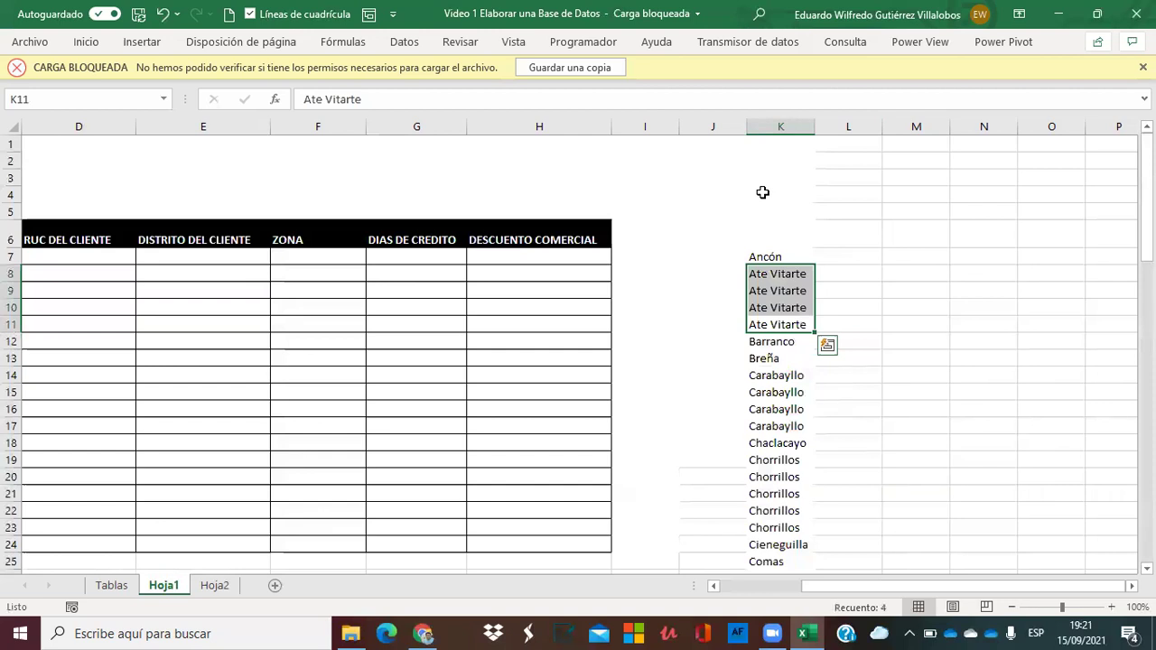
key("Down")
key("Down")
key("Down")
key("Down")
key("Down")
key("Down")
key("Down")
key("Down")
key("Down")
key("Down")
key("Down")
key("Down")
key("Down")
key("Down")
key("Down")
key("Down")
key("Down")
key("Down")
key("Down")
key("Down")
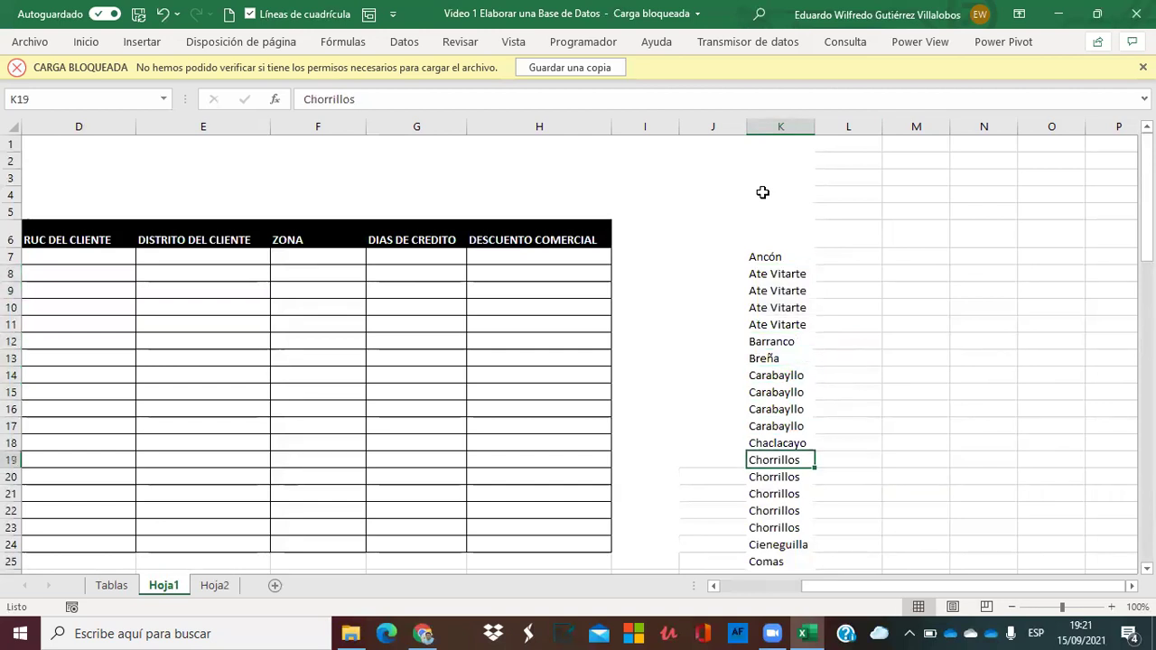
key("Up")
key("Up")
key("Up")
key("Up")
key("Up")
key("Up")
key("Up")
key("Up")
key("Up")
key("Up")
key("Up")
key("Up")
key("Up")
key("Up")
key("Up")
key("Up")
key("Up")
key("Up")
key("Up")
key("Up")
key("Up")
key("Down")
key("Down")
key("Down")
key("Down")
key("Down")
key("Down")
key("Down")
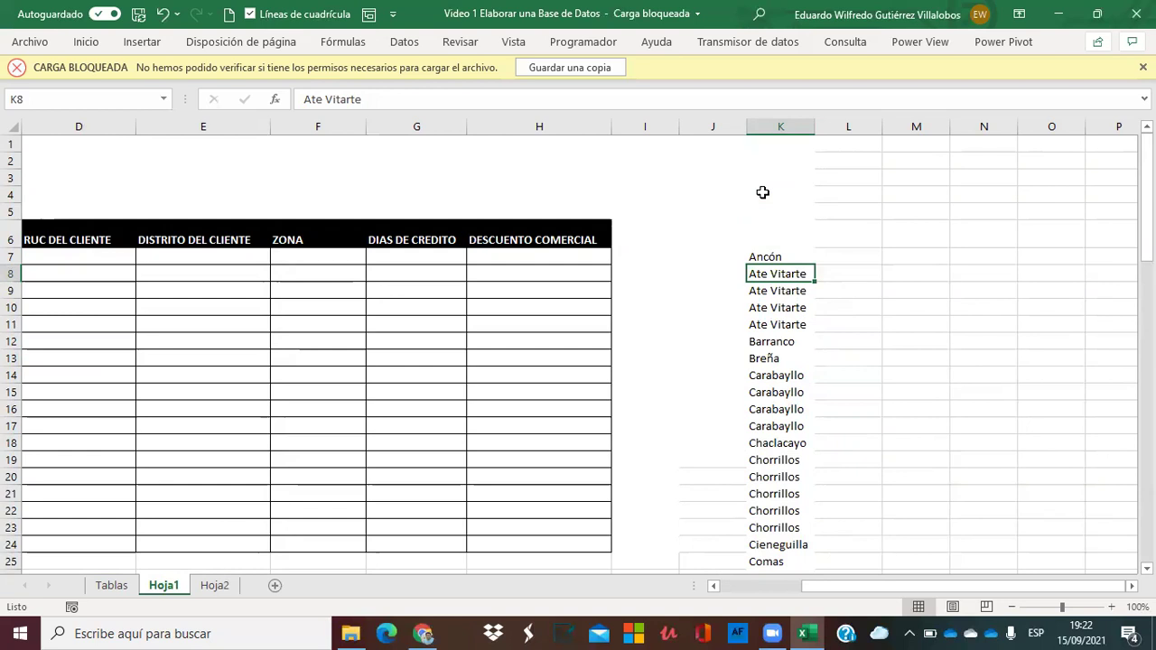
Enter 1 beside Ancón in J7 and the formula =+J7+1 in J8.
key("Up")
key("Left")
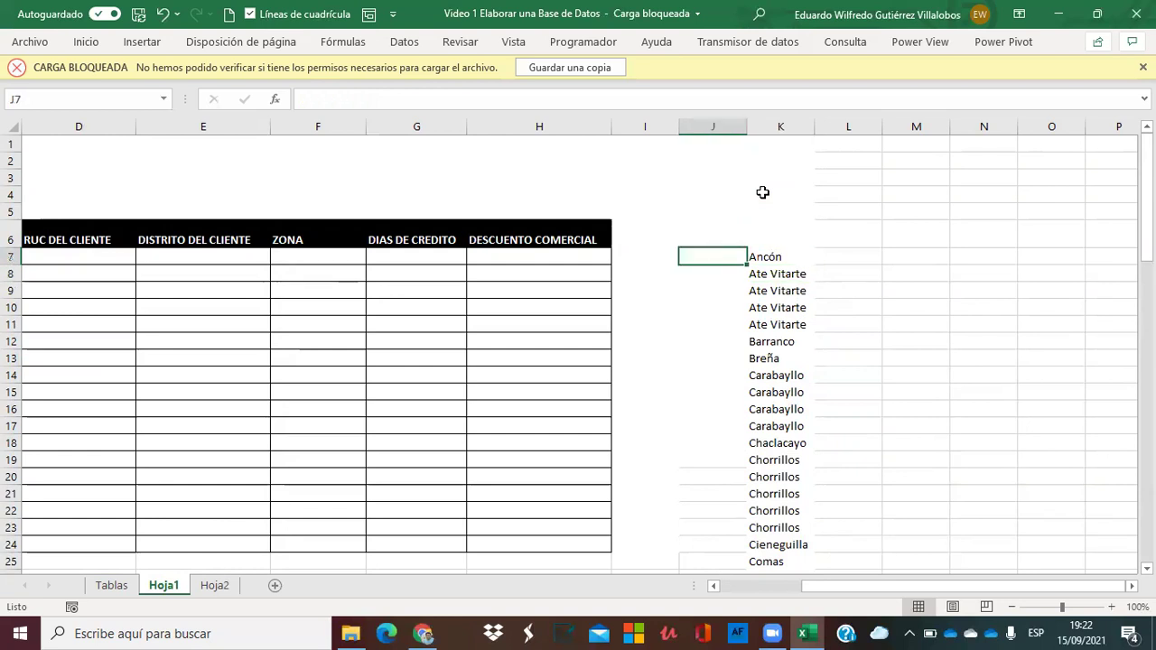
type("1")
key("Return")
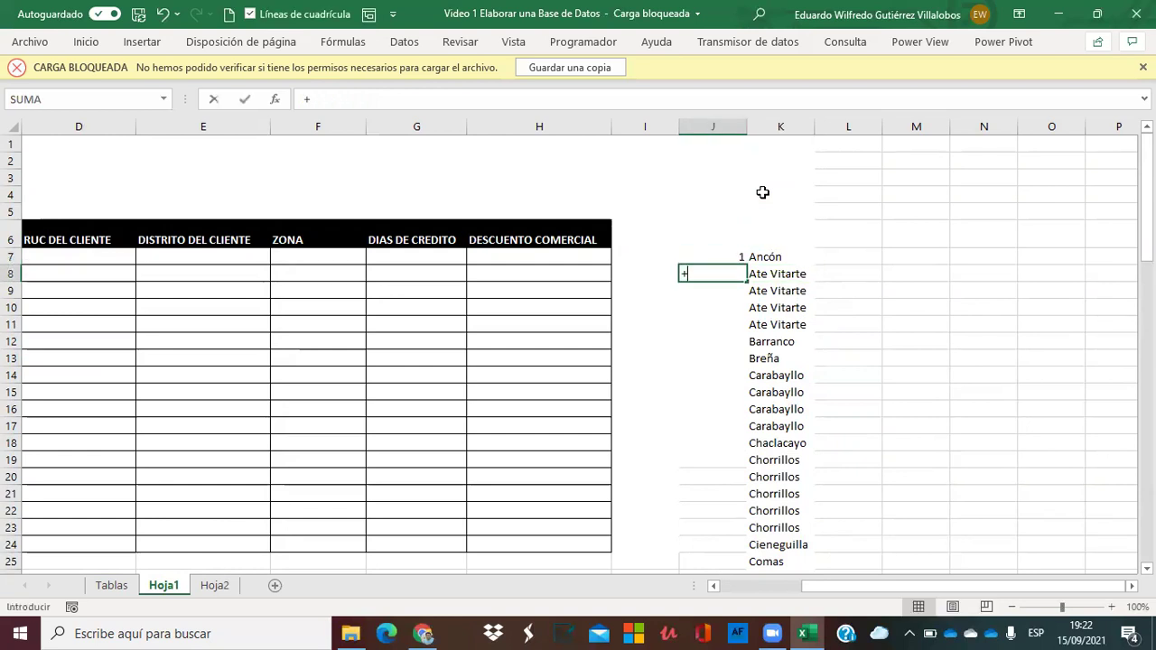
type("+")
key("Up")
type("+1")
key("Return")
key("Up")
Copy the J8 formula down column J to the last district row.
key("ctrl+c")
key("Down")
key("ctrl+shift+Down")
key("ctrl+shift+Up")
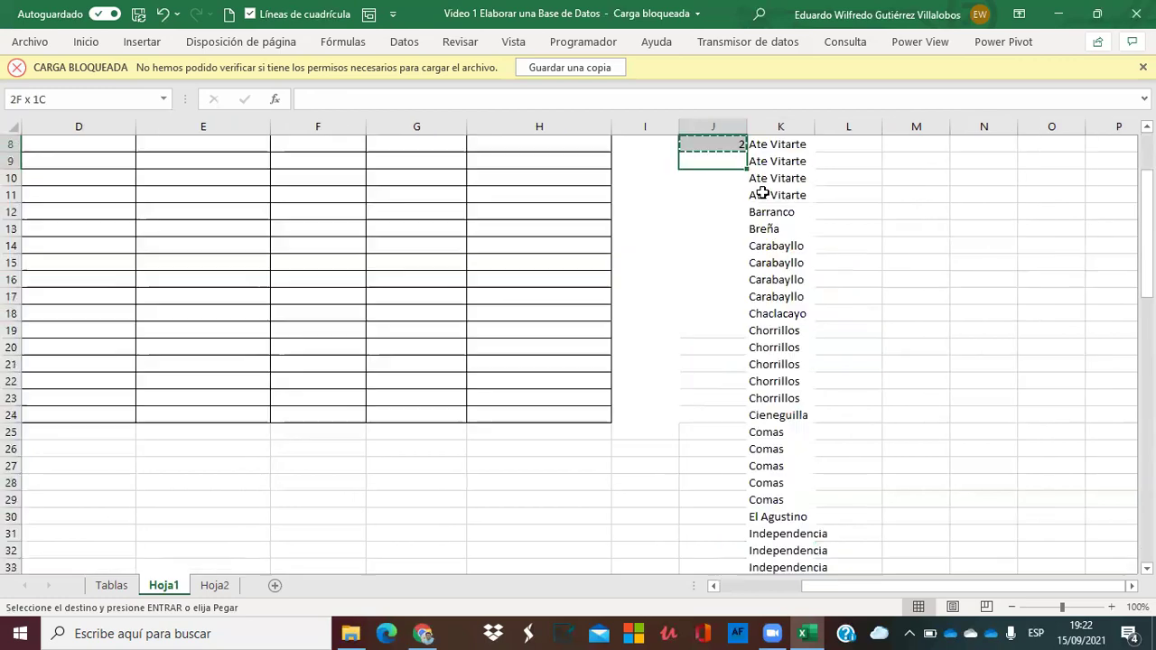
key("shift+Down")
key("shift+Down")
key("shift+Down")
key("shift+Down")
key("shift+Down")
key("shift+Down")
key("shift+Down")
key("shift+Down")
key("shift+Down")
key("shift+Down")
key("shift+Down")
key("shift+Down")
key("shift+Down")
key("shift+Down")
key("shift+Down")
key("shift+Down")
key("shift+Down")
key("shift+Down")
key("shift+Down")
key("shift+Down")
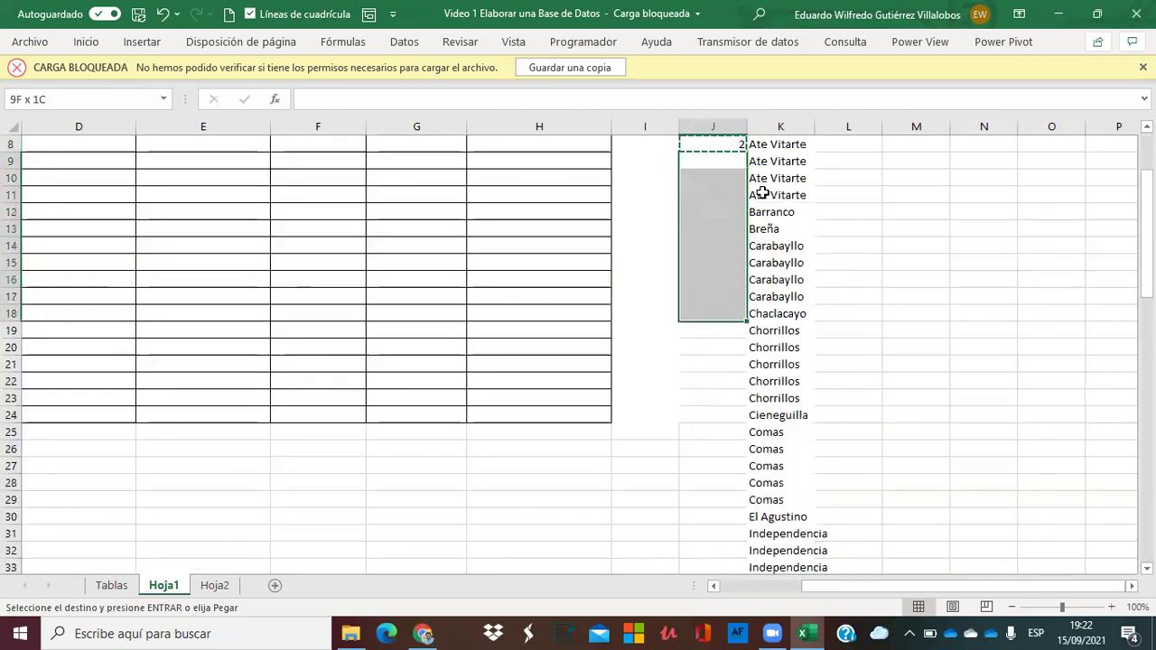
key("shift+Down")
key("shift+Down")
key("shift+Down")
key("shift+Down")
key("shift+Down")
key("shift+Down")
key("shift+Down")
key("shift+Down")
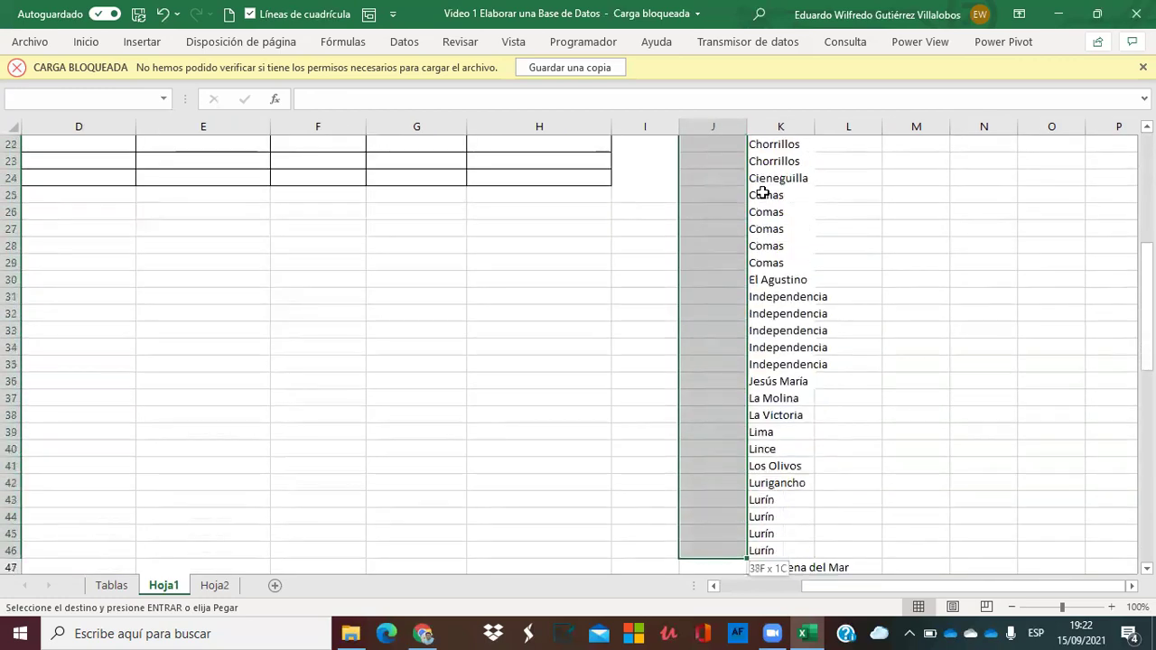
key("shift+Down")
key("shift+Down")
key("shift+Down")
key("shift+Down")
key("shift+Down")
key("shift+Down")
key("shift+Down")
key("shift+Down")
key("shift+Down")
key("shift+Down")
key("shift+Down")
key("shift+Down")
key("shift+Down")
key("shift+Down")
key("shift+Down")
key("shift+Down")
key("shift+Down")
key("shift+Down")
key("shift+Down")
key("shift+Down")
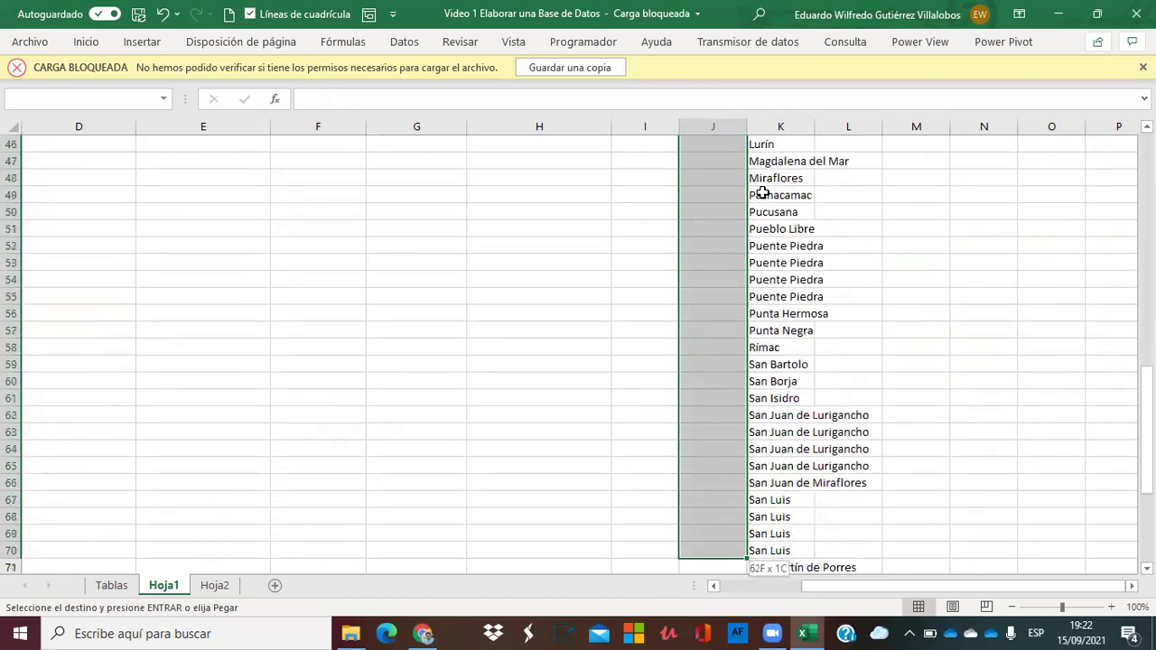
key("shift+Down")
key("shift+Down")
key("shift+Down")
key("shift+Down")
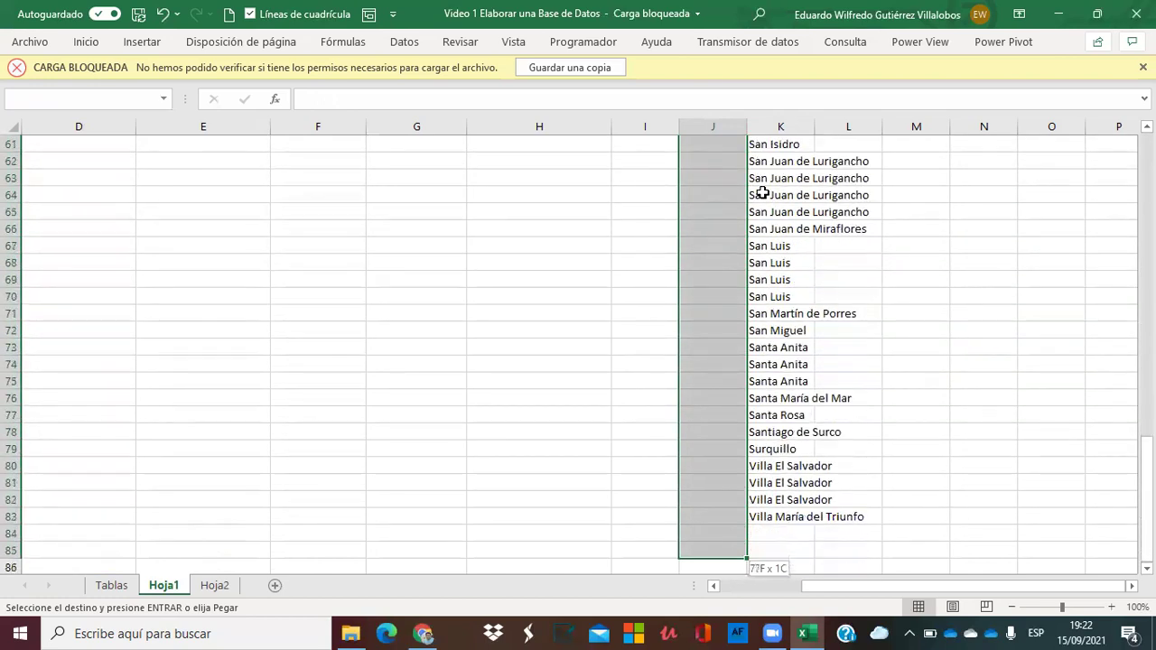
key("Return")
Check the numbering from 1 beside Ancón down to the end of the list.
key("Down")
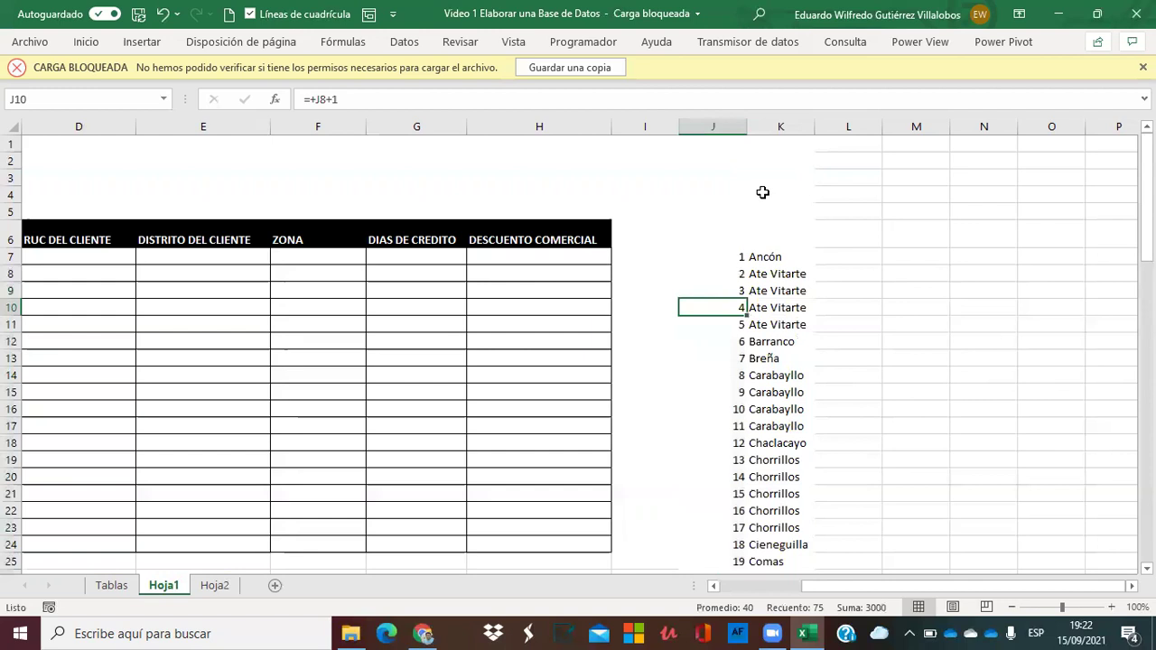
key("ctrl+shift+Down")
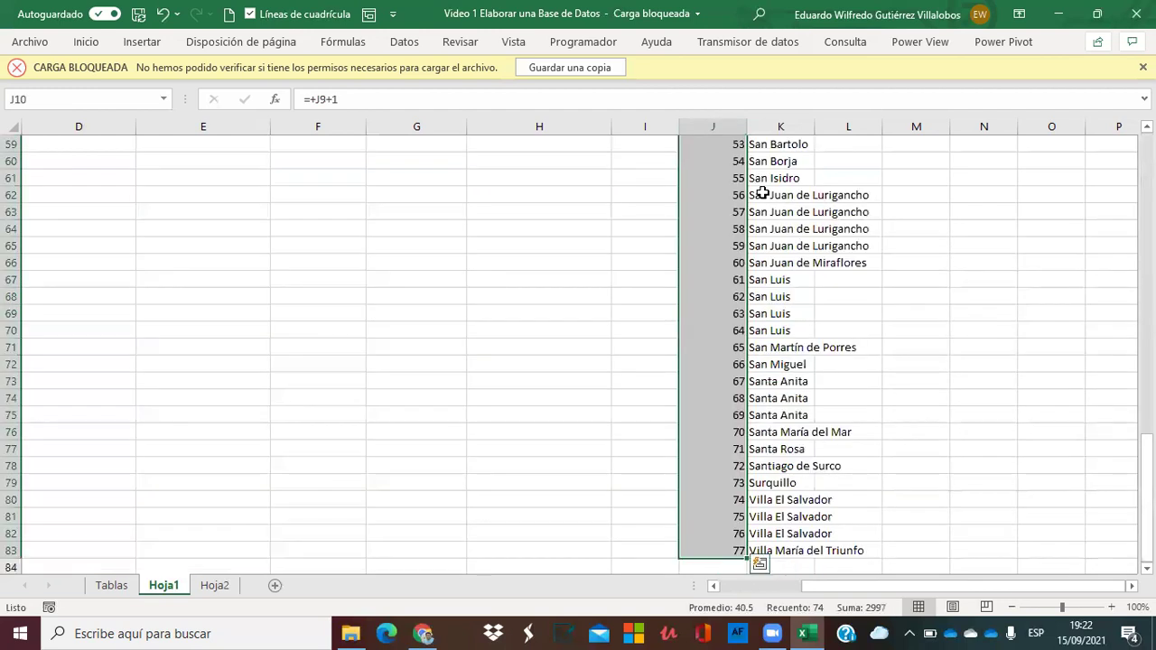
key("Up")
key("Up")
key("Up")
key("Up")
key("Up")
key("Up")
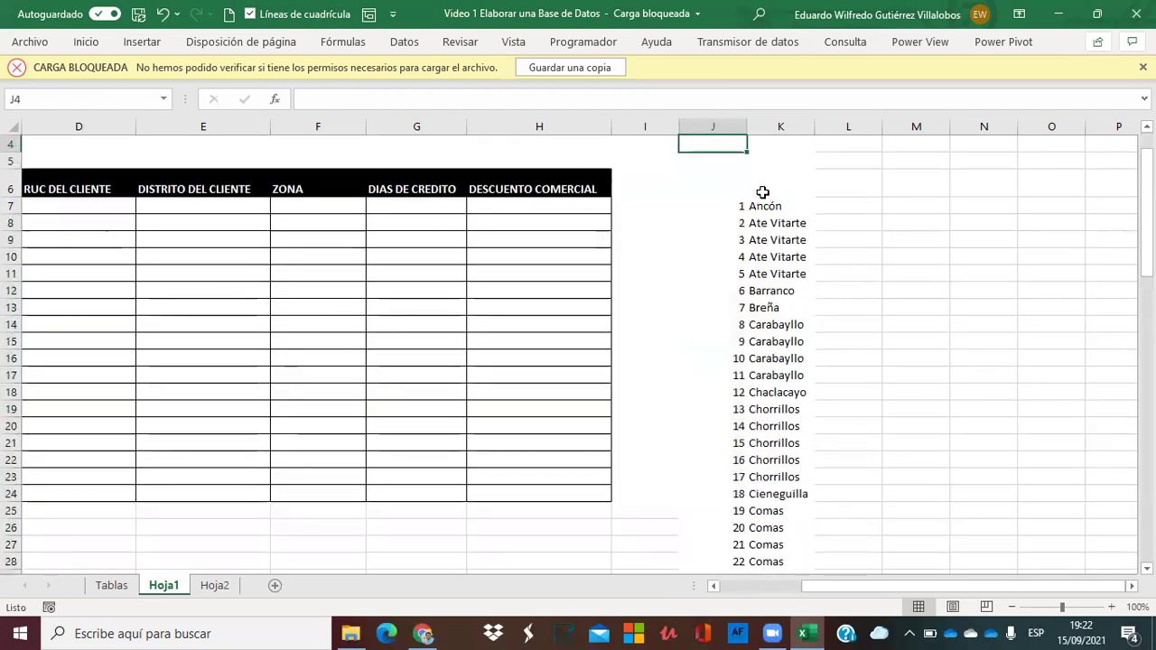
key("Up")
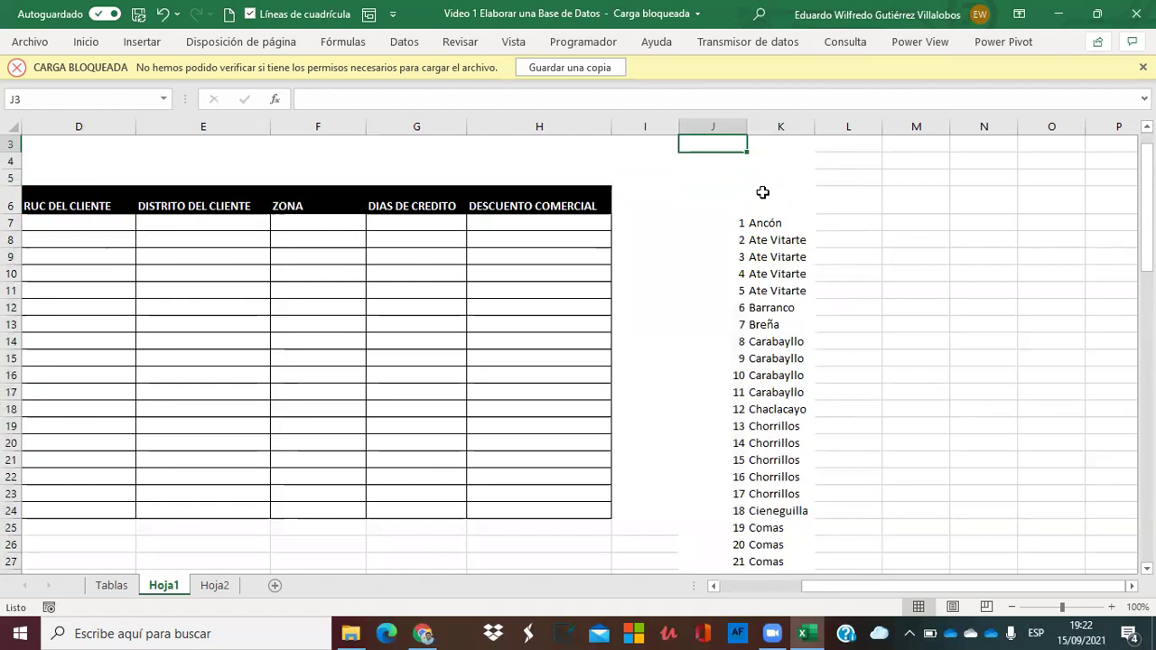
key("Down")
key("Down")
key("Down")
key("Down")
key("Left")
key("Left")
key("Left")
key("Left")
key("Left")
key("Left")
key("Left")
key("Left")
key("Right")
key("Right")
key("Right")
key("Right")
key("Right")
key("Right")
key("Right")
key("Right")
key("Right")
key("Left")
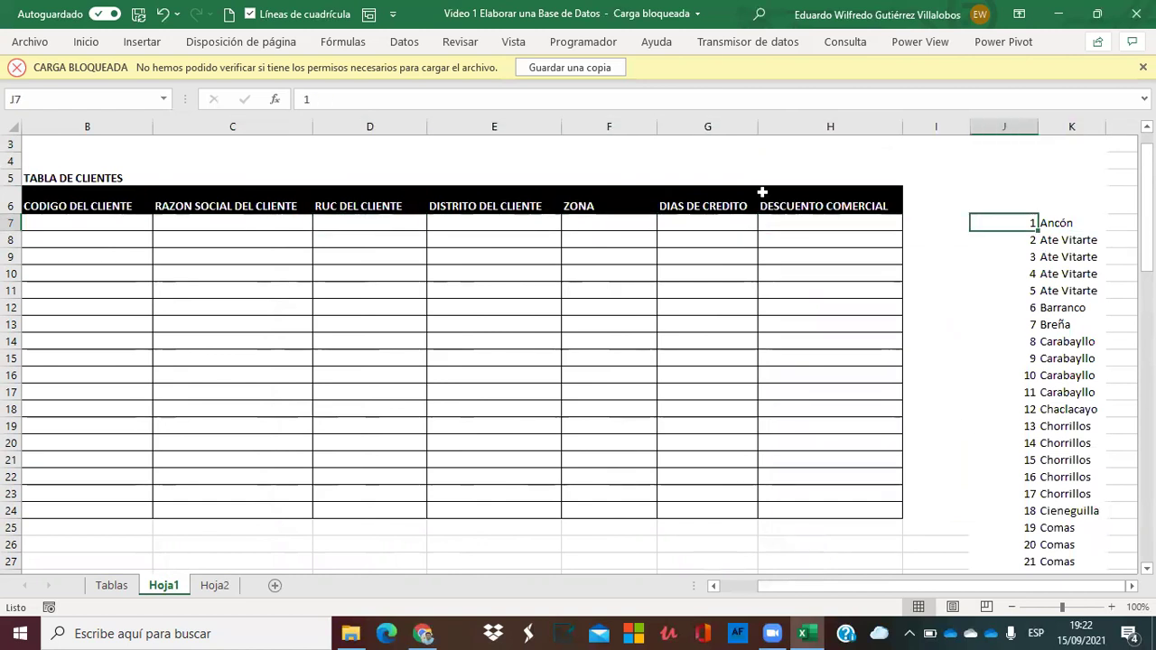
key("Right")
key("Left")
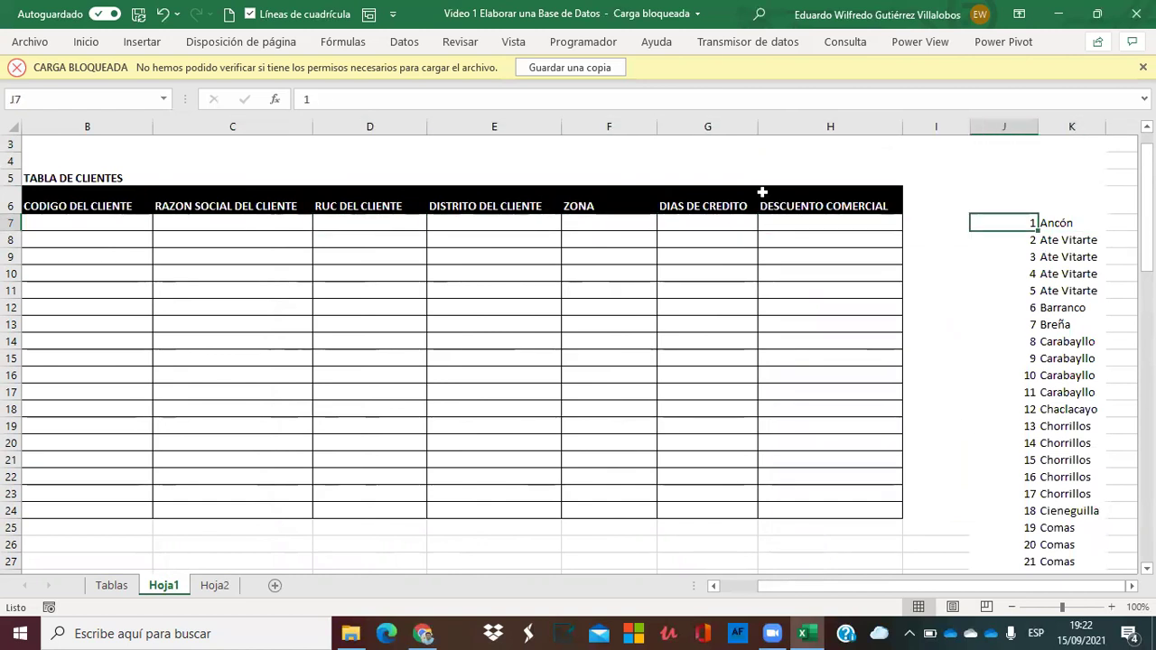
key("Right")
key("Left")
key("Left")
key("Left")
key("Left")
key("Left")
key("Left")
key("Left")
key("Left")
key("Right")
key("Right")
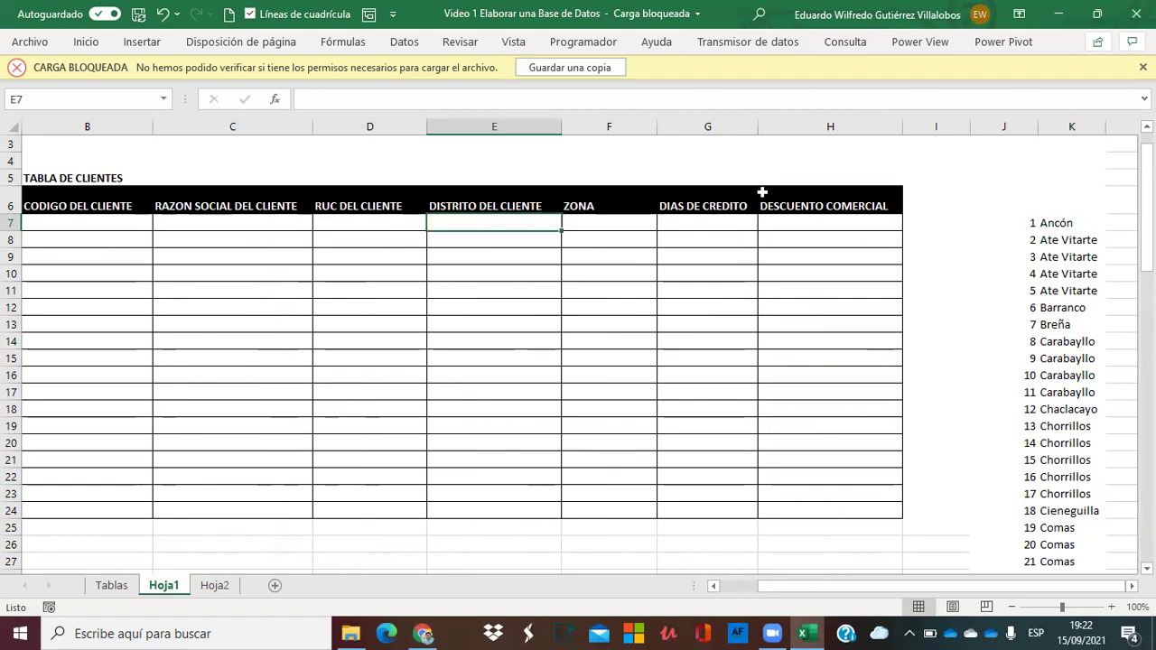
Enter =+ALEATORIO.ENTRE(1;77) in E7 and fill it down to E400.
type("+")
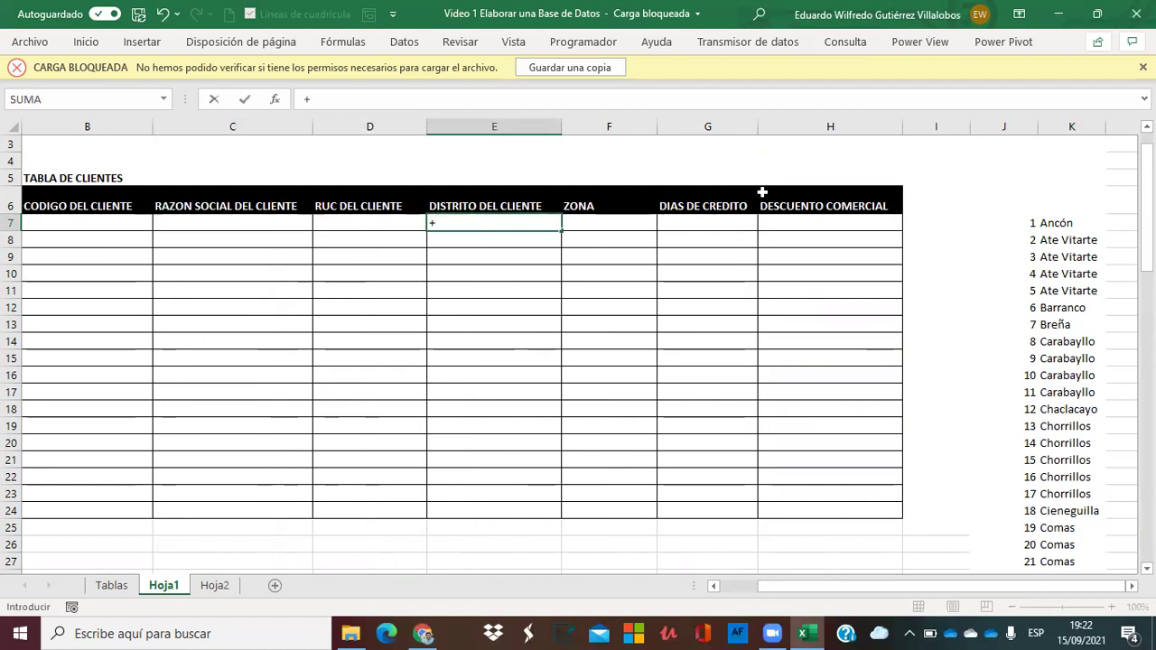
type("bu")
key("Escape")
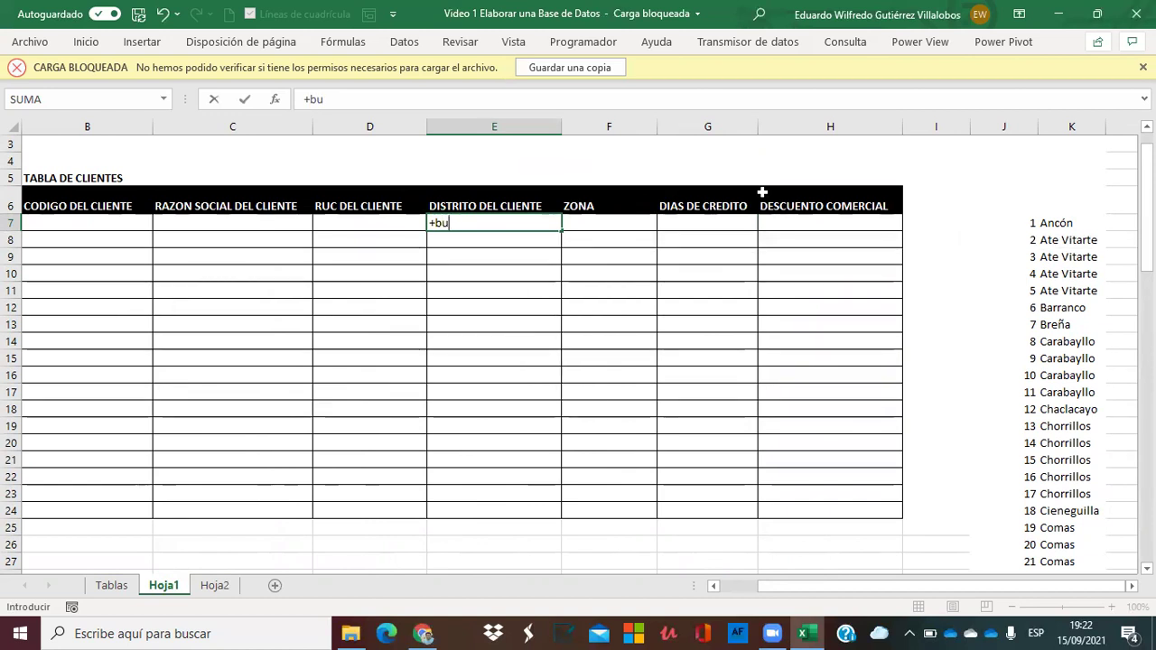
key("Escape")
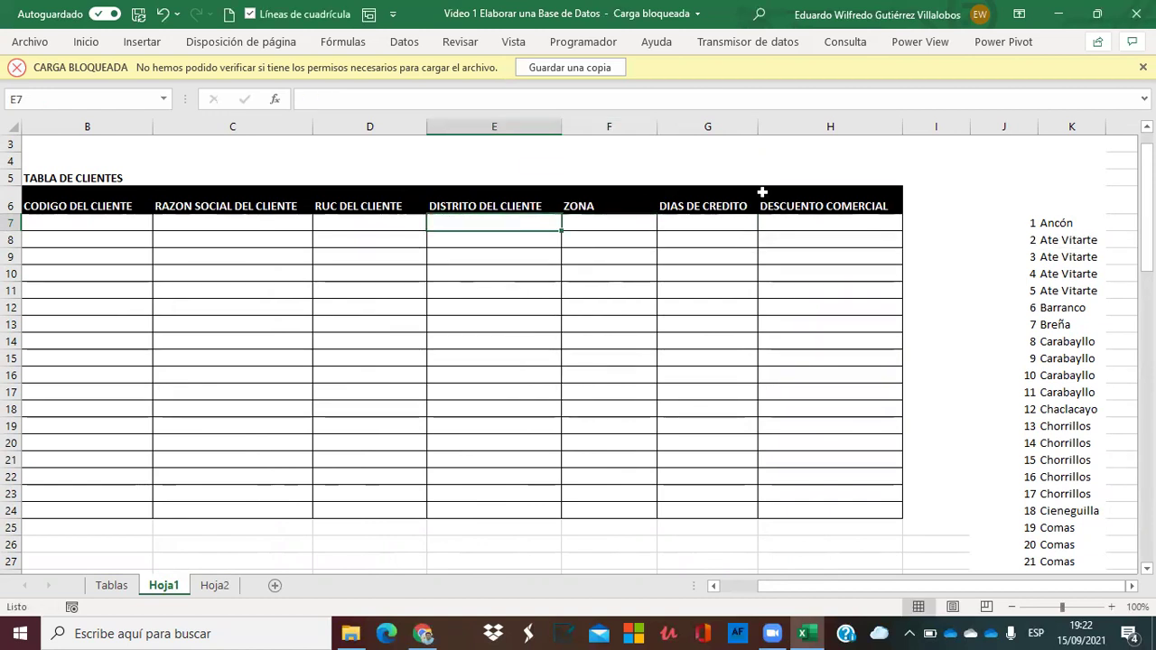
type("+")
key("Escape")
type("+ale")
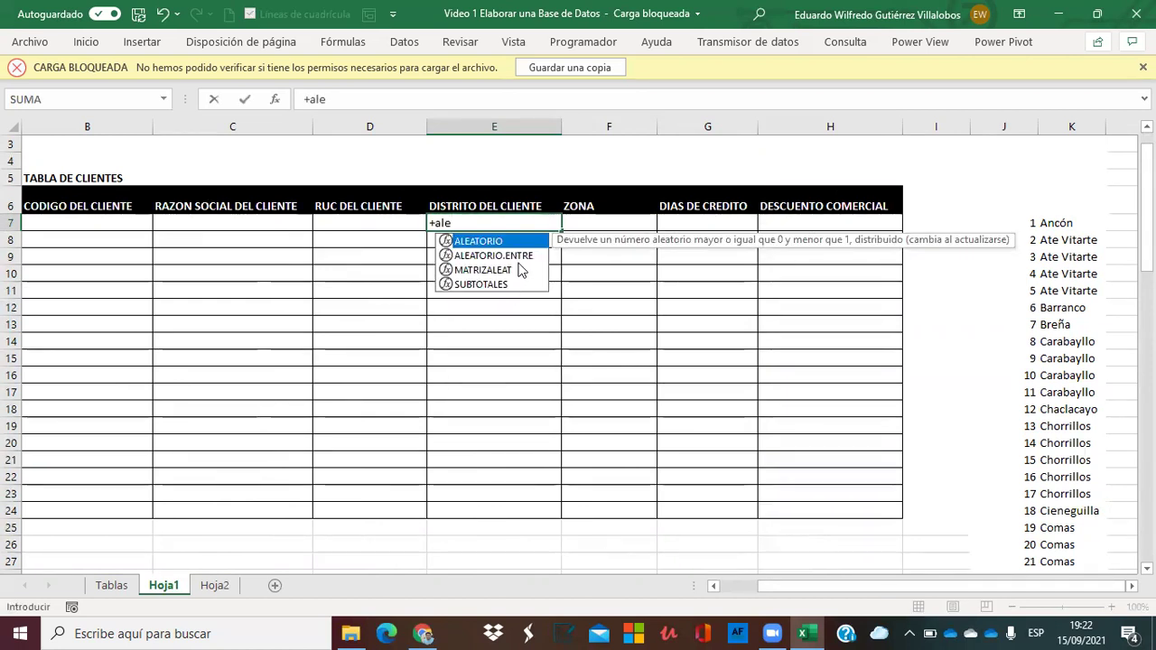
double_click(513, 255)
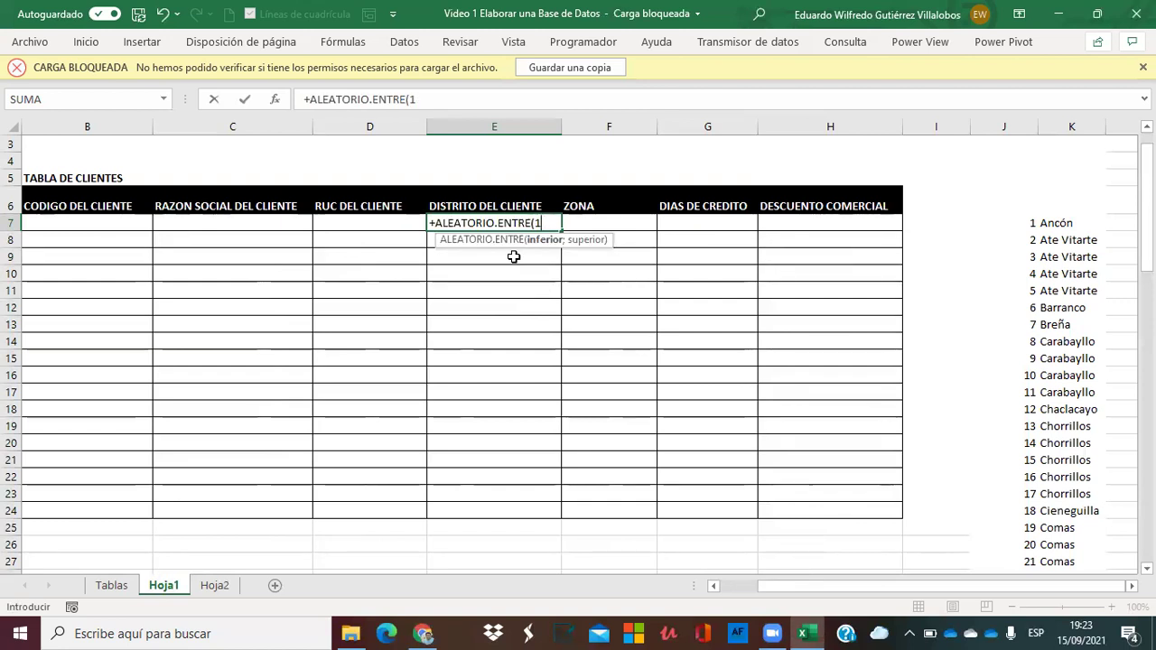
type("1;77)")
key("Return")
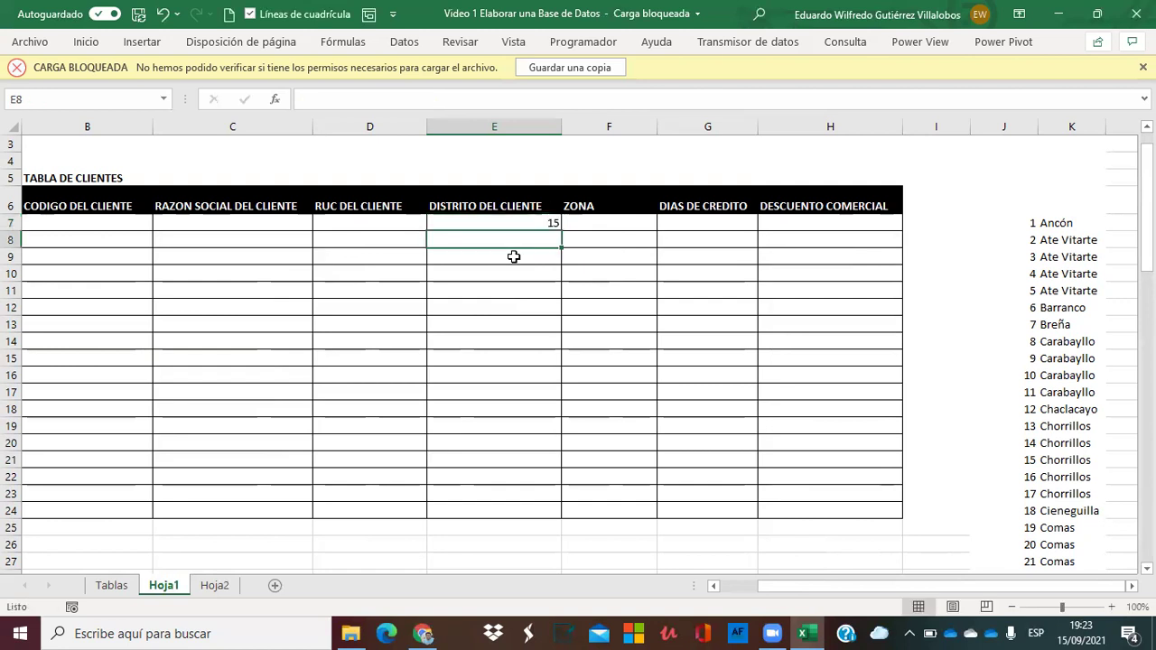
left_click(525, 221)
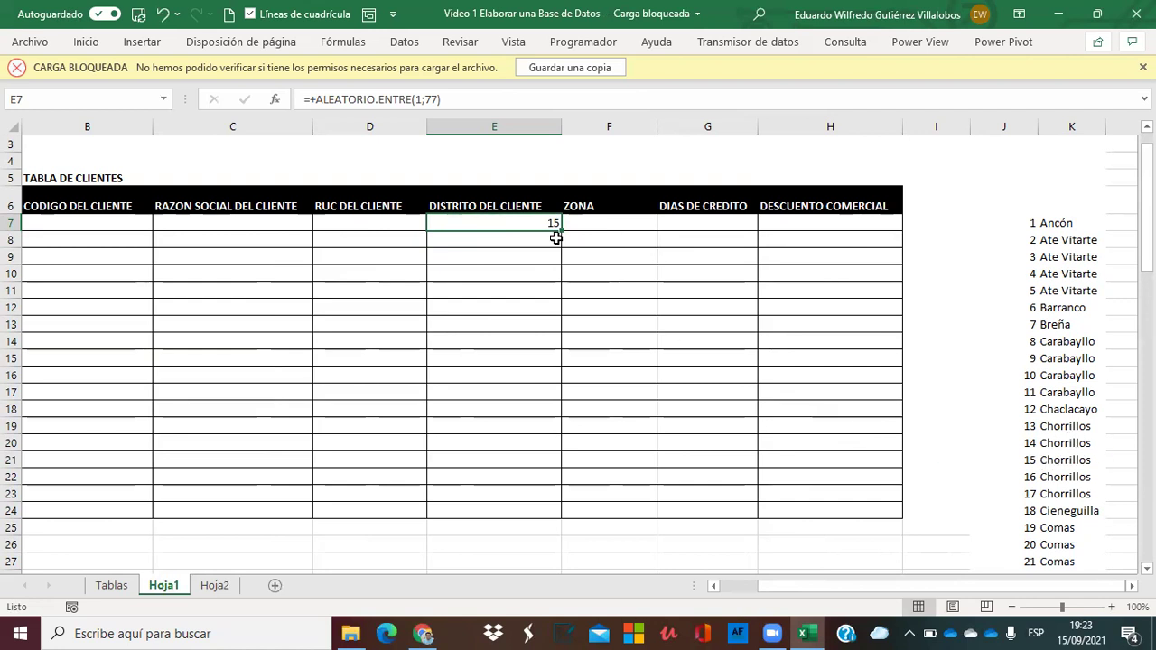
left_click_drag(560, 232, 524, 239)
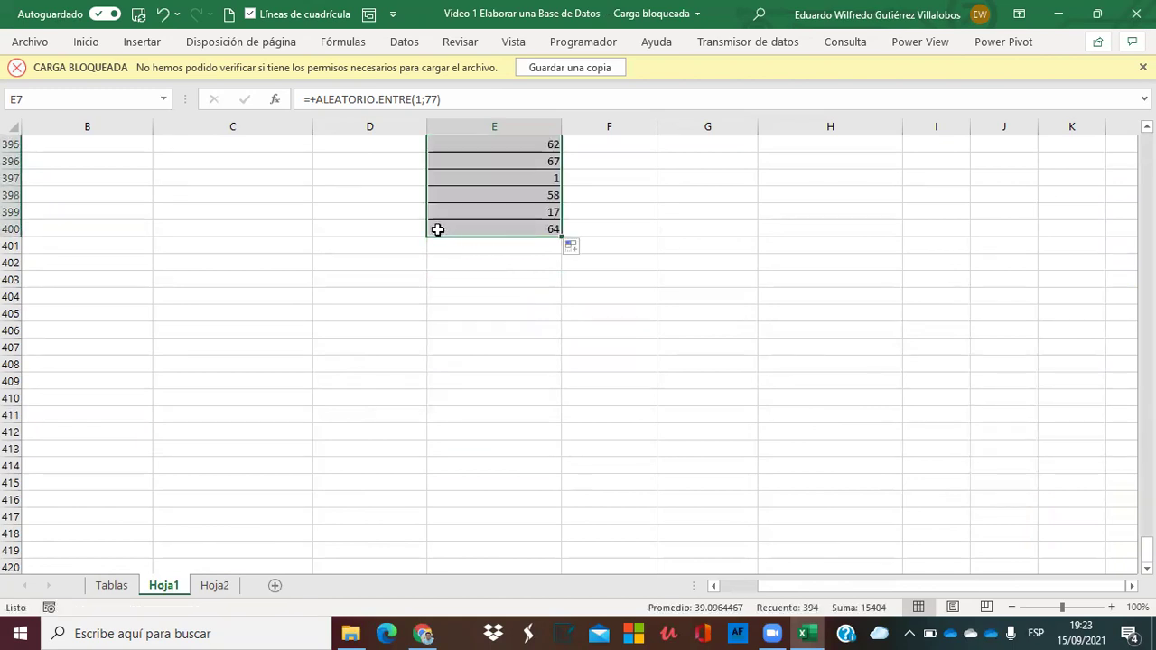
Enter 1 in A7 and the increment formula =+A7+1 in A8.
key("ctrl+Up")
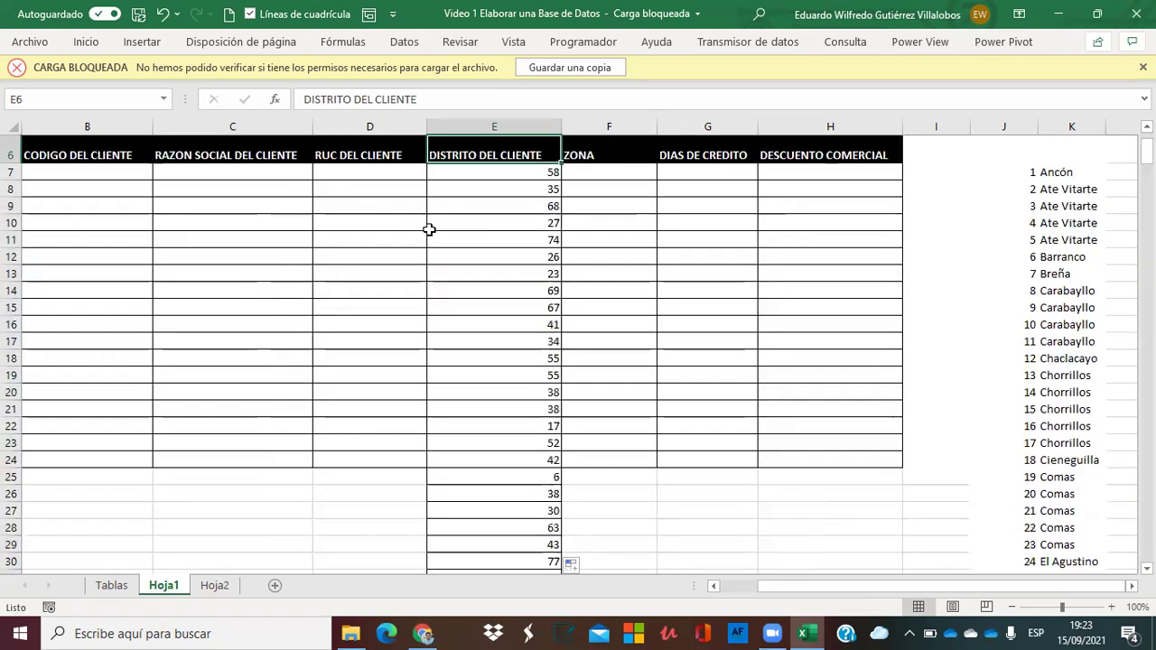
key("Up")
key("Left")
key("Left")
key("Left")
key("Left")
key("Down")
key("Right")
key("Down")
key("Left")
type("1")
key("Return")
type("+")
key("Up")
type("+1")
key("Return")
key("Up")
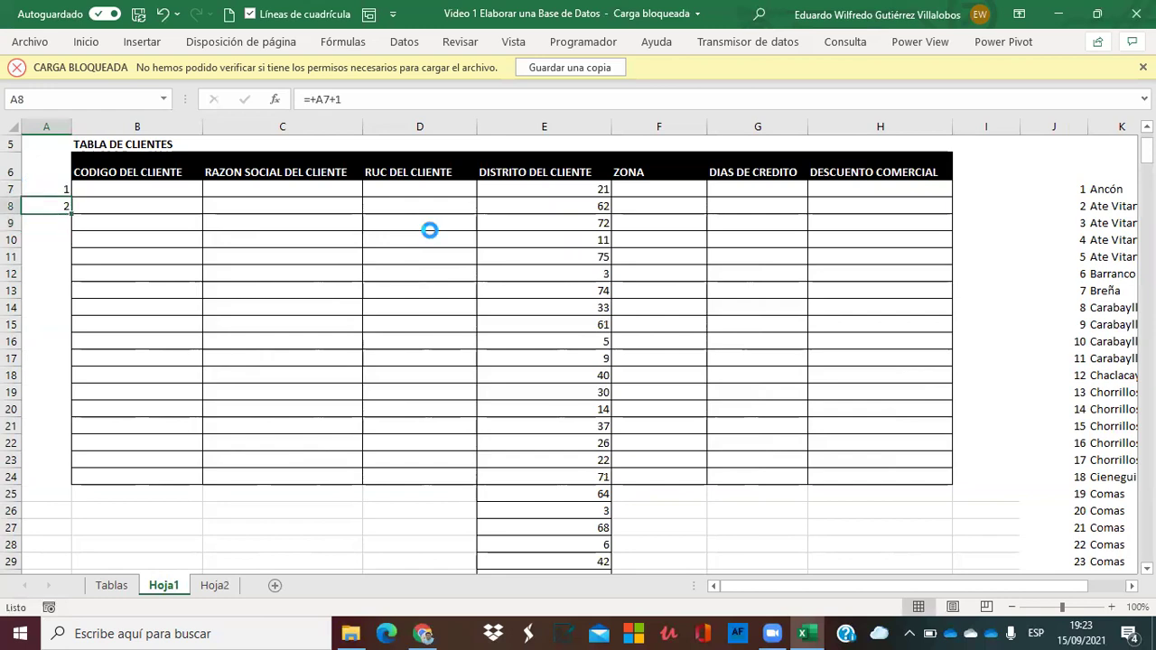
Copy the A8 formula down through A9:A400.
key("ctrl+c")
key("Down")
key("shift+Down")
key("shift+Down")
key("shift+Down")
key("shift+Down")
key("shift+Down")
key("shift+Down")
key("shift+Down")
key("shift+Down")
key("shift+Down")
key("shift+Down")
key("shift+Down")
key("shift+Down")
key("shift+Down")
key("shift+Down")
key("shift+Down")
key("shift+Down")
key("shift+Down")
key("shift+Down")
key("shift+Down")
key("shift+Down")
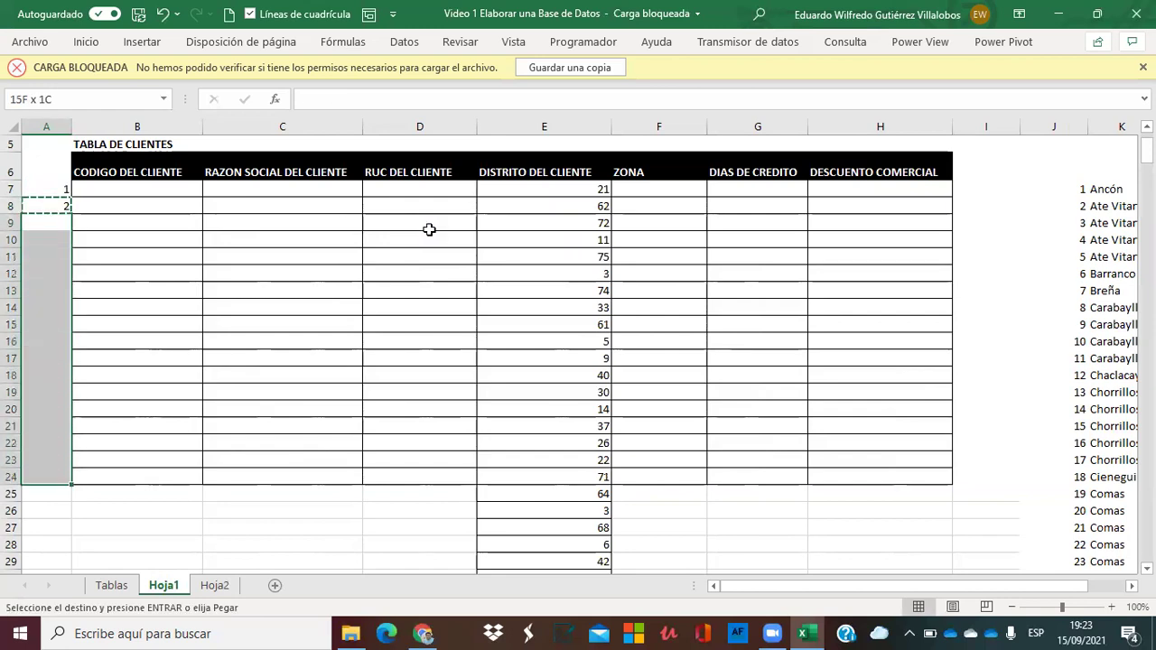
key("shift+Down")
key("shift+Down")
key("shift+Down")
key("shift+Down")
key("shift+Down")
key("shift+Down")
key("shift+Down")
key("shift+Down")
key("shift+Down")
key("shift+Down")
key("shift+Down")
key("shift+Down")
key("shift+Down")
key("shift+Down")
key("shift+Down")
key("shift+Down")
key("shift+Down")
key("shift+Down")
key("shift+Down")
key("shift+Down")
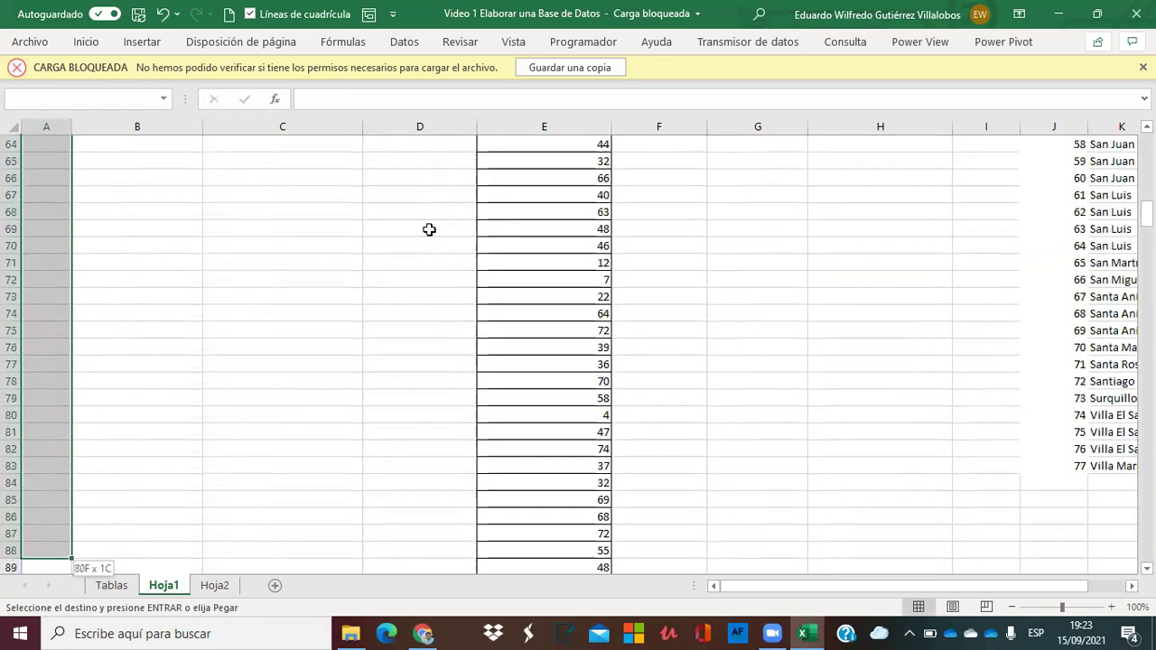
key("shift+Down")
key("shift+Down")
key("shift+Down")
key("shift+Down")
key("shift+Down")
key("shift+Down")
key("shift+Down")
key("shift+Down")
key("shift+Down")
key("shift+Down")
key("shift+Down")
key("shift+Down")
key("shift+Down")
key("shift+Down")
key("shift+Down")
key("shift+Down")
key("shift+Down")
key("shift+Down")
key("shift+Down")
key("shift+Down")
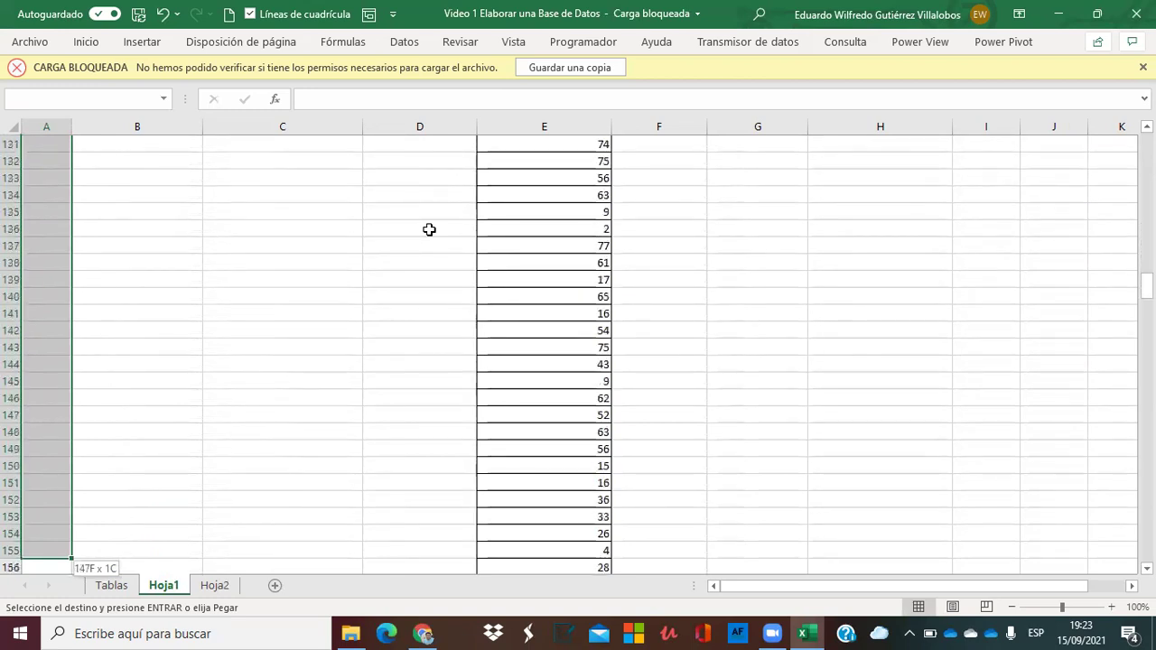
key("shift+Down")
key("shift+Down")
key("shift+Down")
key("shift+Down")
key("shift+Down")
key("shift+Down")
key("shift+Down")
key("shift+Down")
key("shift+Down")
key("shift+Down")
key("shift+Down")
key("shift+Down")
key("shift+Down")
key("shift+Down")
key("shift+Down")
key("shift+Down")
key("shift+Down")
key("shift+Down")
key("shift+Down")
key("shift+Down")
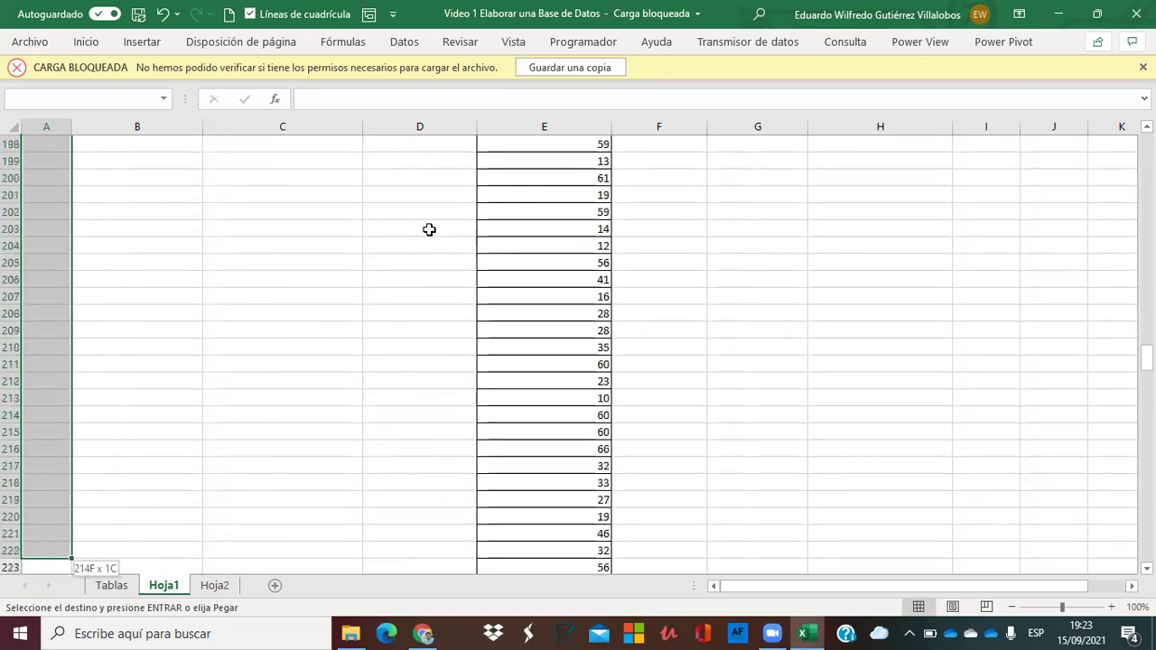
key("shift+Down")
key("shift+Down")
key("shift+Down")
key("shift+Down")
key("shift+Down")
key("shift+Down")
key("shift+Down")
key("shift+Down")
key("shift+Down")
key("shift+Down")
key("shift+Down")
key("shift+Down")
key("shift+Down")
key("shift+Down")
key("shift+Down")
key("shift+Down")
key("shift+Down")
key("shift+Down")
key("shift+Down")
key("shift+Down")
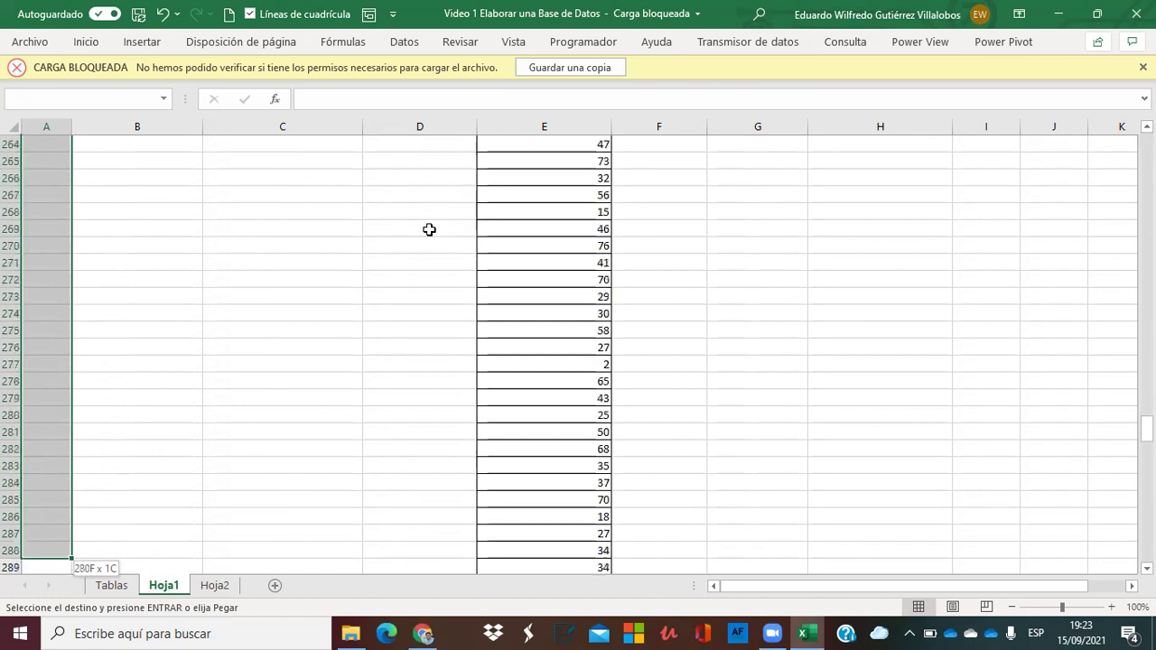
key("shift+Down")
key("shift+Down")
key("shift+Down")
key("shift+Down")
key("shift+Down")
key("shift+Down")
key("shift+Down")
key("shift+Down")
key("shift+Down")
key("shift+Down")
key("shift+Down")
key("shift+Down")
key("shift+Down")
key("shift+Down")
key("shift+Down")
key("shift+Down")
key("shift+Down")
key("shift+Down")
key("shift+Down")
key("shift+Down")
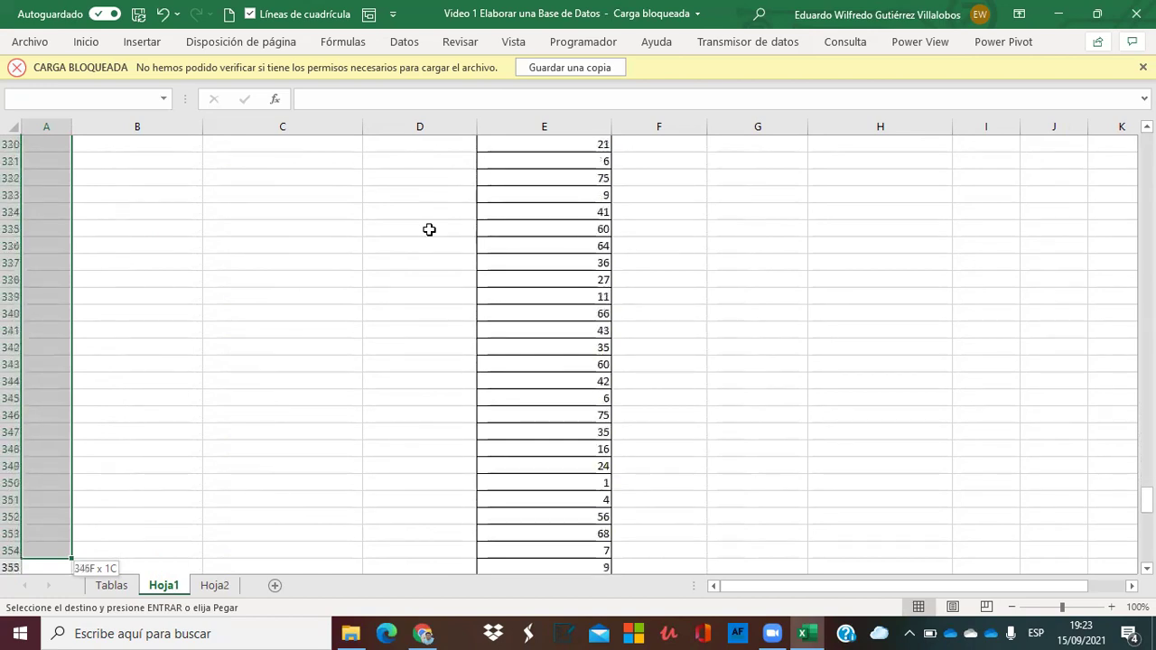
key("shift+Down")
key("shift+Down")
key("shift+Down")
key("shift+Down")
key("shift+Down")
key("shift+Down")
key("shift+Down")
key("shift+Down")
key("shift+Down")
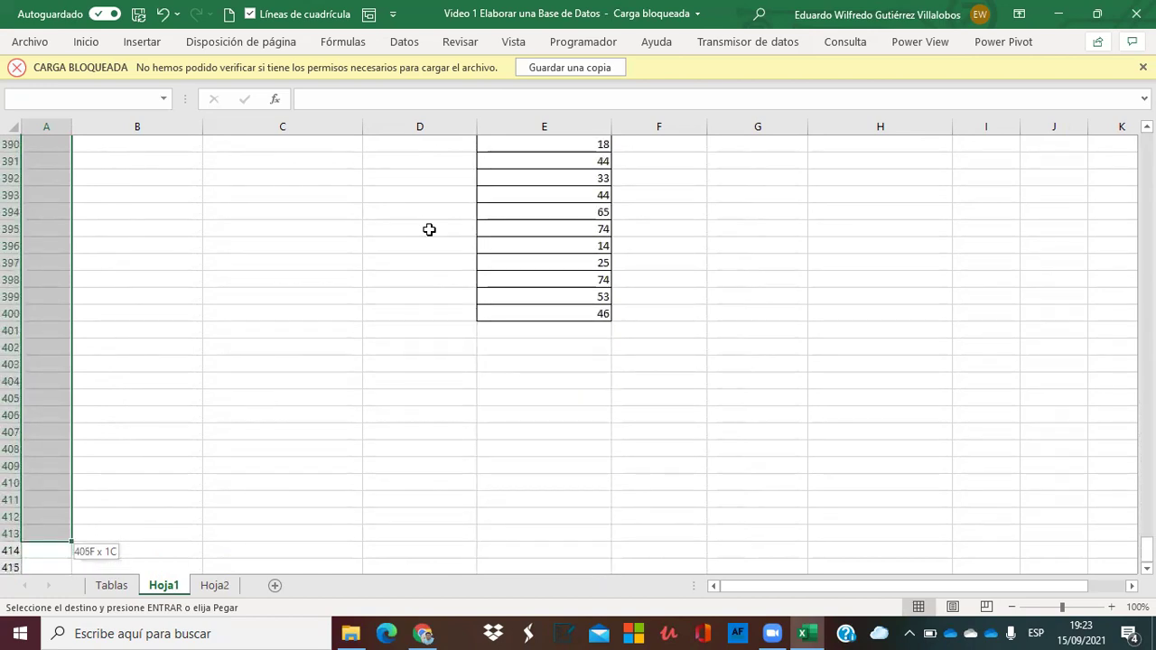
key("shift+Up")
key("shift+Up")
key("shift+Up")
key("shift+Up")
key("shift+Up")
key("shift+Up")
key("shift+Up")
key("shift+Up")
key("shift+Up")
key("shift+Up")
key("shift+Up")
key("shift+Up")
key("shift+Up")
key("Return")
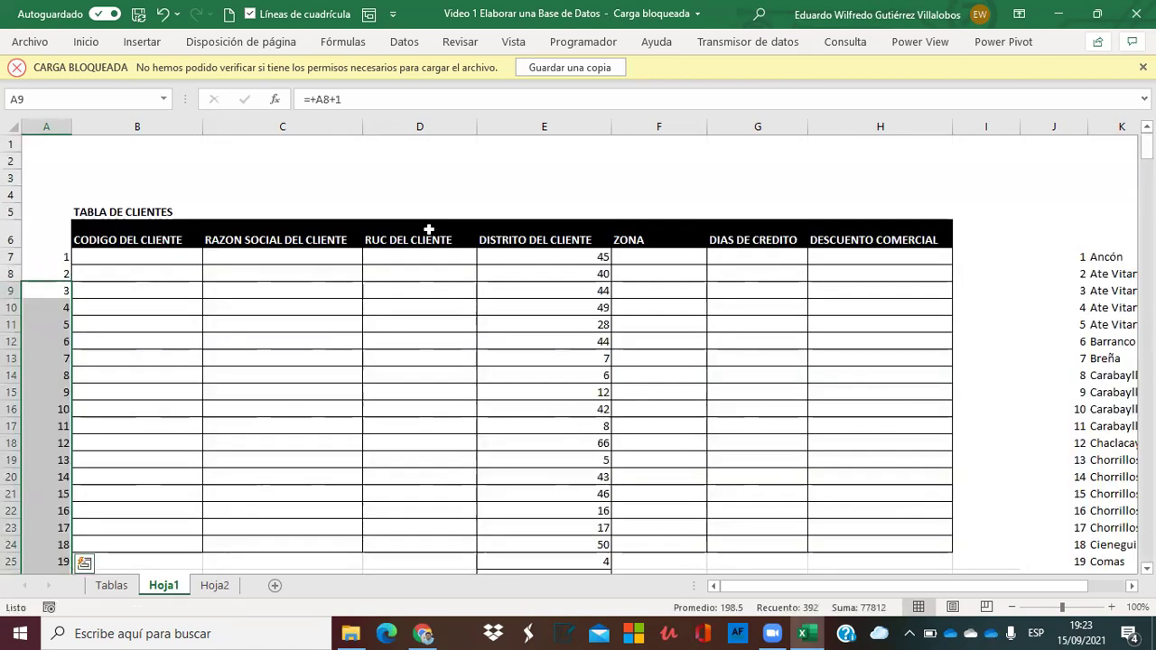
Verify the numbering reaches 394 at row 400, then return to the DISTRITO DEL CLIENTE header.
key("Down")
key("ctrl+shift+Down")
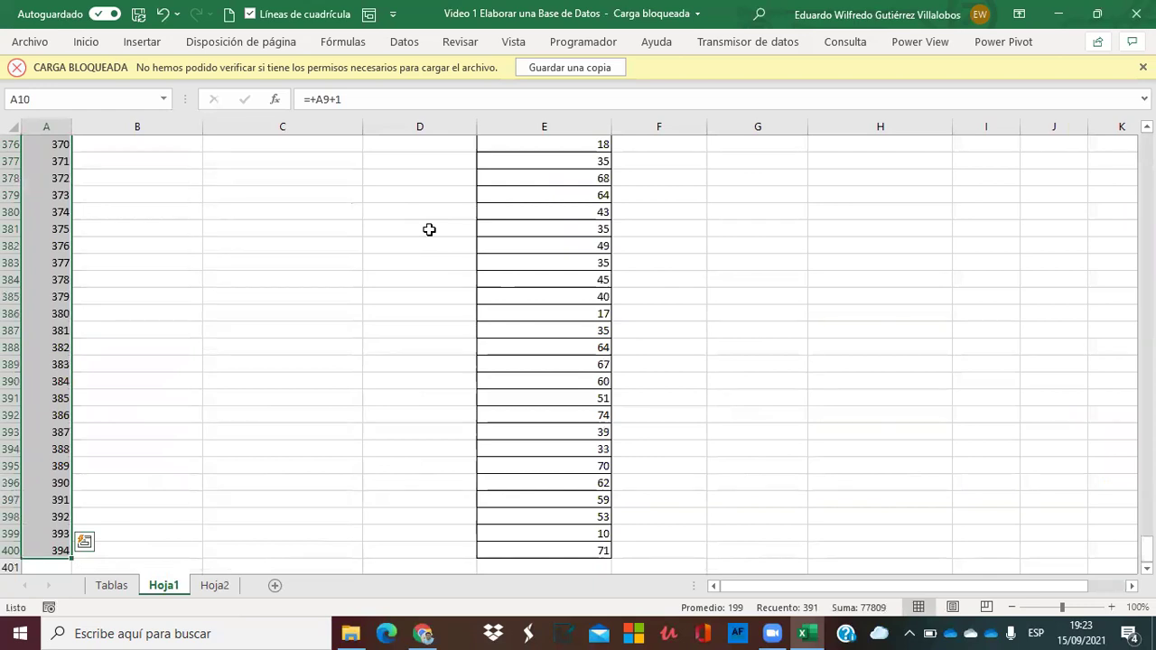
key("Right")
key("Right")
key("Right")
key("Right")
key("Right")
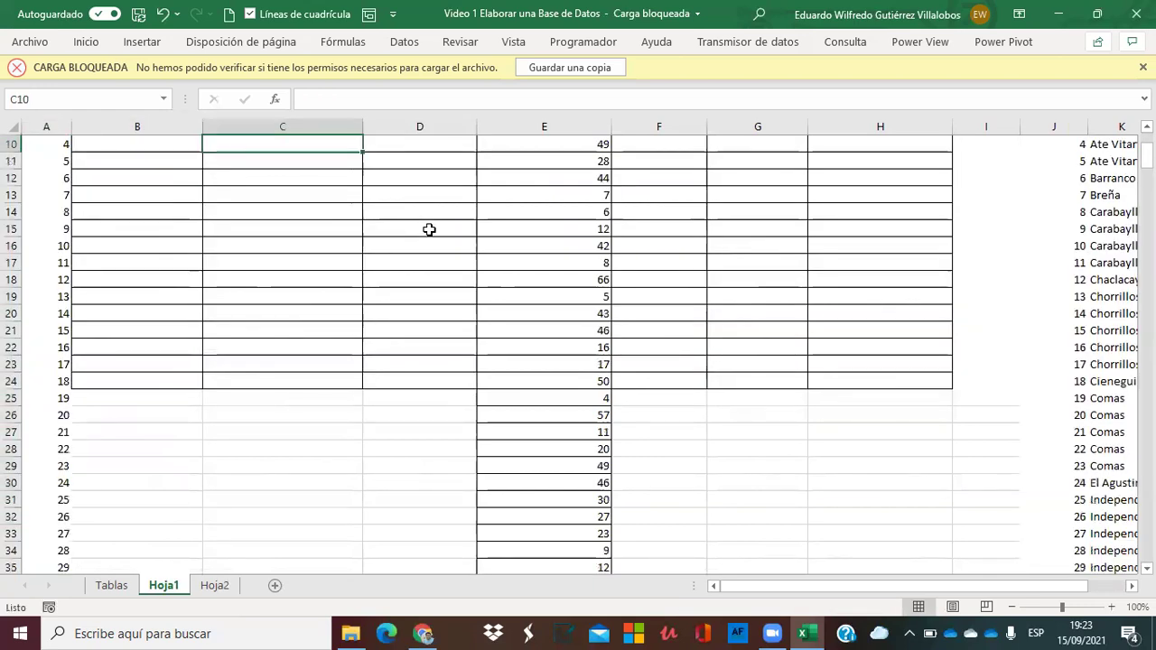
key("Left")
scroll(429, 230, "up", 3)
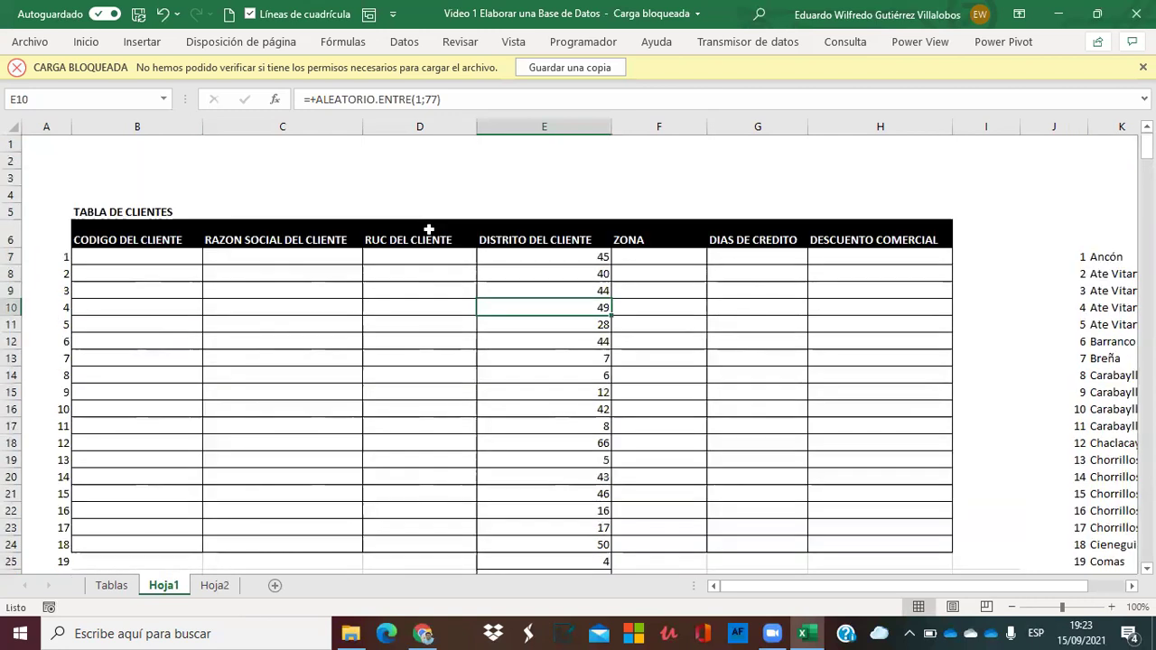
key("Right")
key("Right")
key("Right")
key("Right")
key("Right")
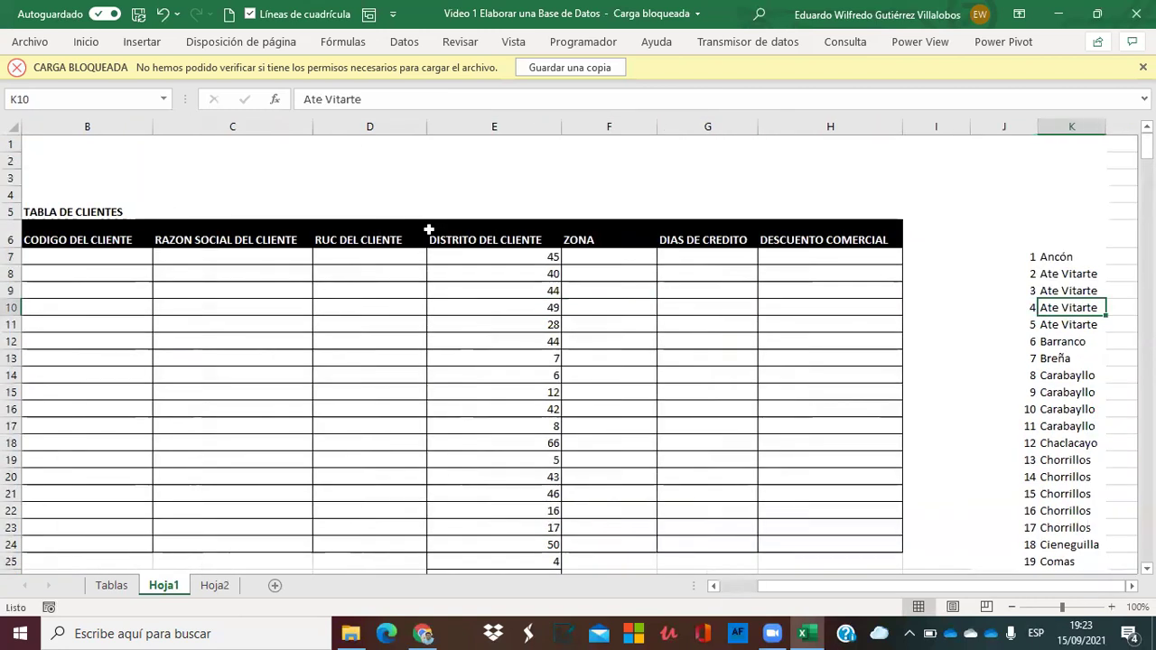
key("Left")
key("Left")
key("Up")
key("Up")
key("Up")
key("Up")
key("Left")
key("Left")
key("Left")
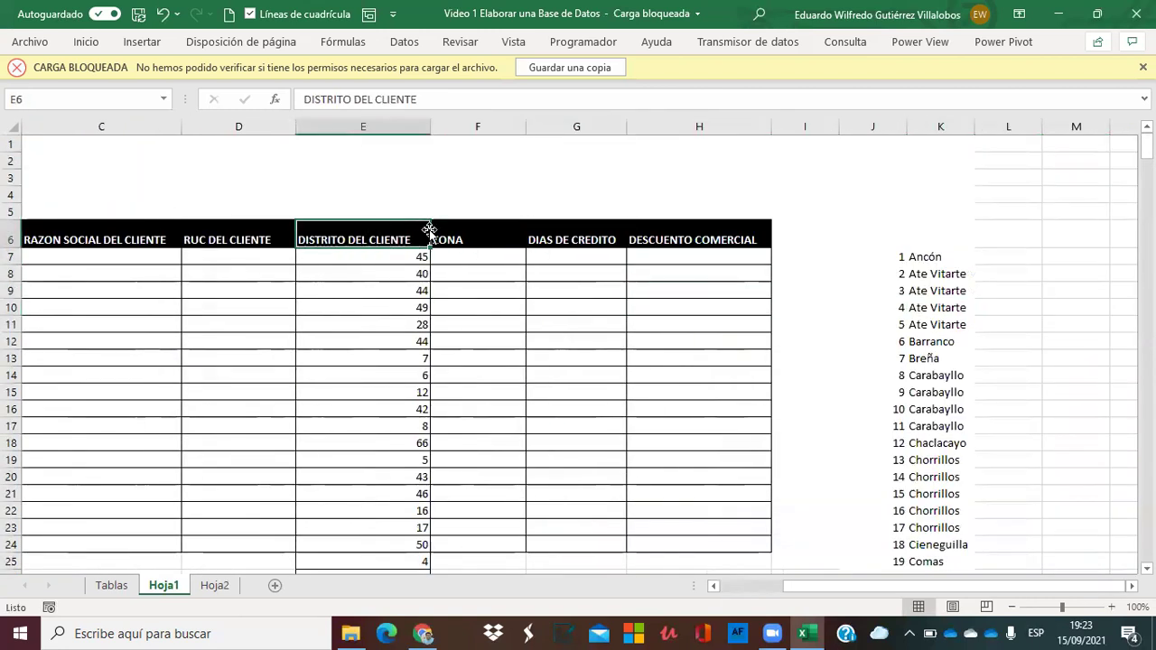
Insert a new column F and copy the DISTRITO DEL CLIENTE header into F6.
right_click(462, 125)
left_click(512, 262)
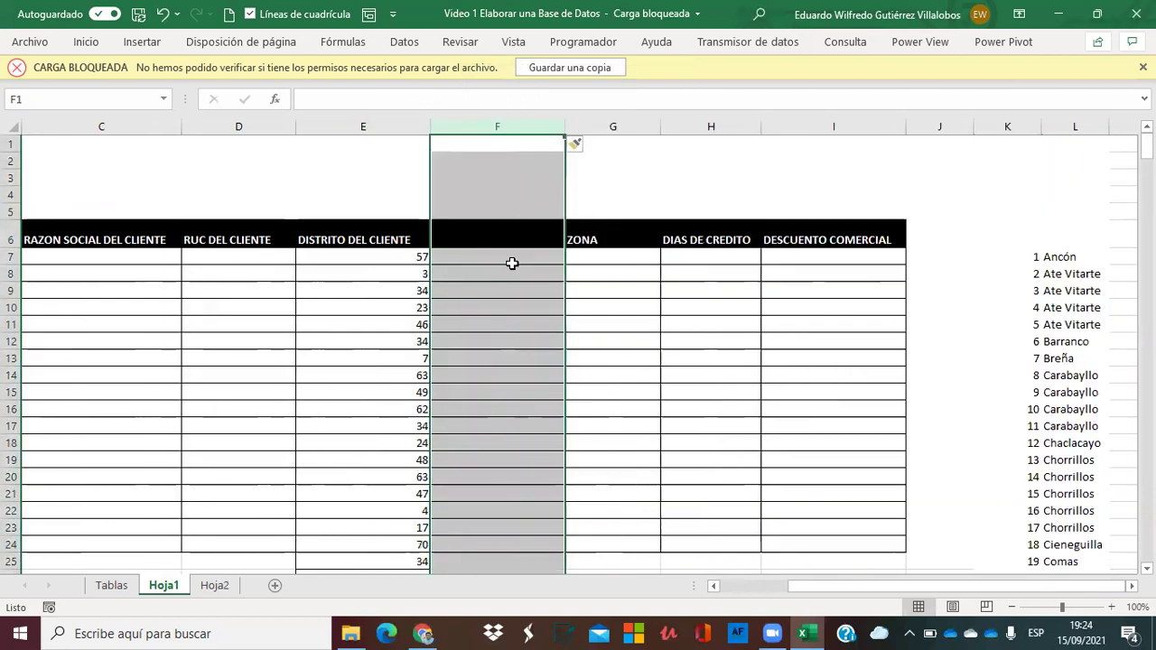
left_click(422, 236)
key("ctrl+c")
key("Right")
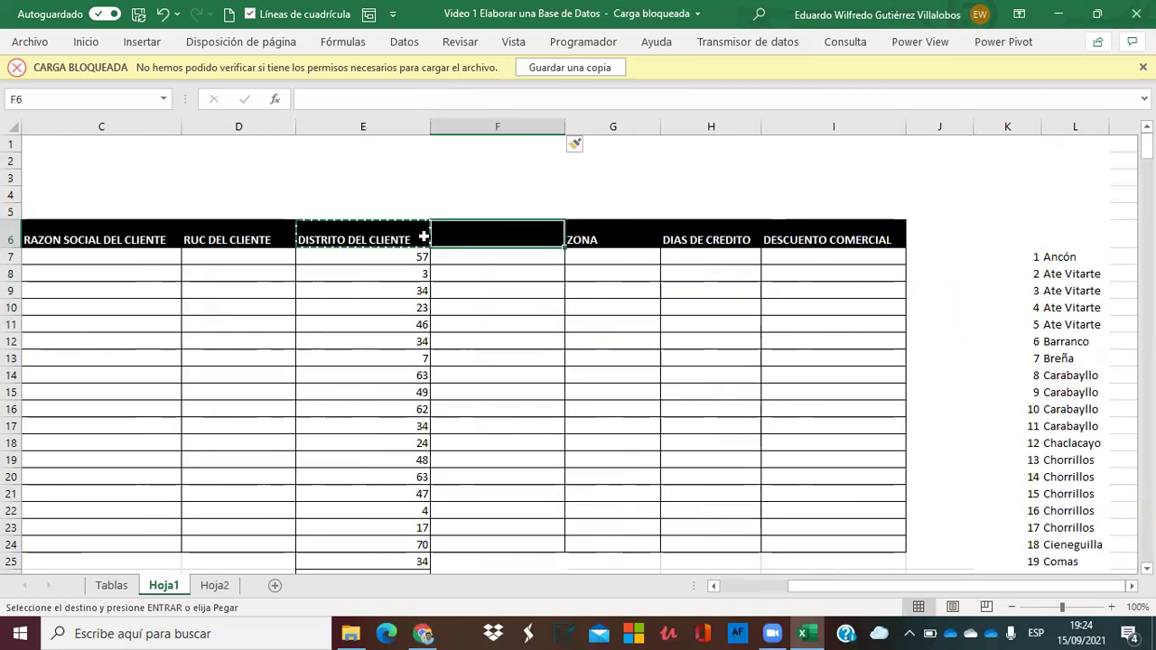
key("Return")
Enter =+BUSCARV(E7;$K$7:$L$83;2;FALSO) in F7 to look up the district name.
key("Down")
type("+busc")
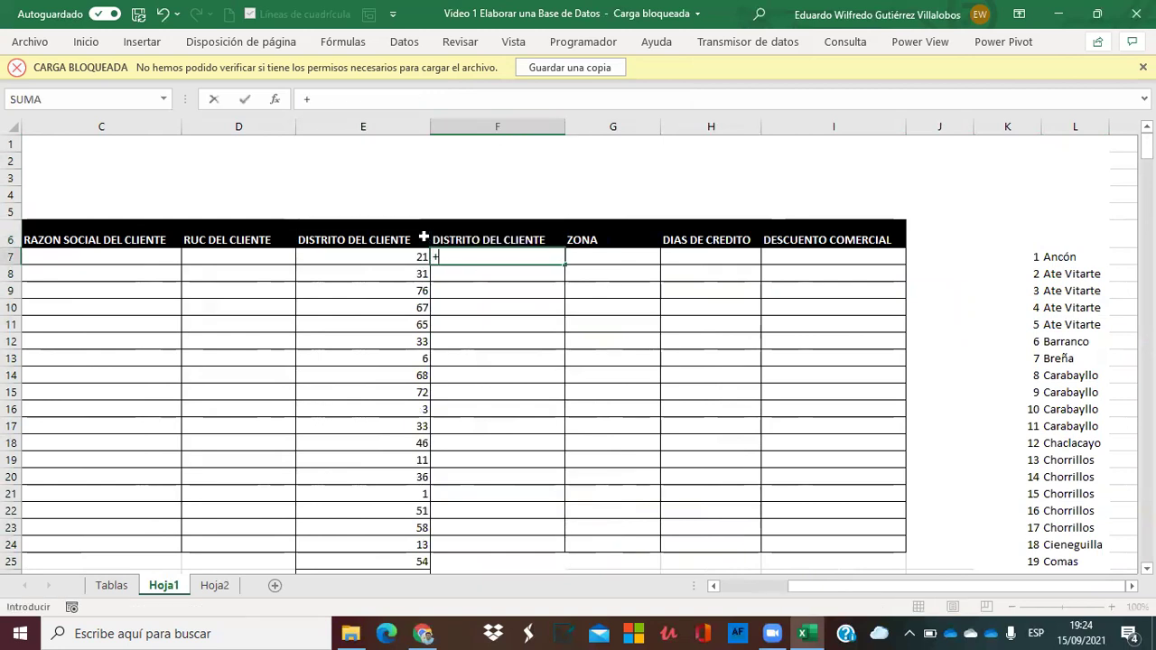
double_click(463, 304)
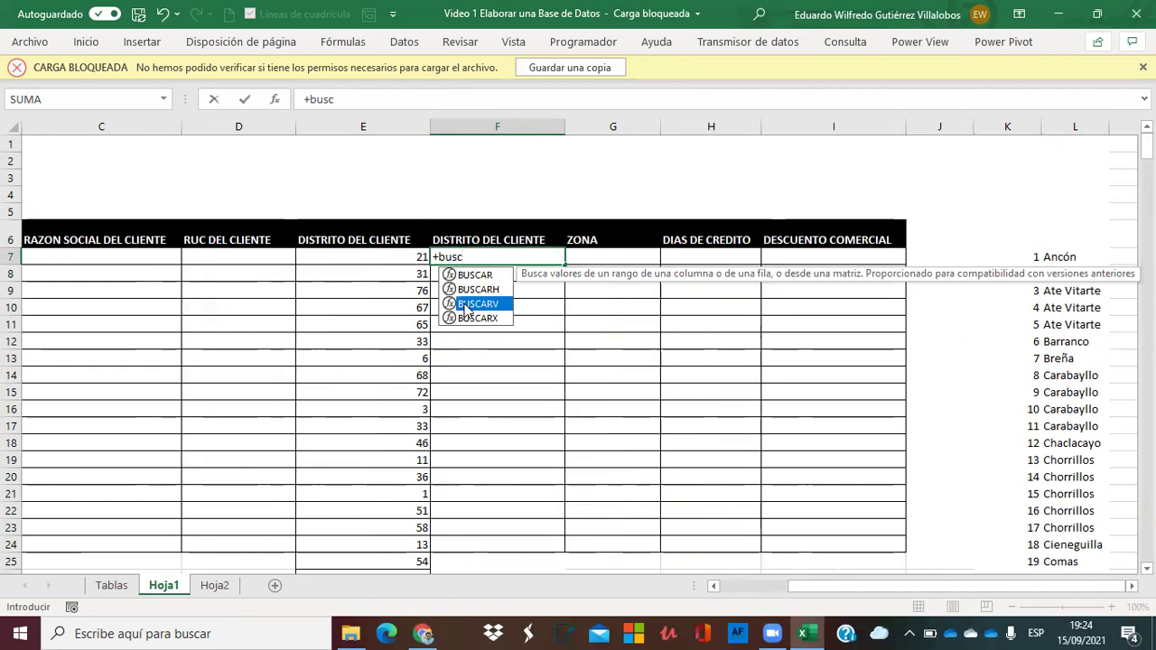
left_click(404, 261)
type(";")
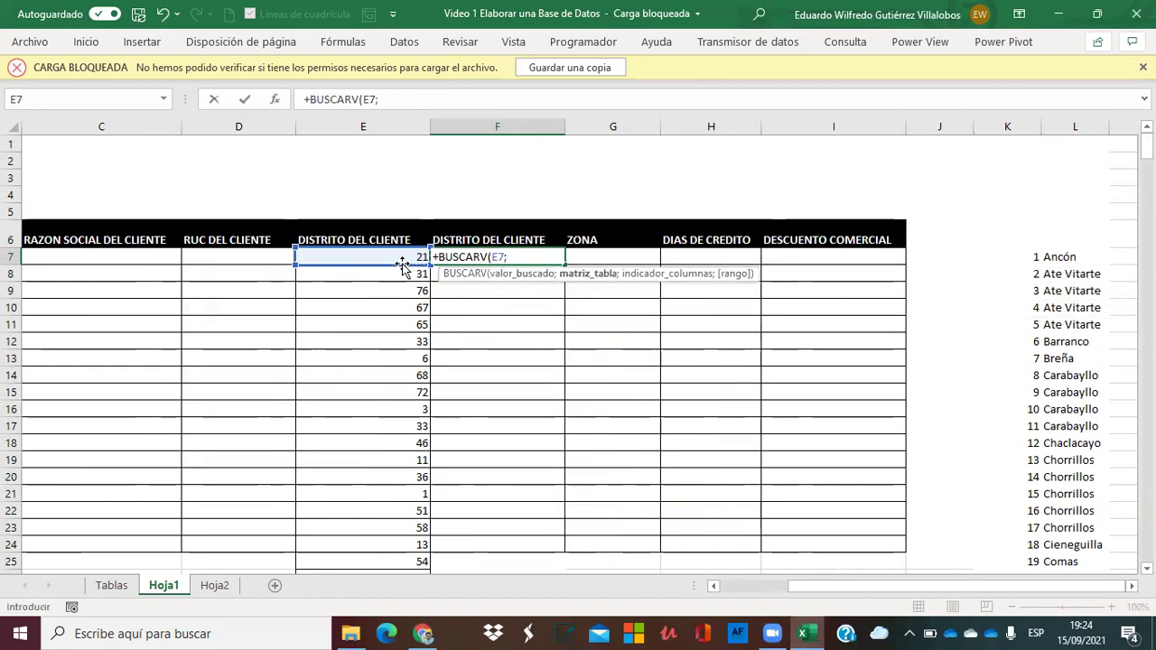
left_click(996, 257)
key("shift+Right")
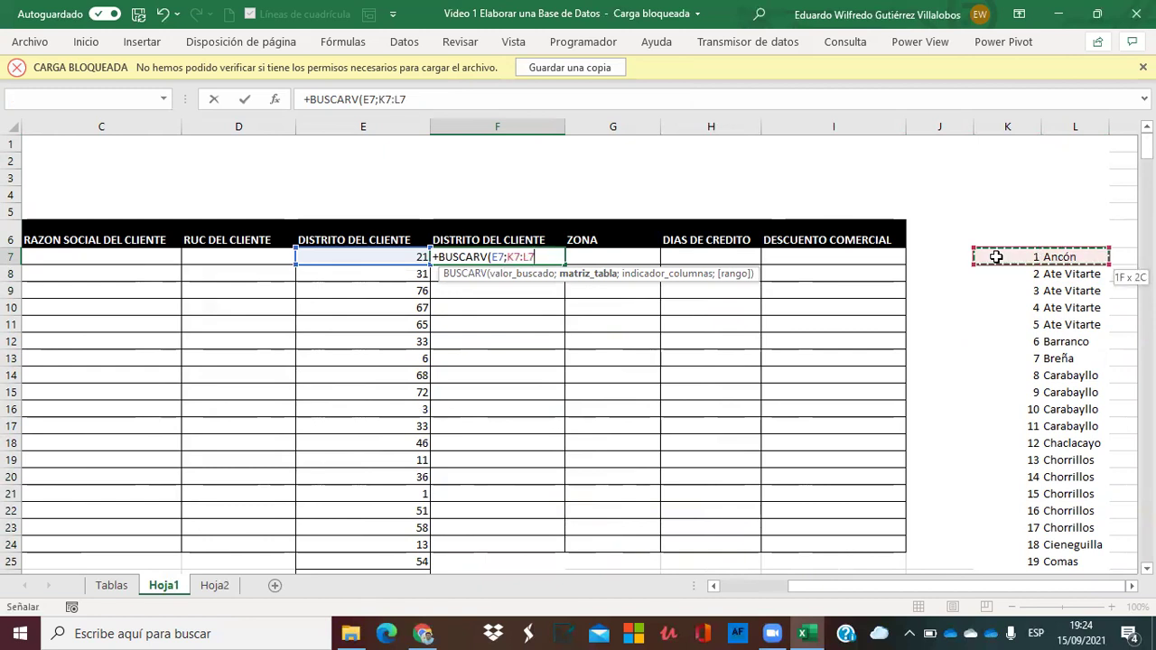
key("ctrl+shift+Down")
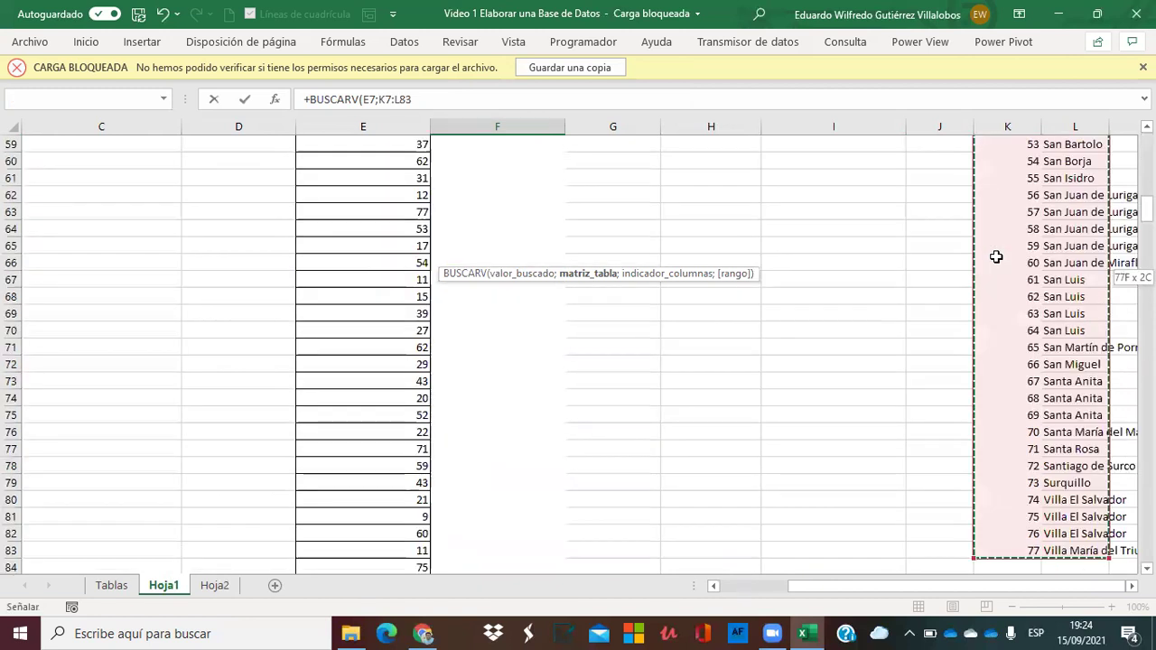
key("F4")
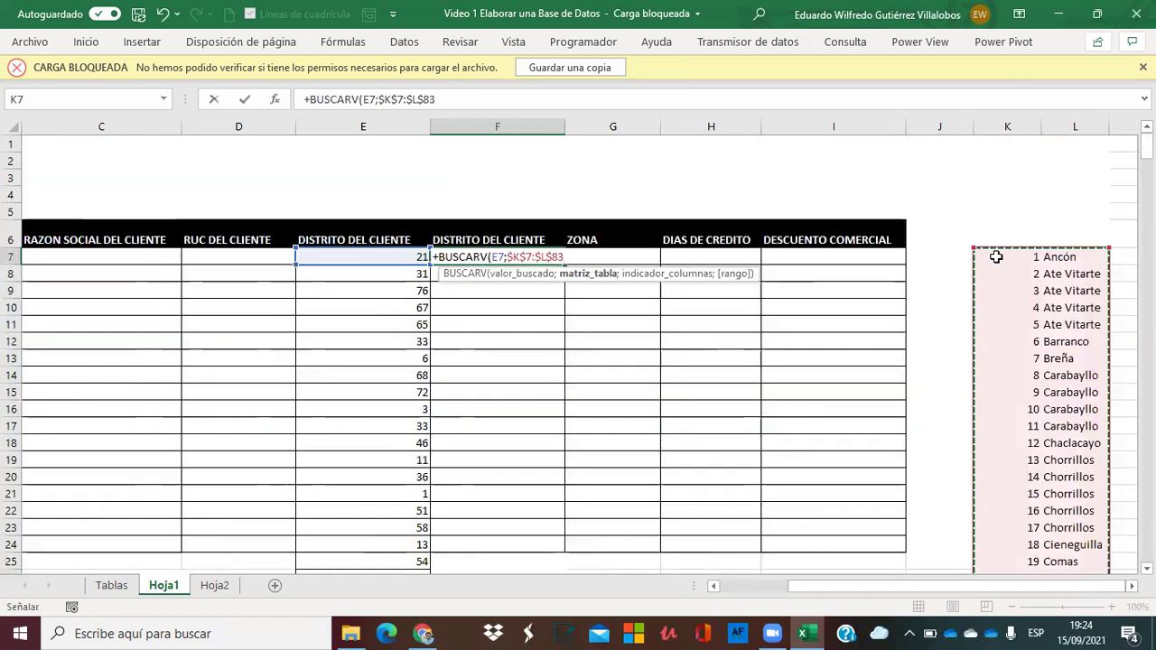
type(";")
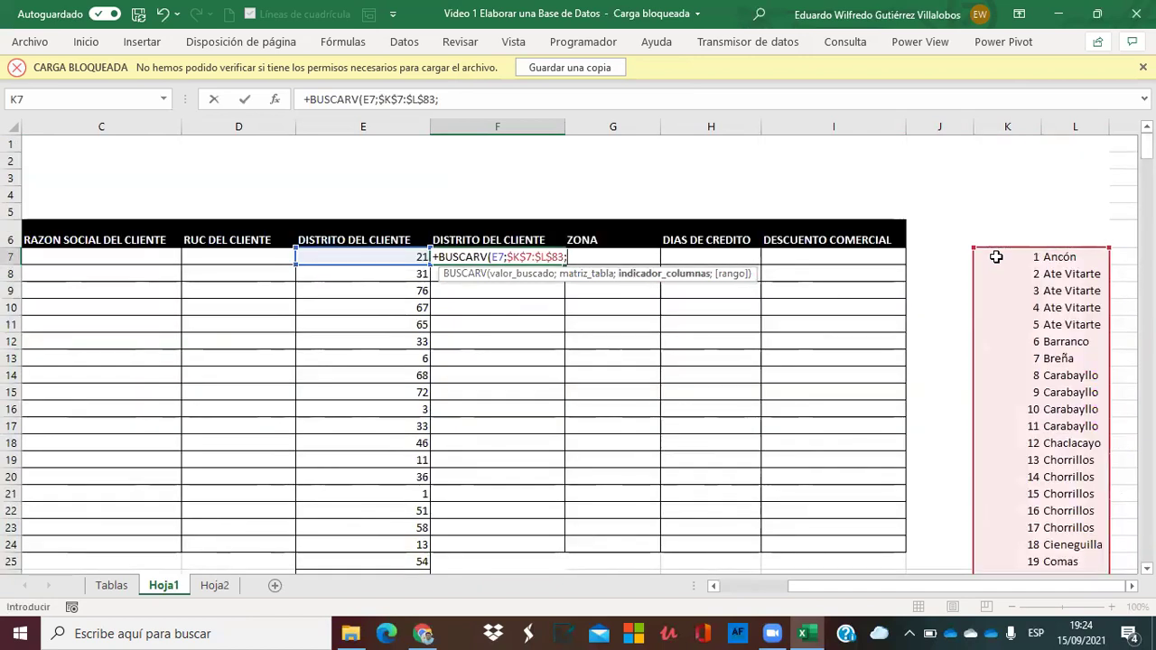
type("2;")
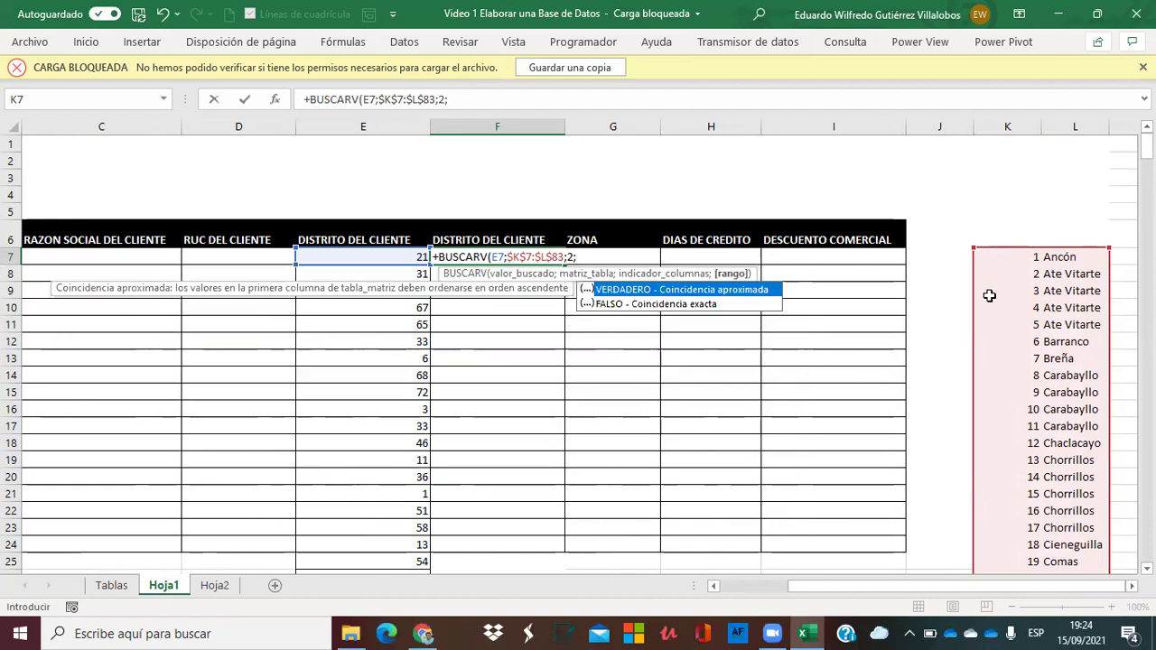
double_click(669, 304)
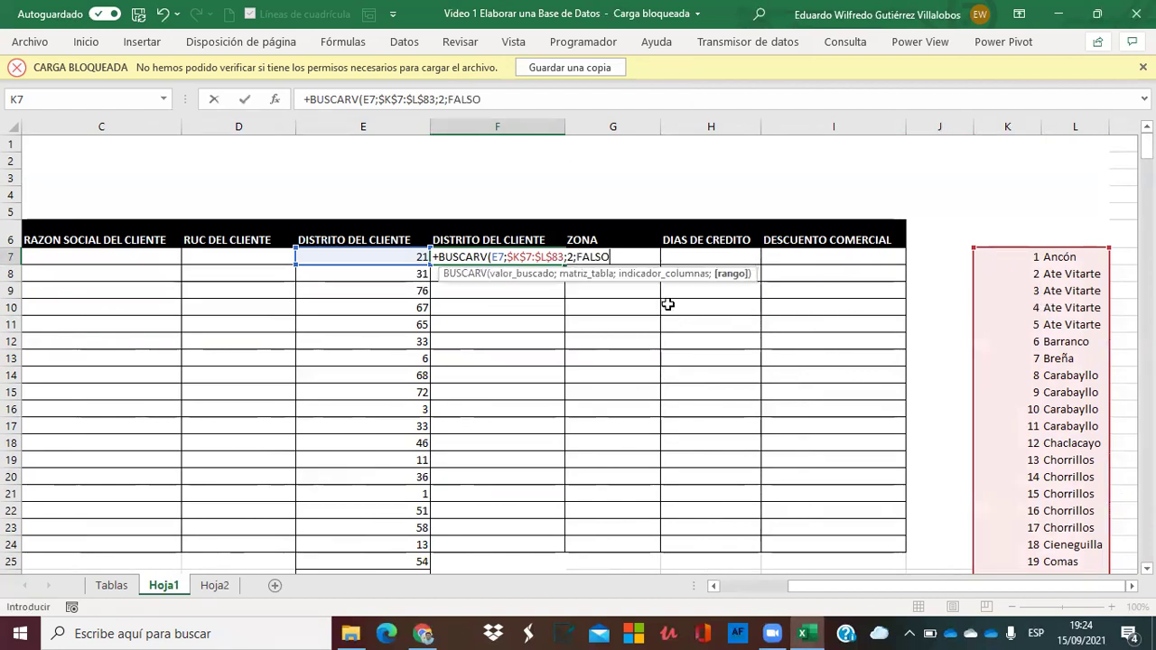
type(")")
key("Return")
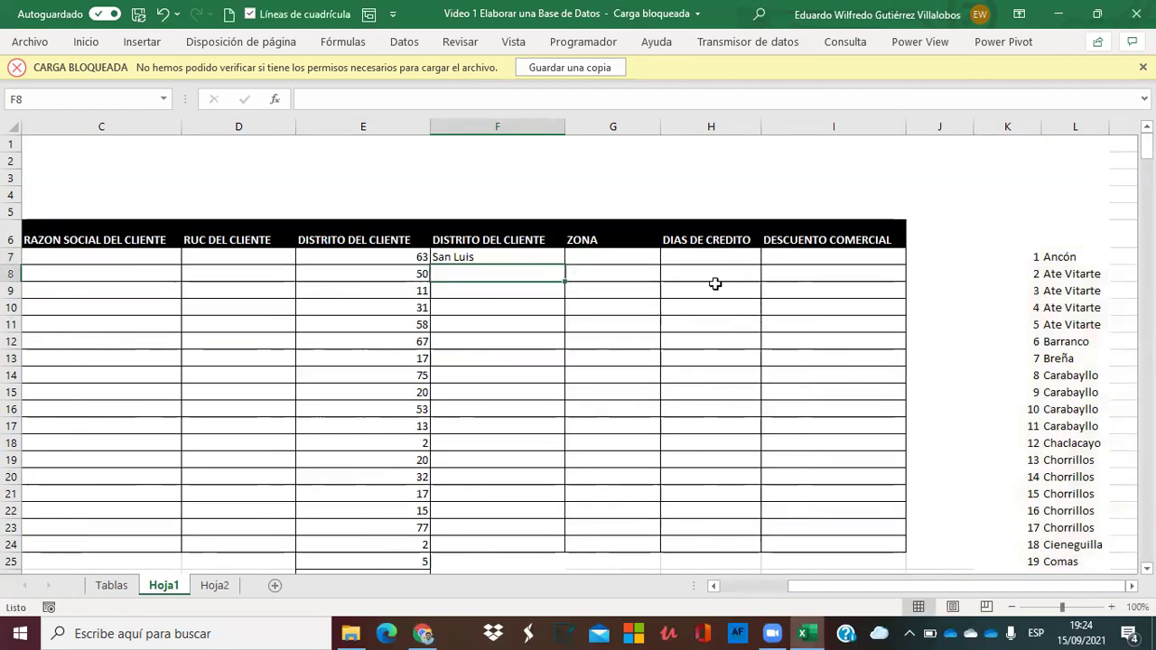
Fill the F7 lookup formula down column F.
left_click(478, 257)
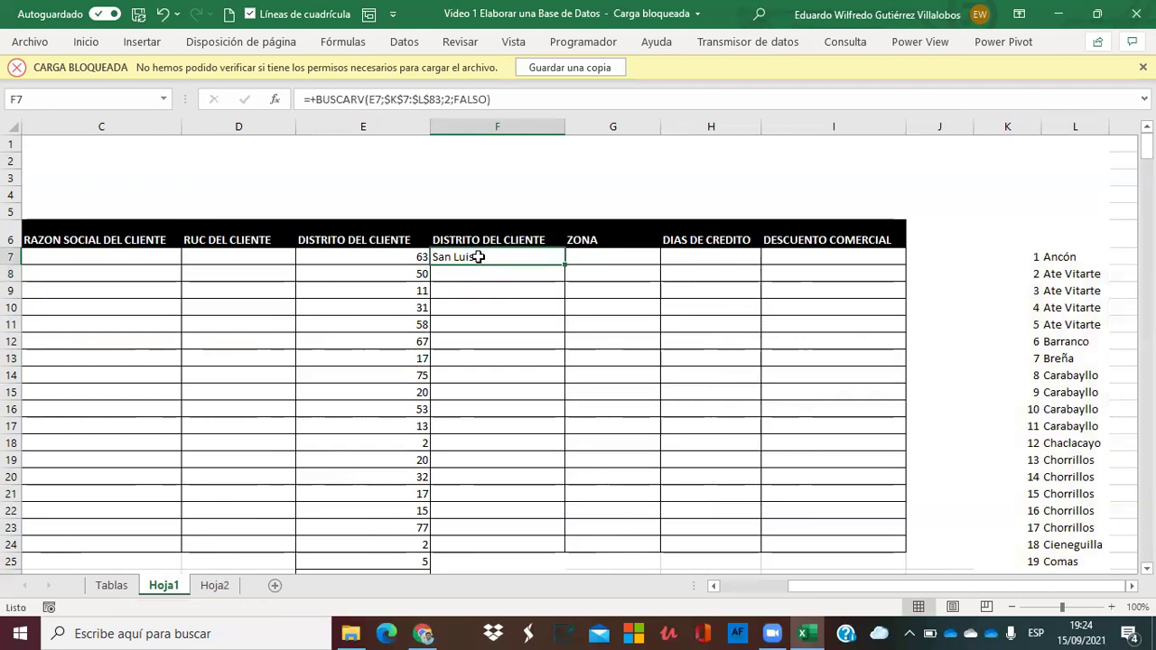
double_click(562, 269)
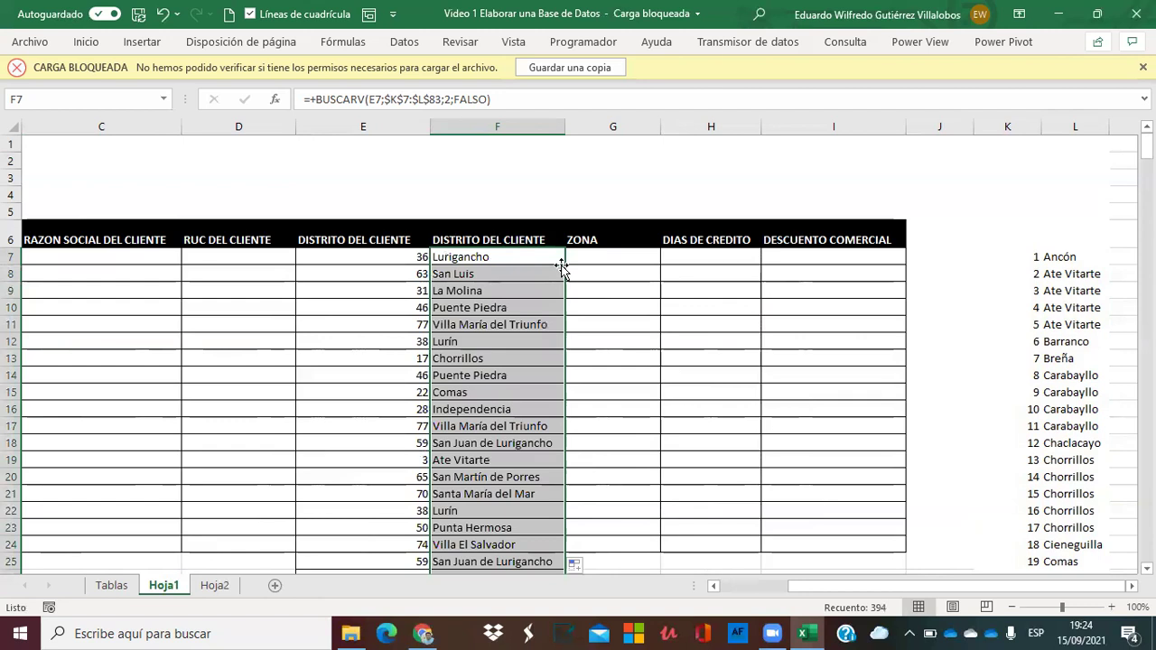
key("Left")
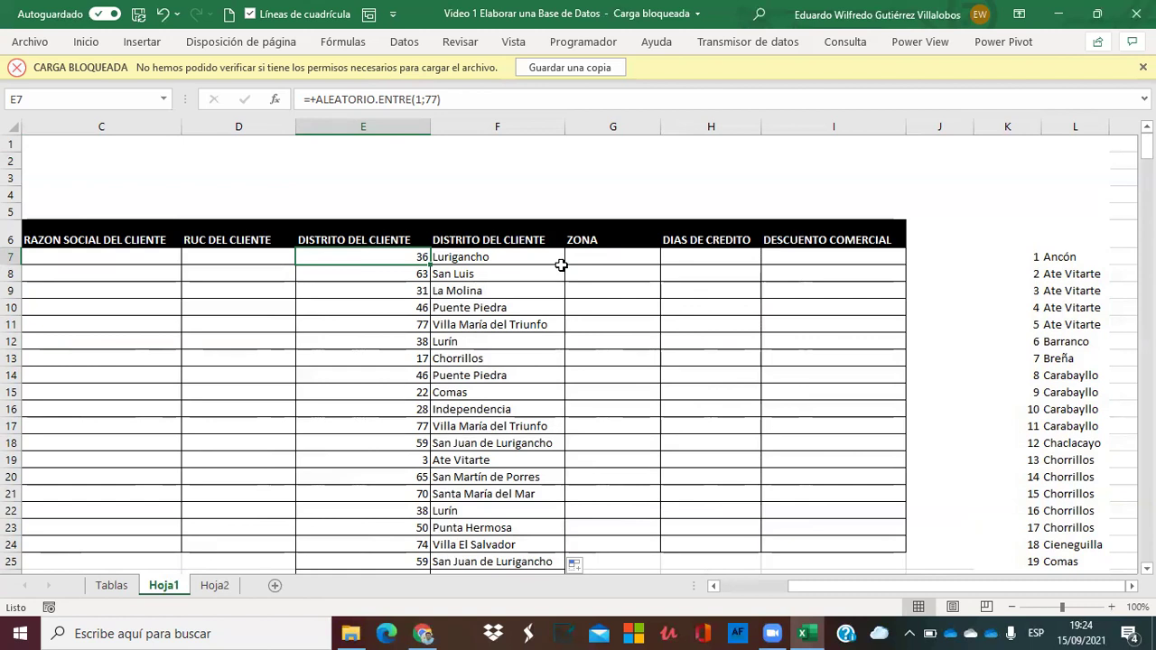
Convert column F's district names to fixed values with Paste Special > Values.
left_click(486, 125)
key("ctrl+c")
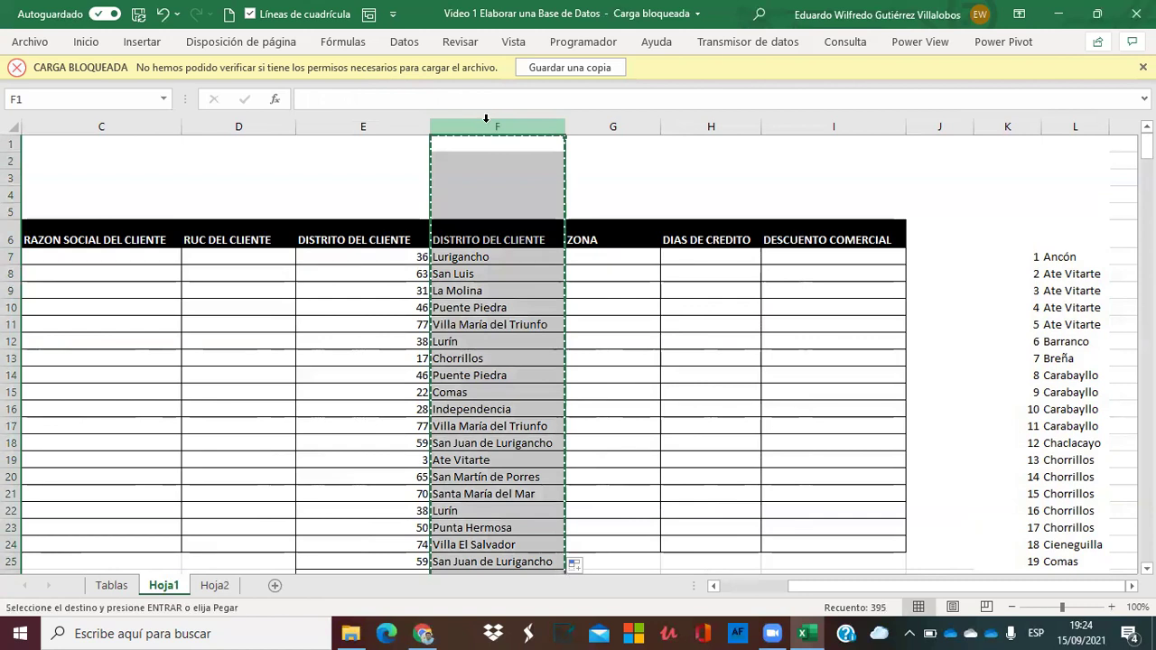
right_click(486, 119)
left_click(556, 217)
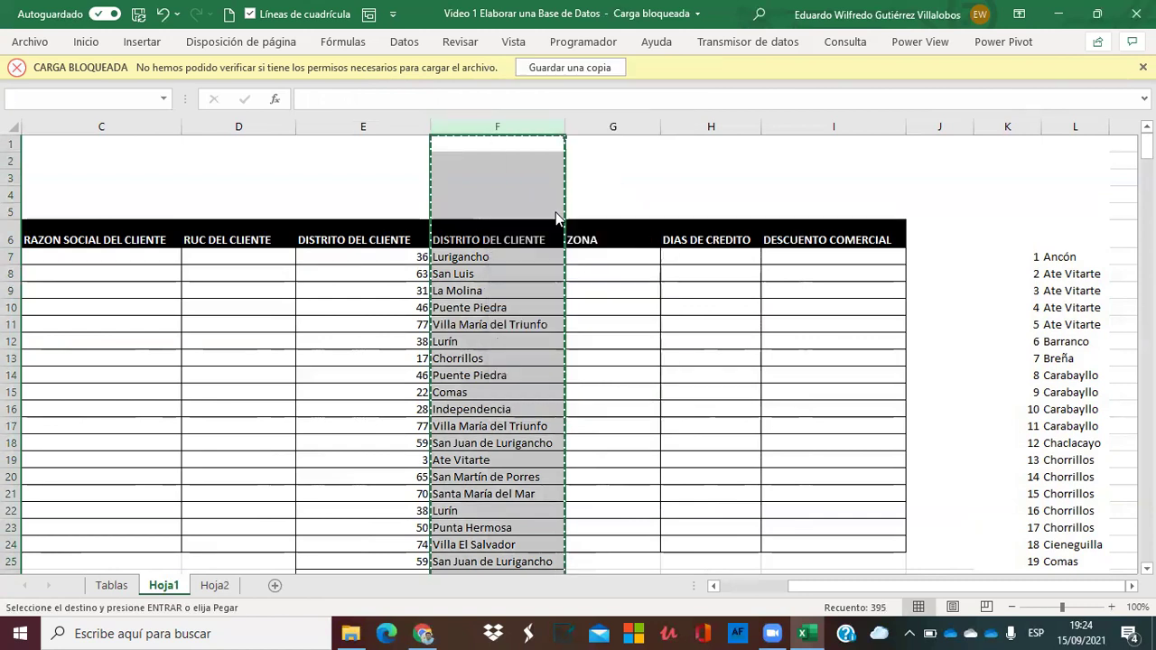
left_click(480, 258)
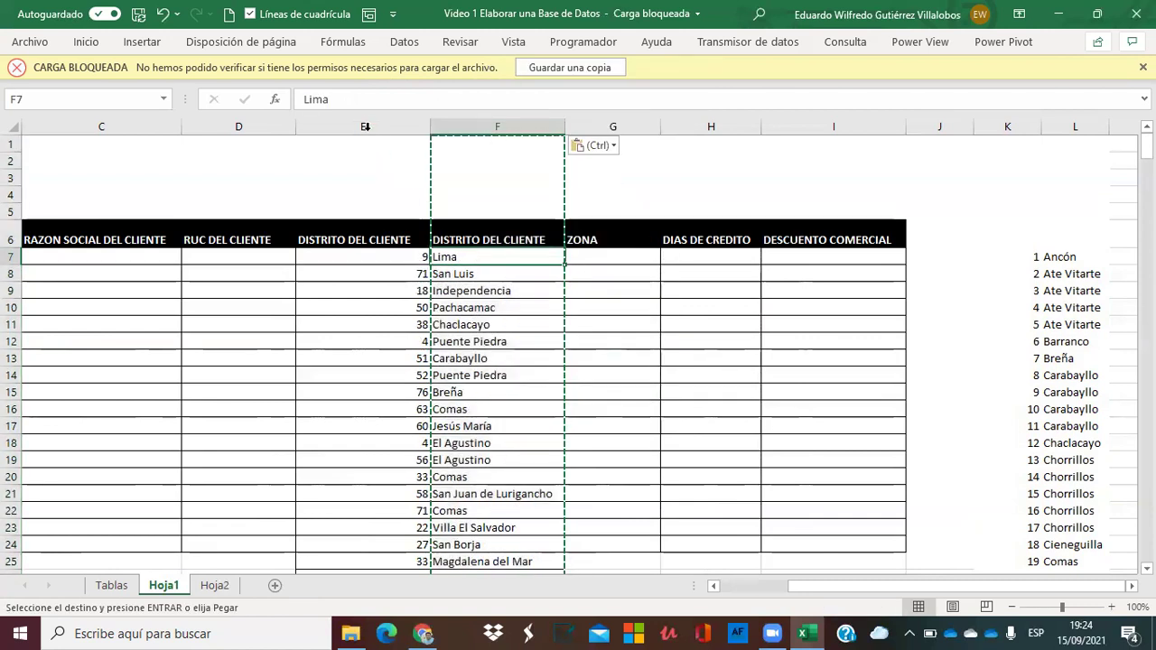
Delete the random-number column E, leaving district names from E7.
left_click(365, 127)
right_click(366, 128)
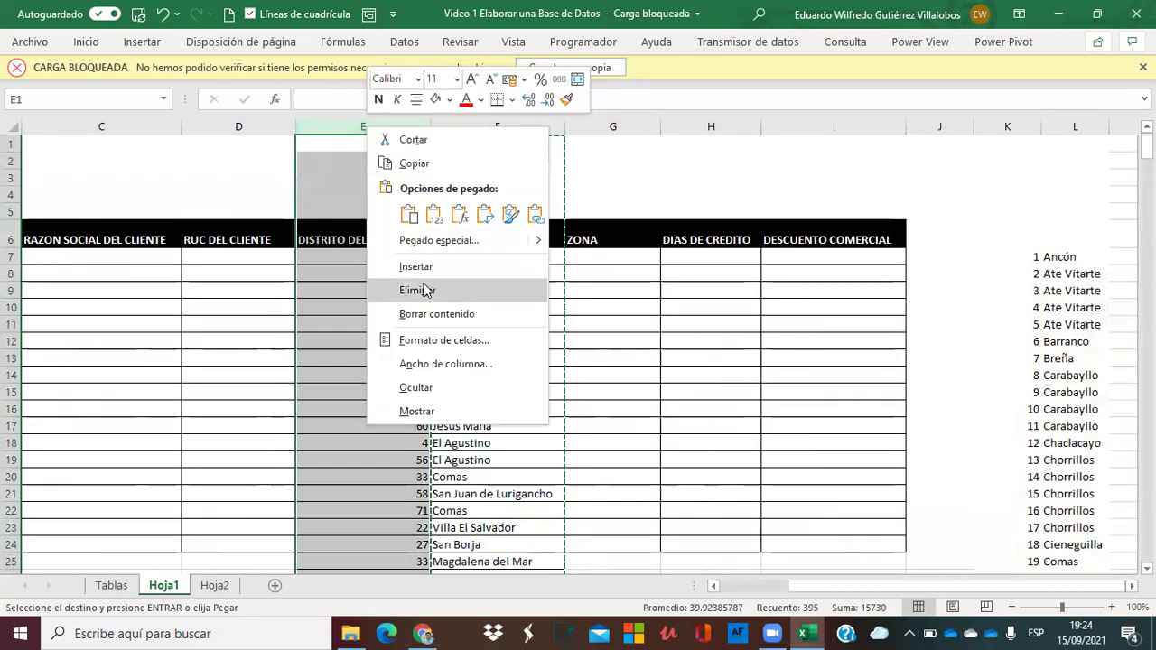
left_click(424, 290)
left_click(372, 374)
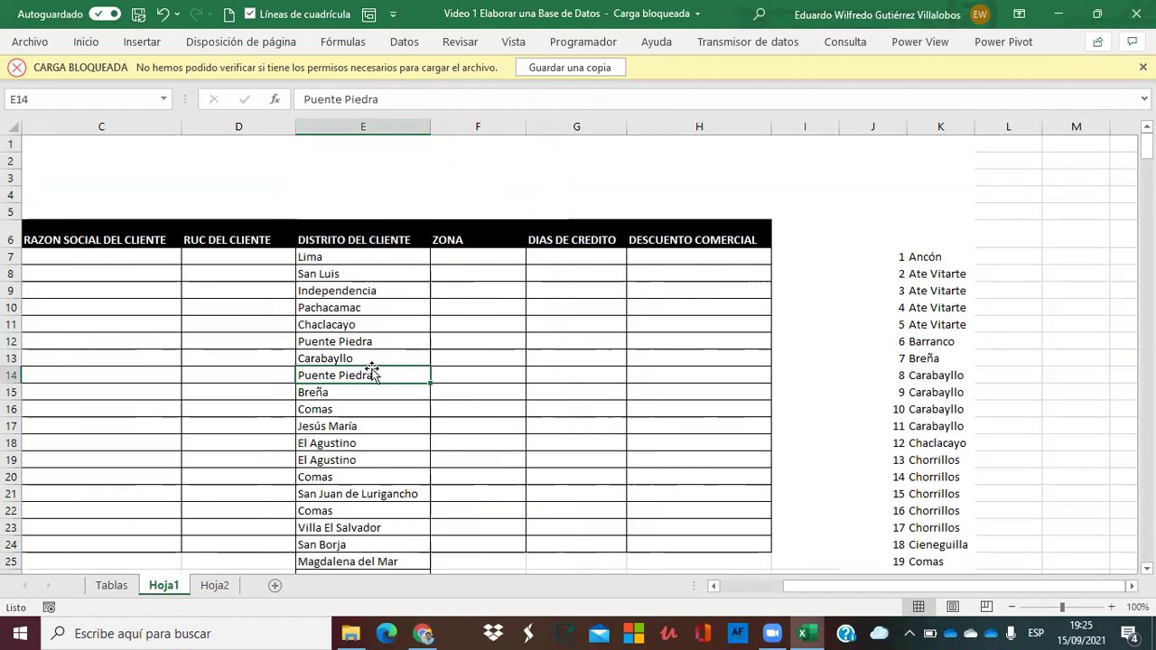
Enter Norte as Ancón's zone in column L of the numbered district list.
key("Up")
key("Up")
key("Up")
key("Up")
key("Right")
key("Right")
key("Right")
key("Right")
key("Right")
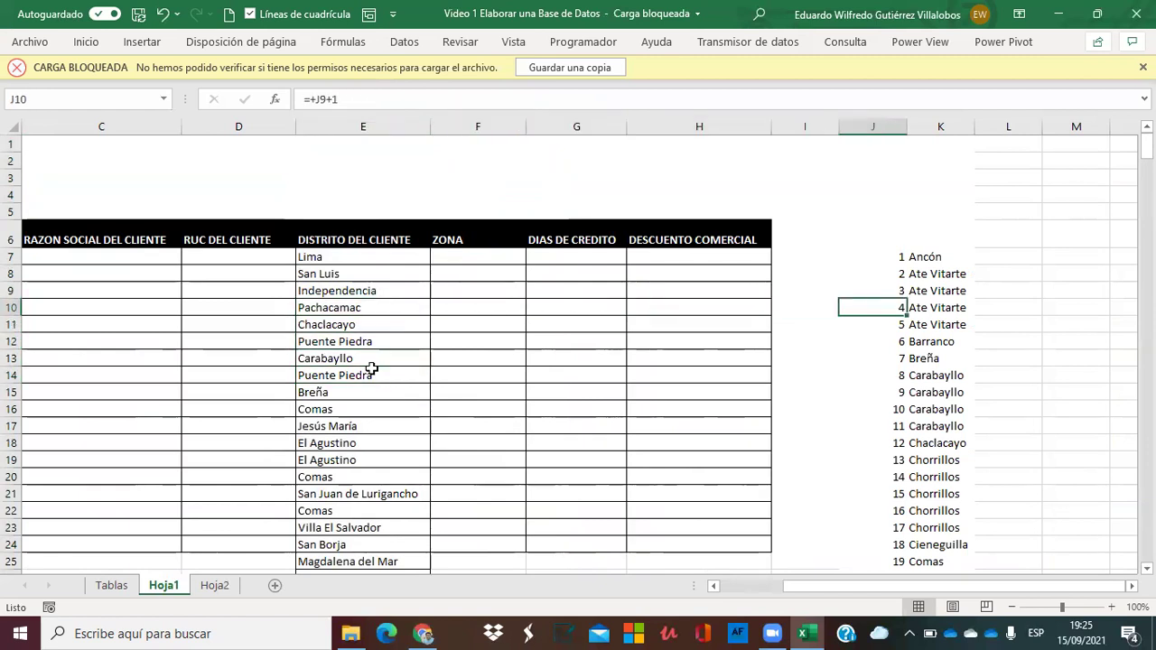
key("Right")
key("Up")
key("Up")
key("Up")
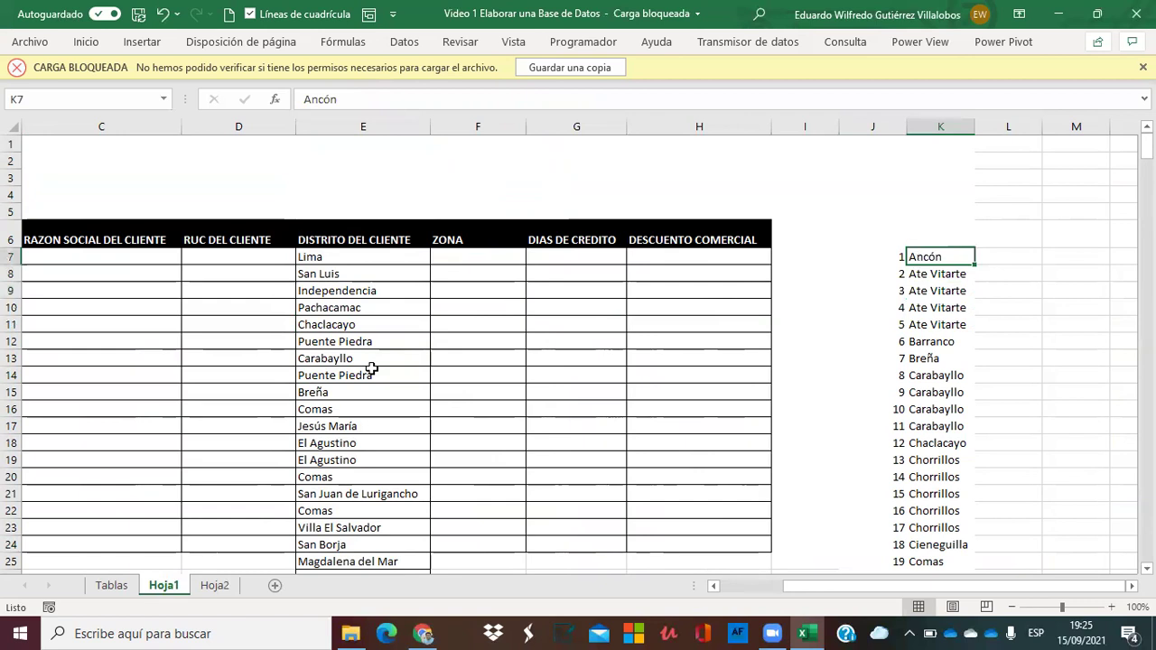
key("Right")
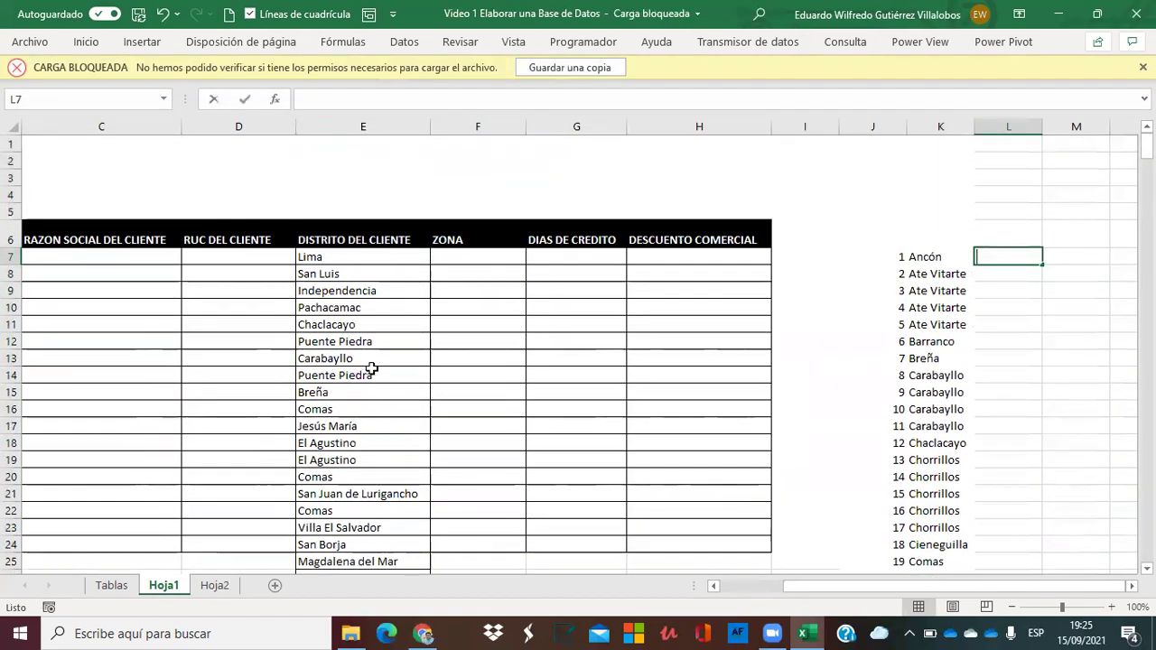
type("NO")
key("BackSpace")
type("orte")
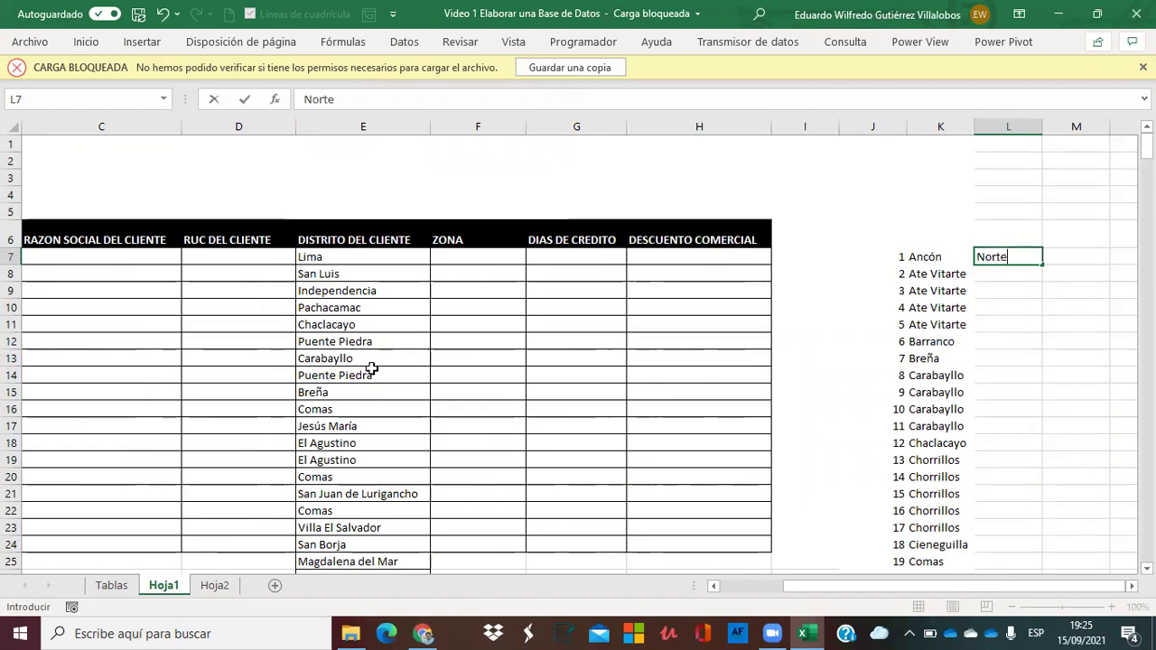
key("Return")
Fill Este for every Ate Vitarte row by copying and pasting it down.
type("Es")
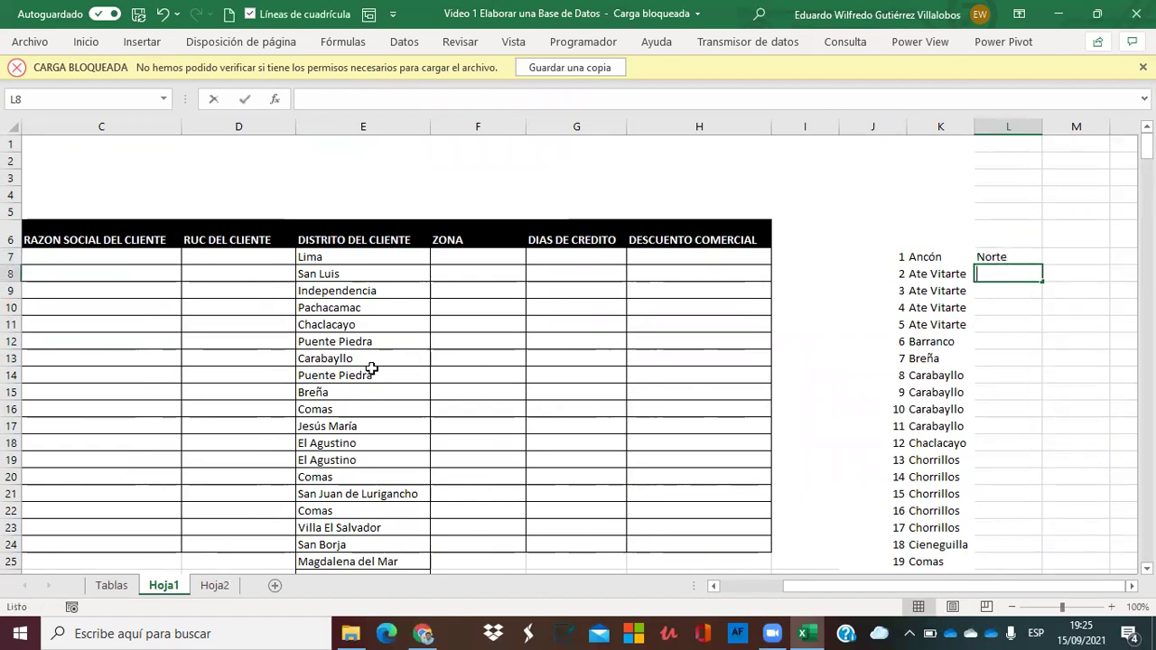
type("te")
key("Return")
key("Up")
key("ctrl+c")
key("shift+Down")
key("shift+Down")
key("shift+Down")
key("ctrl+v")
key("Down")
key("Down")
key("Down")
key("Down")
Assign Sur to Barranco and Centro to Breña.
type("Sur")
key("Return")
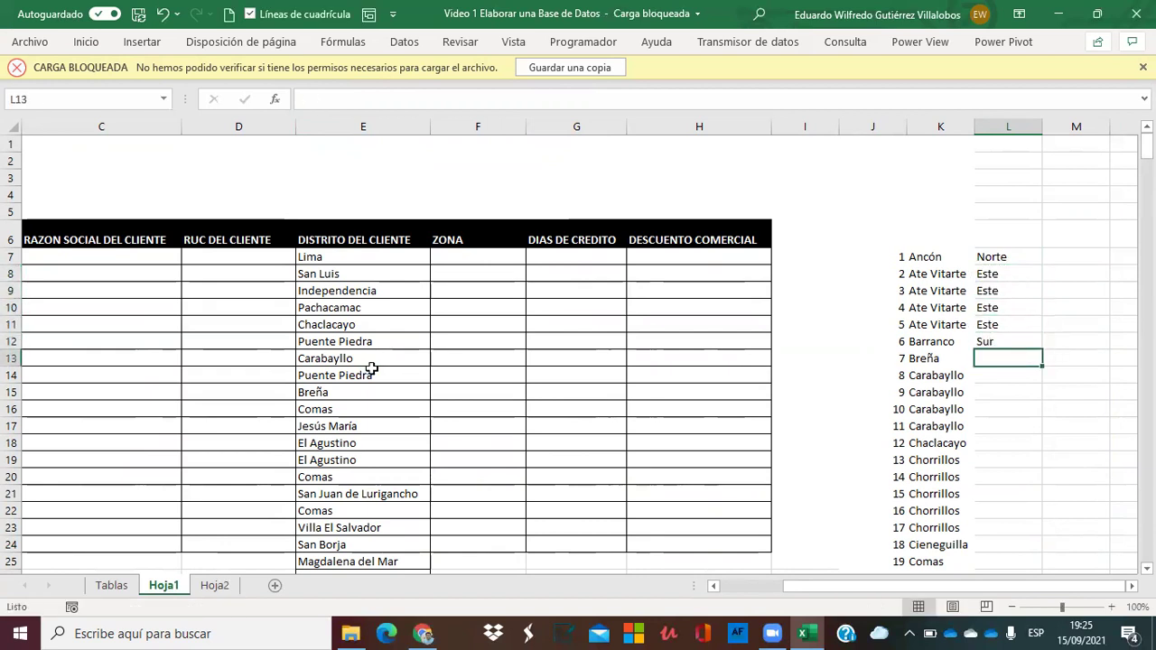
type("e")
key("BackSpace")
key("BackSpace")
type("Centro")
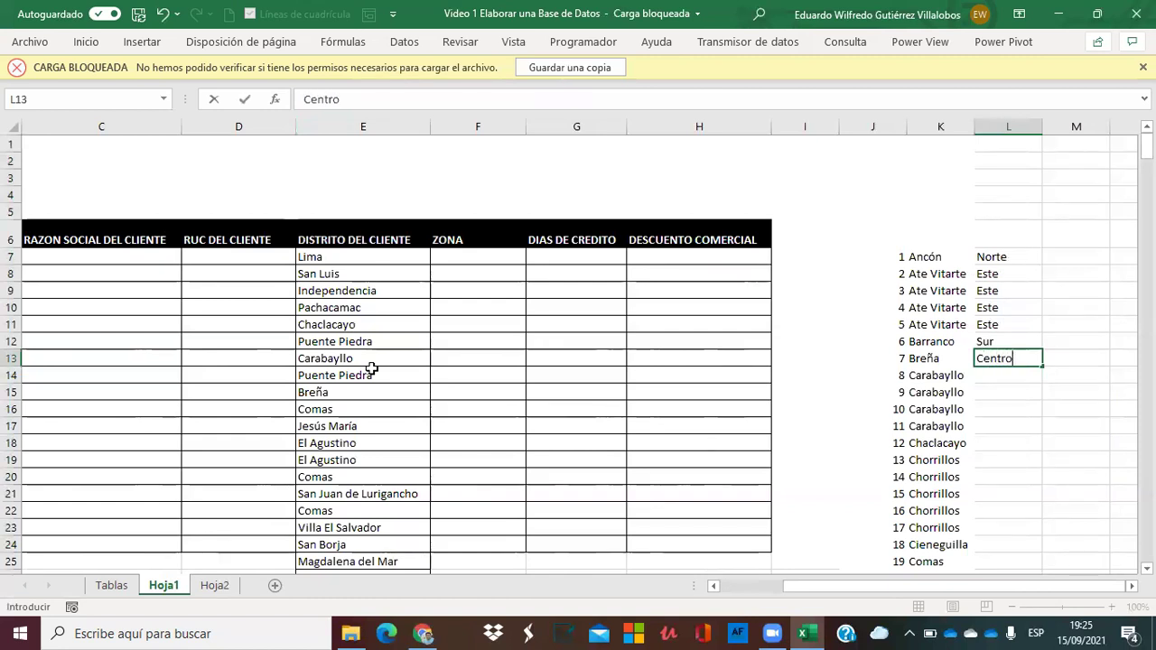
key("Return")
Assign Norte to each of the four Carabayllo rows via AutoComplete.
type("n")
key("Return")
type("n")
key("Return")
type("n")
key("Return")
type("n")
key("Return")
type("e")
Assign Este to Chaclacayo, Sur to the three Chorrillos rows, and Este to Cieneguilla.
key("Return")
type("s")
key("Return")
type("s")
key("Return")
type("s")
key("Return")
type("s")
key("Return")
type("s")
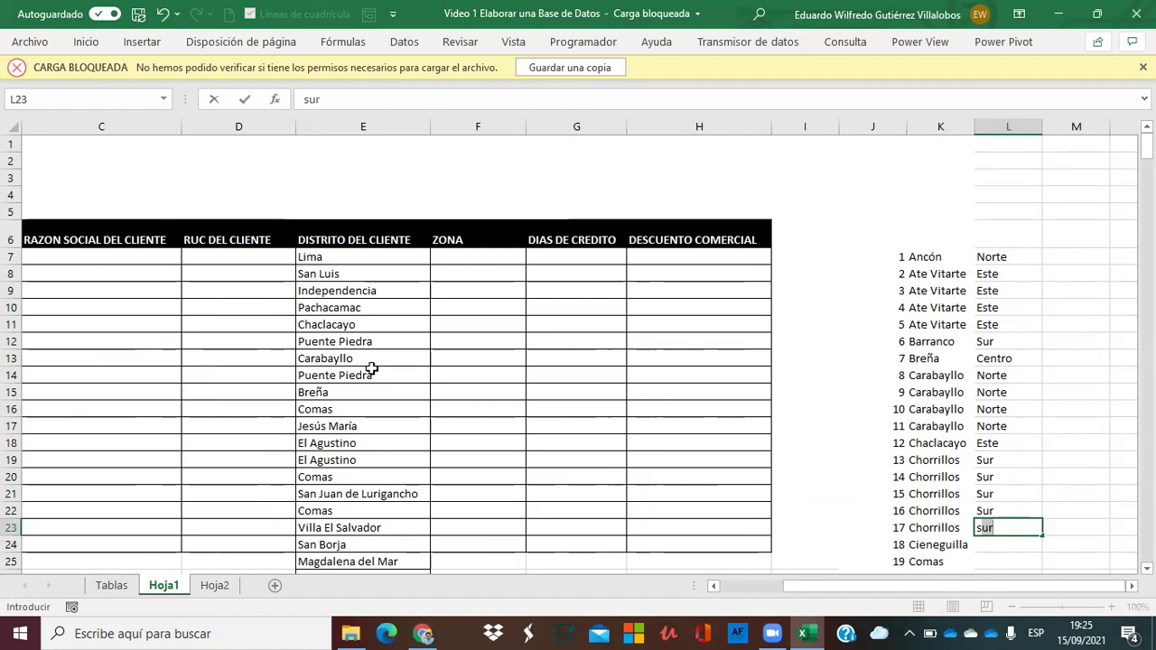
key("Return")
type("e")
key("Return")
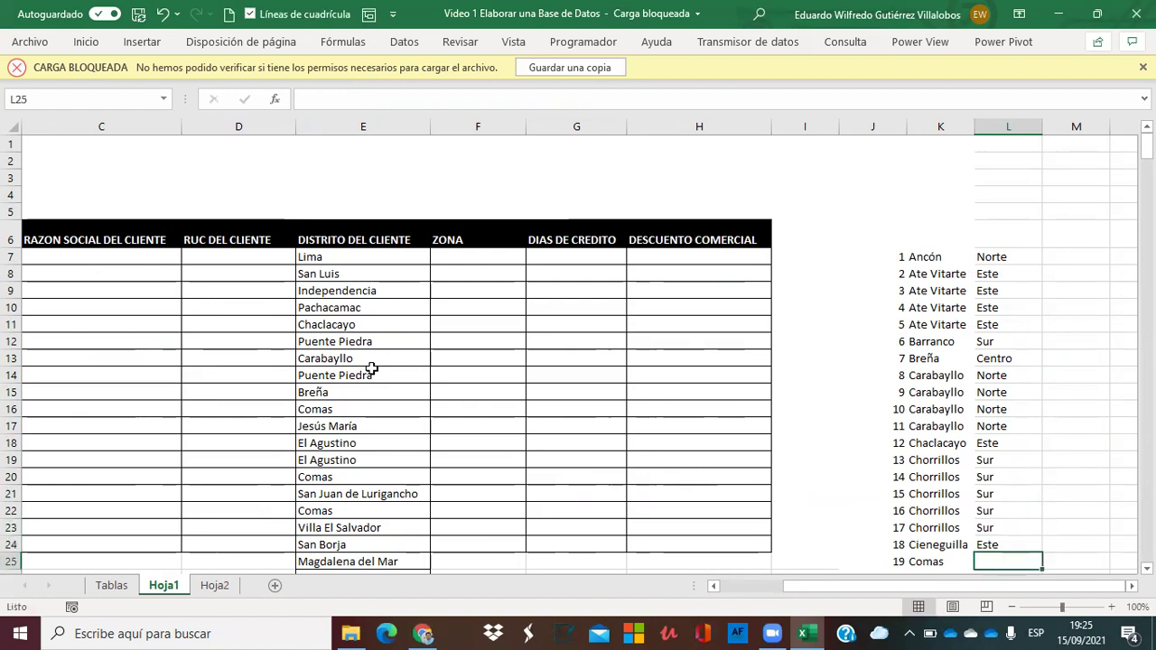
type("n")
key("Return")
Copy Norte down all the Comas rows.
key("Down")
key("Down")
key("Down")
key("Down")
key("Down")
key("Down")
key("Down")
key("Down")
key("Down")
key("Down")
key("Down")
key("Down")
key("Down")
key("Down")
key("Down")
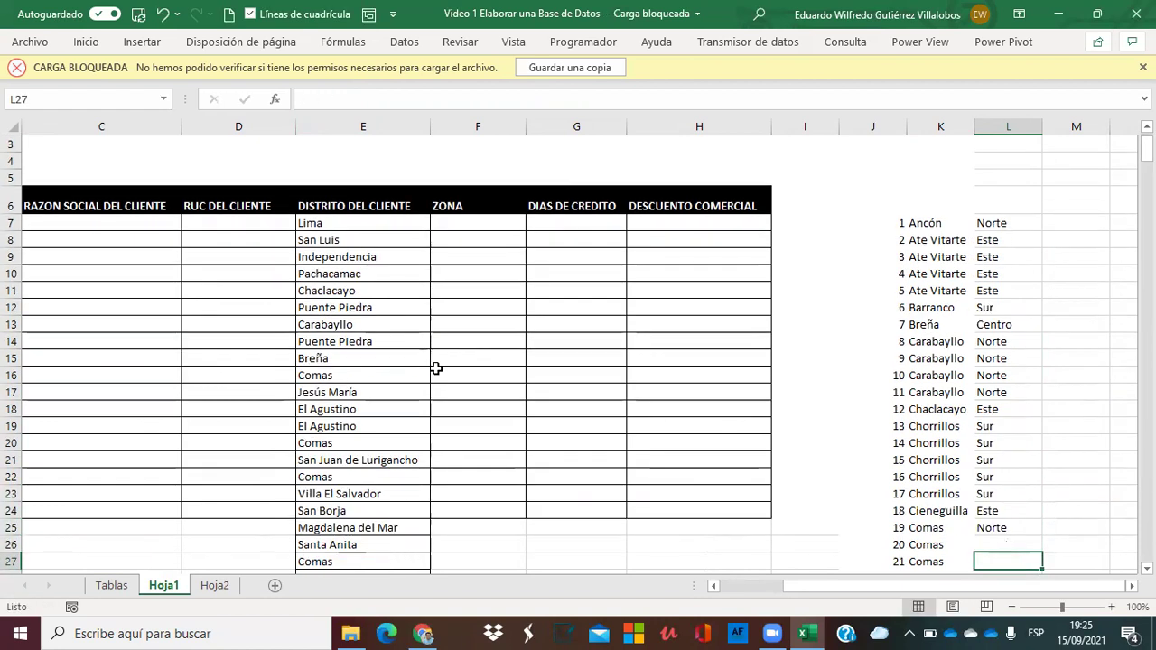
key("Up")
key("Up")
key("Up")
key("Up")
key("Up")
key("Up")
key("Up")
key("Up")
key("Up")
key("Up")
key("Up")
key("Up")
key("Up")
key("Up")
key("Up")
key("Up")
key("Up")
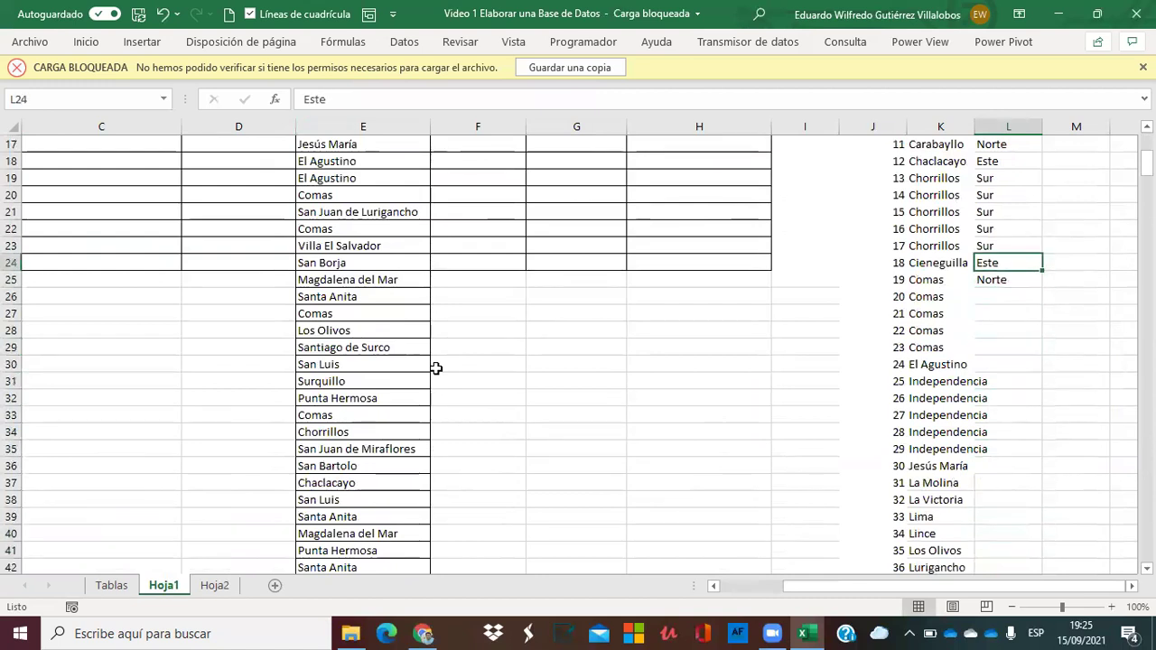
key("Down")
key("ctrl+c")
key("shift+Down")
key("shift+Down")
key("shift+Down")
key("shift+Down")
key("ctrl+v")
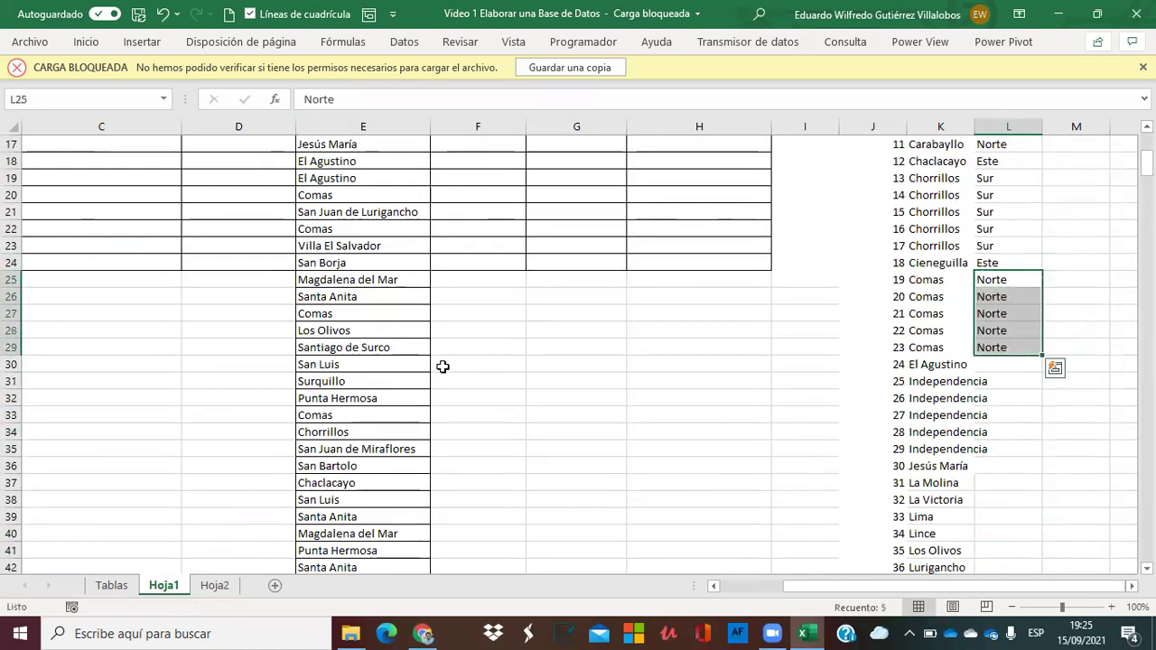
key("Down")
key("Down")
key("Down")
key("Down")
key("Down")
Assign Este to El Agustino and paste Norte into every Independencia row.
type("Este")
key("Return")
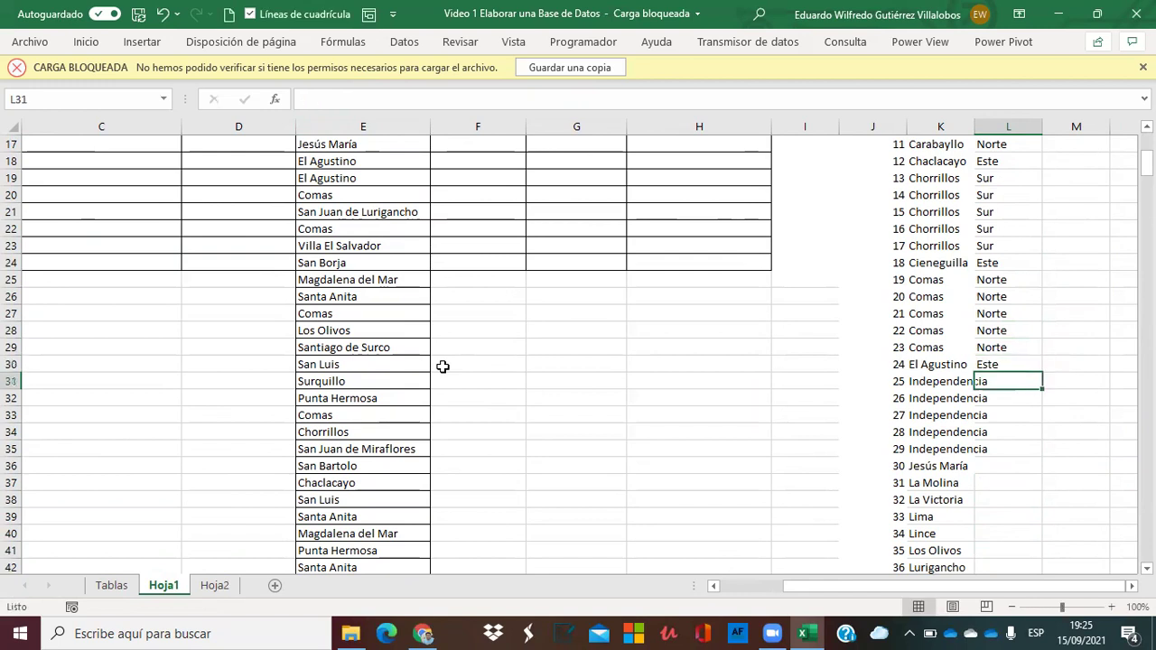
type("norte")
key("Return")
key("Up")
key("ctrl+c")
key("shift+Down")
key("shift+Down")
key("shift+Down")
key("shift+Down")
key("ctrl+v")
key("Down")
key("Down")
key("Down")
key("Down")
key("Down")
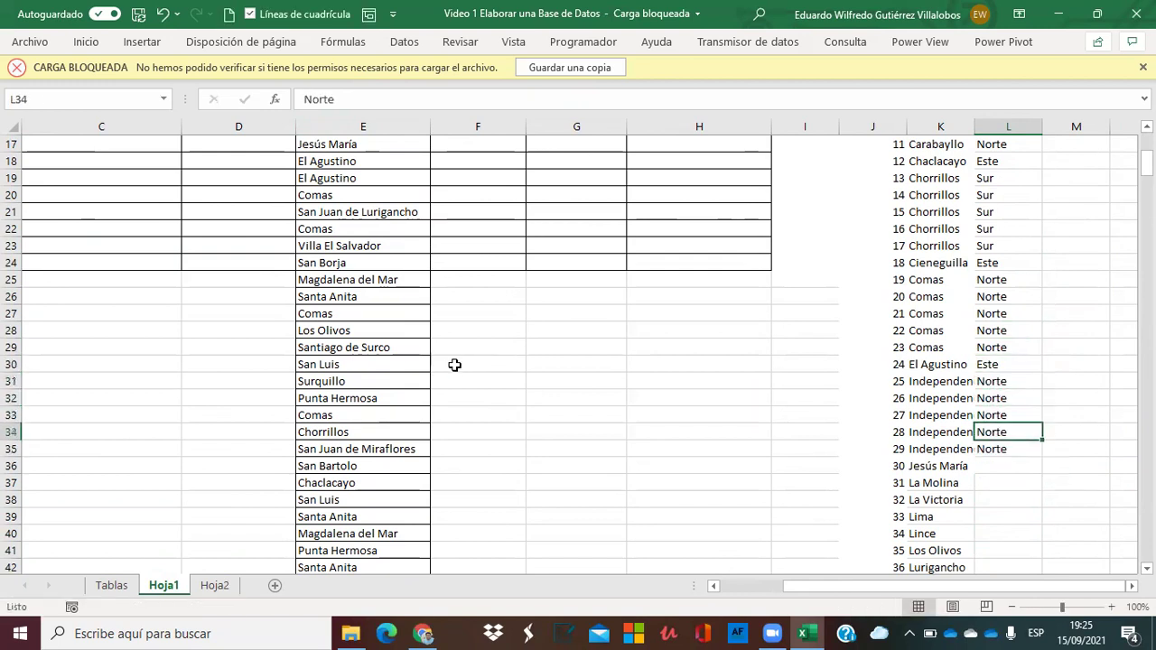
Assign Centro to Jesús María, Este to La Molina, and Centro to La Victoria, Lima, Lince.
type("Centro")
key("Return")
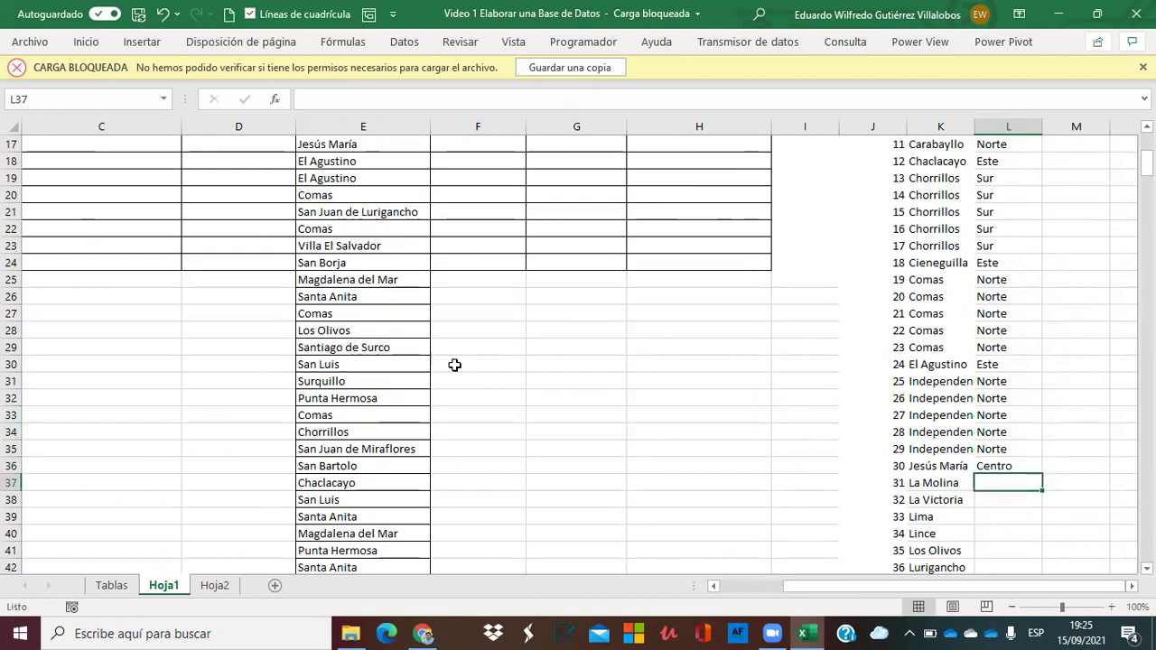
type("Este")
key("Return")
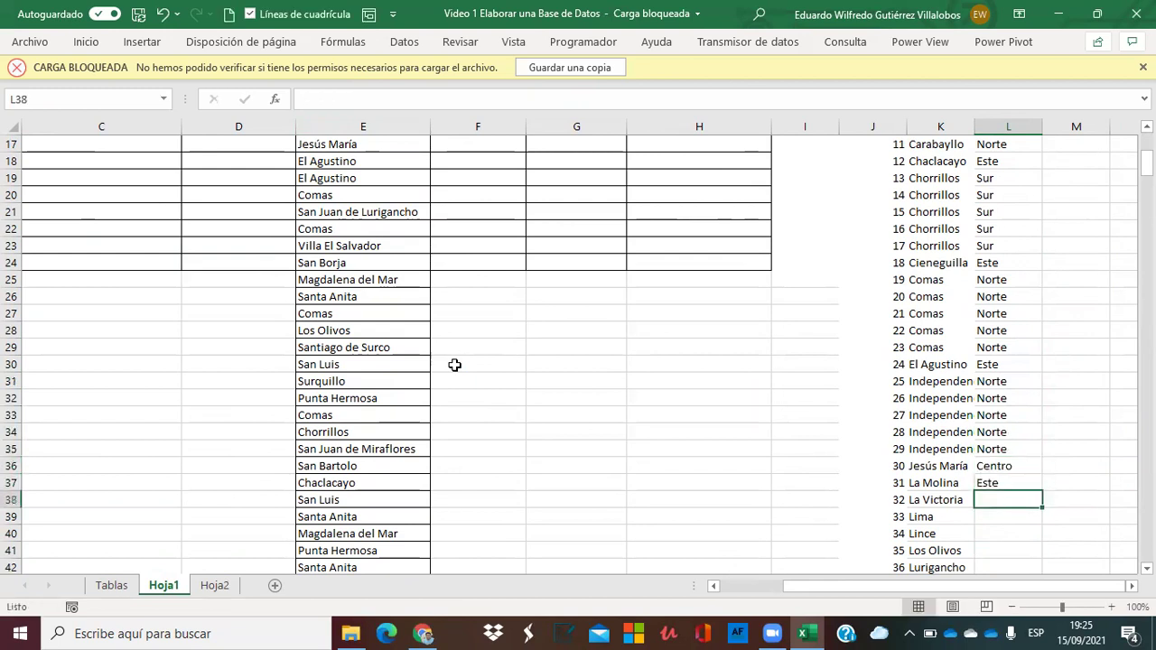
type("Centro")
key("Return")
type("Centro")
key("Return")
type("Centro")
key("Return")
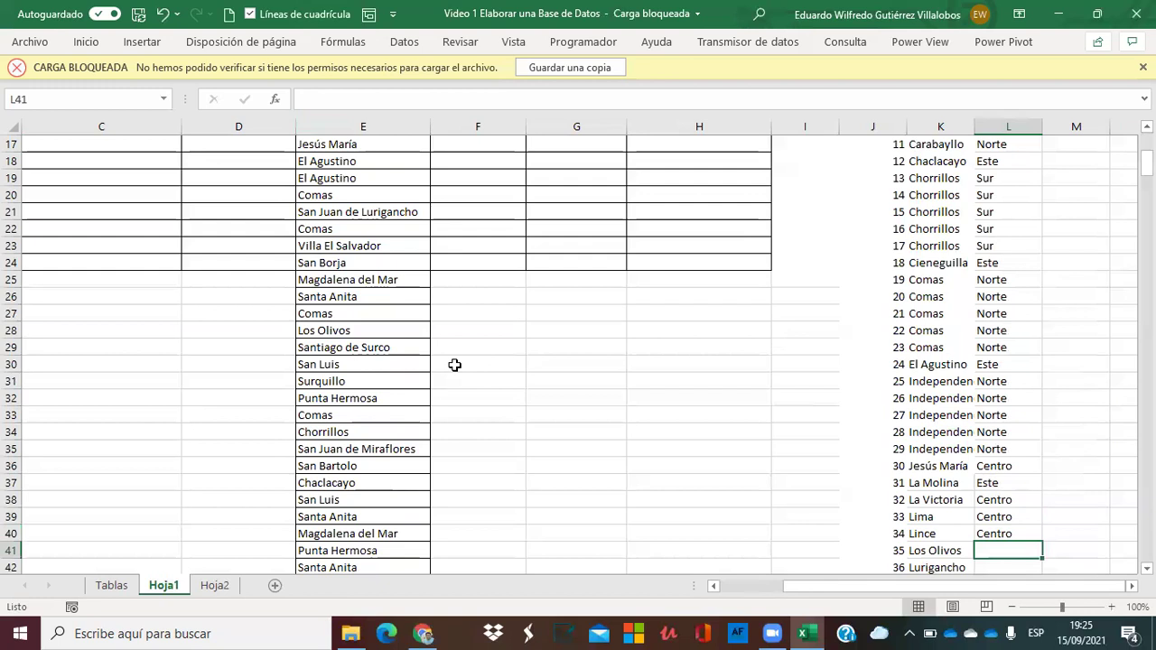
Assign Norte to Los Olivos, Este to Lurigancho, and Sur to the three Lurín rows.
type("norte")
key("Return")
key("Down")
key("Down")
key("Down")
key("Down")
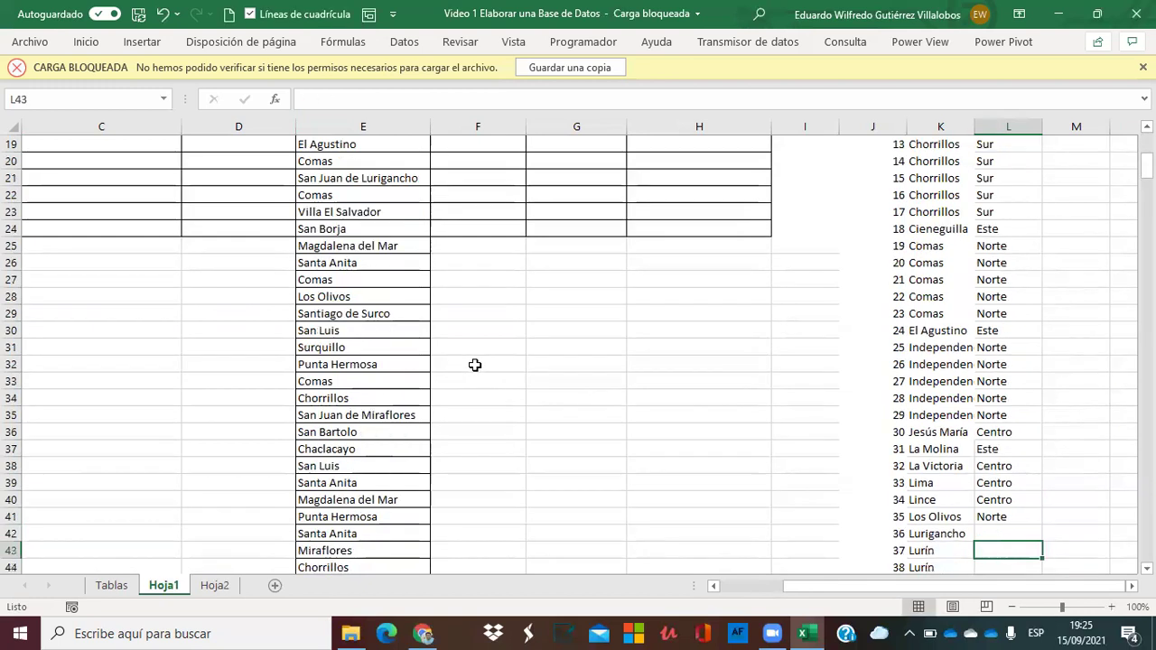
key("Up")
key("Up")
key("Up")
key("Up")
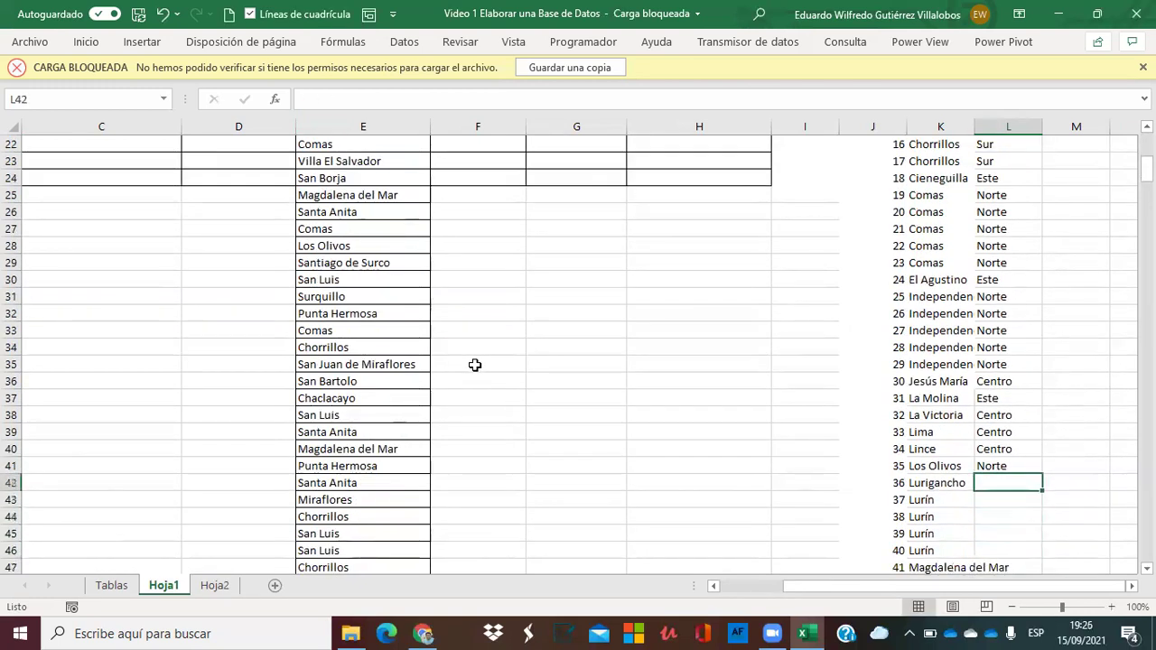
type("este")
key("Return")
type("sur")
key("Return")
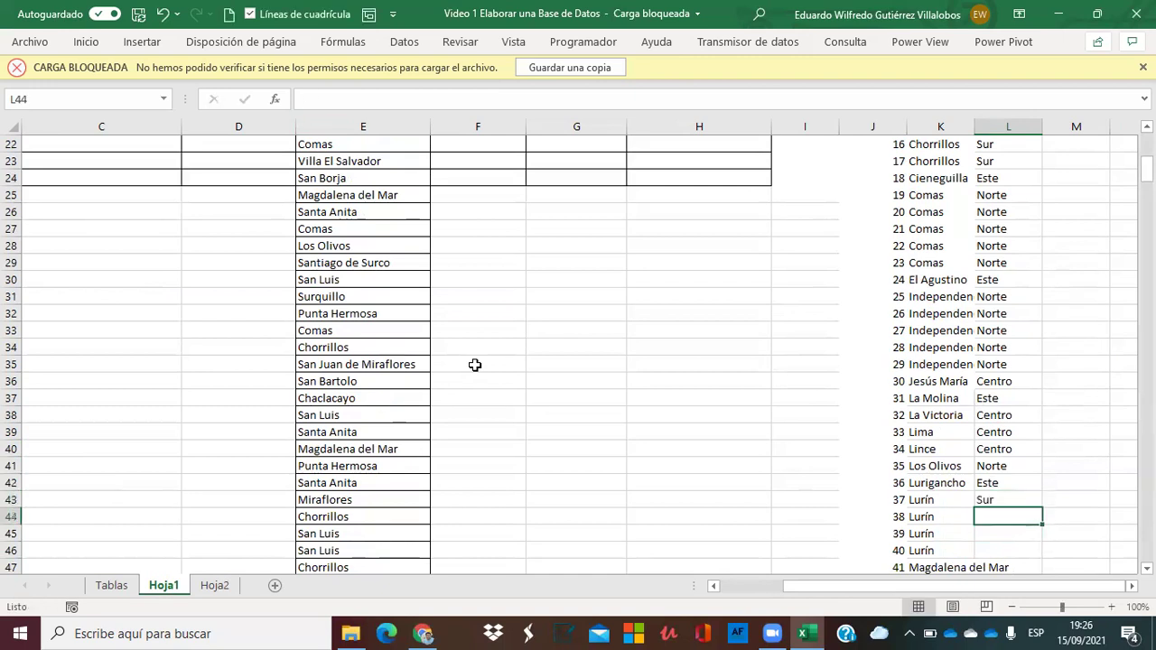
type("sur")
key("Return")
type("sur")
key("Return")
type("sur")
key("Return")
key("Return")
Assign Centro to Magdalena del Mar and Miraflores, Sur to Pachacamac and Pucusana, Centro to Pueblo Libre.
key("Up")
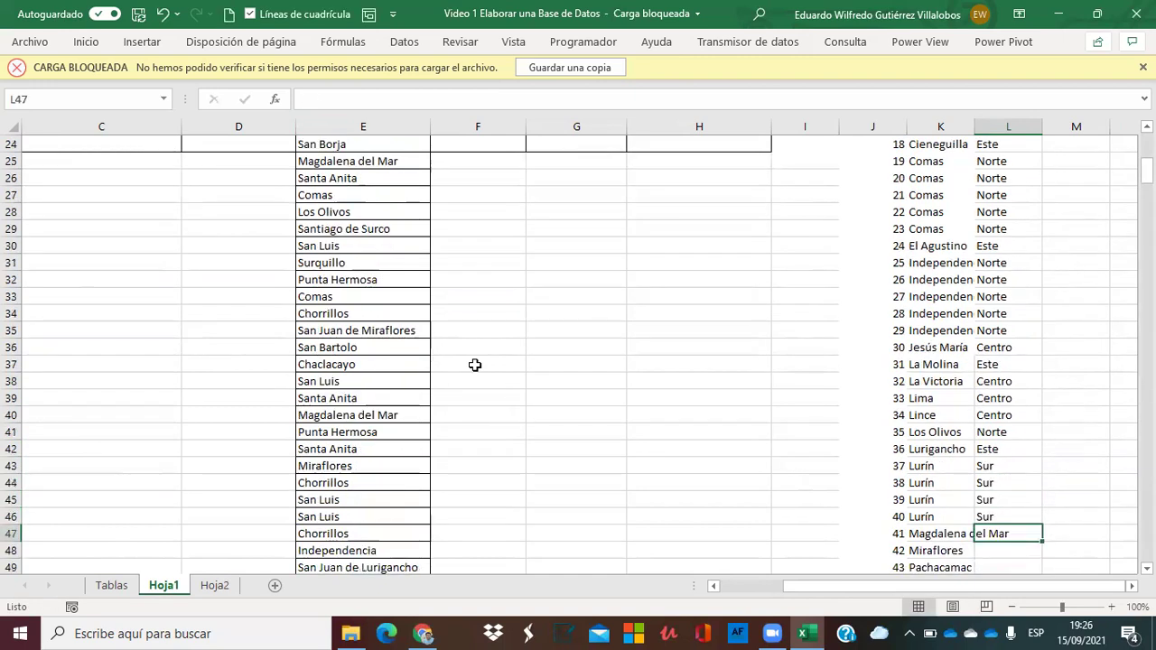
type("centro")
key("Return")
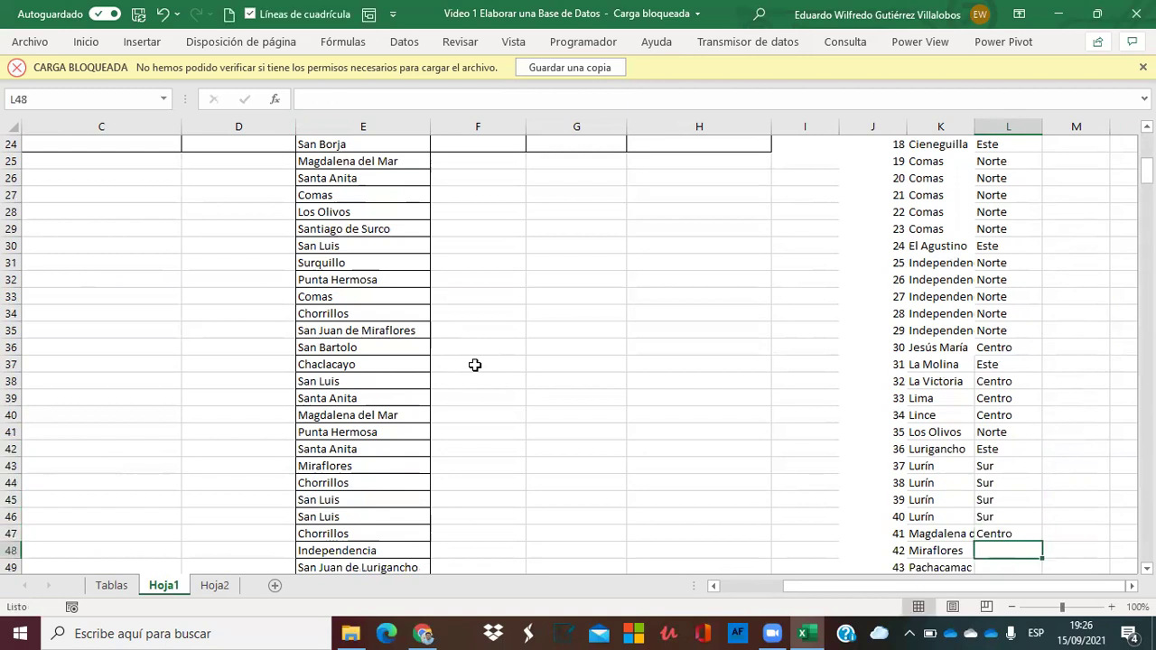
type("centro")
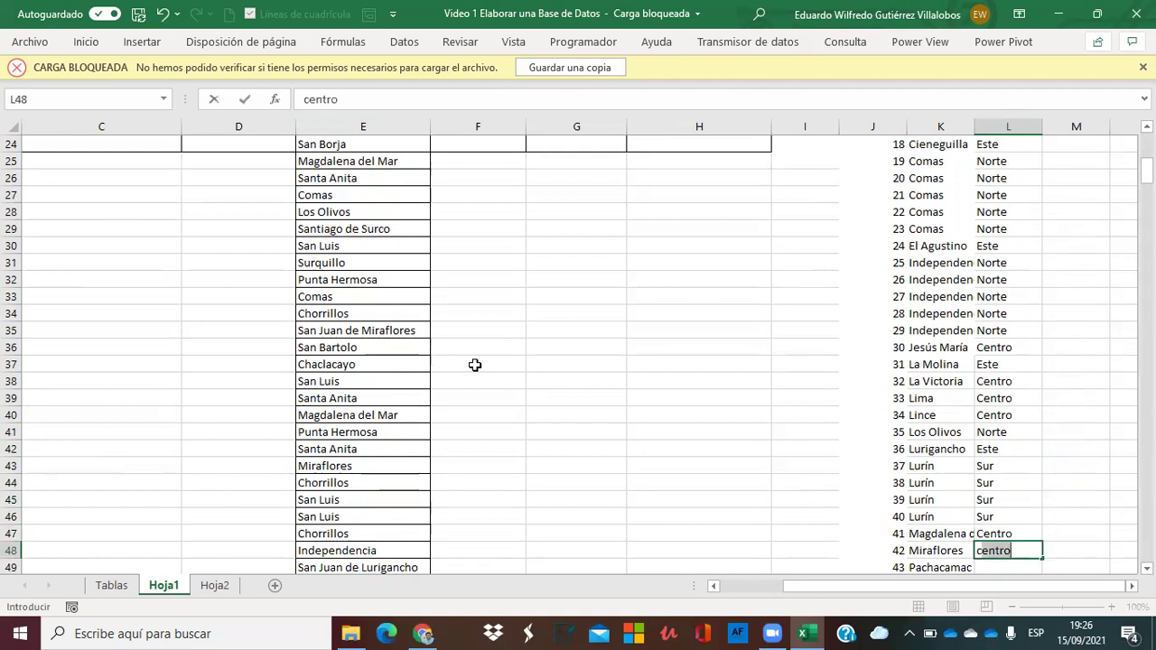
key("Return")
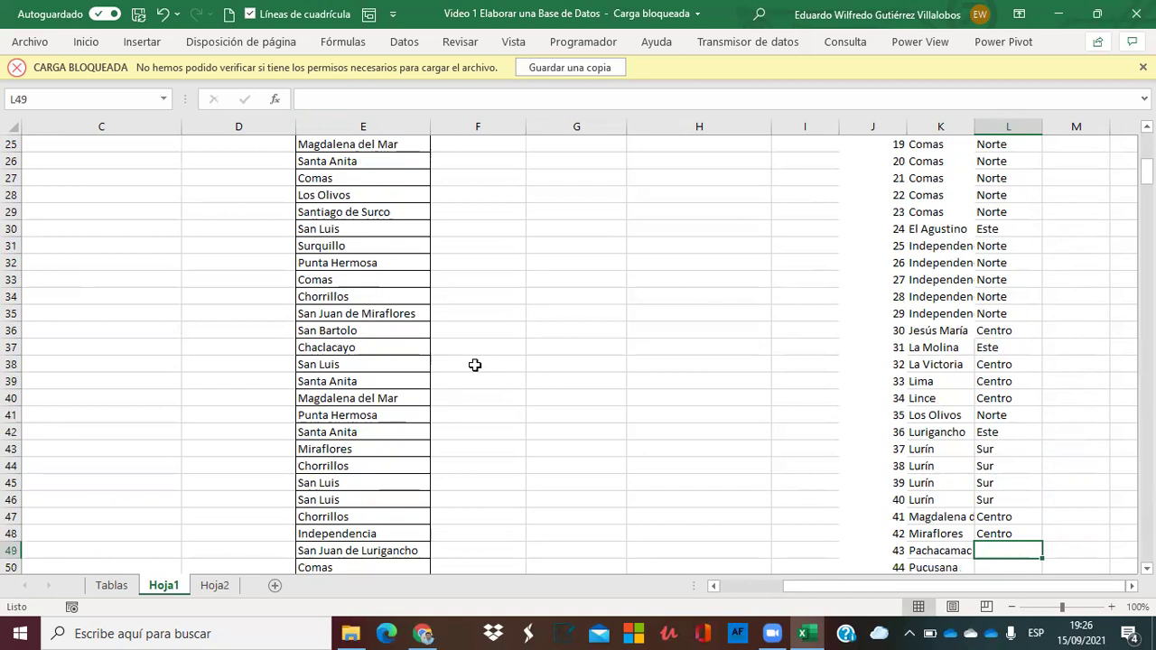
type("sur")
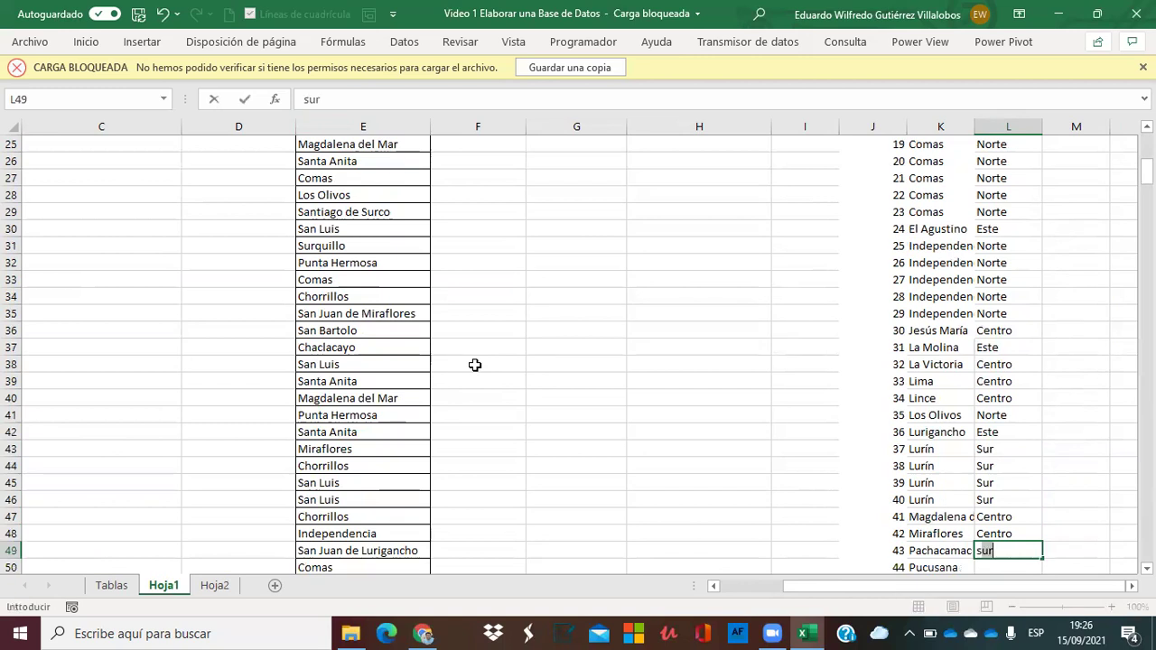
key("Return")
type("s")
key("Return")
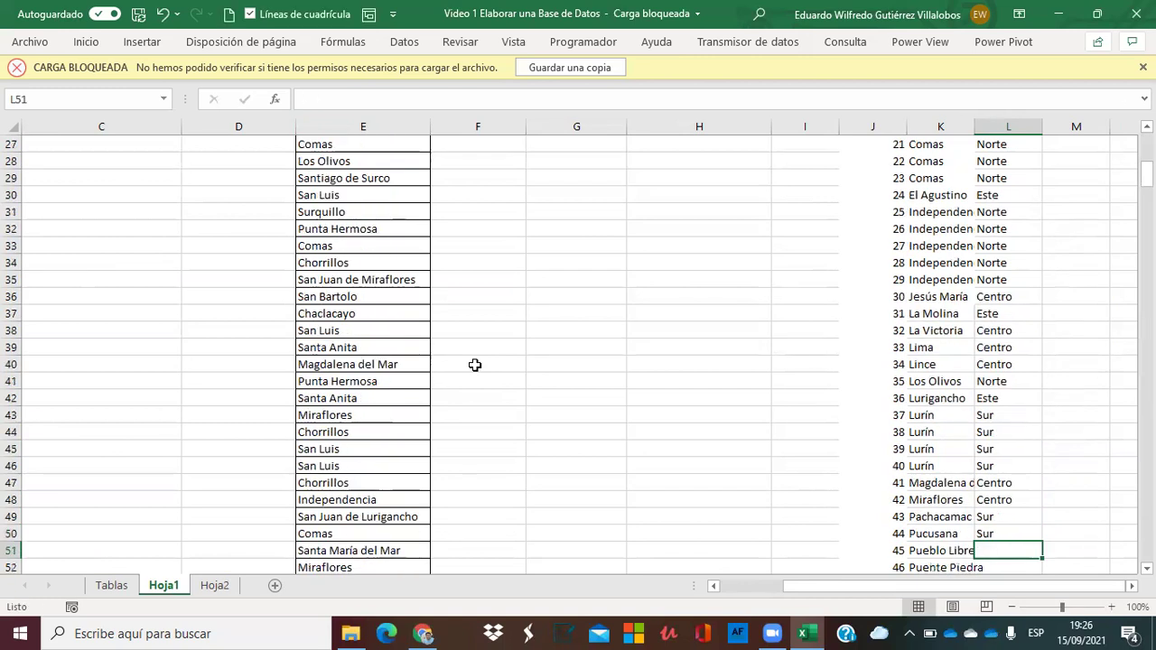
type("c")
key("Return")
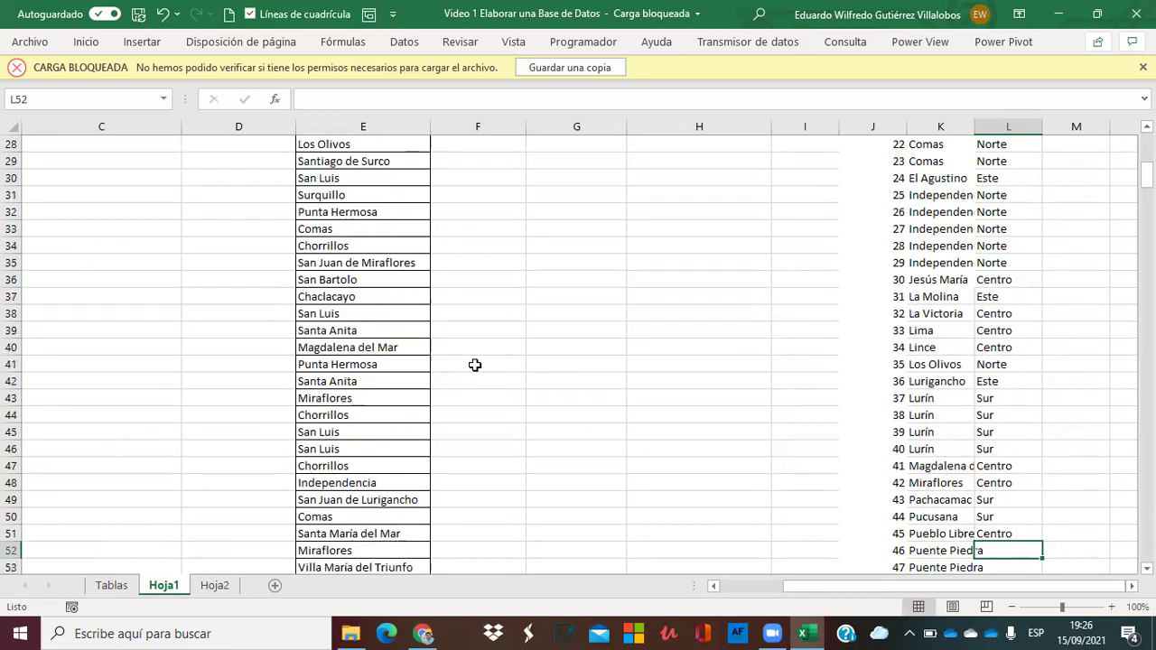
Fill Norte into every Puente Piedra row by copying and pasting it down.
type("norte")
key("Return")
key("Up")
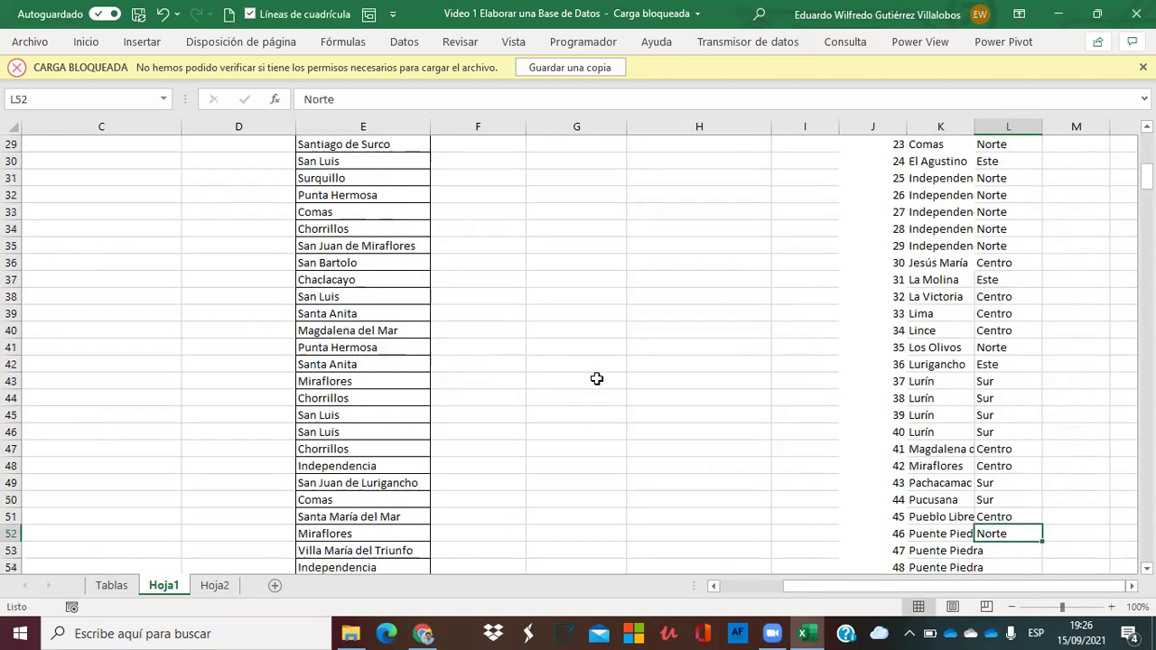
key("shift+Down")
key("ctrl+c")
key("shift+Down")
key("shift+Down")
key("shift+Down")
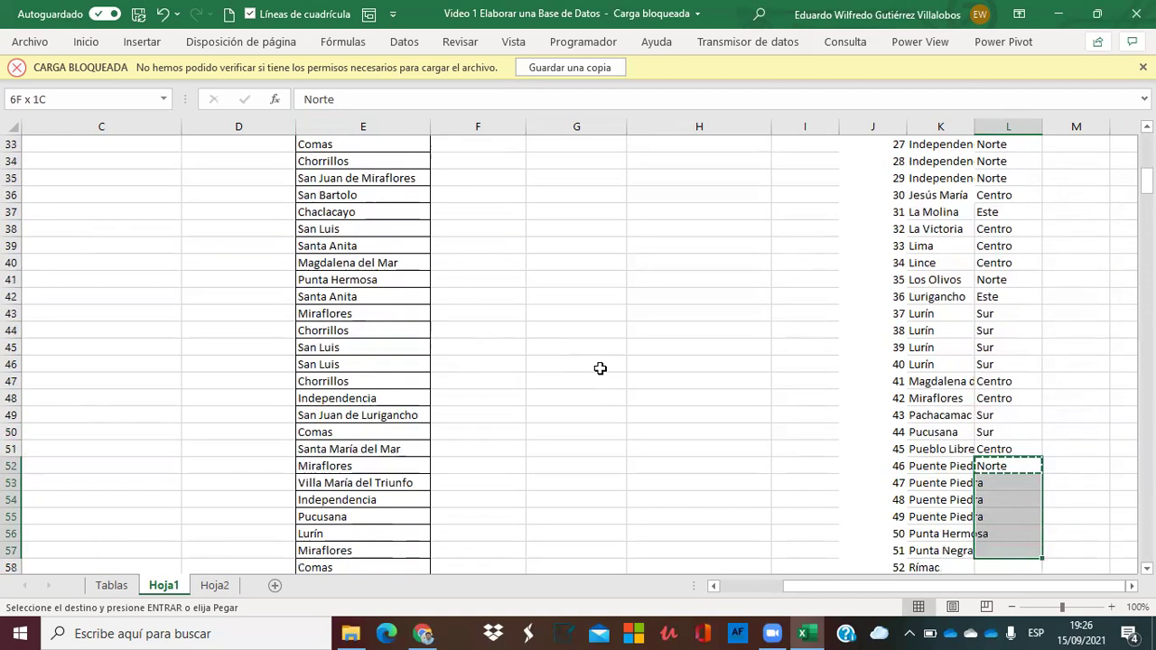
key("shift+Up")
key("Return")
key("Down")
key("Down")
key("Down")
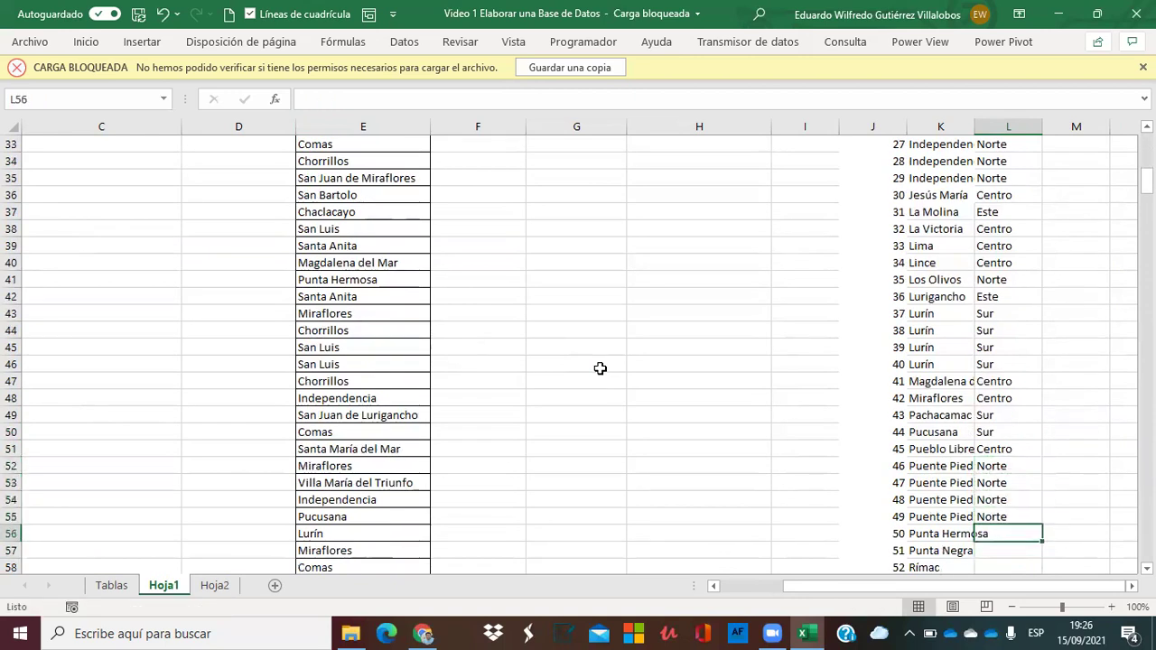
Assign Sur to Punta Hermosa and Punta Negra, Centro to Rímac, and Sur to San Bartolo.
type("s")
key("Return")
type("s")
key("Return")
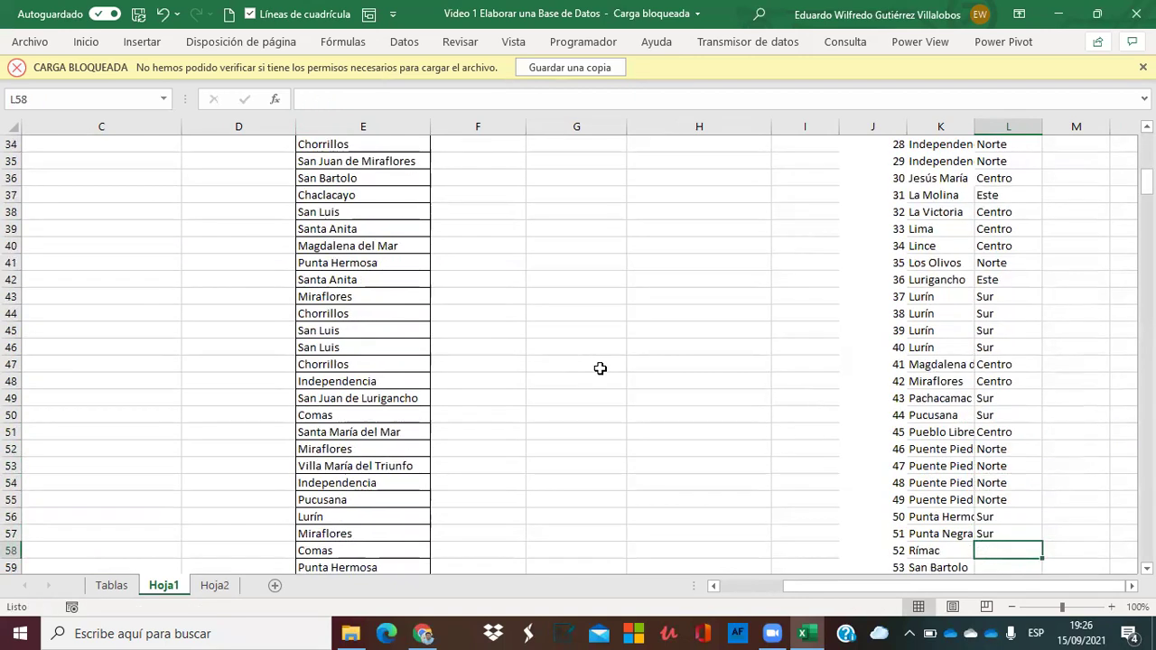
type("centro")
key("Return")
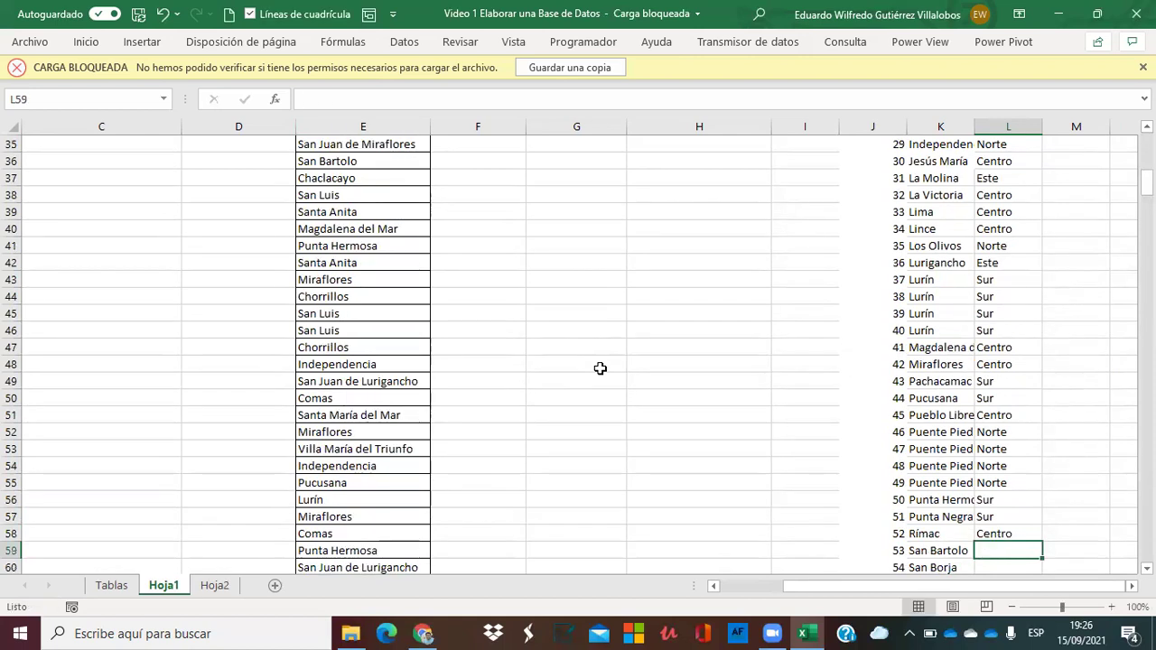
type("sur")
key("Return")
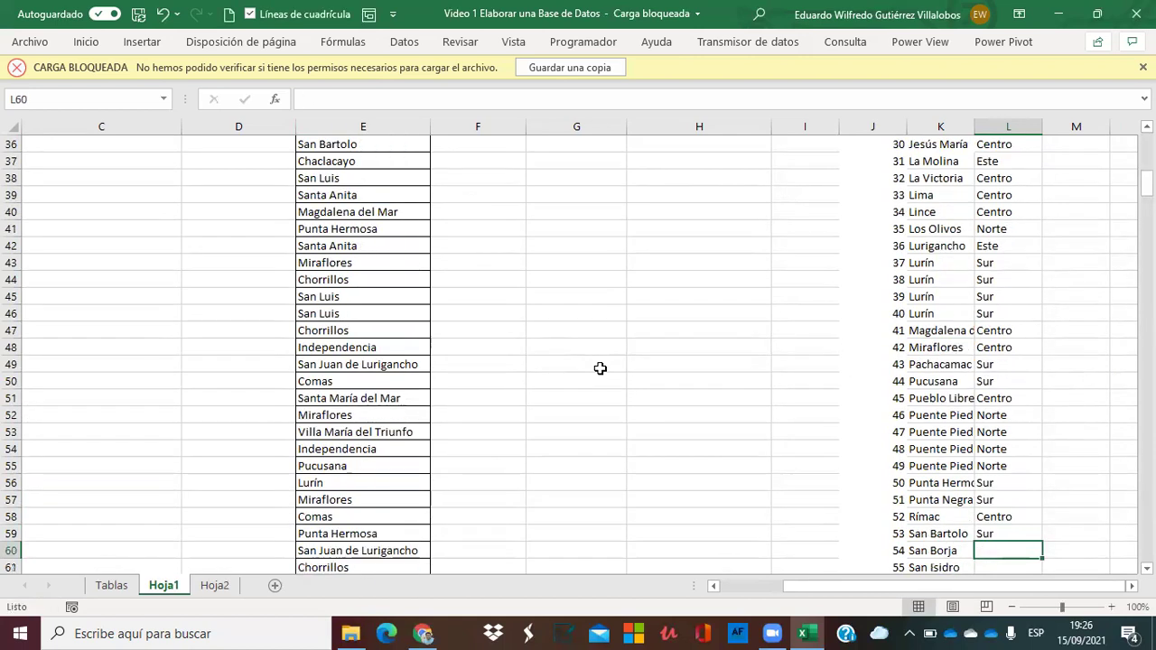
Assign Centro to San Borja and San Isidro, and Este to the first San Juan de Lurigancho.
type("c")
key("Return")
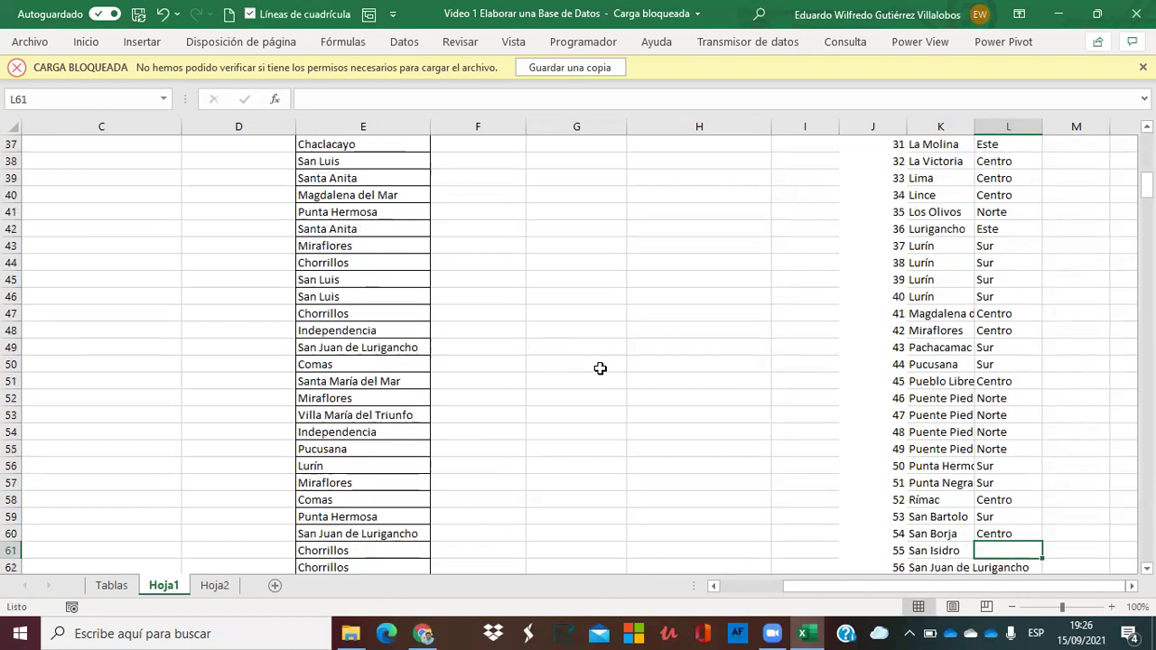
key("Return")
key("Up")
type("c")
key("Return")
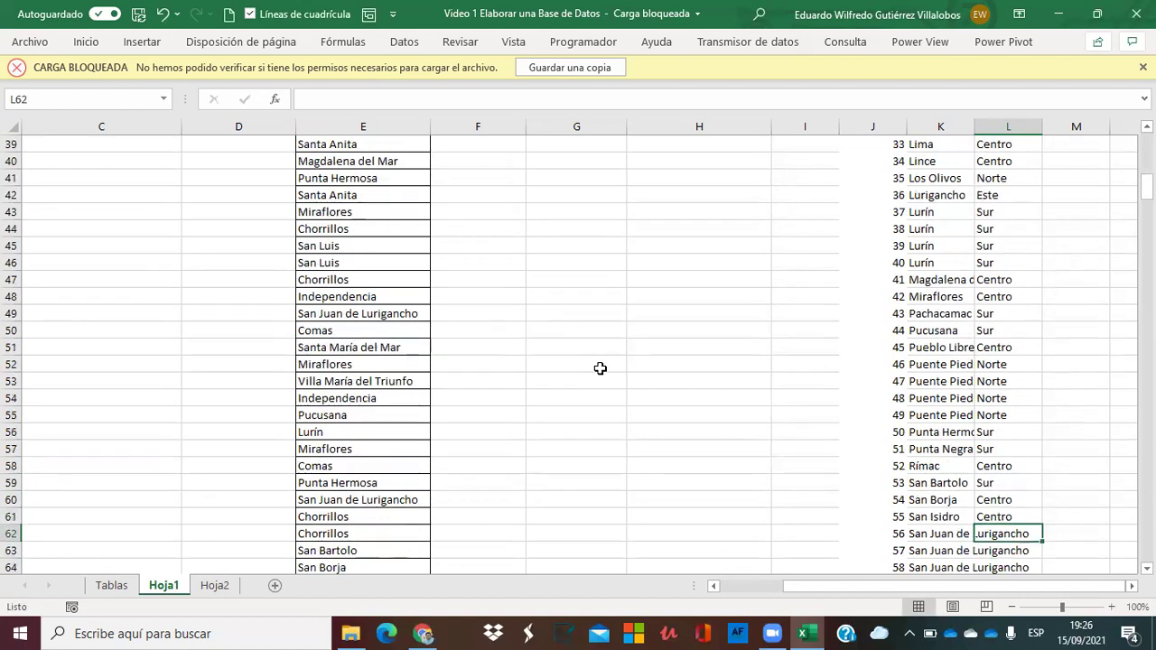
type("e")
key("Return")
key("Up")
Copy Este into all four San Juan de Lurigancho zone cells.
key("ctrl+c")
key("shift+Down")
key("shift+Down")
key("shift+Down")
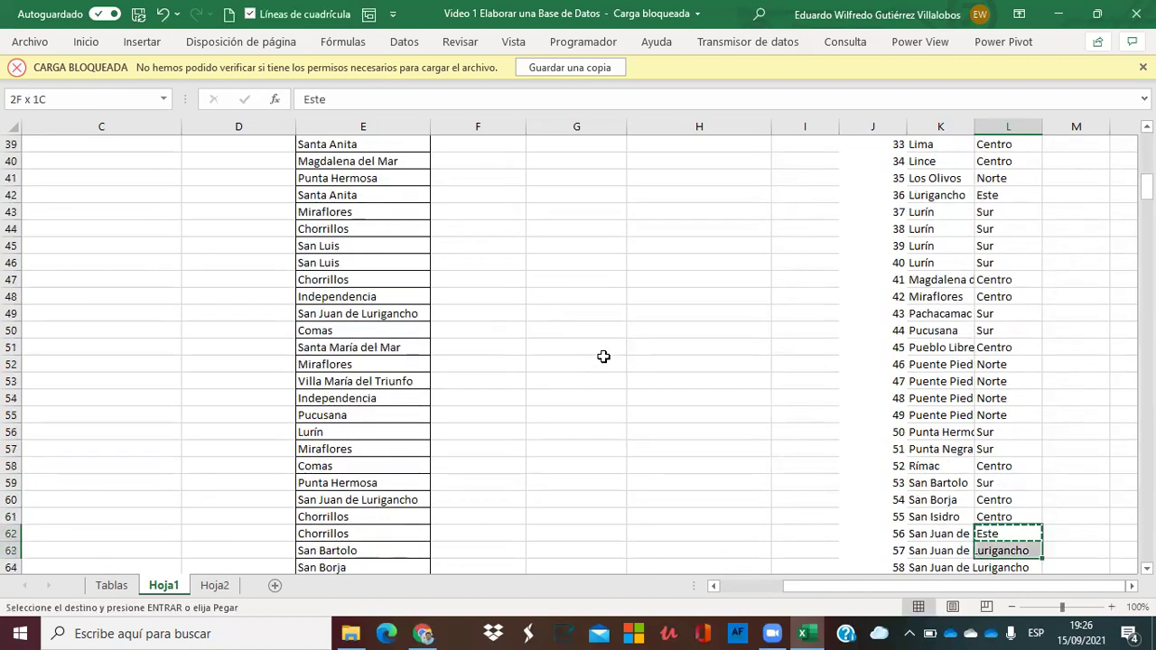
key("shift+Down")
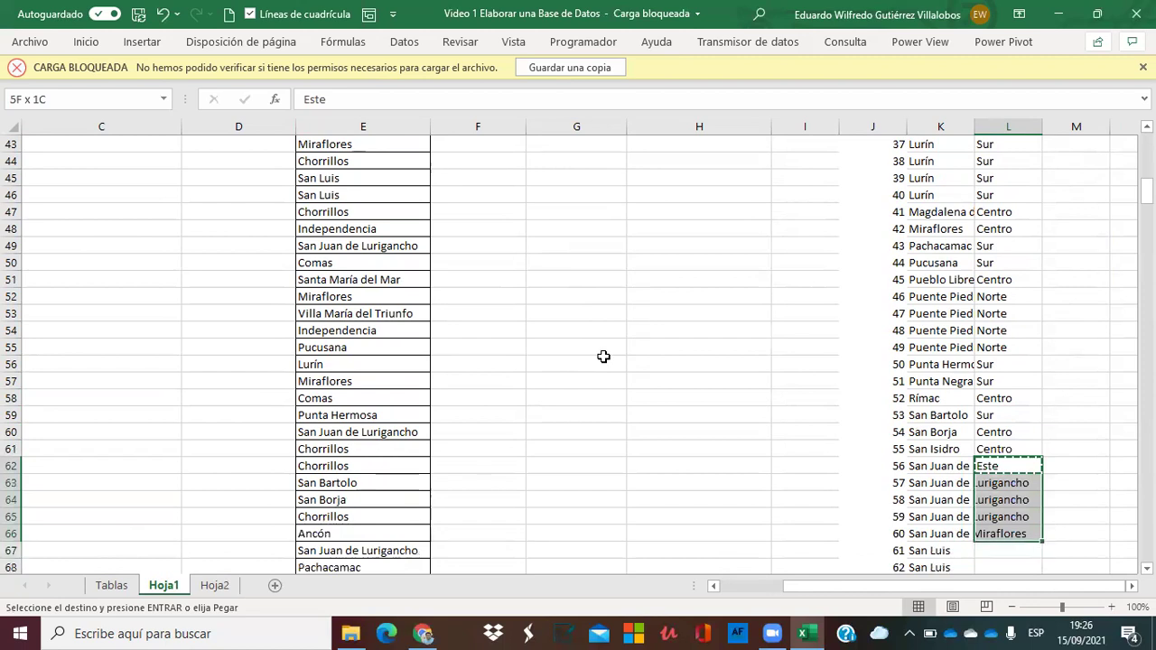
key("shift+Up")
key("Return")
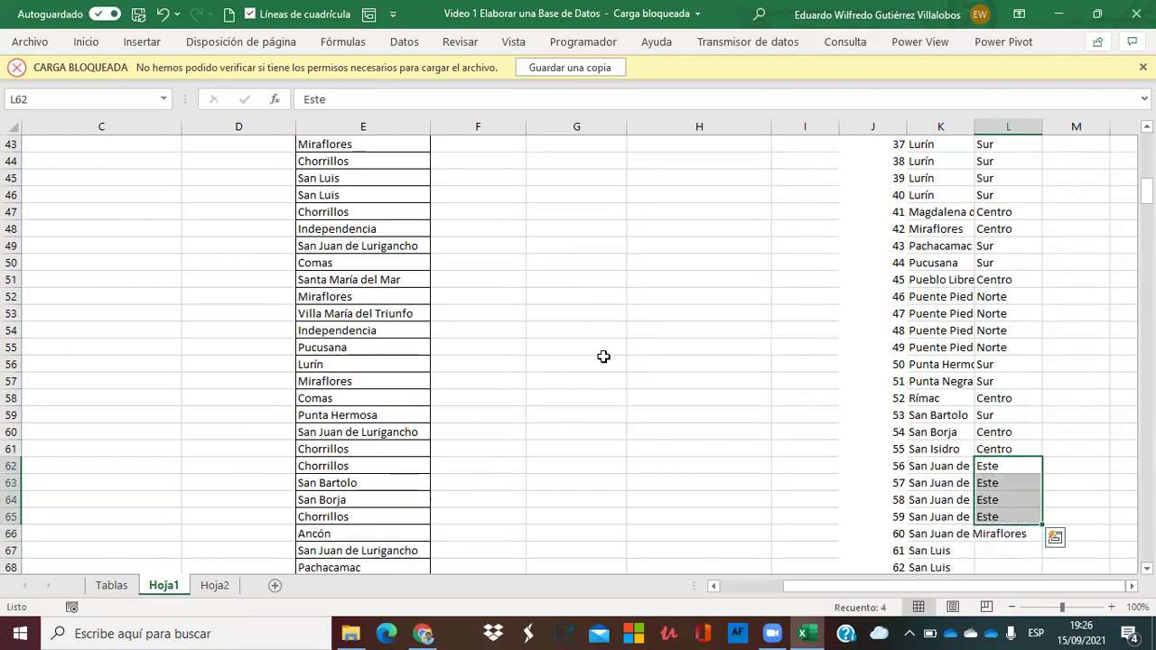
Enter Sur for San Juan de Miraflores and Este for the four San Luis rows.
key("Down")
key("Down")
key("Down")
key("Down")
type("Sur")
key("Return")
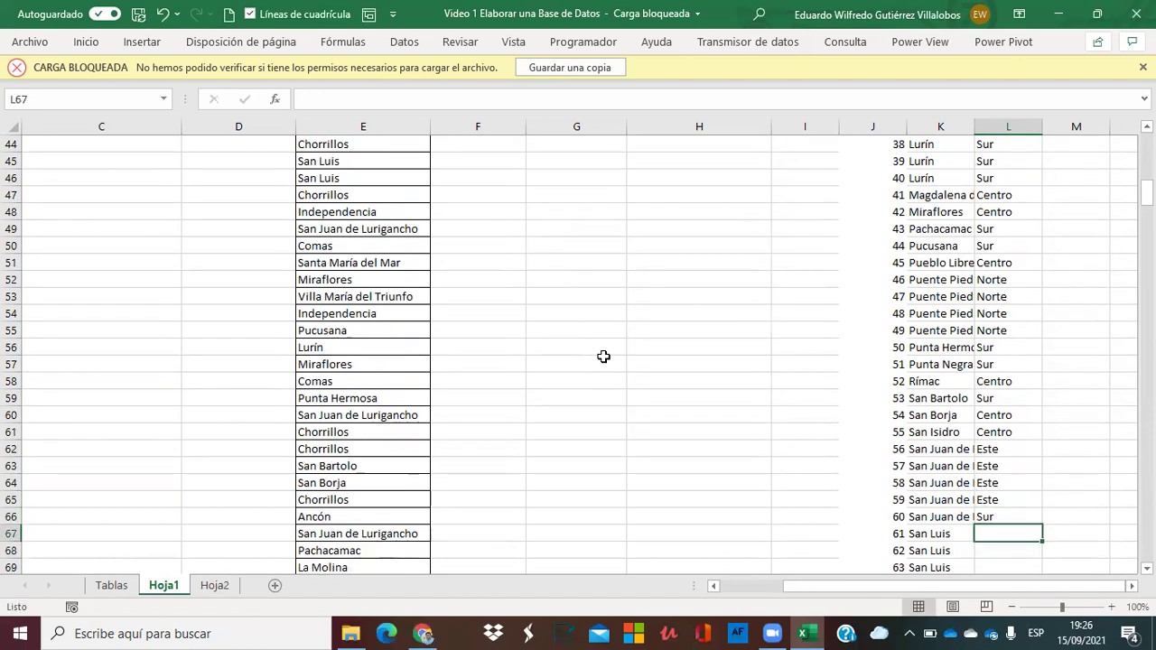
type("e")
key("Return")
type("e")
key("Return")
type("e")
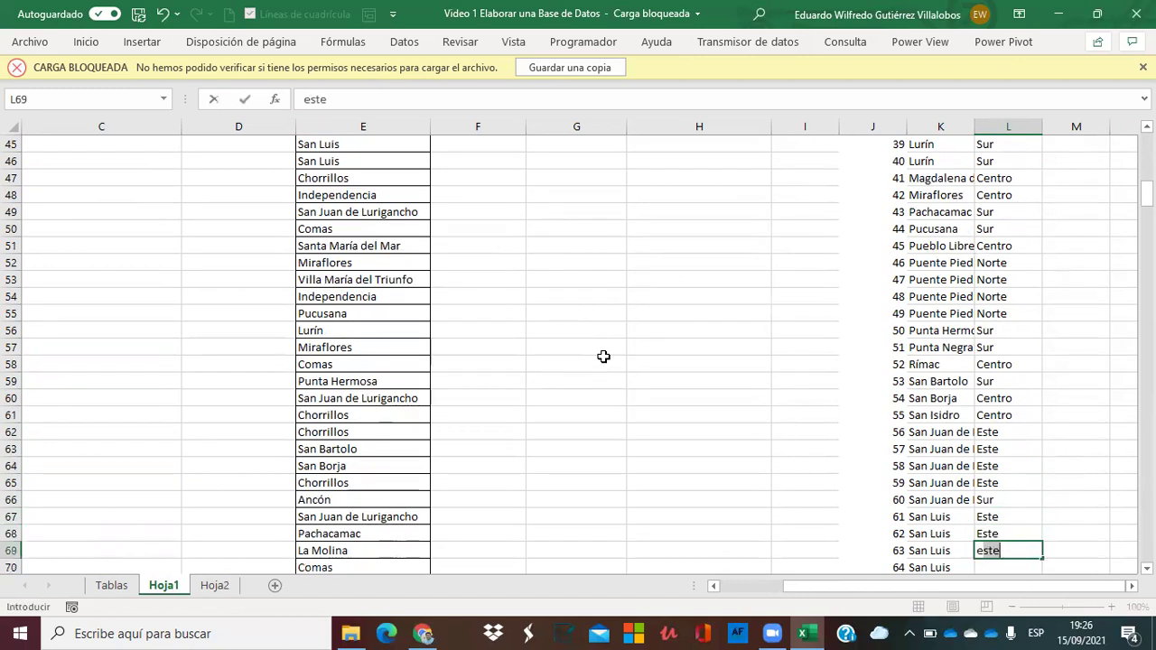
key("Return")
type("e")
key("Return")
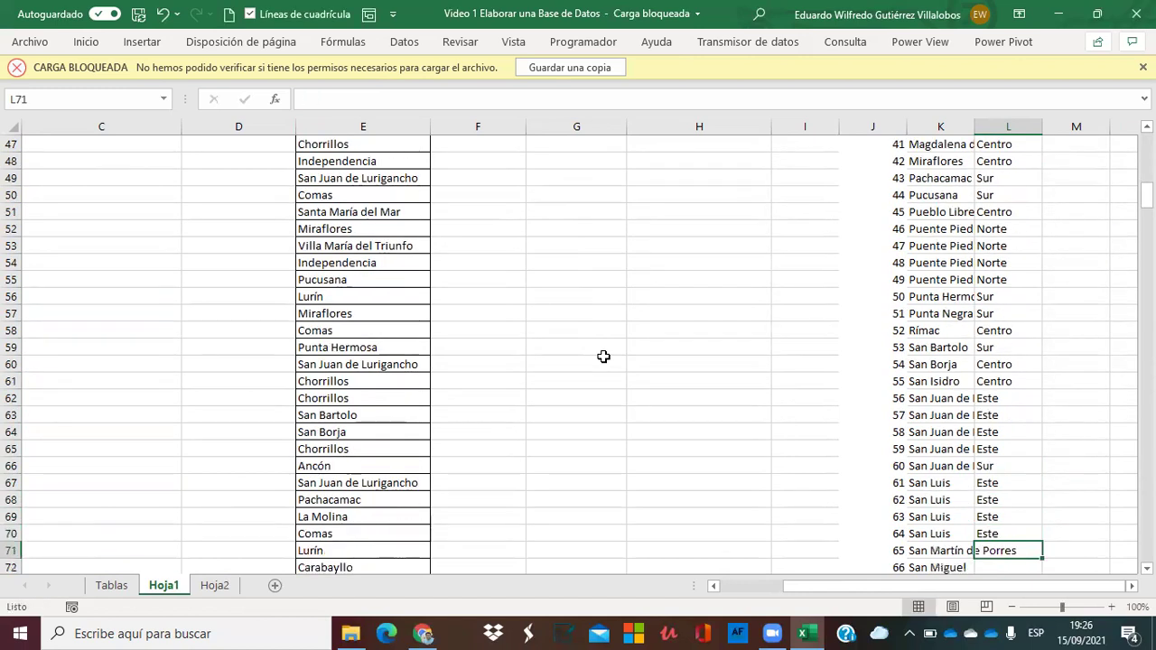
Assign Norte to San Martín de Porres, Centro to San Miguel, Este to Santa Anita rows.
type("n")
key("Return")
type("n")
key("BackSpace")
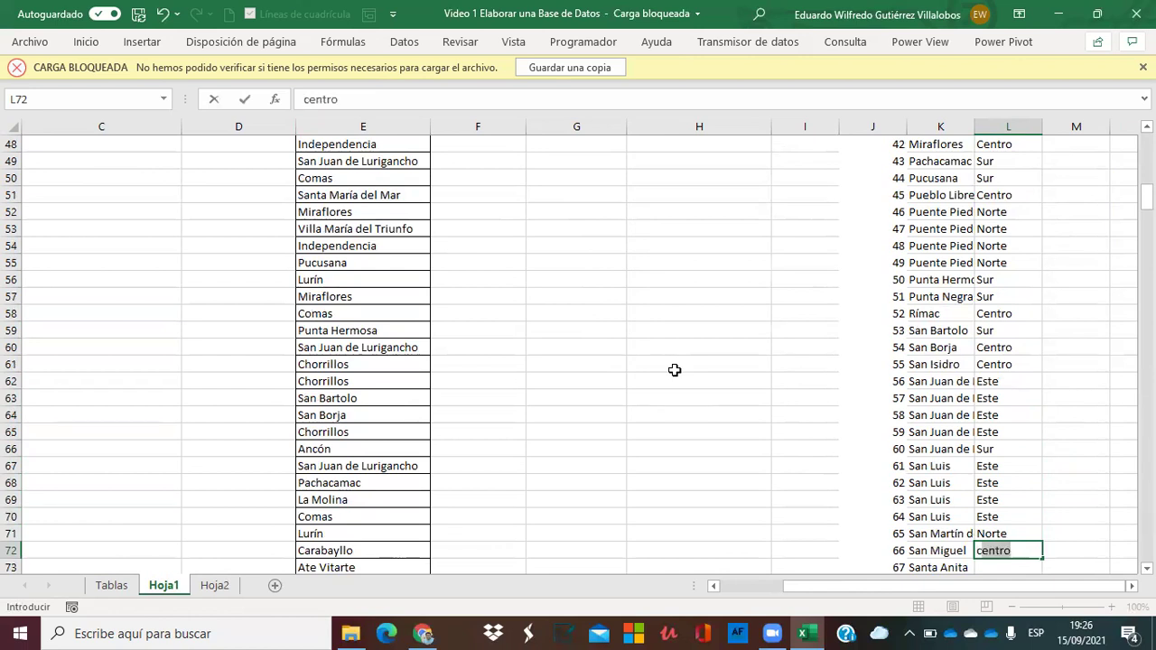
key("Return")
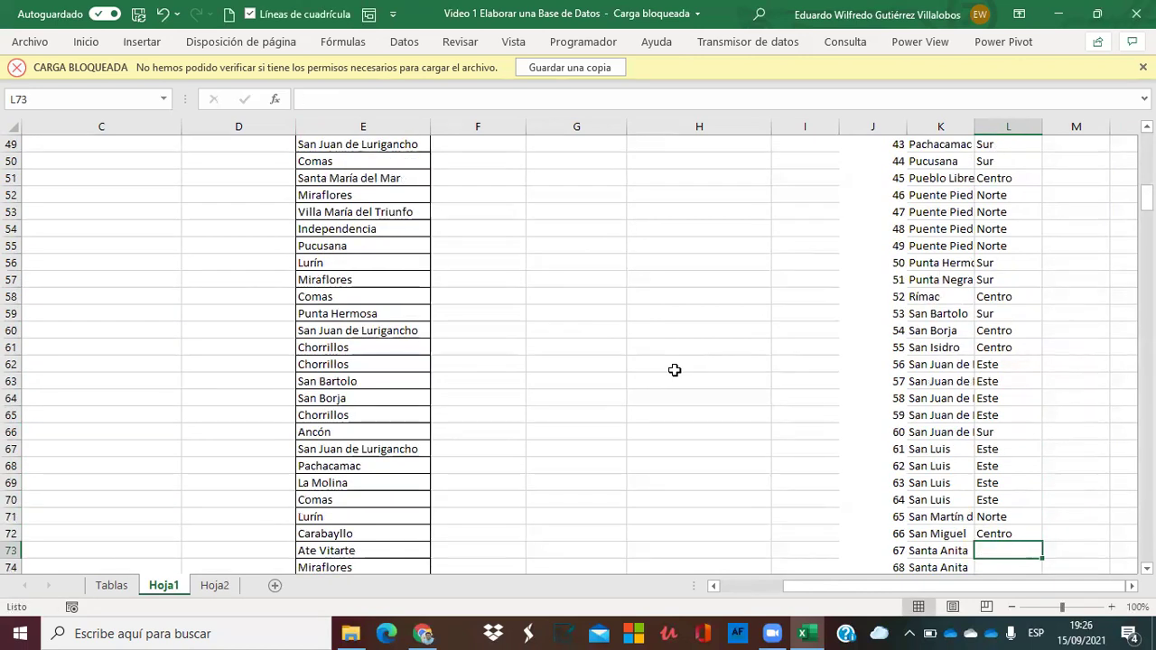
type("este")
key("Return")
type("este")
key("Return")
type("este")
key("Return")
Give the last Santa Anita Este, Santa María del Mar Sur, and Santa Rosa Norte.
key("Return")
key("Up")
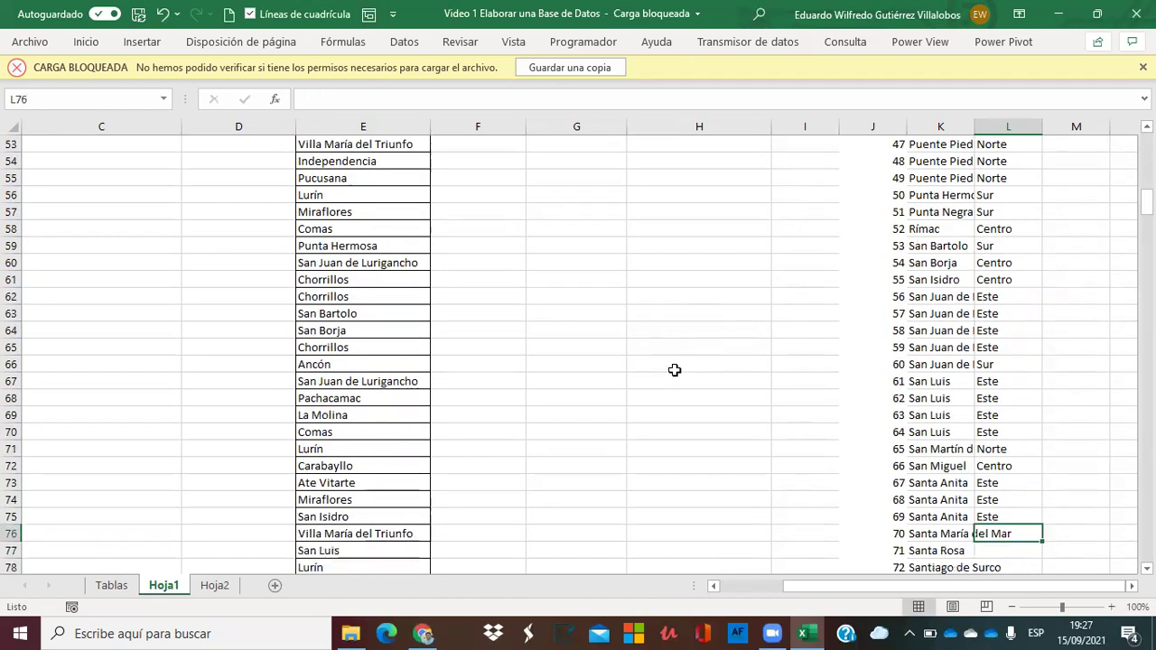
type("sur")
key("Return")
type("norte")
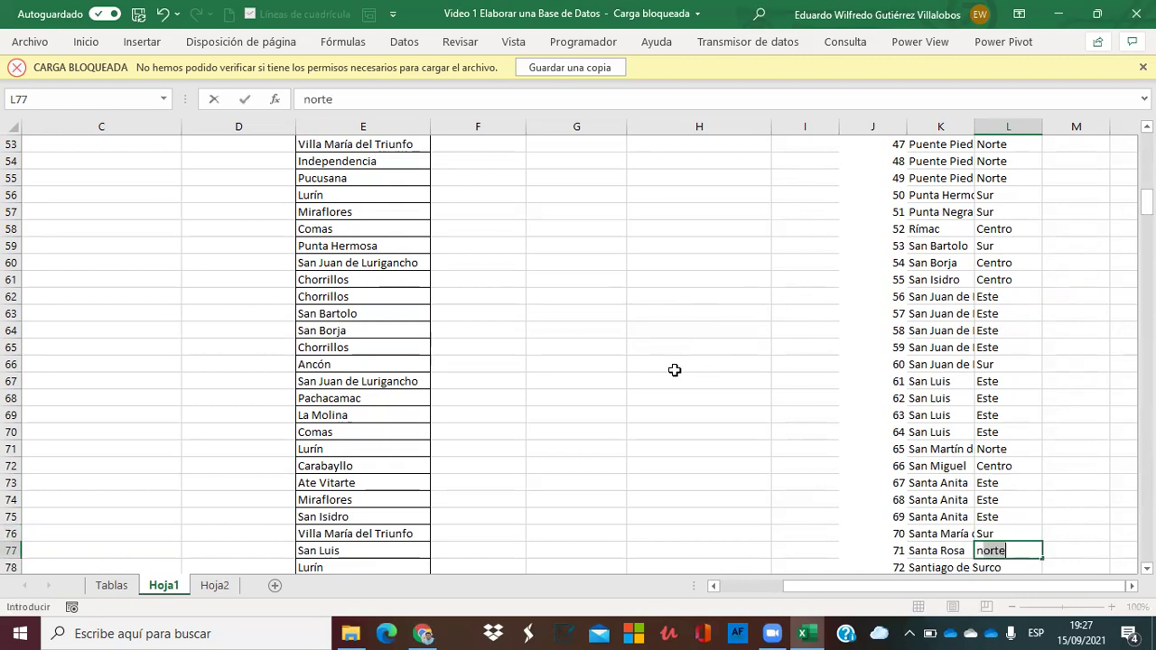
key("Return")
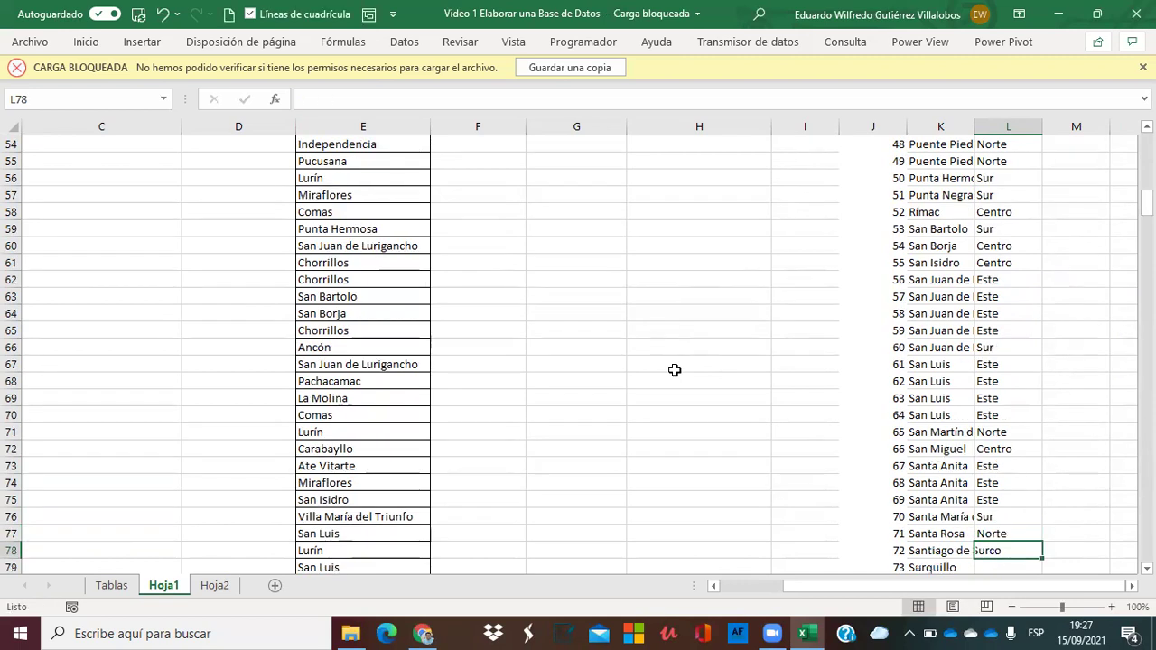
type("este")
key("Return")
Set Centro for Santiago de Surco and Surquillo, and Sur for three Villa El Salvador rows.
key("Up")
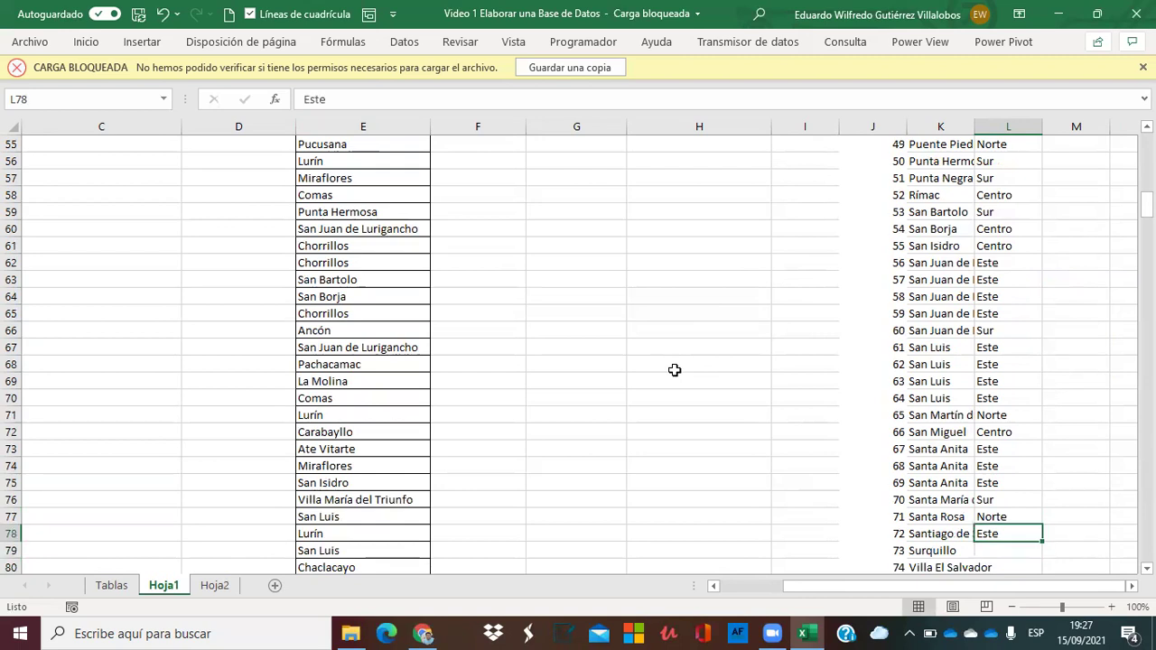
type("centro")
key("Return")
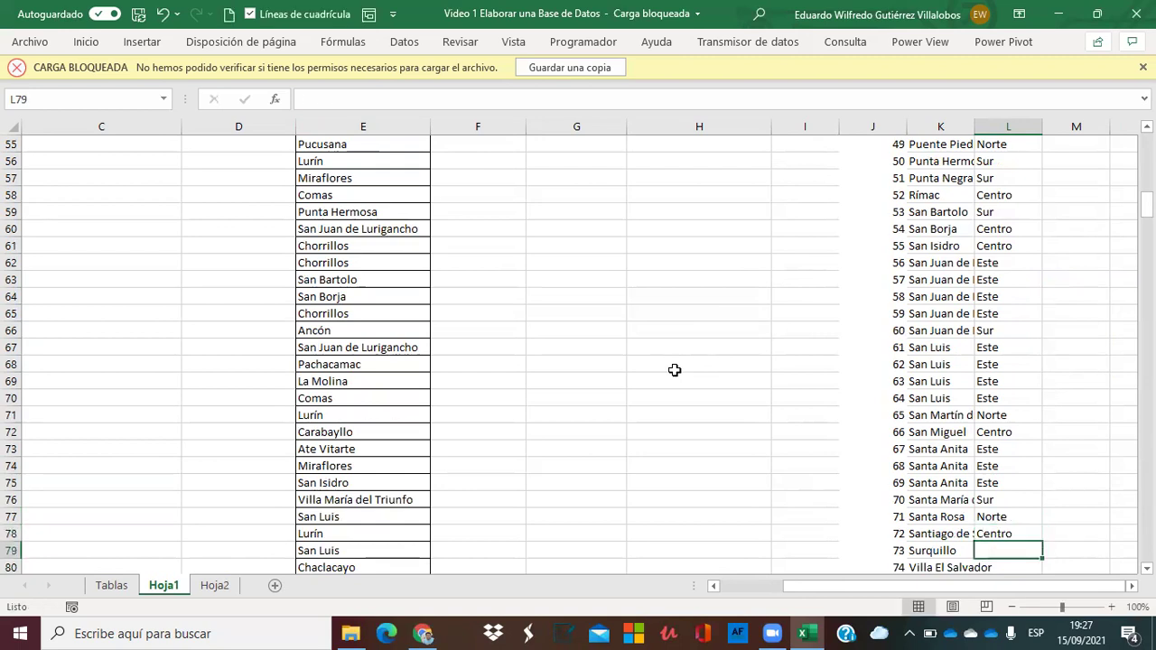
type("centro")
key("Return")
type("sur")
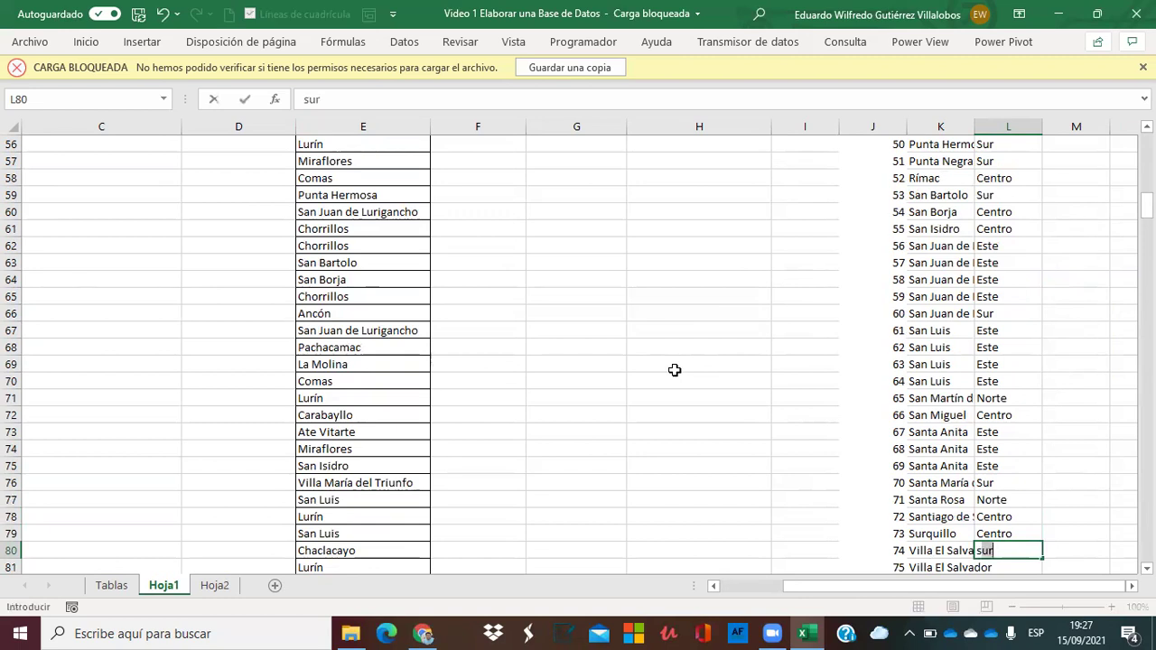
key("Return")
type("sur")
key("Return")
type("sur")
key("Return")
Enter Sur for Villa María del Triunfo, entry 77, then return to the column's top.
key("Return")
key("Up")
type("sur")
key("Return")
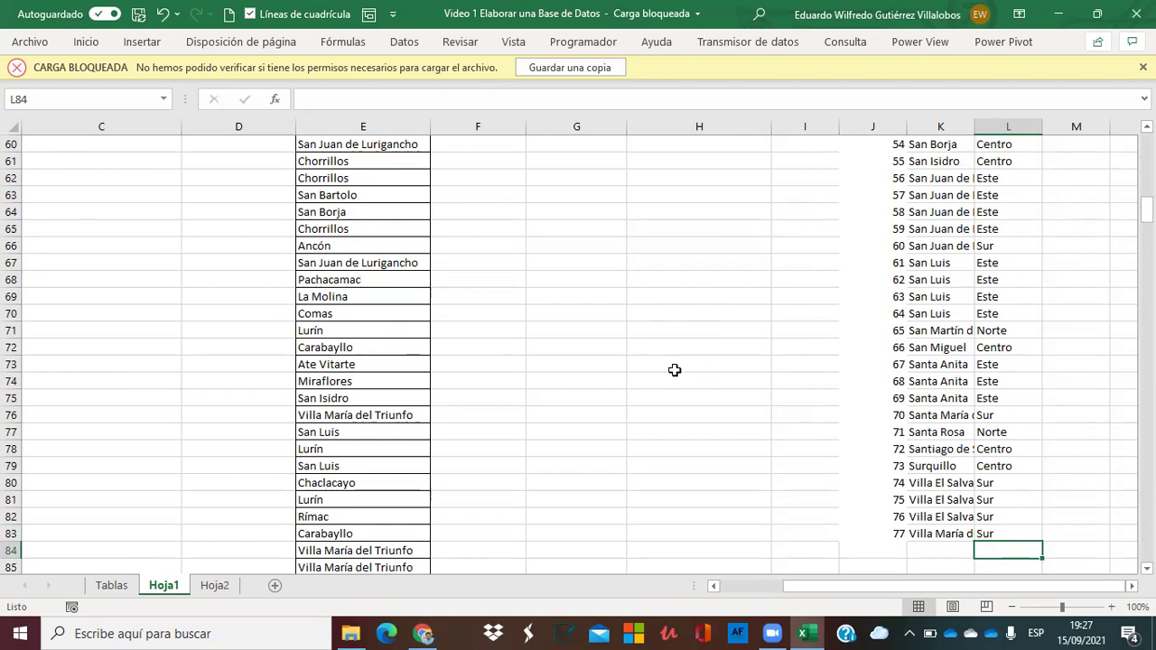
key("Up")
key("Up")
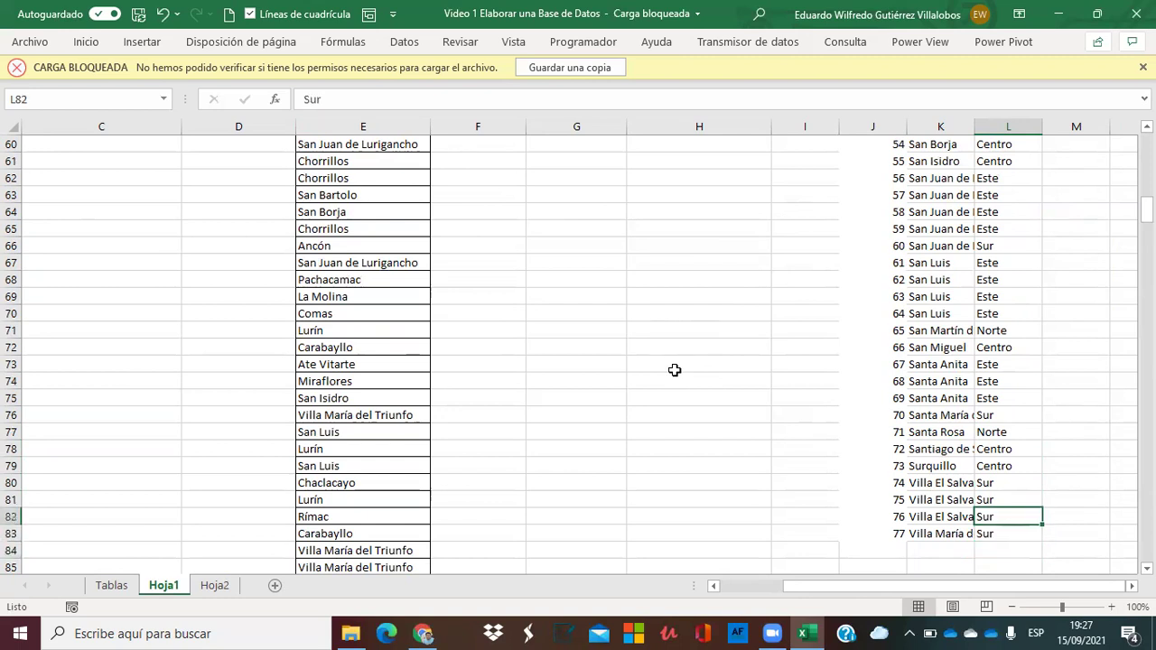
key("ctrl+Up")
key("Up")
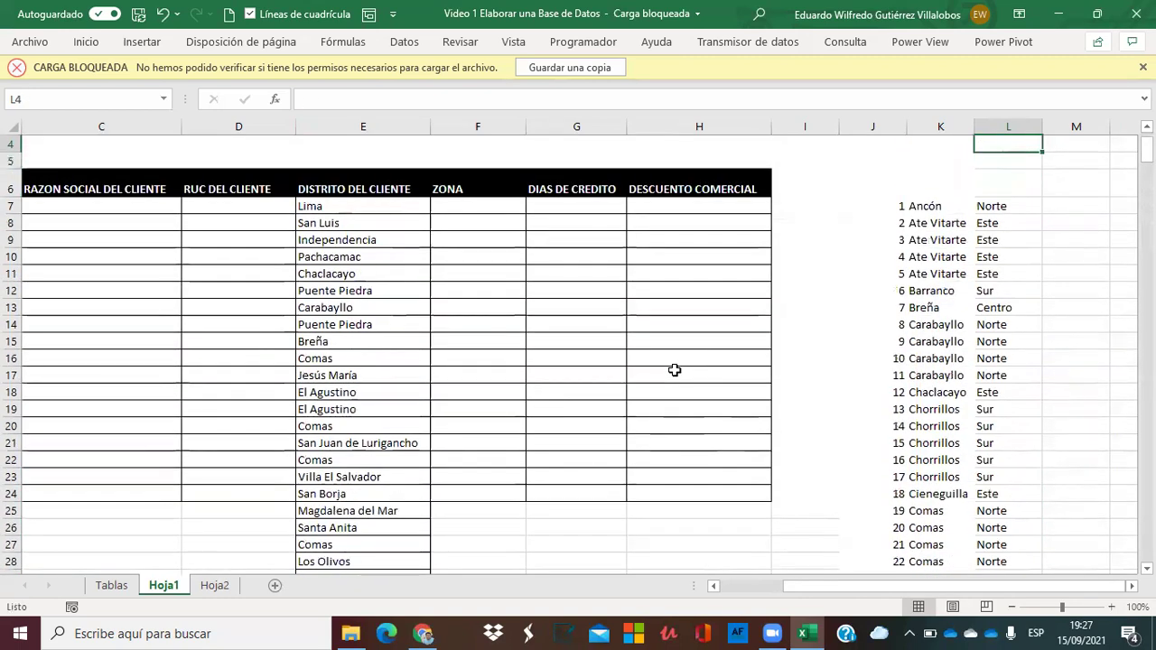
key("Down")
key("Left")
key("Left")
key("Right")
key("Right")
key("Left")
key("Left")
key("Left")
key("Left")
key("Left")
key("Left")
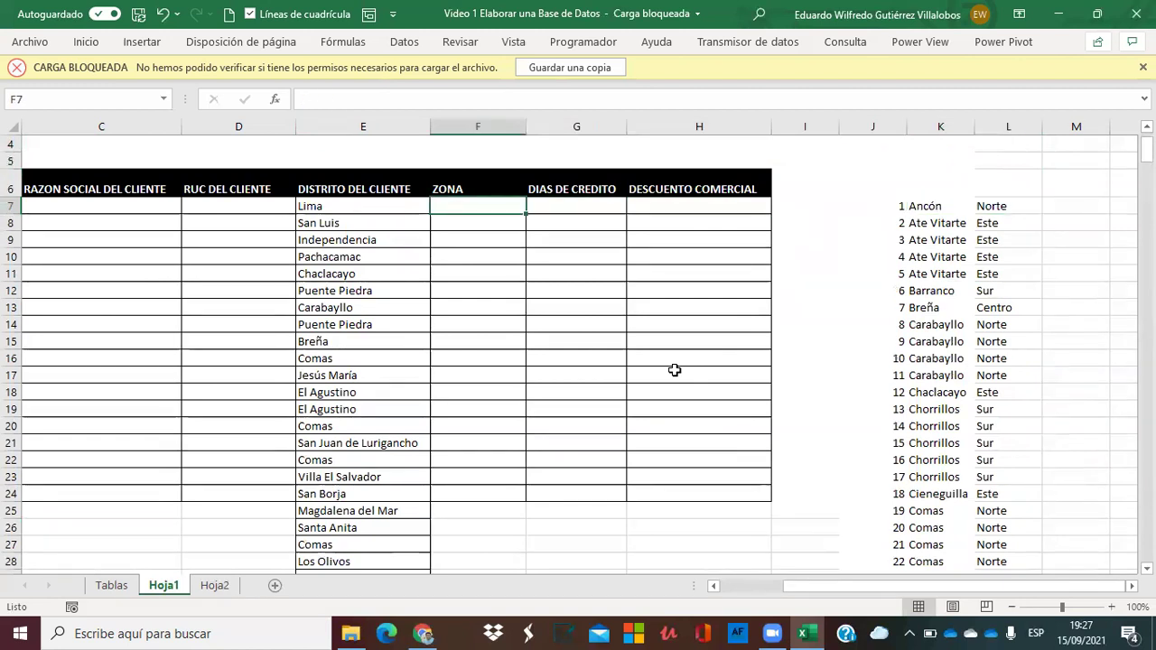
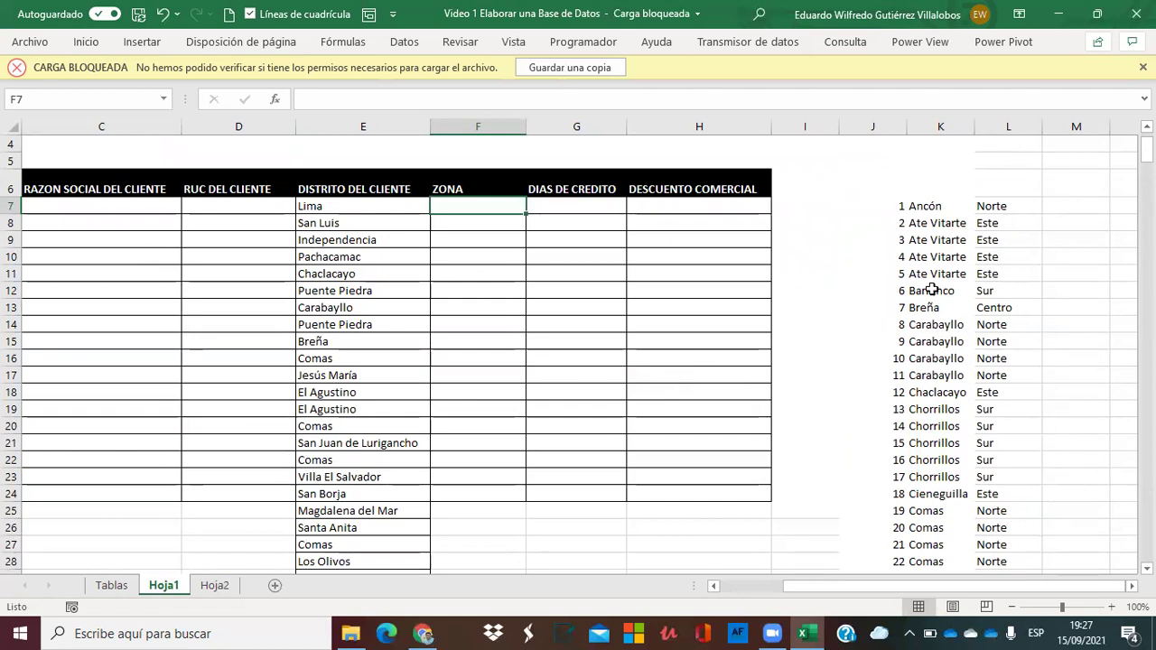
Clear the row numbering from column J beside the district list.
left_click(935, 239)
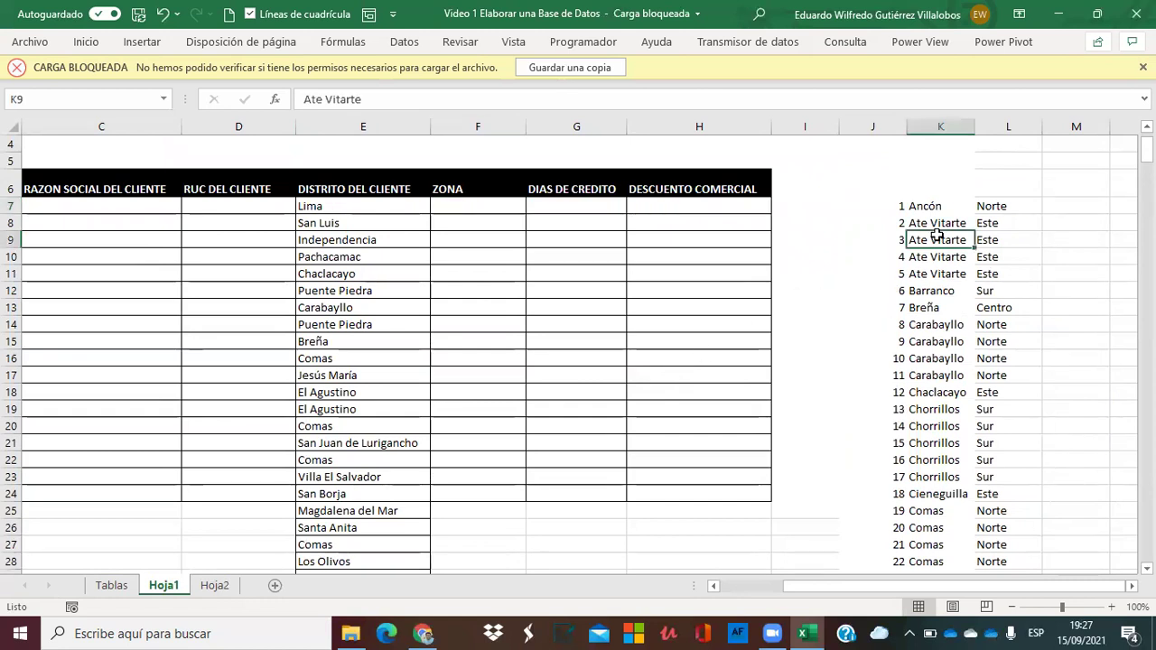
left_click(885, 120)
key("Delete")
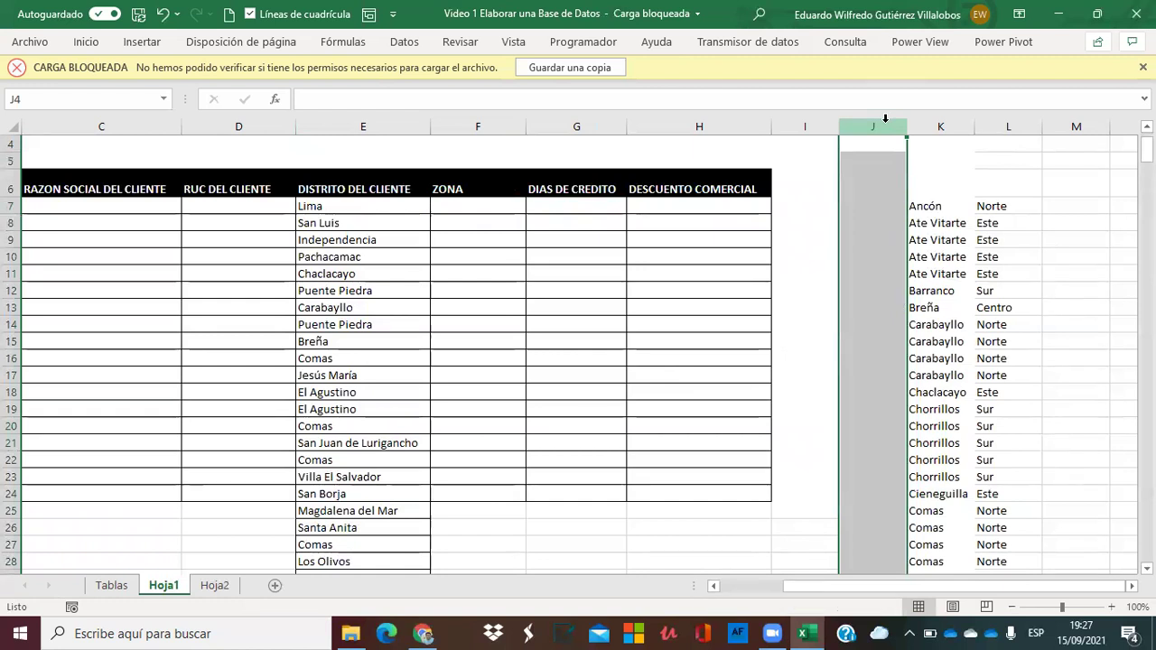
Enter =BUSCARV(E7;$K$7:$L$83;2;FALSO) in F7 to return Lima's zone, Centro.
left_click(468, 199)
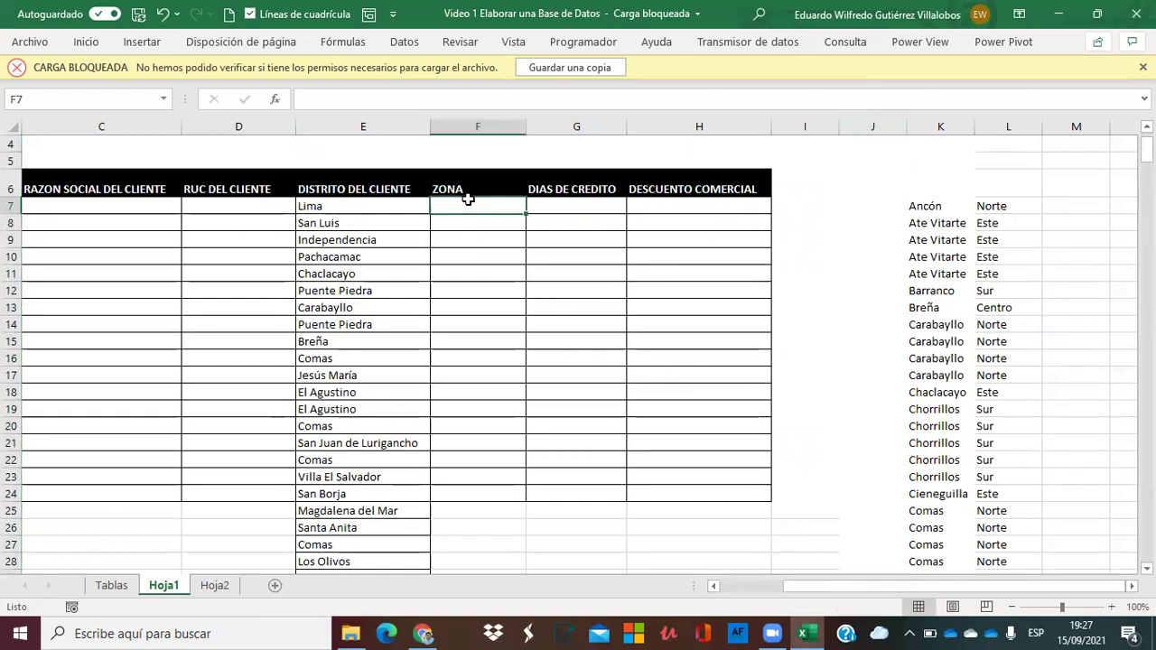
type("+busca")
double_click(470, 252)
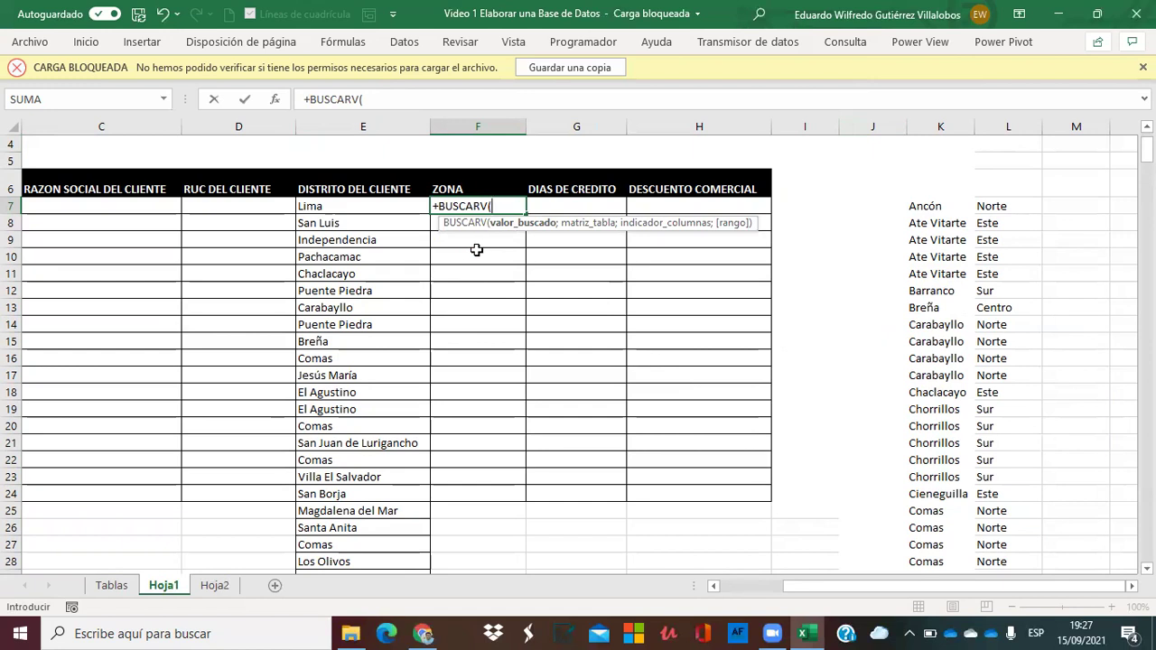
left_click(363, 205)
type(";")
left_click(915, 206)
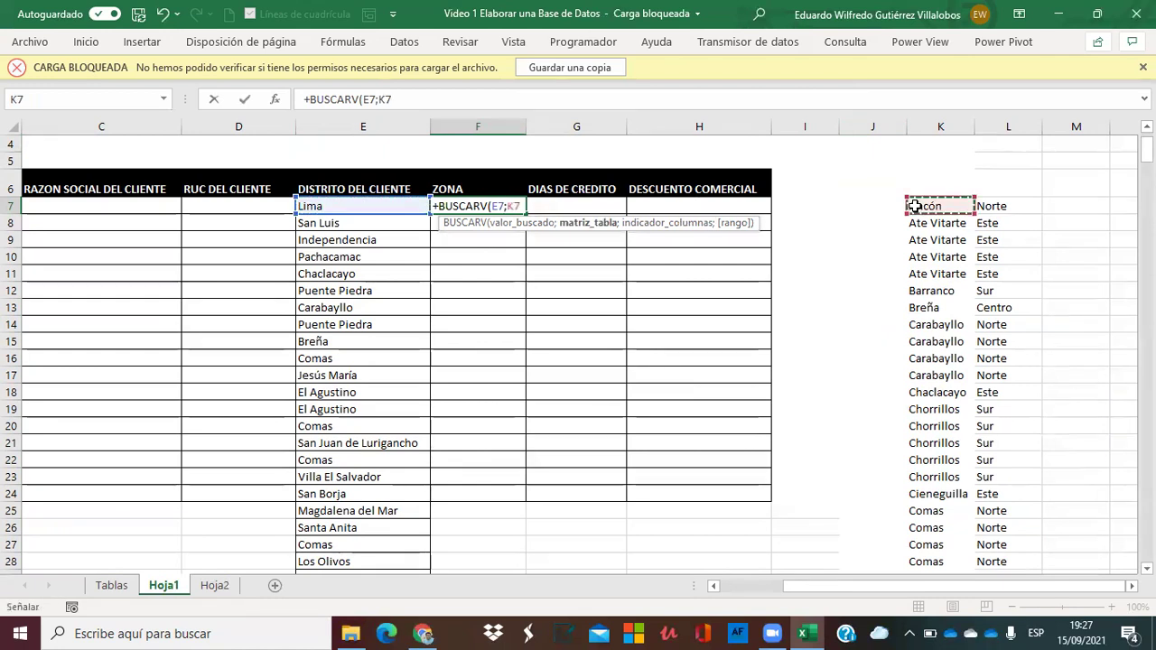
key("shift+Right")
key("ctrl+shift+Down")
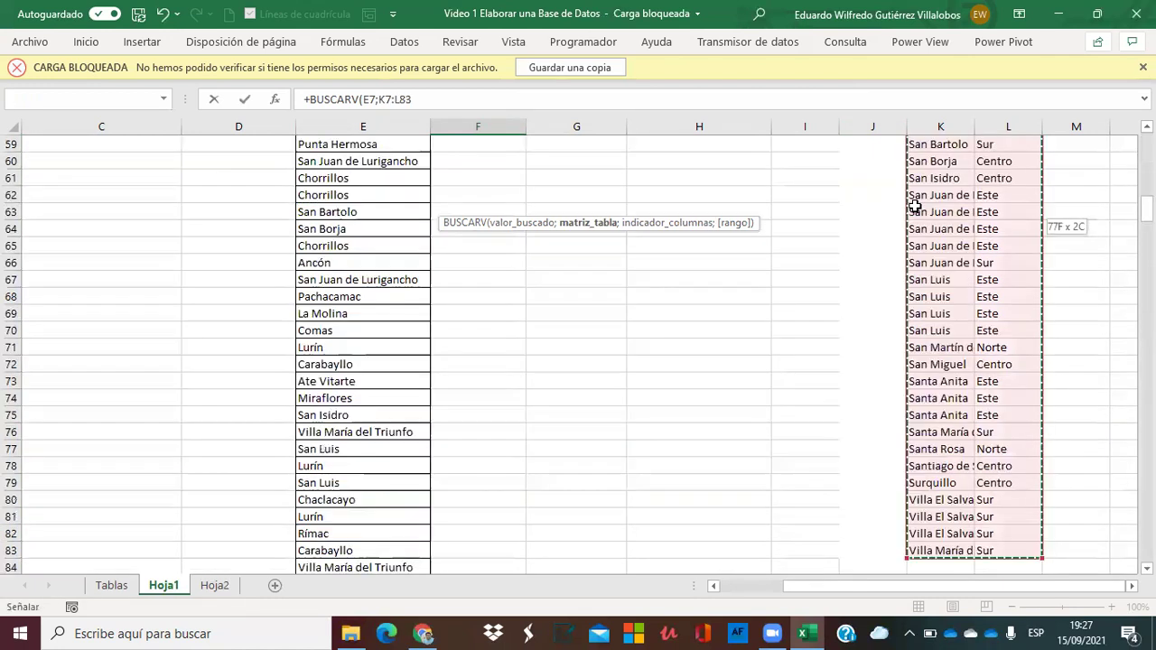
key("F4")
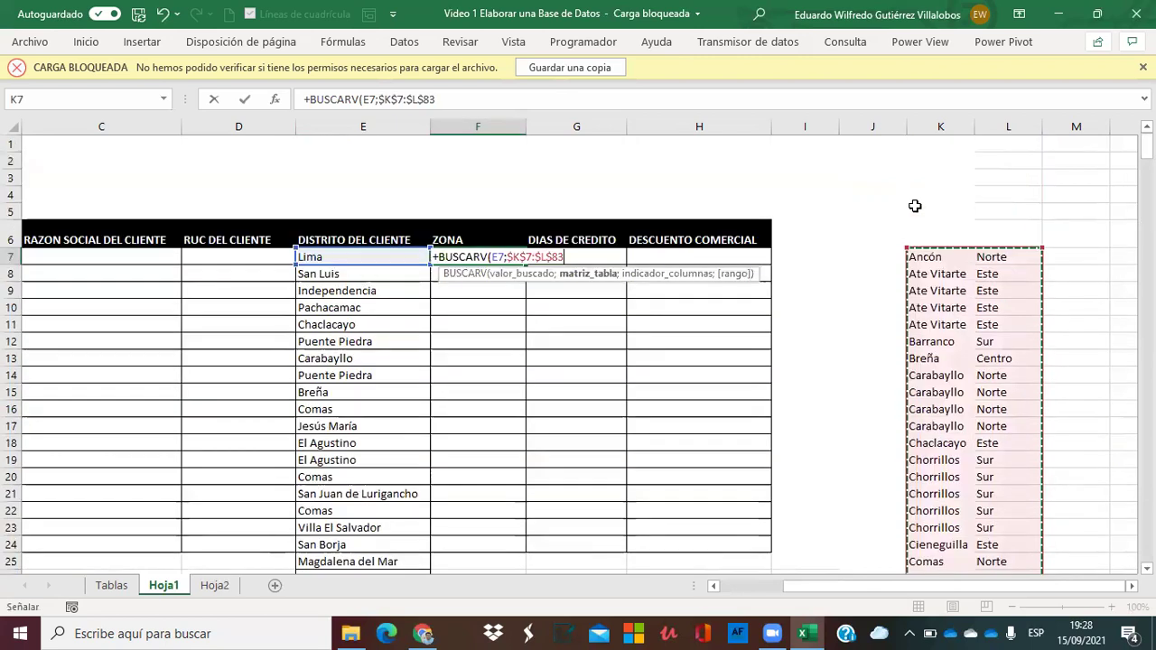
type(";")
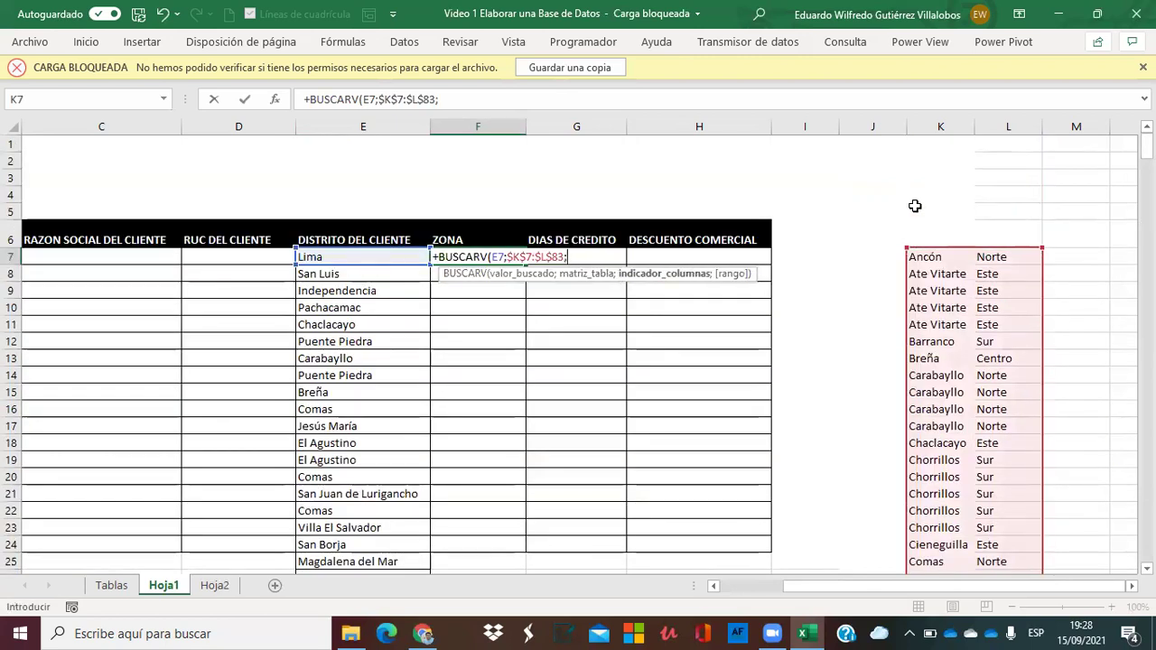
type("2")
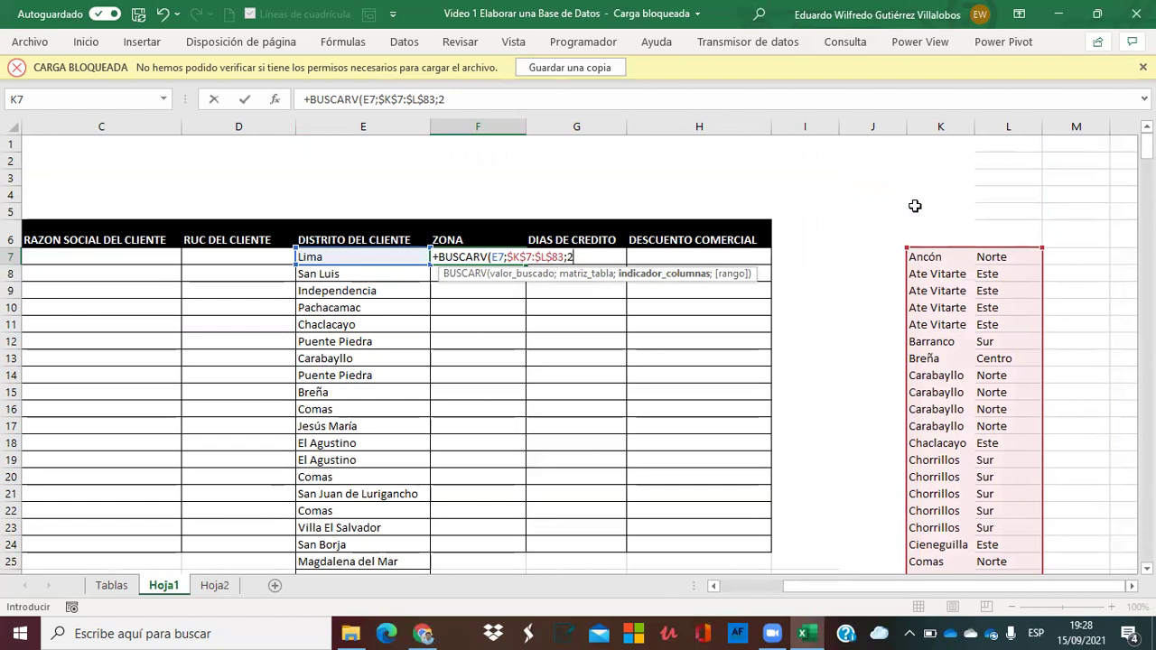
type(";")
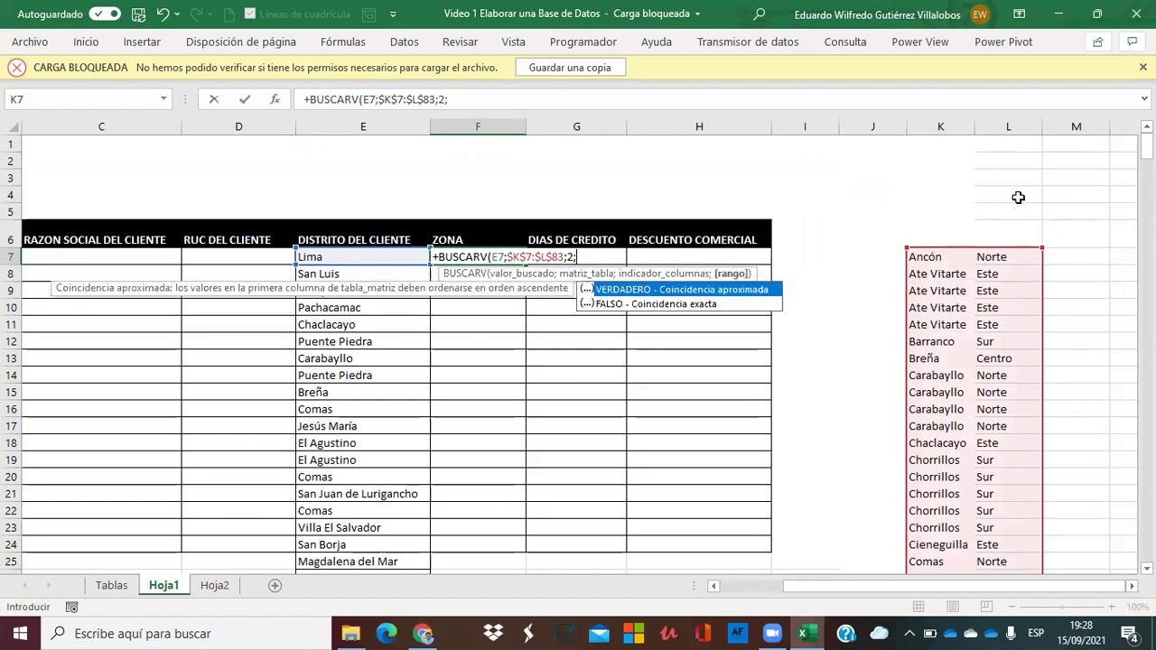
double_click(701, 303)
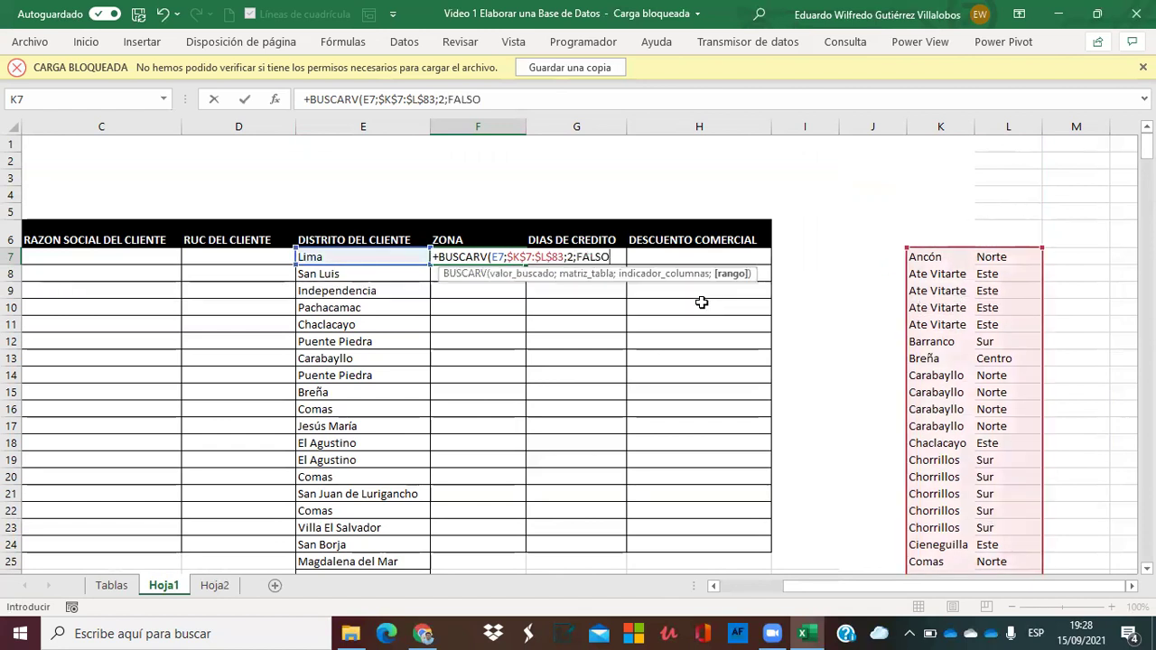
type(")")
key("Return")
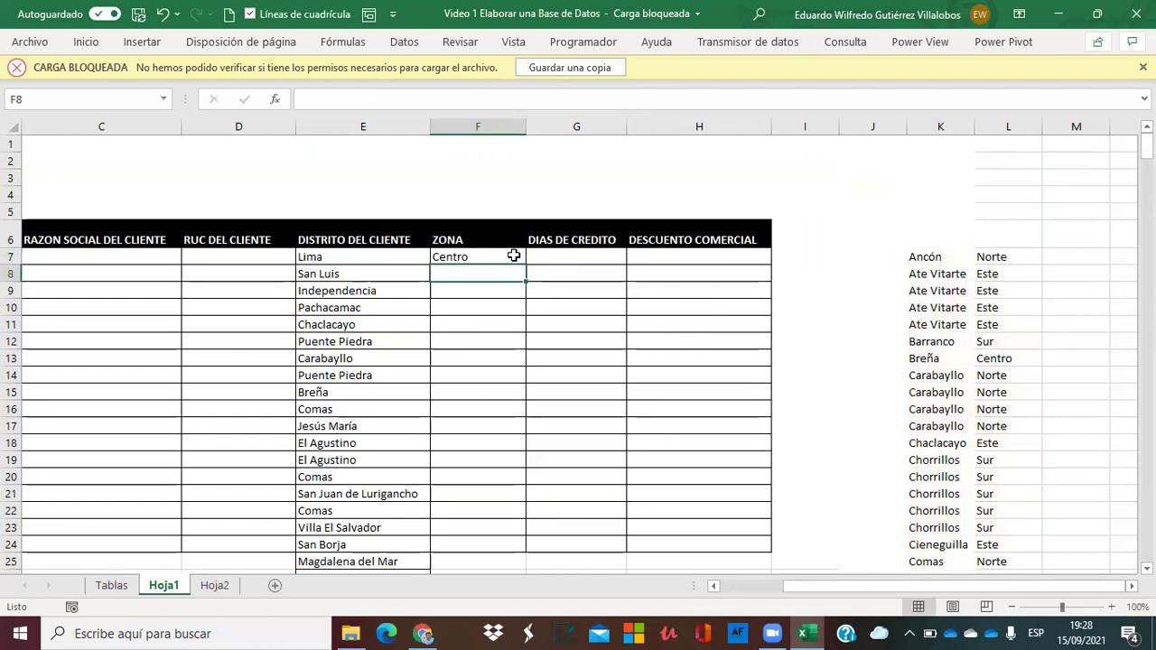
Fill the F7 zone formula down to all clients and narrow the ZONA column.
left_click(463, 256)
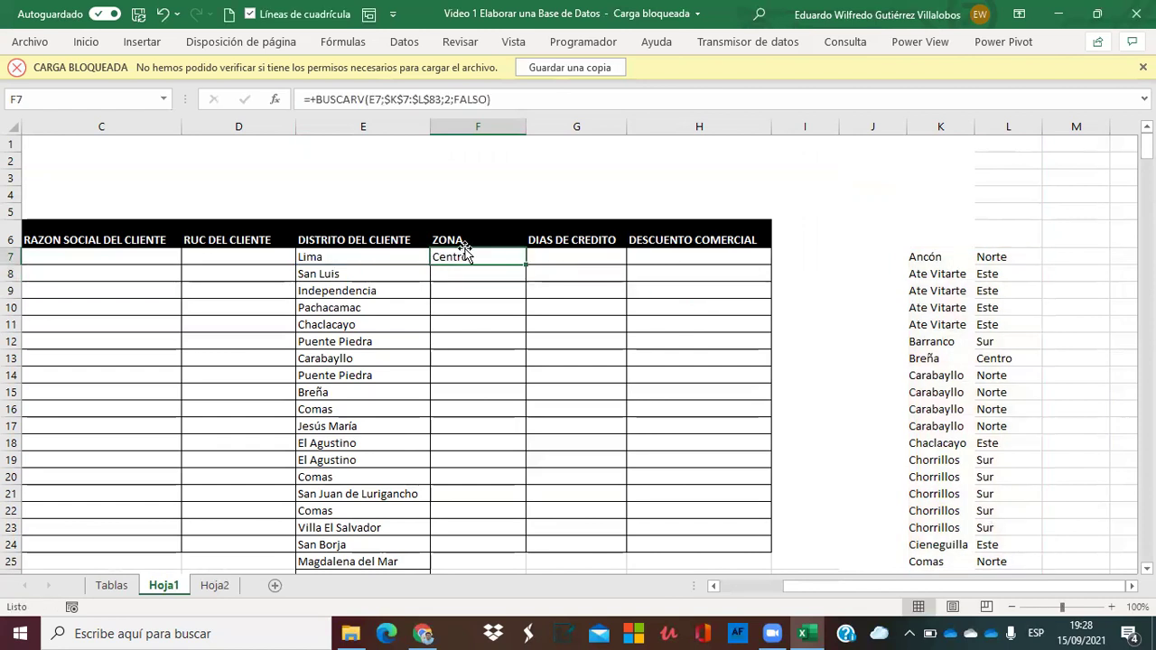
double_click(524, 265)
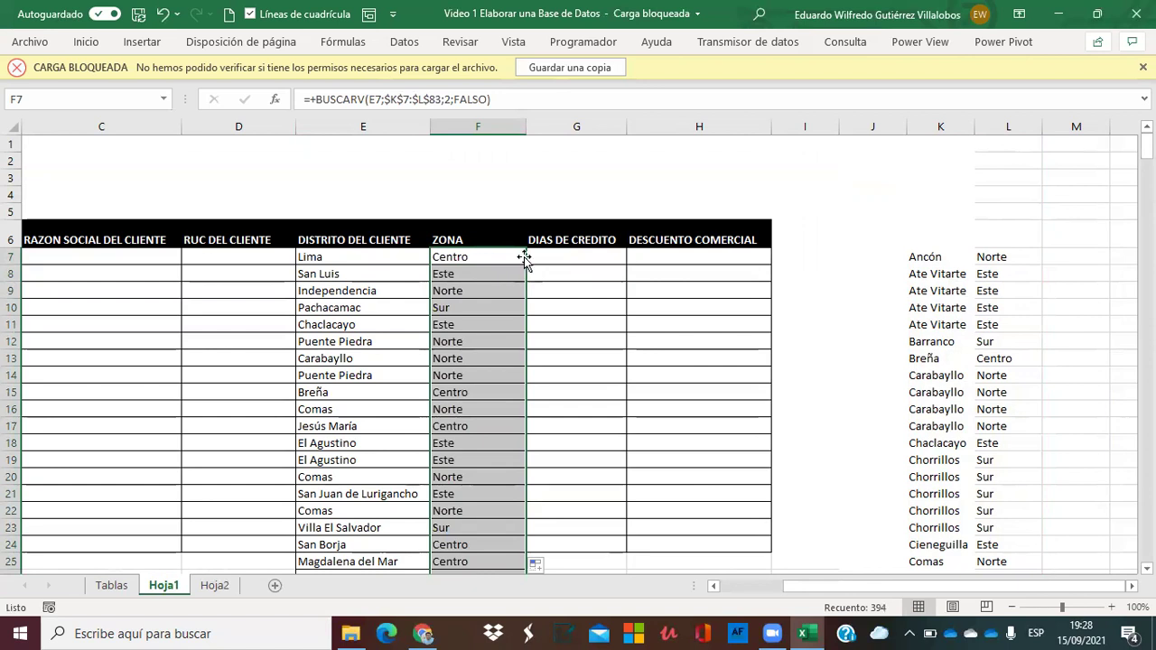
left_click_drag(526, 126, 501, 131)
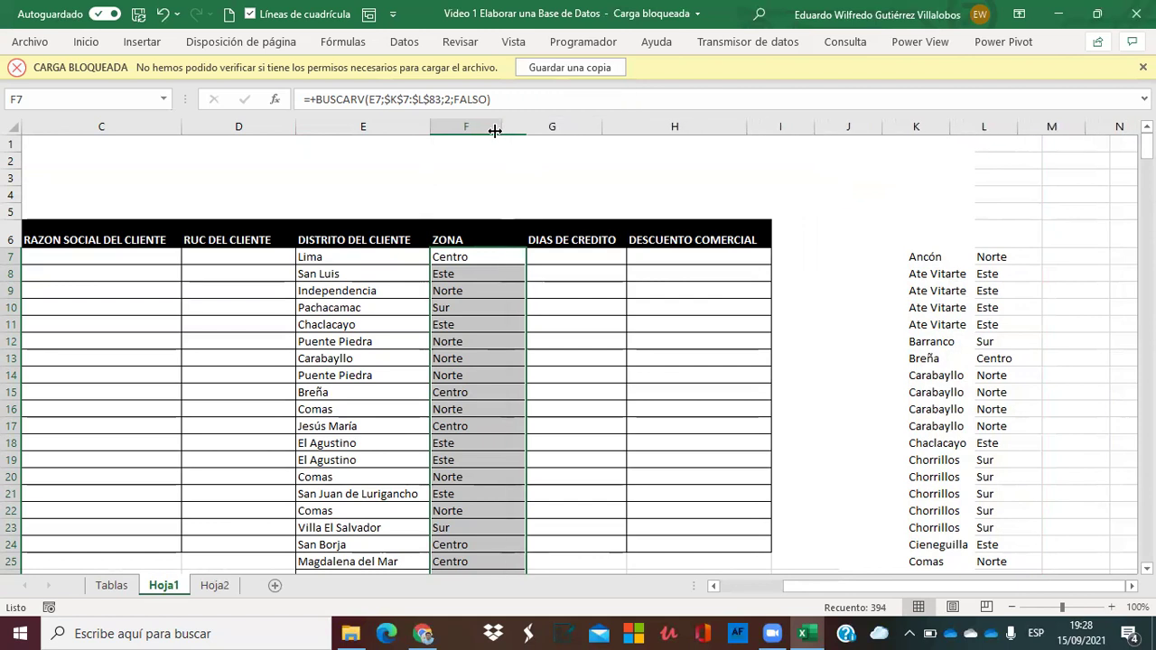
left_click(403, 269)
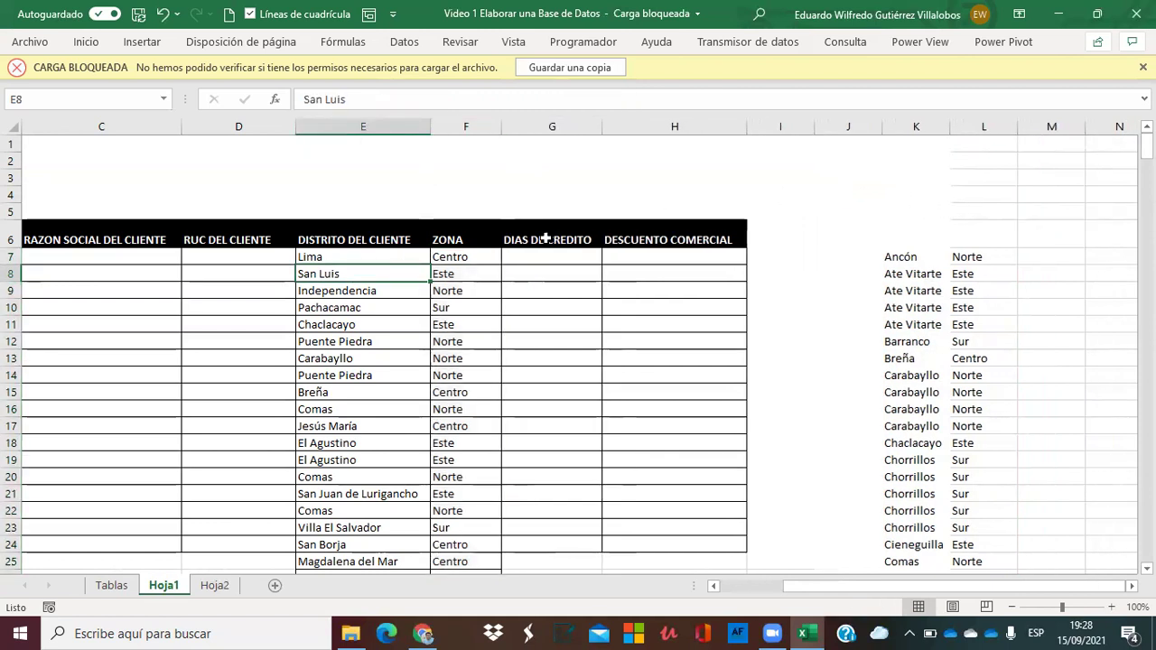
left_click(451, 271)
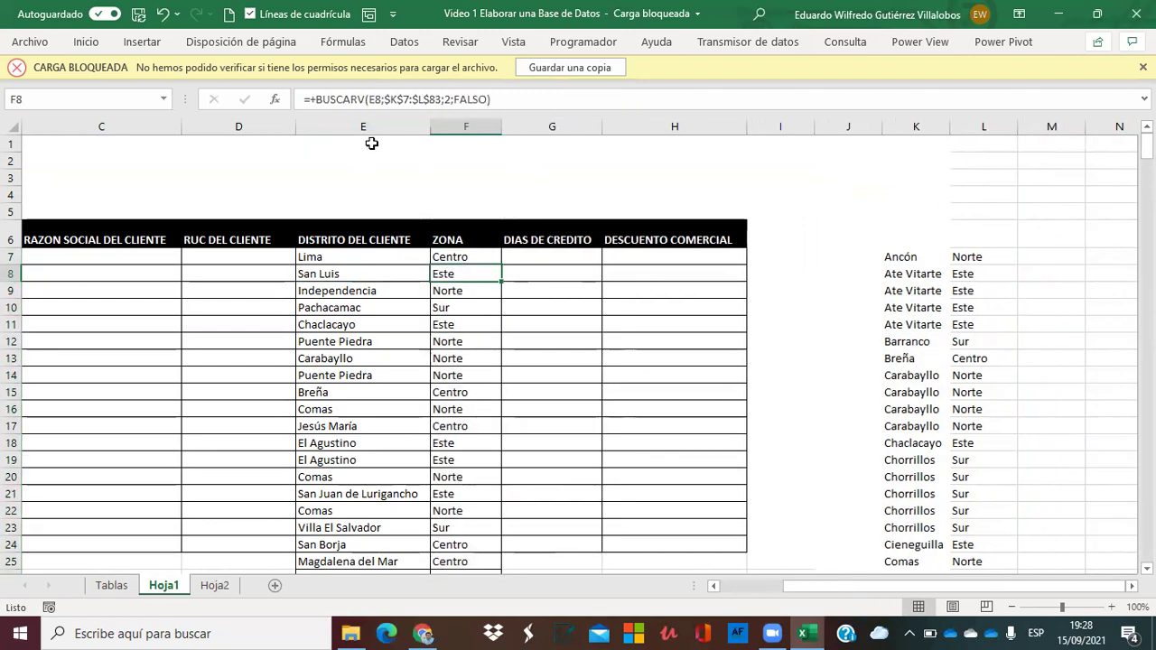
Convert the ZONA column to fixed values with Paste Special Values.
left_click(466, 124)
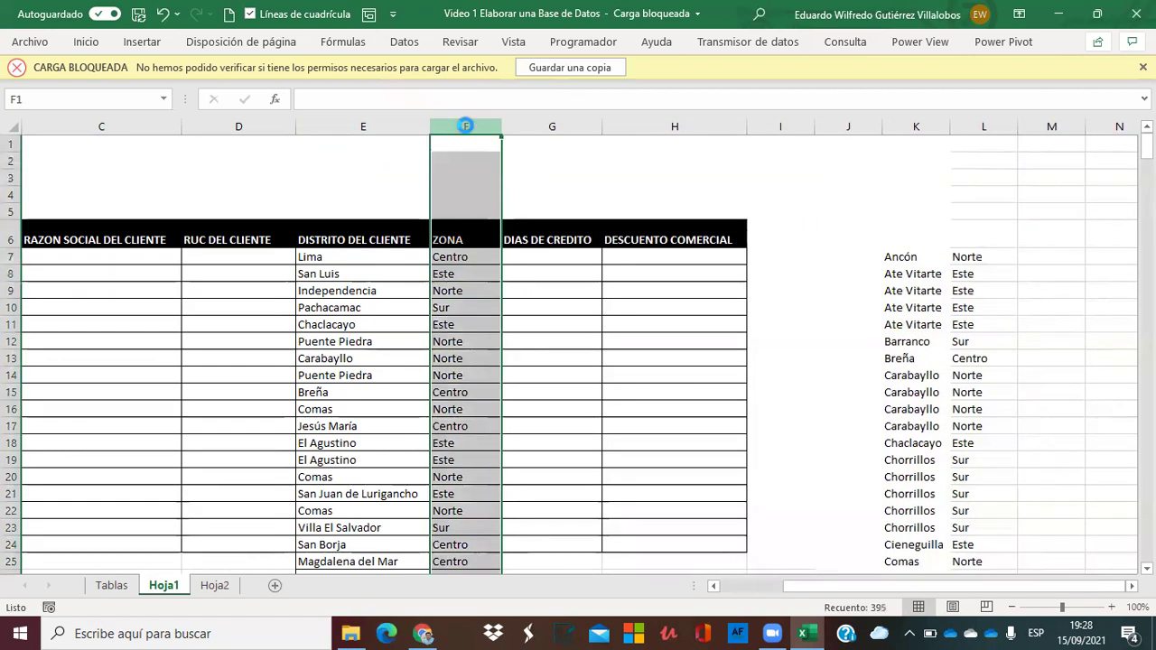
key("ctrl+c")
right_click(467, 131)
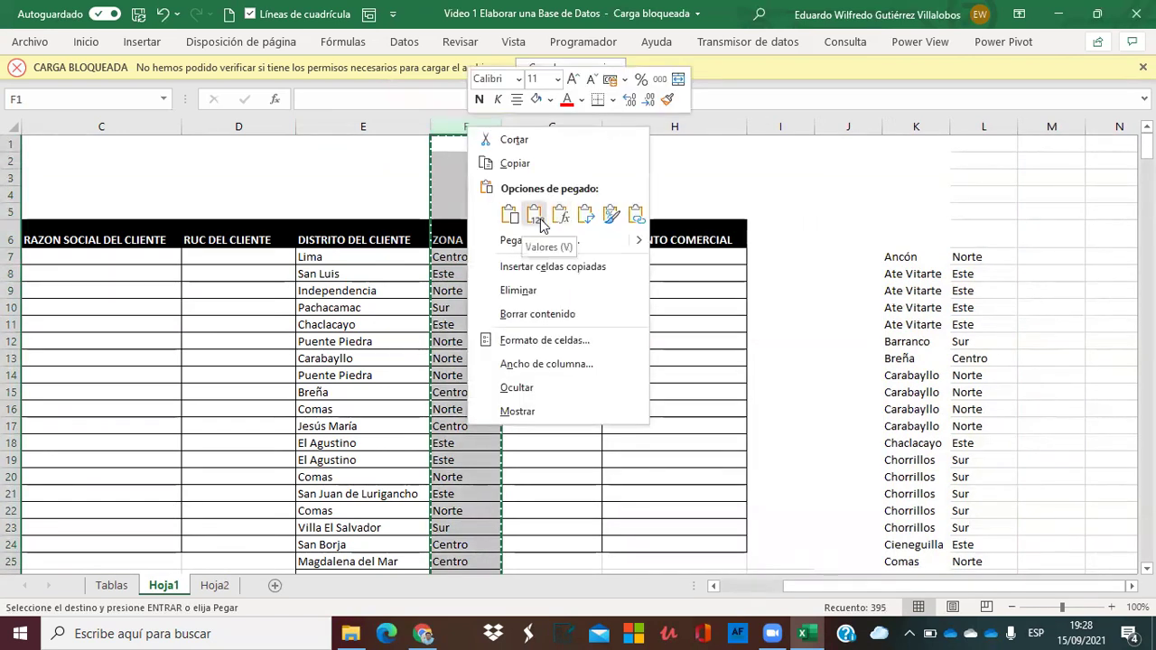
left_click(540, 218)
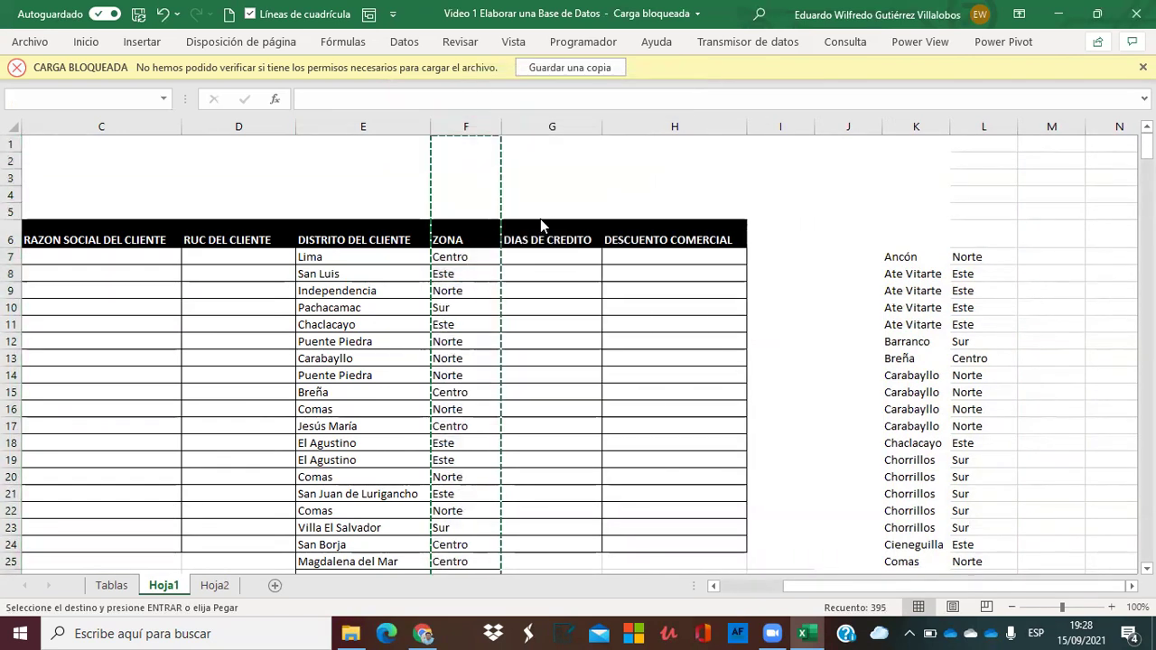
left_click(449, 278)
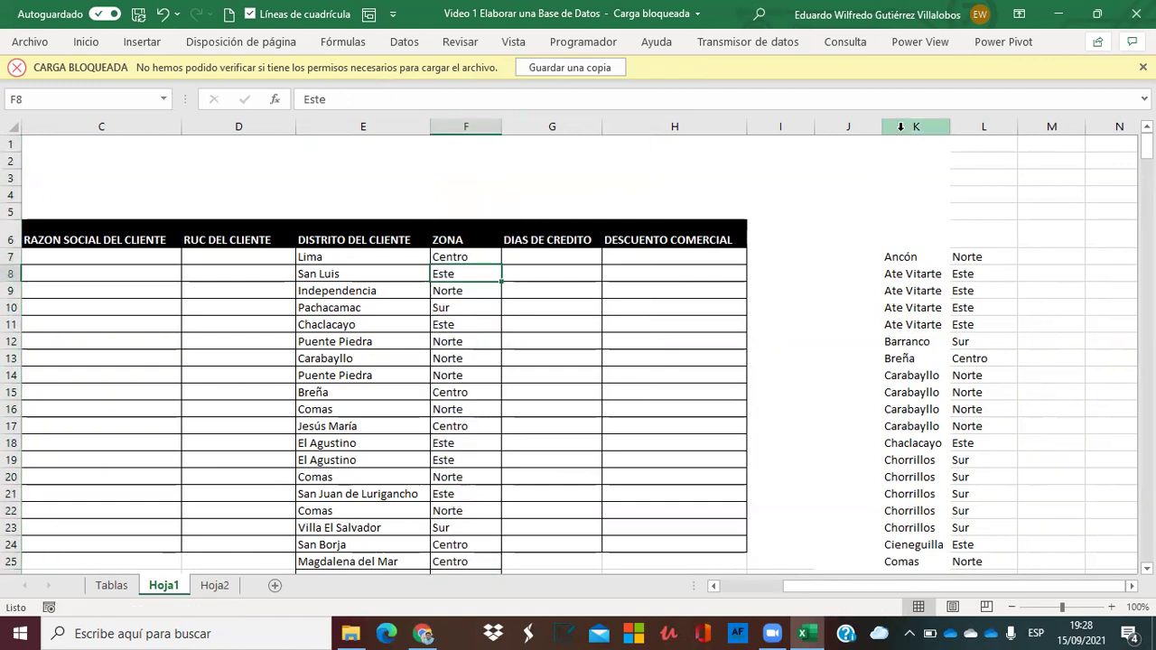
Delete the helper district–zone list in columns K:L.
left_click_drag(901, 126, 1010, 126)
key("Delete")
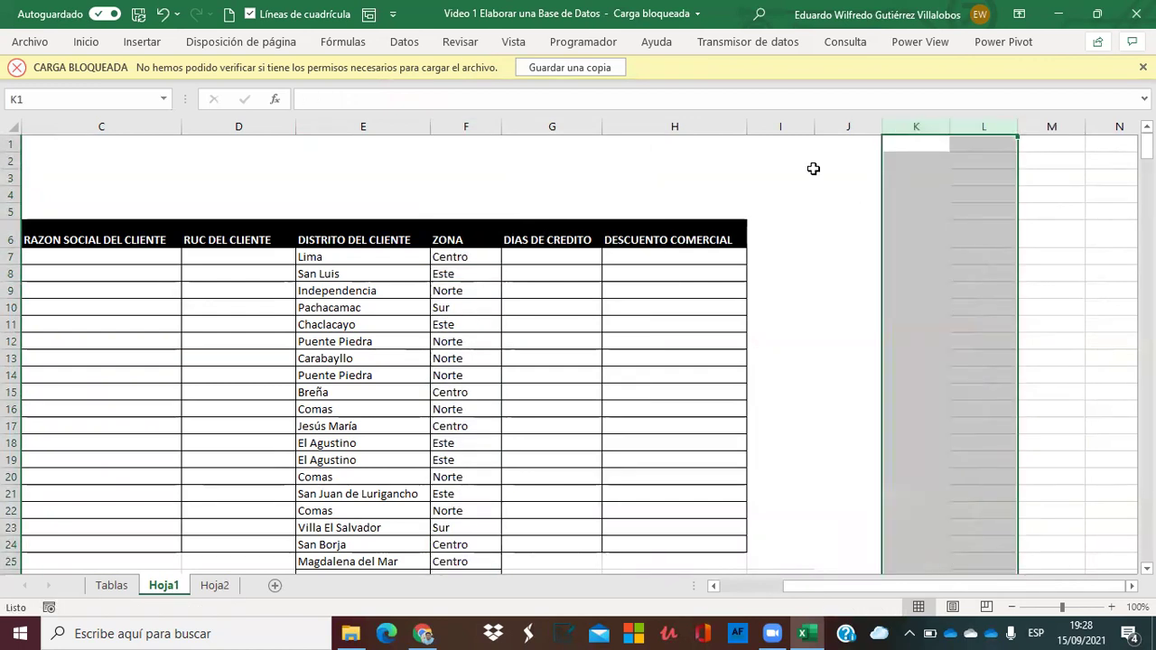
left_click(633, 176)
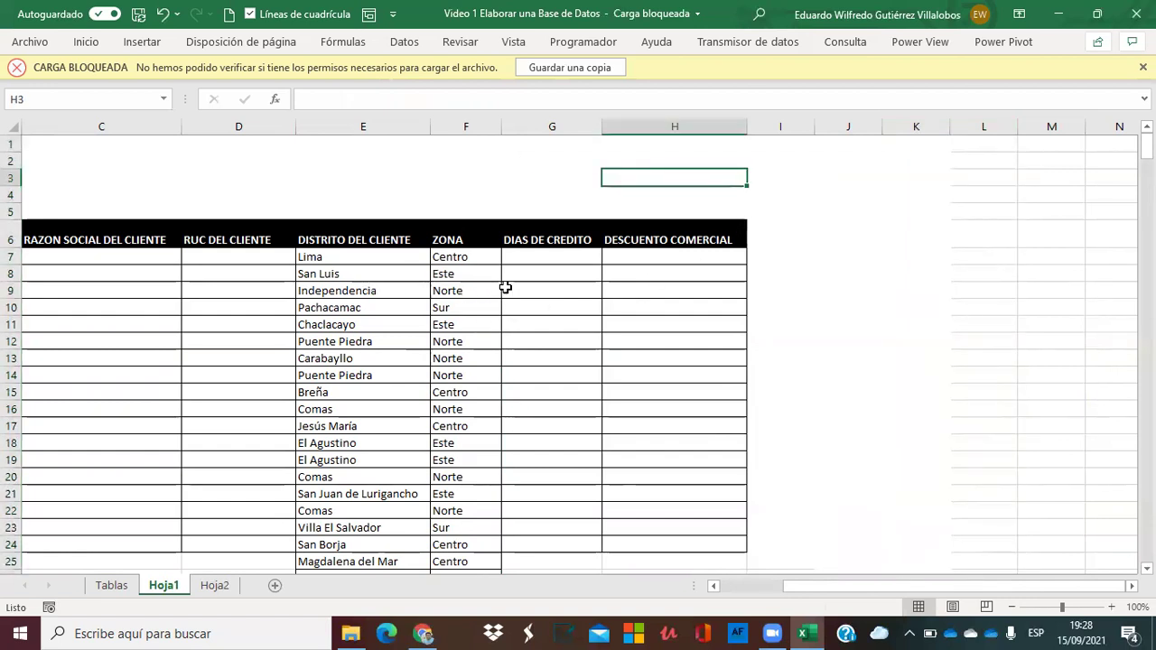
Enter credit days 0, 7, 15, 30, 45, 60, 90 down column K from K6.
left_click(903, 240)
type("0")
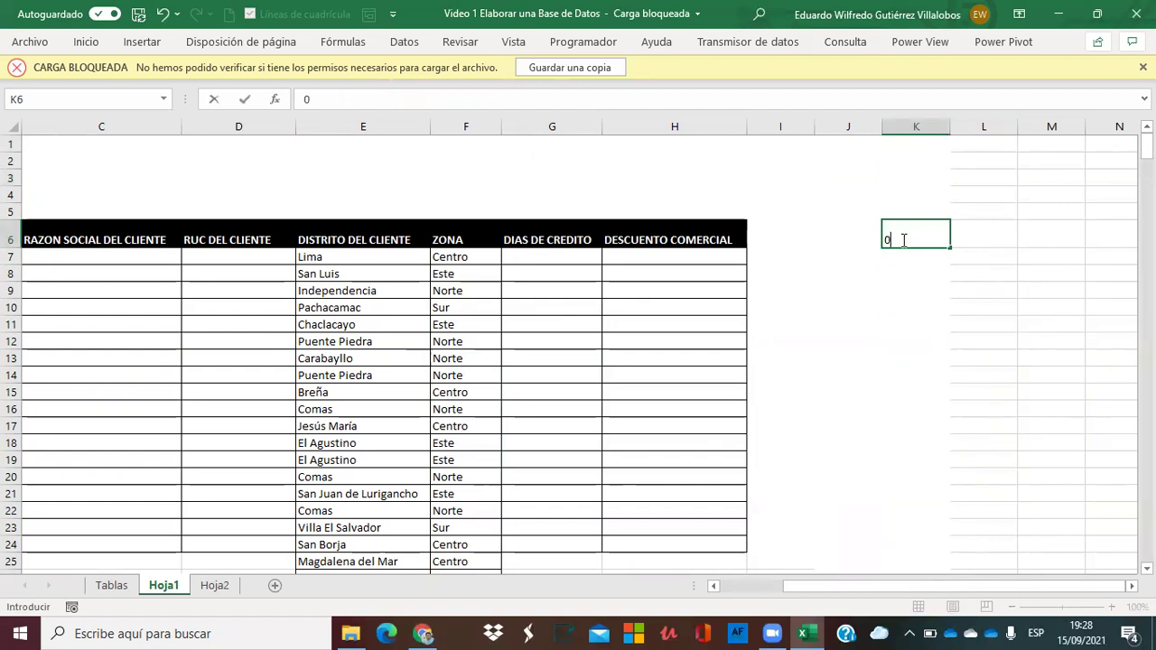
key("Return")
type("7")
key("Return")
type("15")
key("Return")
type("30")
key("Return")
type("45")
key("Return")
type("60")
key("Return")
type("90")
key("Return")
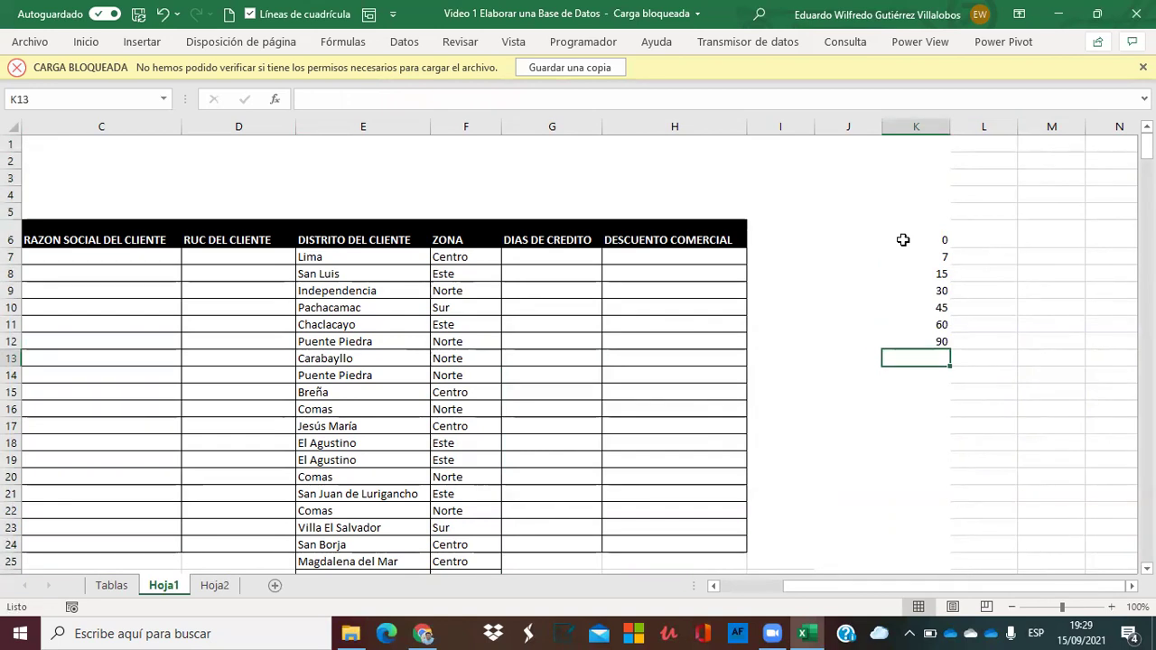
Shift 45, 60, 90 down and repeat 30 across K9 to K11.
key("Up")
key("Up")
key("Up")
key("Up")
key("Up")
key("Up")
key("Down")
key("Down")
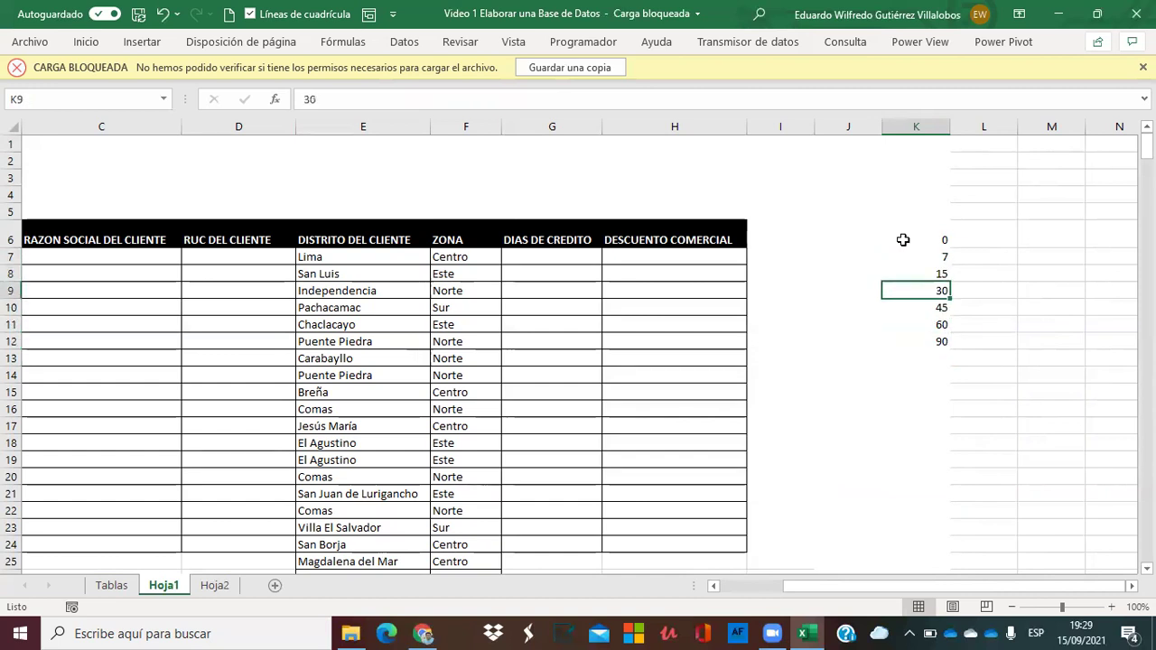
key("Down")
key("Down")
key("Down")
key("shift+Up")
key("shift+Up")
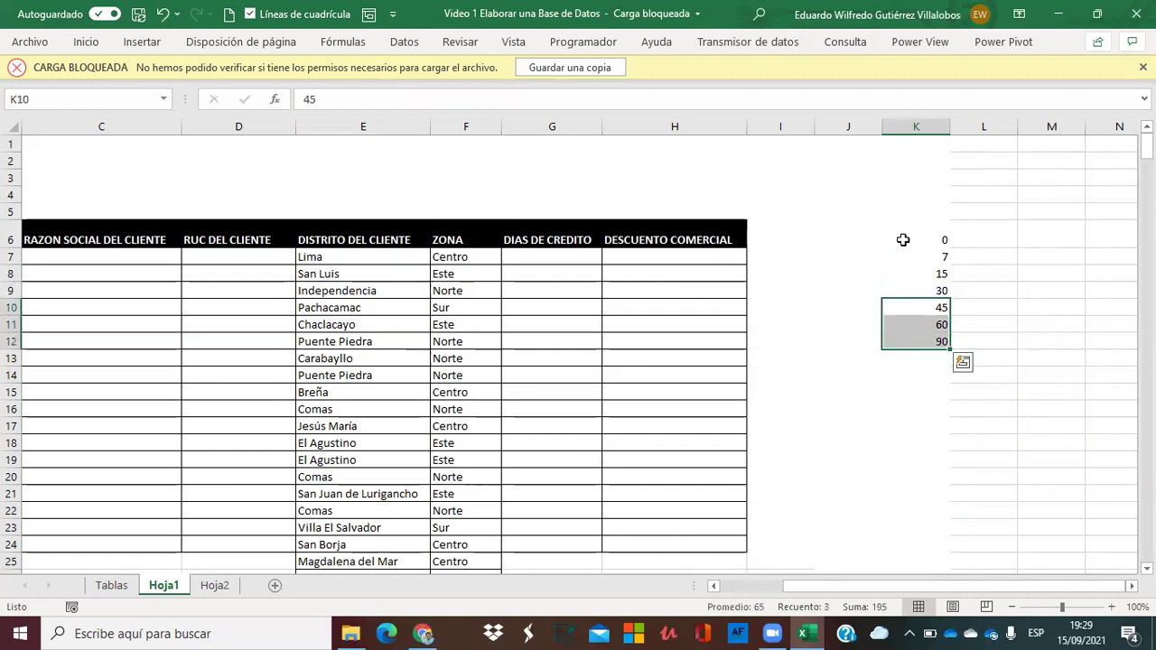
key("ctrl+c")
key("ctrl+v")
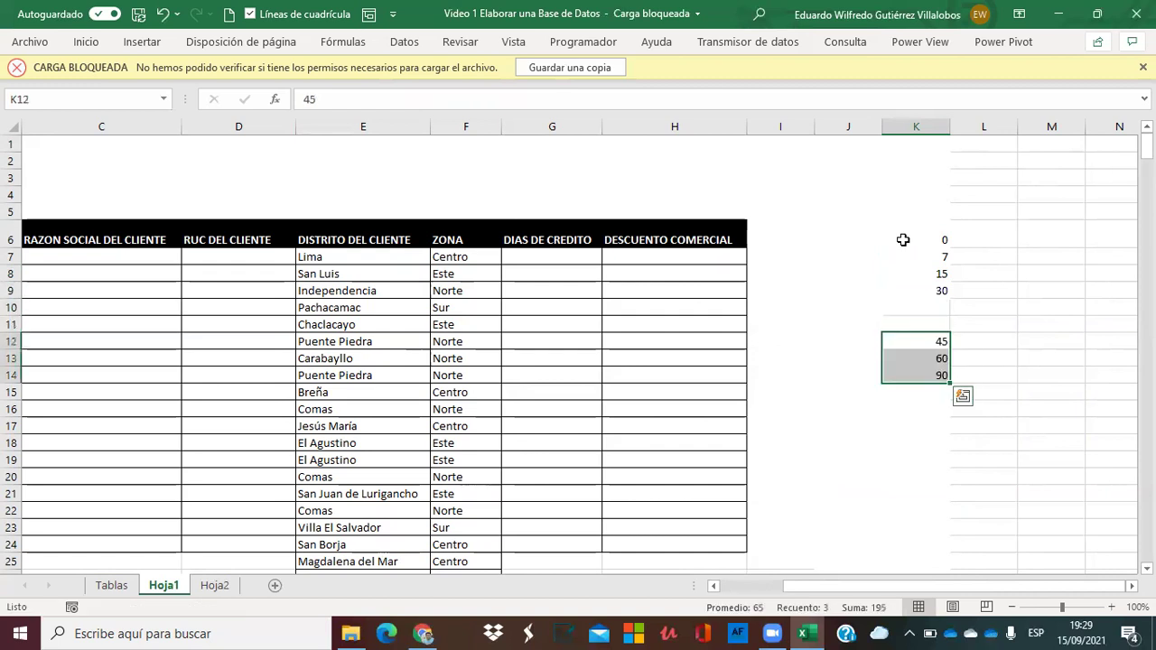
key("Up")
key("Up")
key("Up")
key("ctrl+c")
key("shift+Down")
key("shift+Down")
key("ctrl+v")
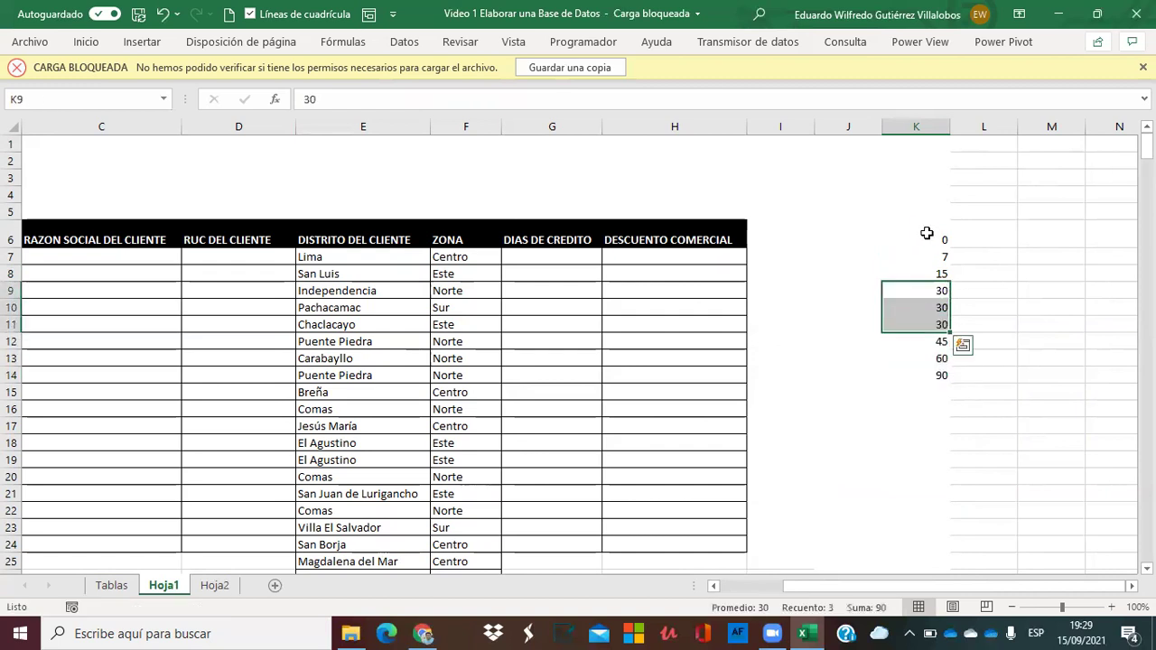
Move the list down to duplicate 15 and add extra 7 values in K8:K9.
key("Up")
key("Down")
key("shift+Down")
key("shift+Down")
key("shift+Down")
key("shift+Down")
key("shift+Down")
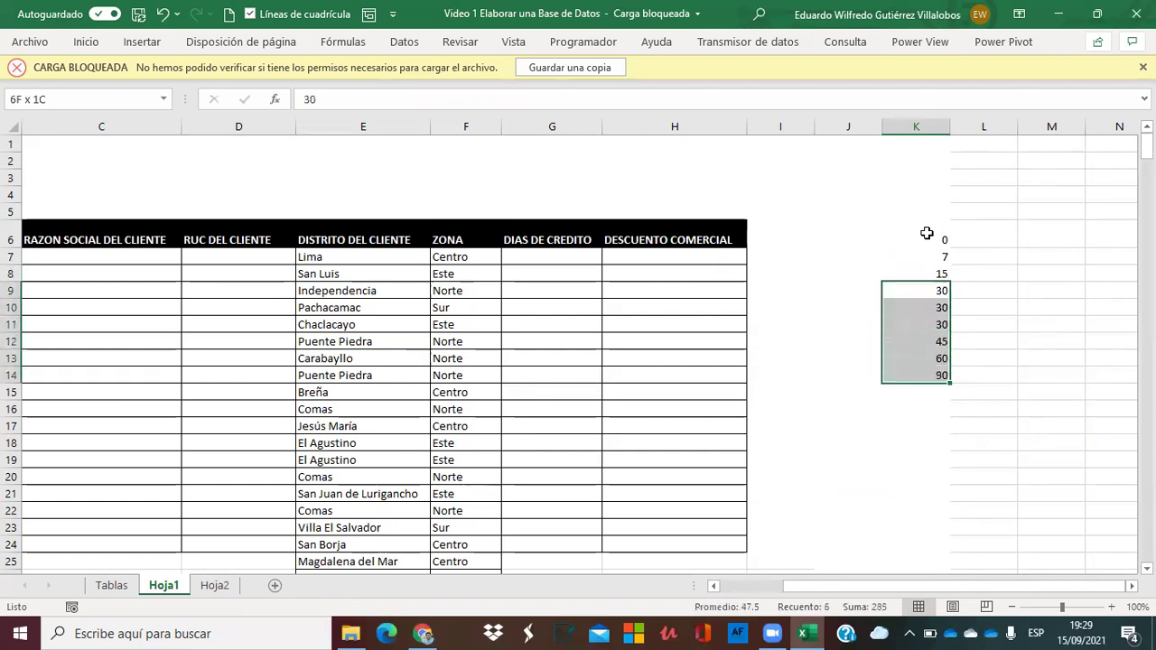
key("ctrl+c")
key("Down")
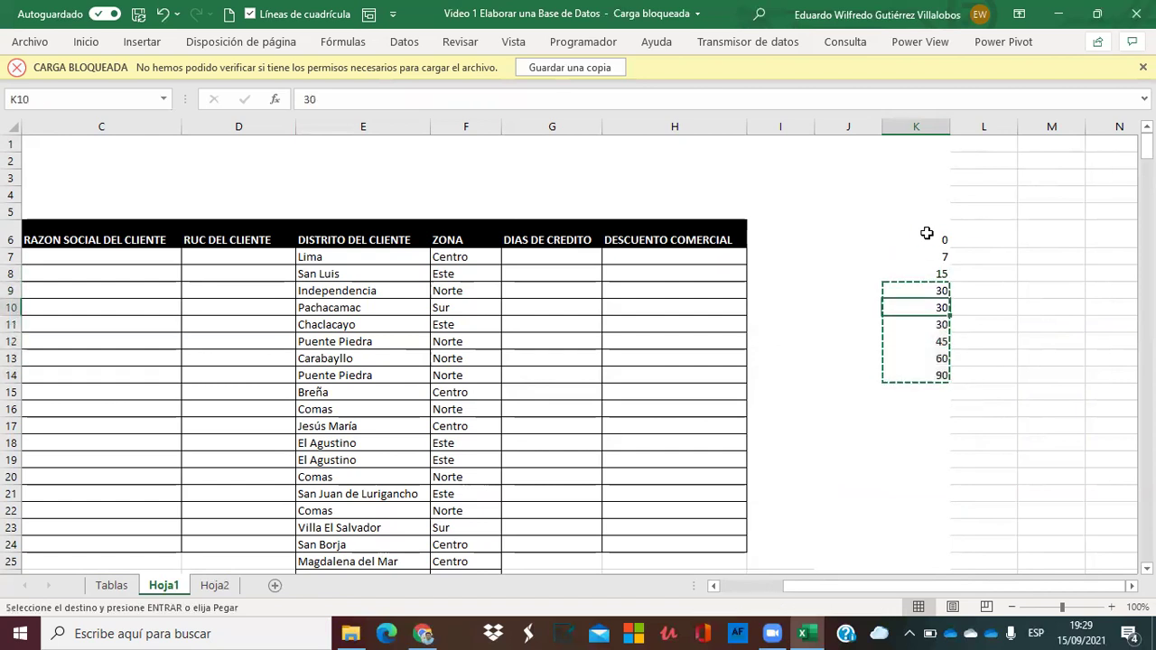
key("ctrl+v")
key("Up")
key("Up")
key("ctrl+c")
key("shift+Down")
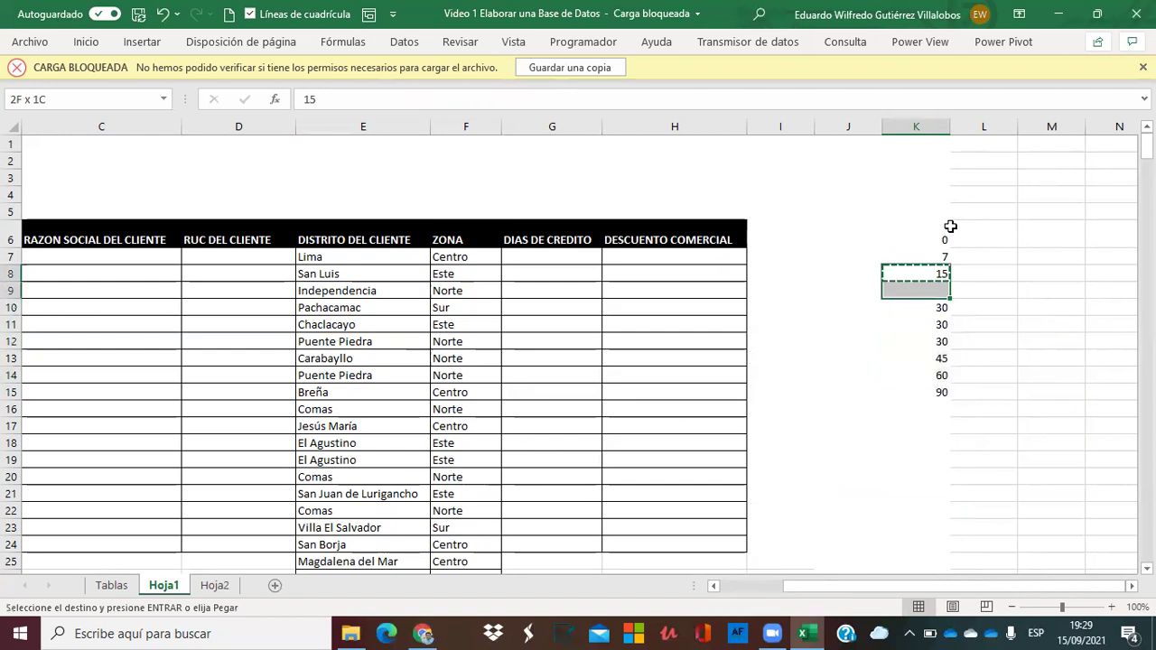
key("ctrl+v")
key("Up")
key("Down")
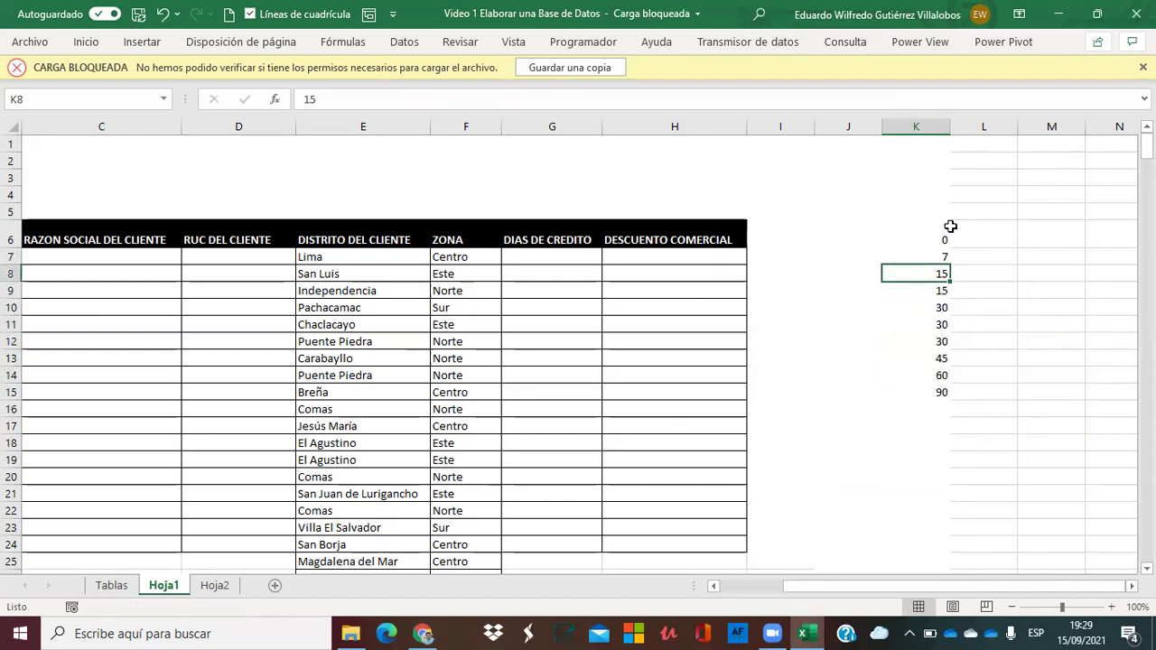
key("shift+Down")
key("shift+Down")
key("shift+Down")
key("shift+Down")
key("shift+Down")
key("shift+Down")
key("shift+Down")
key("ctrl+x")
key("Down")
key("Down")
key("ctrl+v")
key("Up")
key("Up")
key("Up")
key("ctrl+c")
key("Down")
key("shift+Down")
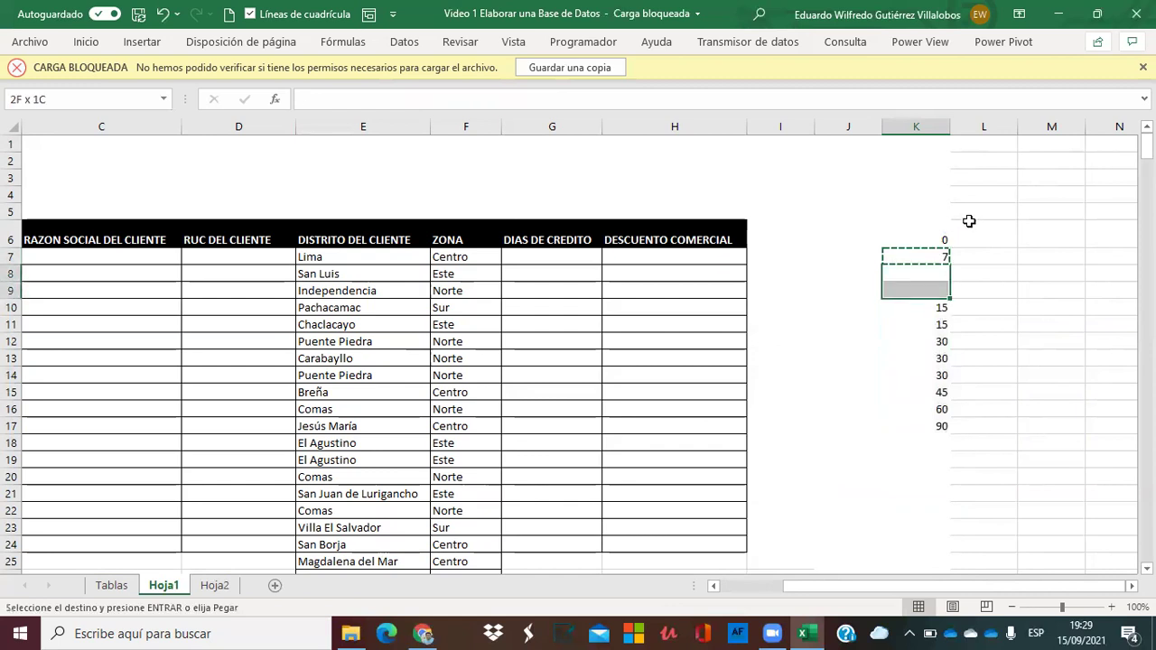
key("ctrl+v")
Duplicate 0 into K7 and 45 near the bottom, moving 60 and 90 down.
key("Up")
key("Up")
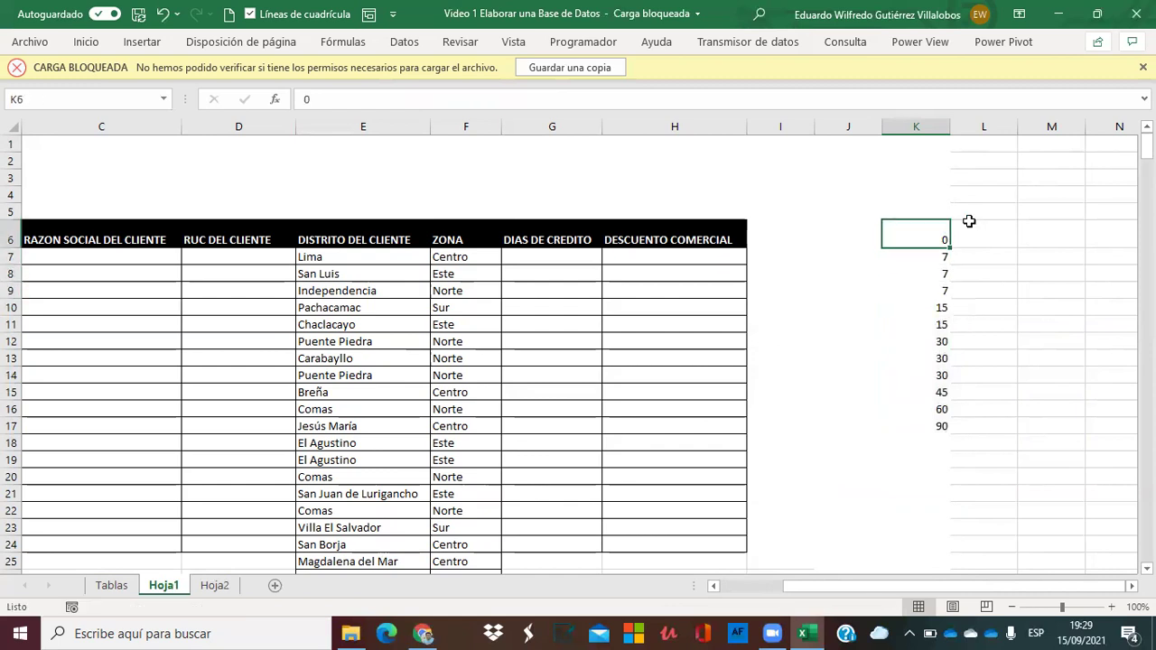
key("Down")
key("shift+Down")
key("shift+Down")
key("shift+Down")
key("shift+Down")
key("shift+Down")
key("shift+Down")
key("shift+Down")
key("shift+Down")
key("shift+Down")
key("shift+Down")
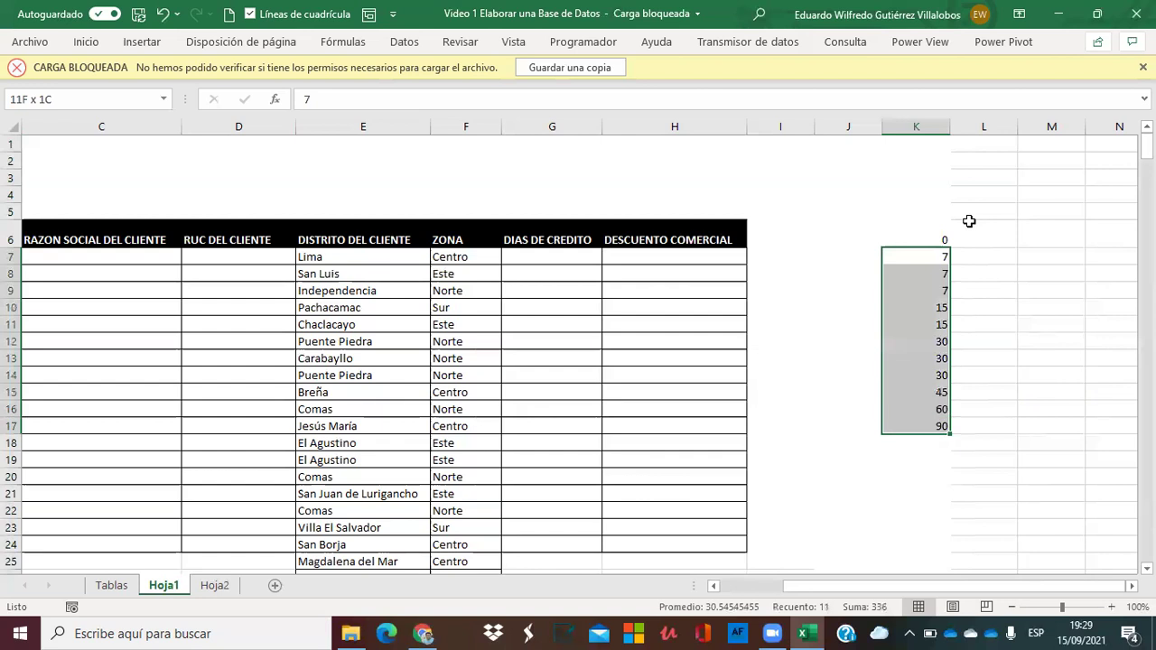
key("ctrl+c")
key("Down")
key("Down")
key("Up")
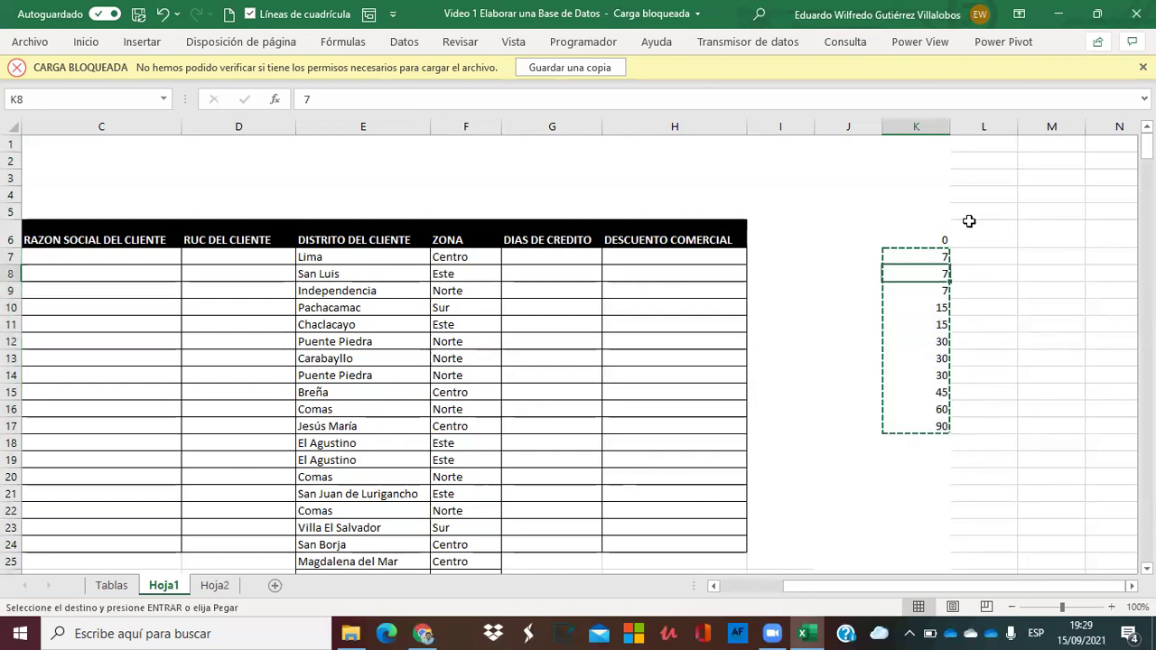
key("ctrl+v")
key("Up")
key("Delete")
key("Up")
key("ctrl+c")
key("Down")
key("Return")
key("Down")
key("Down")
key("Down")
key("Down")
key("Down")
key("Down")
key("Down")
key("Down")
key("Down")
key("Down")
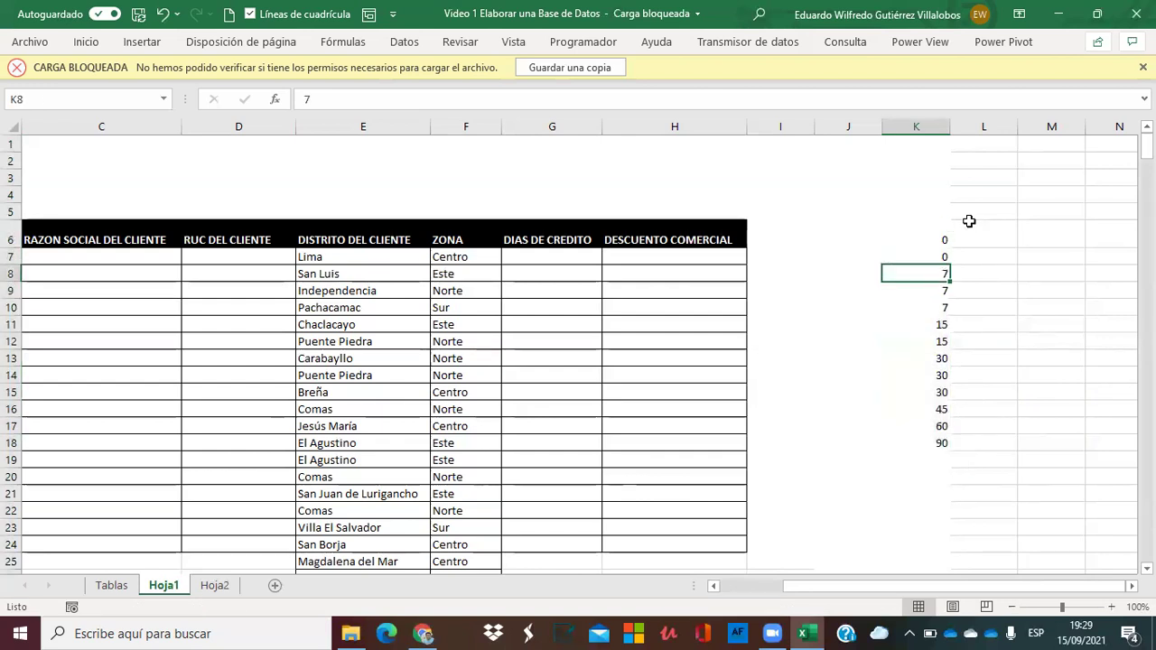
key("shift+Down")
key("ctrl+c")
key("Down")
key("ctrl+v")
key("Up")
key("Delete")
key("Up")
key("ctrl+c")
key("Down")
key("Return")
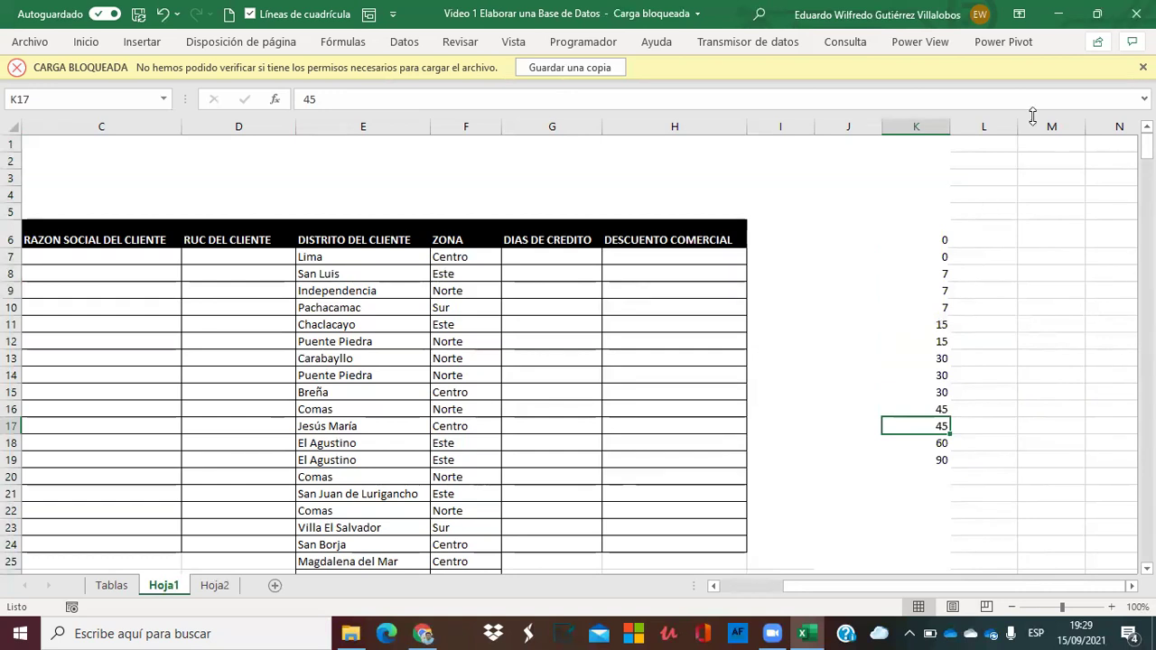
Number the credit-day list 1 to 14 down J6:J19.
left_click(920, 239)
key("Left")
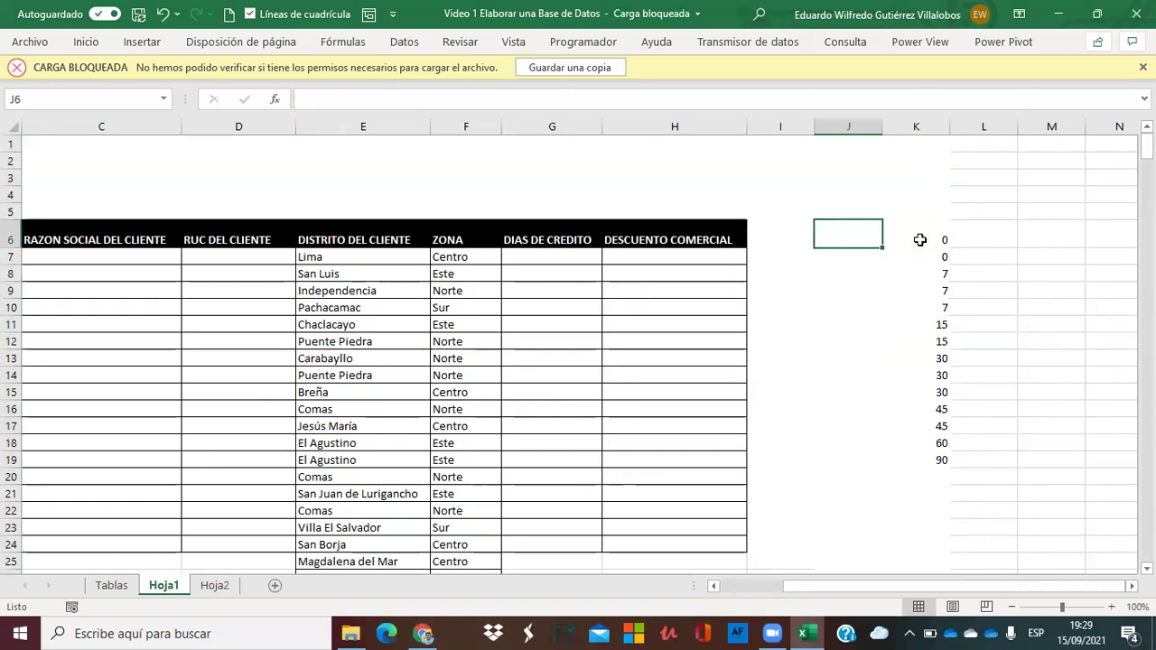
type("1")
key("Return")
type("2")
key("Return")
type("3")
key("Return")
type("4 5 6 7 8 9 10")
key("Return")
type("11")
key("Return")
type("12")
key("Return")
type("13")
key("Return")
type("14")
key("Return")
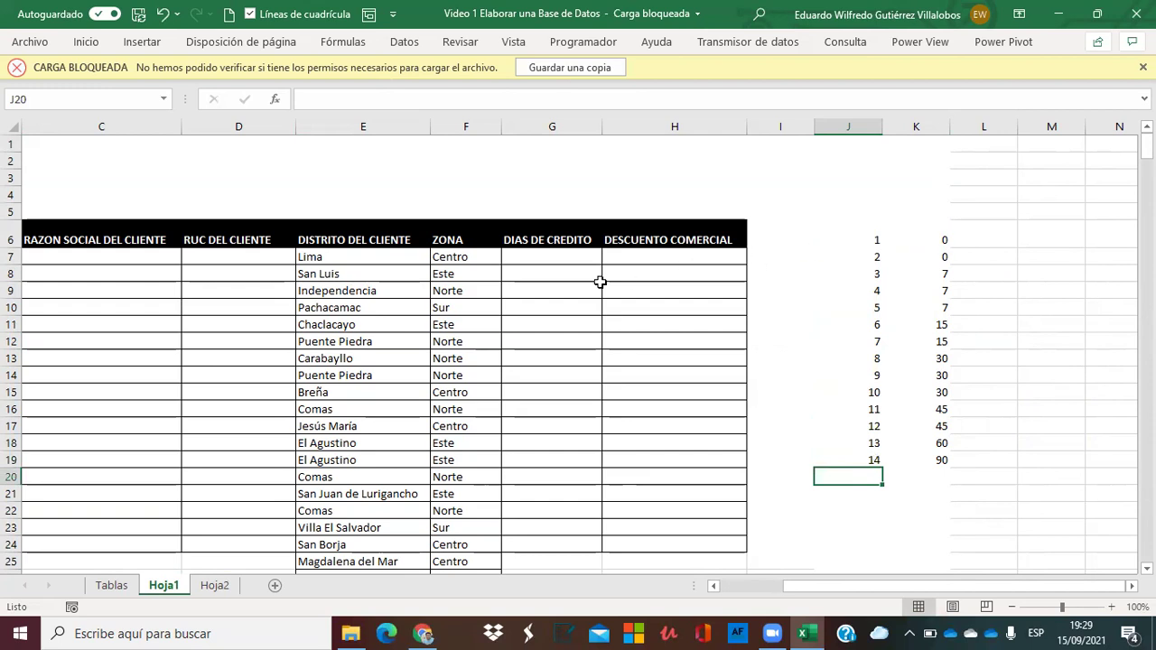
Enter =+ALEATORIO.ENTRE(1;14) in G7 and fill it down every client row.
left_click(556, 255)
type("+ale")
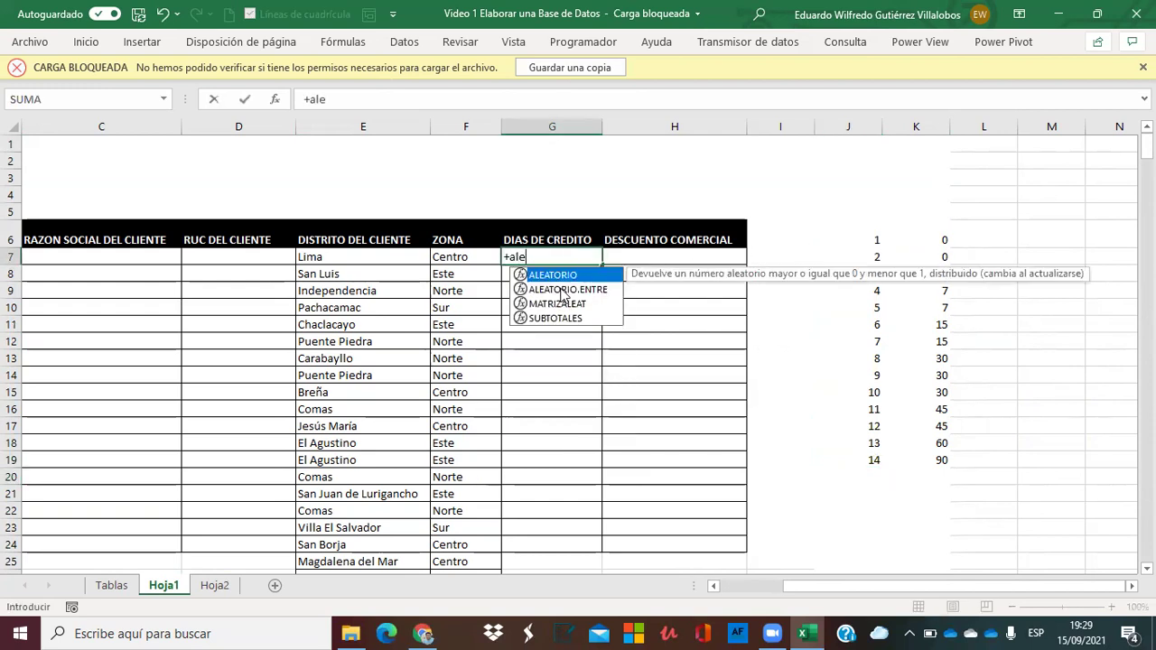
double_click(561, 289)
type("1;")
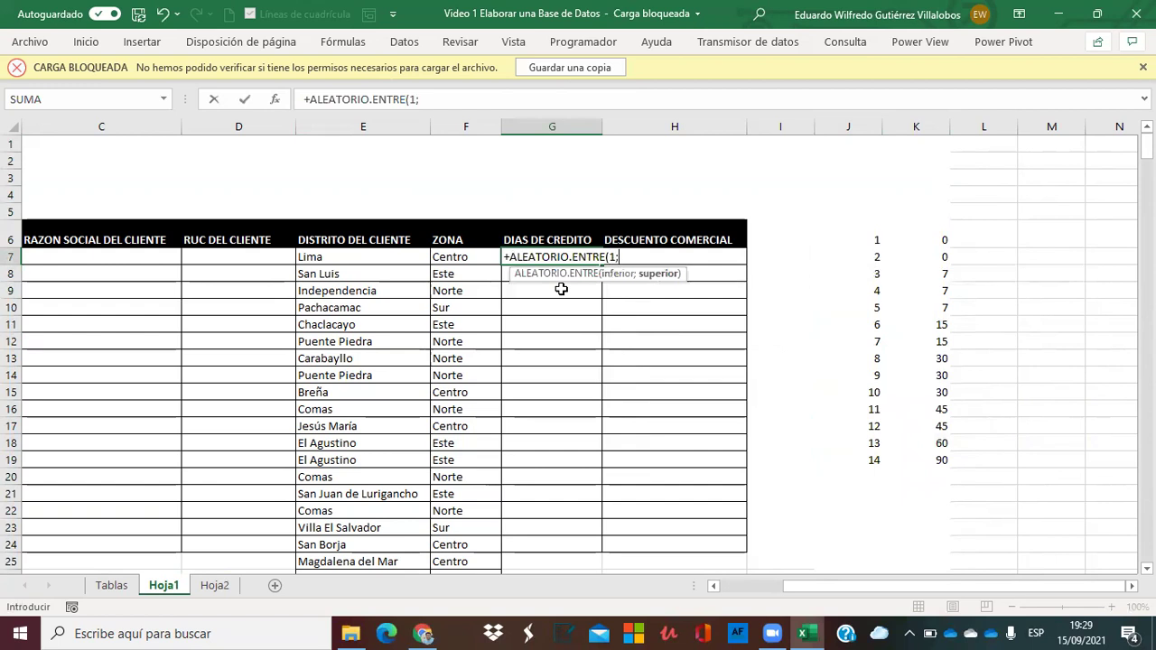
type("14")
key("Return")
left_click(550, 258)
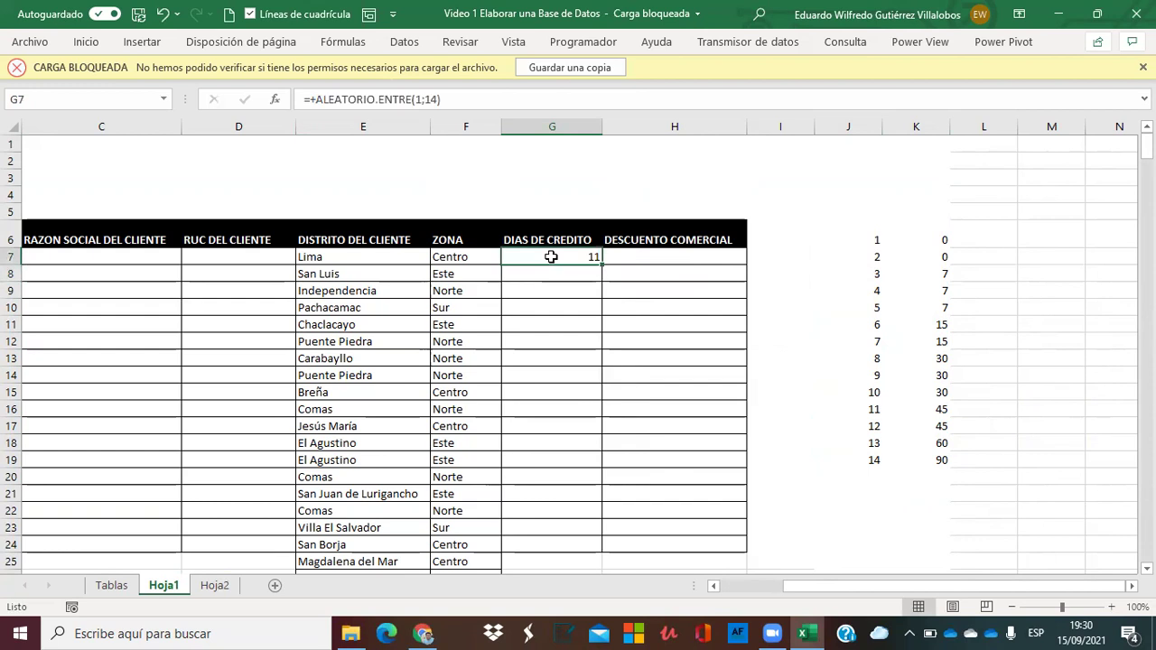
double_click(603, 264)
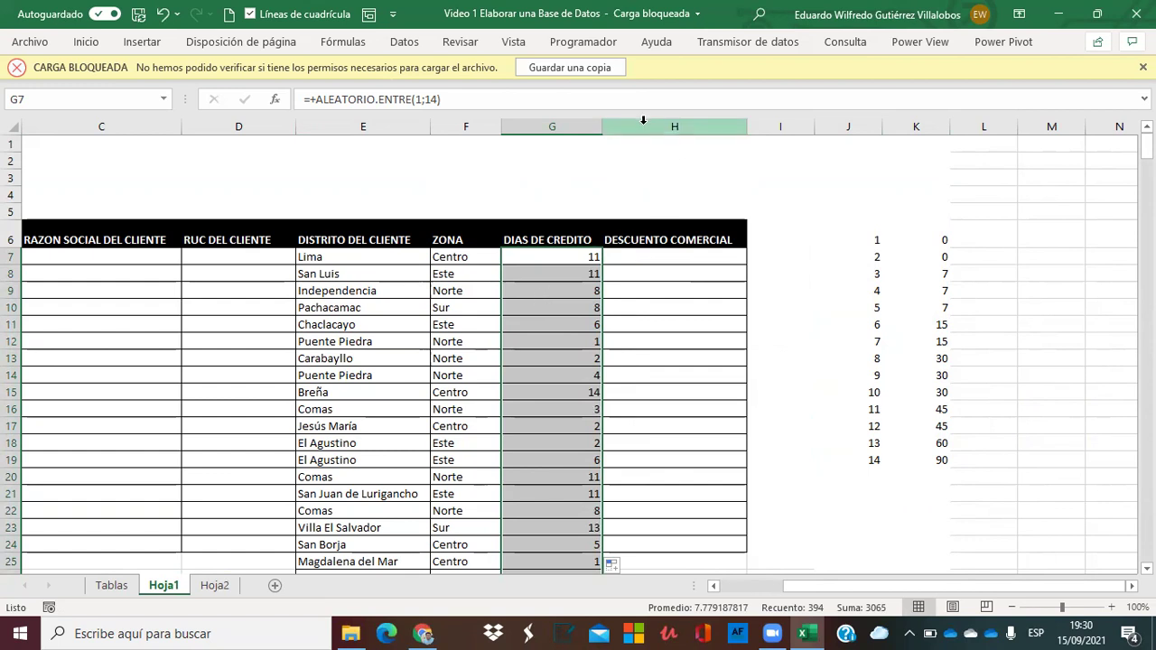
Insert a blank column H before DESCUENTO COMERCIAL.
left_click(658, 127)
right_click(658, 127)
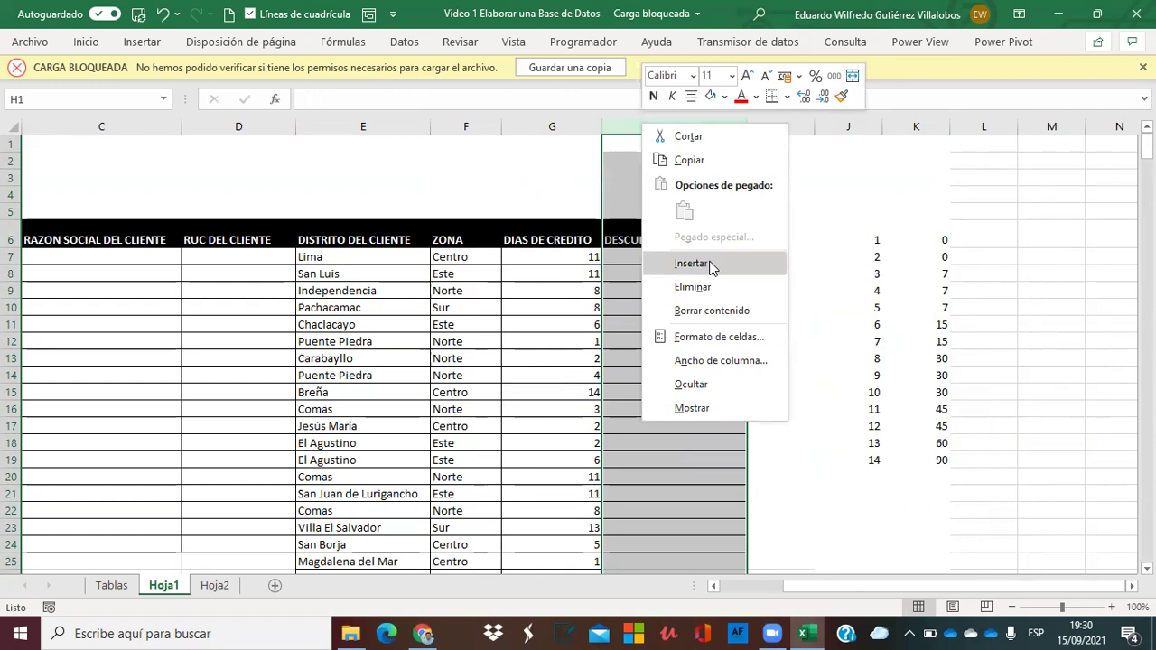
left_click(713, 263)
left_click(565, 313)
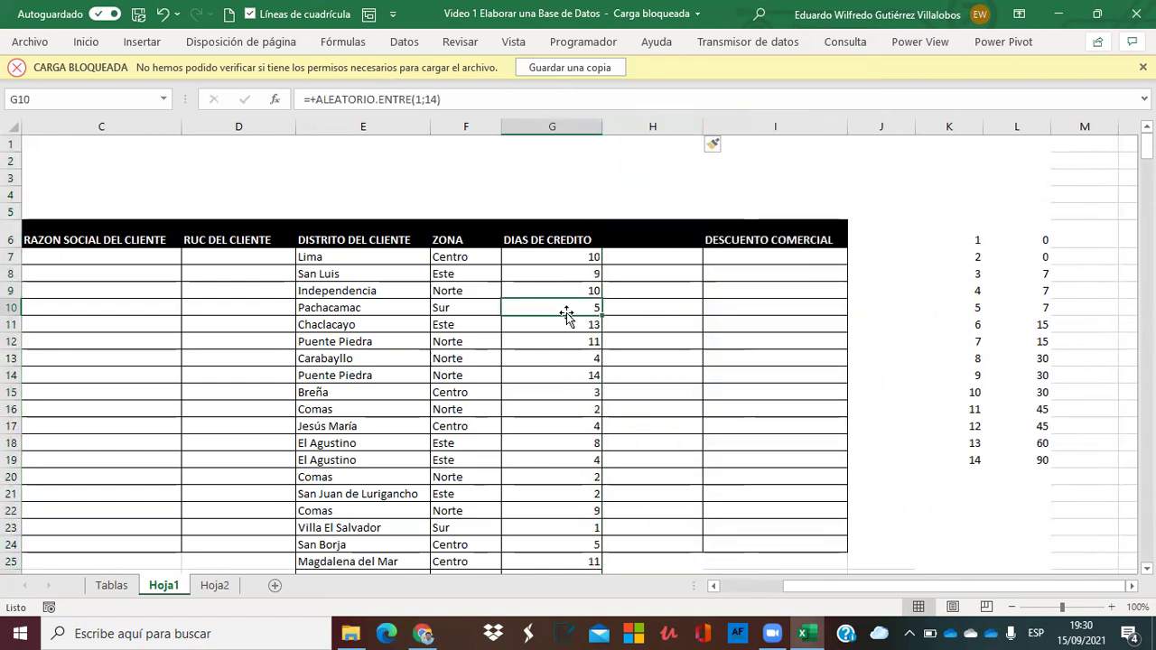
Copy the DIAS DE CREDITO heading from G6 into H6.
left_click(536, 236)
key("ctrl+c")
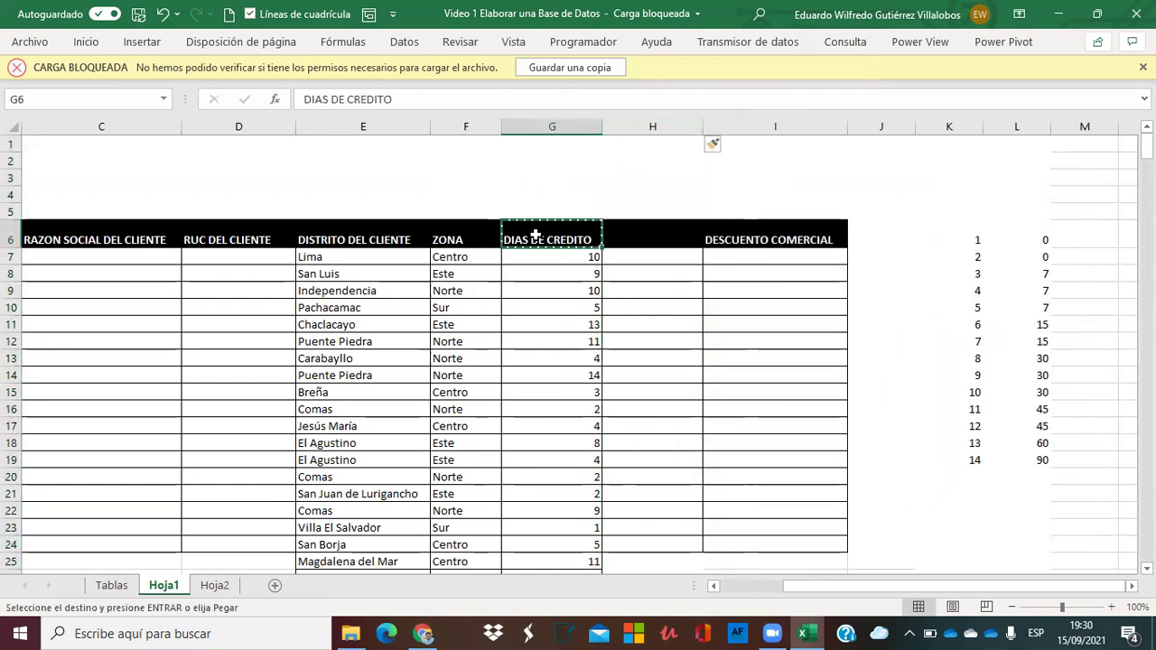
key("Right")
key("ctrl+v")
key("Return")
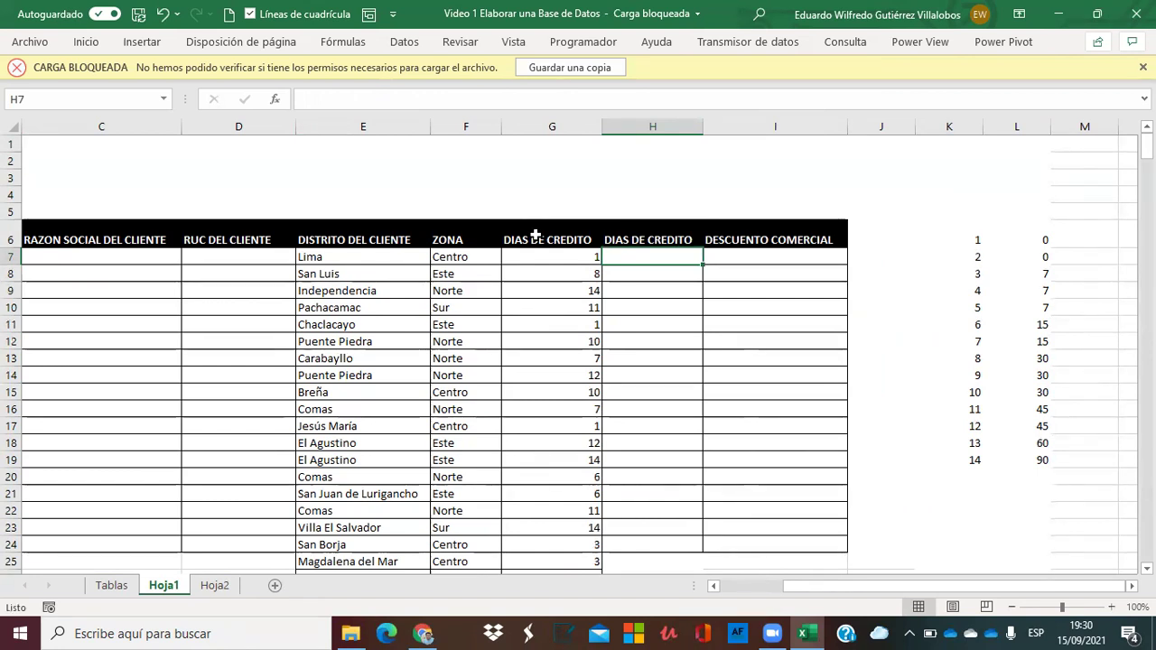
Start a BUSCARV lookup in H7 with G7 as the lookup value.
type("+bu")
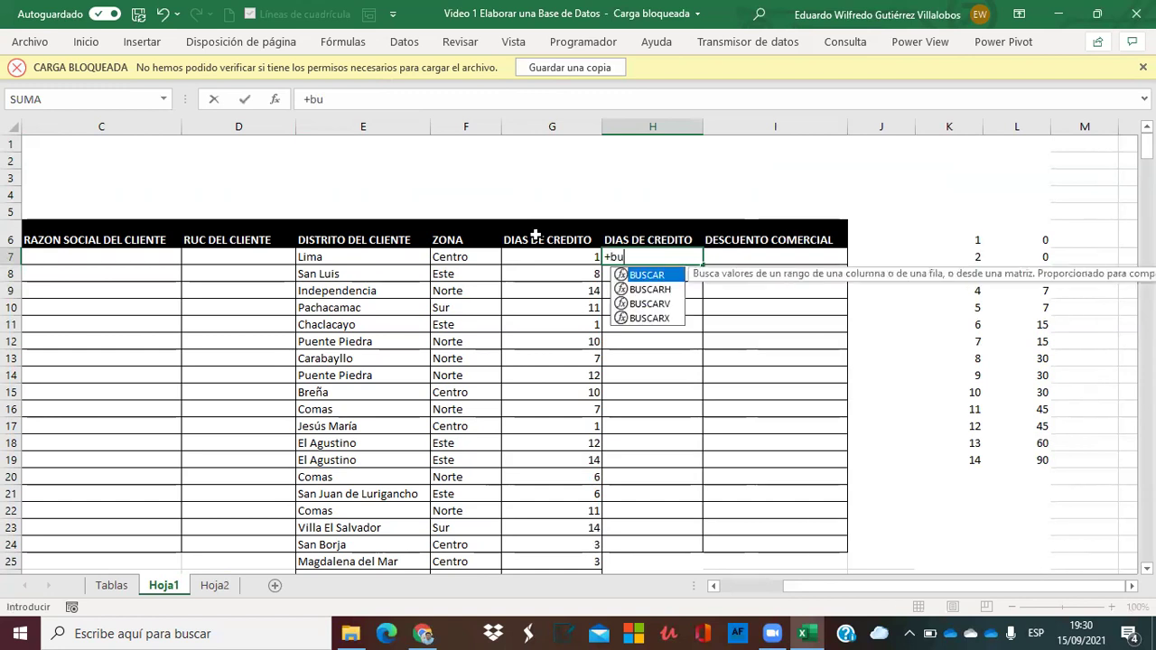
double_click(632, 302)
left_click(583, 257)
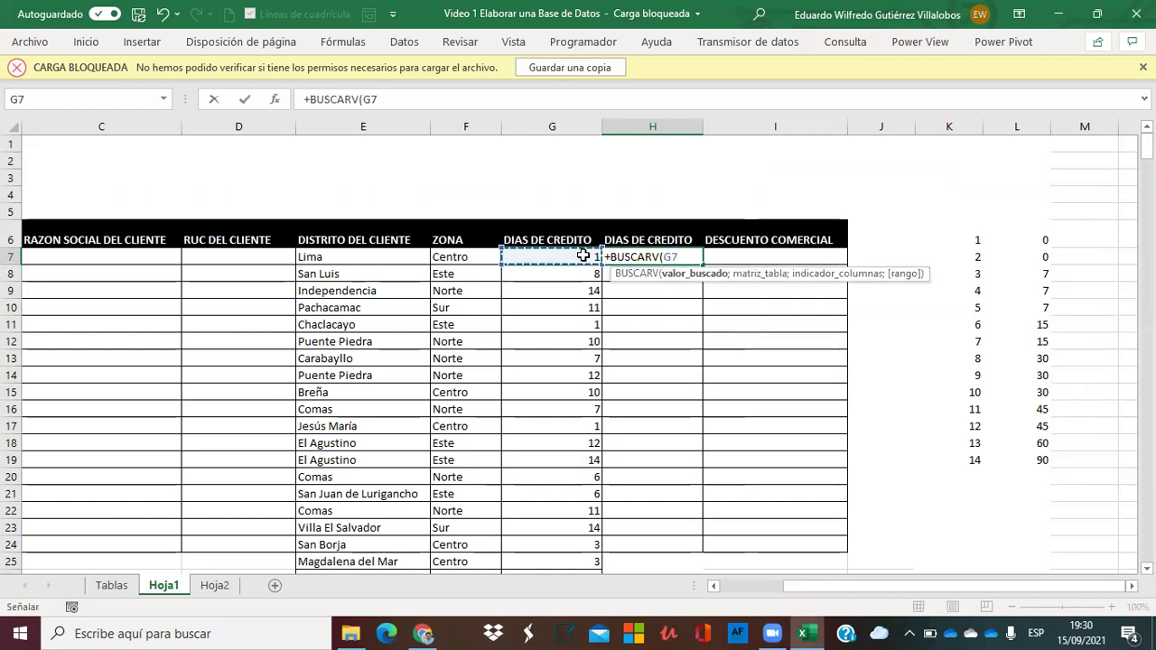
key("F8")
key("F8")
type(";")
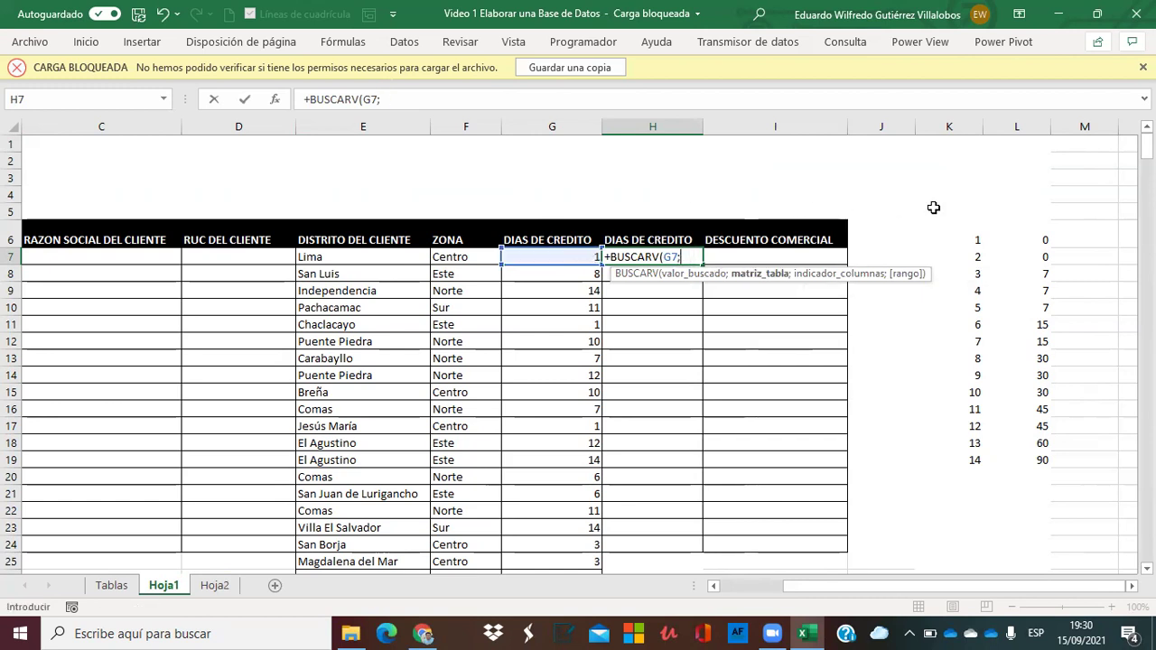
Finish the lookup with absolute range $K$6:$L$19, column 2 and FALSO for exact match.
left_click(942, 240)
key("shift+Right")
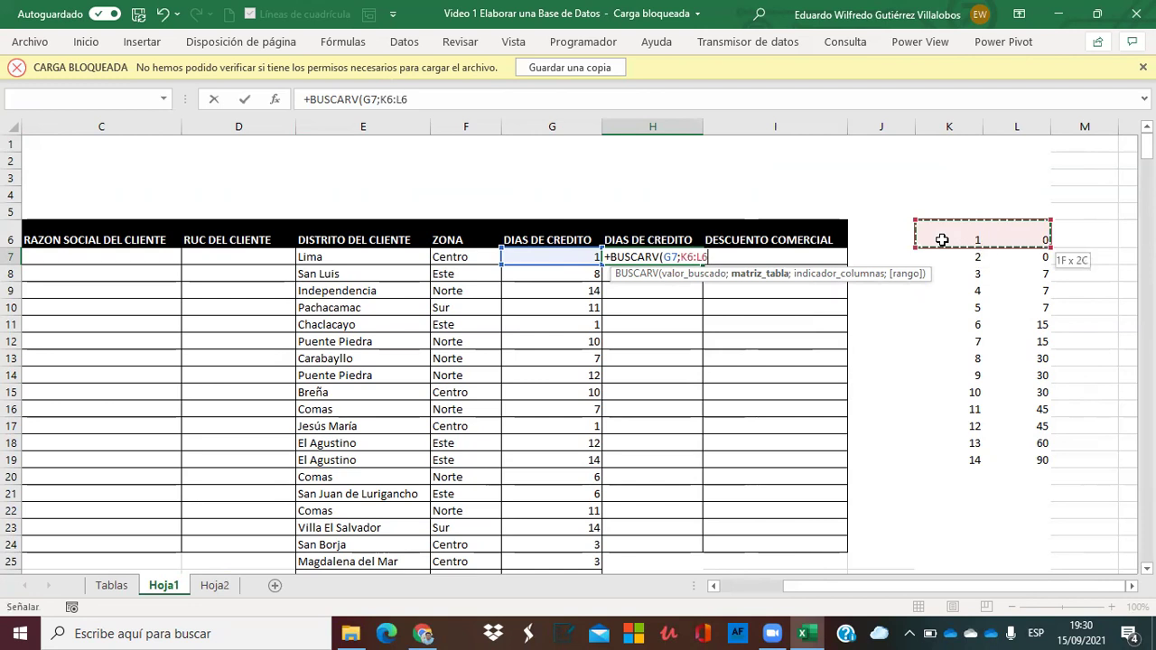
key("shift+Down")
key("shift+Down")
key("shift+Down")
key("shift+Down")
key("shift+Down")
key("shift+Down")
key("shift+Down")
key("shift+Down")
key("shift+Down")
key("shift+Down")
key("shift+Down")
key("shift+Down")
key("shift+Down")
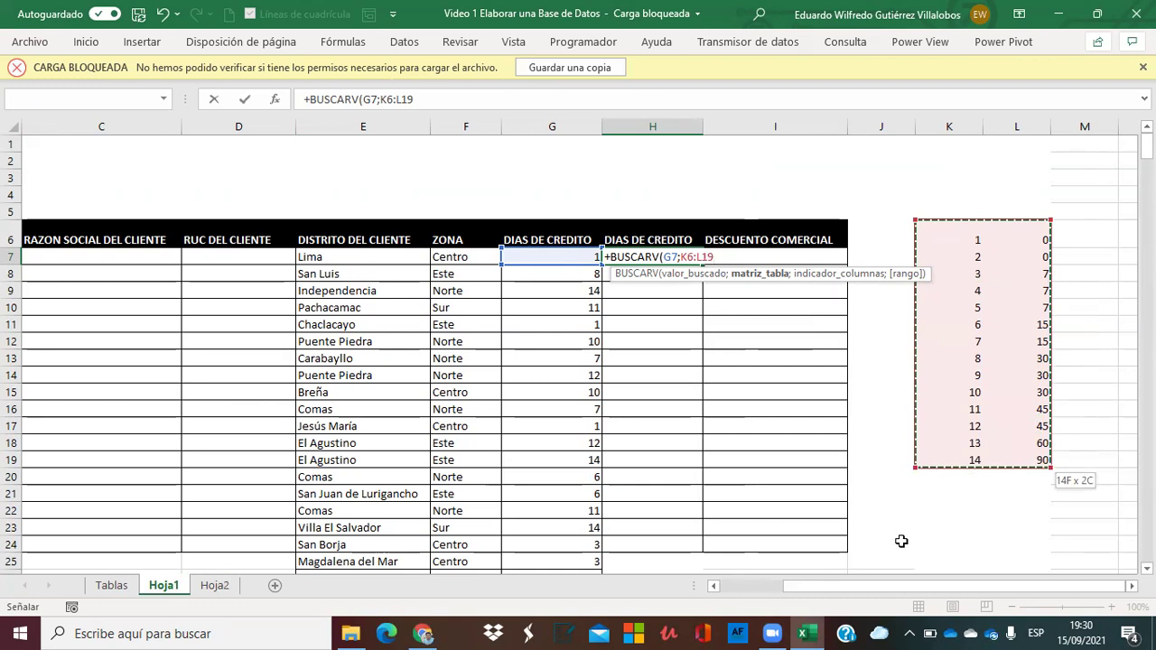
key("XF86AudioLowerVolume")
key("XF86AudioLowerVolume")
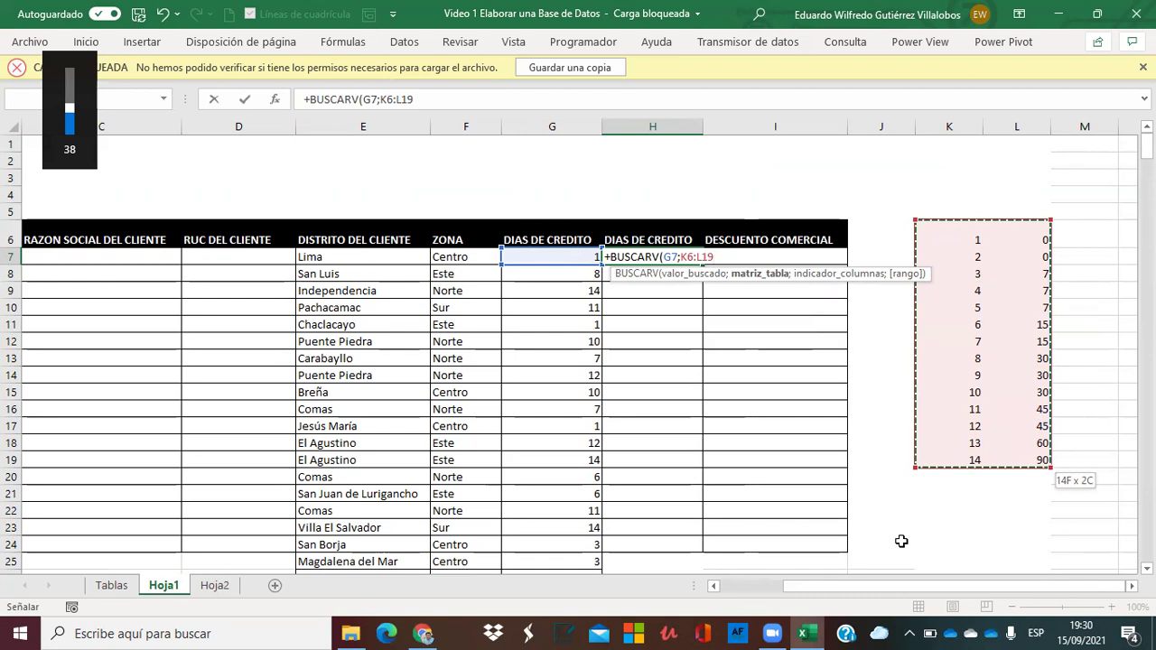
key("F4")
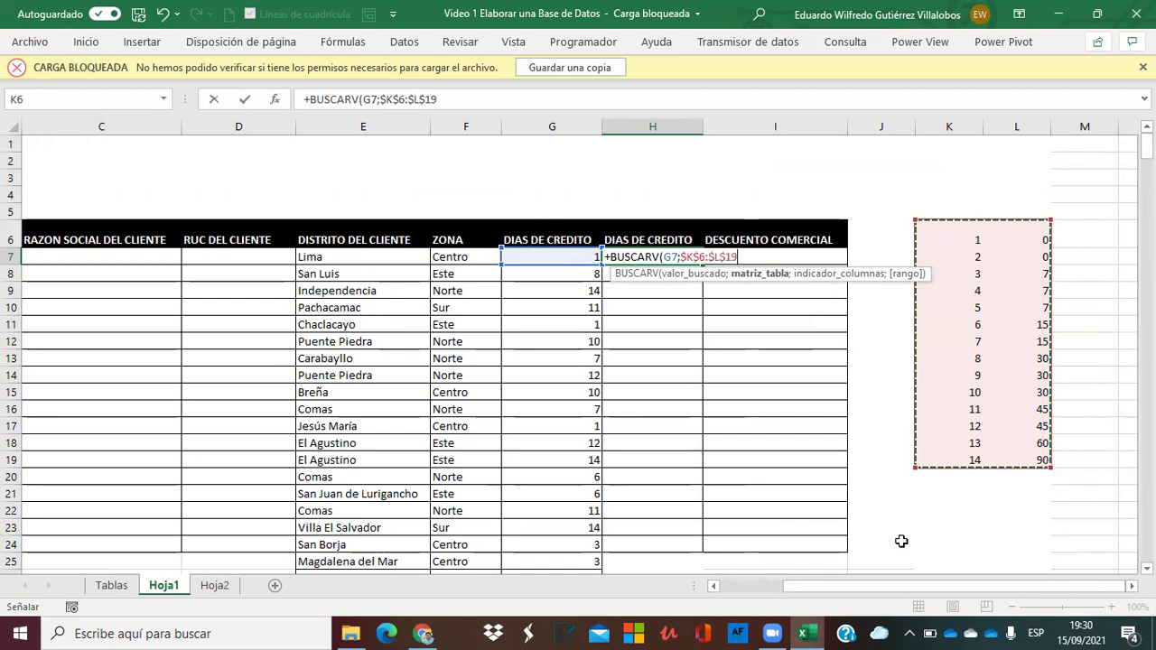
type(";")
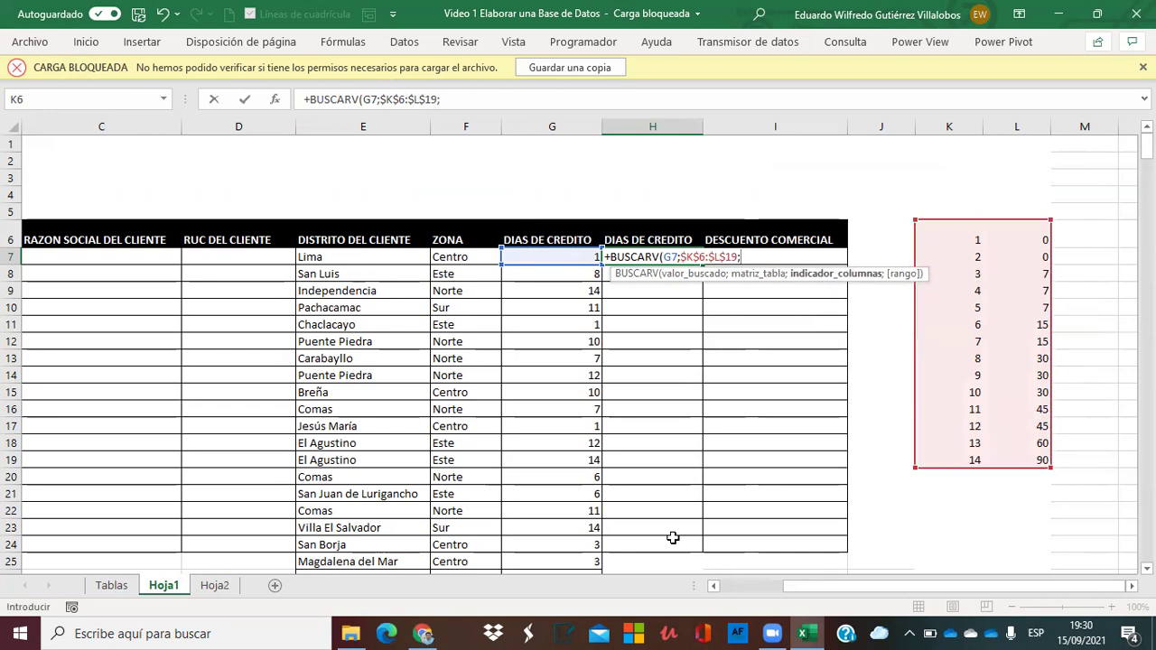
type("2;")
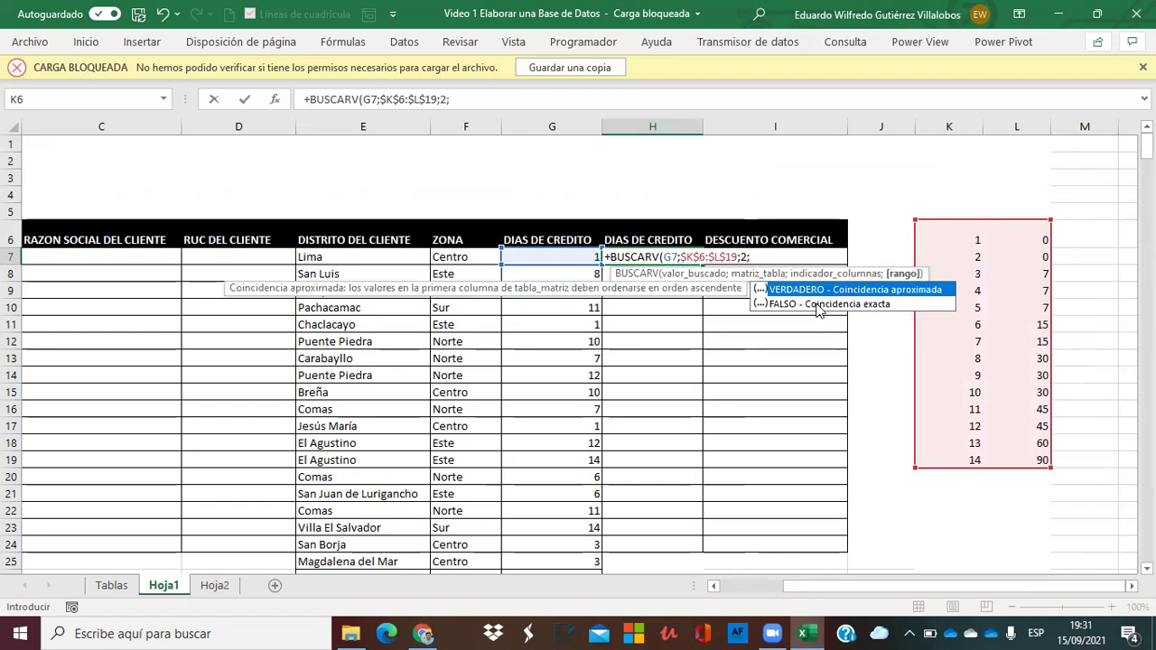
double_click(818, 305)
type(")")
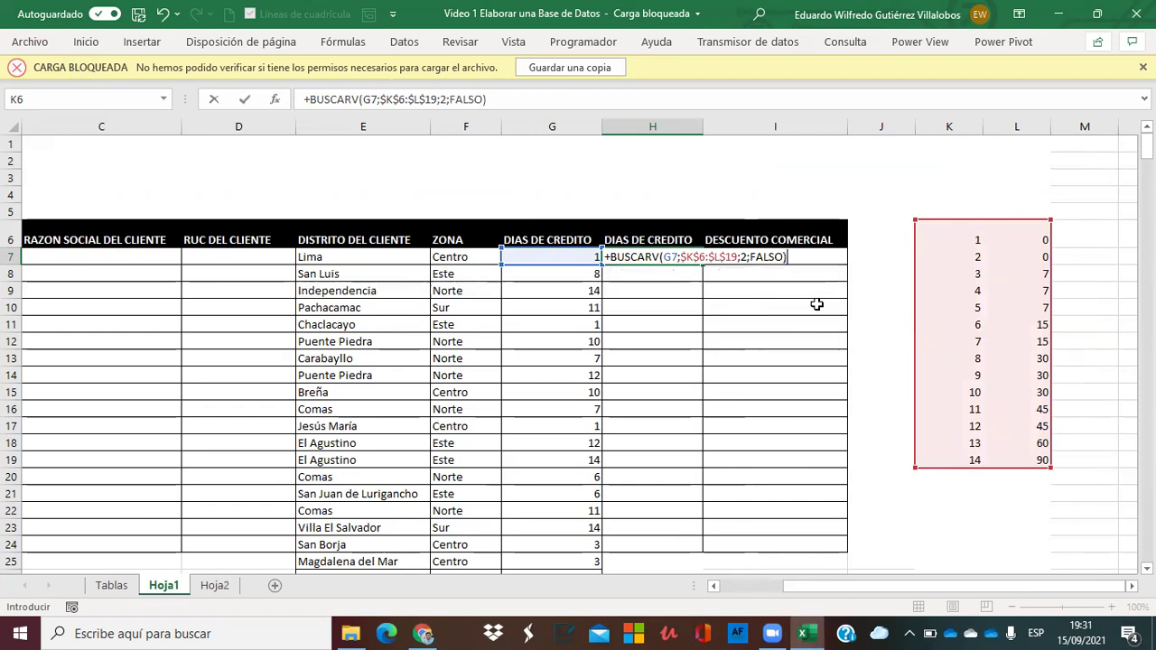
key("Return")
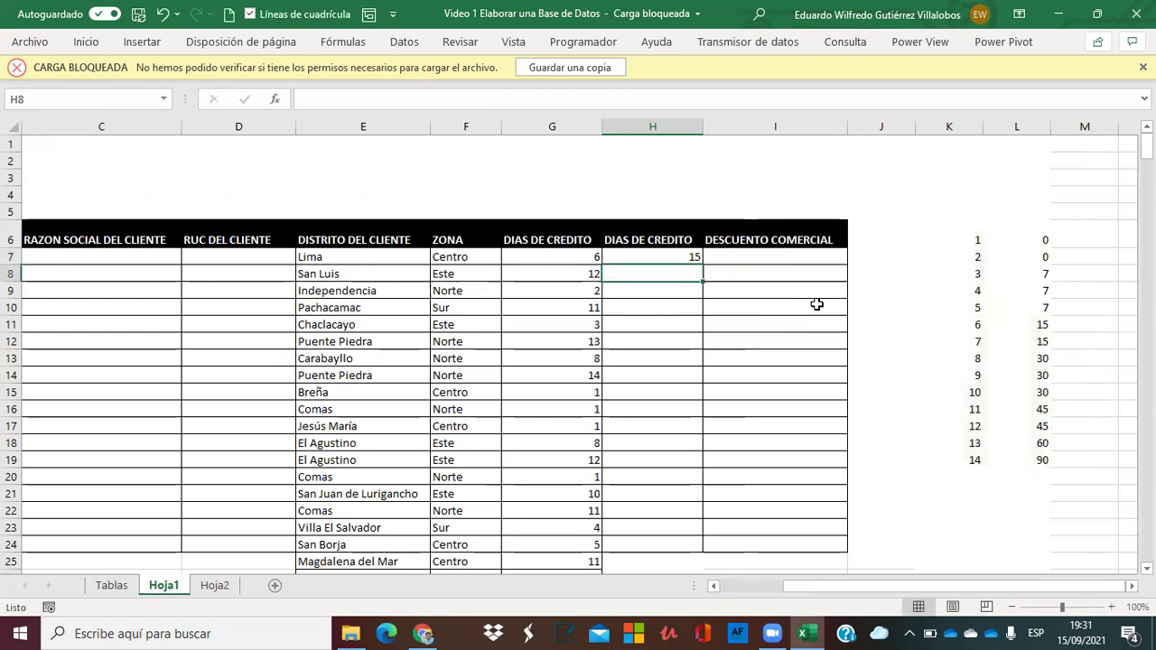
Fill the H7 credit-days lookup down the column and spot-check it against the table.
left_click_drag(920, 321, 1019, 319)
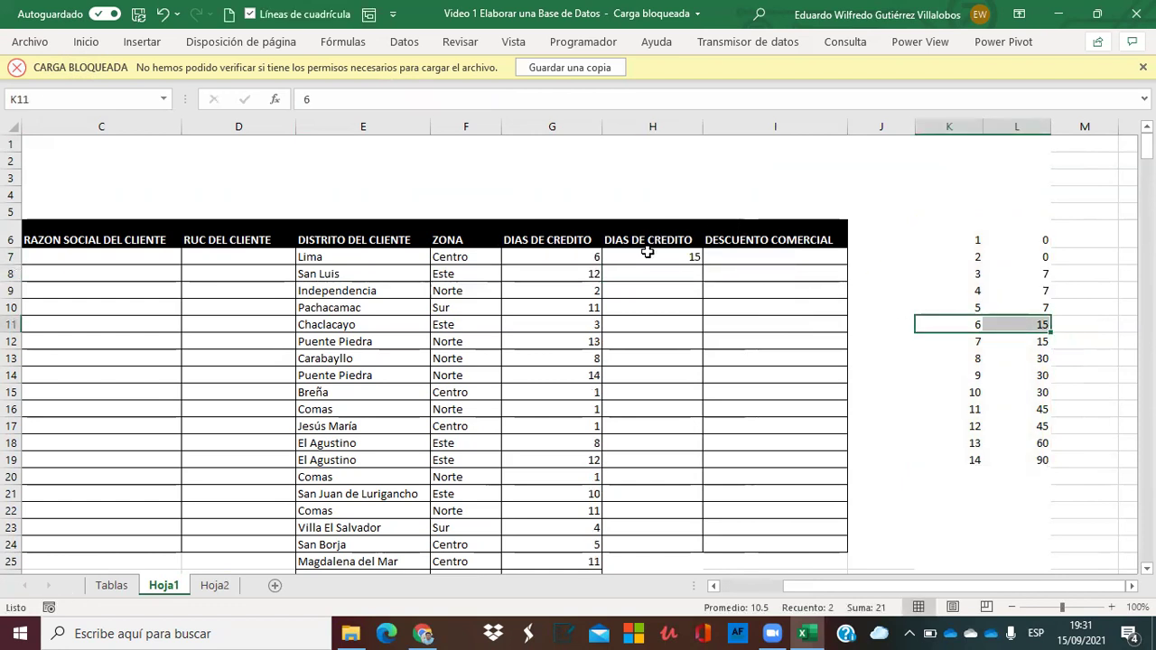
left_click(647, 253)
double_click(700, 263)
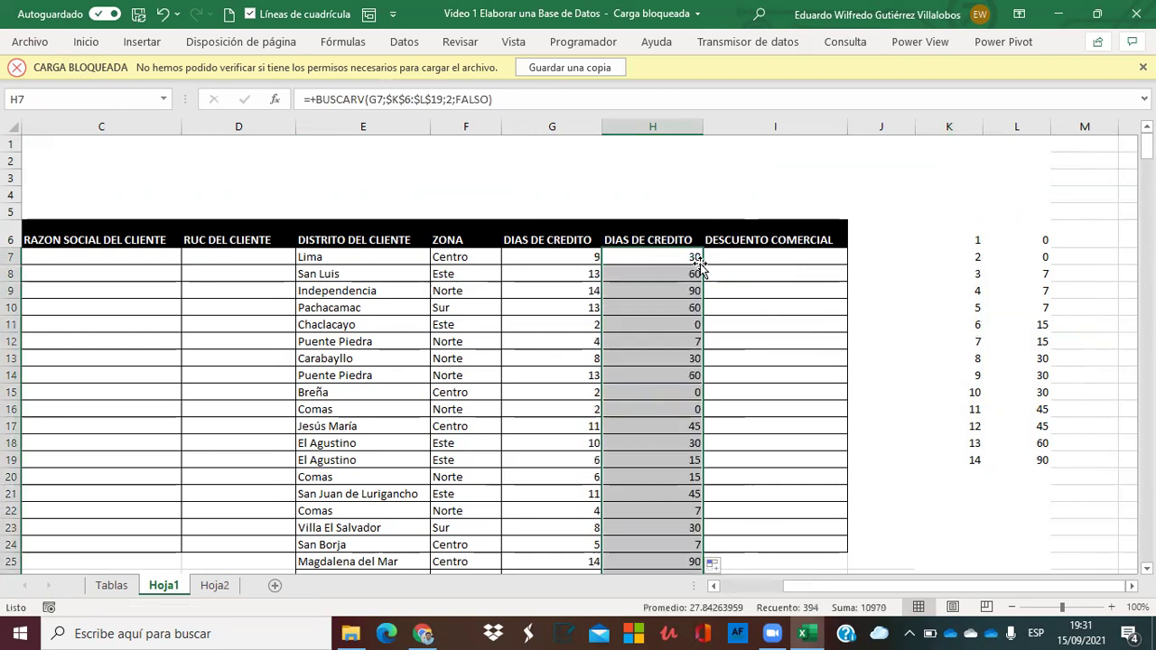
left_click_drag(959, 375, 1036, 375)
left_click(665, 269)
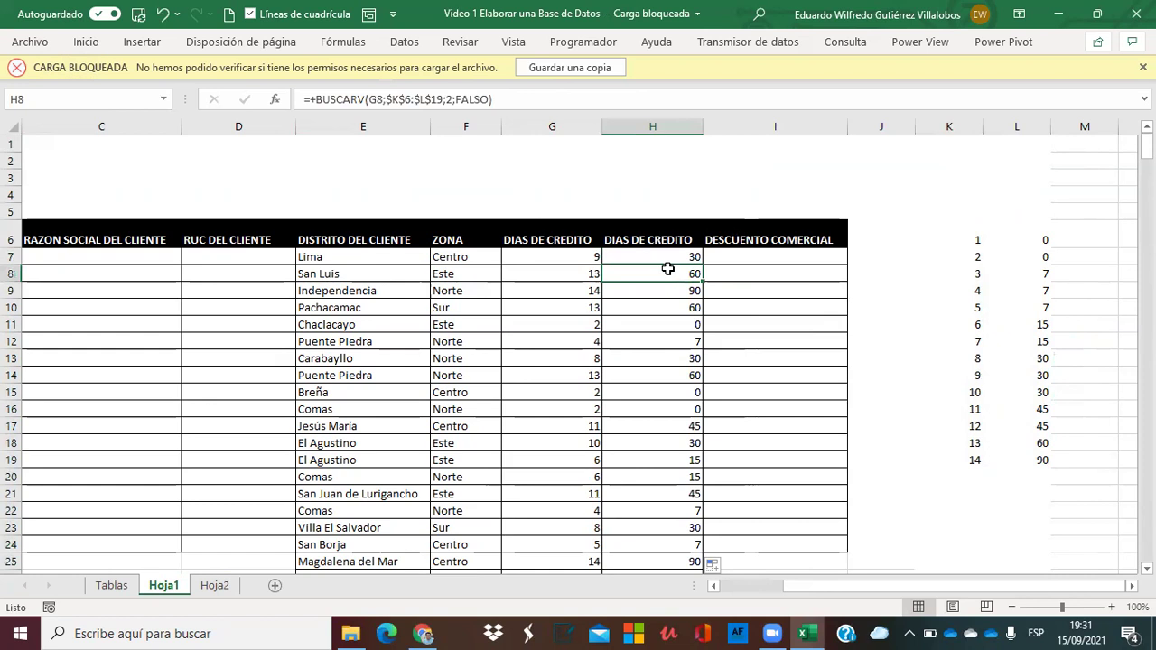
Convert column H's looked-up credit days to fixed values with Paste Values.
left_click(647, 123)
key("ctrl+c")
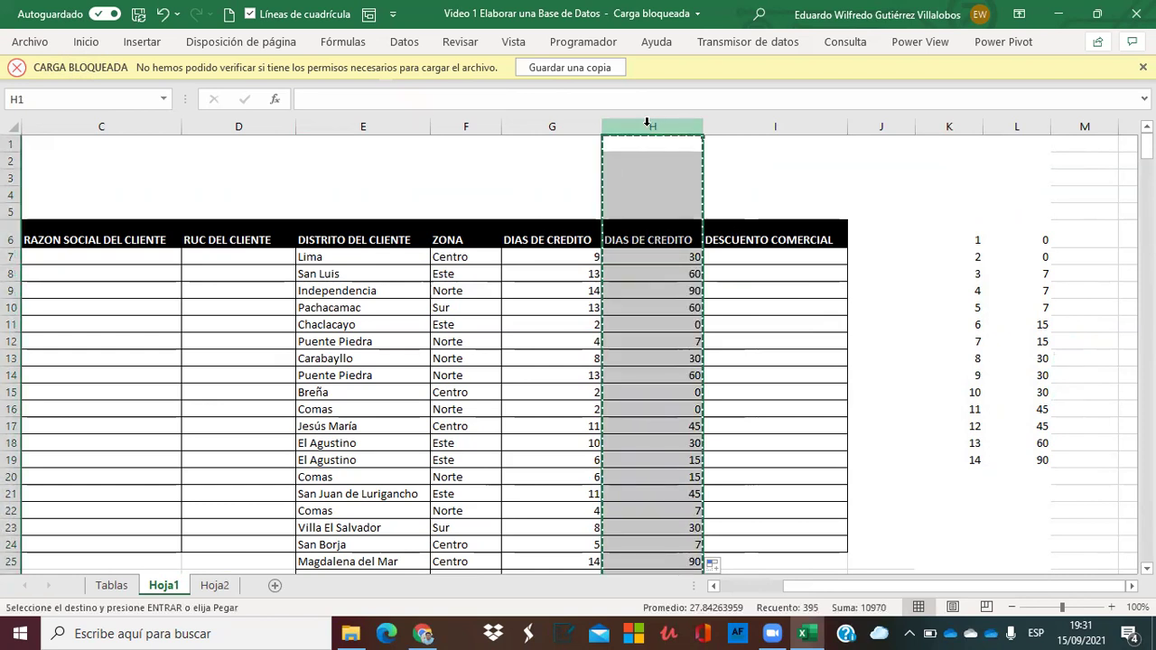
right_click(647, 122)
left_click(718, 217)
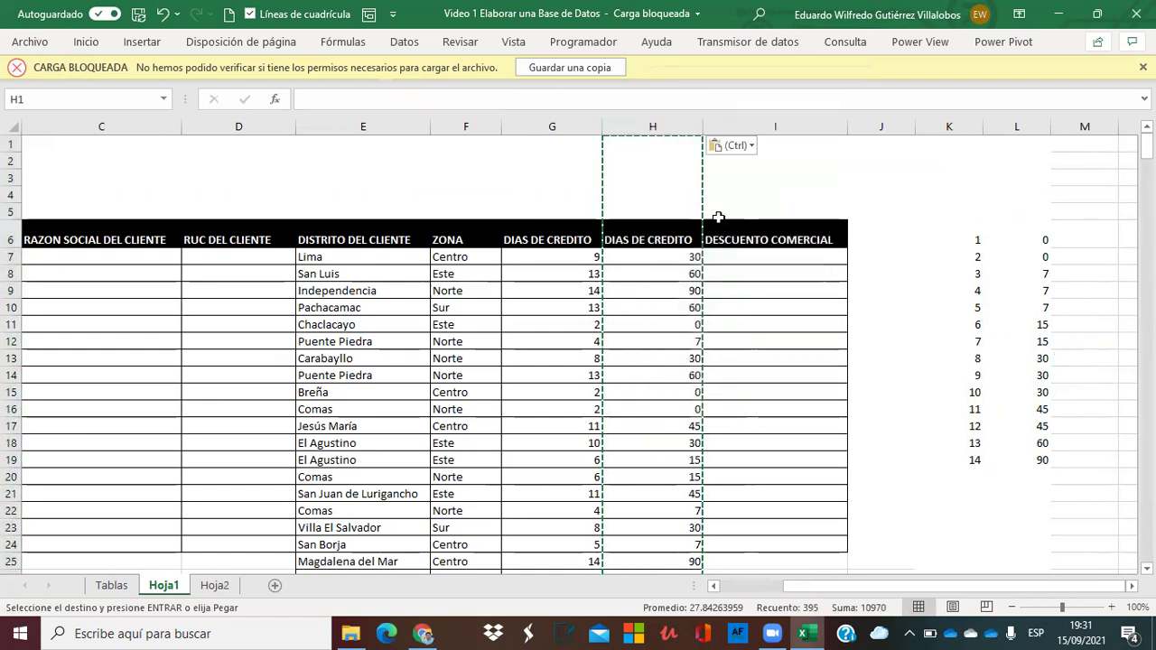
key("Escape")
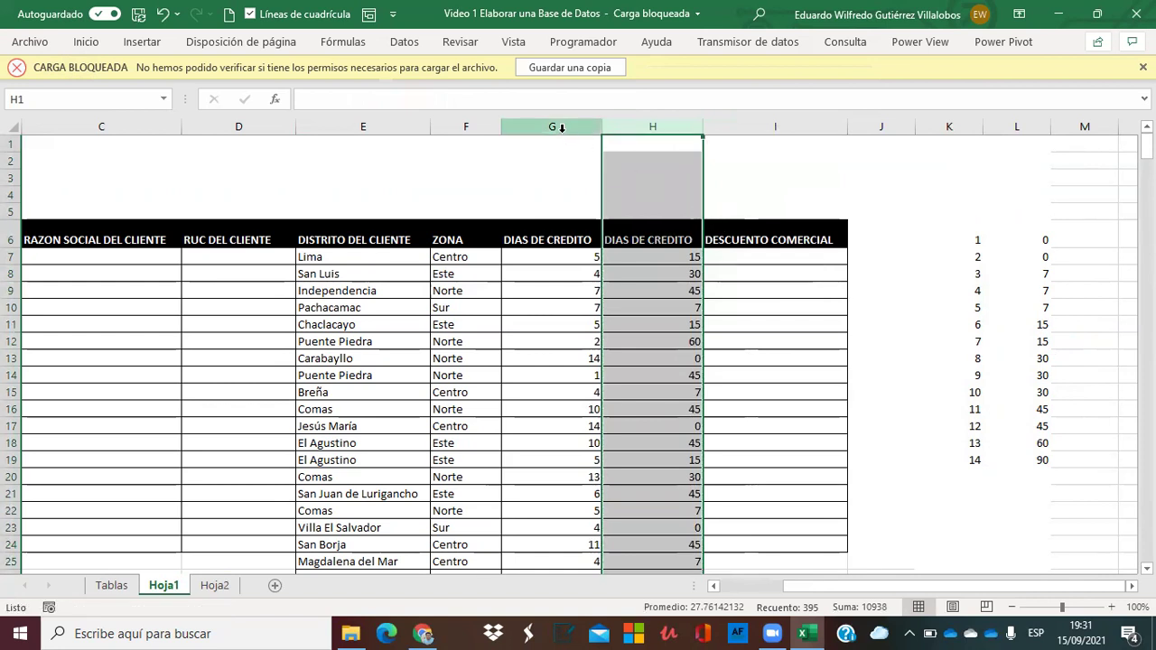
Delete the old random credit-days column G.
left_click(561, 128)
right_click(562, 131)
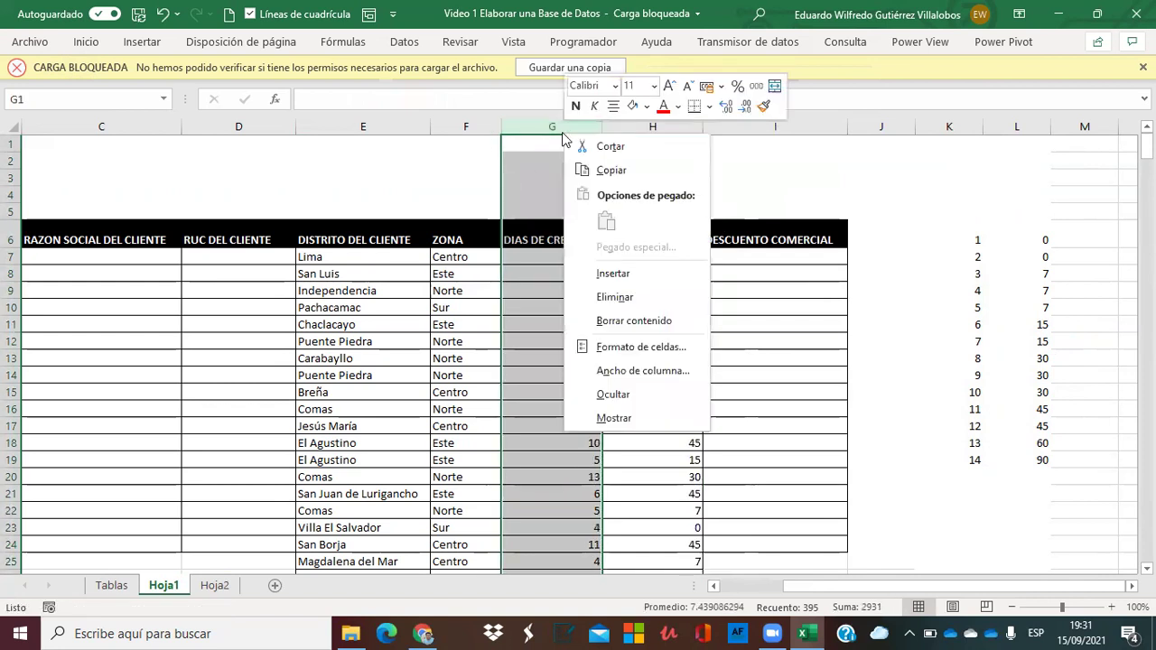
left_click(614, 298)
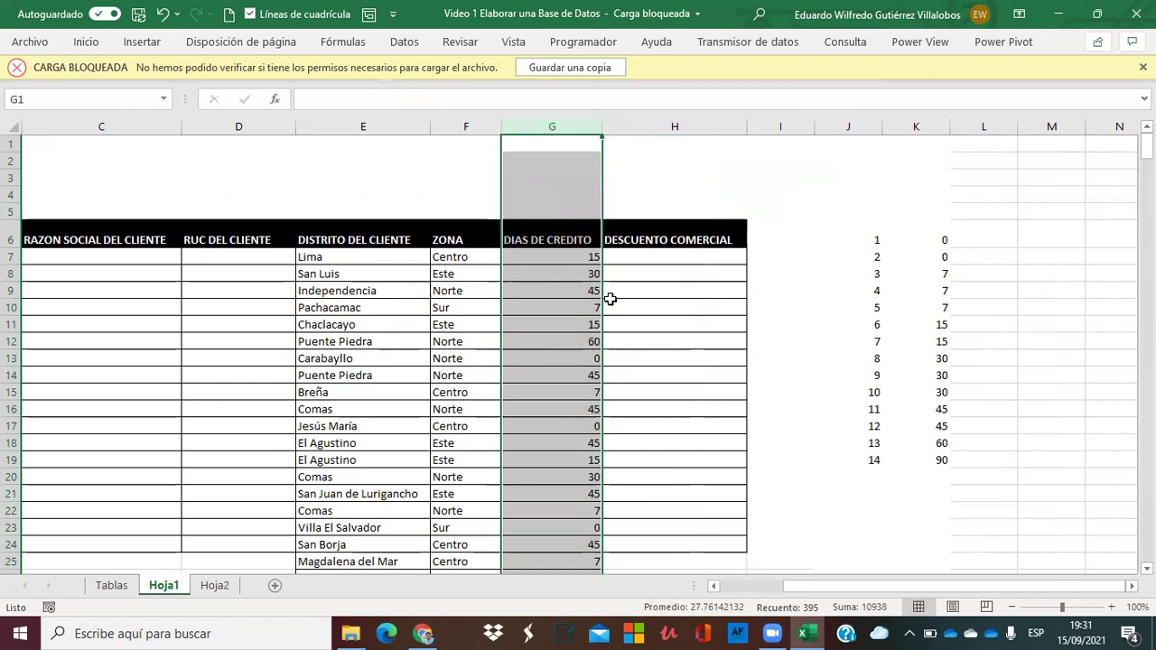
left_click(675, 271)
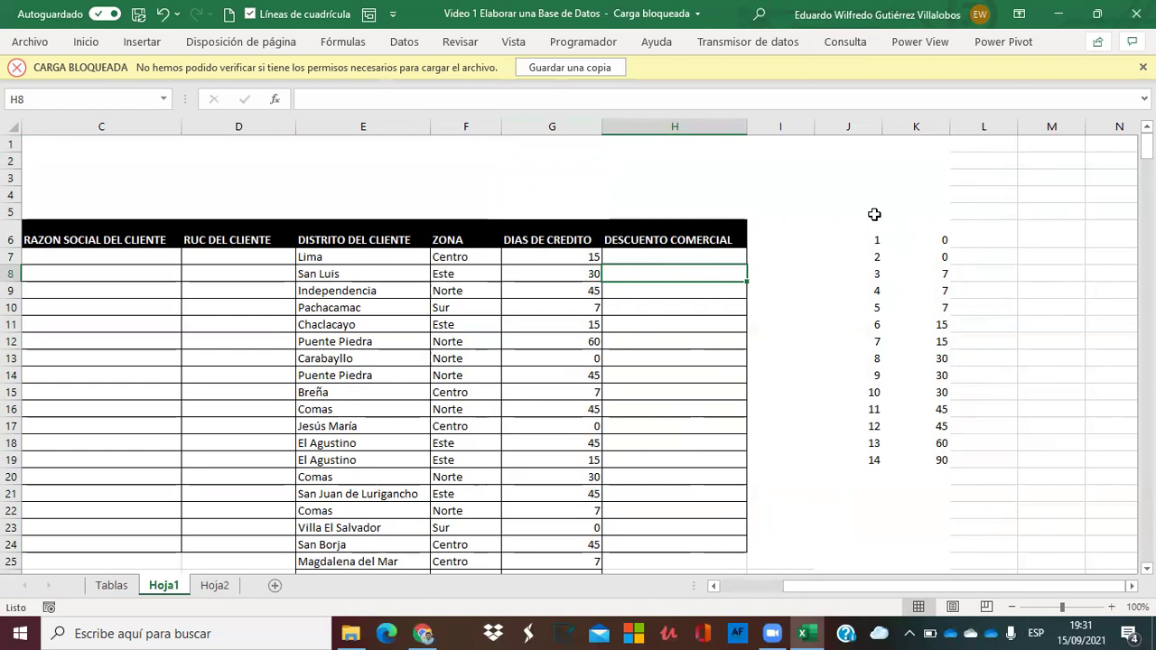
Clear the numbers from the helper lookup table.
left_click_drag(852, 226, 927, 484)
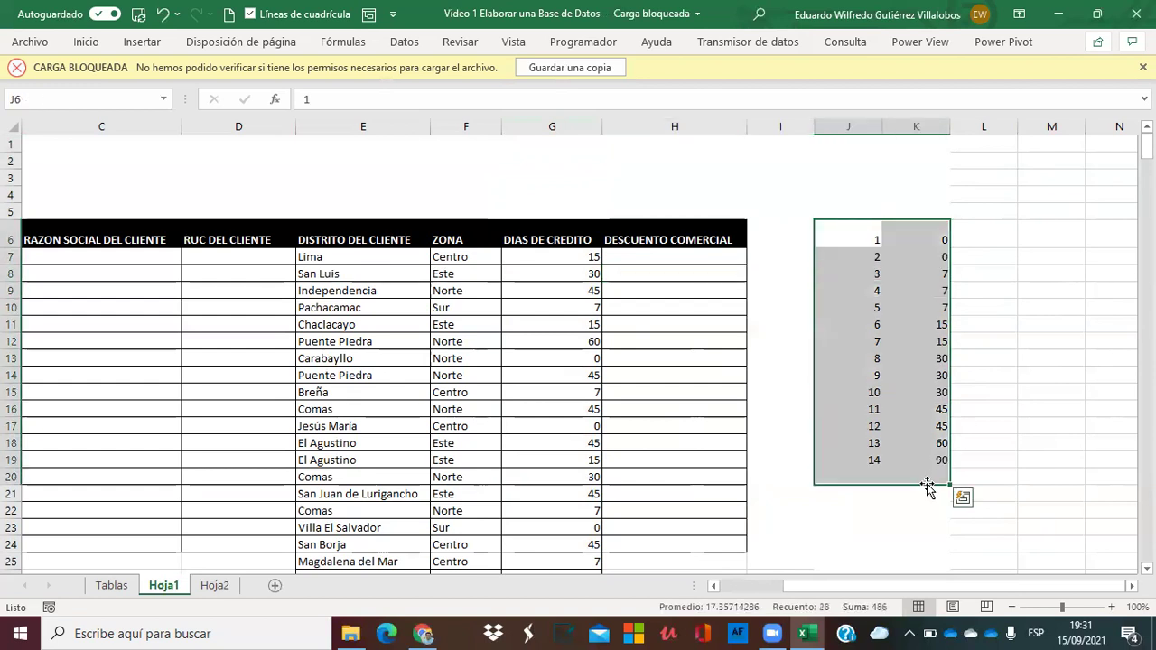
key("Delete")
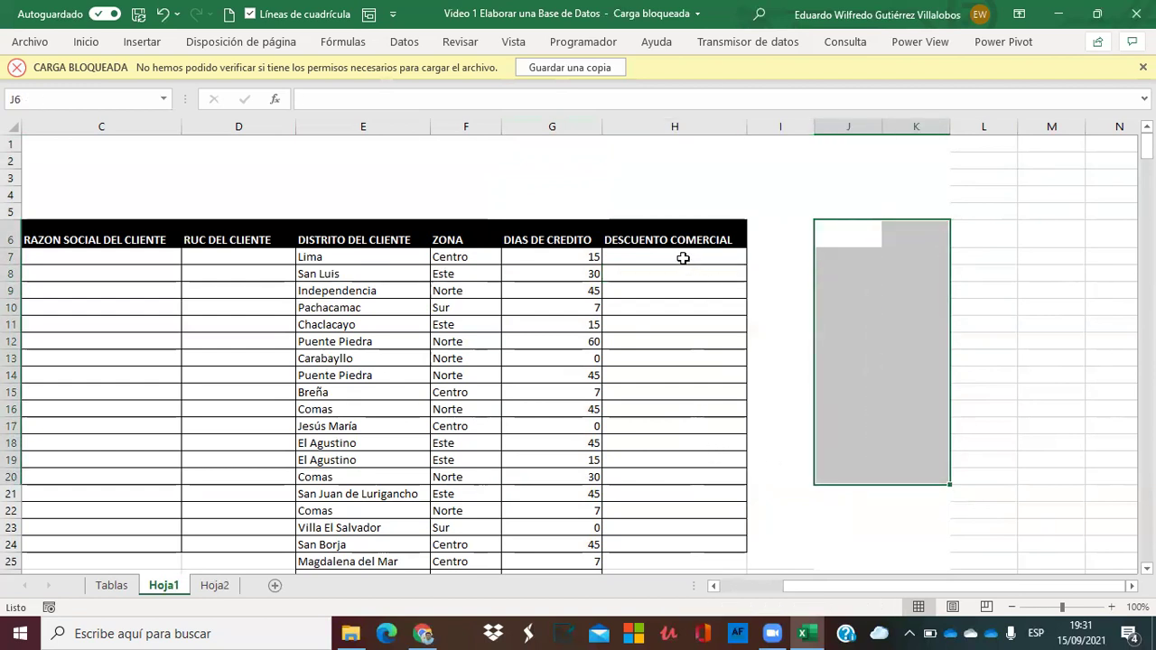
left_click(684, 258)
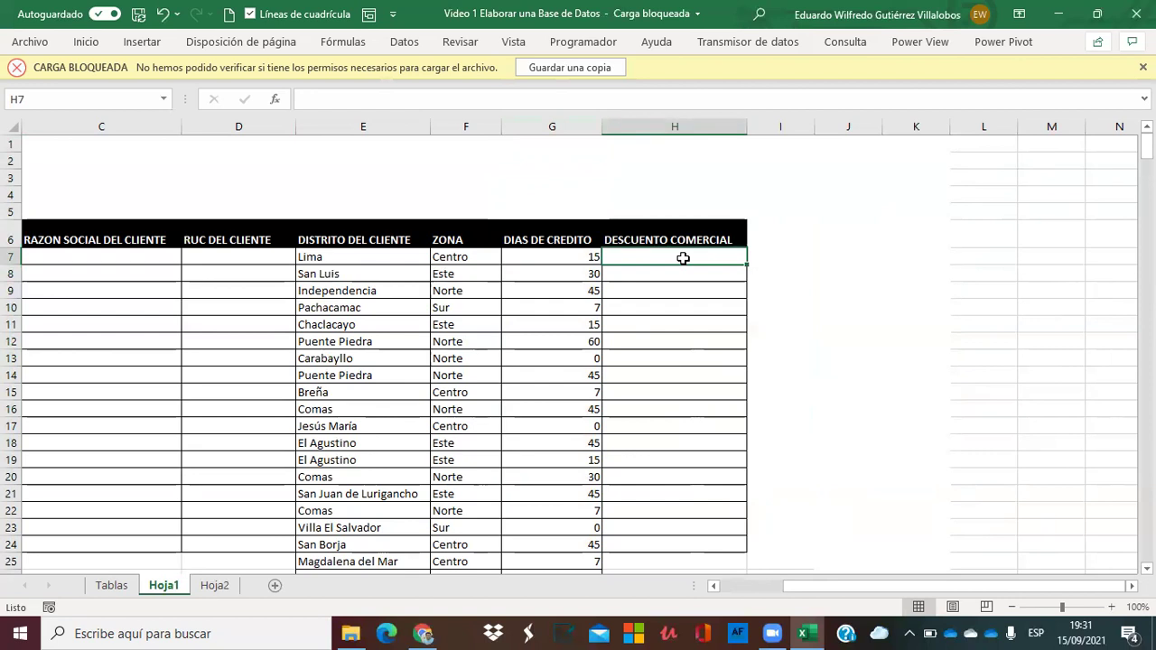
Enter =ALEATORIO.ENTRE(2;6) in H7 for a random discount from 2 to 6.
type("+aleta")
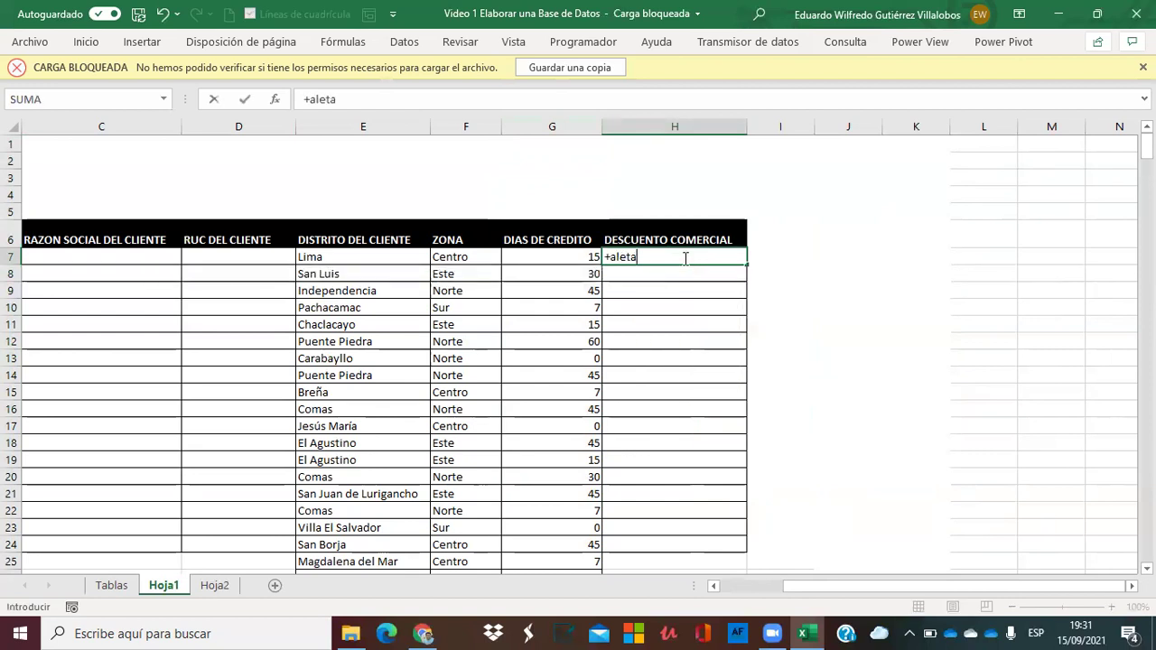
key("BackSpace")
key("BackSpace")
type("a")
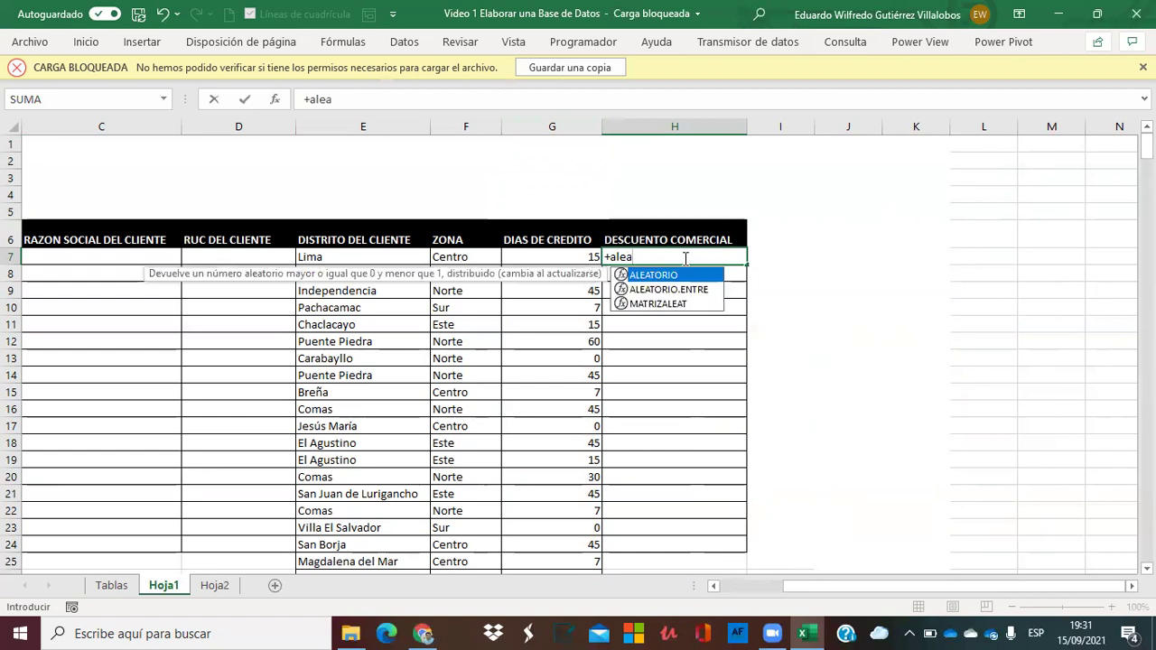
double_click(704, 289)
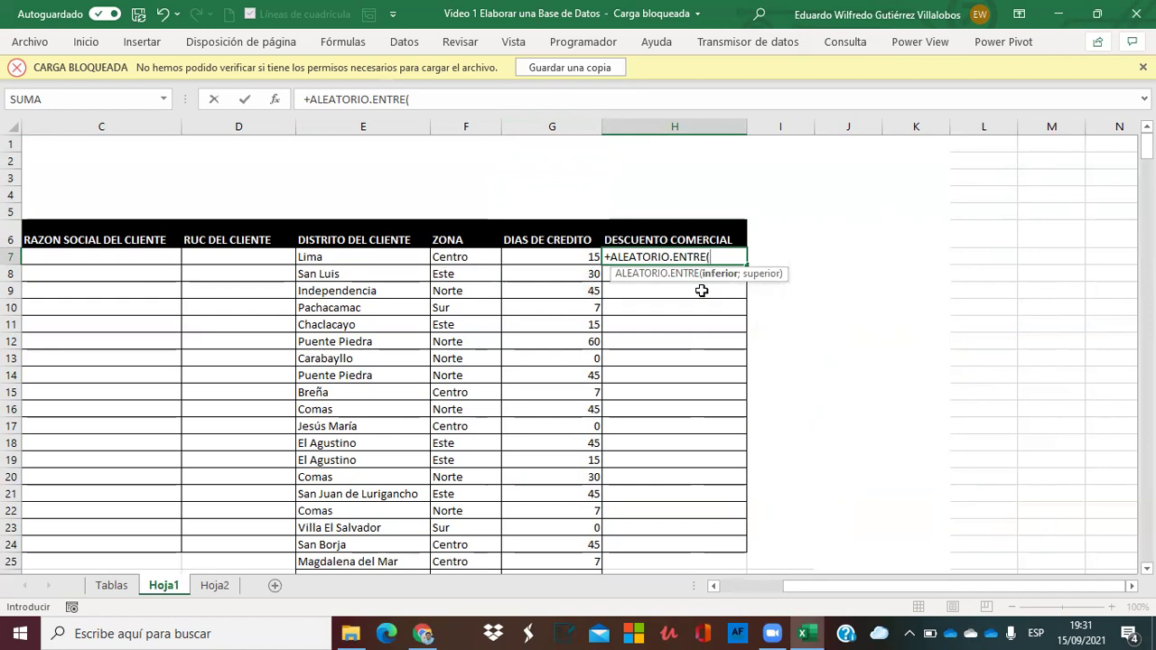
type("2;6")
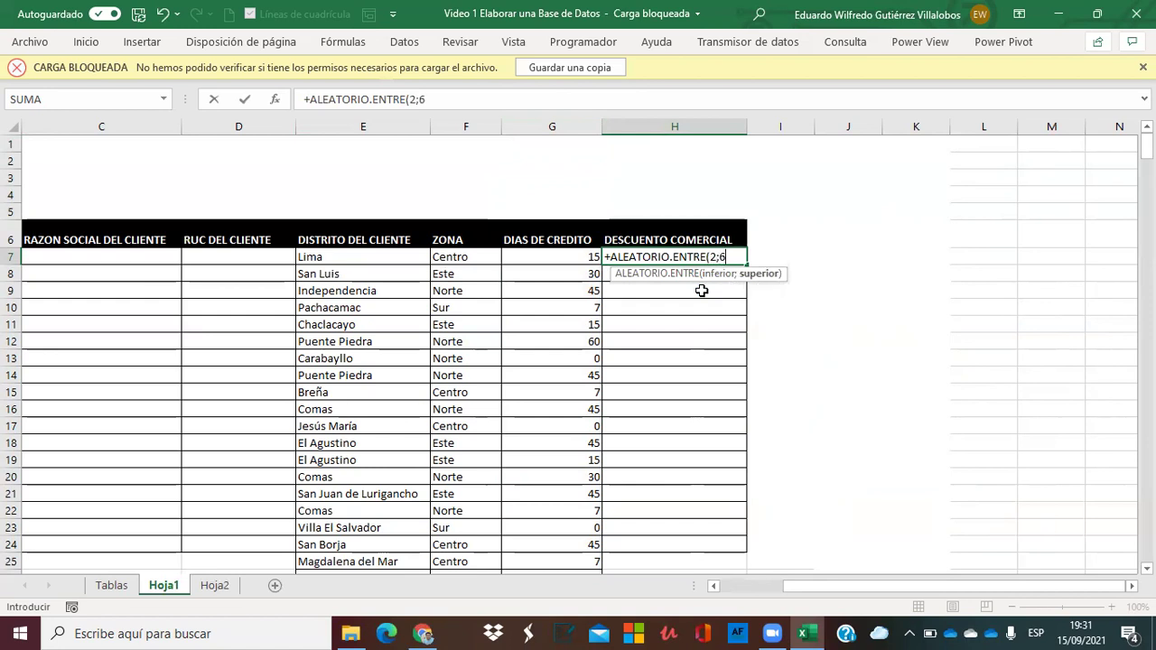
type(")")
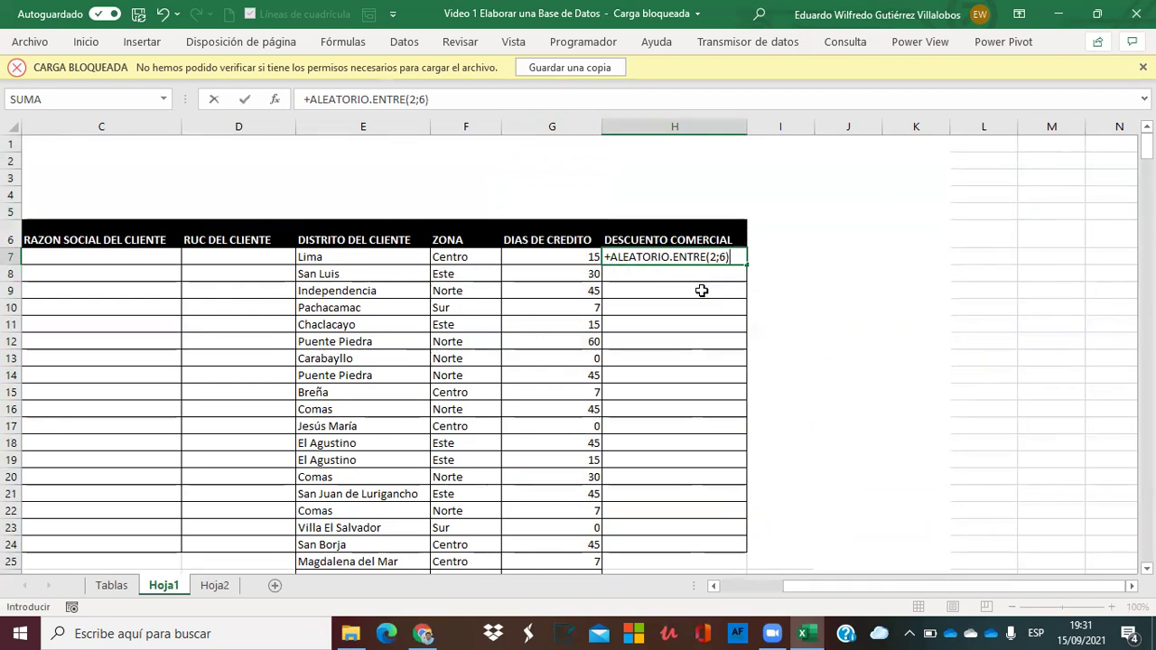
key("Return")
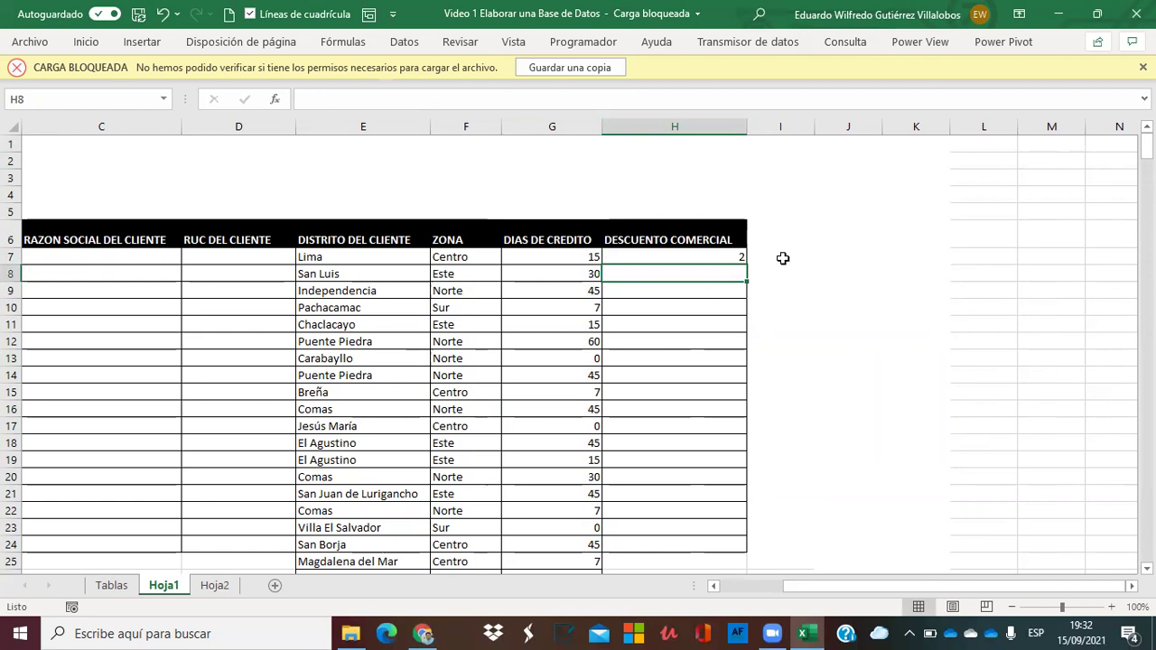
Fill the discount formula down the column and append % to H7's formula.
left_click(725, 257)
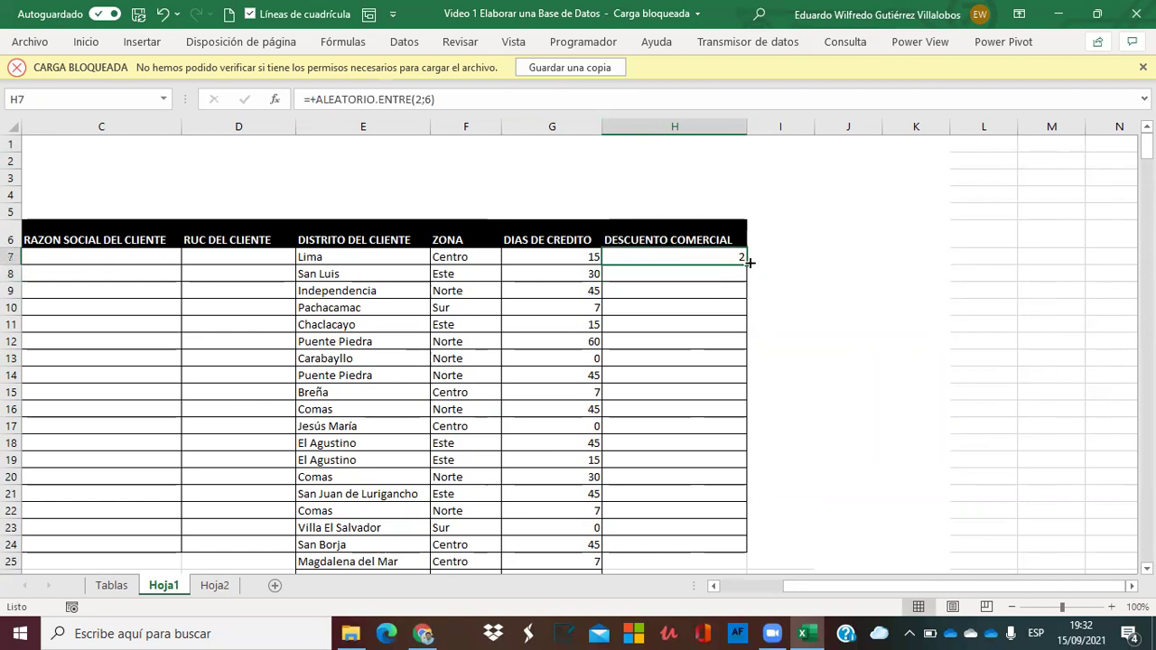
double_click(747, 264)
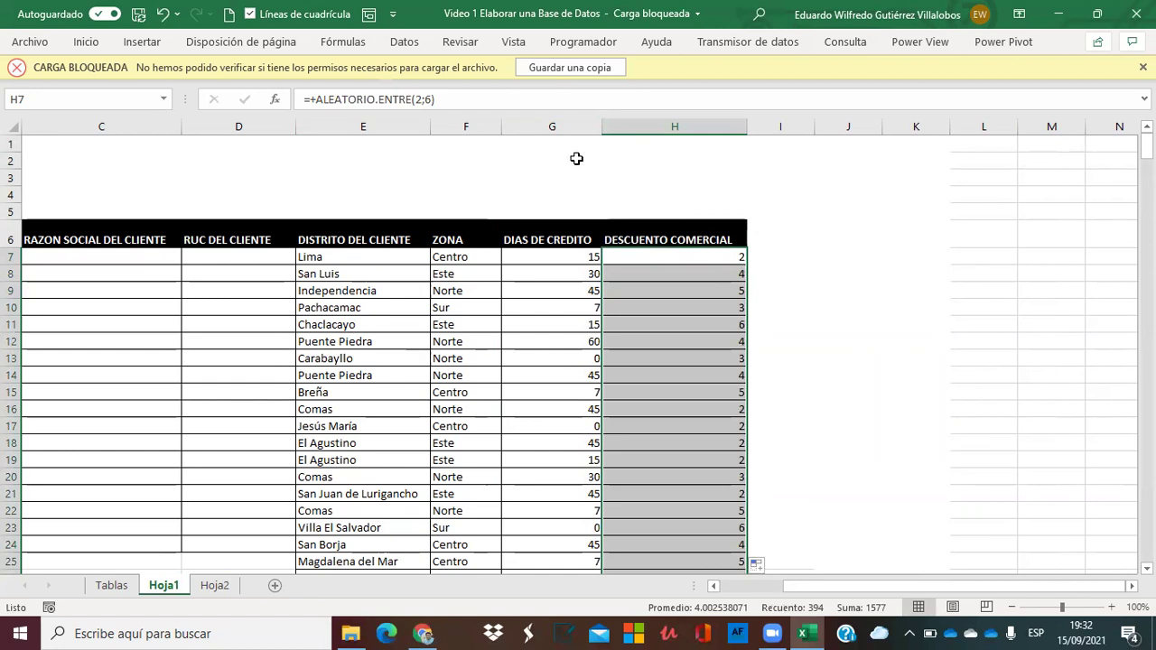
left_click(468, 99)
type("%")
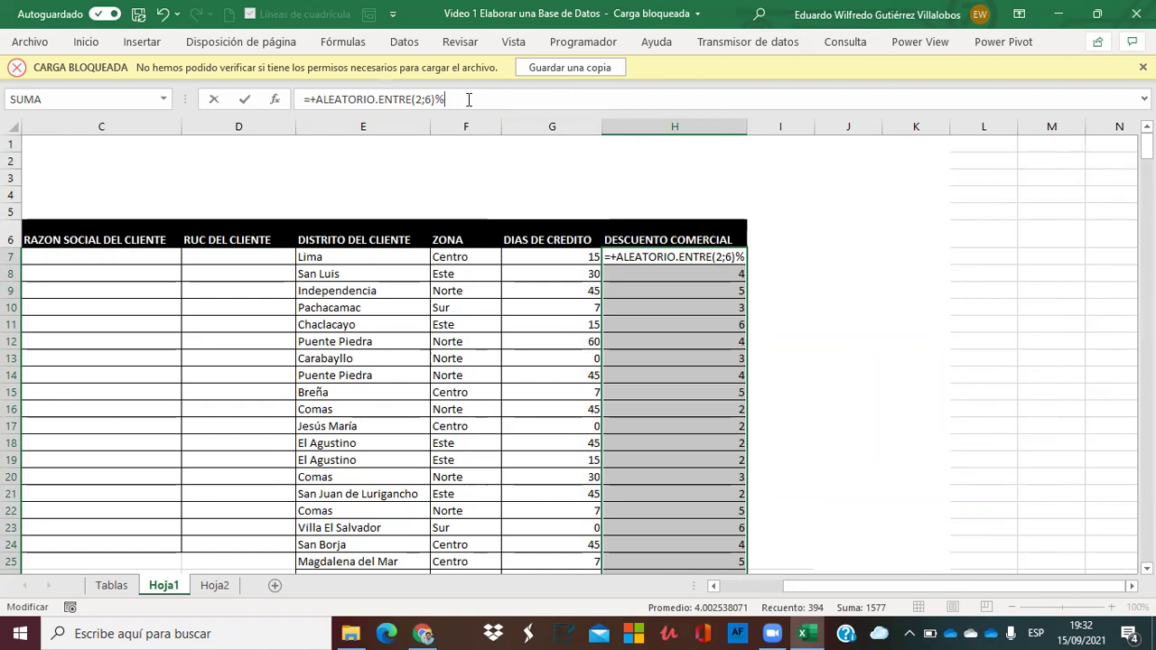
key("Return")
Format H7 as a percentage and fill the discount formula down column H.
left_click(782, 193)
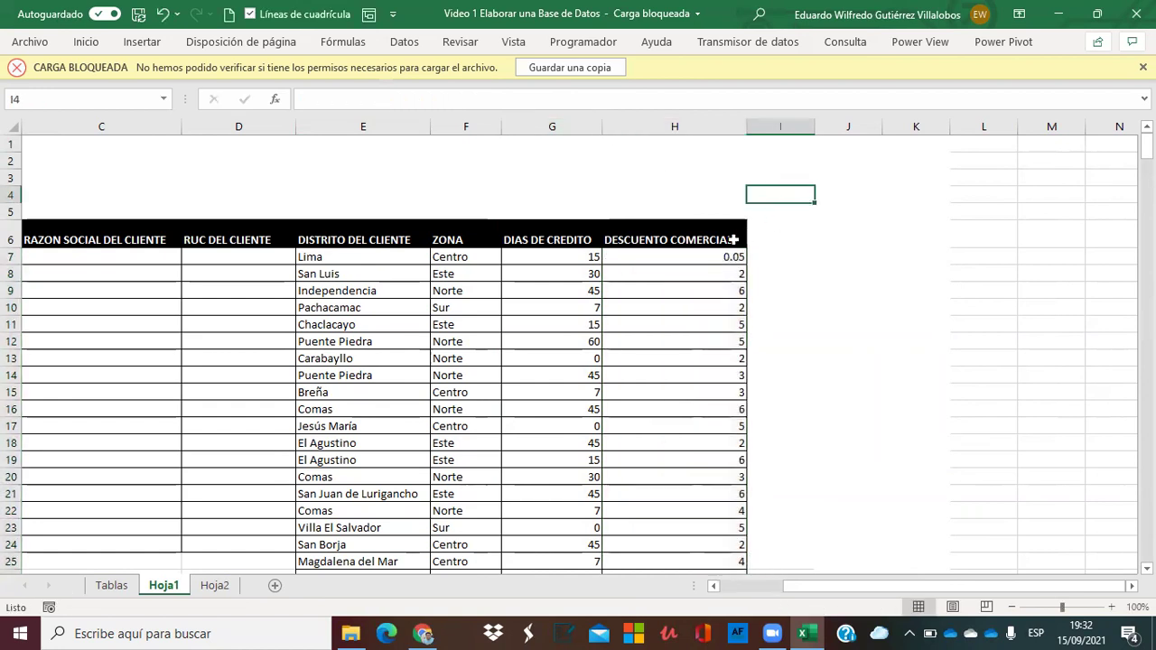
left_click(693, 253)
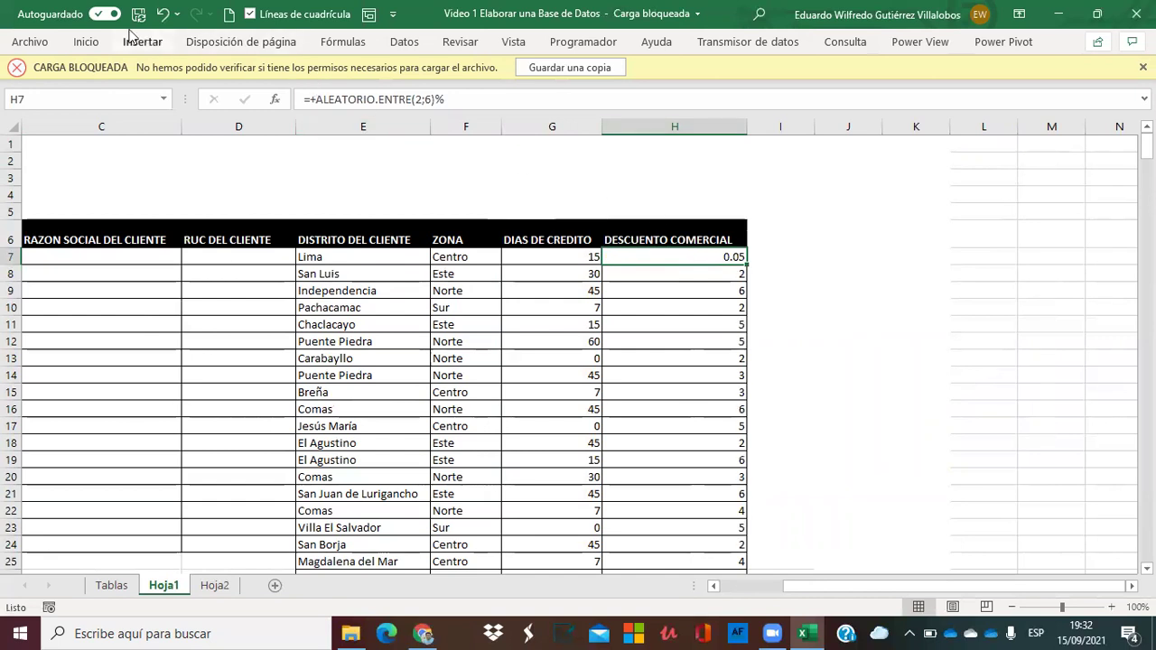
left_click(88, 45)
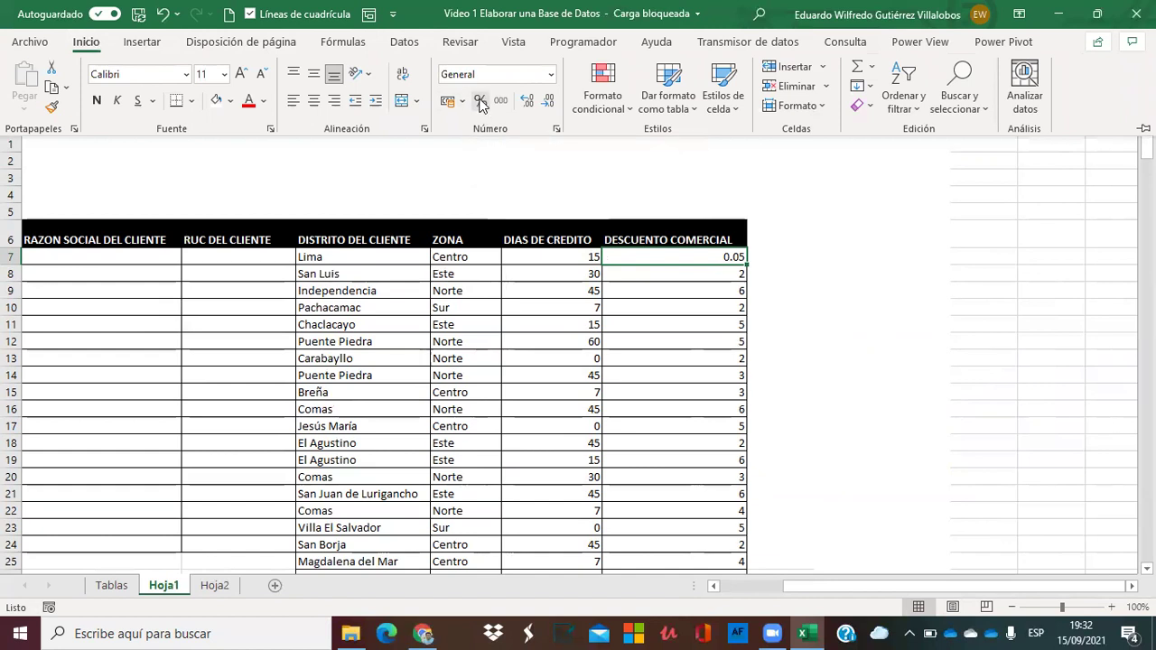
left_click(480, 103)
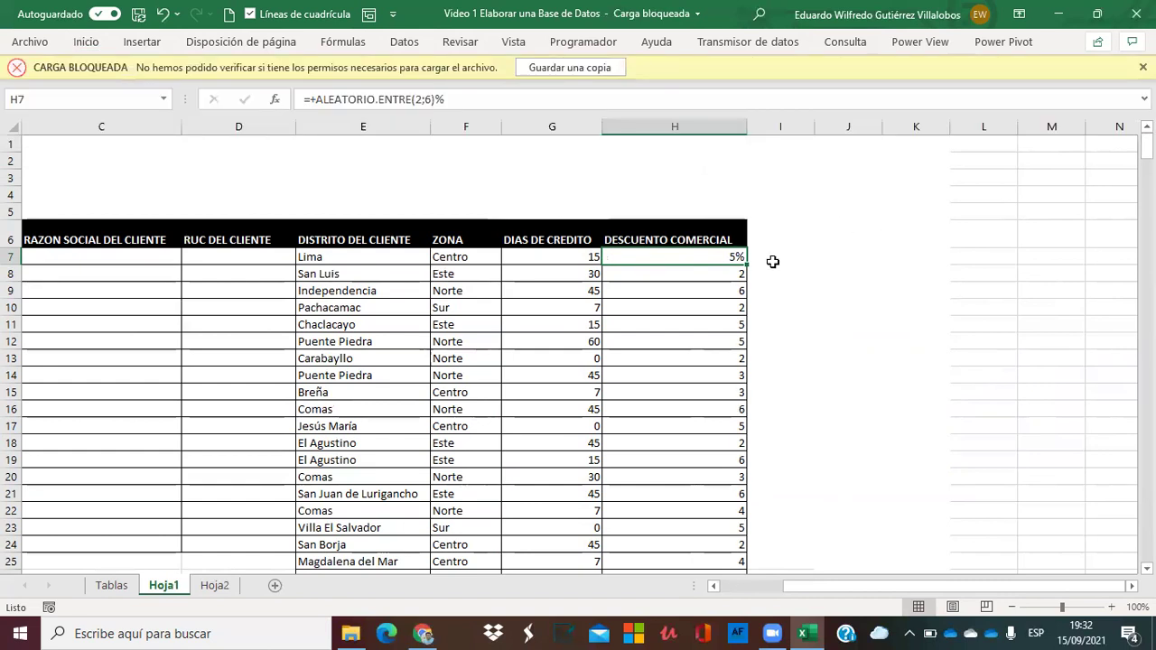
left_click_drag(748, 264, 747, 264)
double_click(748, 264)
left_click(820, 256)
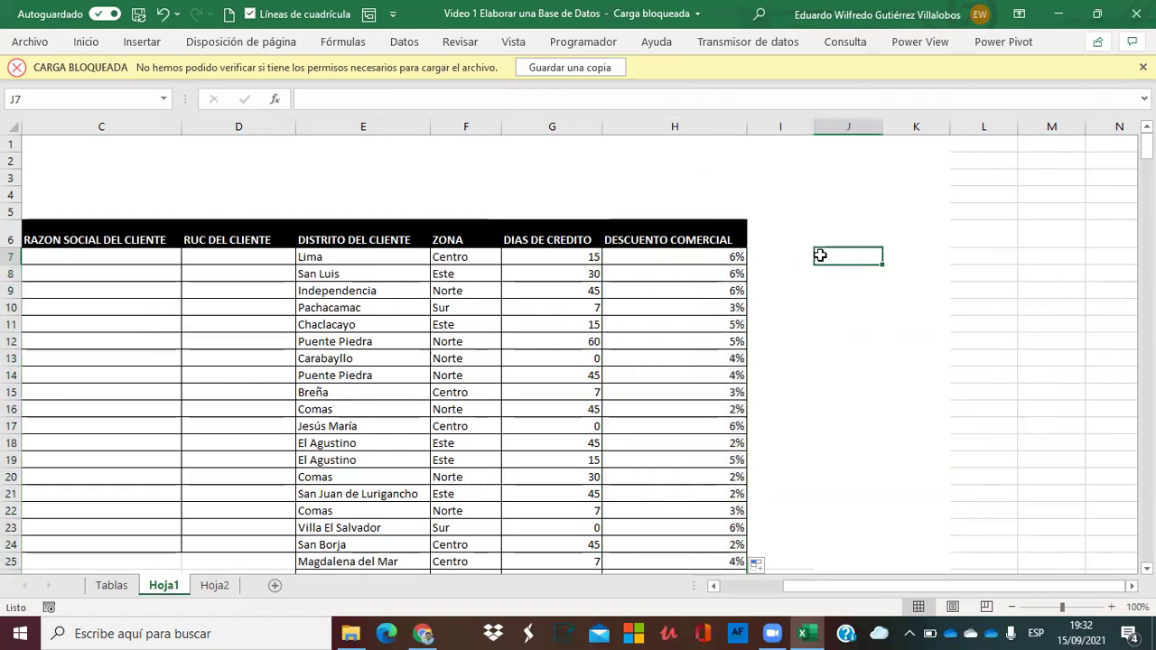
left_click(688, 289)
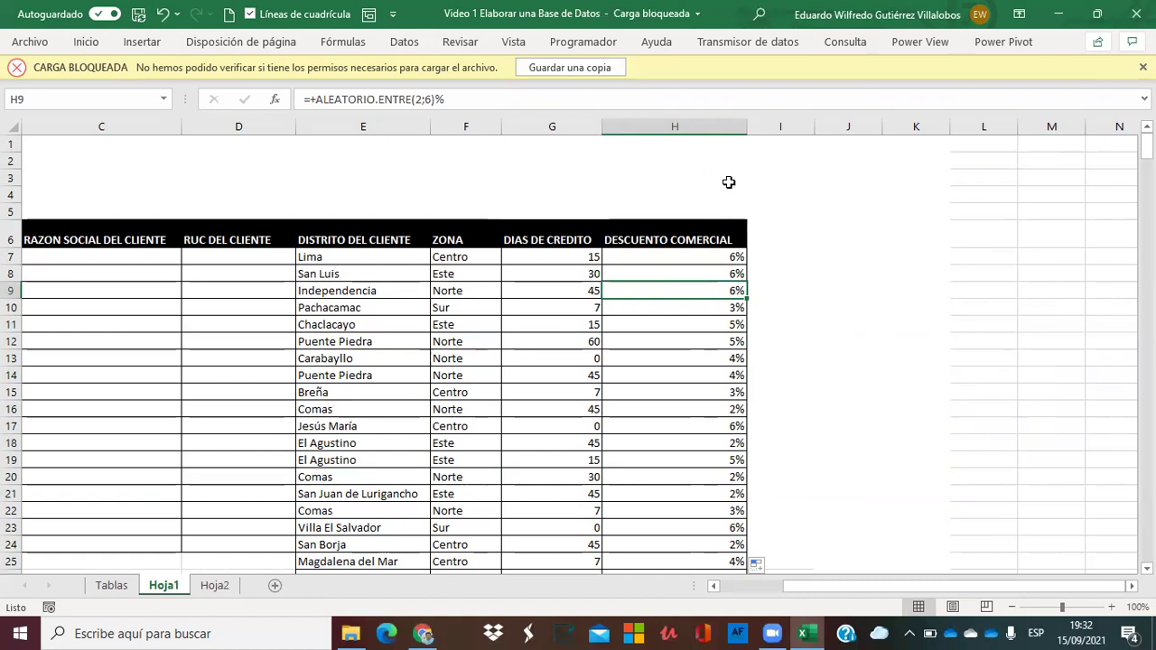
Paste column H back as fixed percentage values and widen it to 21.57.
left_click(684, 124)
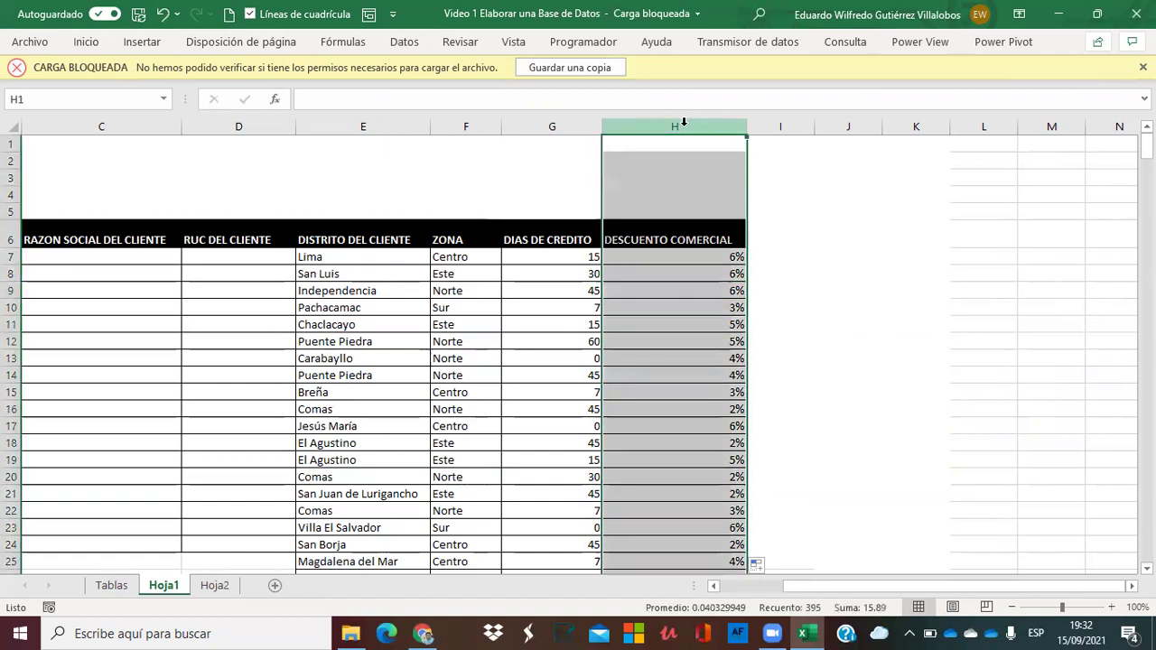
key("ctrl+c")
right_click(684, 124)
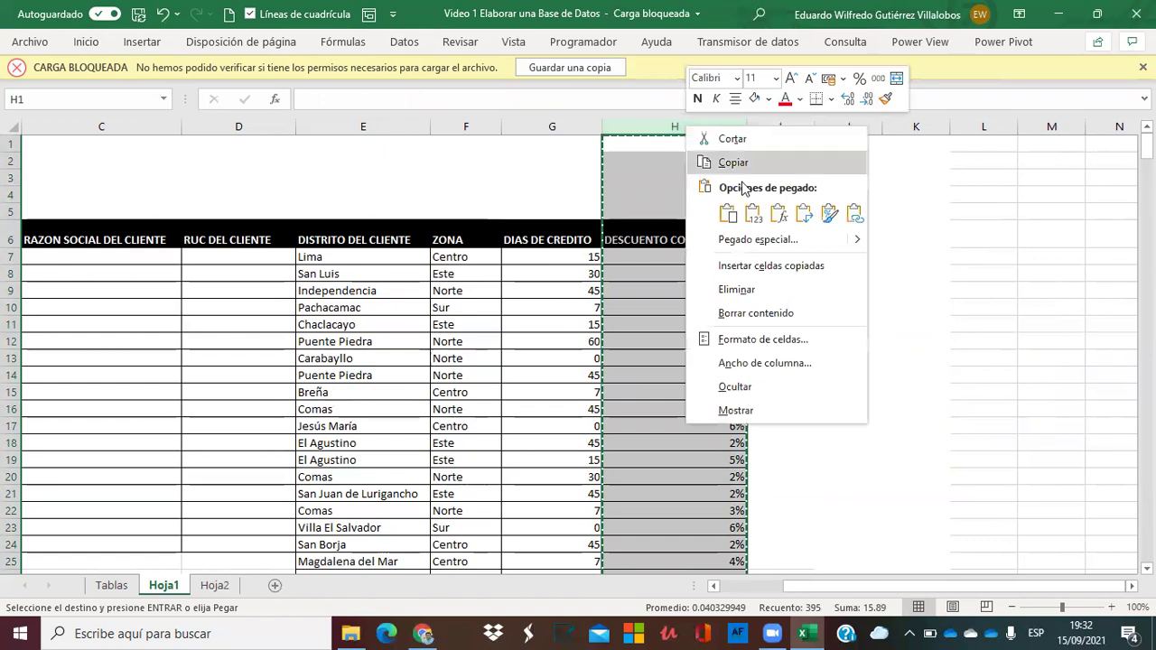
left_click(752, 218)
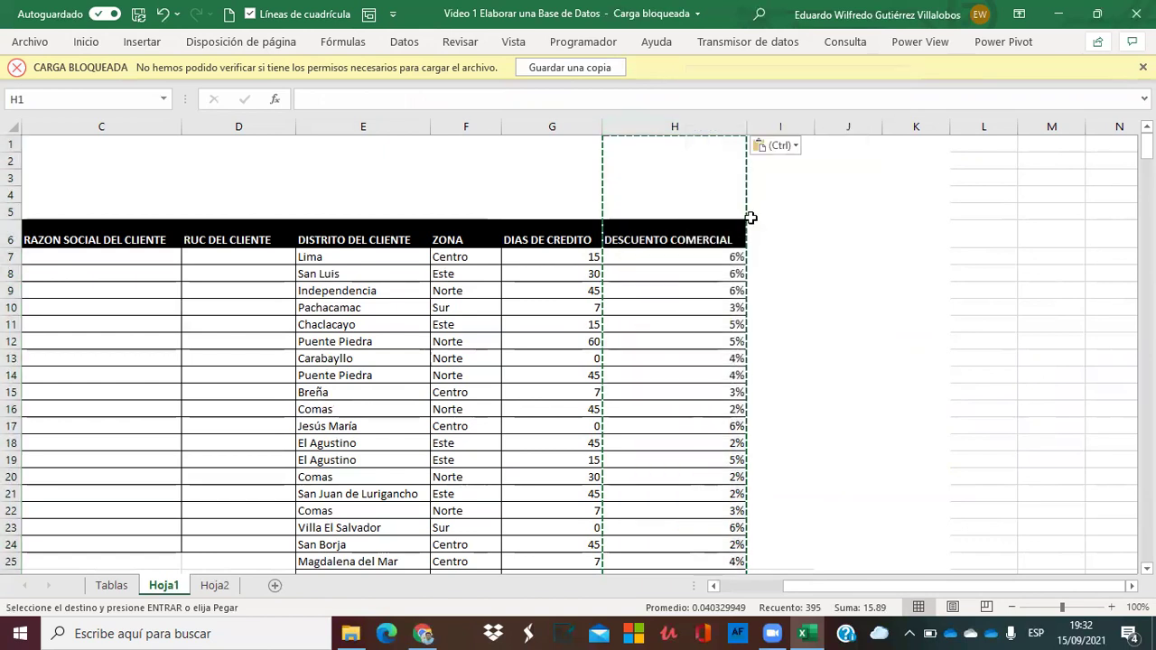
left_click(682, 308)
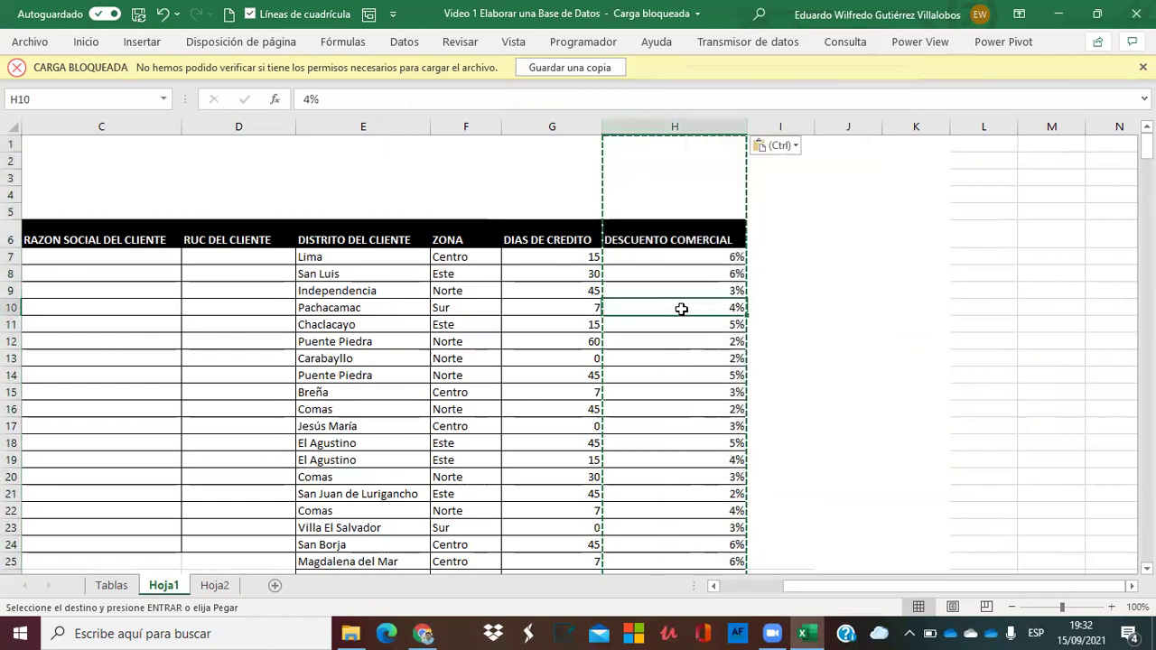
key("Escape")
left_click_drag(751, 127, 741, 147)
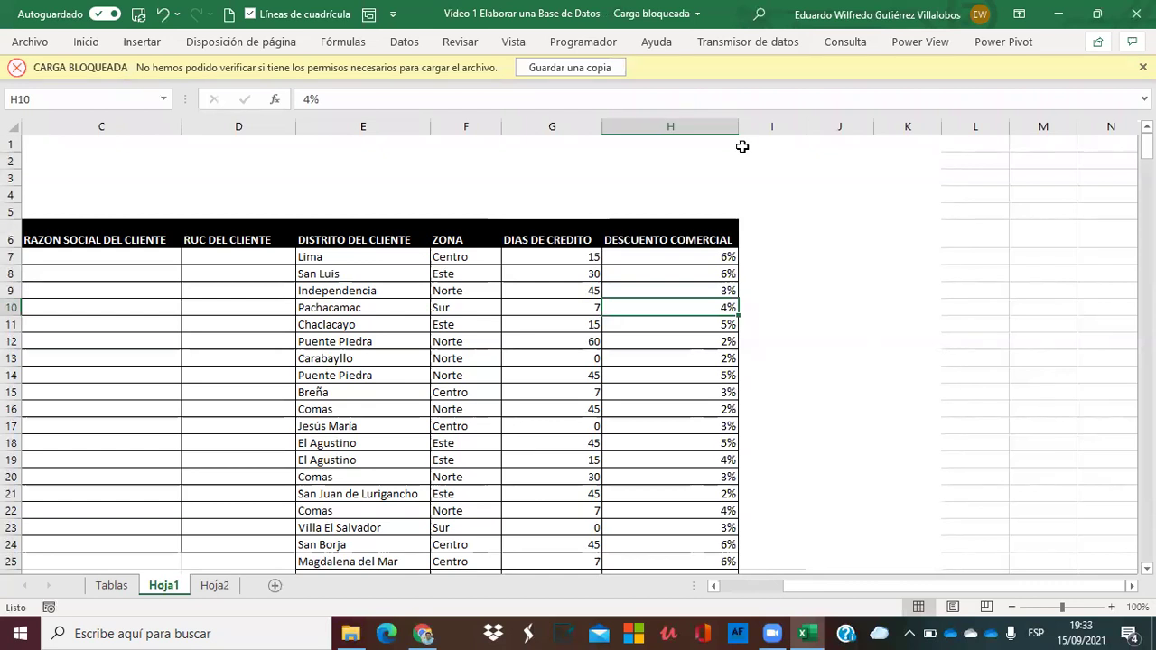
Move through the sheet to an empty cell right of the table near row 3.
left_click(316, 362)
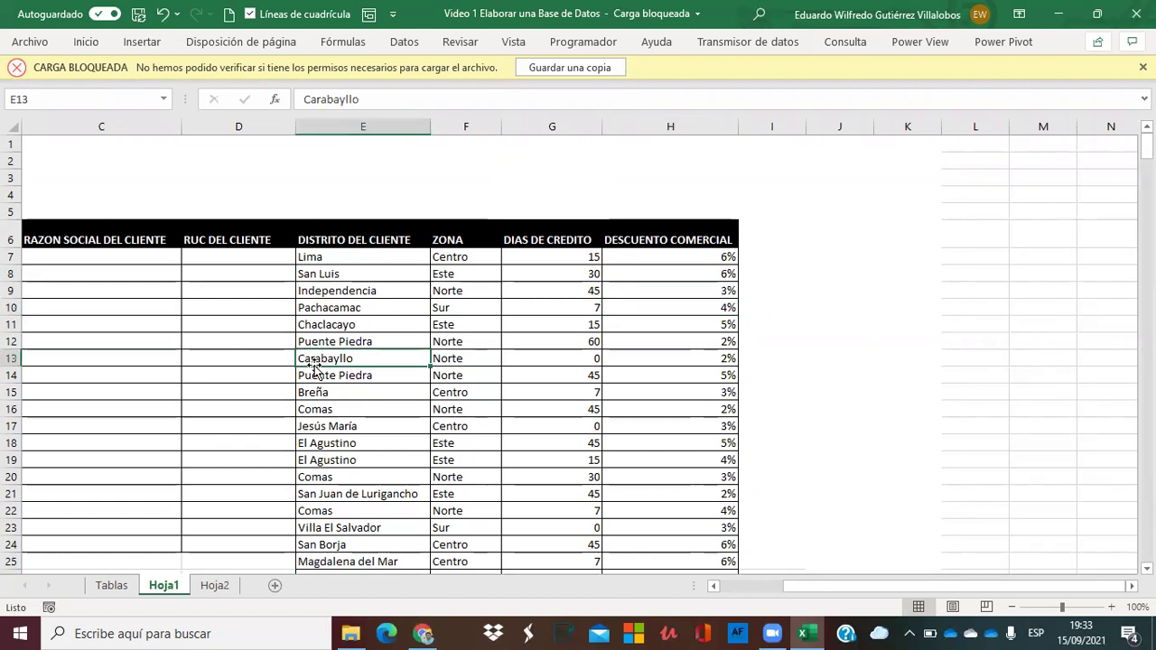
key("ctrl+shift+Down")
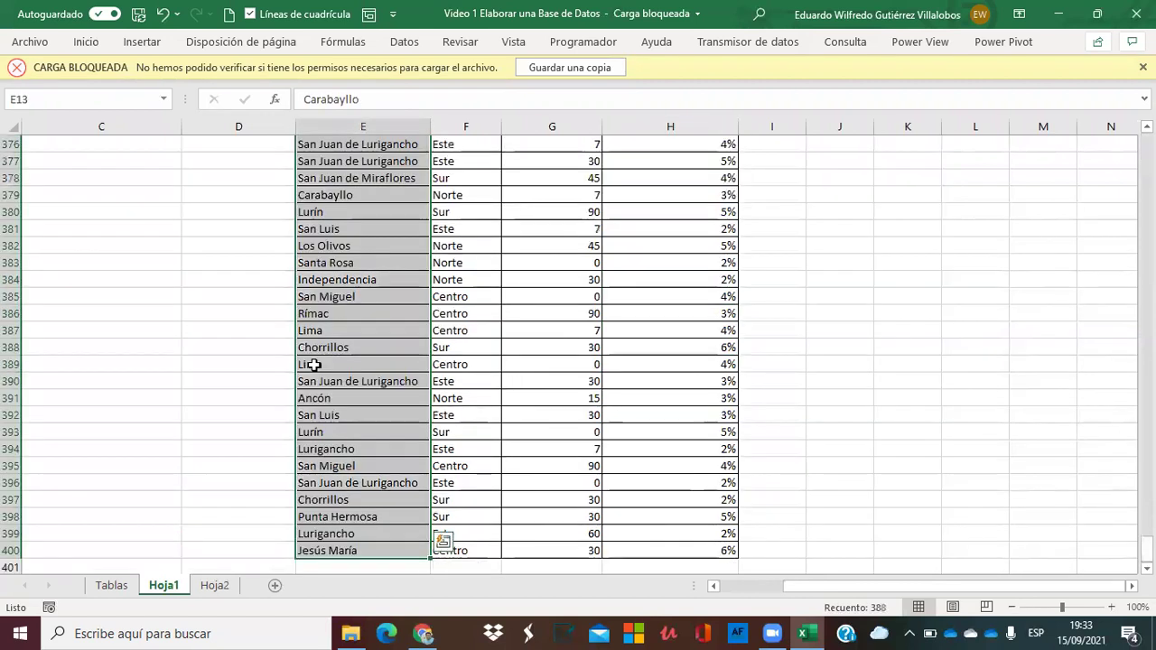
key("Left")
key("Up")
key("Up")
key("Left")
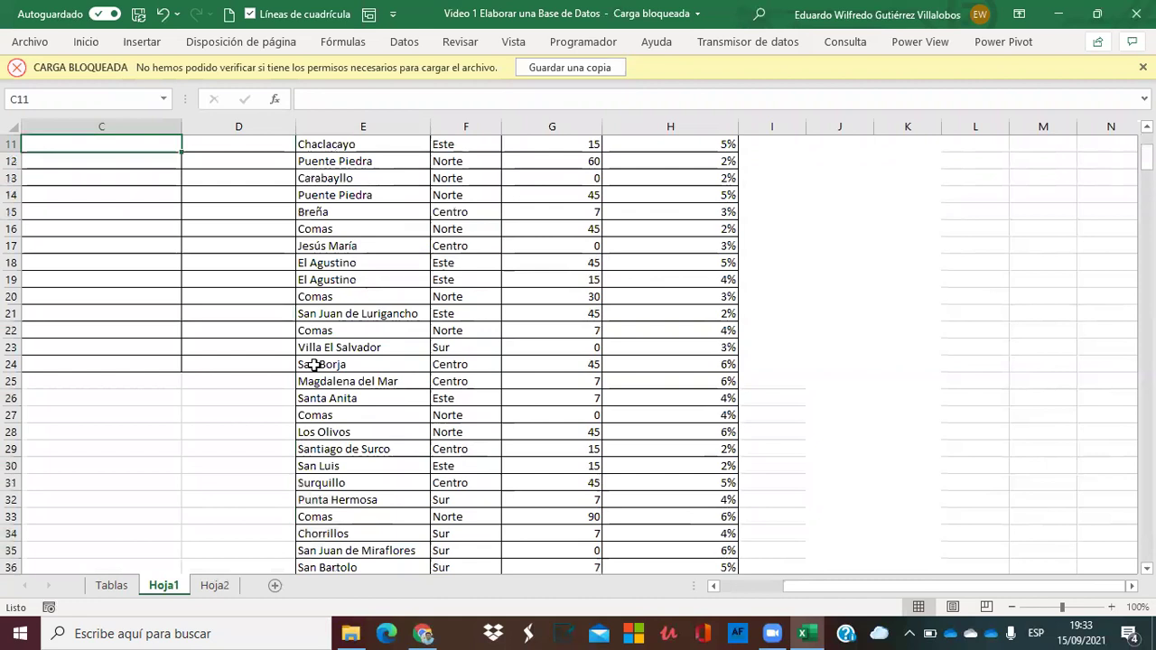
key("Up")
key("Up")
key("Up")
key("Up")
key("Up")
key("Up")
key("Up")
key("Up")
key("Up")
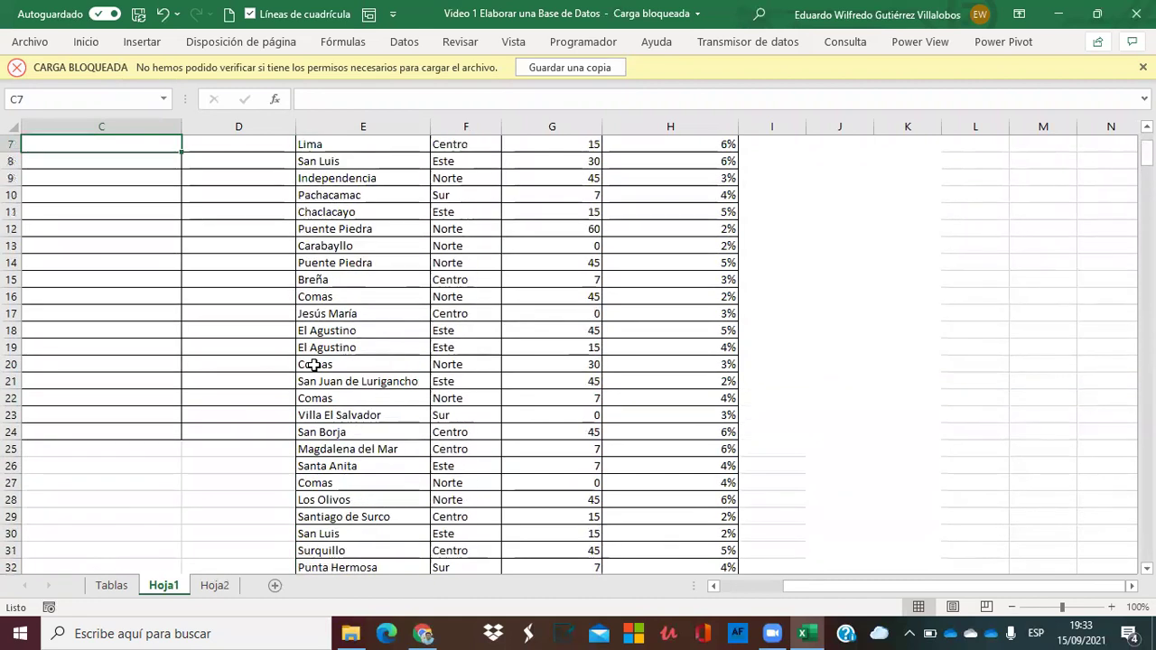
key("Up")
key("Left")
key("Left")
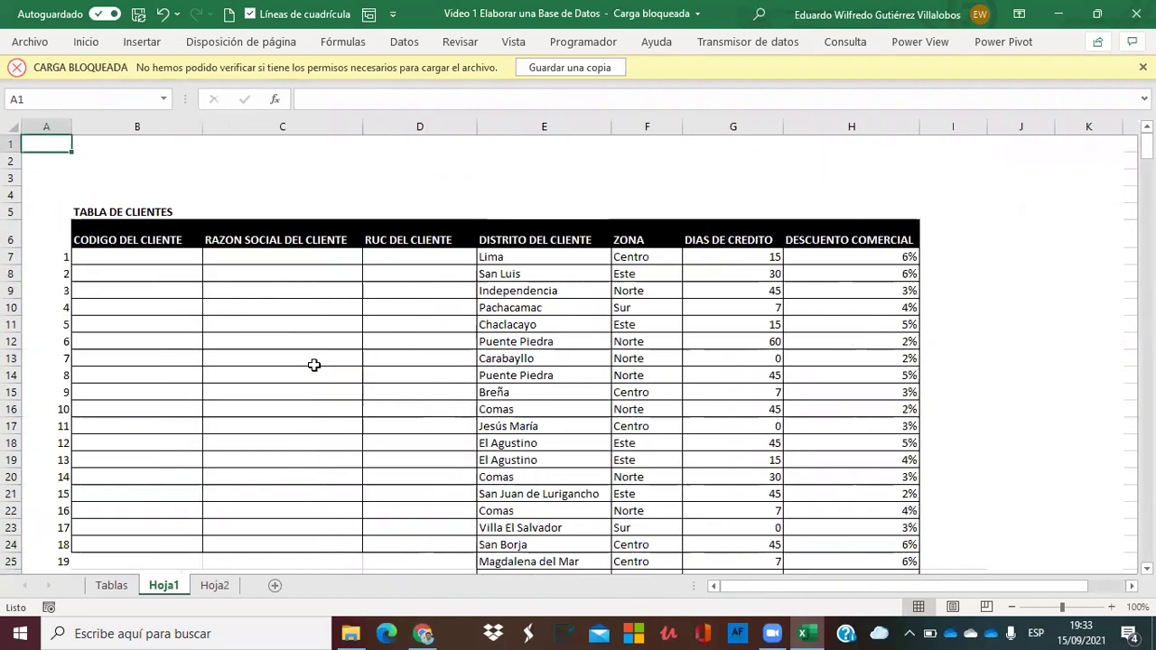
key("Right")
key("Right")
key("Right")
key("Down")
key("Down")
key("Down")
key("Down")
key("Down")
key("Down")
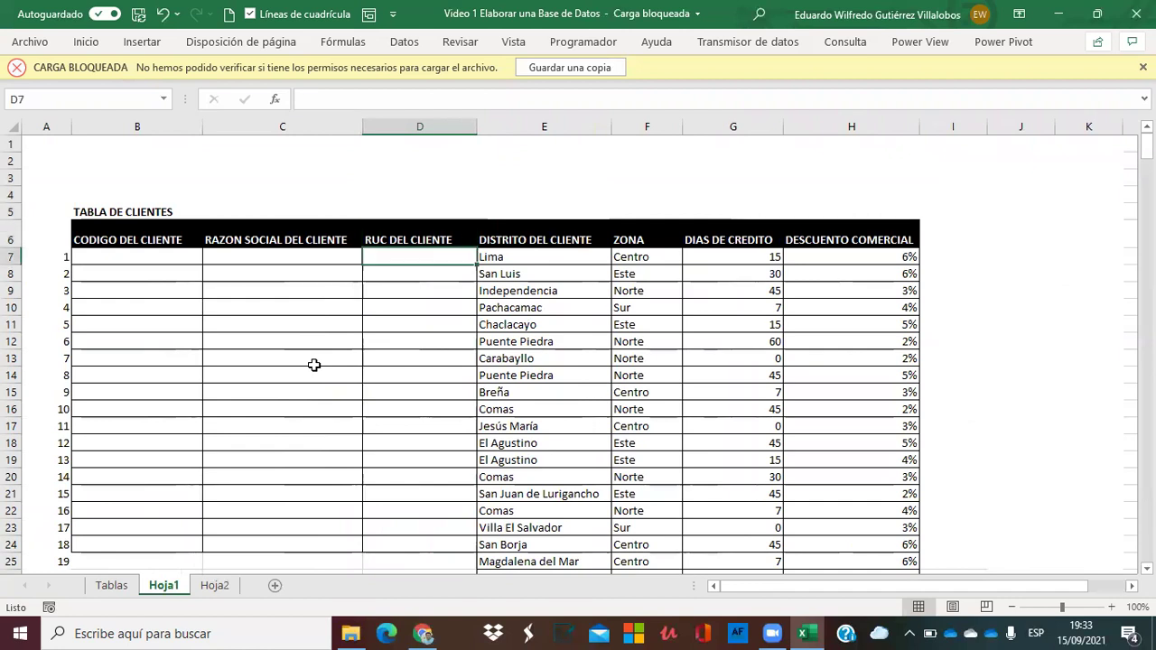
key("Left")
key("Right")
key("Right")
key("Right")
key("Right")
key("Right")
key("Right")
key("Right")
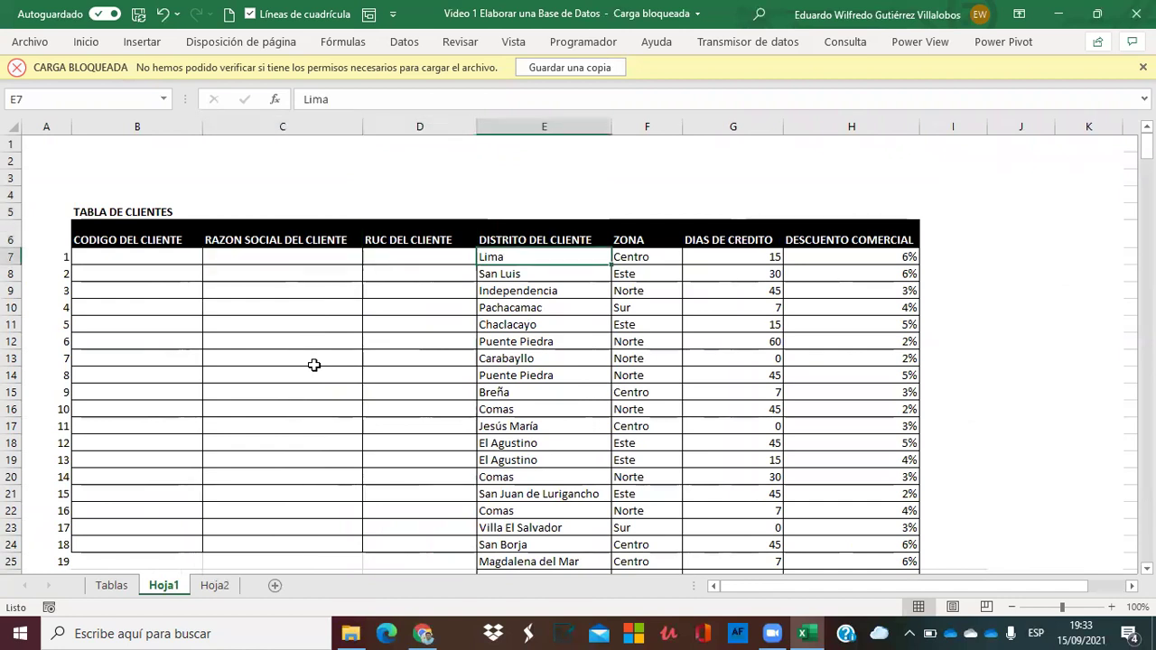
key("Up")
key("Up")
key("Up")
key("Up")
key("Right")
key("Right")
key("Right")
key("Right")
key("Right")
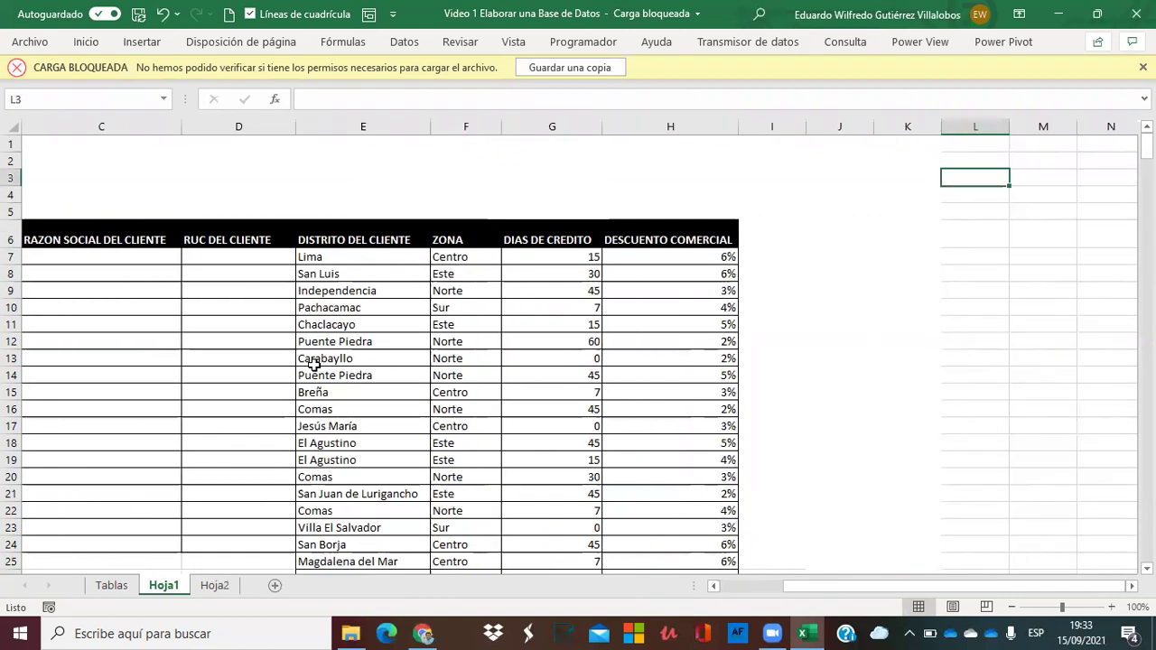
key("Left")
key("Left")
key("Left")
key("Left")
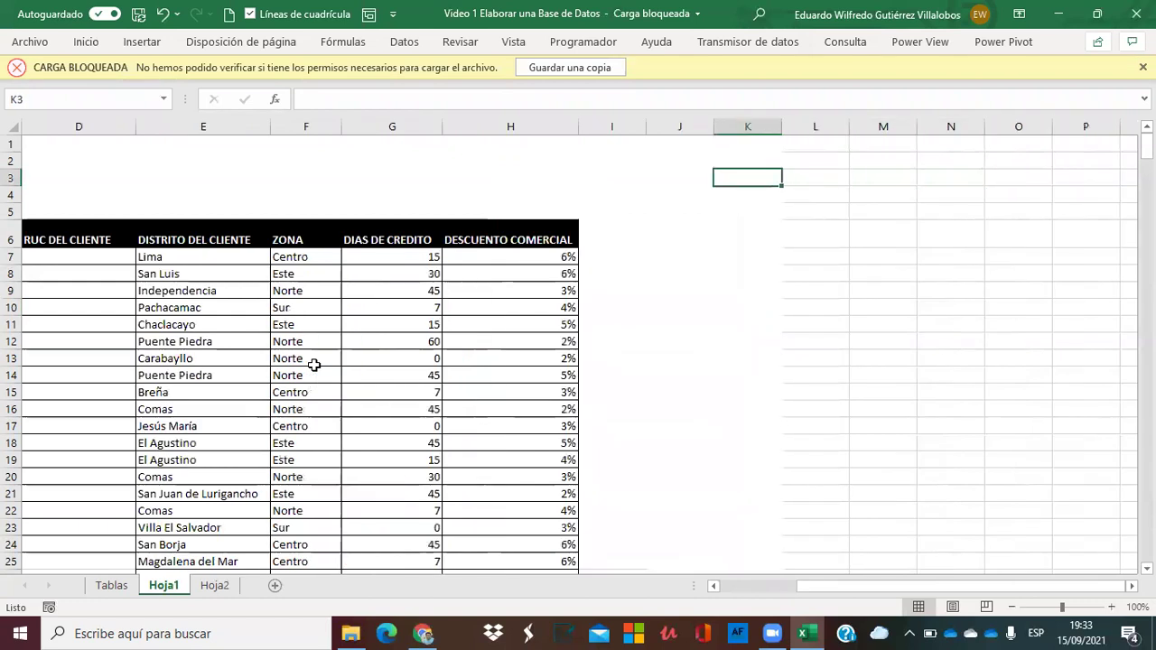
Type the Ruc: label in K3 and a sample 11-digit RUC in L3.
type("Ruc:")
key("Right")
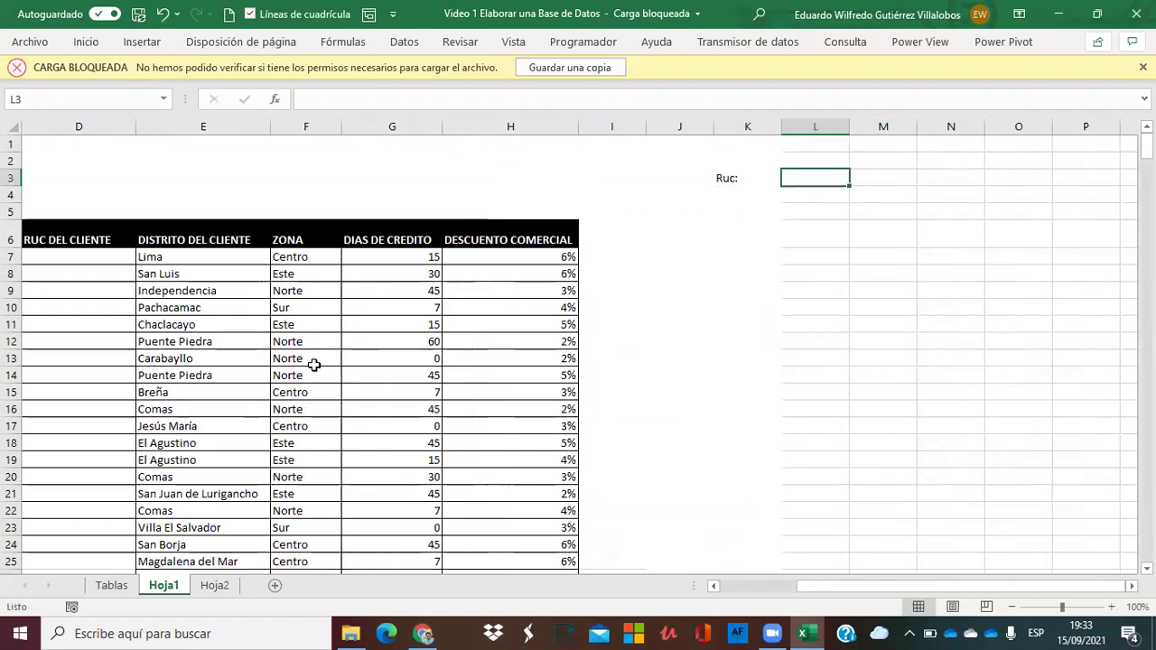
type("20")
key("BackSpace")
key("BackSpace")
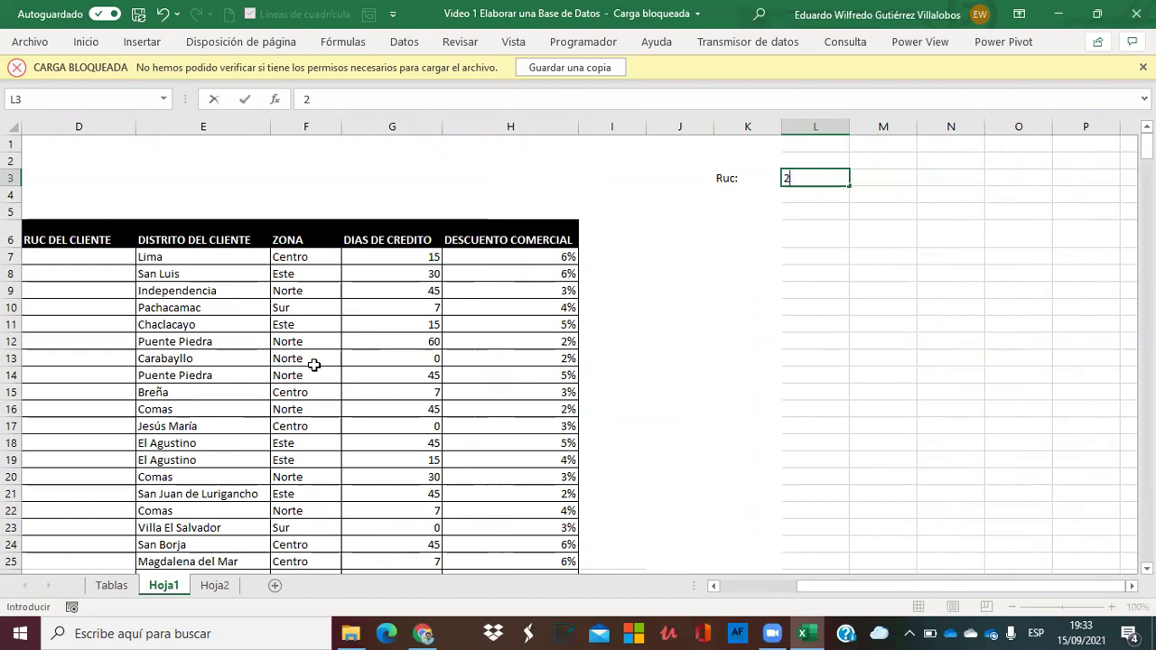
key("Return")
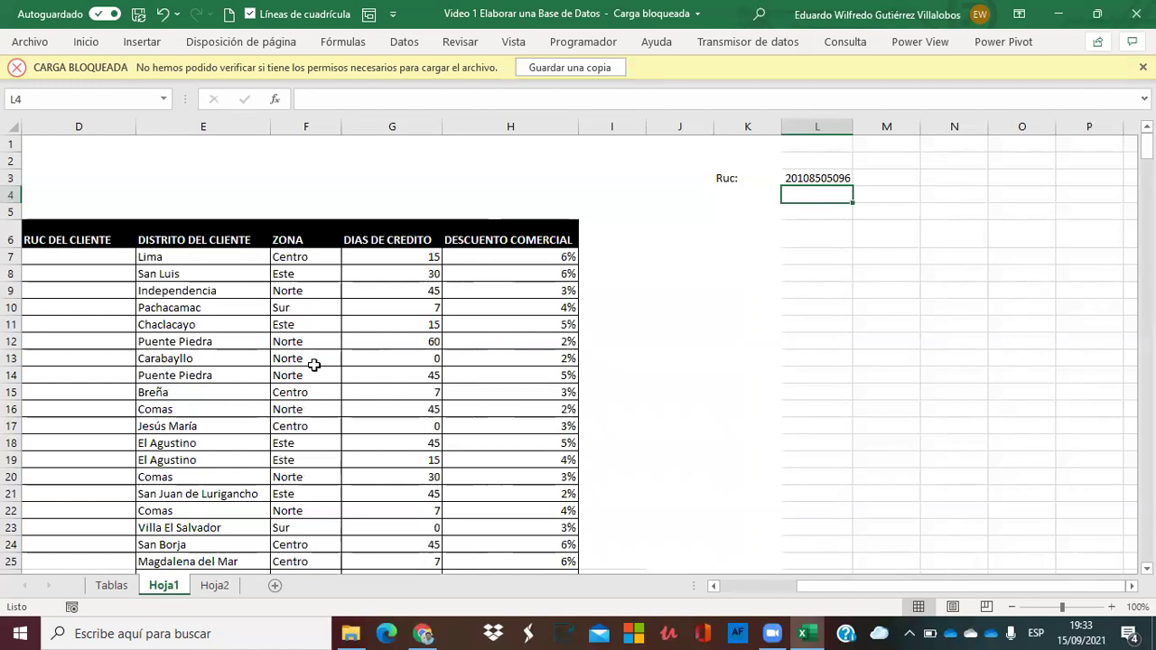
key("Left")
key("Up")
key("Right")
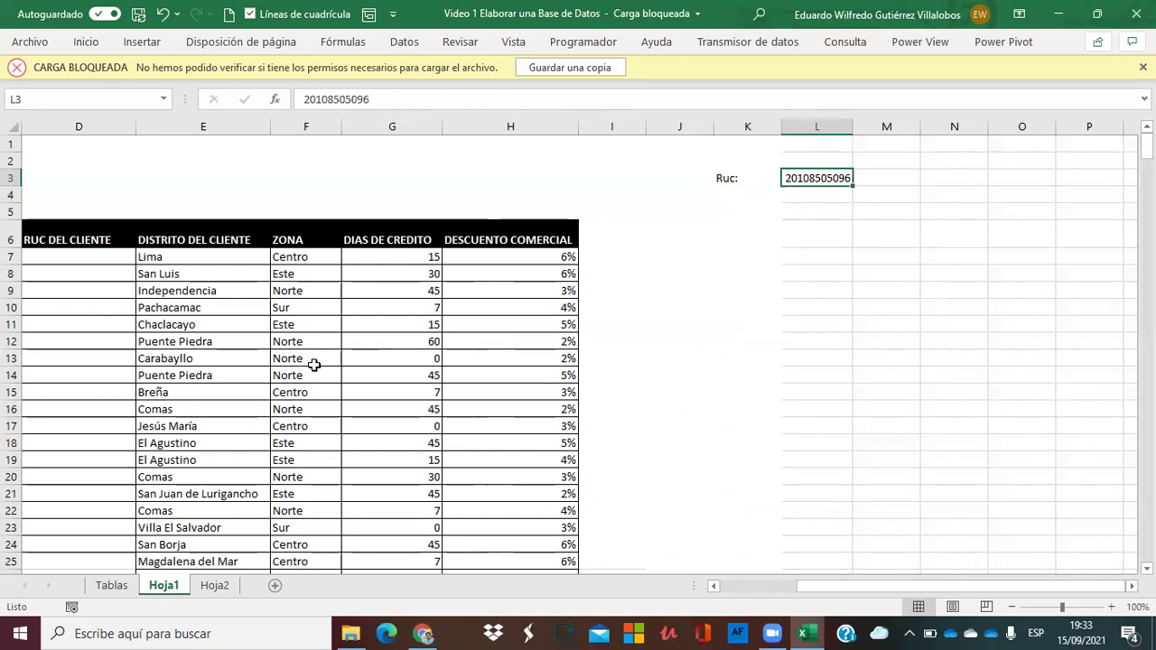
Enter the digit-group labels 2d, 3d, 3d, 2d, 1d across L5 to P5.
key("Down")
key("Down")
key("Left")
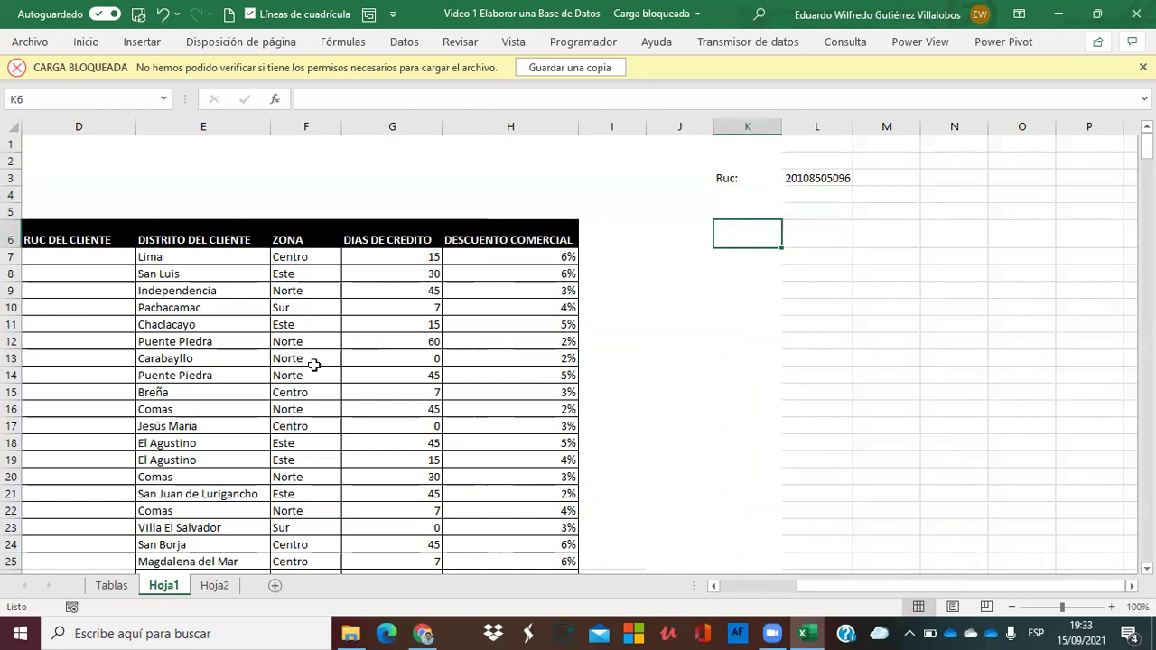
key("Up")
key("Right")
key("Up")
key("Down")
key("Down")
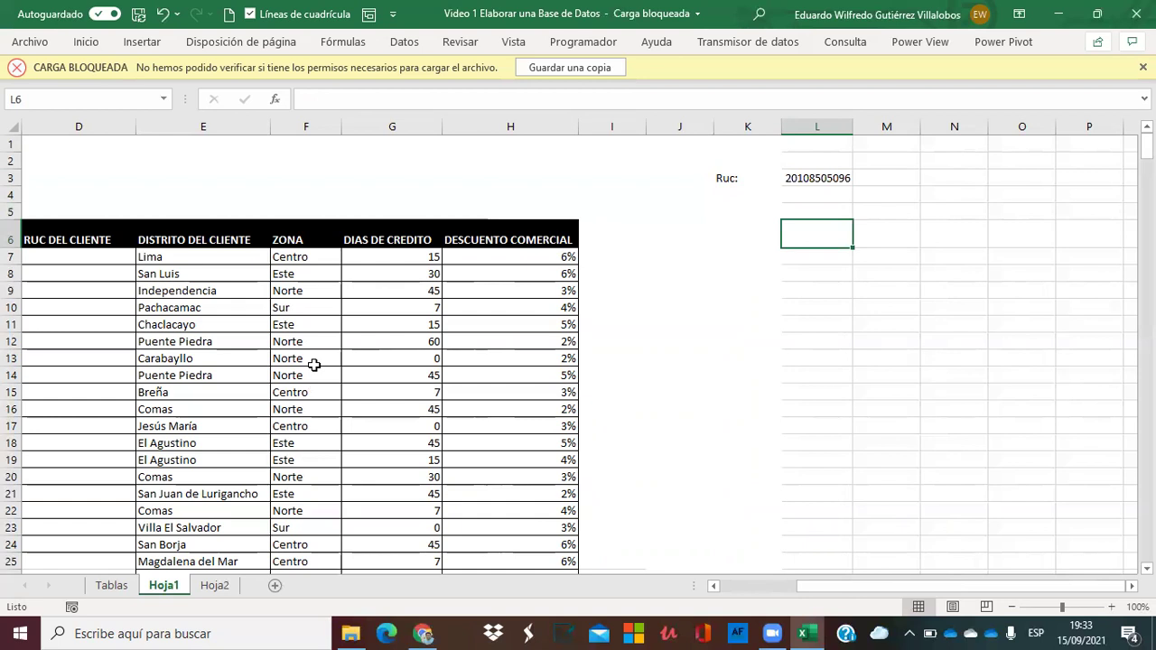
key("Down")
key("Up")
key("Up")
key("Down")
key("Up")
key("Up")
key("Up")
key("Down")
key("Down")
type("1")
key("BackSpace")
type("2d")
key("Tab")
type("3d")
key("Tab")
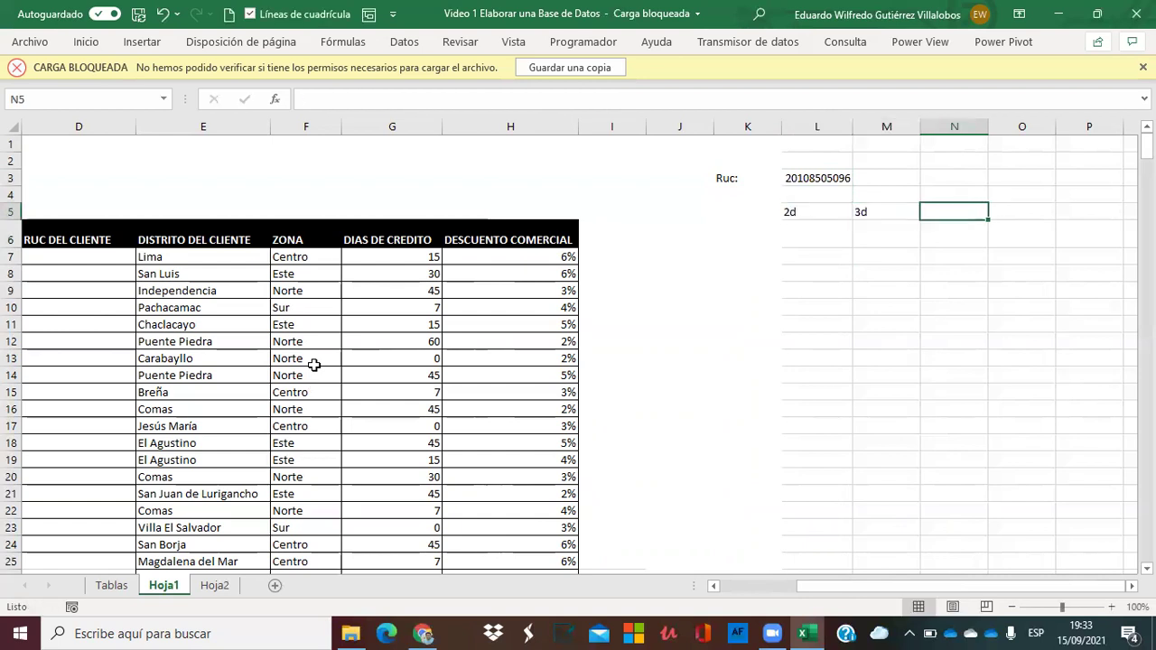
type("3d")
key("Tab")
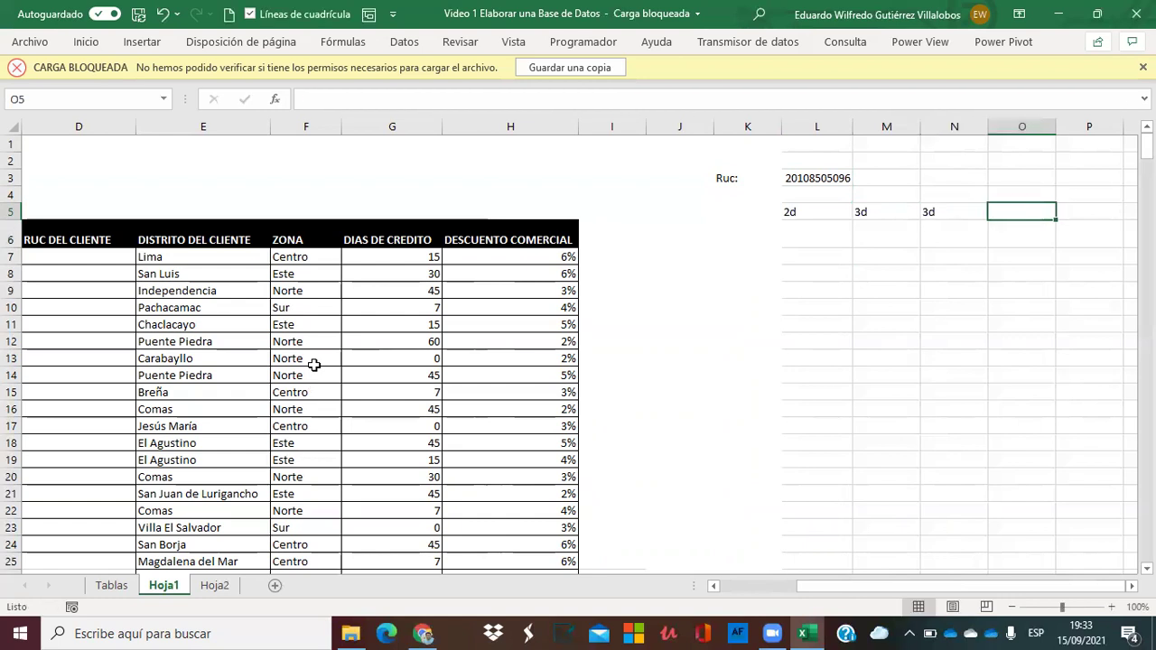
type("2d")
key("Tab")
type("1d")
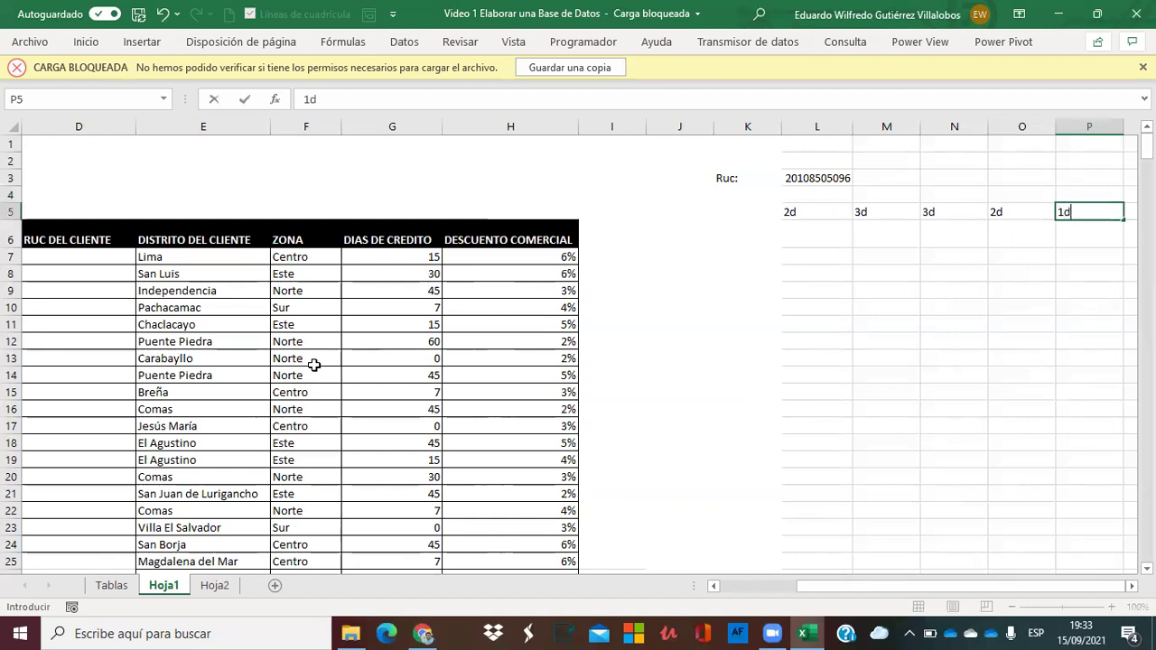
scroll(314, 364, "right", 1)
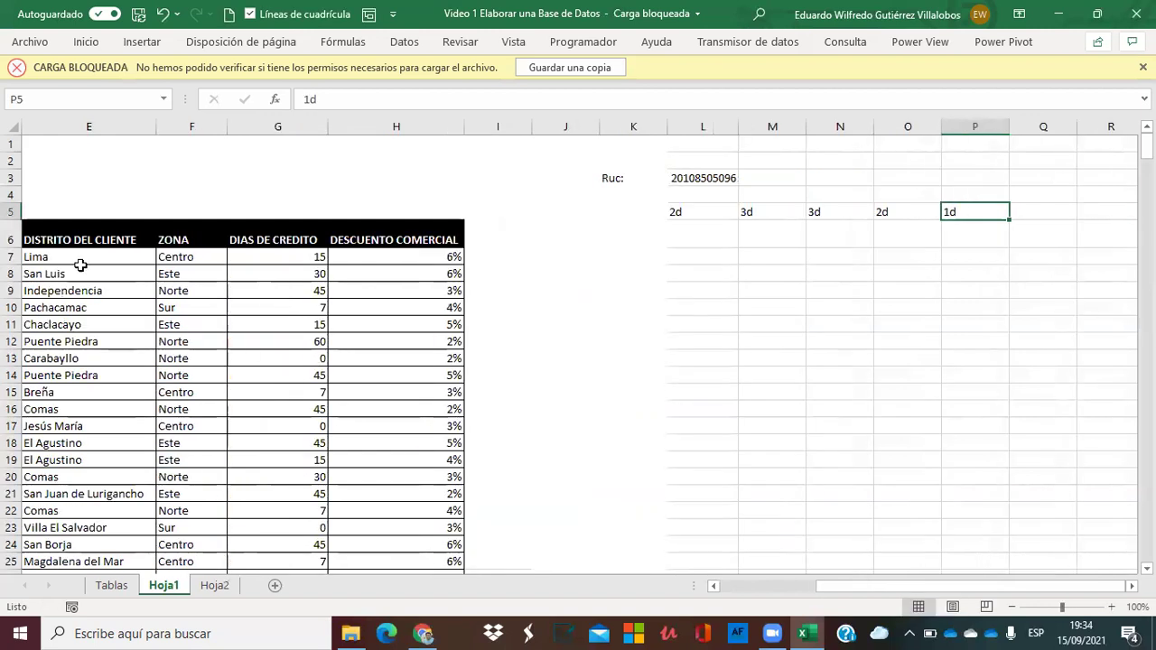
Narrow columns L and M to fit the digit-group labels.
left_click_drag(737, 126, 701, 132)
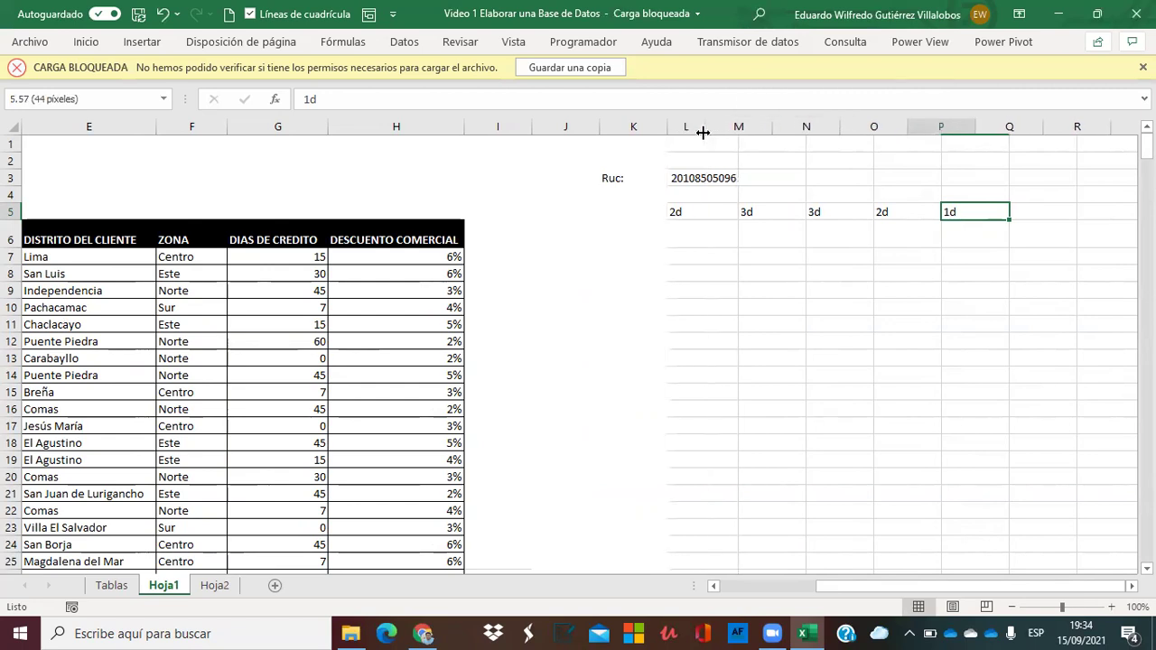
right_click(761, 132)
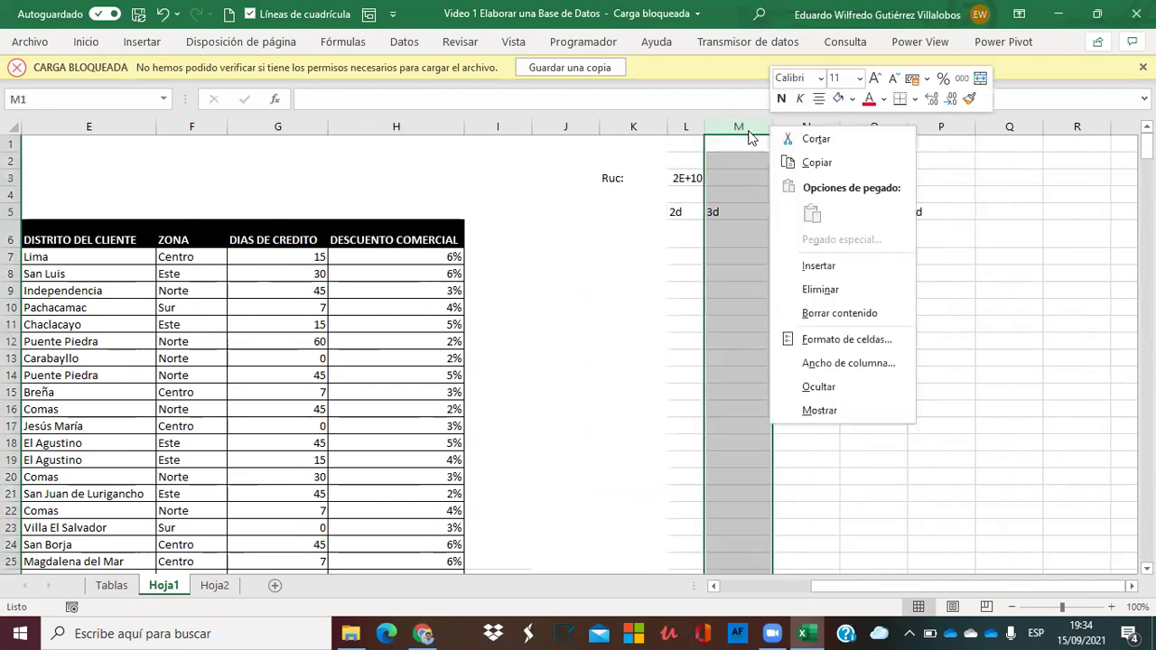
key("Escape")
left_click_drag(772, 127, 888, 132)
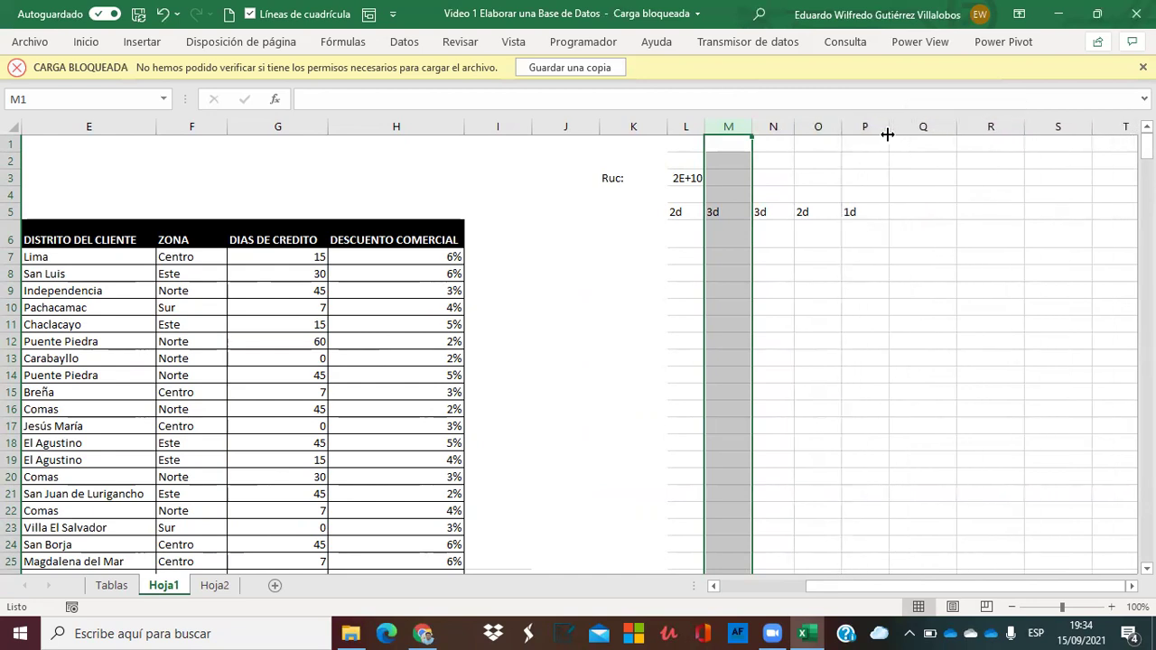
left_click(921, 214)
left_click_drag(678, 230, 861, 235)
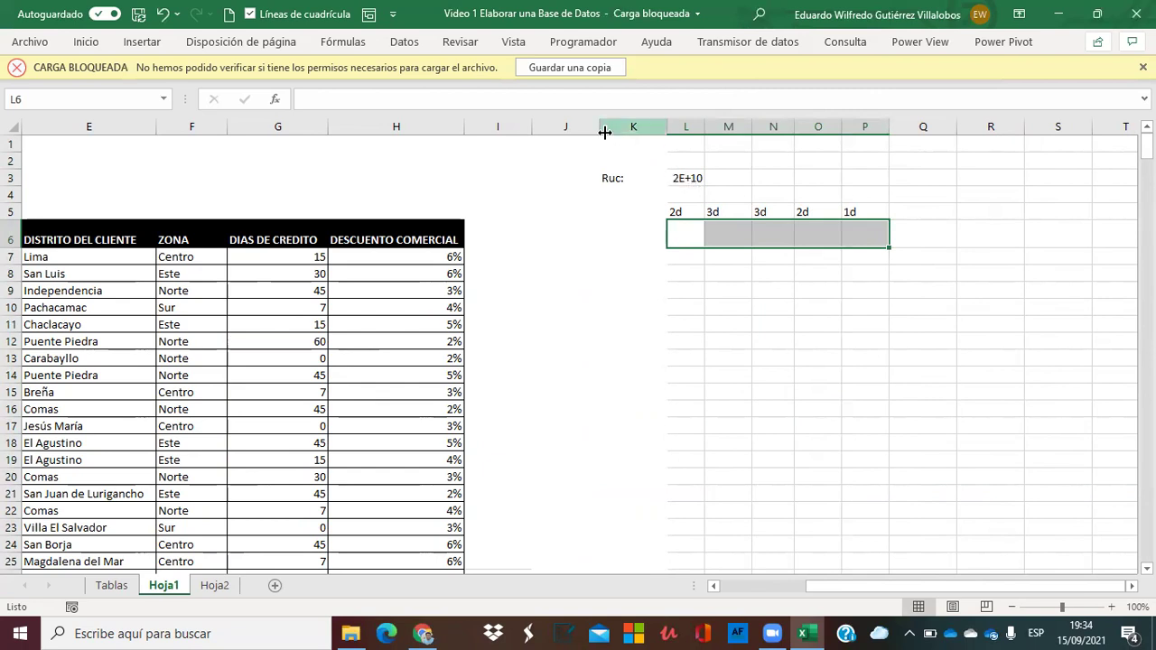
Insert a blank column at J, then return to cell K6.
left_click(575, 127)
right_click(576, 128)
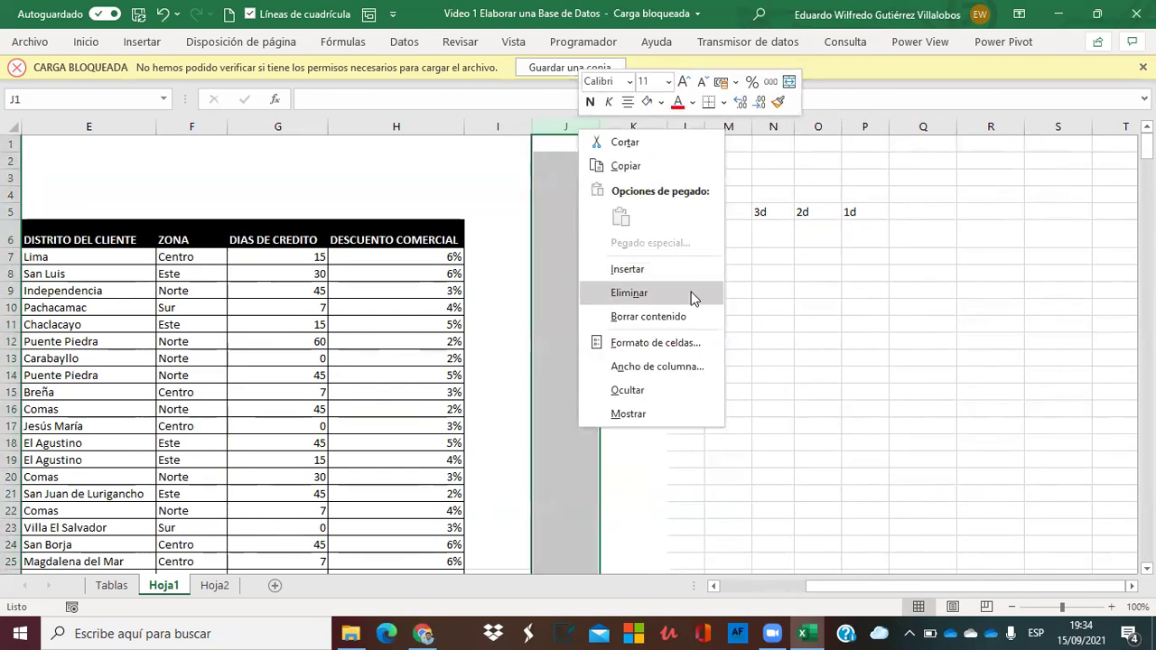
left_click(662, 278)
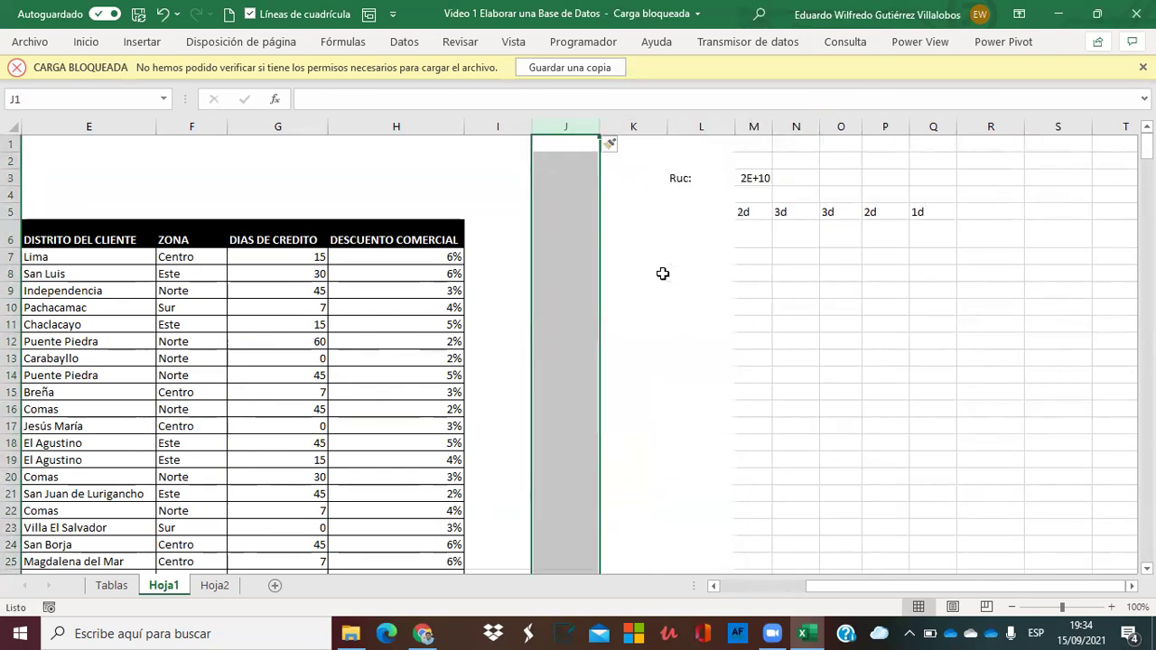
left_click(796, 274)
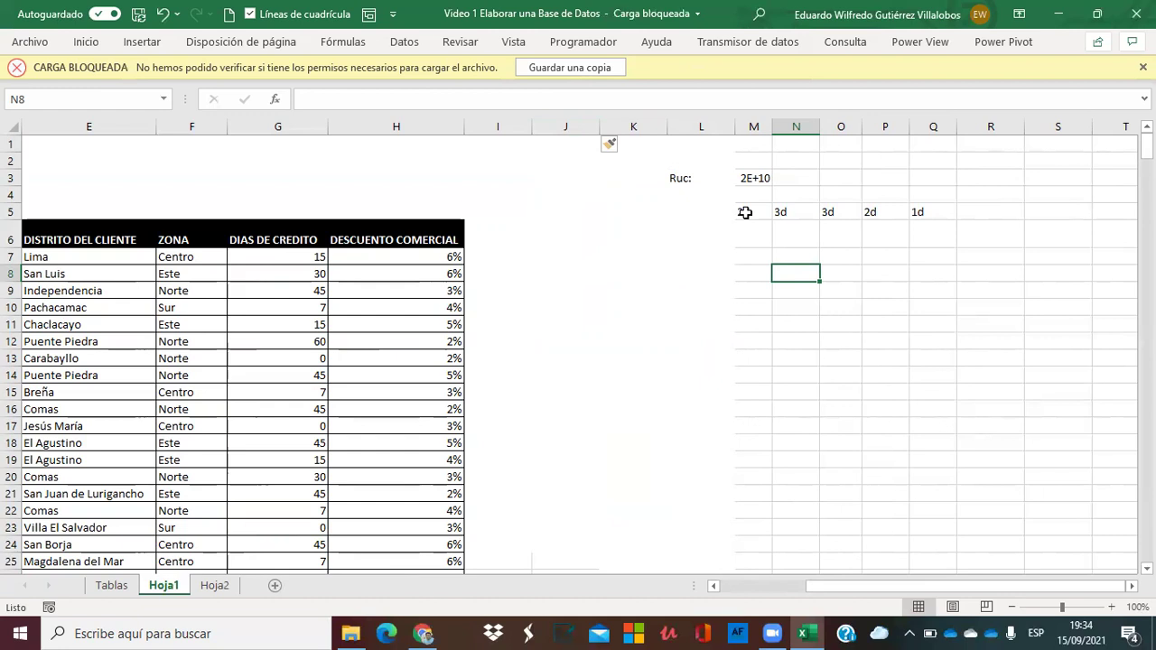
key("Up")
key("Left")
key("Up")
key("Up")
key("Down")
key("Down")
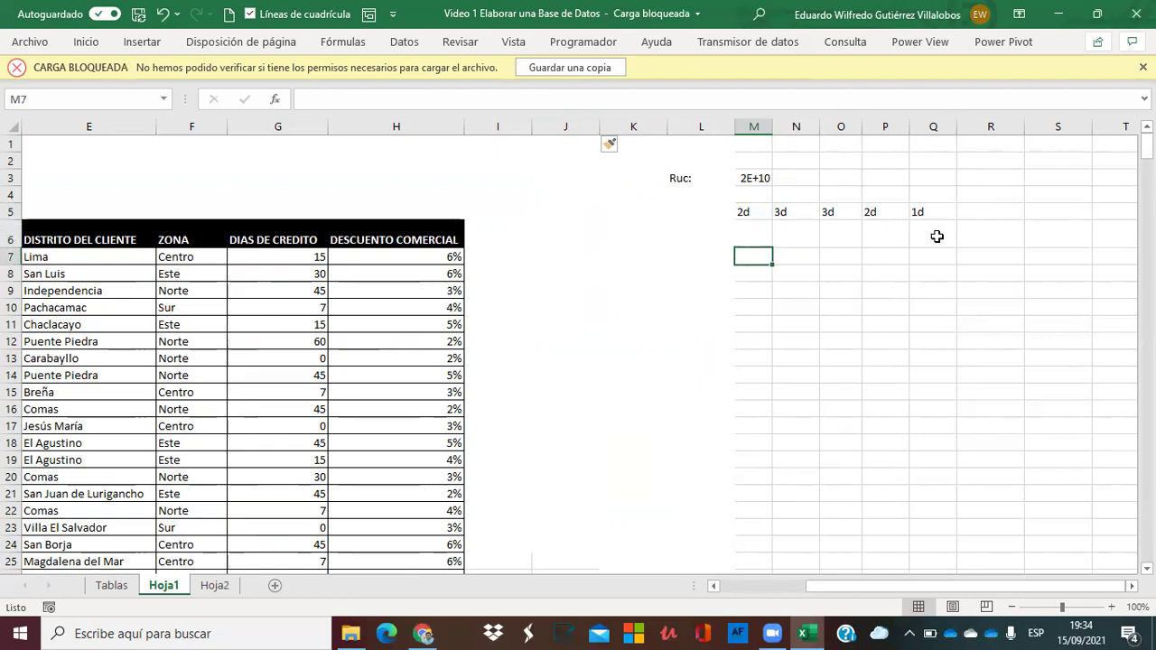
key("Left")
key("Left")
key("Up")
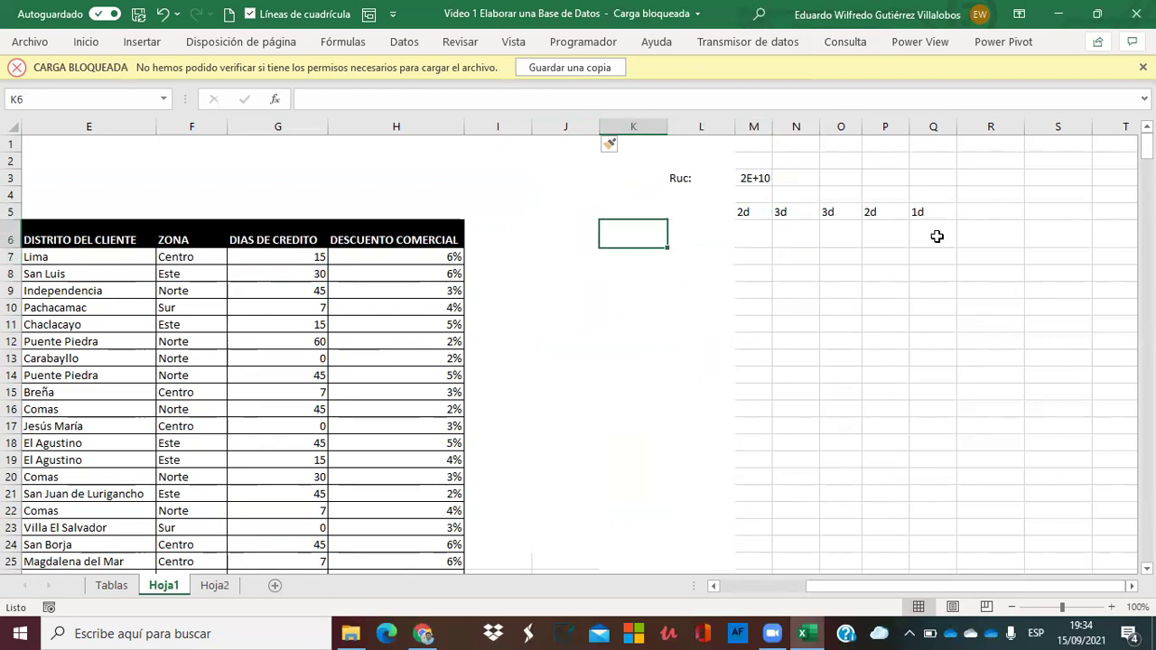
Enter =+ALEATORIO.ENTRE(20;25) in M6 for random numbers from 20 to 25.
type("+")
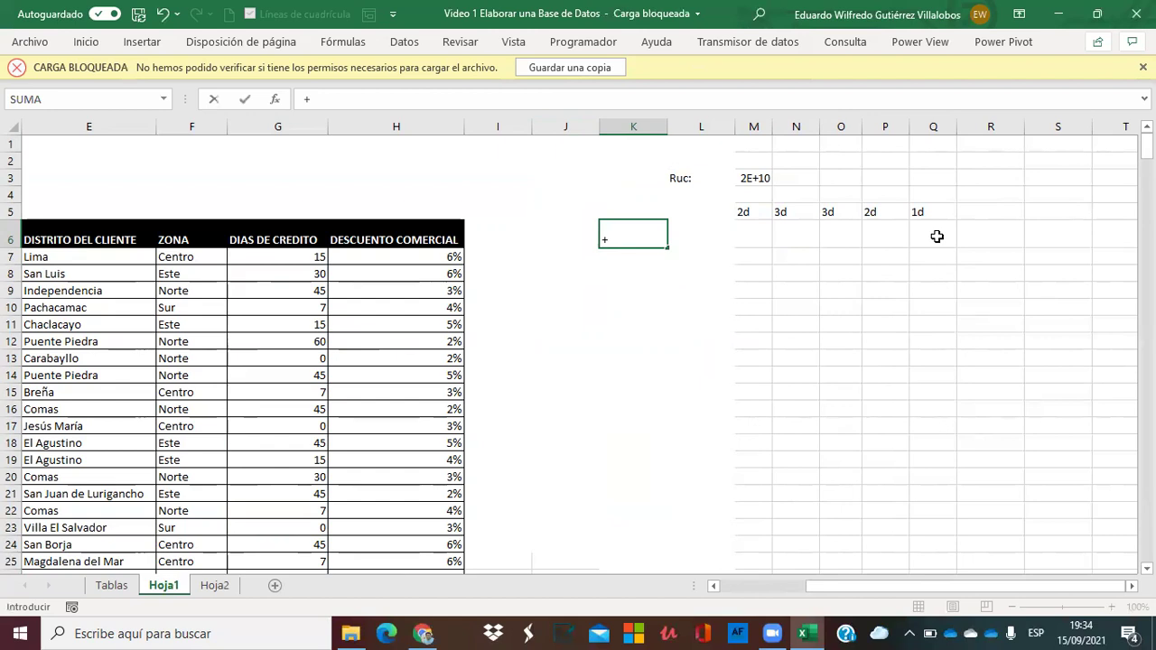
key("Escape")
key("Right")
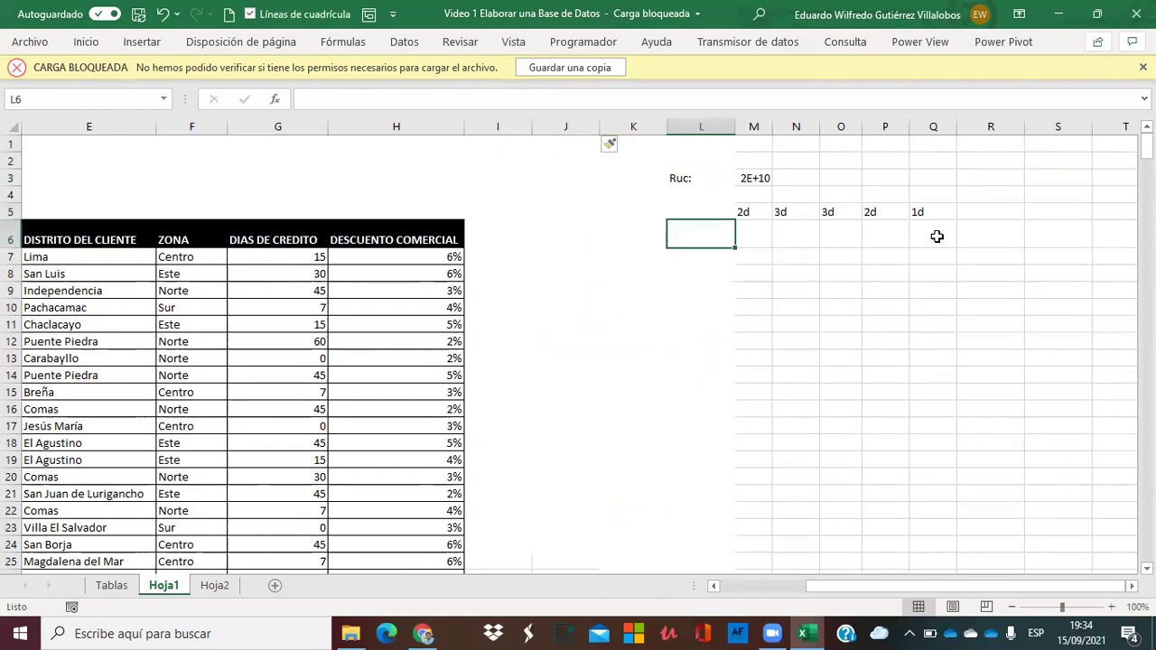
key("Right")
type("+ale")
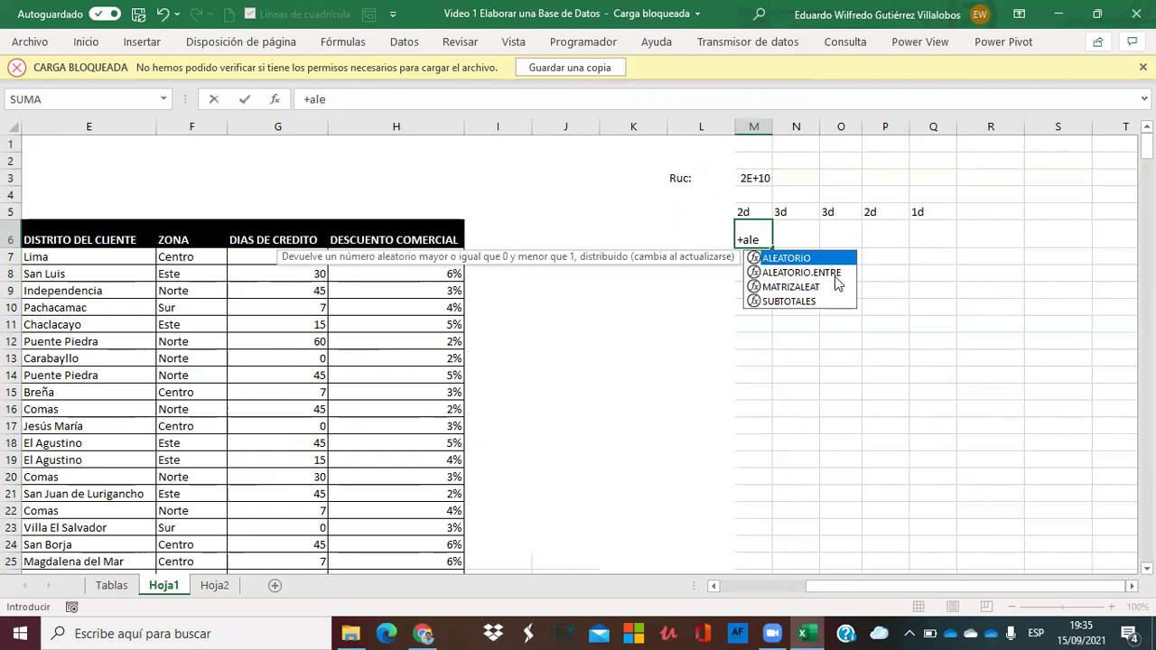
double_click(825, 272)
type("20")
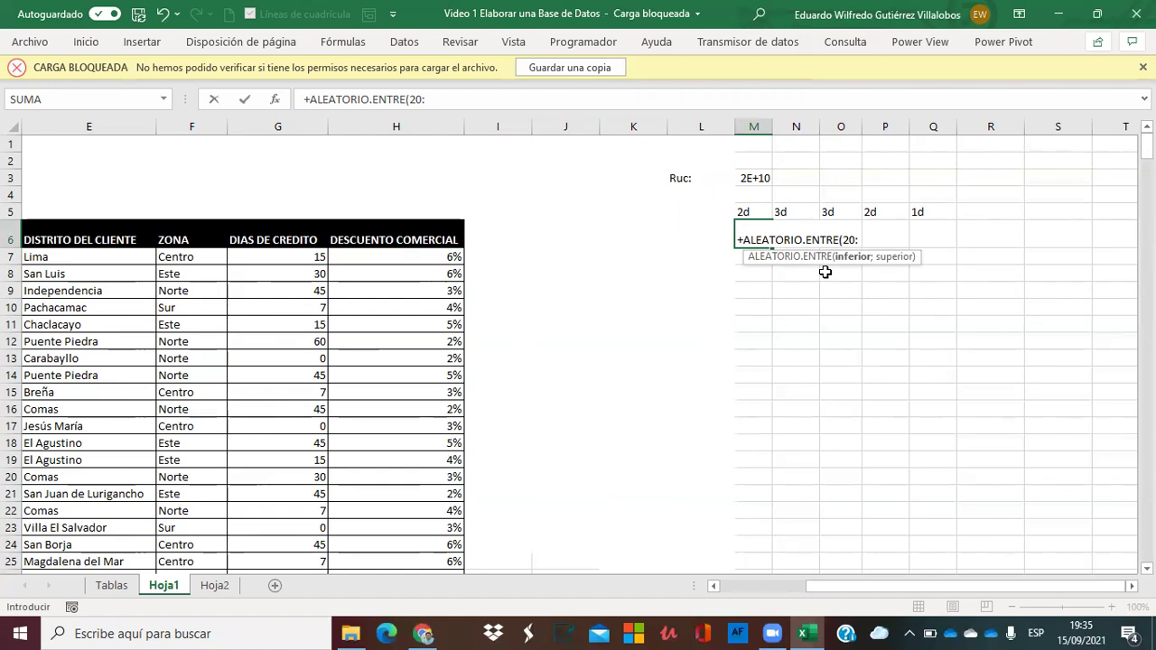
type(";25)")
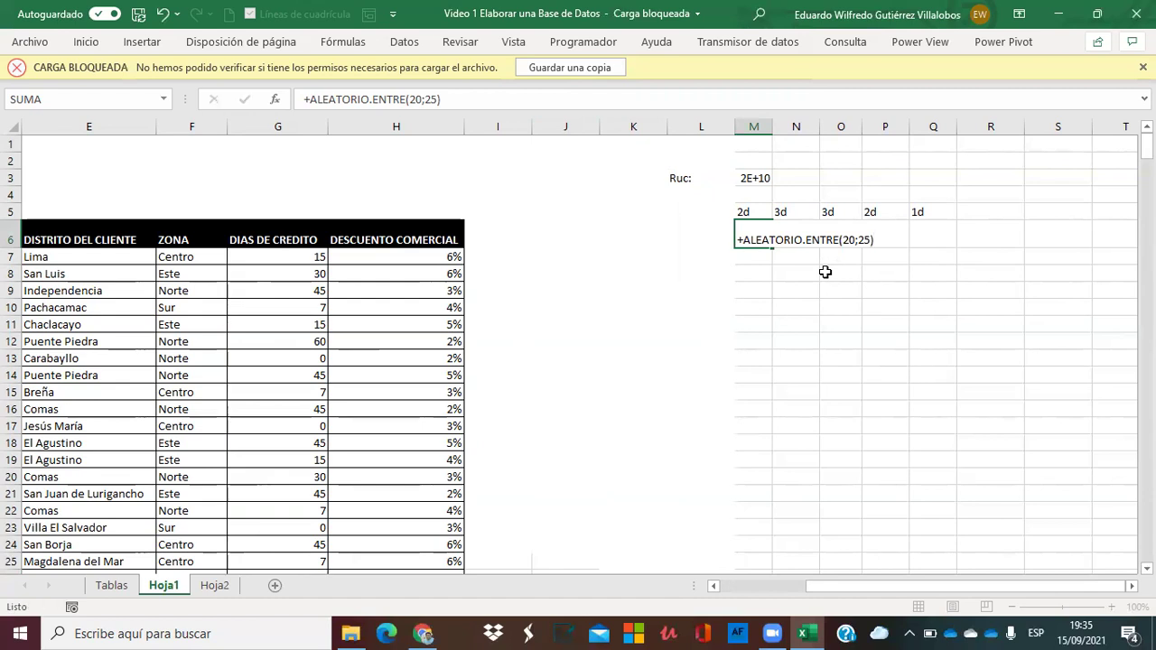
key("Return")
Copy the labels and formula block M5:Q6 one row down, so labels sit in row 6.
left_click(761, 236)
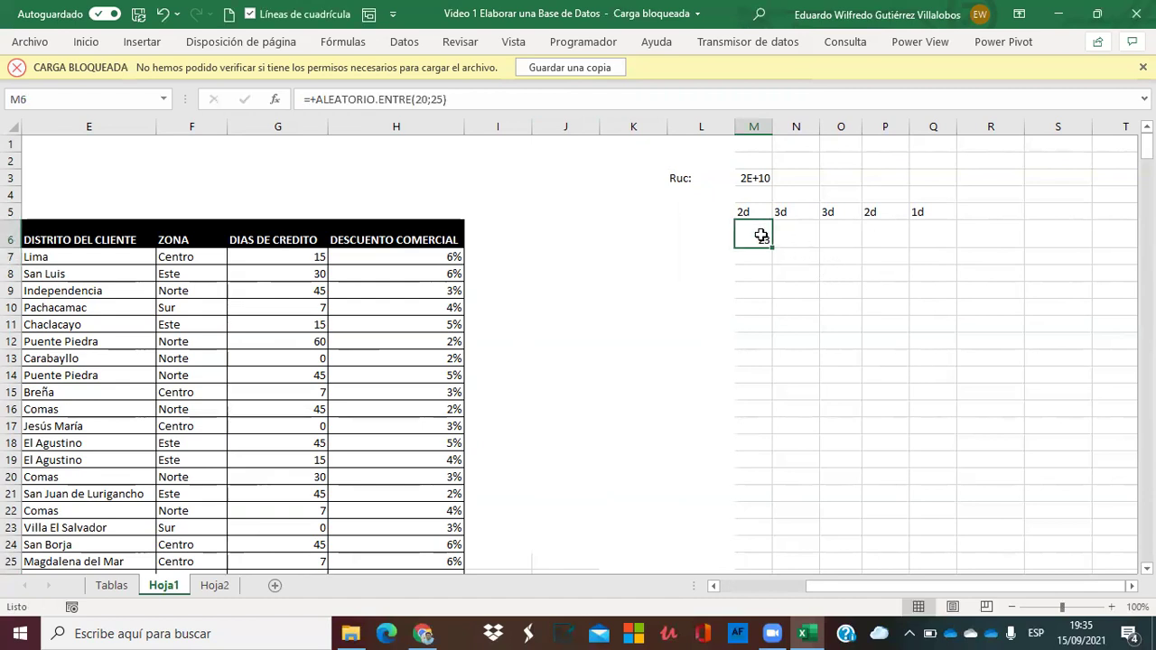
left_click_drag(744, 210, 913, 232)
key("ctrl+c")
key("Down")
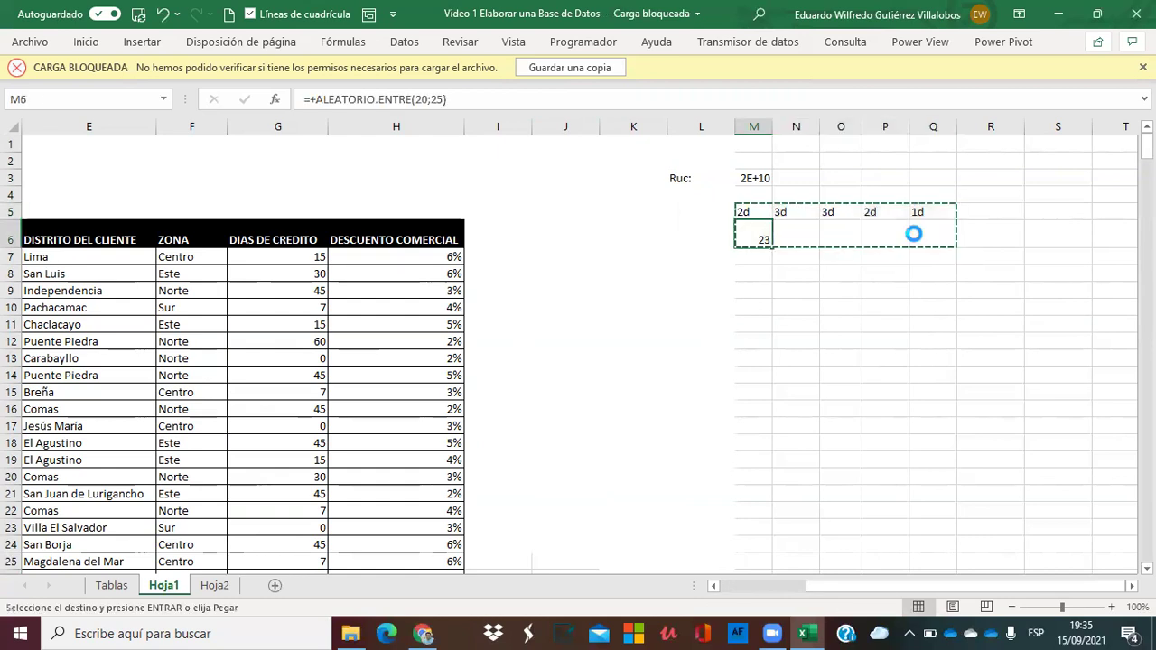
key("Return")
Fill M7's random formula down column M to row 400.
left_click_drag(403, 254, 705, 519)
left_click(762, 257)
left_click(927, 376)
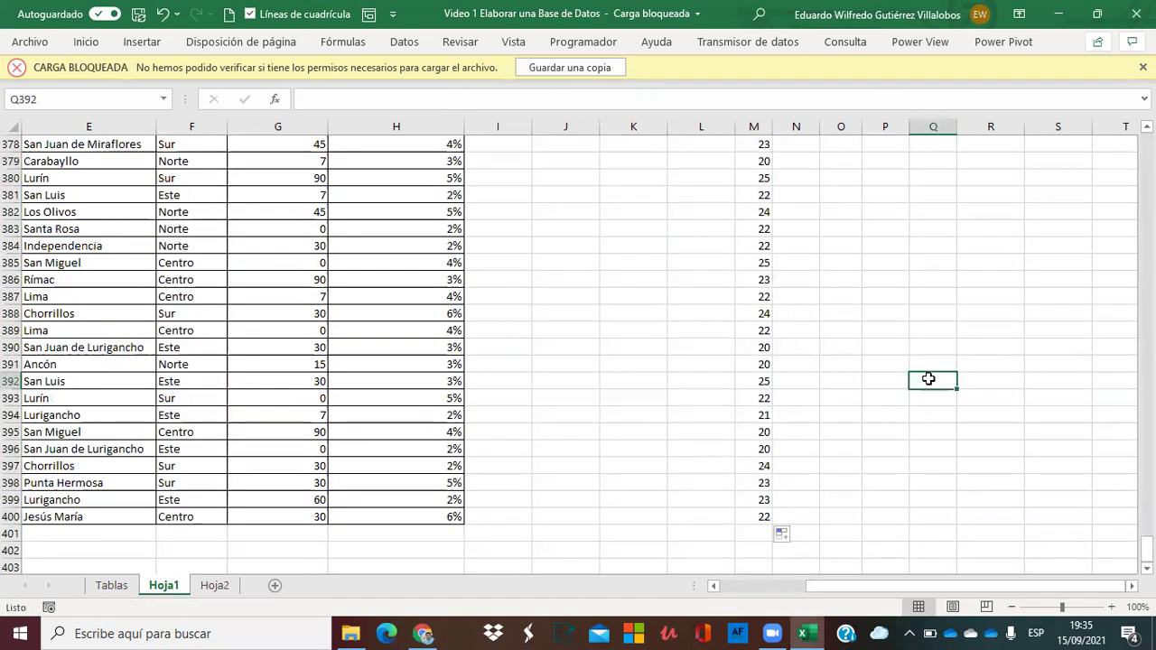
left_click_drag(1146, 548, 1146, 144)
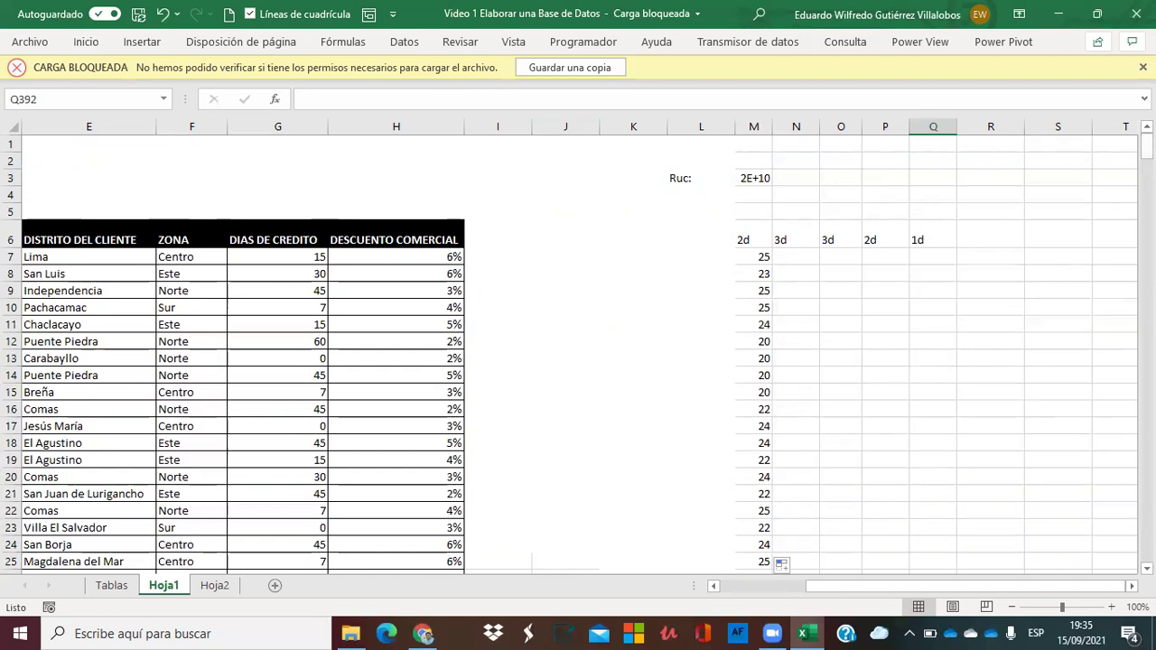
Enter =+ALEATORIO.ENTRE(100;999) in cell N7.
left_click(798, 256)
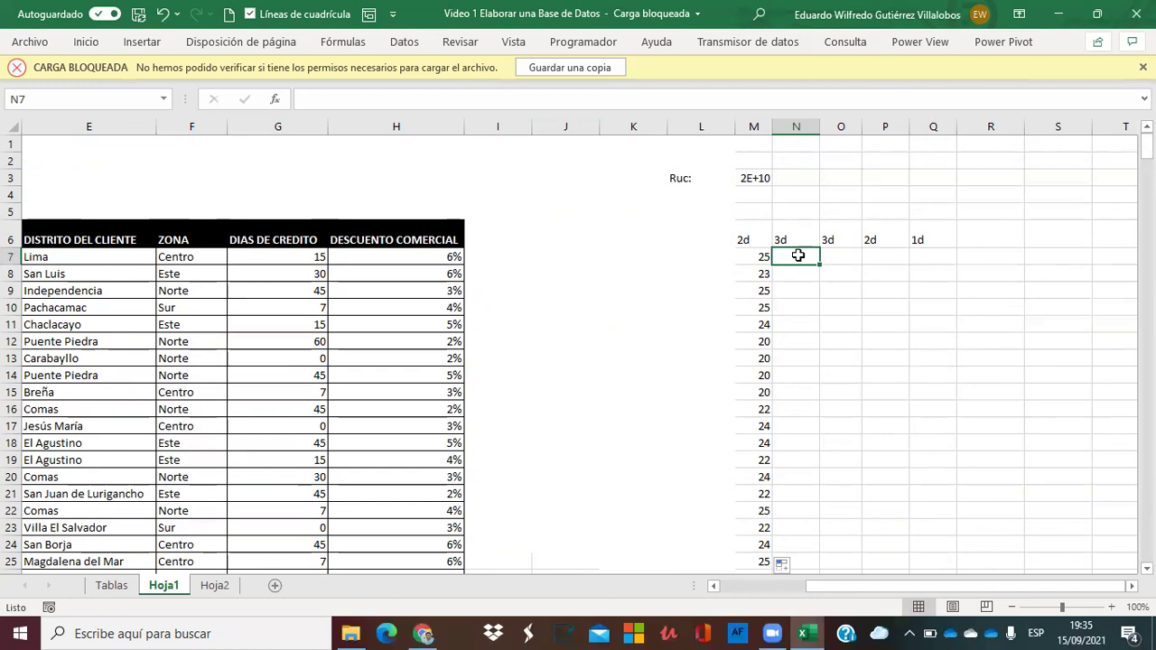
type("+")
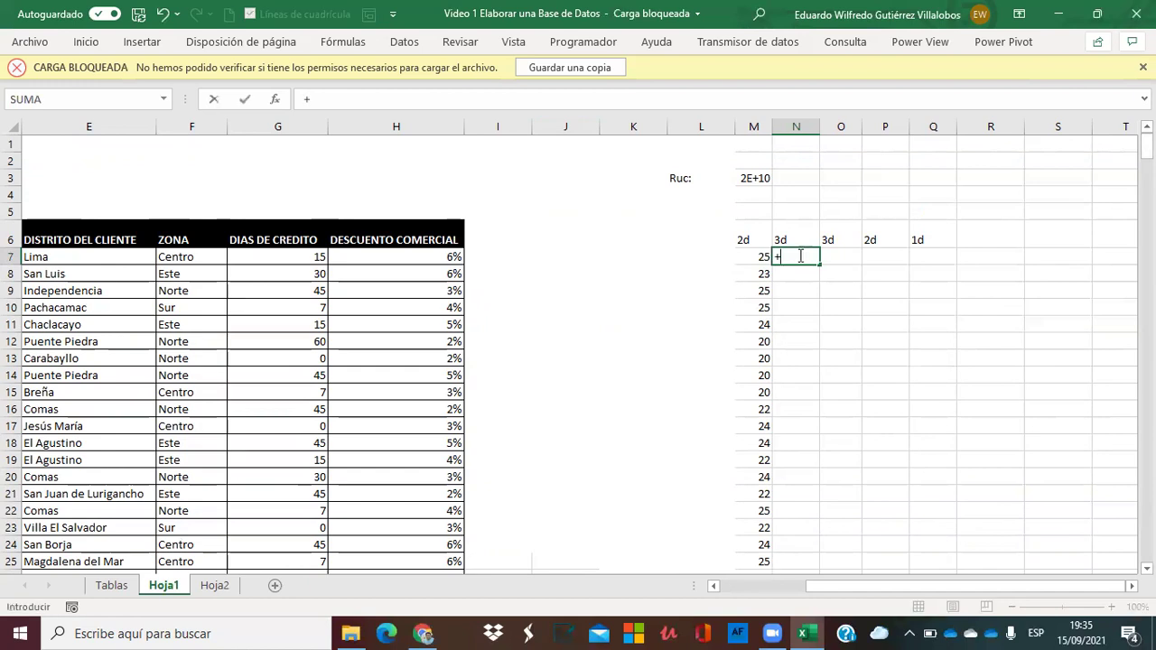
type("ale")
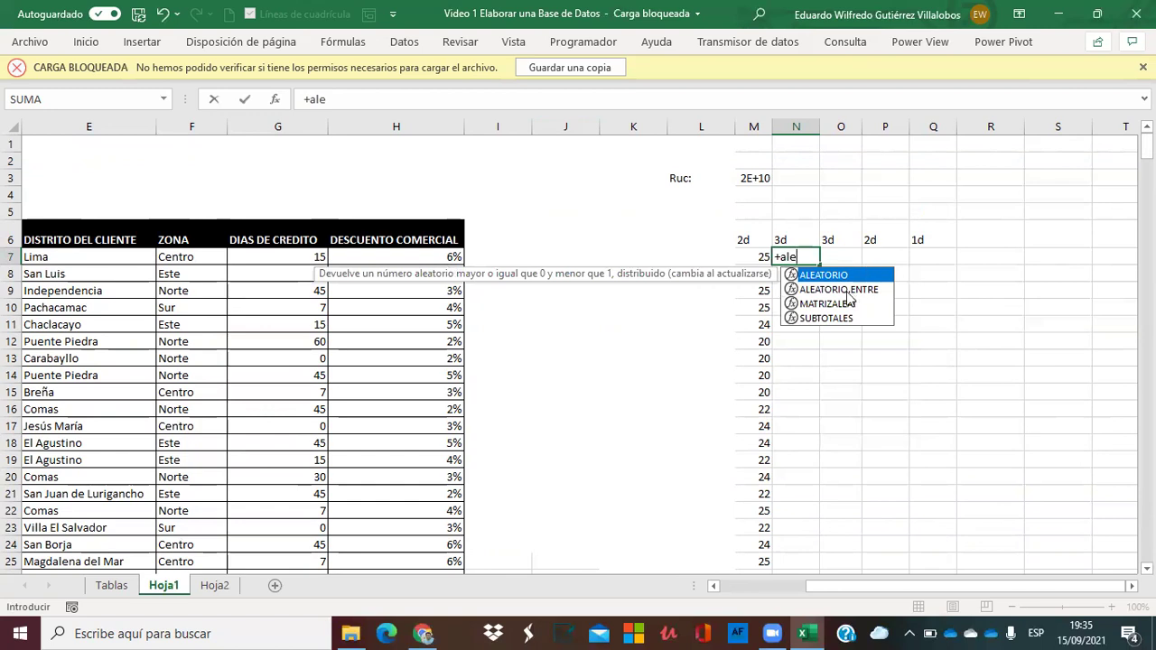
double_click(847, 290)
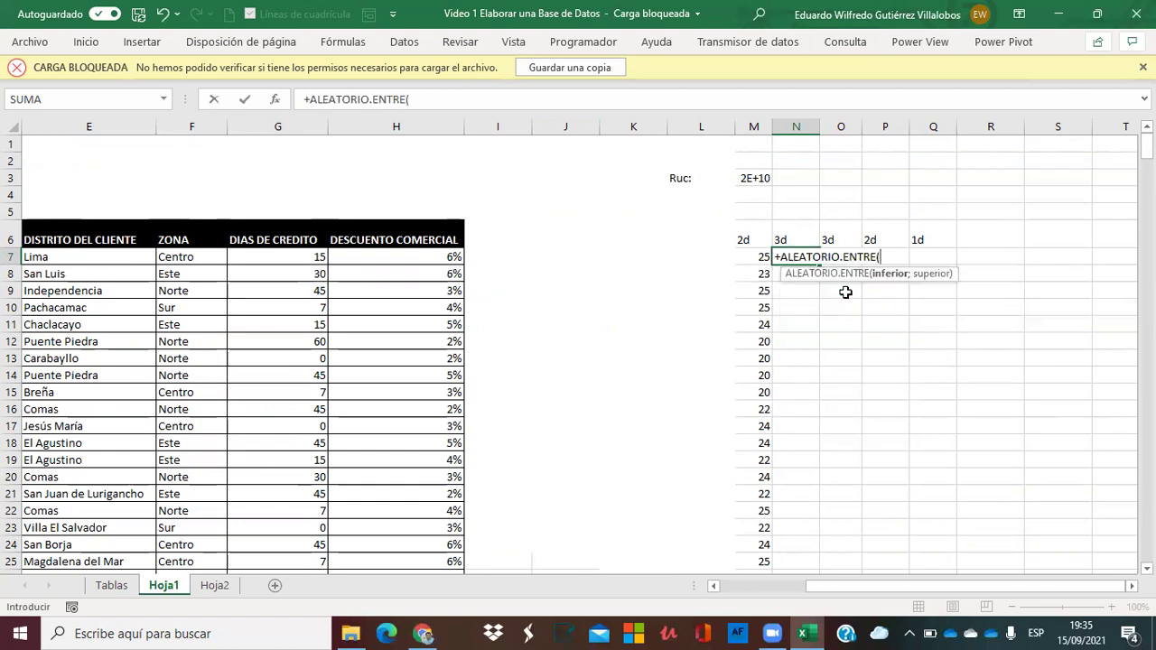
type("100;999)")
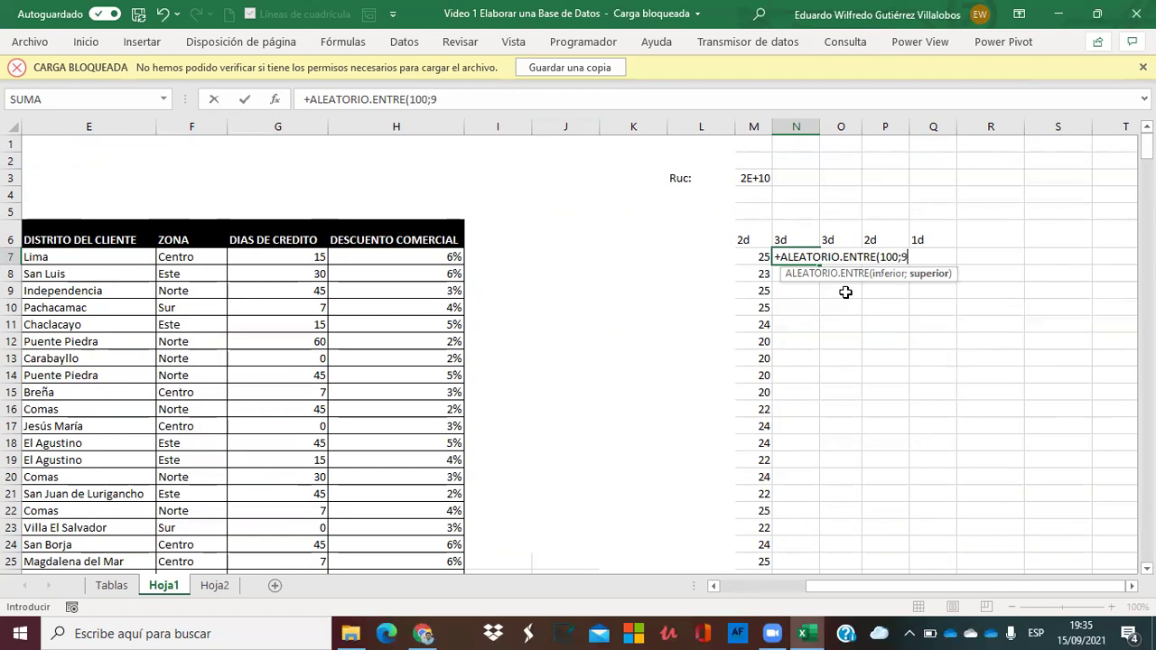
key("Return")
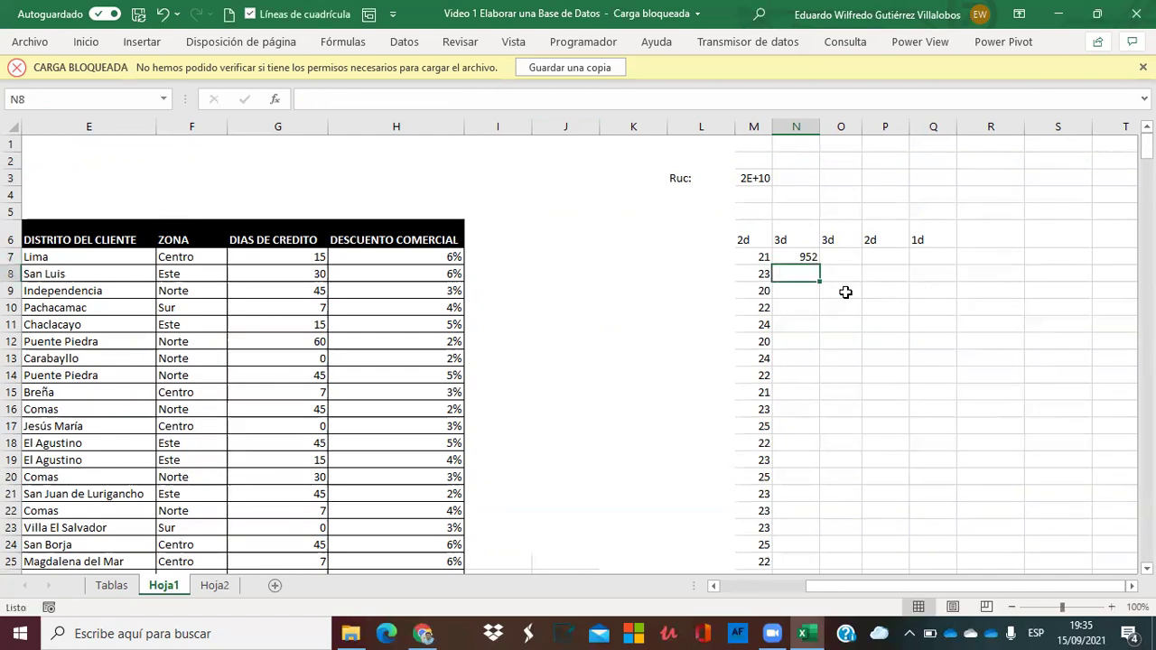
Fill the N7 random formula down column N for all client rows.
left_click(813, 257)
double_click(820, 264)
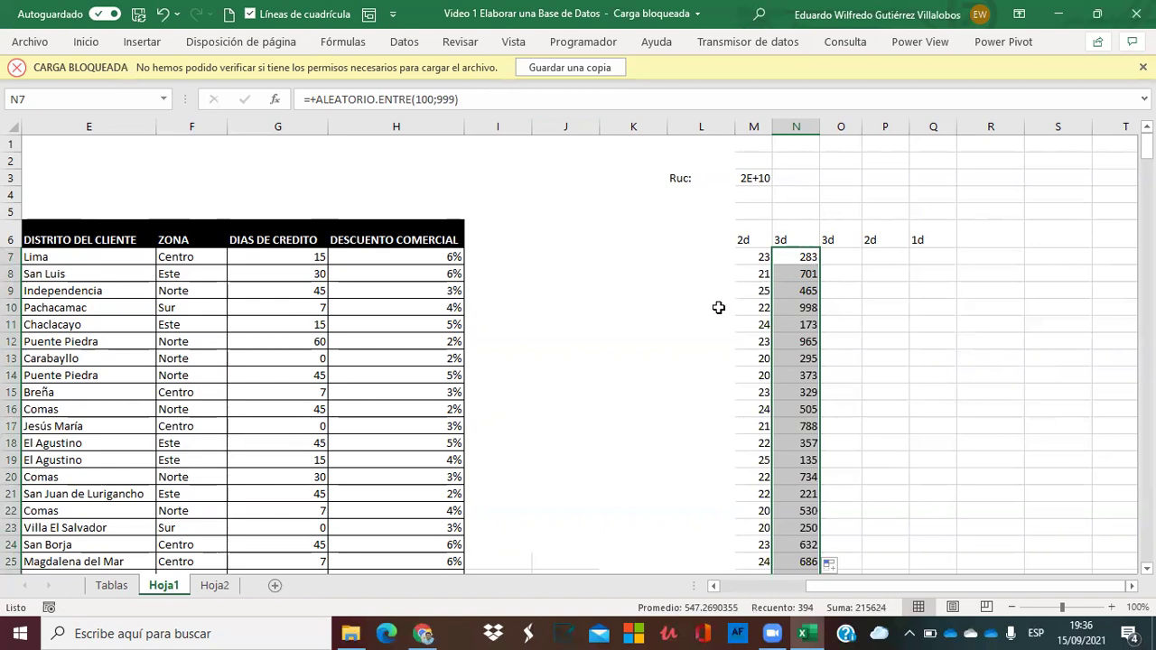
left_click(719, 307)
left_click_drag(728, 358, 877, 351)
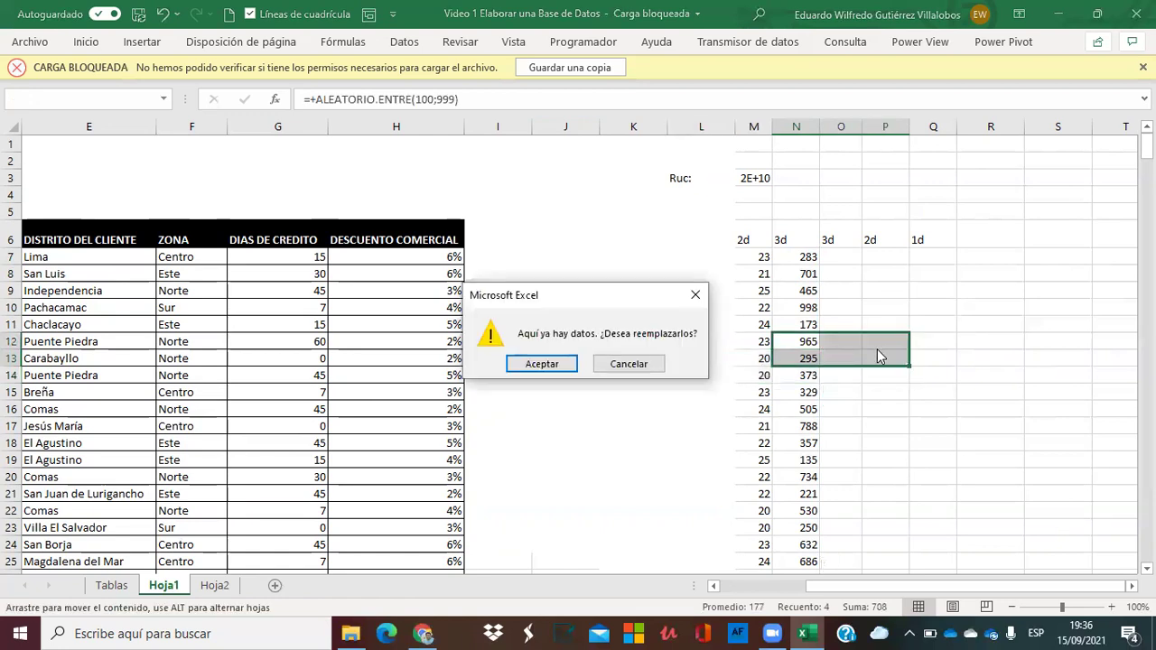
key("Escape")
left_click(864, 373)
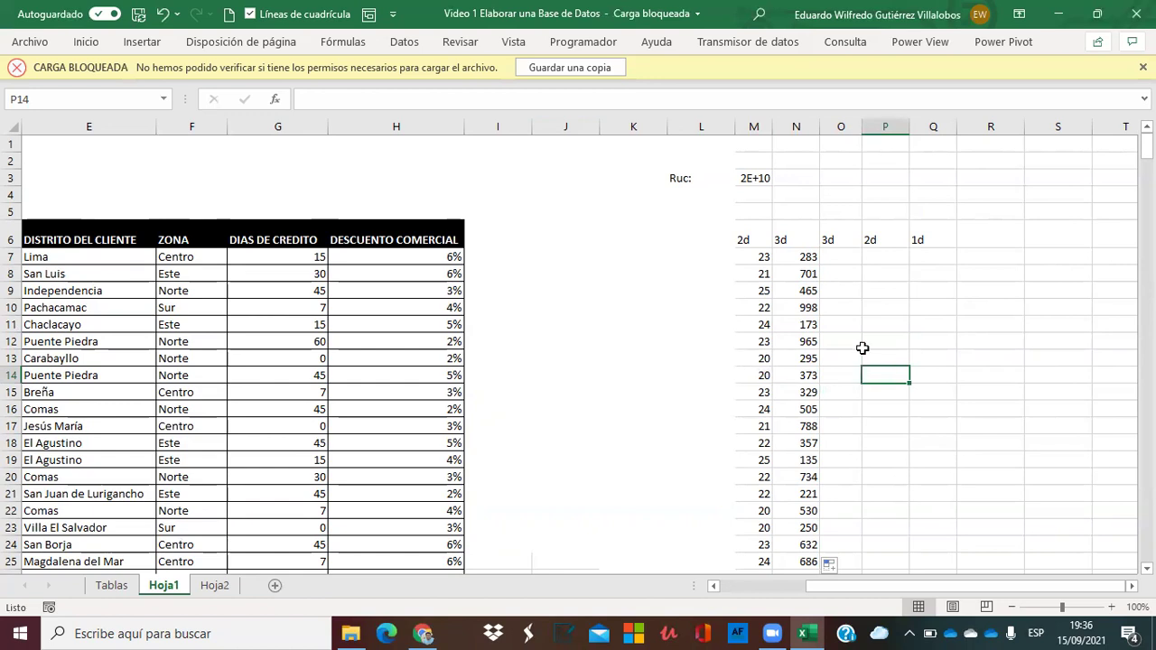
Paste the three-digit random formula into O7 and fill it down column O.
left_click(837, 258)
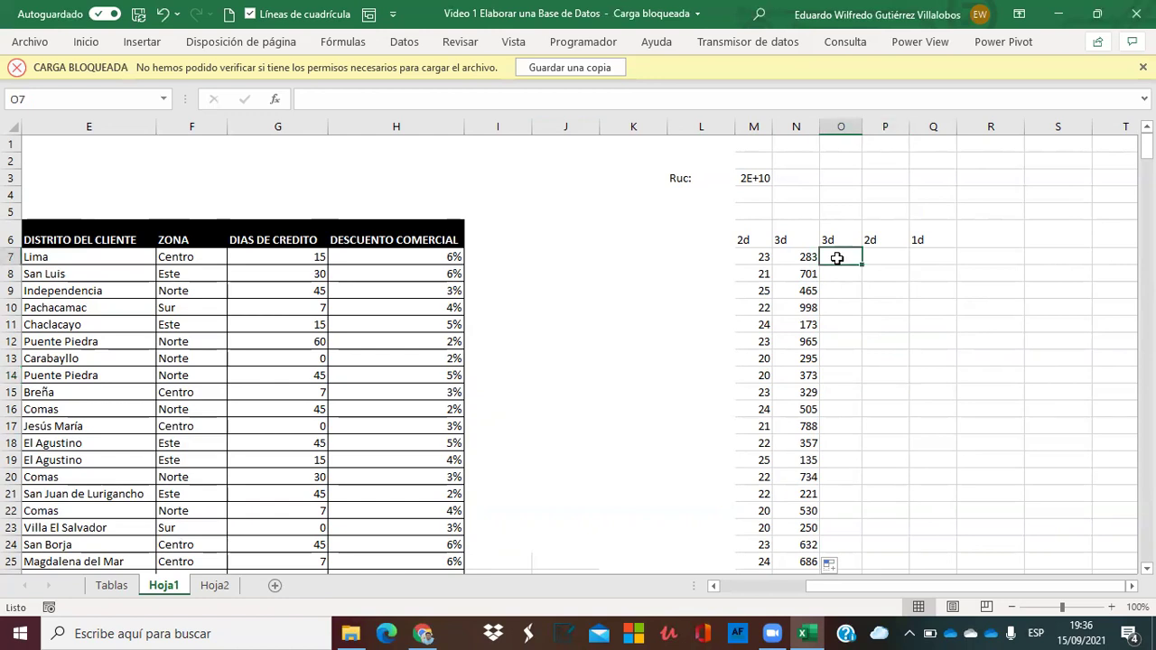
type("=+ALEATORIO.ENTRE(100;999)")
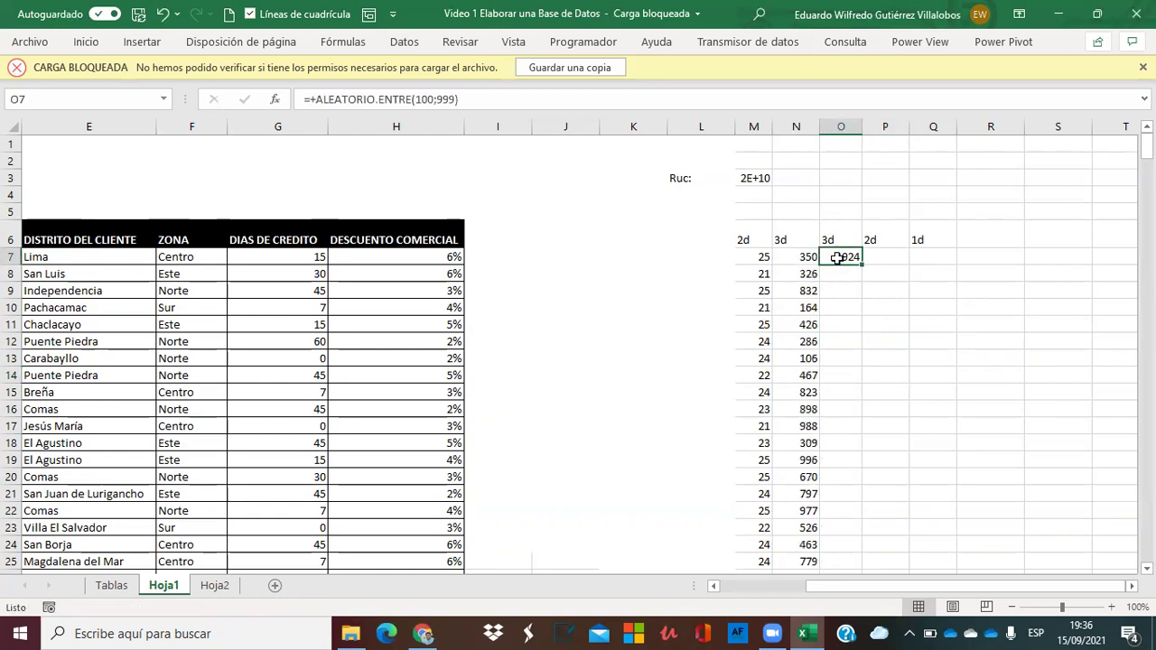
double_click(861, 262)
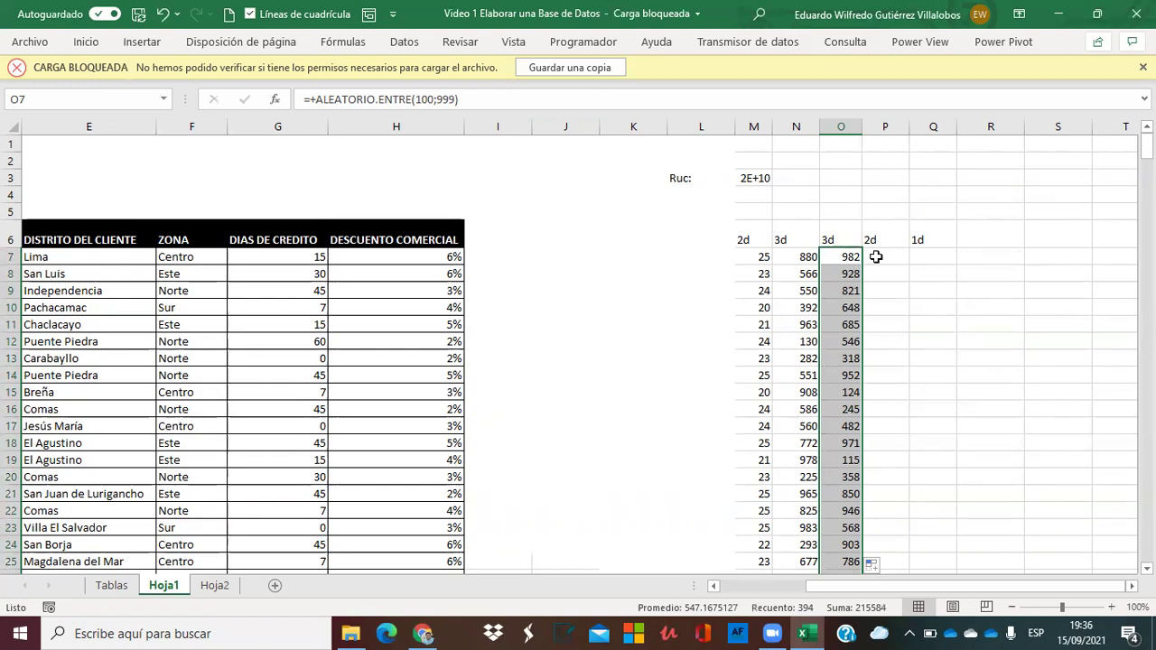
key("Left")
key("Right")
Copy the formula to P7 as =+ALEATORIO.ENTRE(10;99) and fill it down column P.
key("ctrl+c")
key("Right")
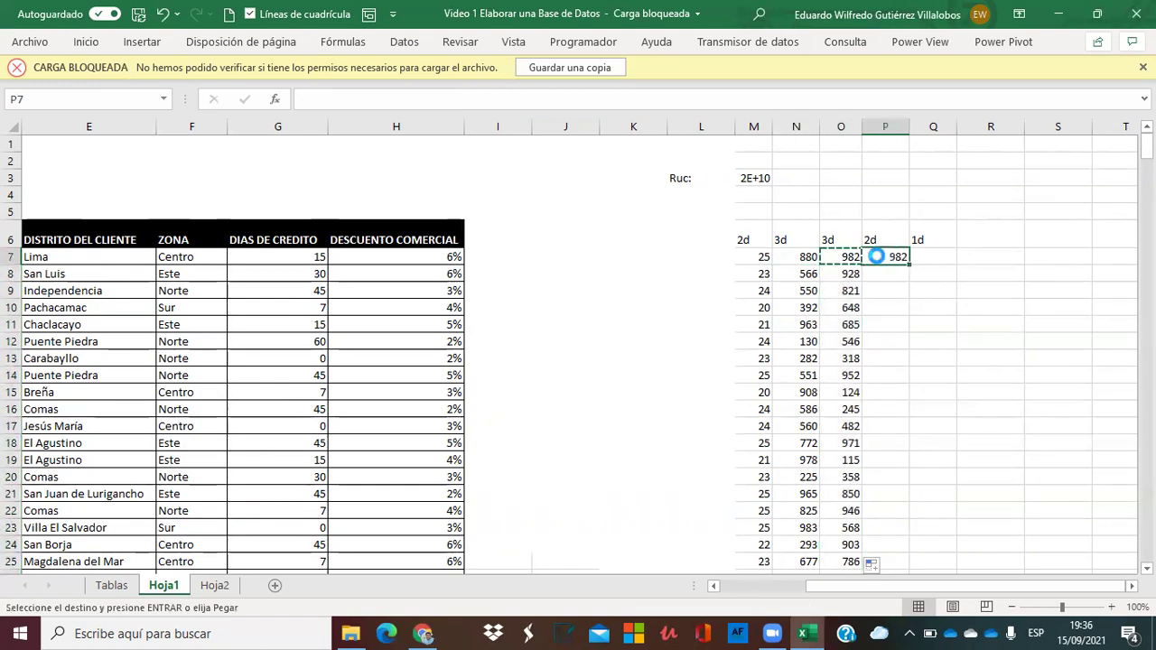
key("Return")
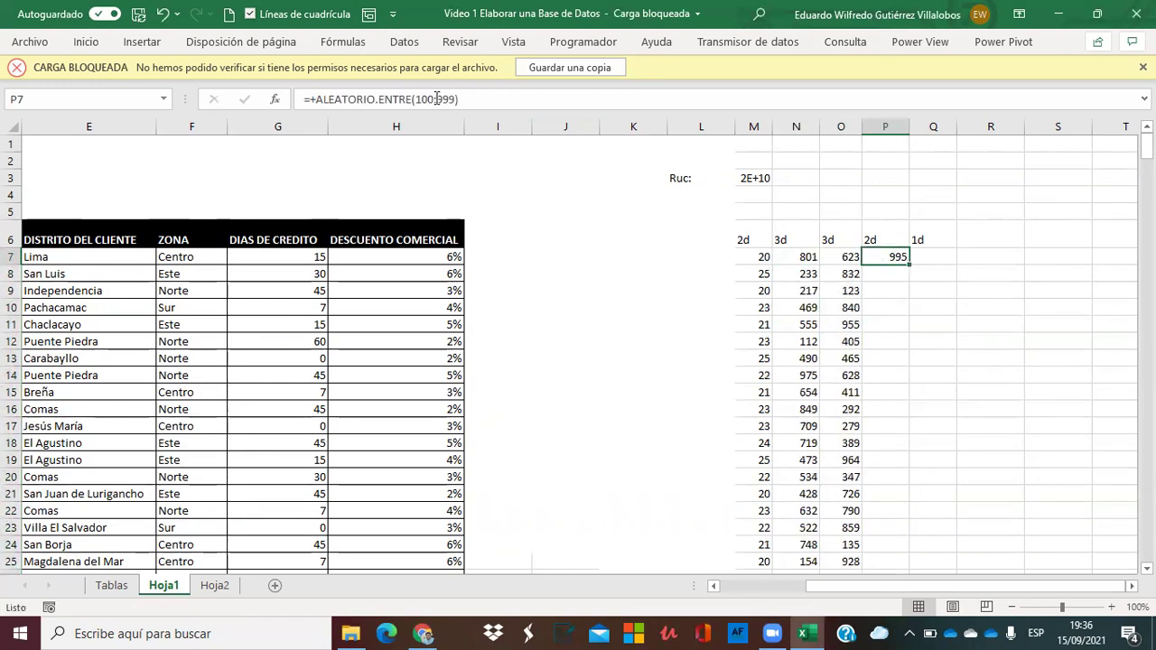
left_click(436, 98)
key("BackSpace")
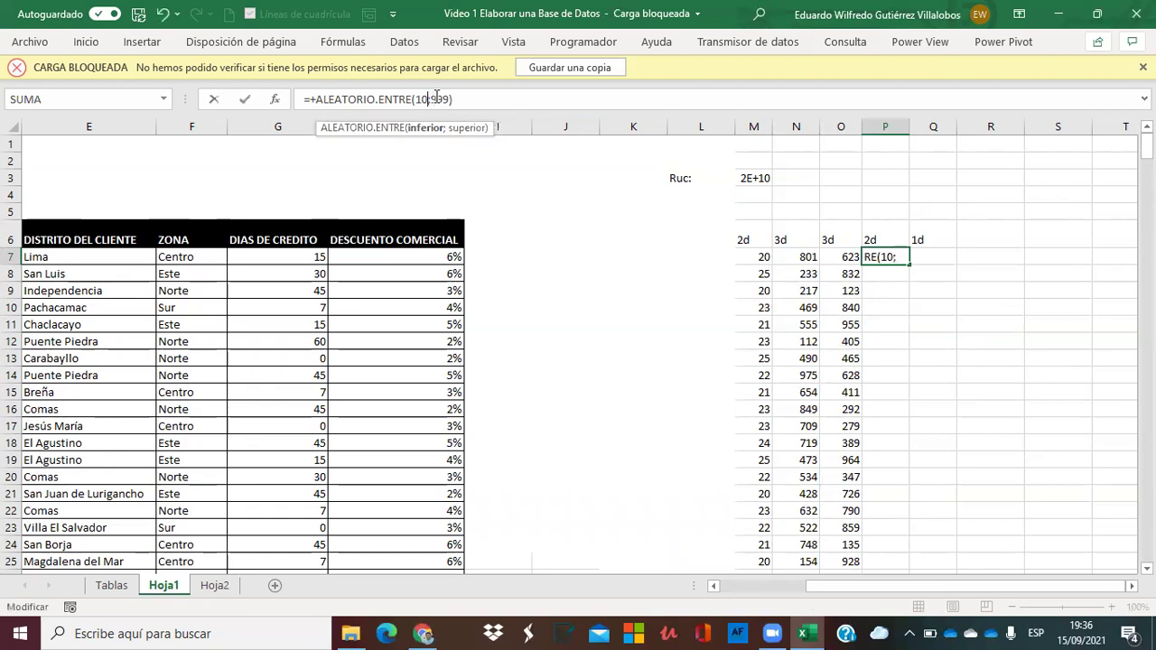
key("BackSpace")
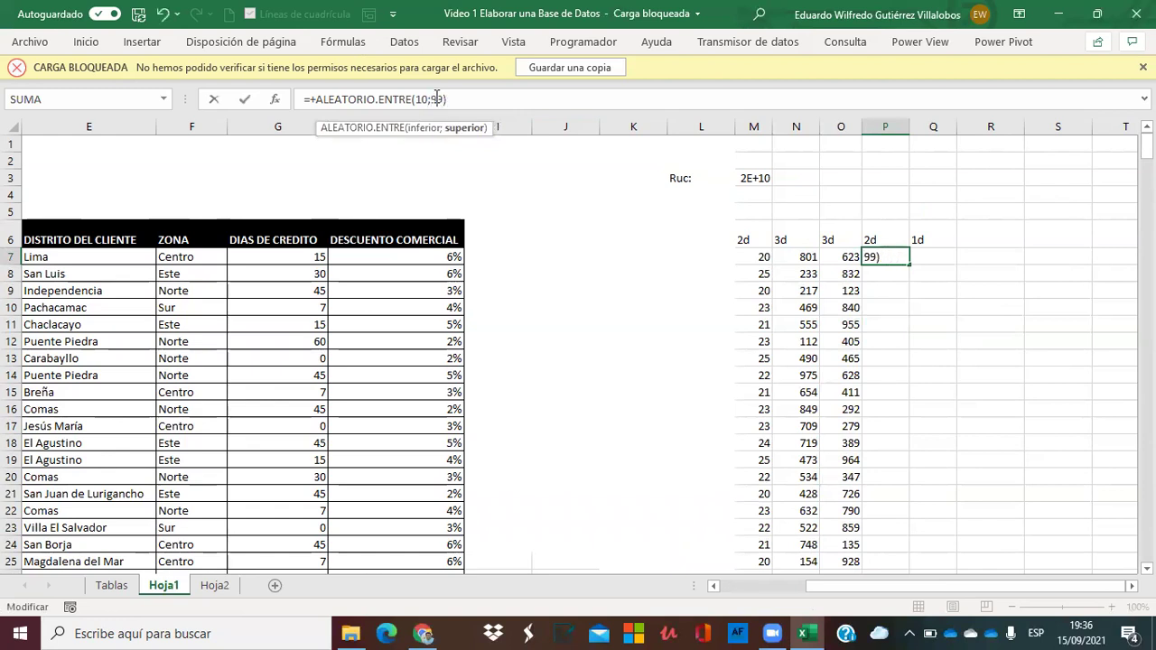
key("Return")
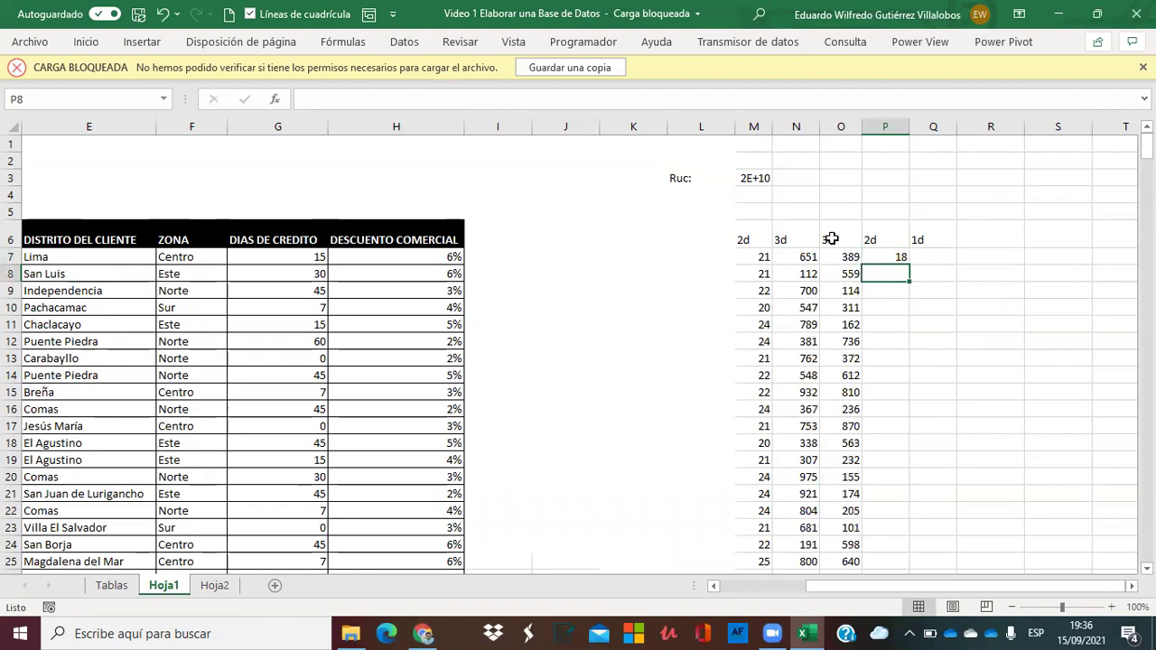
left_click(894, 257)
double_click(909, 264)
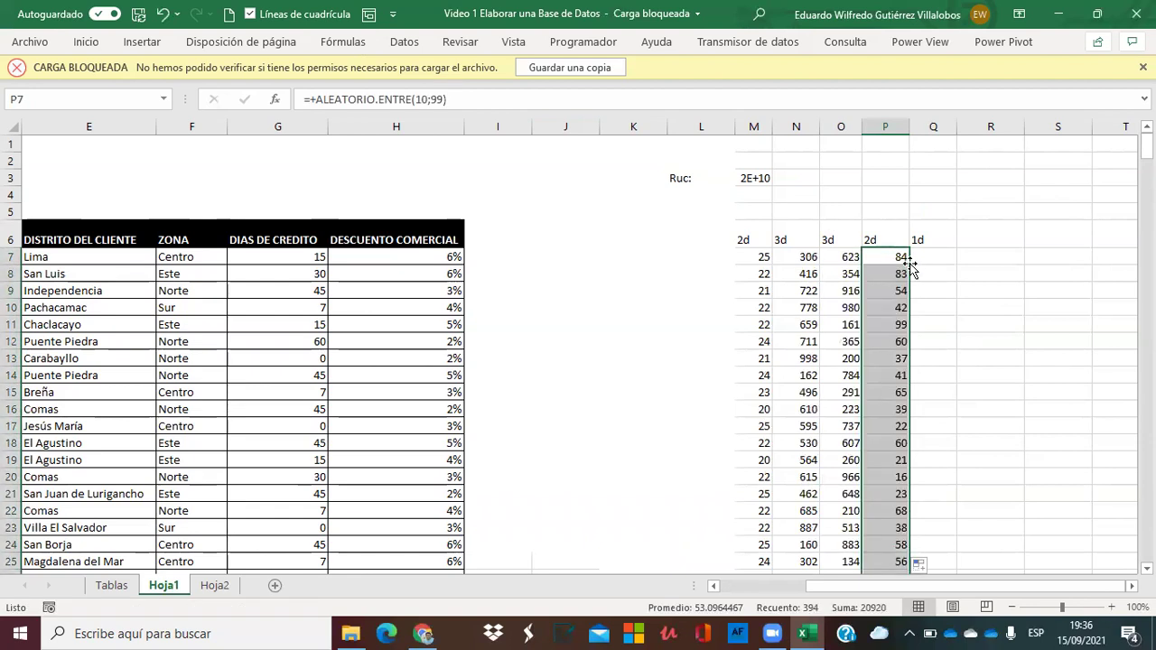
Put =+ALEATORIO.ENTRE(0;9) in Q7 and fill it down column Q.
left_click(940, 262)
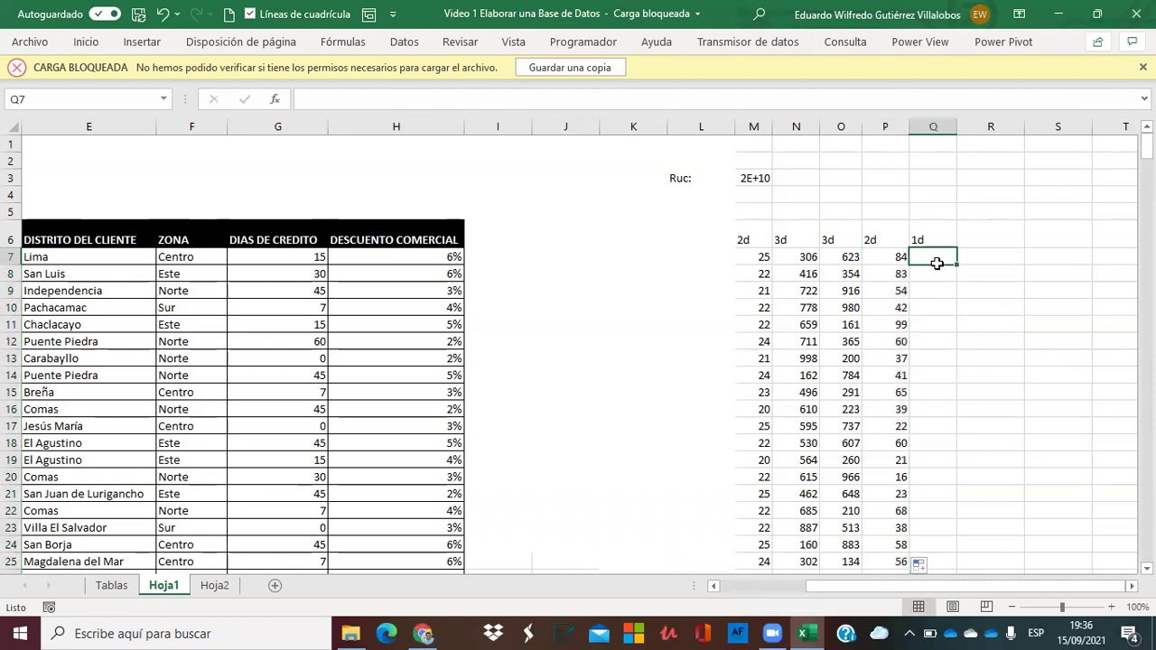
type("+")
key("Escape")
key("ctrl+v")
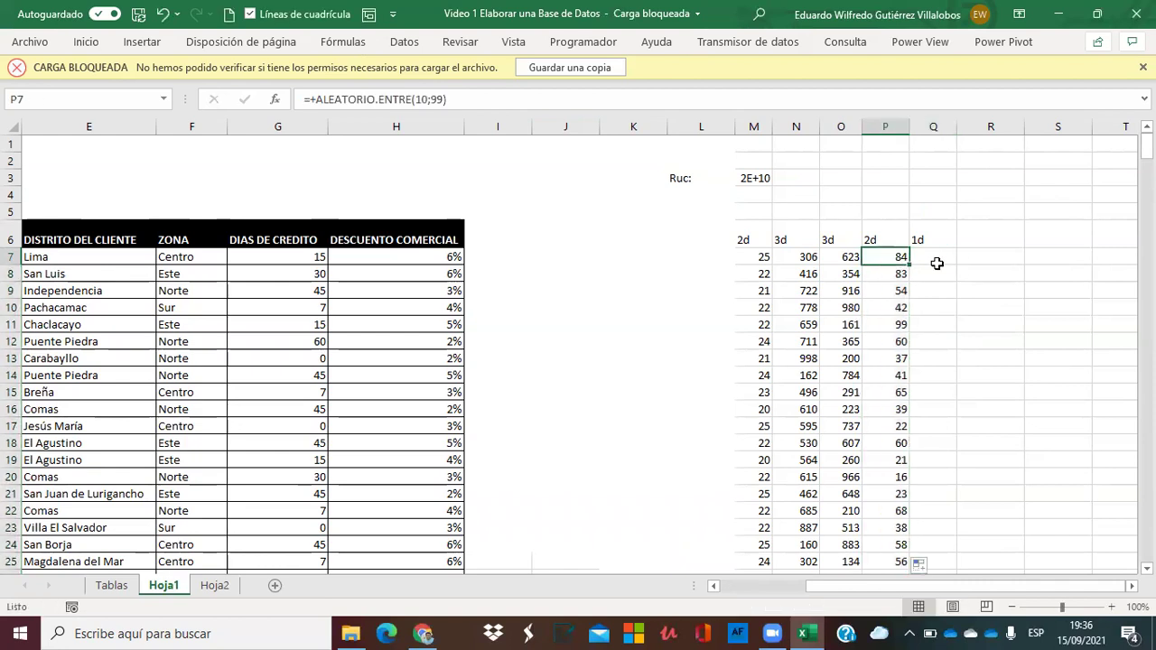
key("Return")
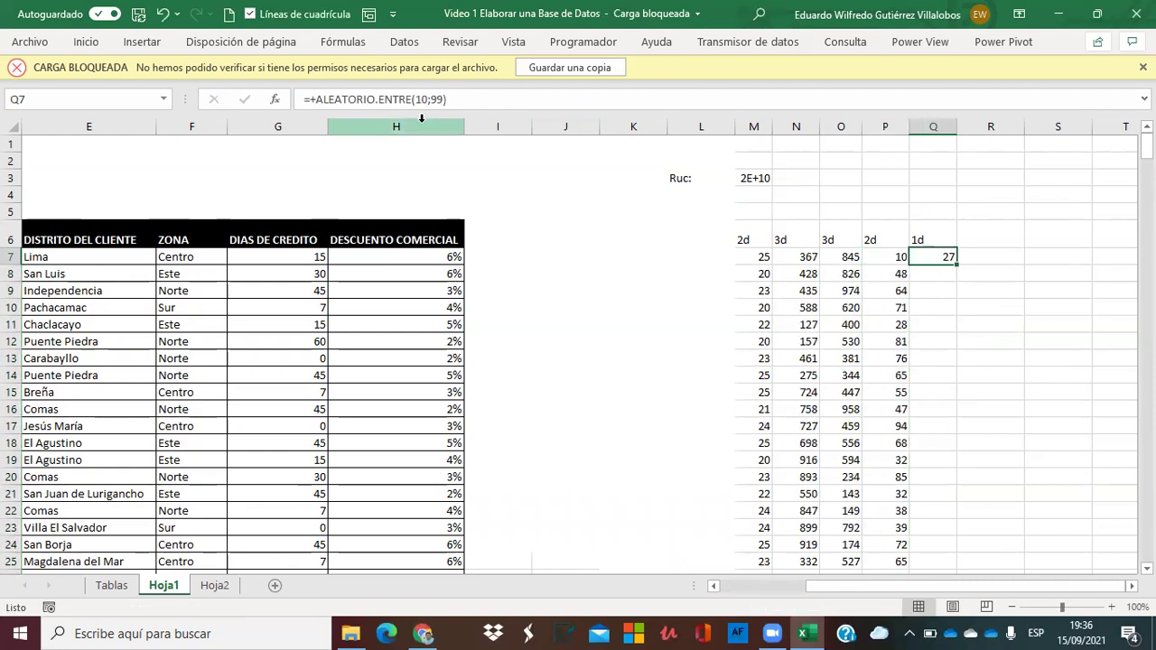
left_click(422, 98)
key("BackSpace")
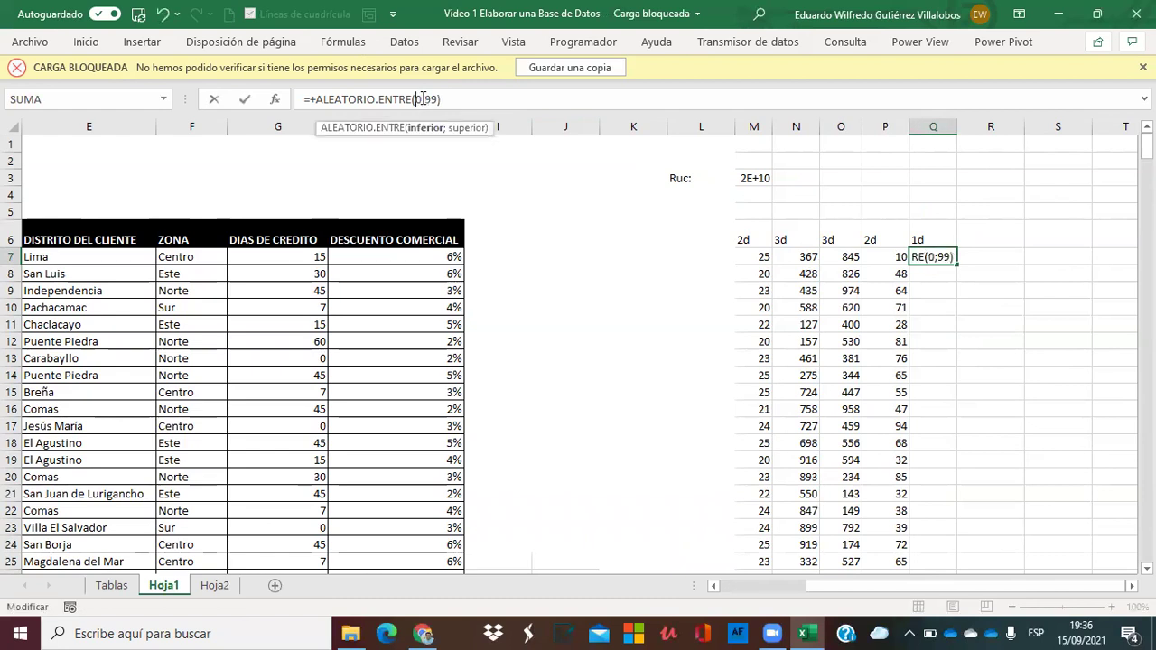
key("Right")
key("Right")
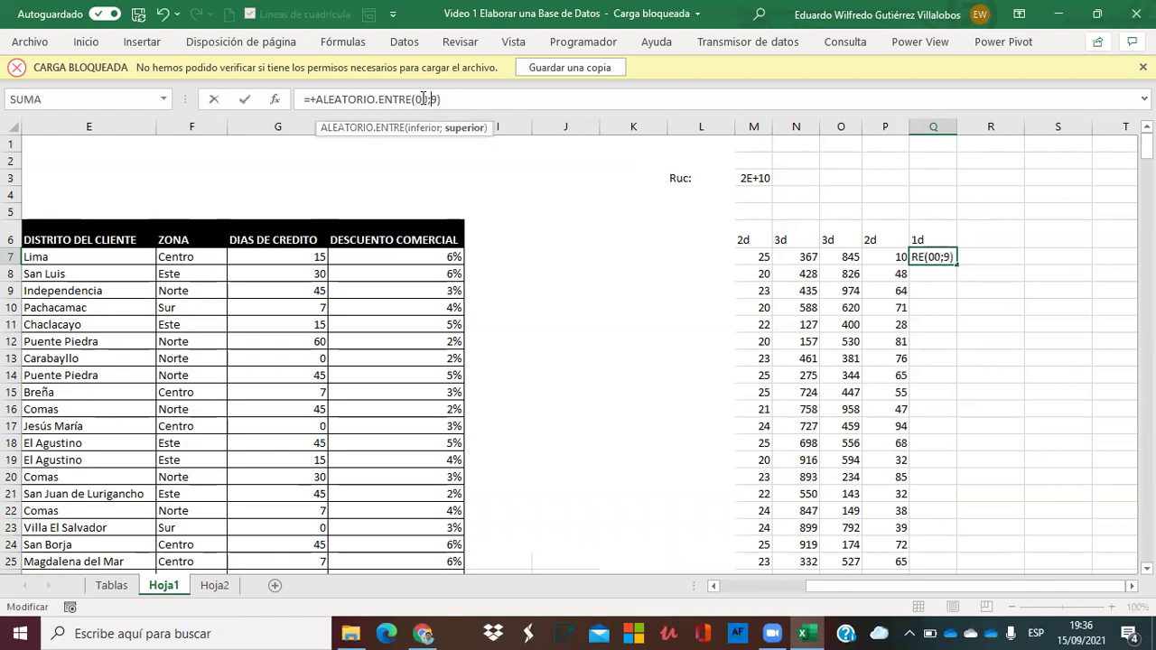
key("Return")
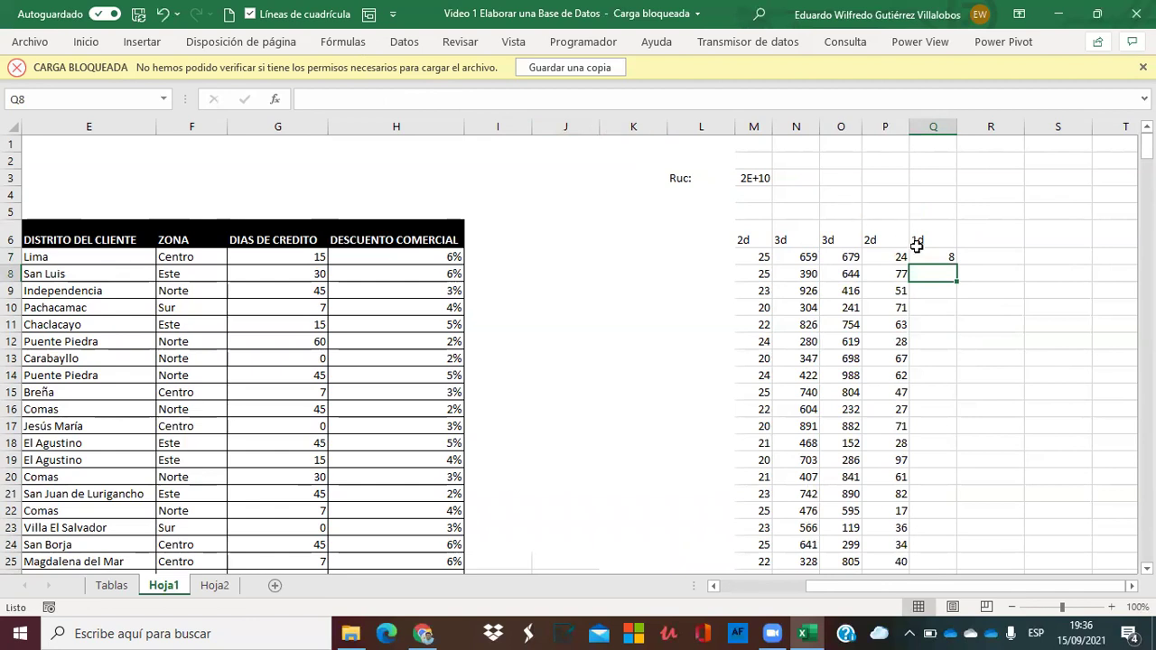
left_click(923, 257)
double_click(959, 265)
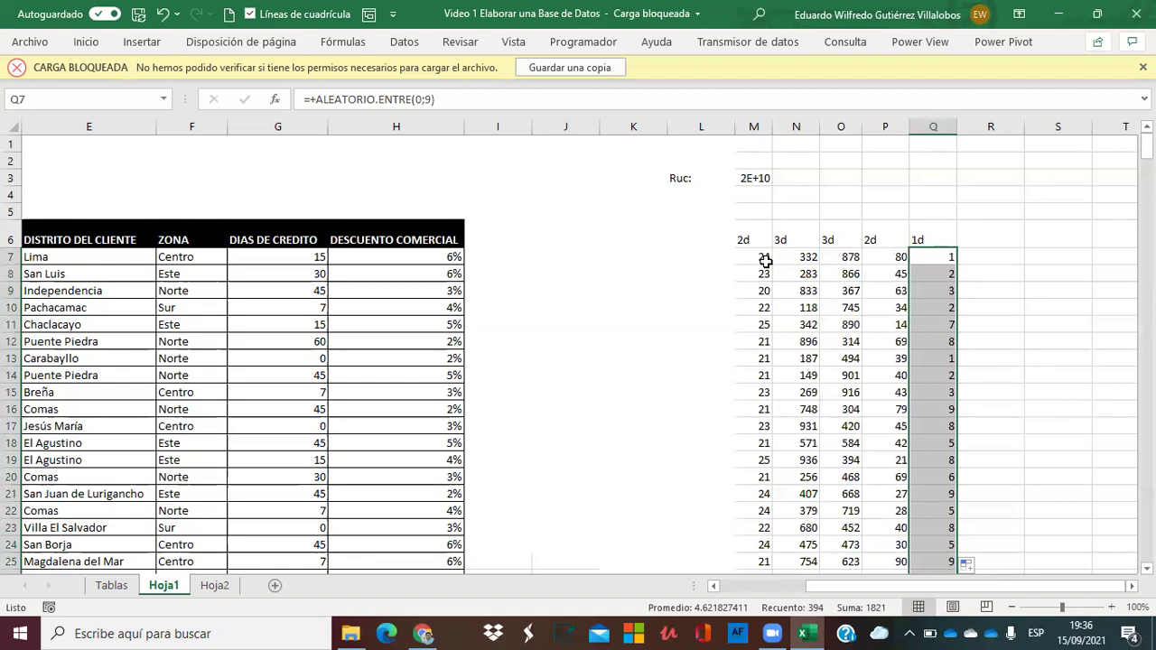
Try a test sum =SUMA(M7:Q7) in R7, then delete it.
key("Left")
key("Left")
key("Left")
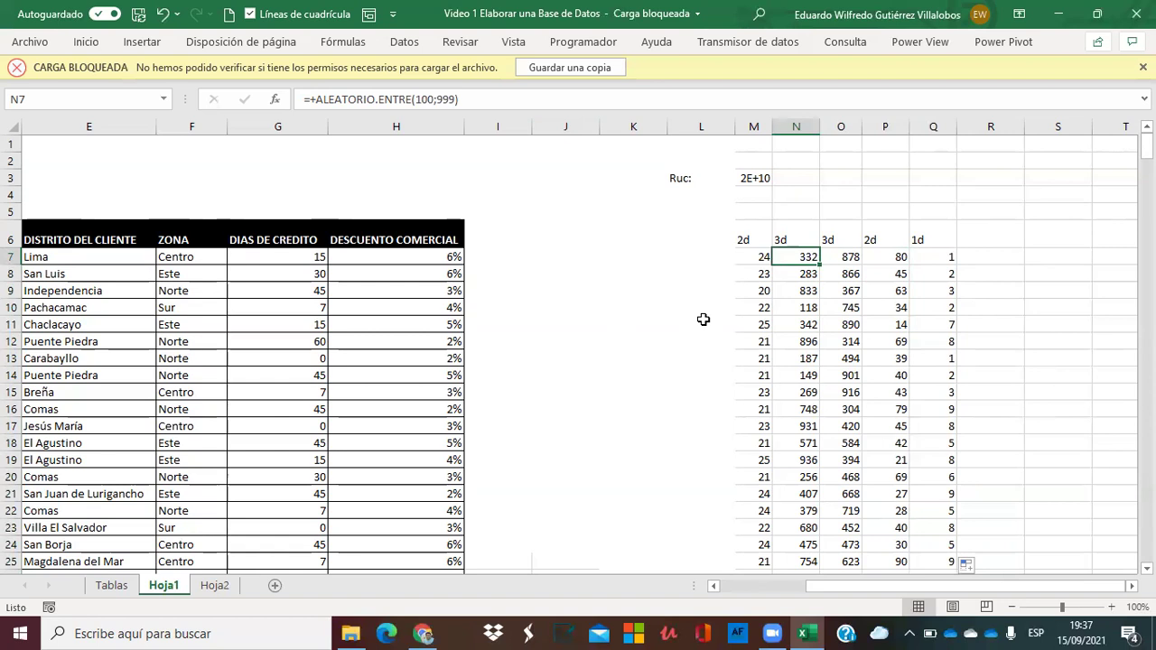
key("Right")
key("Right")
key("Right")
key("Right")
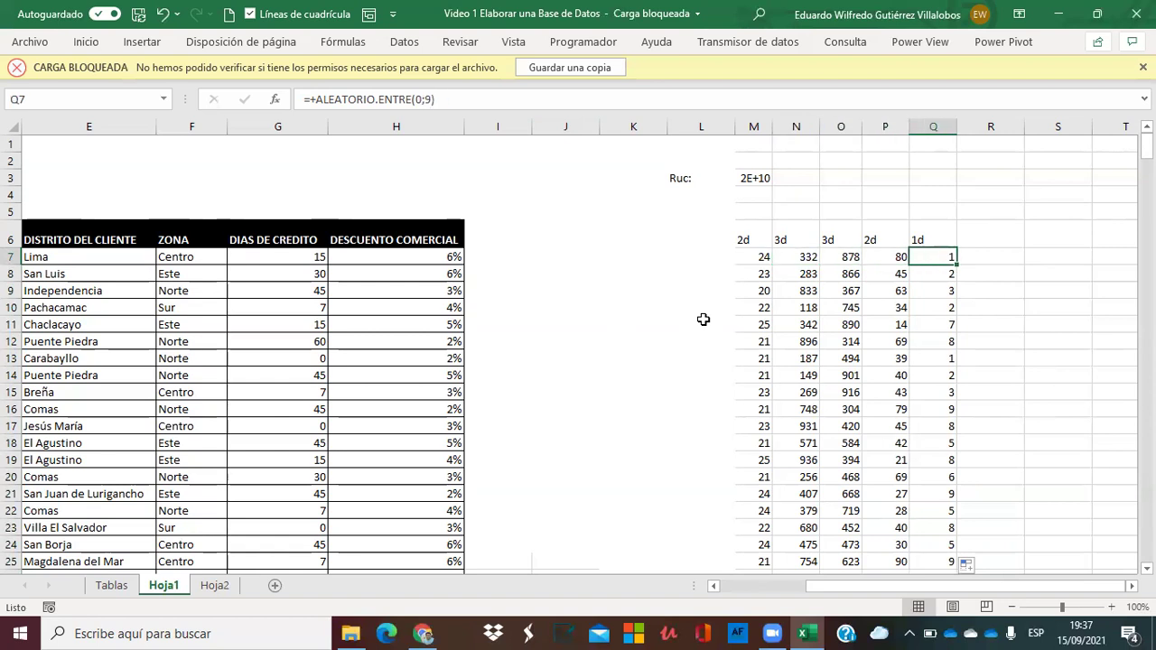
type("+suma(")
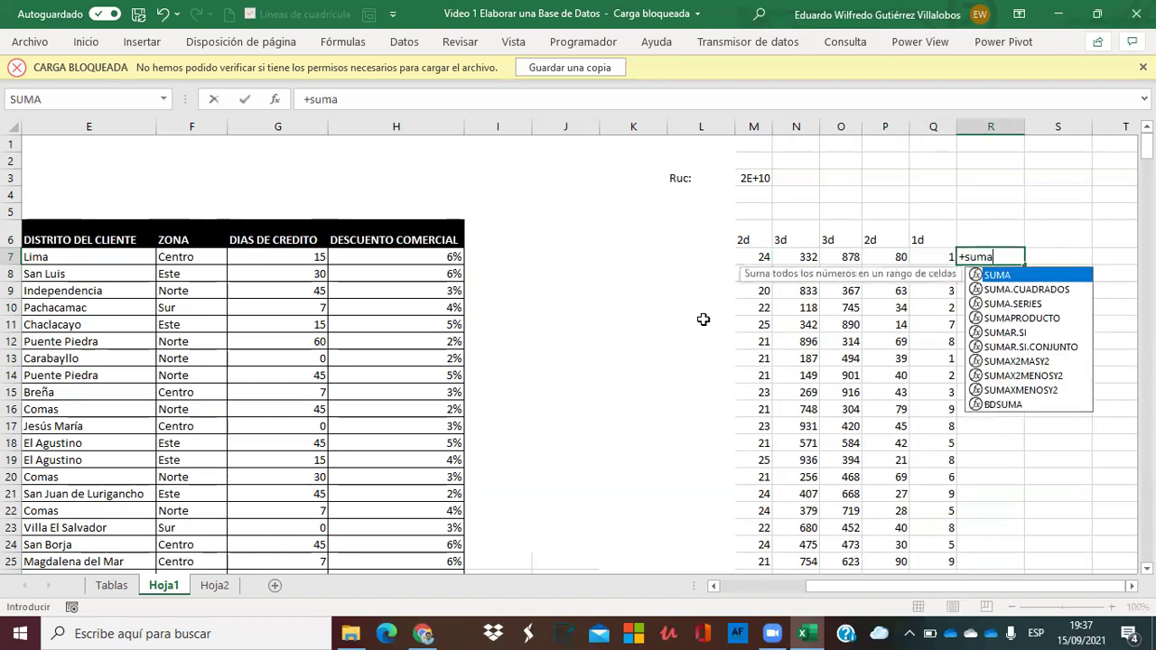
key("Left")
key("shift+Left")
key("shift+Left")
key("shift+Left")
key("shift+Left")
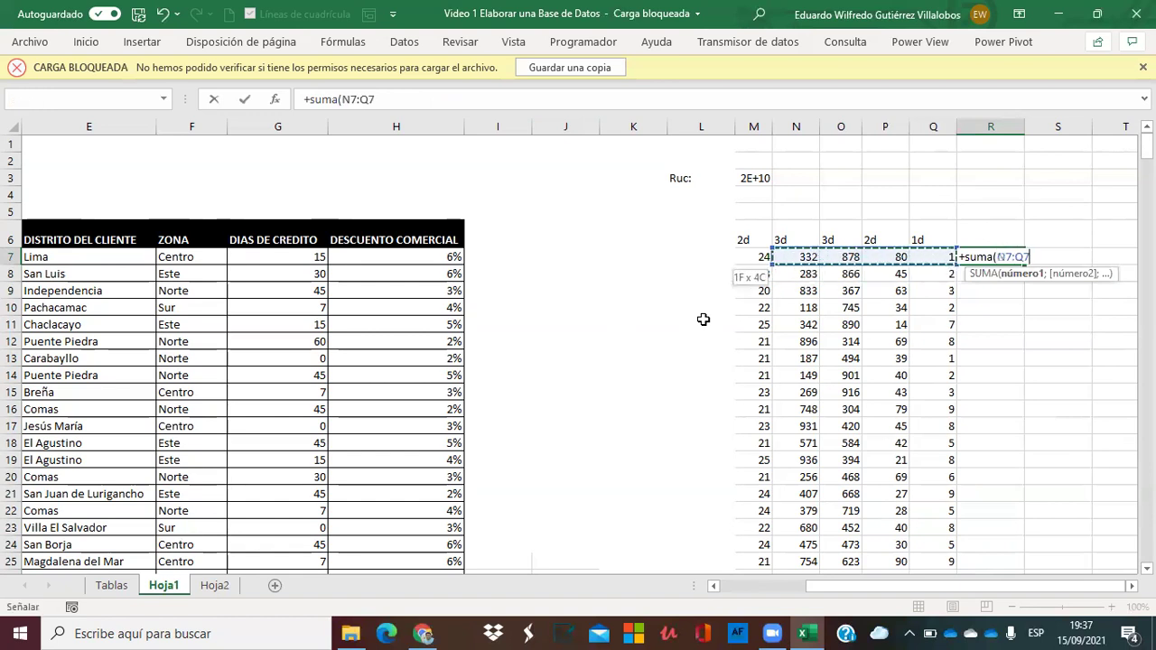
key("Return")
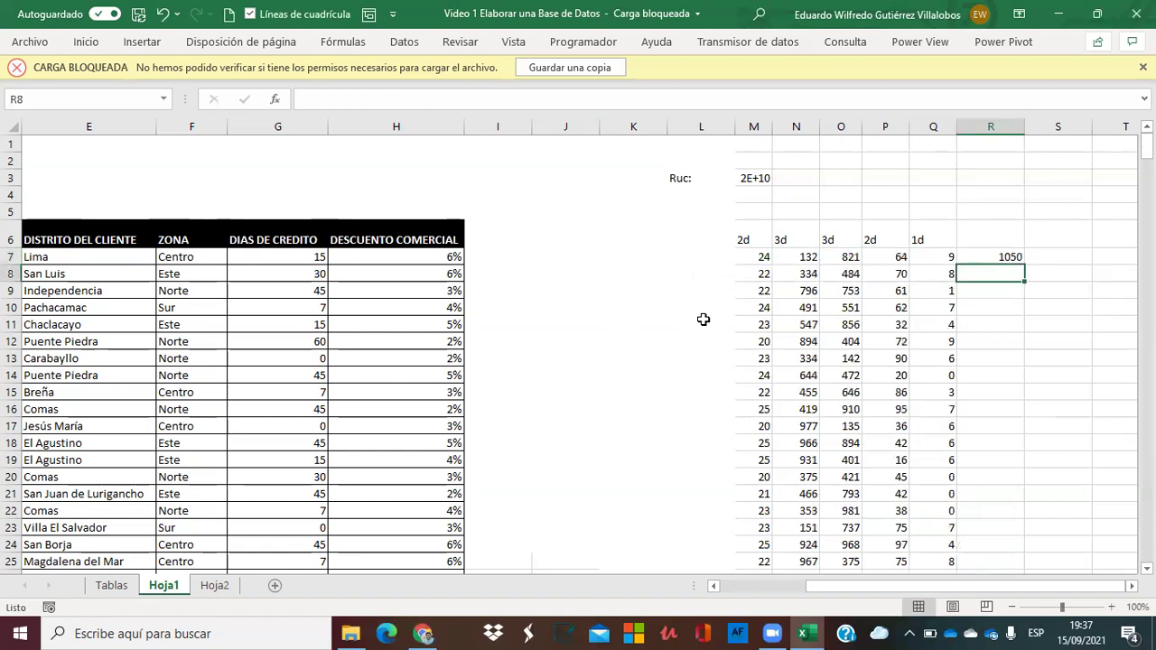
key("Up")
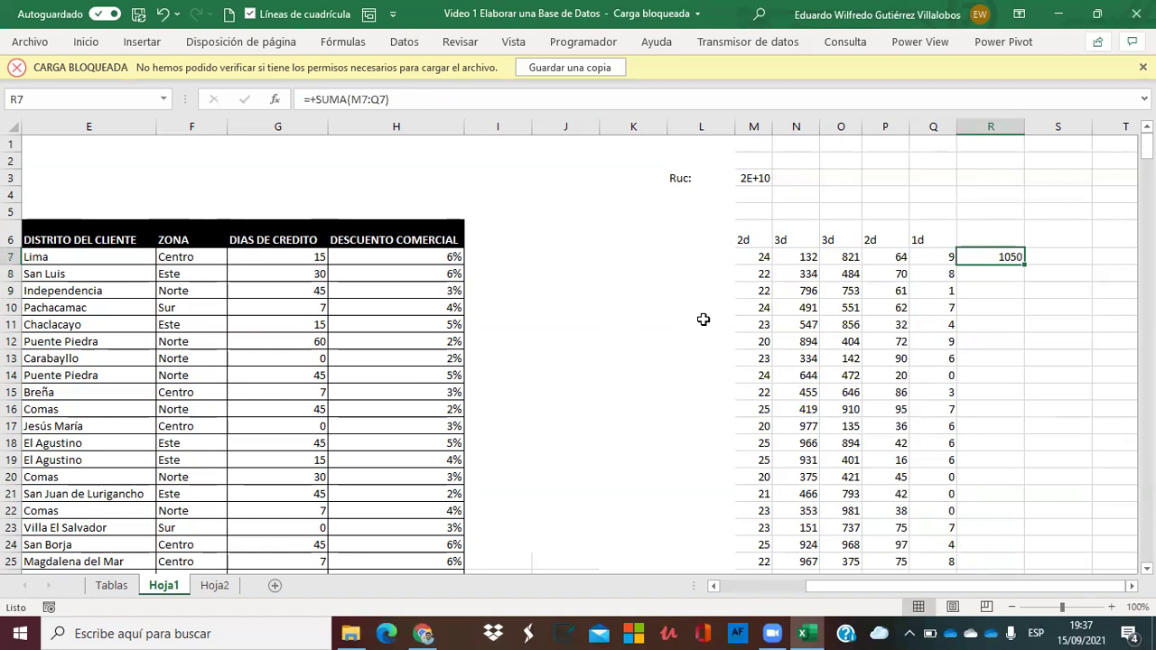
key("Delete")
key("Left")
key("Left")
key("Left")
key("Left")
key("Left")
key("Left")
key("Left")
key("Left")
key("Left")
key("Left")
key("Left")
key("Left")
key("Left")
key("Left")
key("Left")
key("Left")
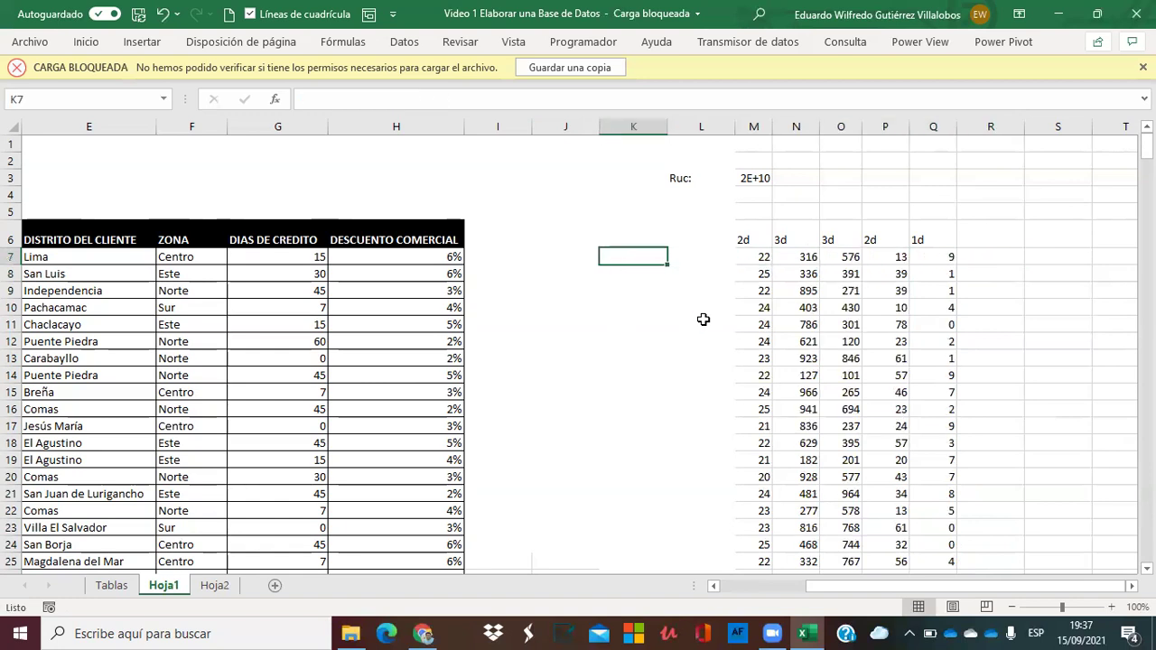
Start the D7 formula joining M7, N7 and O7 with & signs.
key("Right")
key("Right")
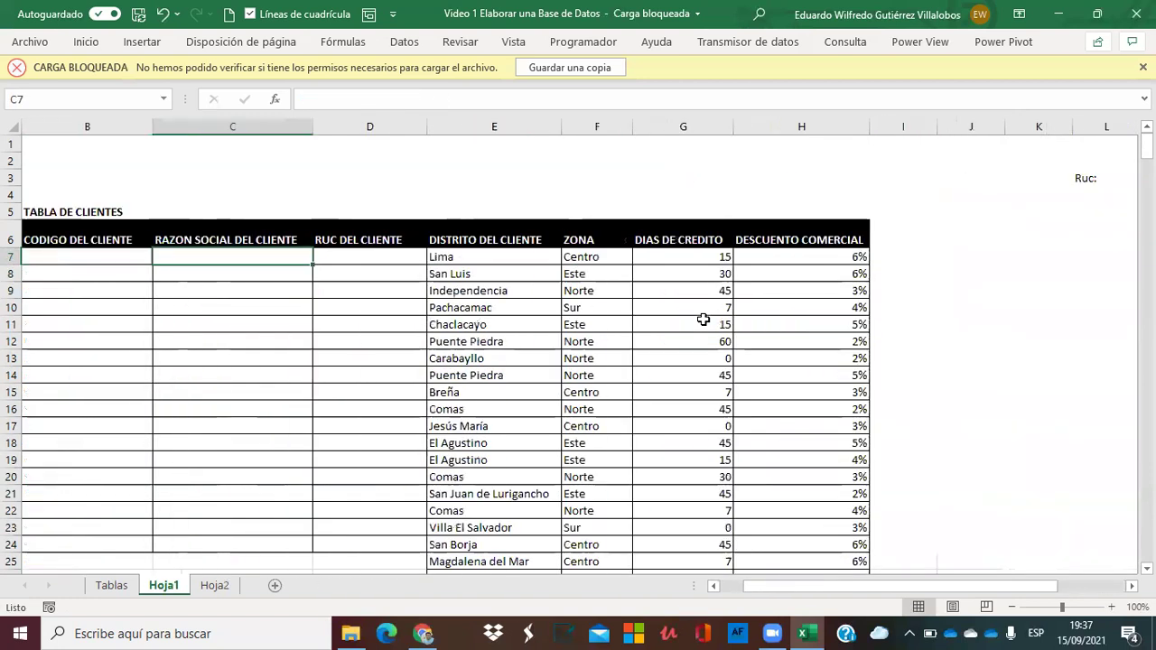
type("+")
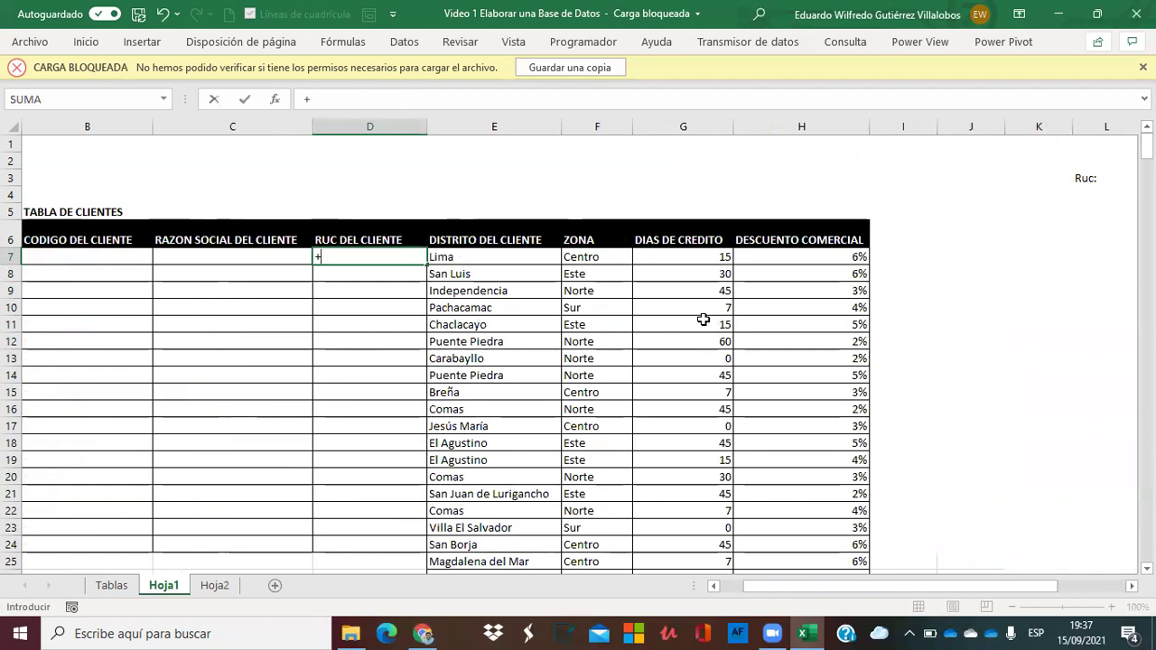
key("Right")
key("Right")
key("Right")
key("Right")
key("Right")
key("Right")
key("Right")
key("Right")
key("Right")
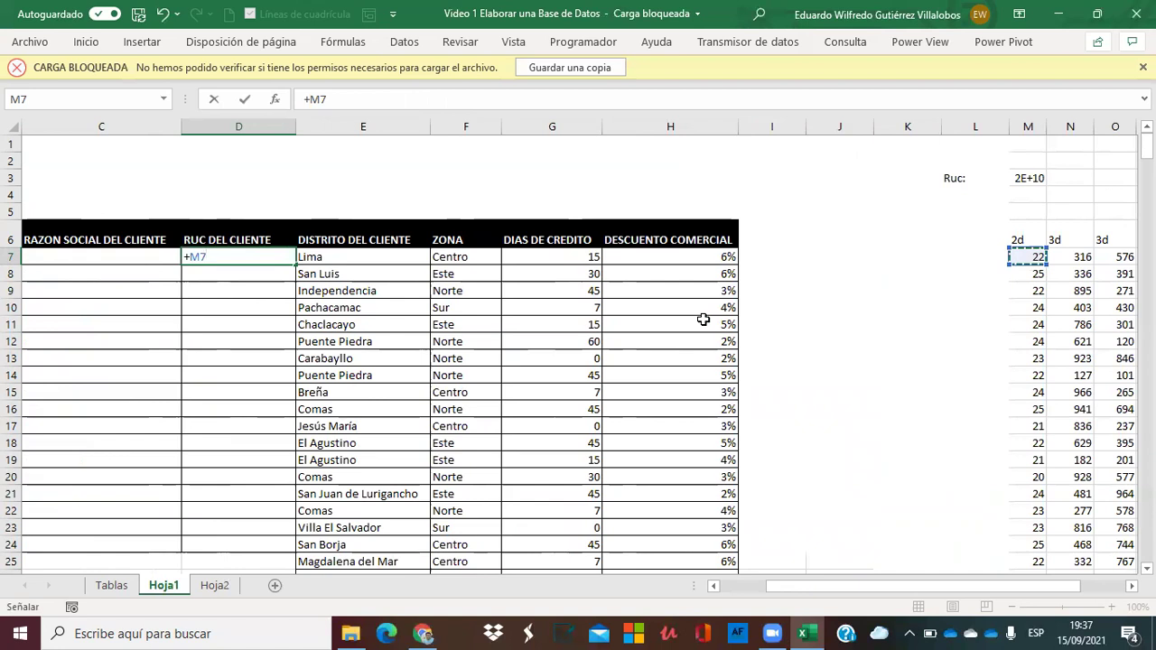
type("&")
left_click(1070, 256)
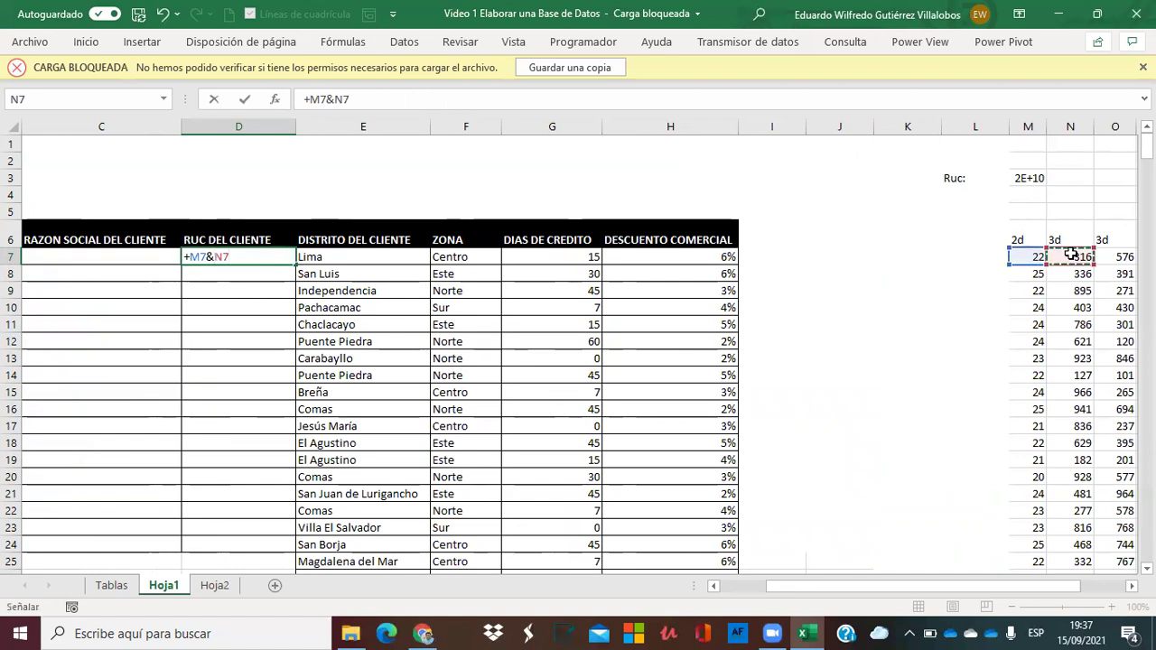
type("&")
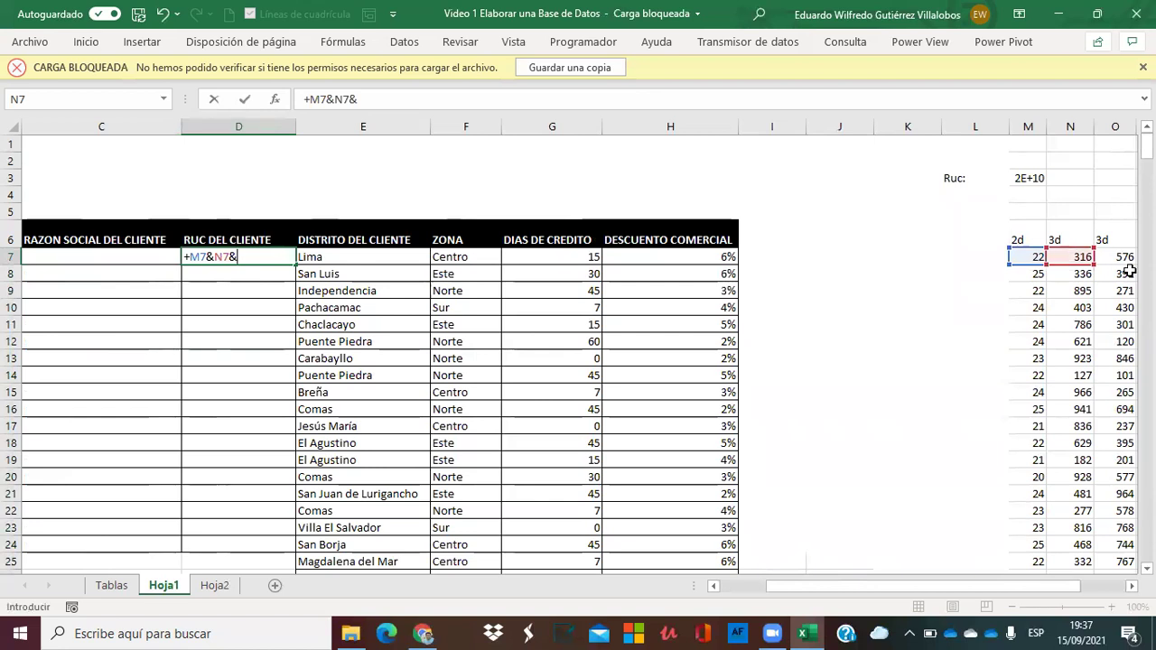
left_click(1117, 258)
type("&")
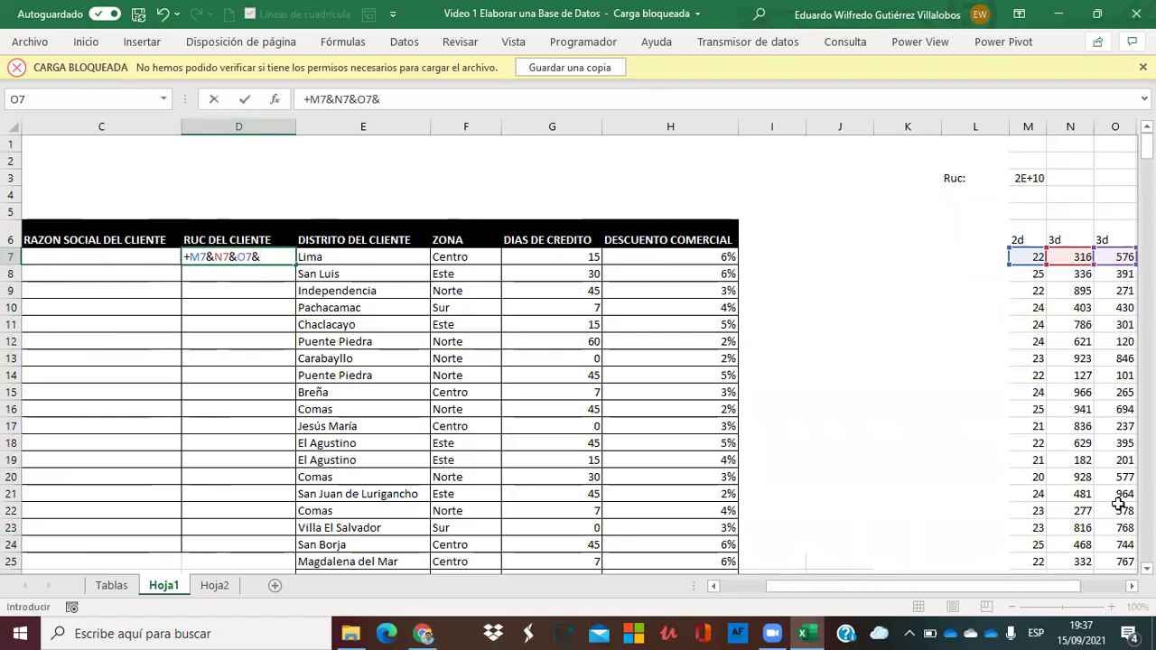
Append P7 and Q7 to complete =+M7&N7&O7&P7&Q7 in D7.
scroll(1123, 585, "right", 3)
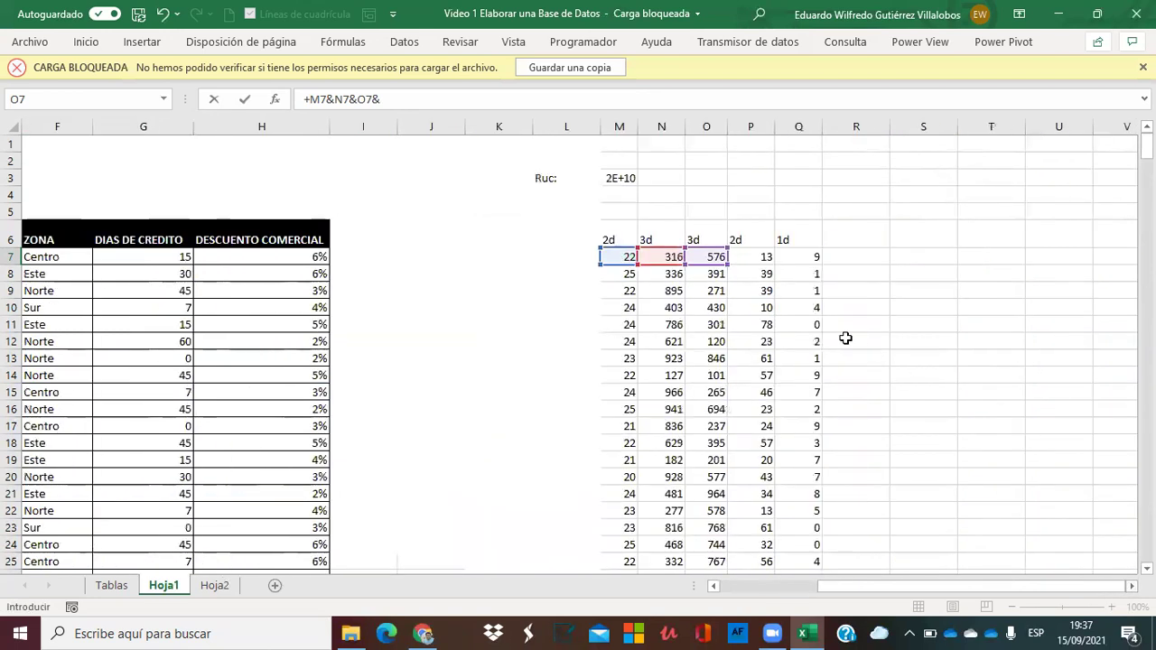
left_click(767, 257)
type("&")
left_click(796, 257)
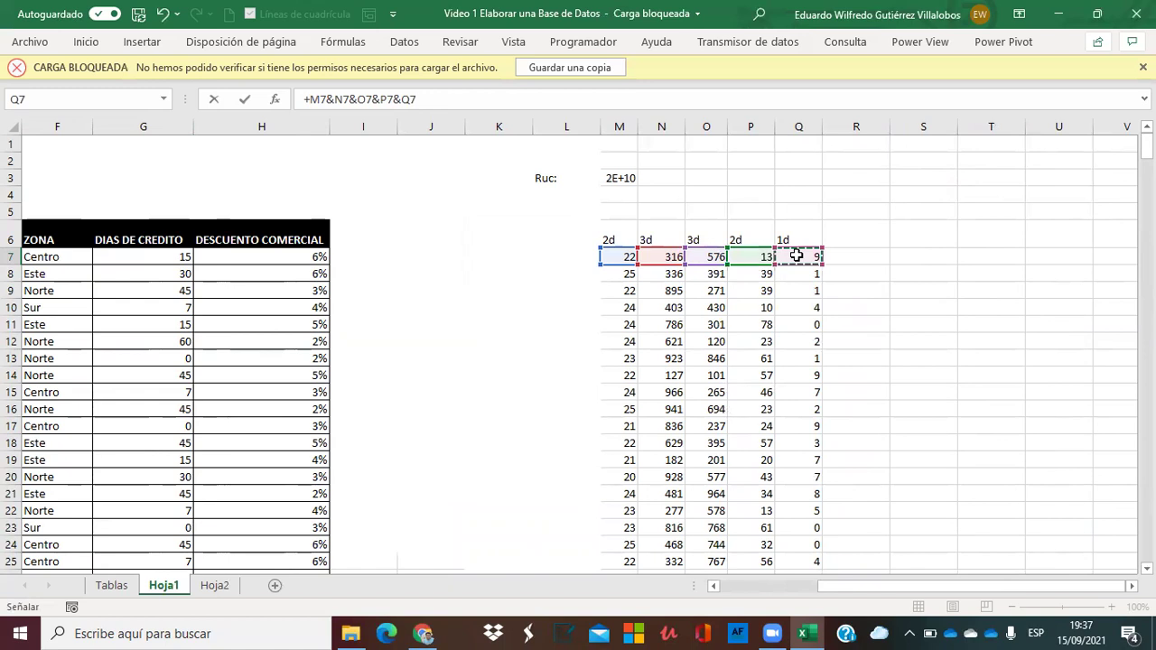
key("Return")
key("Left")
key("Up")
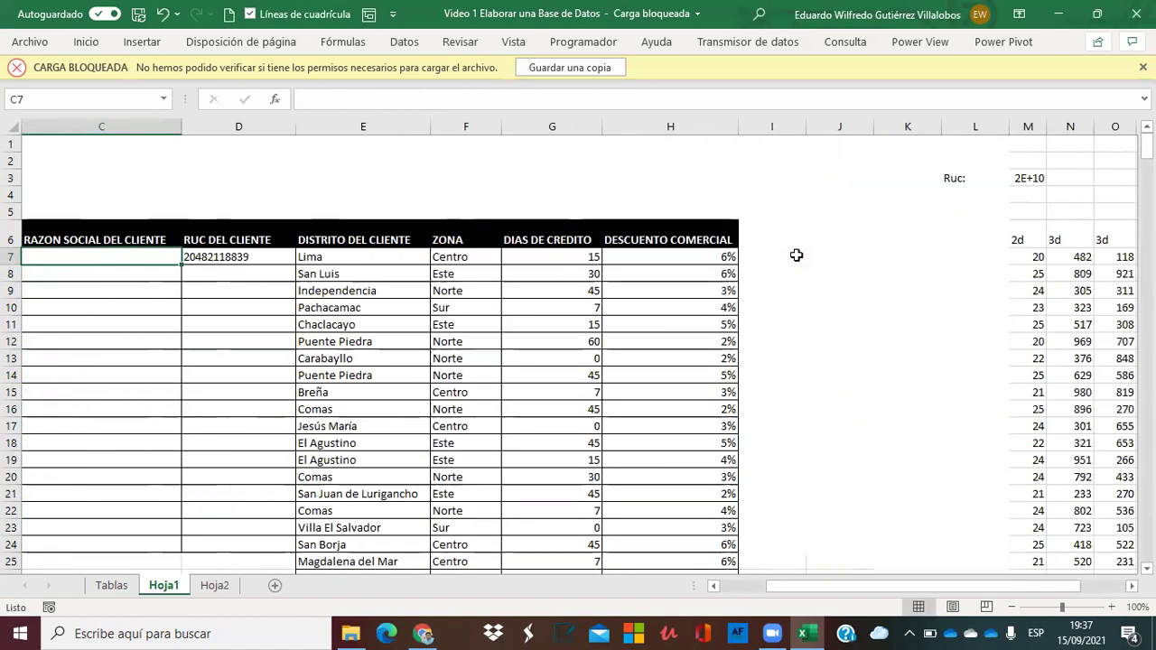
key("Right")
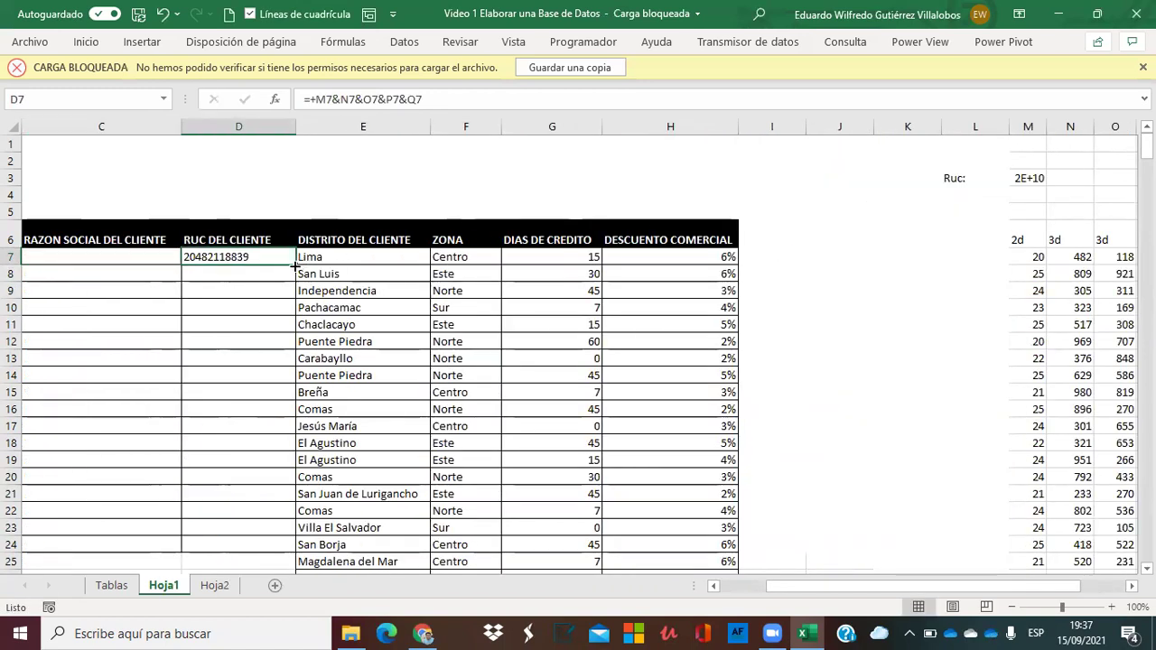
Fill the RUC formula down column D and paste the column over itself as values.
double_click(295, 264)
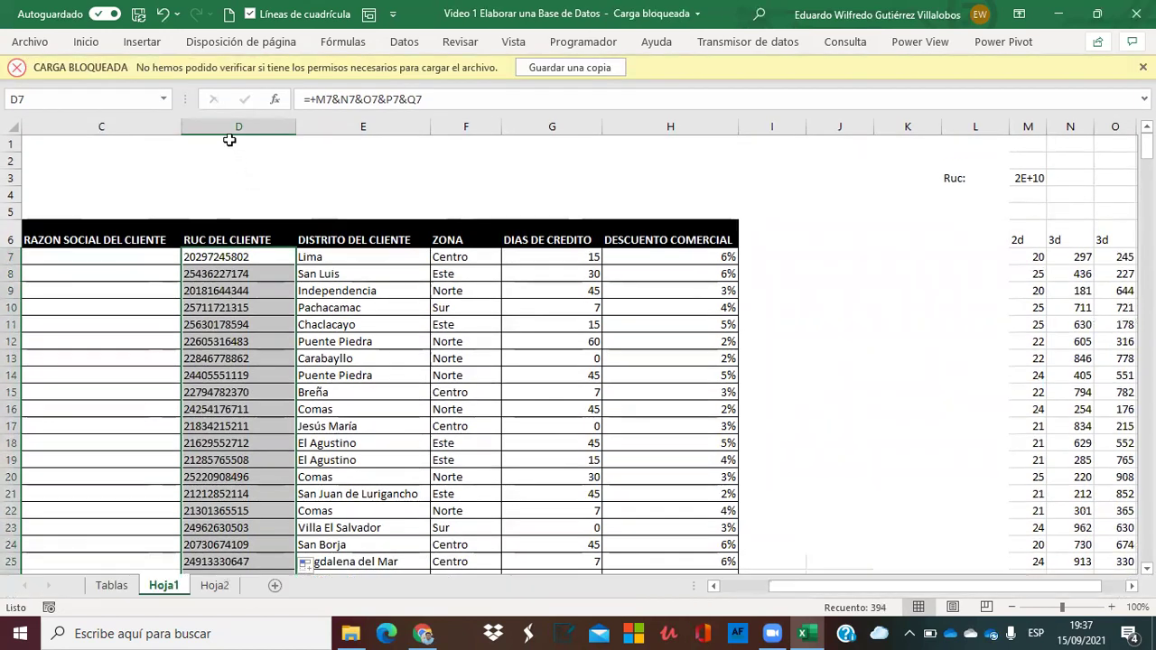
left_click(227, 129)
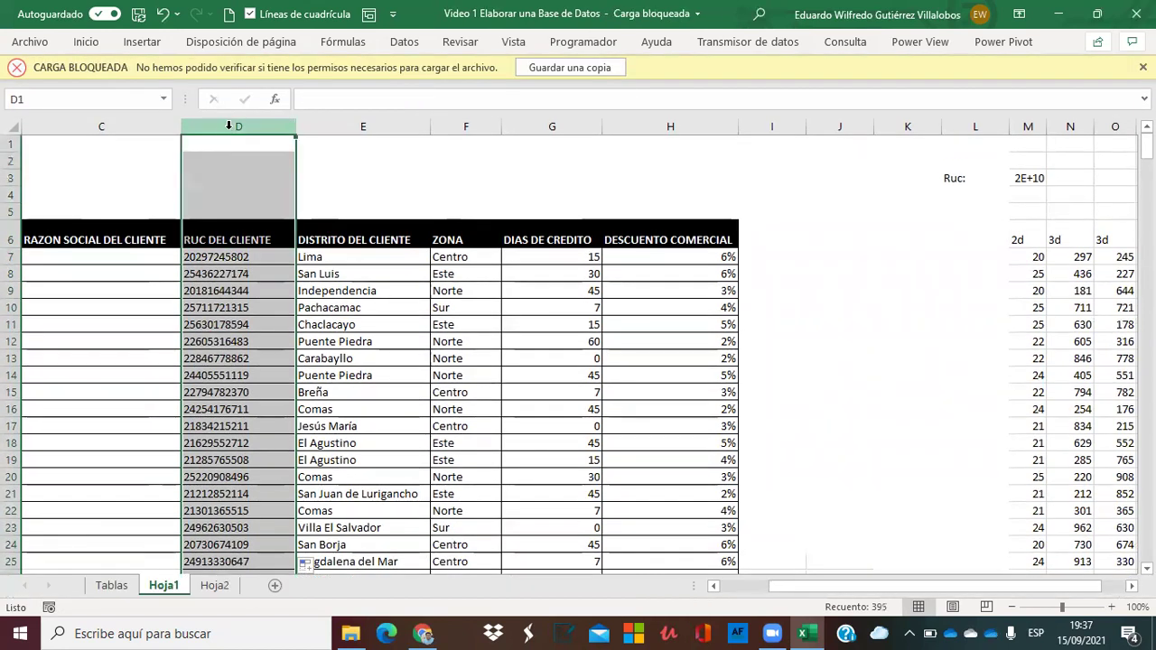
key("ctrl+c")
right_click(229, 125)
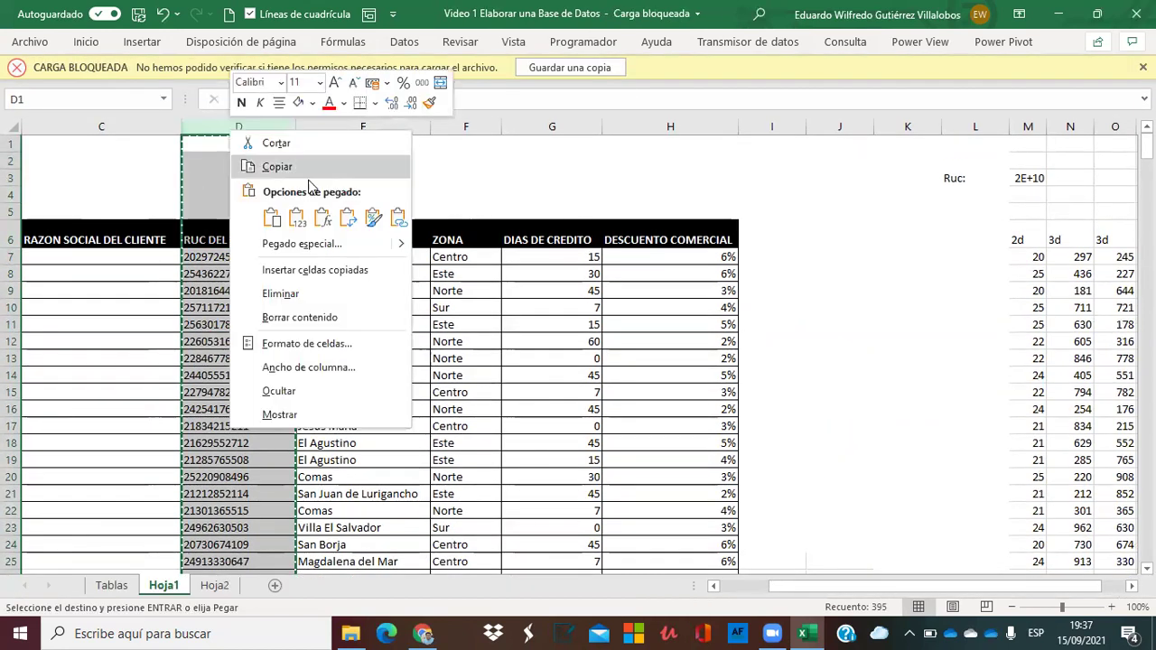
left_click(295, 218)
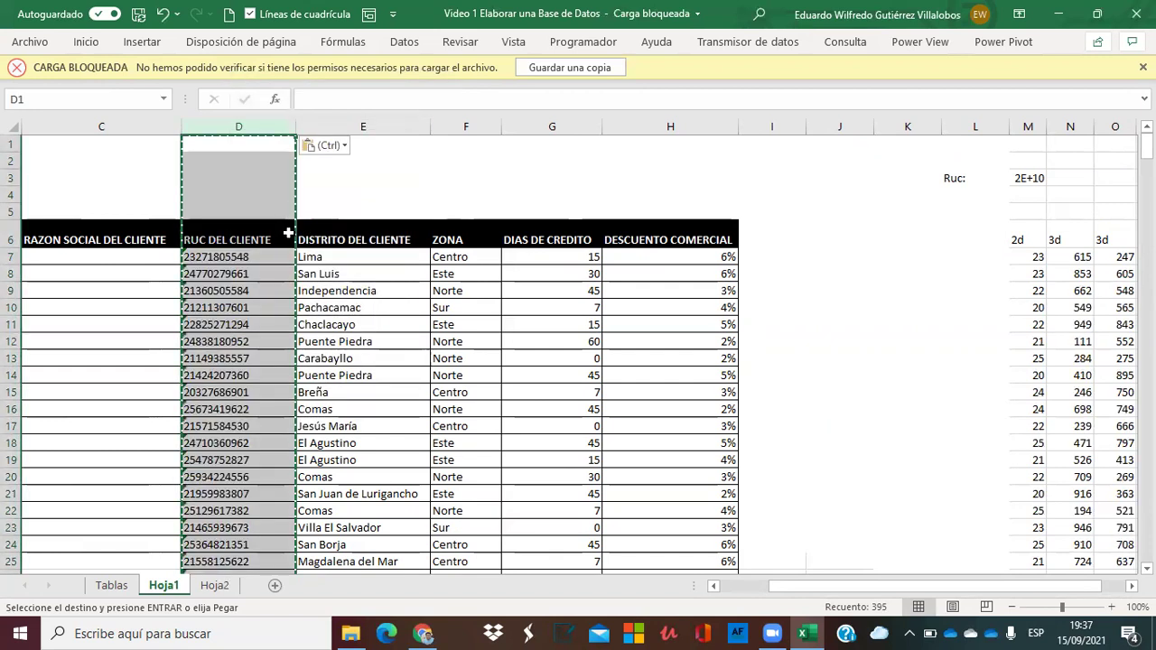
left_click(261, 209)
left_click(243, 285)
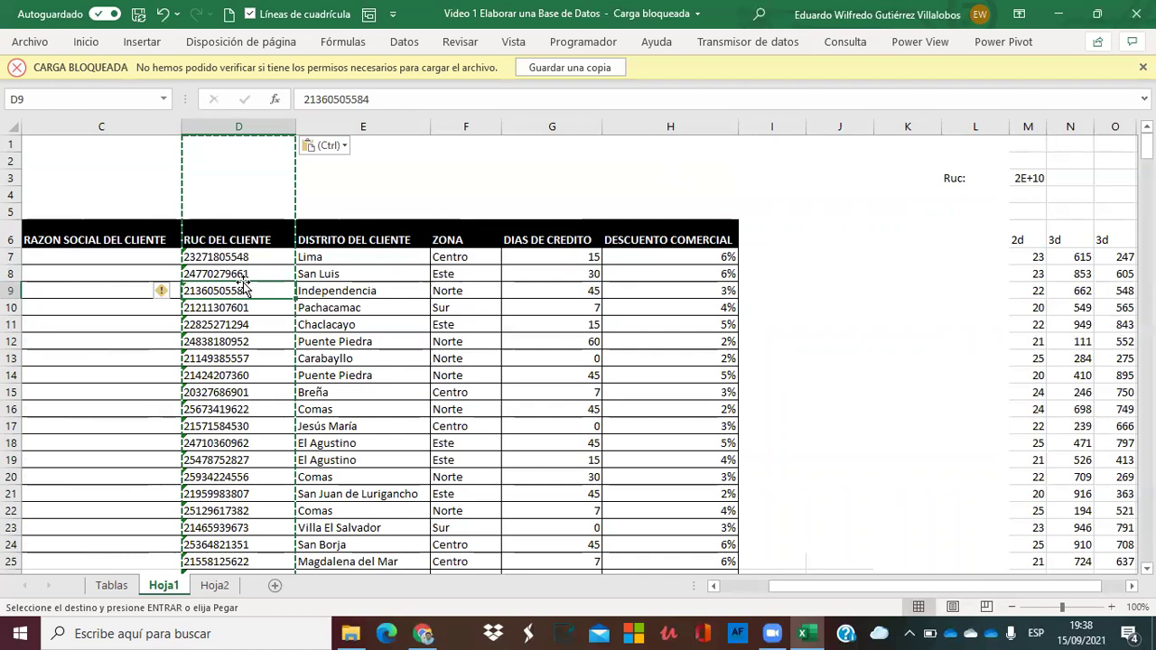
Copy the RUCs D7:D400 into column T starting at T7 and select T7:T400.
key("Escape")
key("Up")
key("Up")
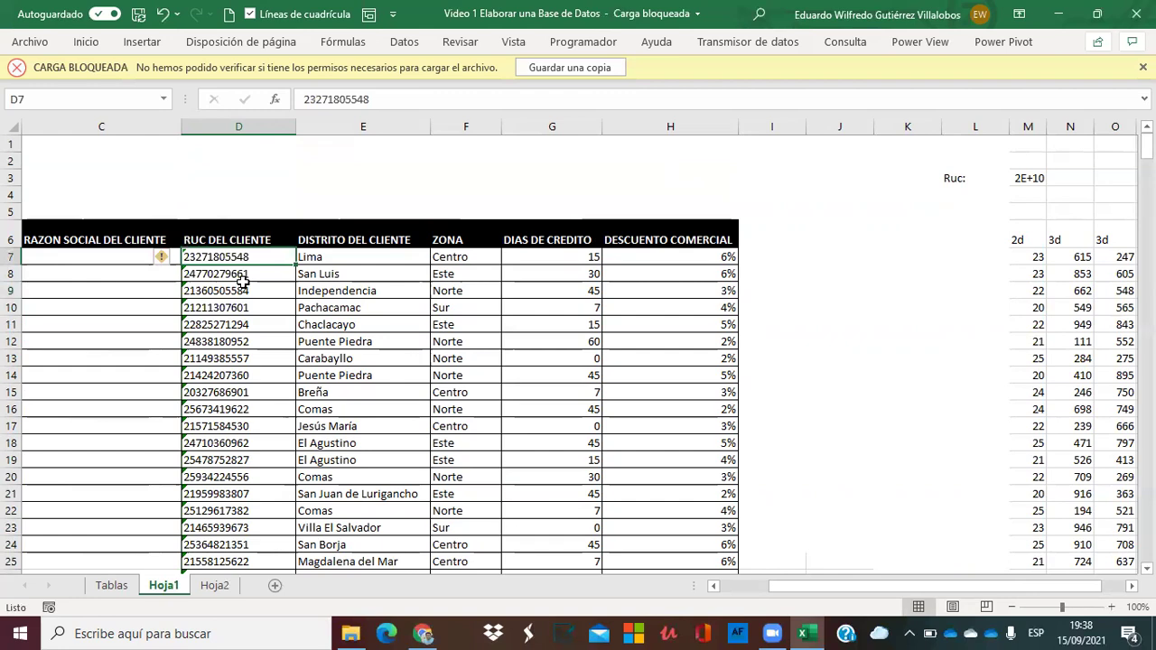
key("ctrl+shift+Down")
key("ctrl+c")
key("Right")
key("Right")
key("Right")
key("Right")
key("Right")
key("Right")
key("Right")
key("Right")
key("Right")
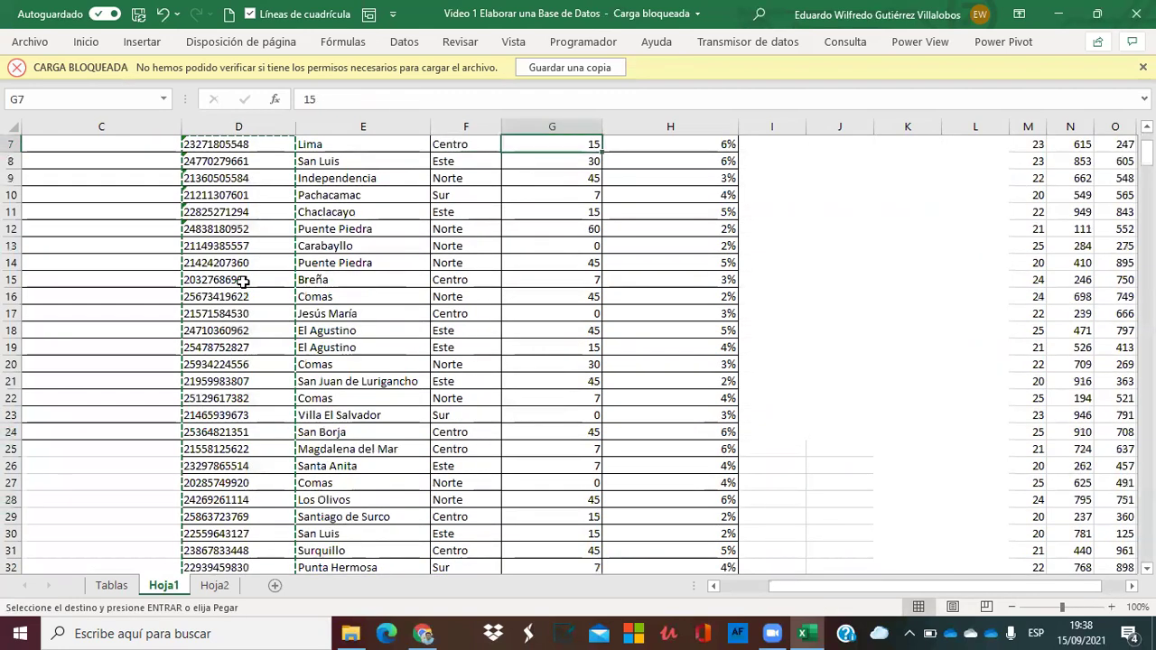
key("Right")
key("Right")
key("Right")
key("Right")
key("Right")
key("Right")
key("Right")
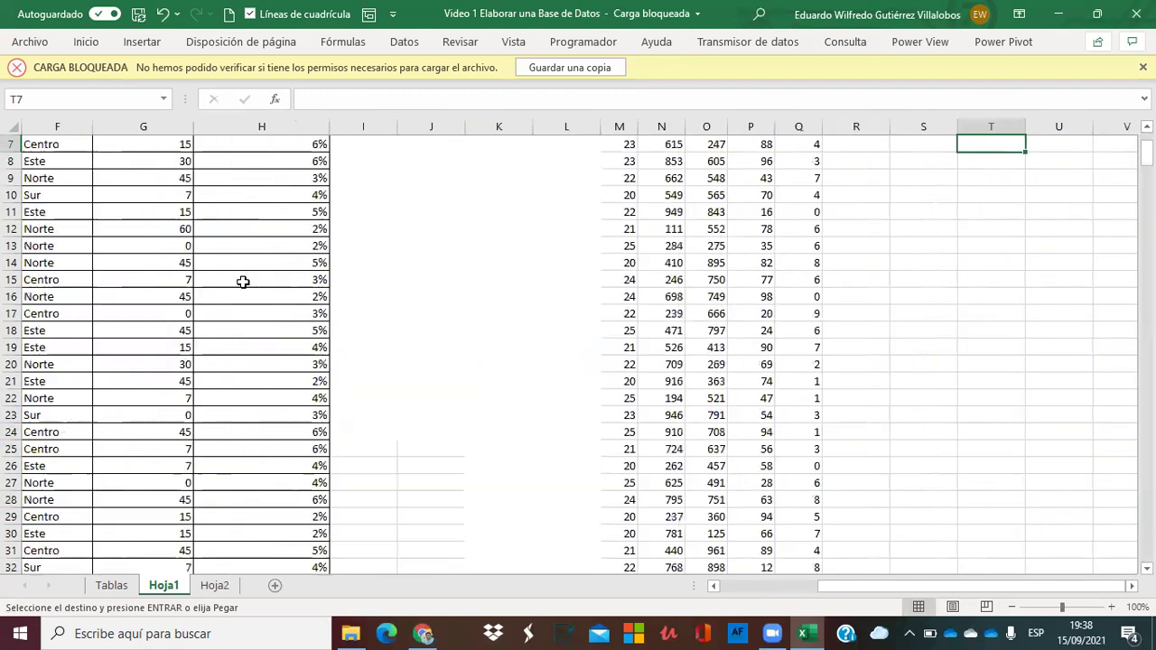
key("Return")
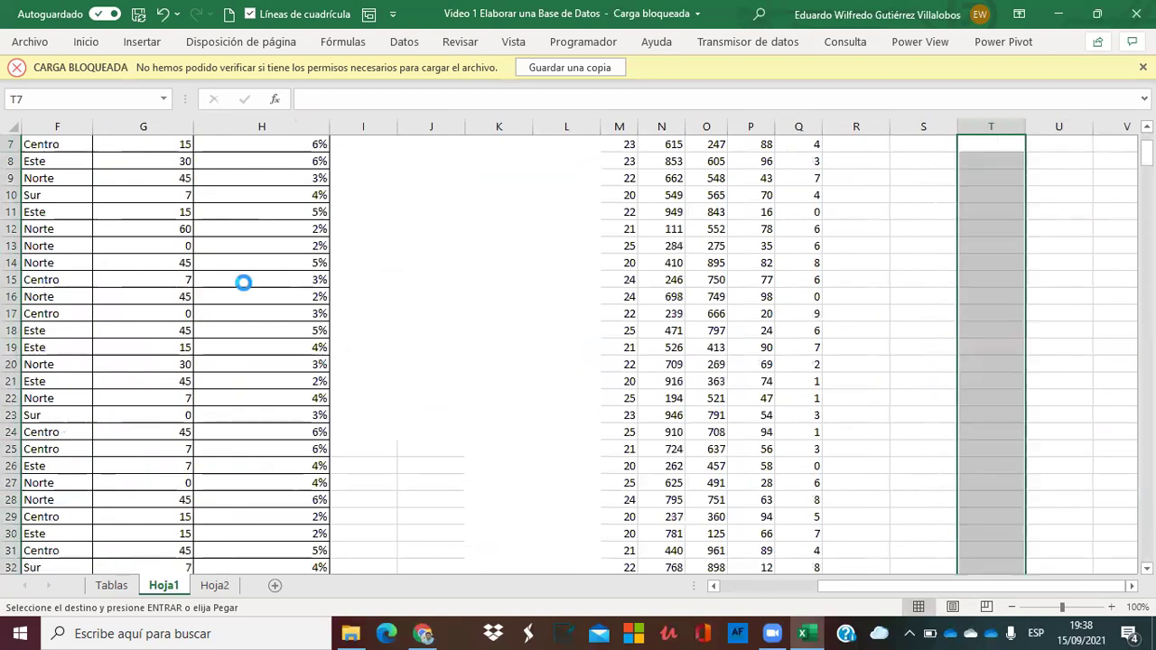
key("Up")
key("Down")
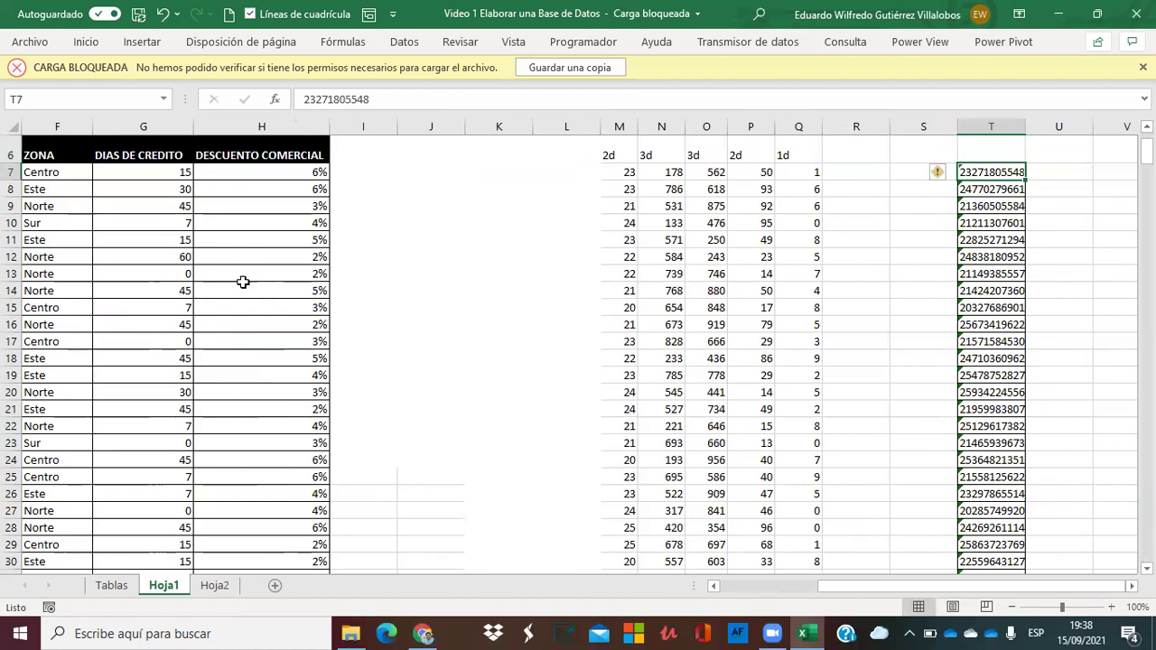
key("ctrl+shift+Down")
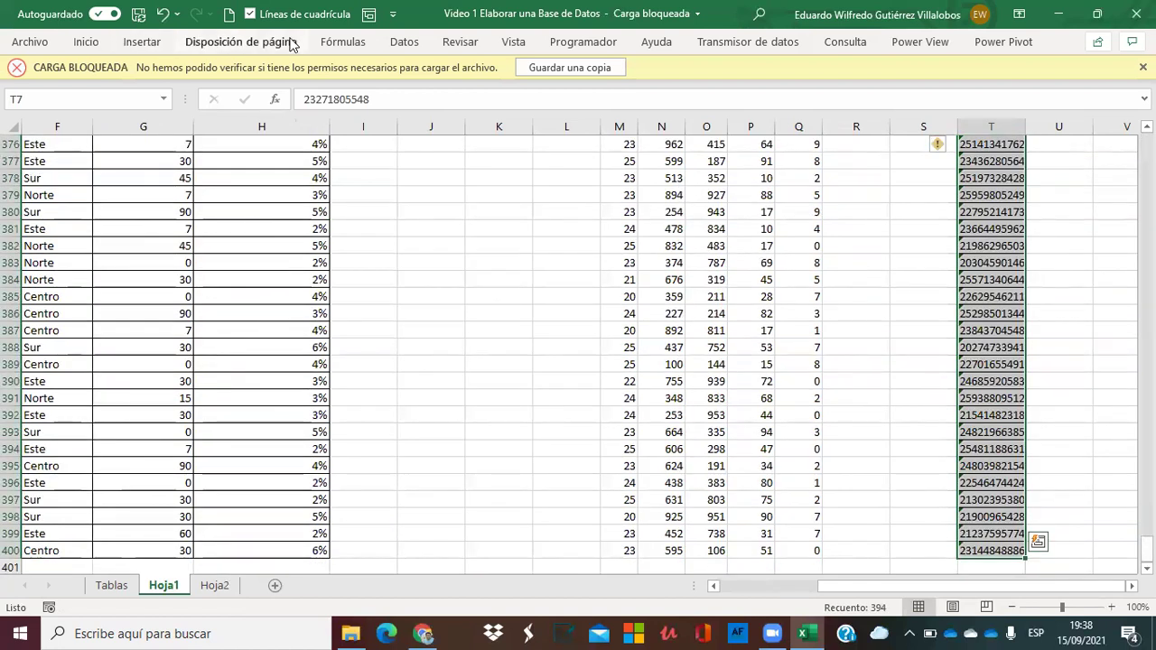
Run Datos > Quitar duplicados on the column T RUCs; no duplicate values found.
left_click(402, 43)
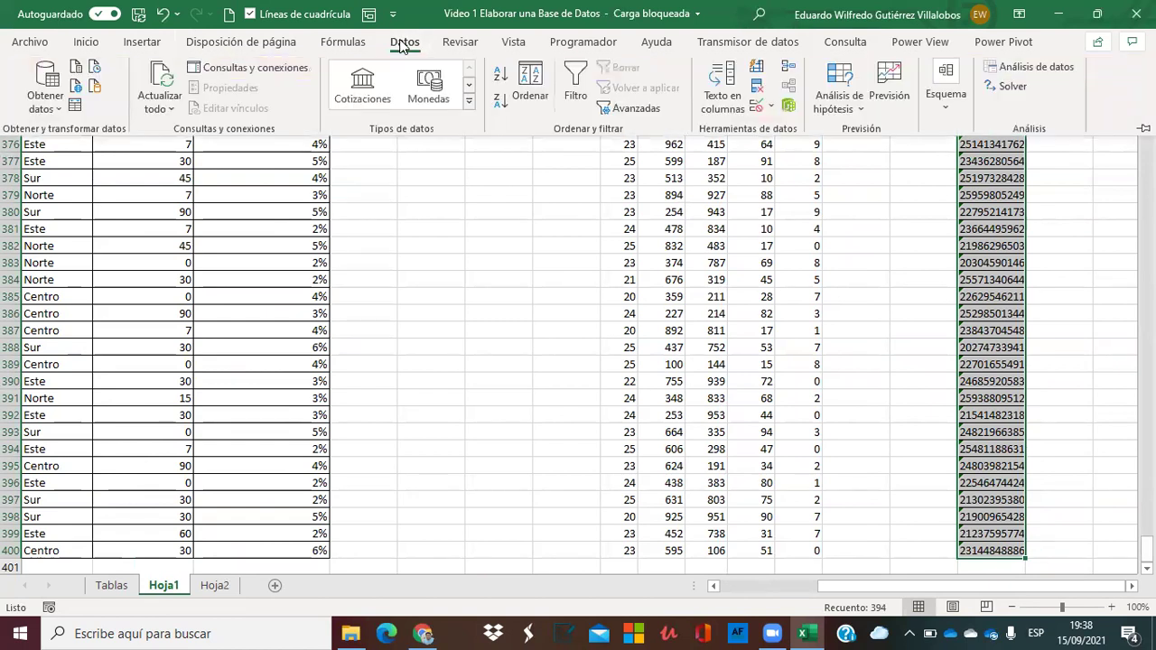
left_click(759, 88)
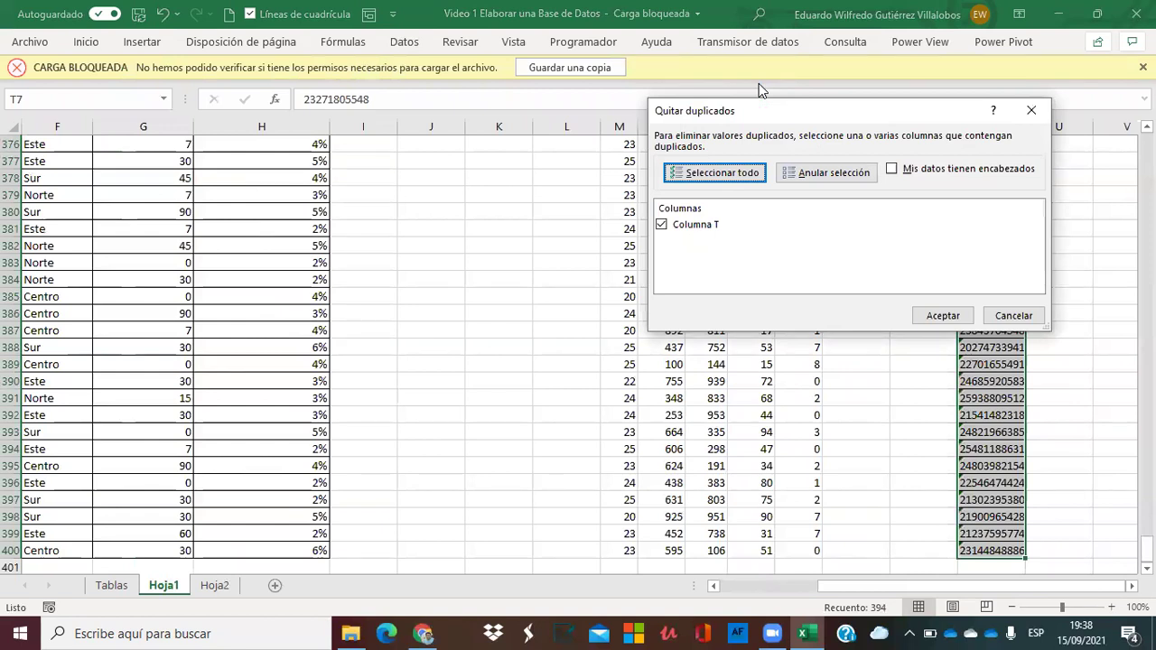
left_click(943, 317)
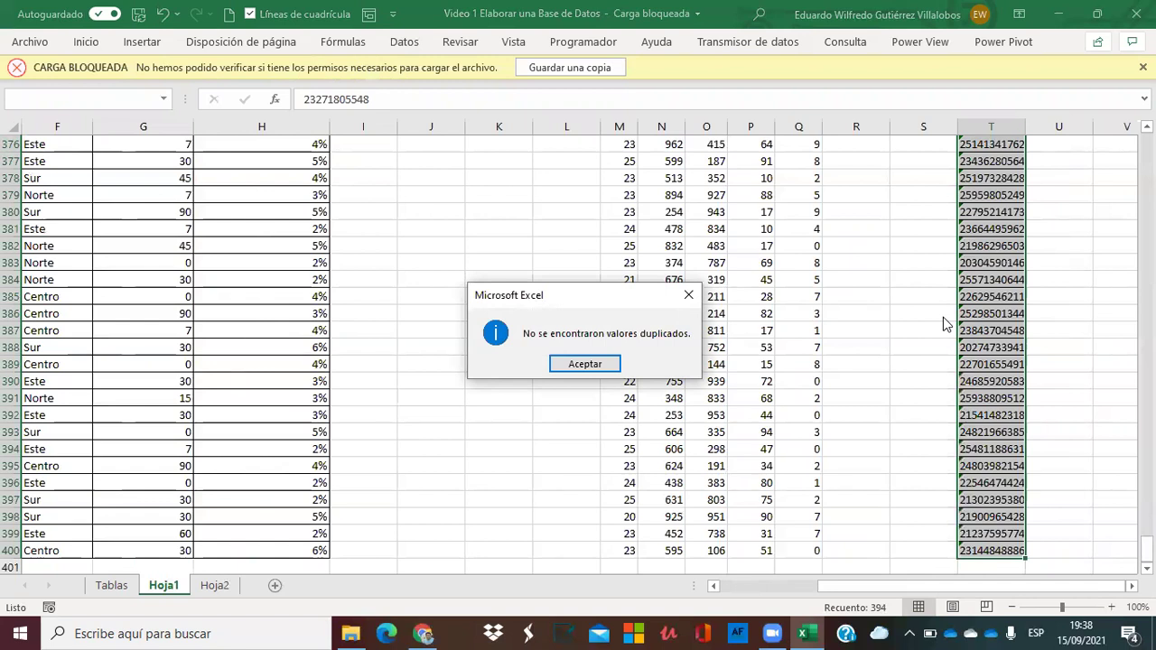
key("Return")
left_click(903, 261)
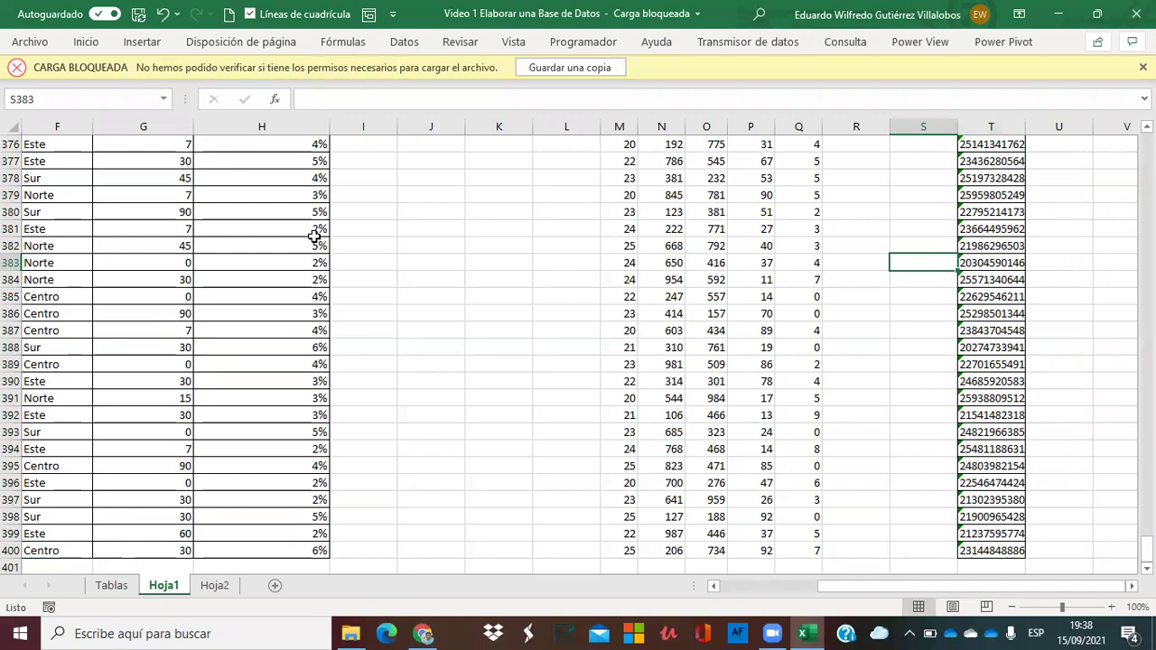
Move through the fixed RUC values in column D and across to the helper columns.
left_click(320, 241)
key("ctrl+Left")
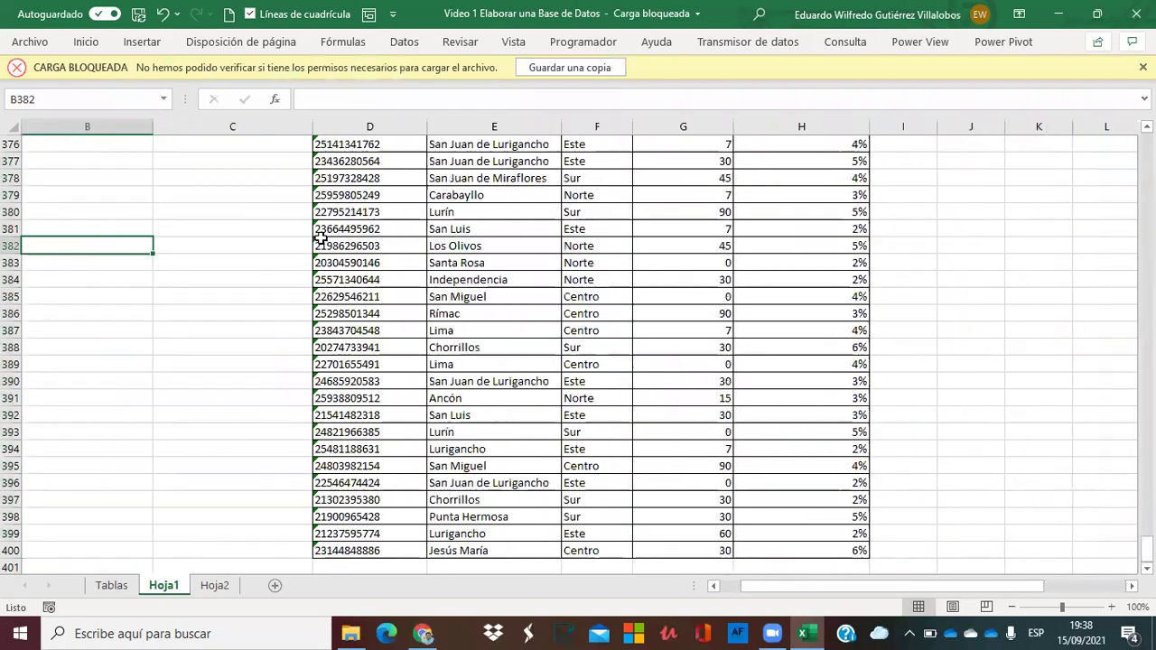
key("Up")
key("Up")
key("Up")
key("Up")
key("Up")
key("Up")
key("Up")
key("Up")
key("Up")
key("Up")
key("Up")
key("Up")
key("Up")
key("Up")
key("Up")
key("Up")
key("Up")
key("Up")
key("Up")
key("Up")
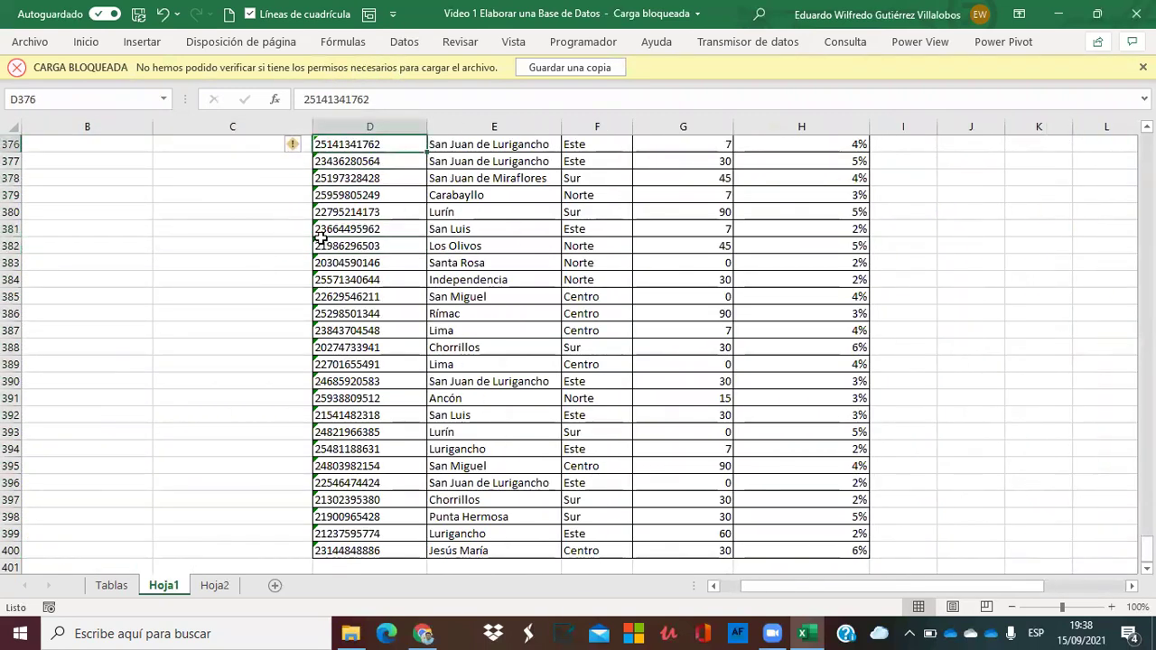
key("Up")
key("Up")
key("Up")
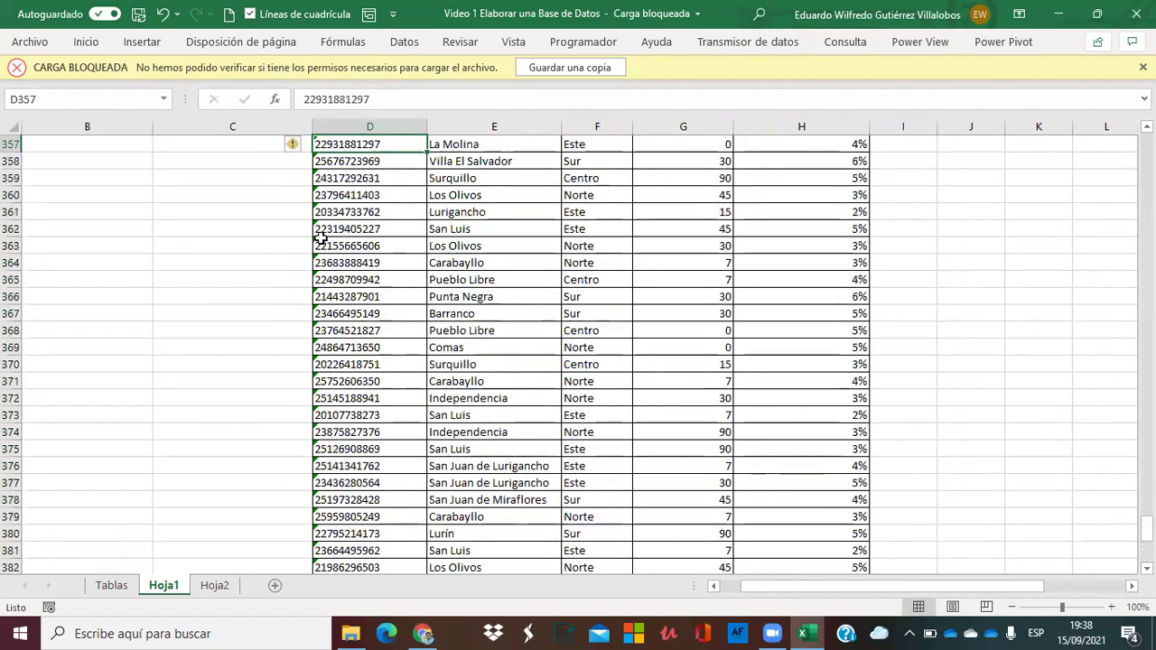
key("ctrl+Up")
key("Right")
key("Left")
key("Left")
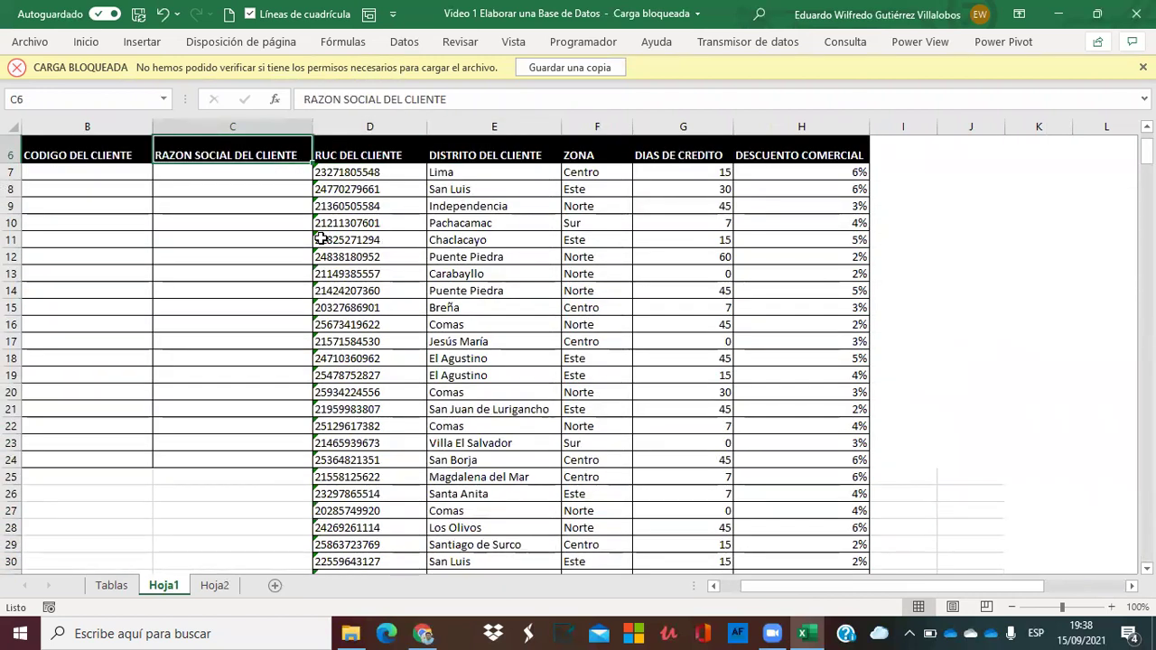
key("Down")
key("Down")
key("Right")
key("Right")
key("Right")
key("Right")
key("Right")
key("Right")
key("Right")
key("Right")
key("Right")
key("Right")
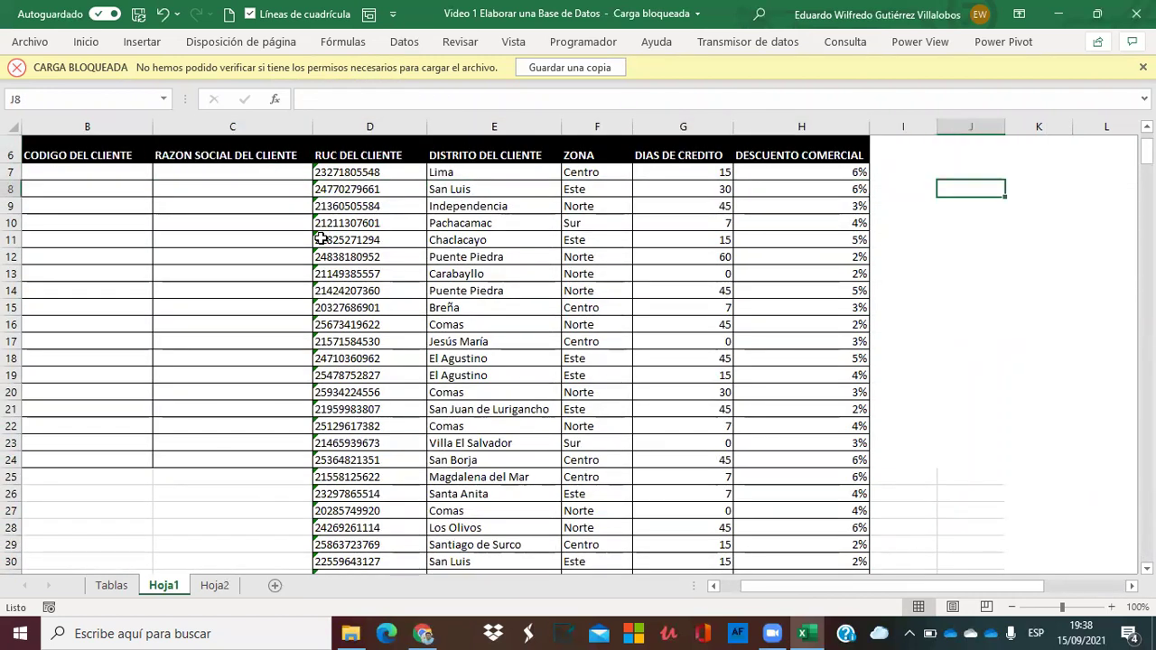
key("Right")
key("Right")
key("Right")
key("Right")
key("Right")
key("Right")
key("Right")
key("Right")
key("Right")
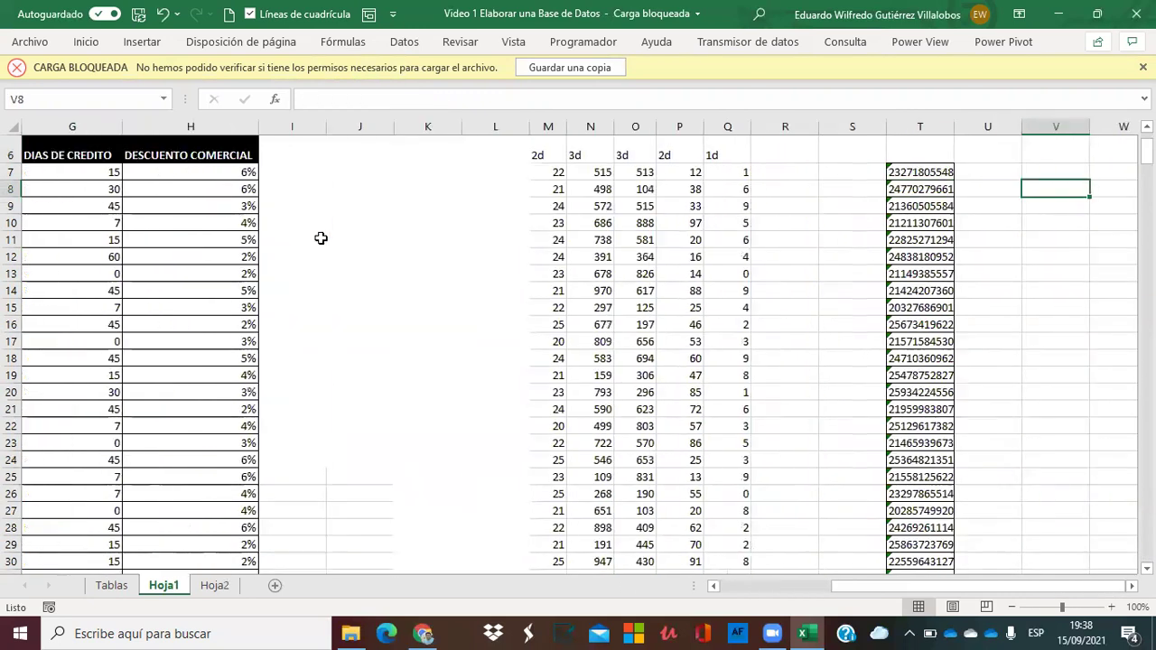
Clear the contents of helper columns M through U.
left_click_drag(542, 127, 1011, 163)
key("Delete")
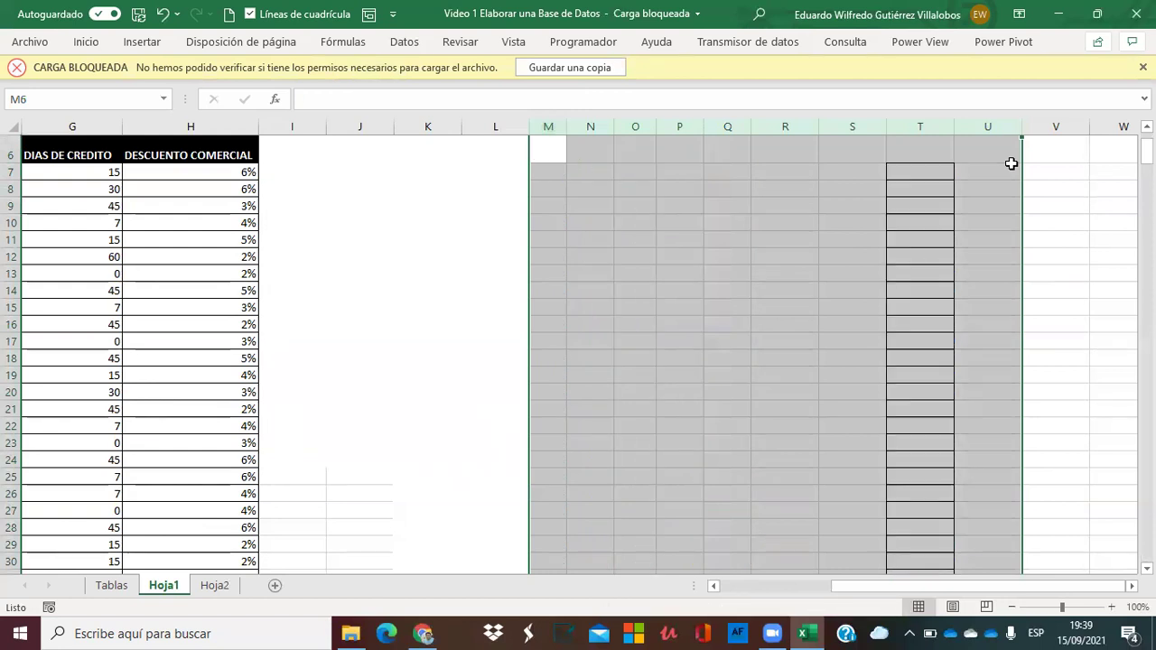
left_click(396, 315)
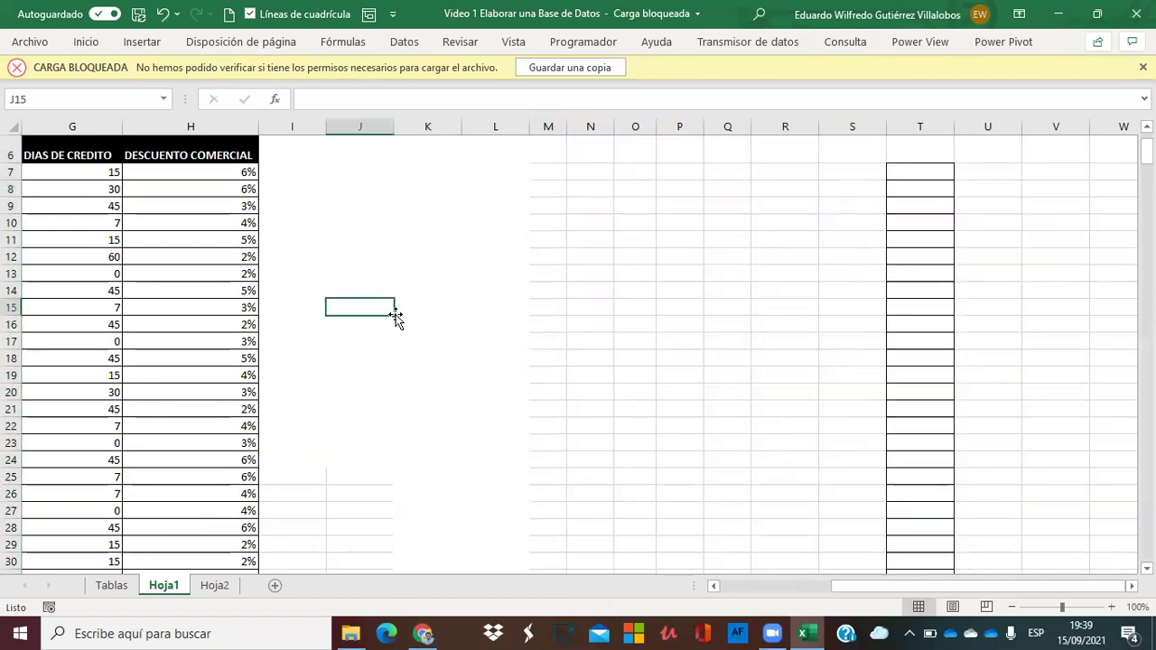
key("Home")
key("Right")
key("Right")
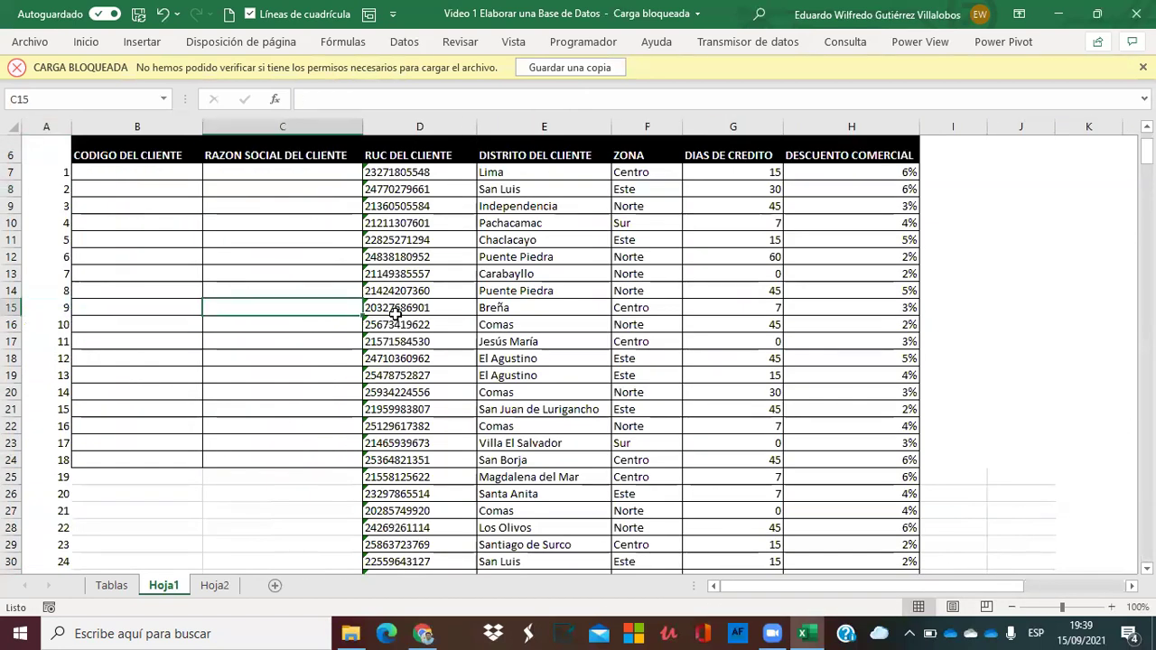
key("Right")
key("Right")
key("Left")
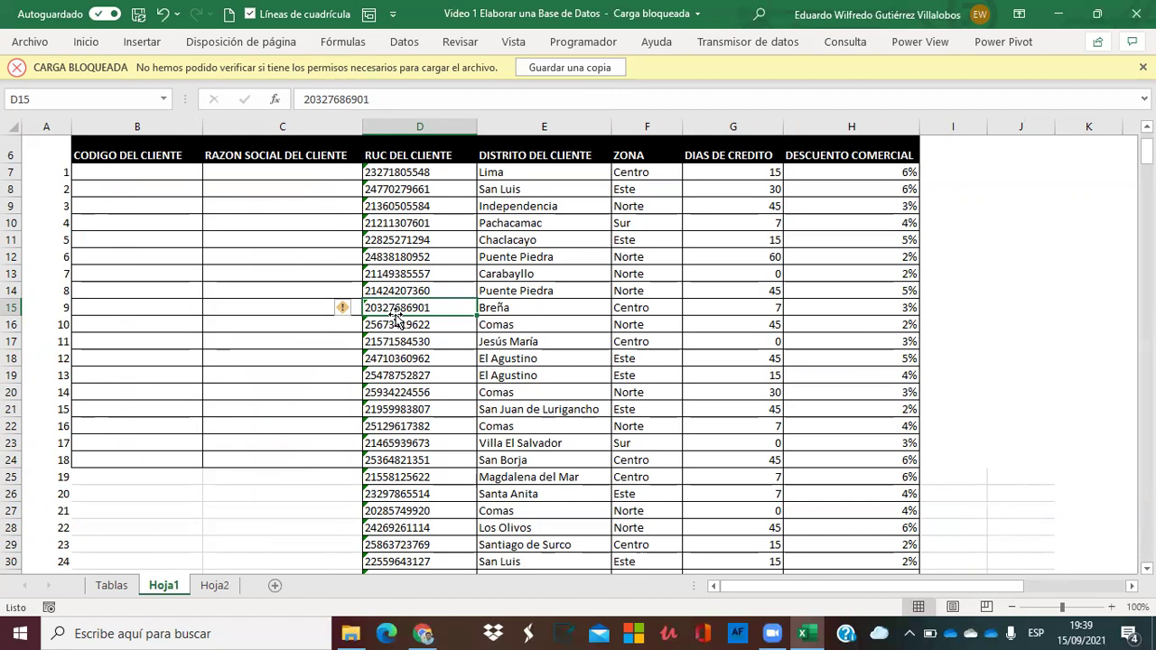
left_click(249, 290)
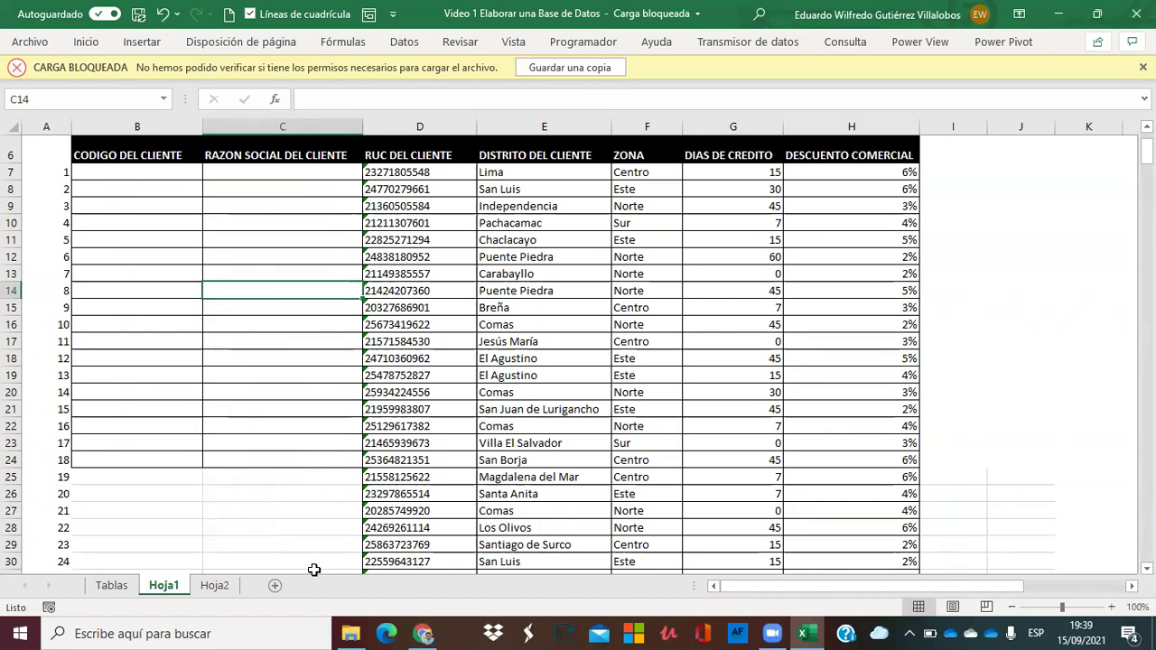
Search Google for 'lista de estudiantes excel' in a new Chrome tab.
left_click(424, 633)
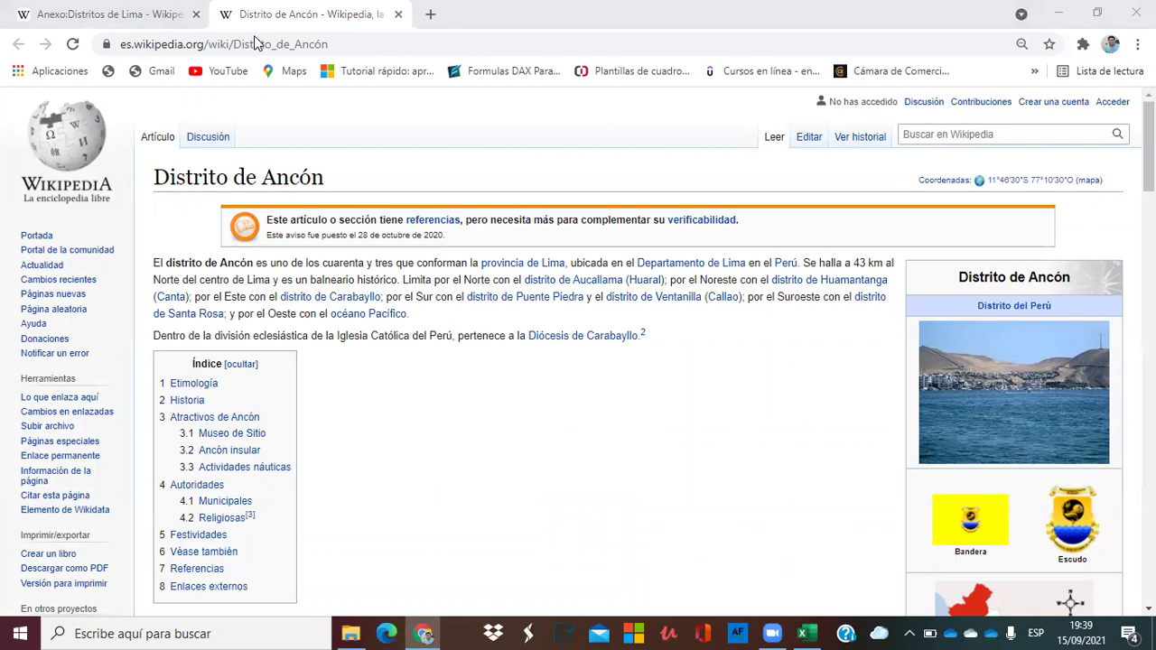
left_click(430, 14)
type("li")
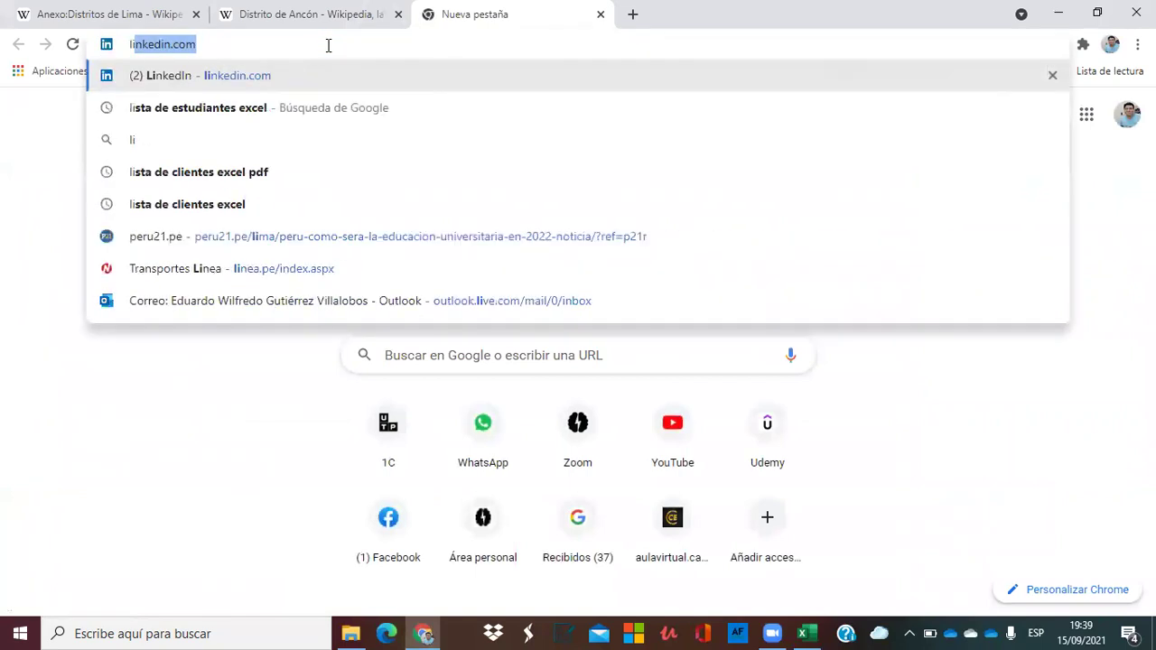
type("sta")
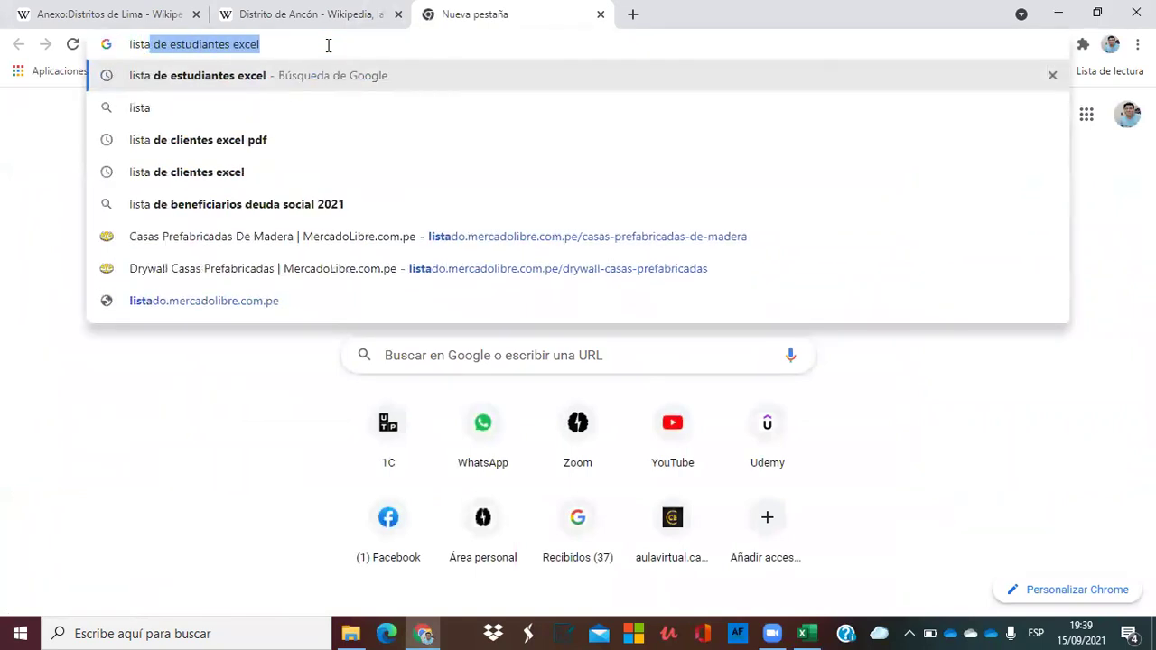
key("Right")
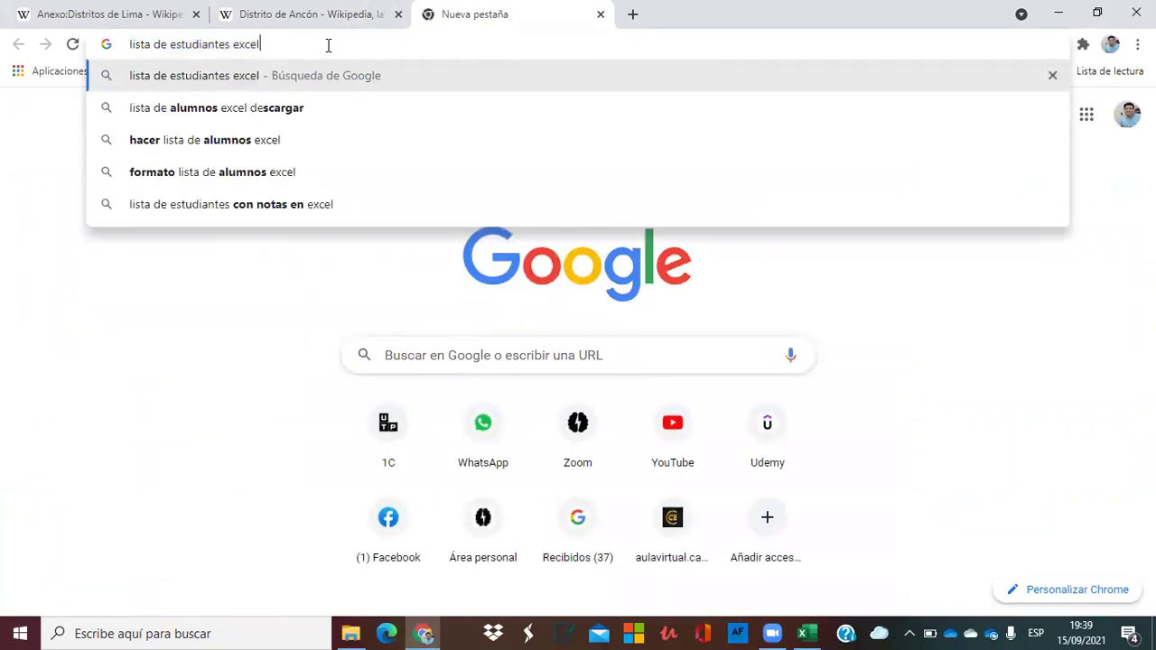
key("Return")
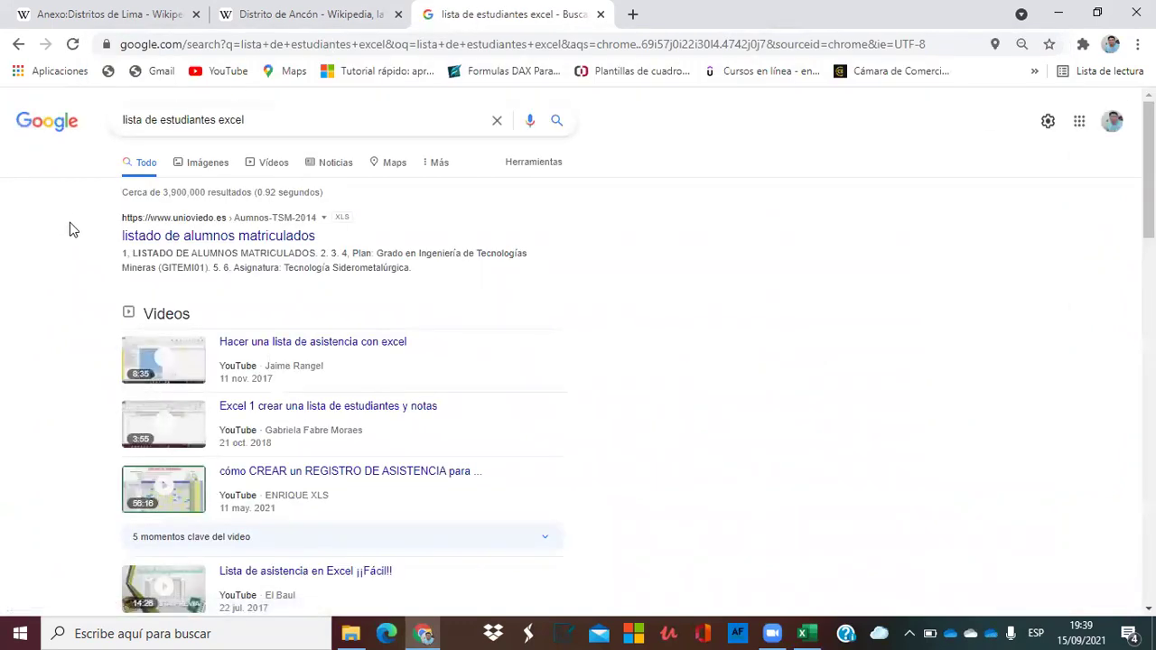
Scroll the results and download the student list spreadsheet Aumnos-TSM-2014.xls.
scroll(64, 258, "down", 3)
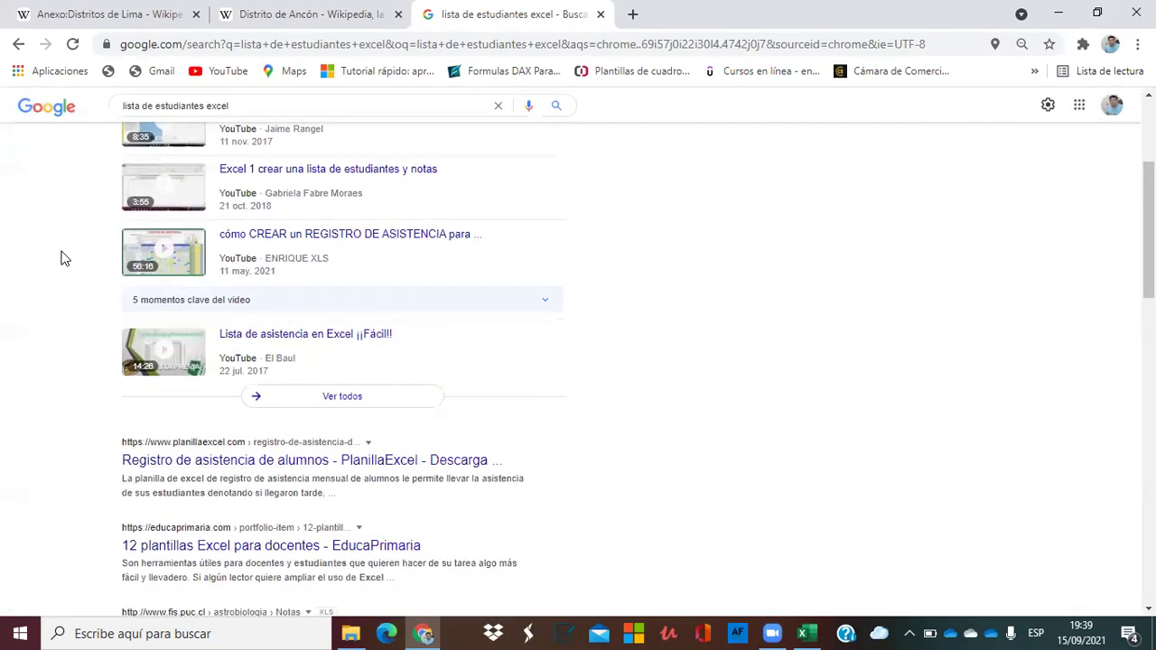
scroll(63, 258, "down", 3)
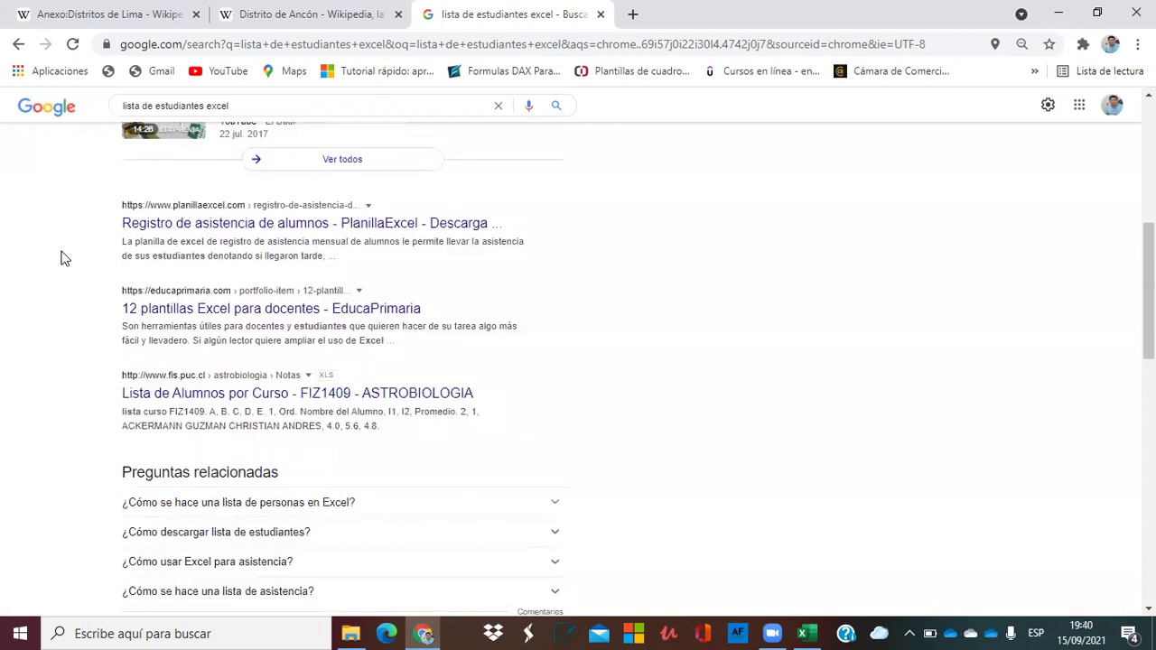
scroll(63, 258, "down", 1)
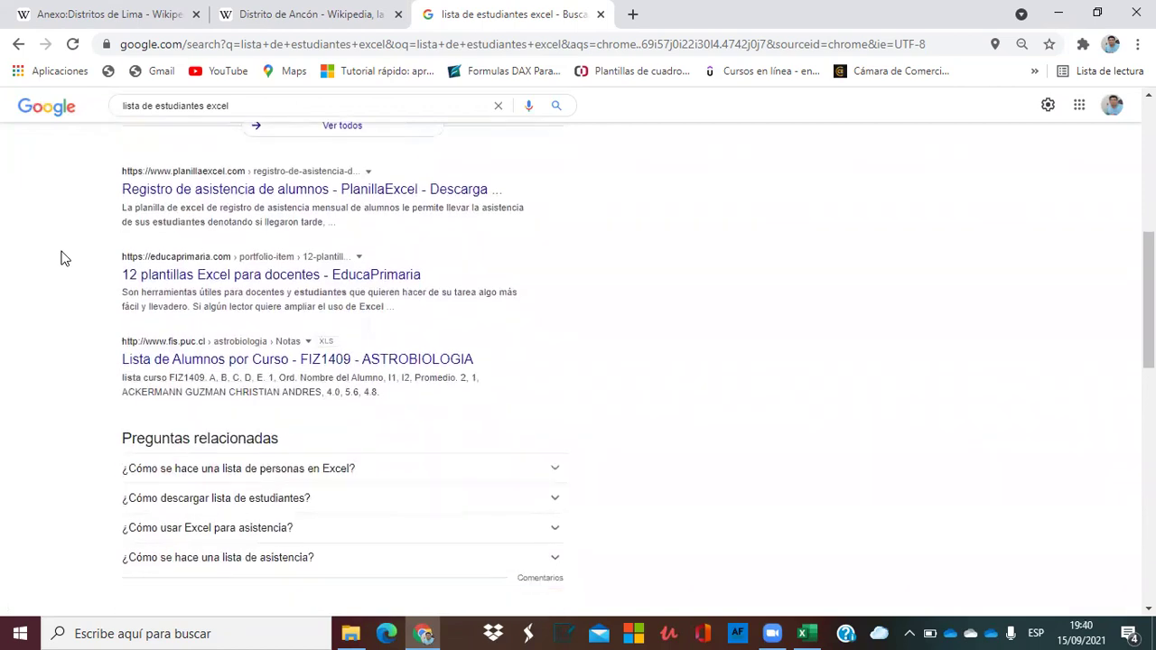
scroll(61, 259, "down", 1)
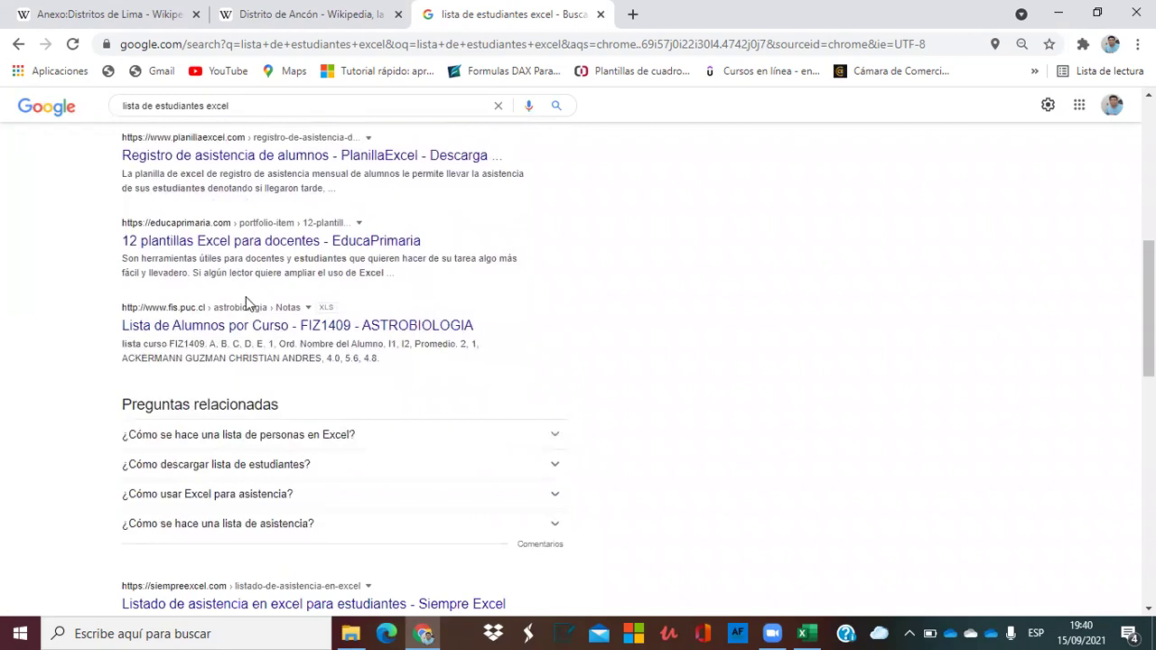
left_click(240, 333)
Glance at the Siempre Excel attendance list page, then go back to the results.
left_click(1137, 43)
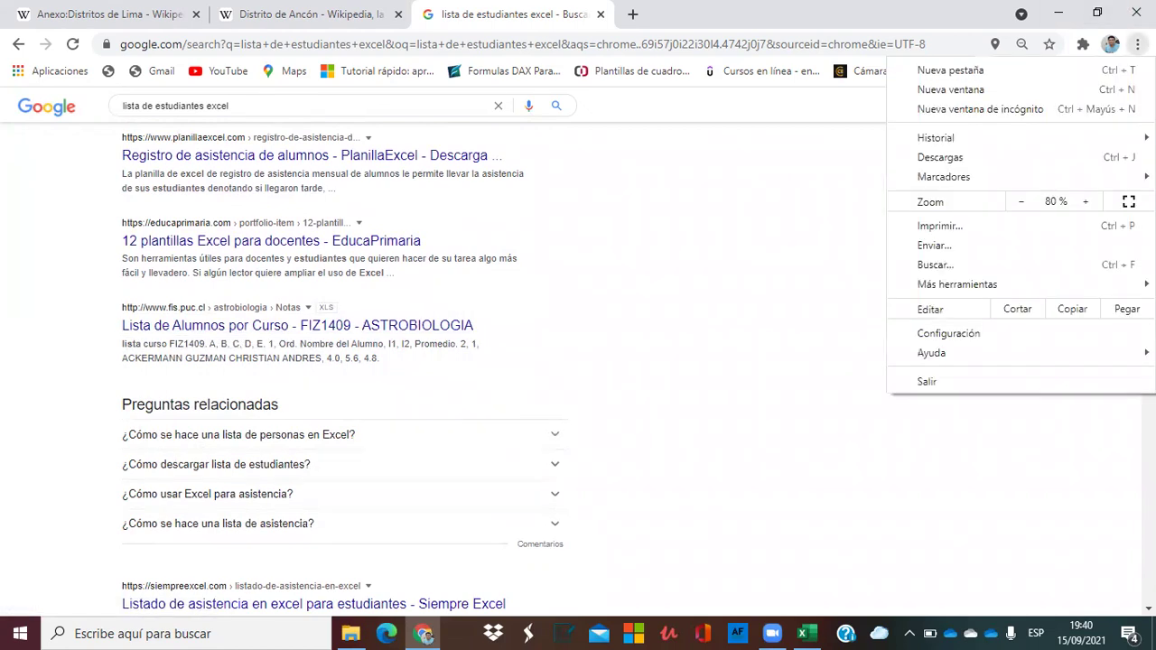
left_click(966, 14)
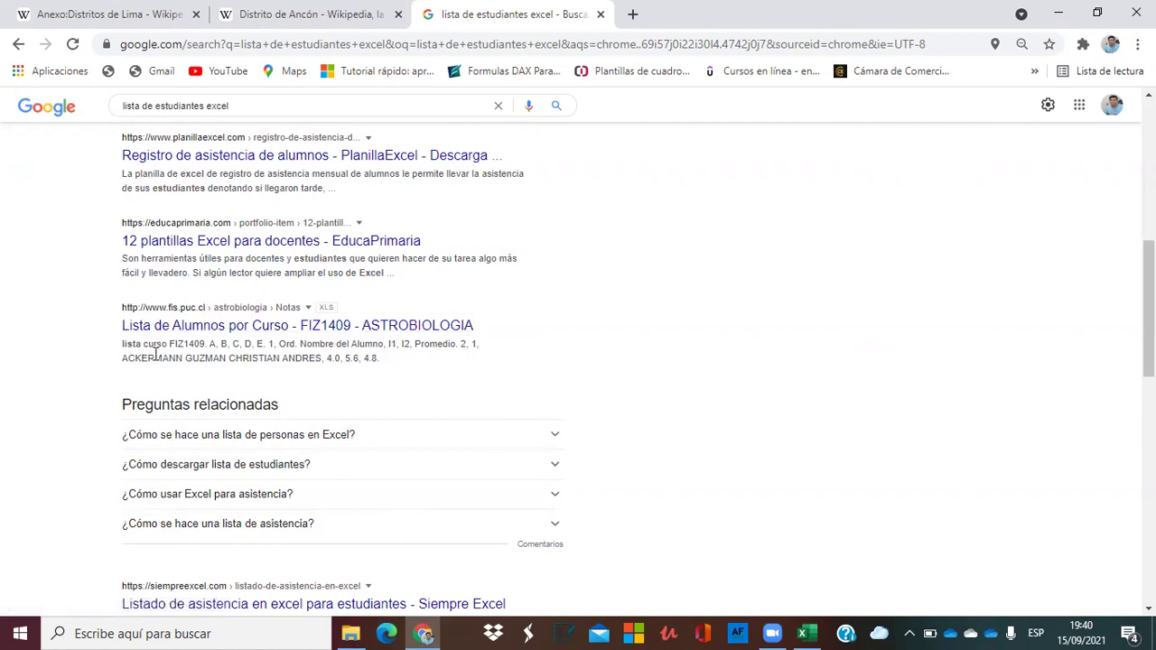
scroll(50, 488, "down", 3)
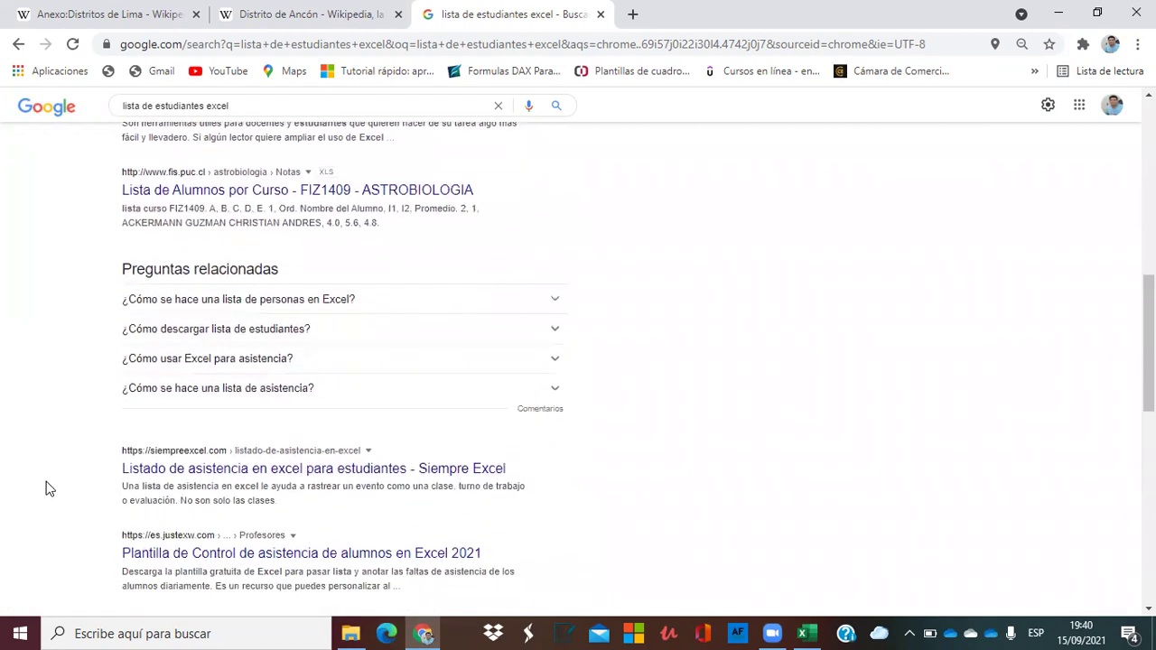
left_click(174, 469)
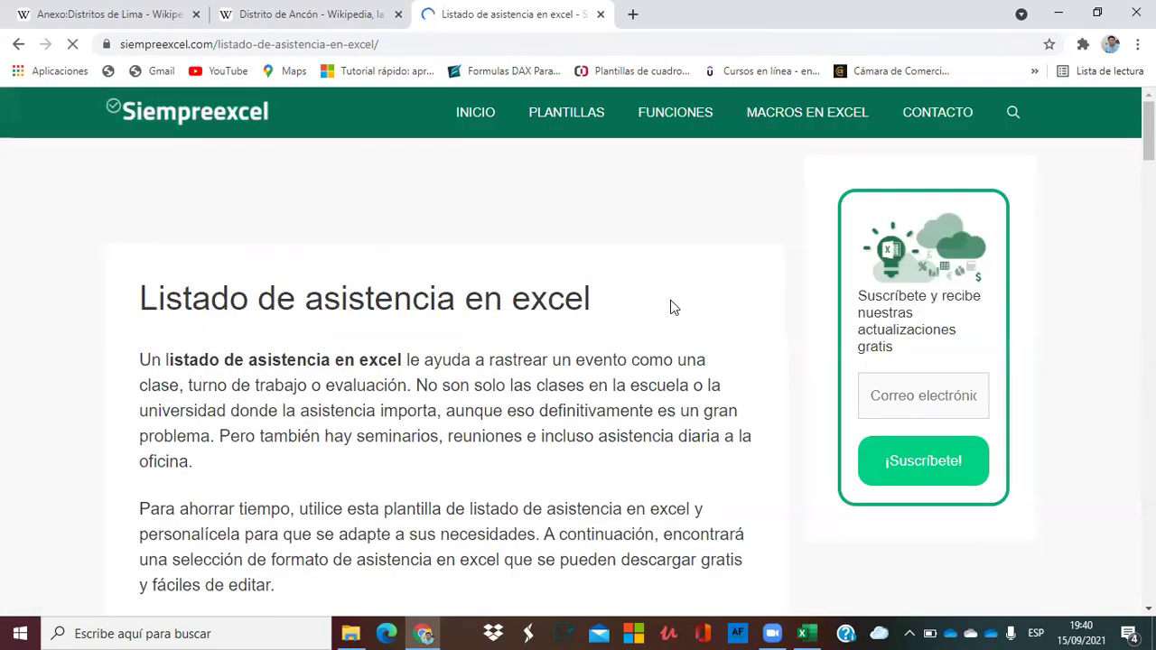
left_click(18, 44)
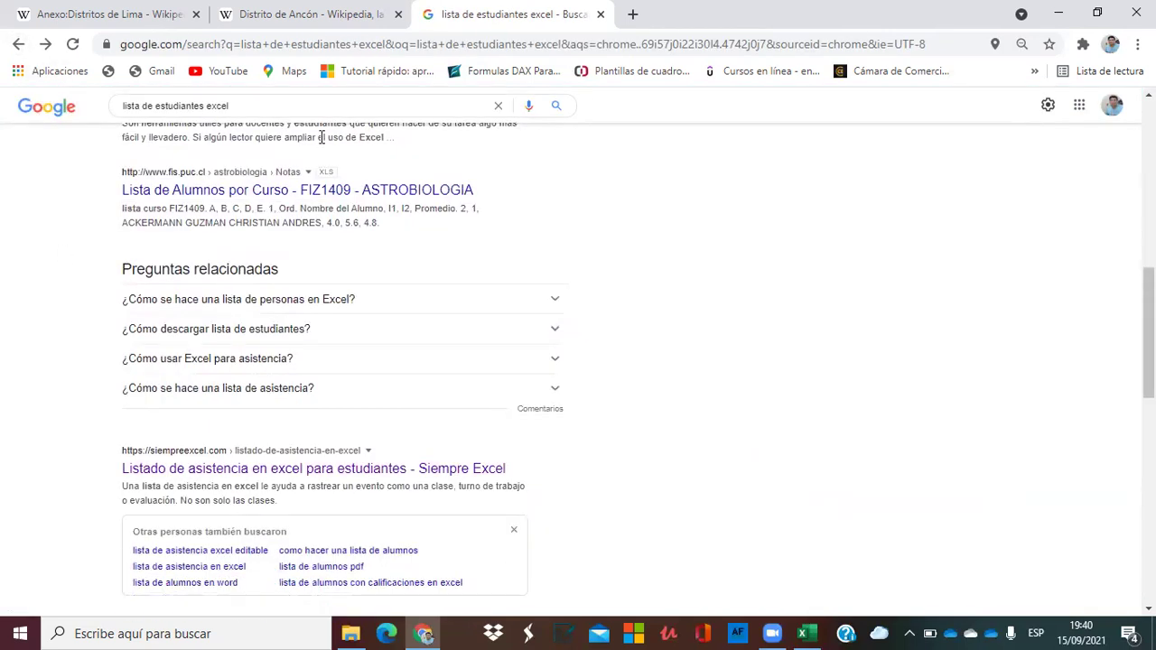
scroll(53, 407, "down", 6)
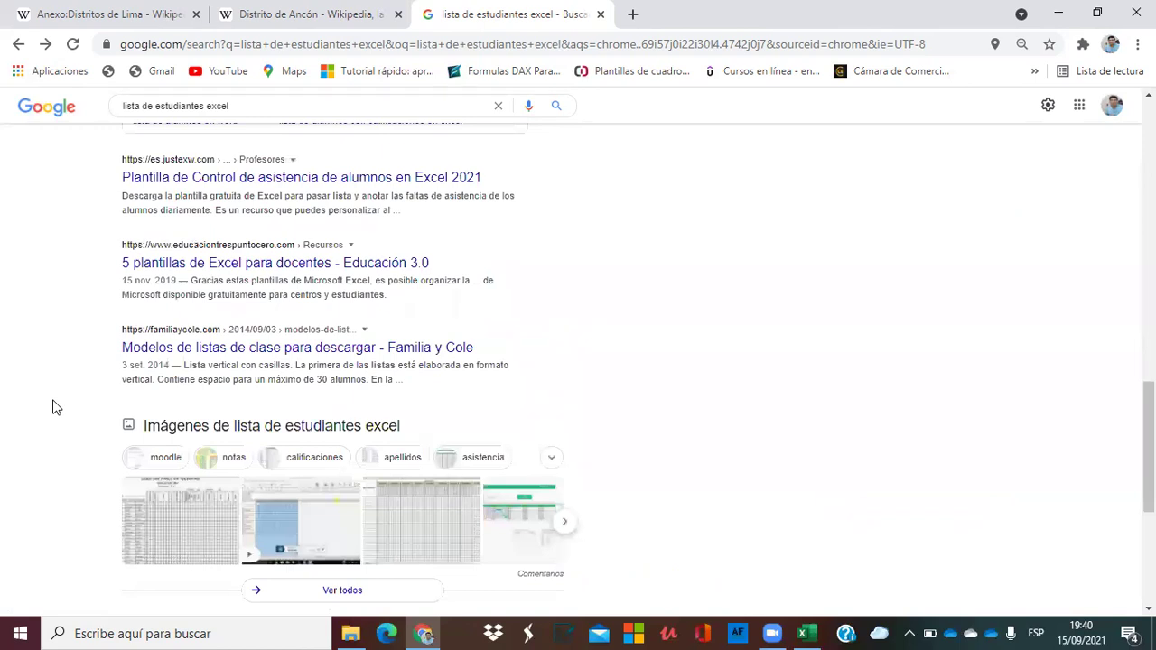
scroll(53, 407, "down", 4)
scroll(53, 407, "up", 12)
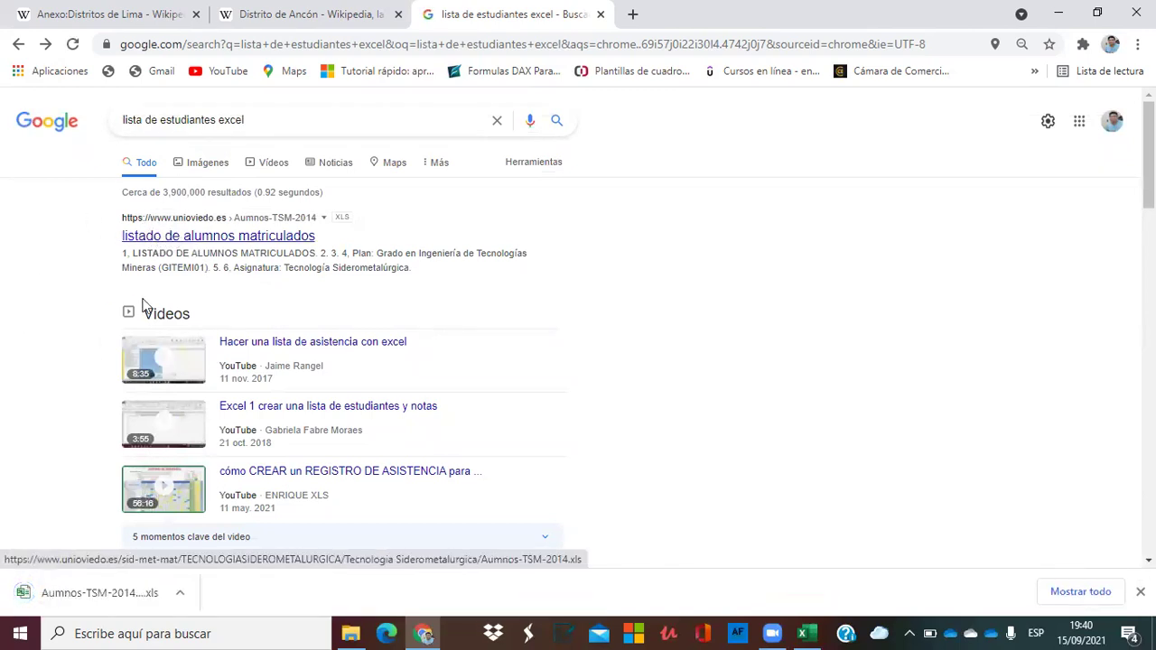
Open Aumnos-TSM-2014.xls in Excel and copy the 41 Alumno names from C11:C51.
left_click(90, 596)
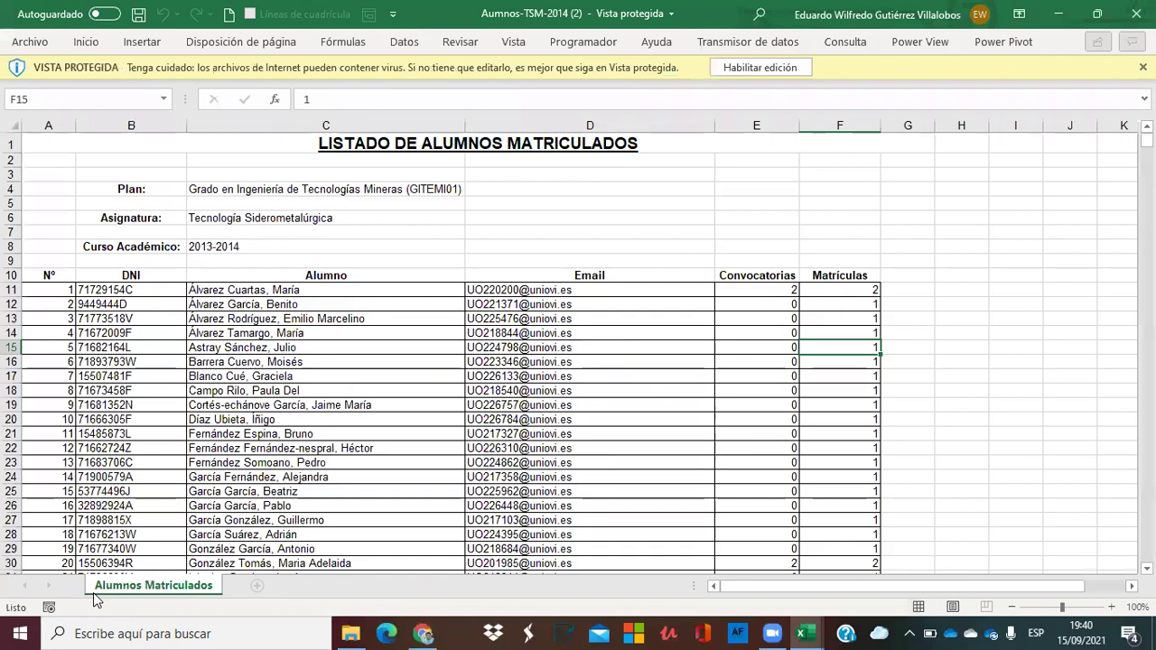
left_click(253, 318)
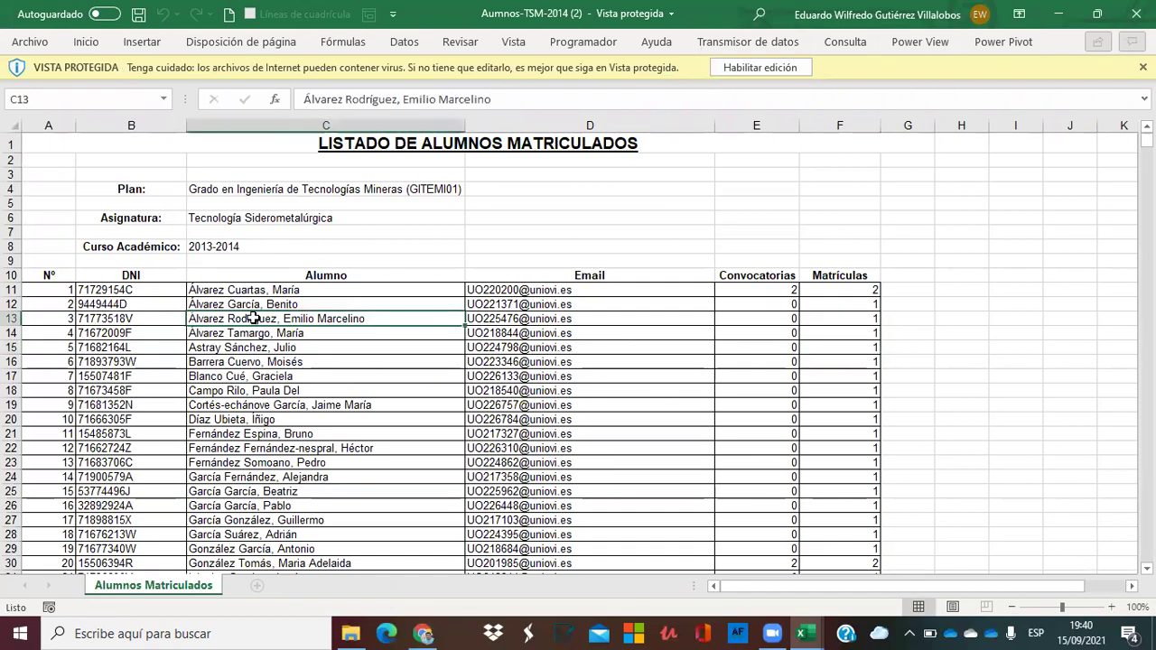
left_click(254, 290)
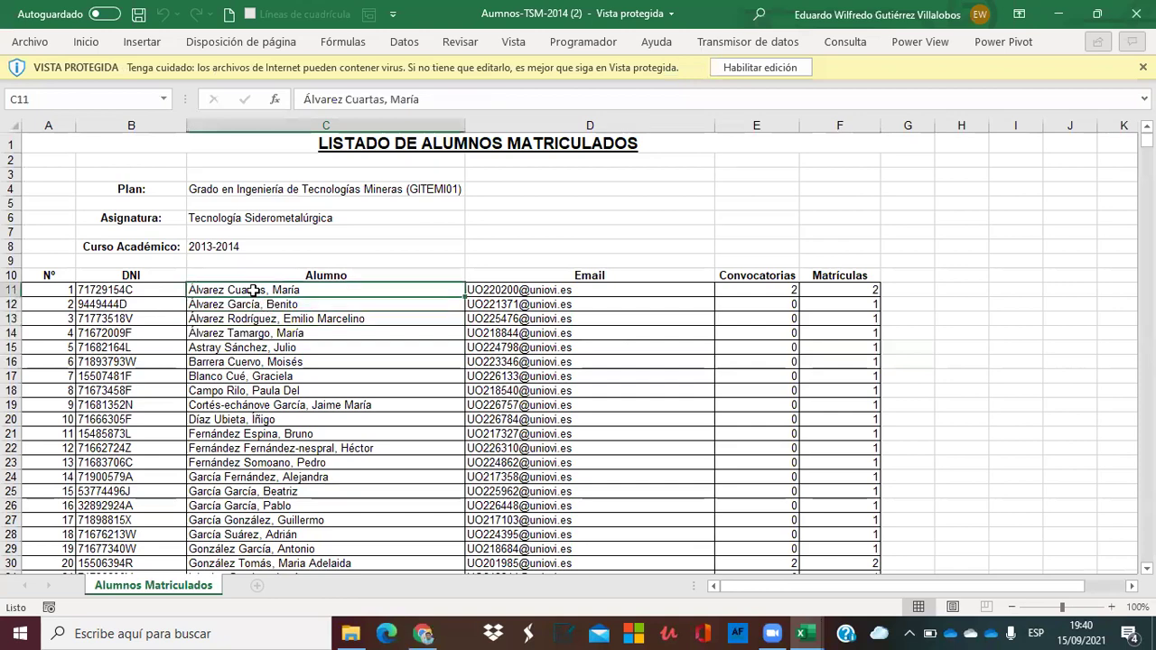
key("ctrl+shift+Down")
key("ctrl+c")
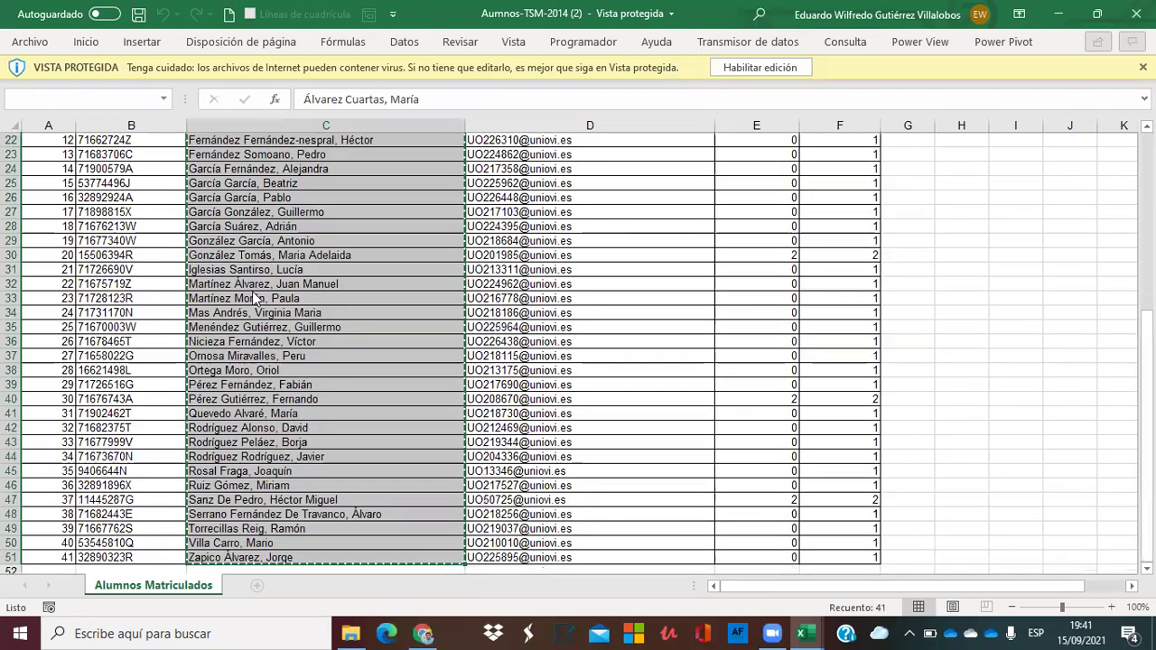
Paste the 41 student names into Hoja2 starting at cell L4.
left_click(1059, 18)
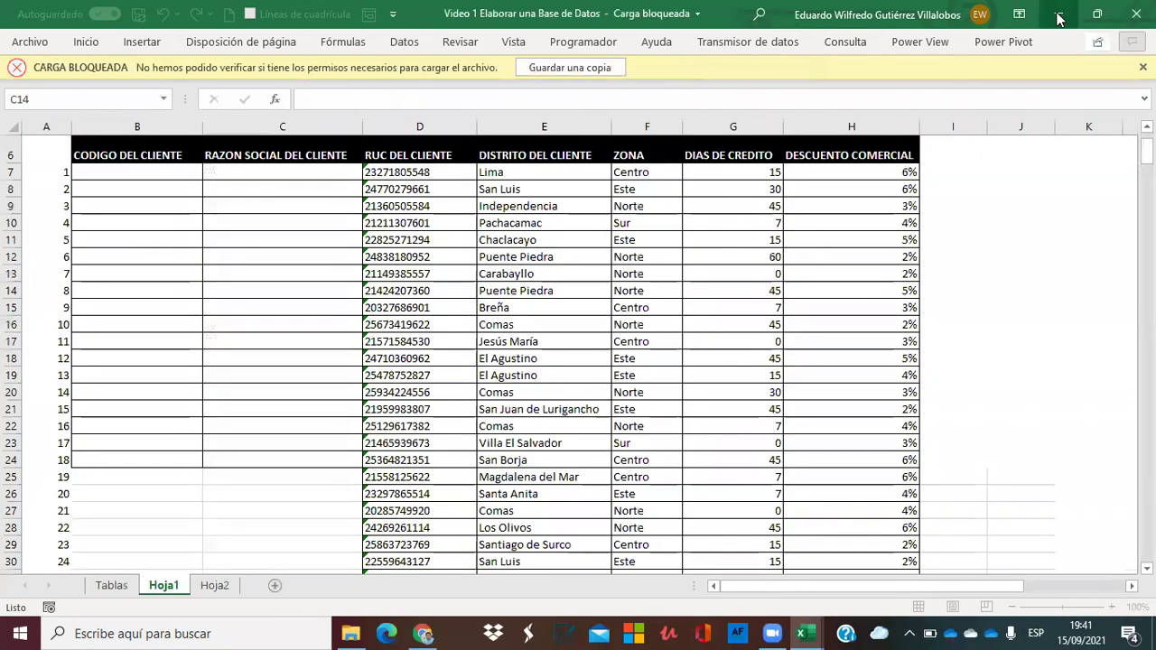
left_click(215, 587)
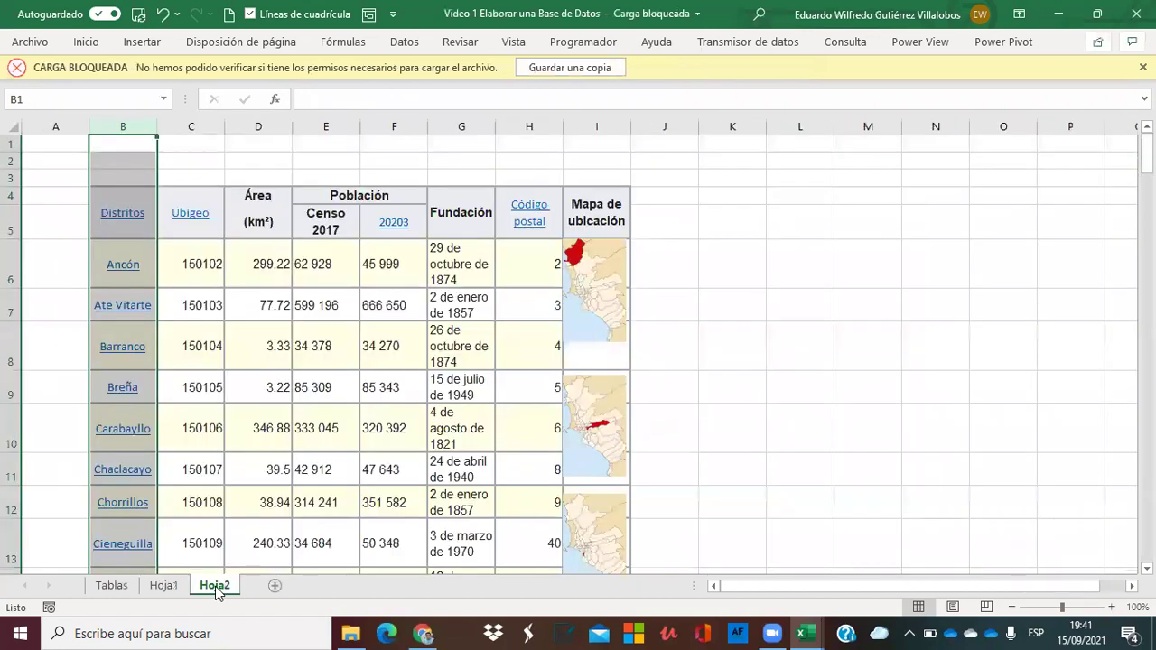
left_click(812, 196)
key("ctrl+v")
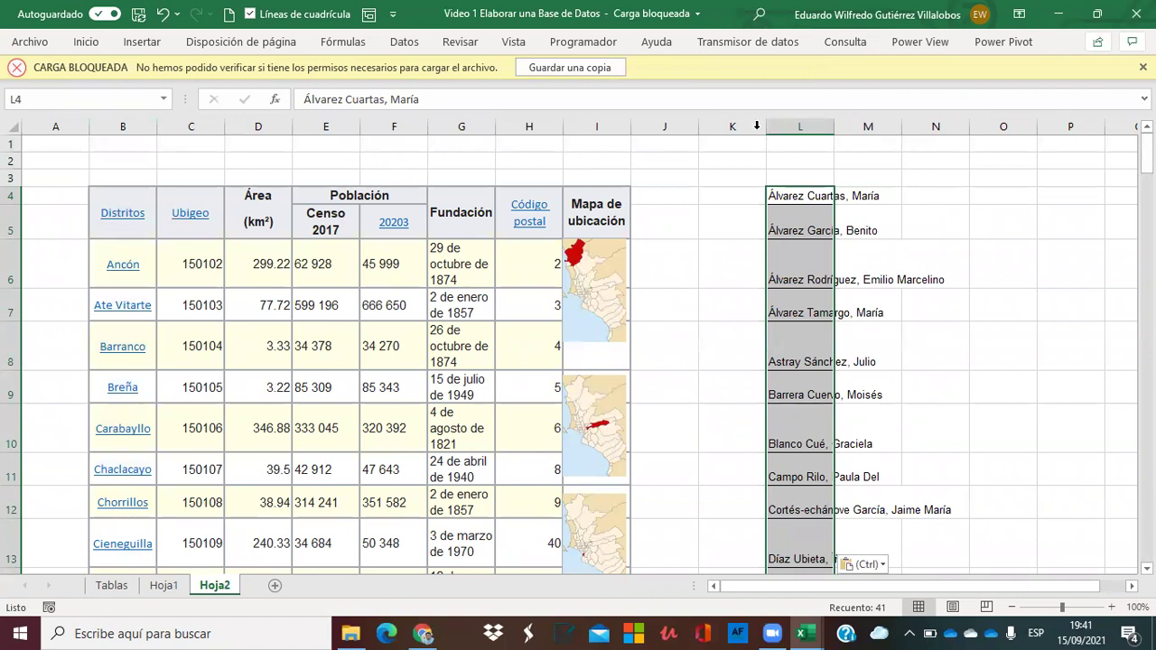
Delete columns A–J holding the districts table, then widen column B to fit the names.
left_click(684, 127)
left_click_drag(684, 127, 48, 127)
right_click(51, 124)
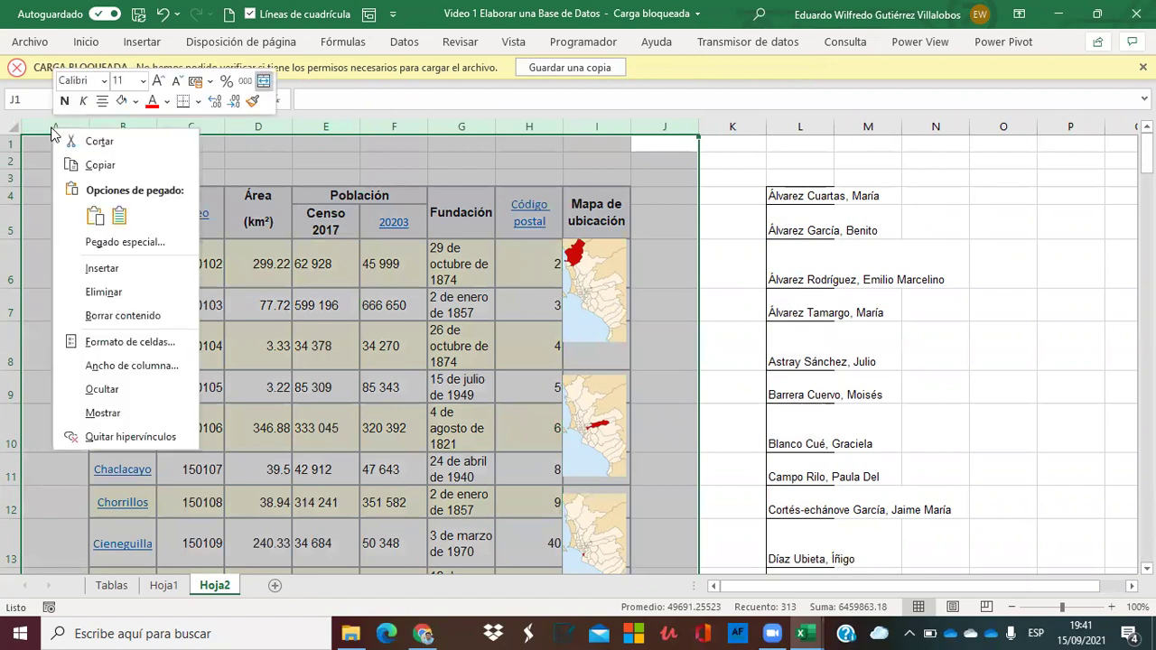
left_click(110, 291)
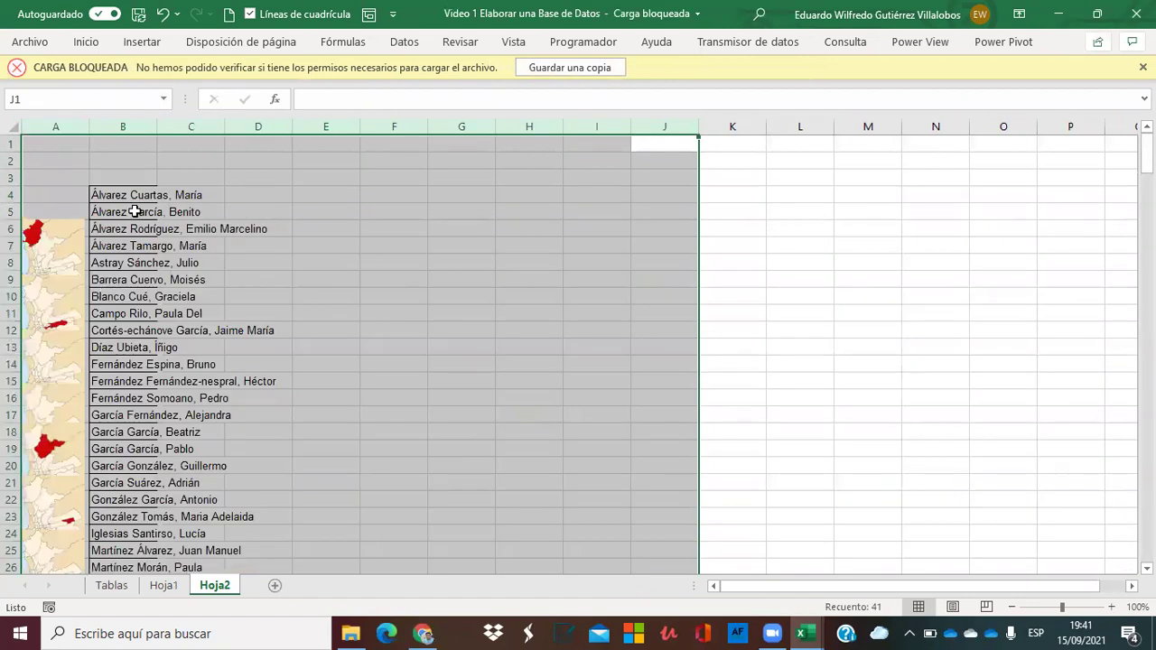
left_click(134, 212)
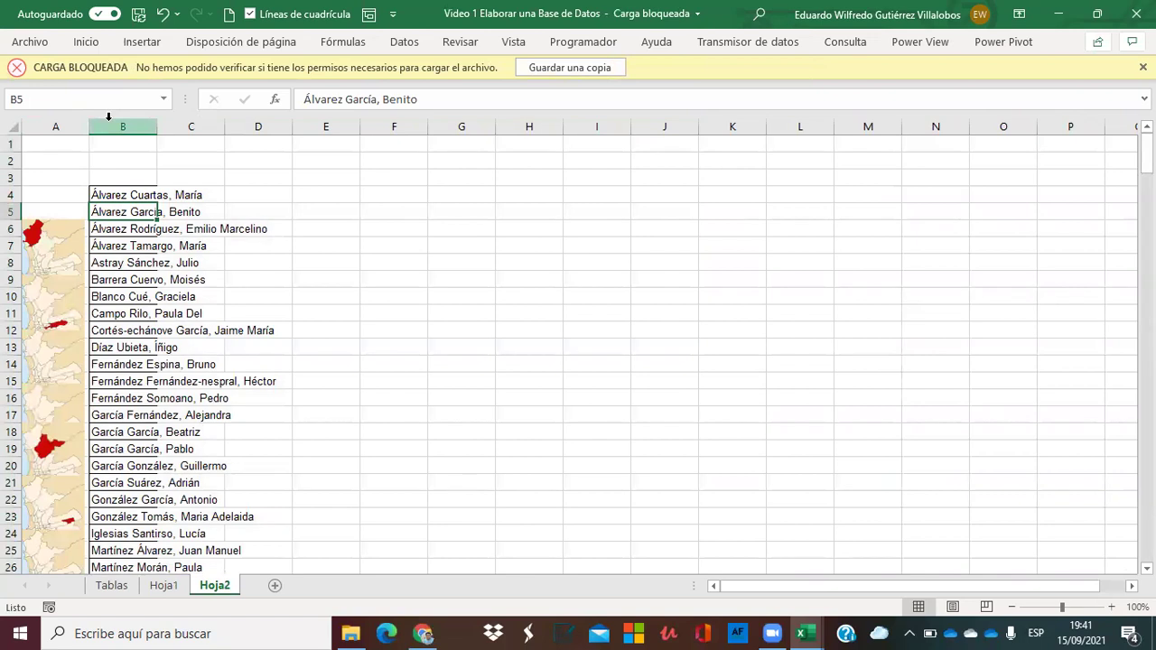
left_click_drag(155, 124, 325, 146)
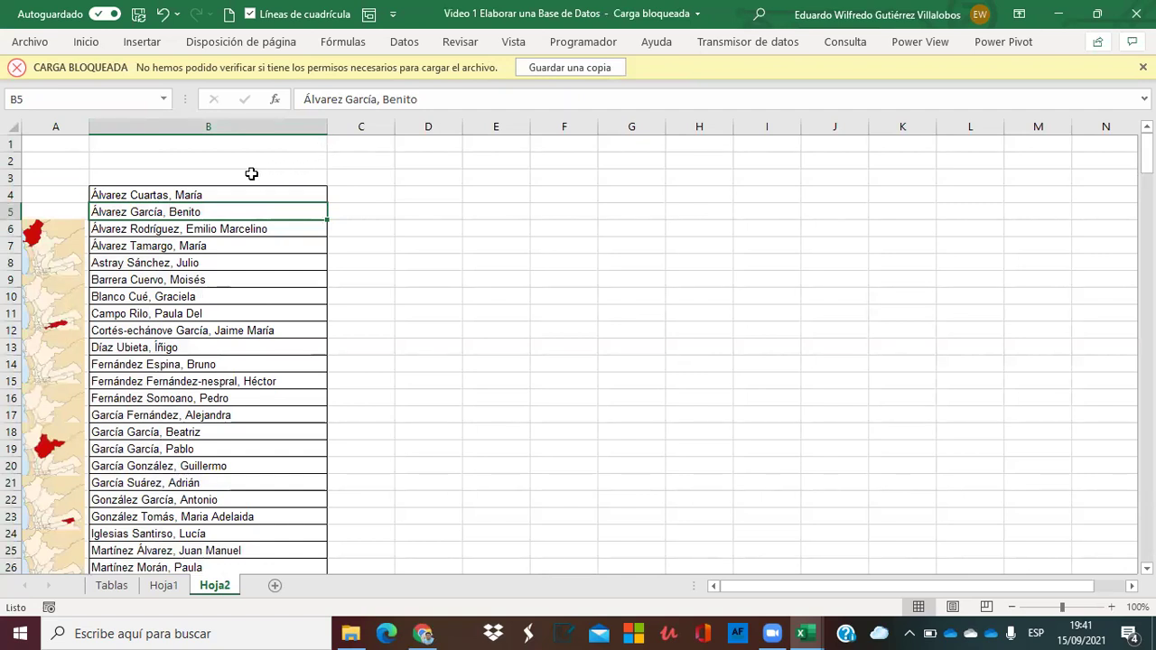
Split the names in B4:B44 with Texto en columnas, delimited by Coma only.
left_click(214, 192)
key("ctrl+shift+Down")
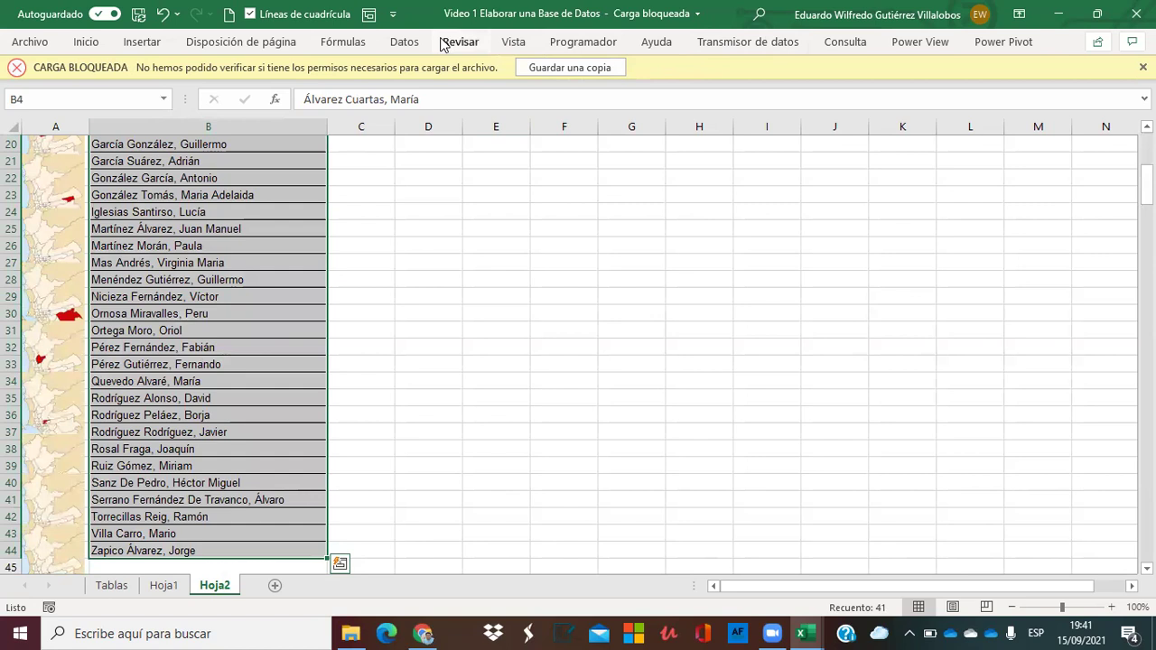
left_click(403, 43)
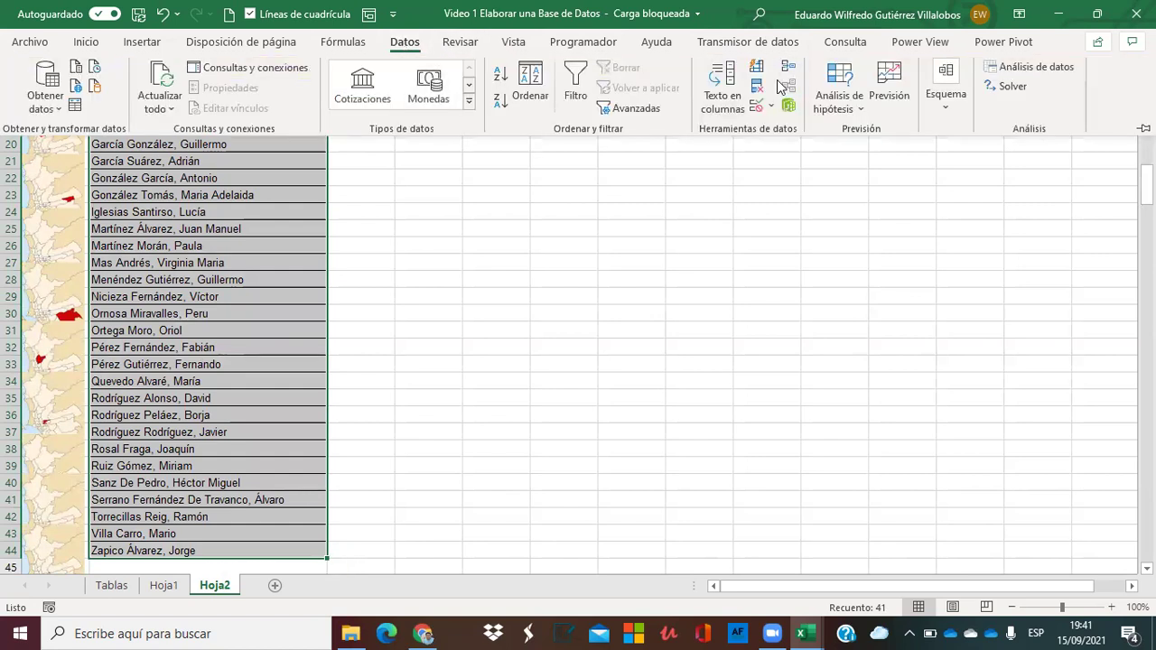
left_click(730, 102)
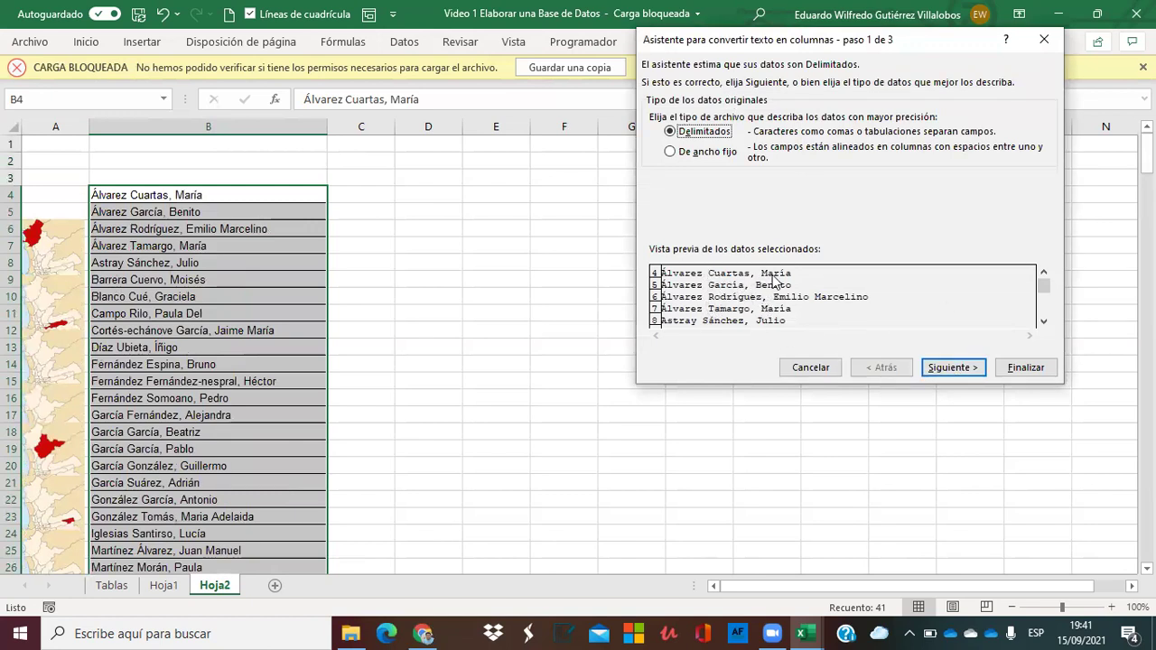
left_click(934, 371)
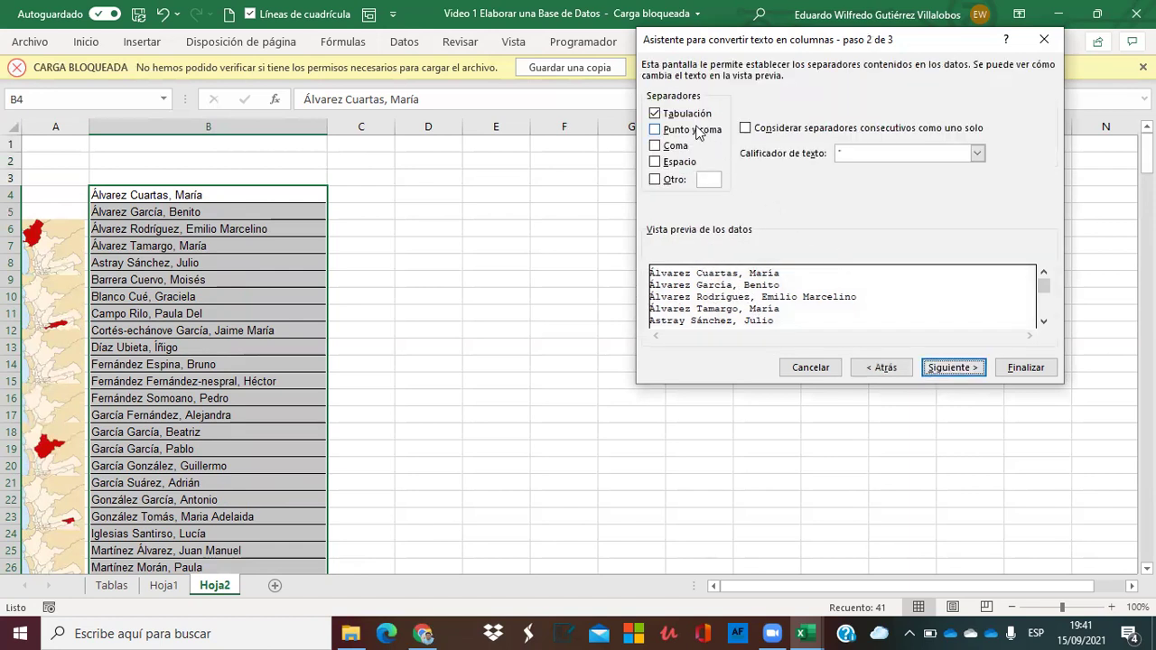
left_click(676, 115)
left_click(657, 146)
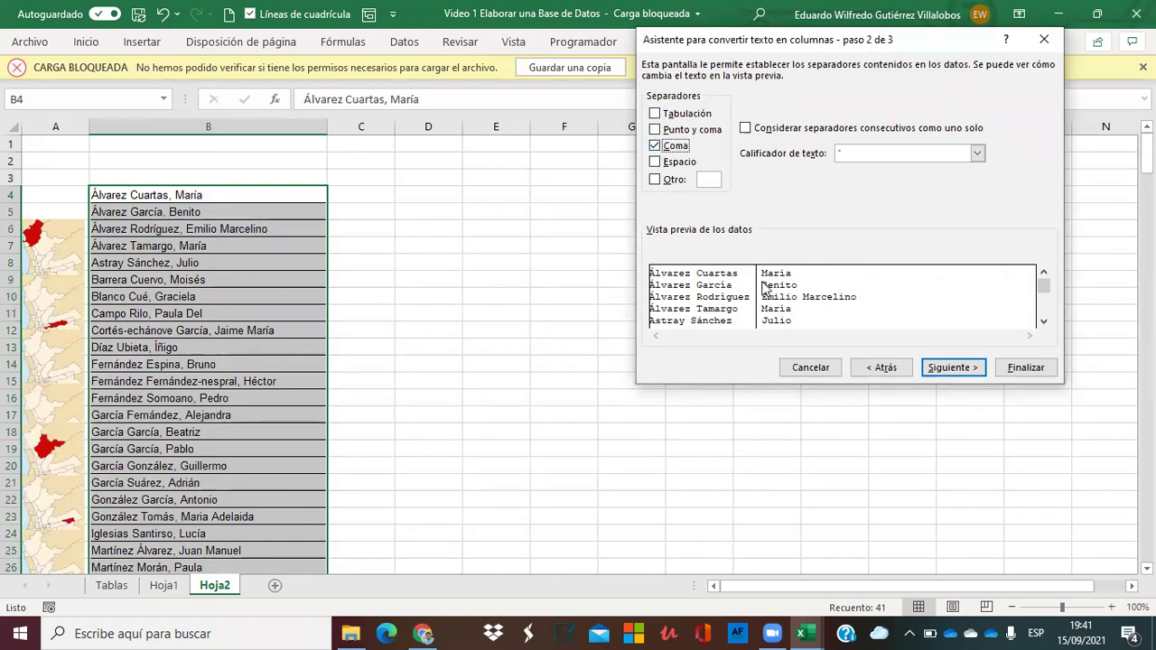
left_click_drag(1050, 288, 1042, 277)
left_click(950, 368)
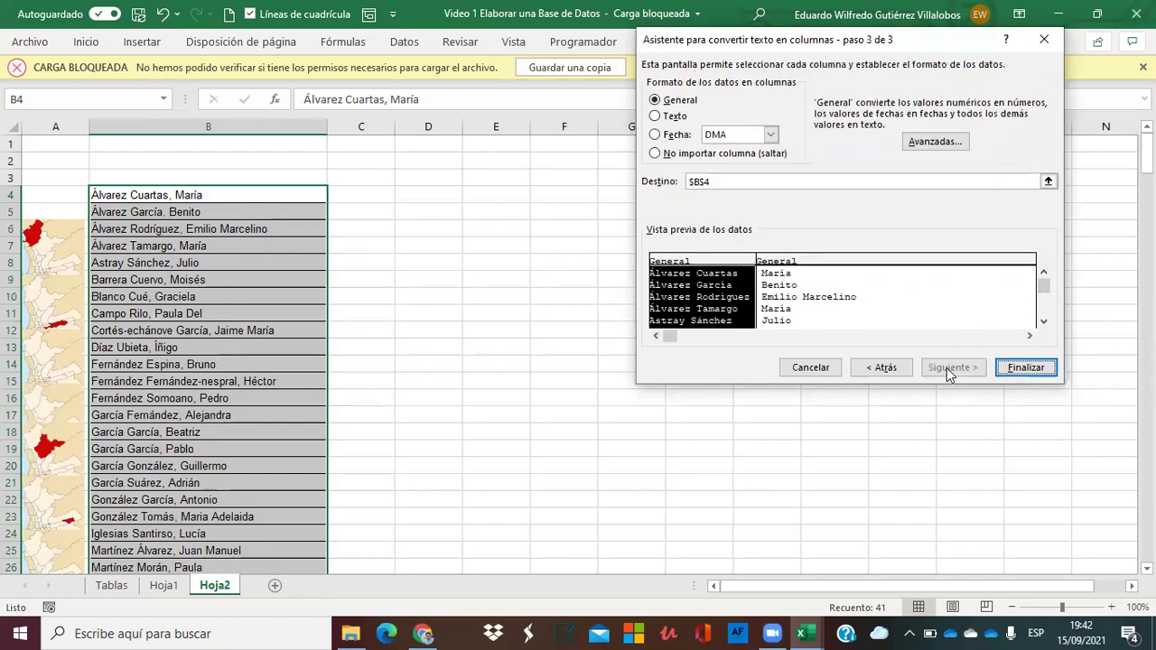
left_click(1023, 368)
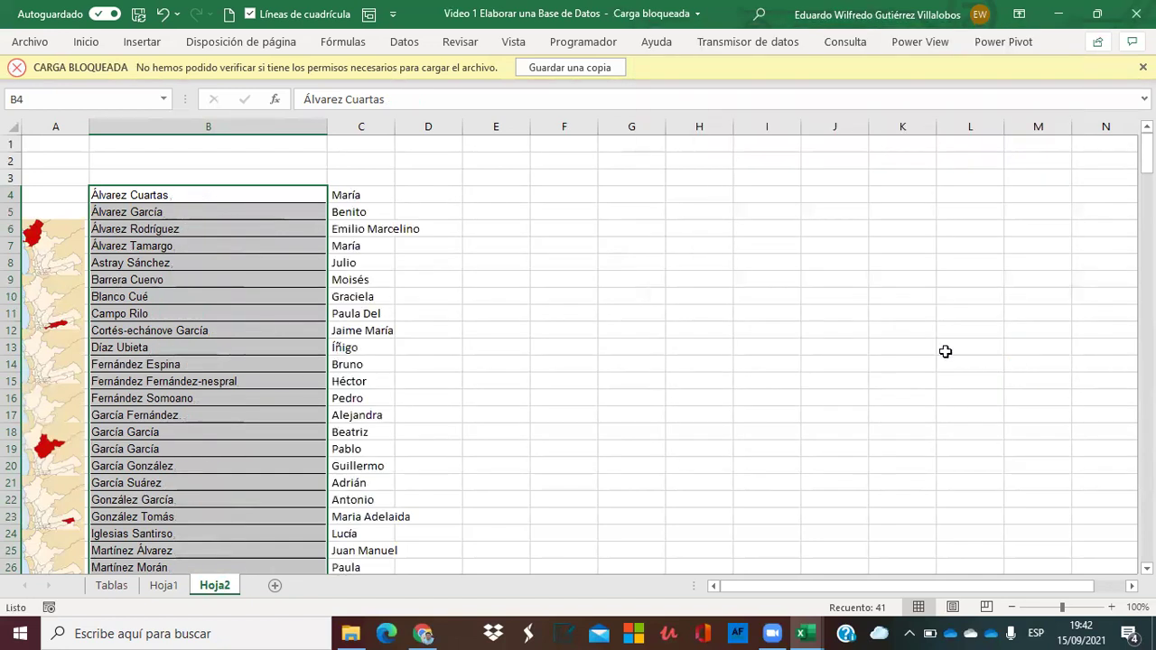
Move the given names from C4:C44 over to column F starting at F4.
left_click(496, 312)
left_click(362, 190)
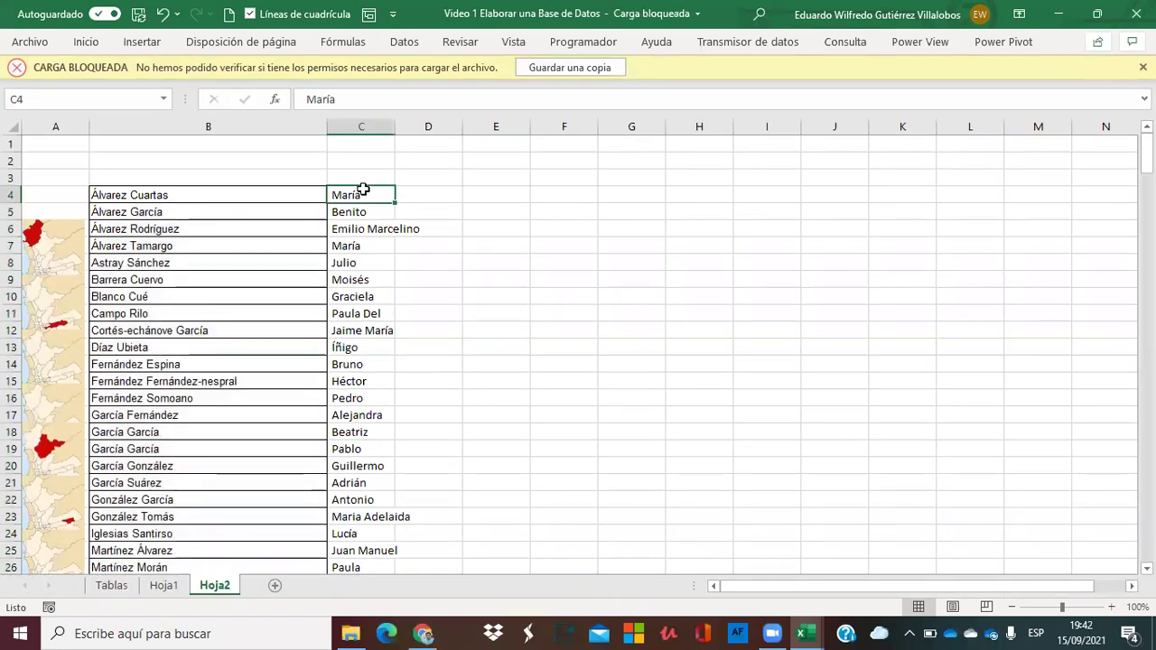
key("Down")
key("Up")
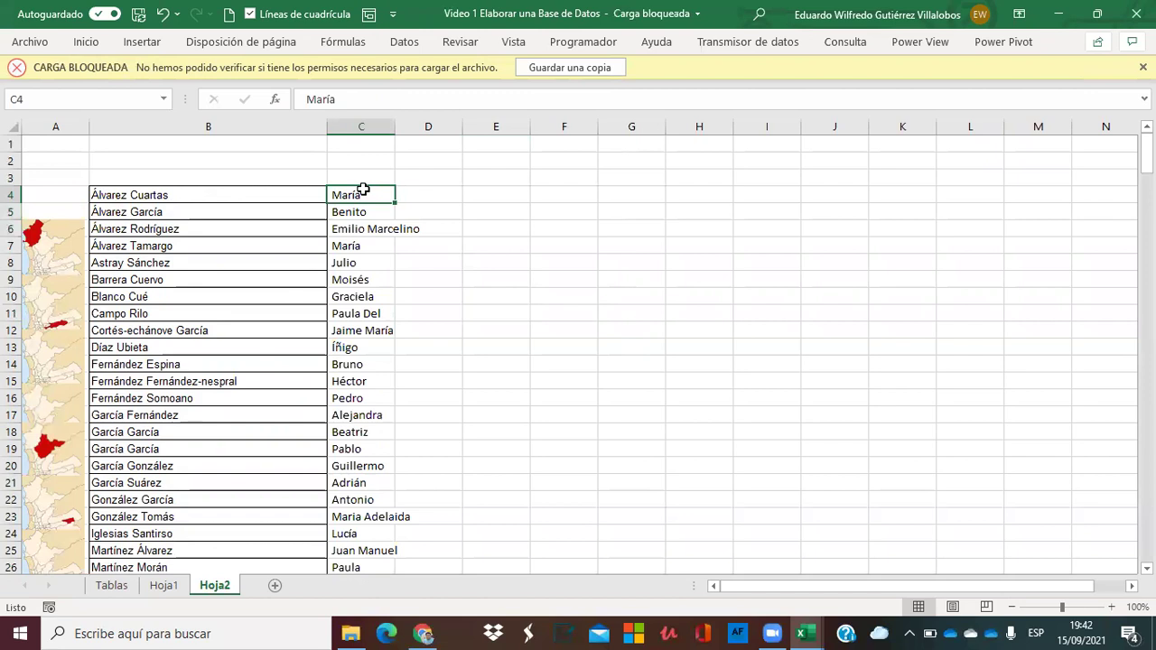
key("Down")
key("Up")
key("ctrl+shift+Down")
key("ctrl+c")
key("Right")
key("Right")
key("Right")
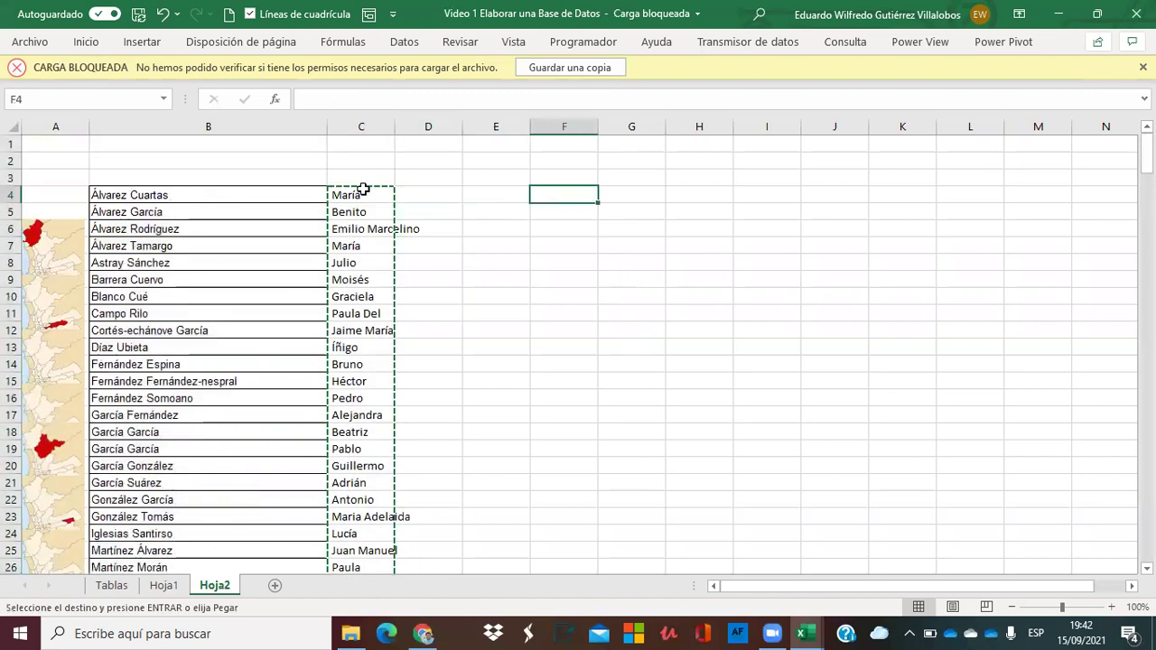
key("ctrl+v")
Split the surnames in B4:B44 at spaces instead of commas into columns B and C.
key("Left")
key("Left")
key("Left")
key("Left")
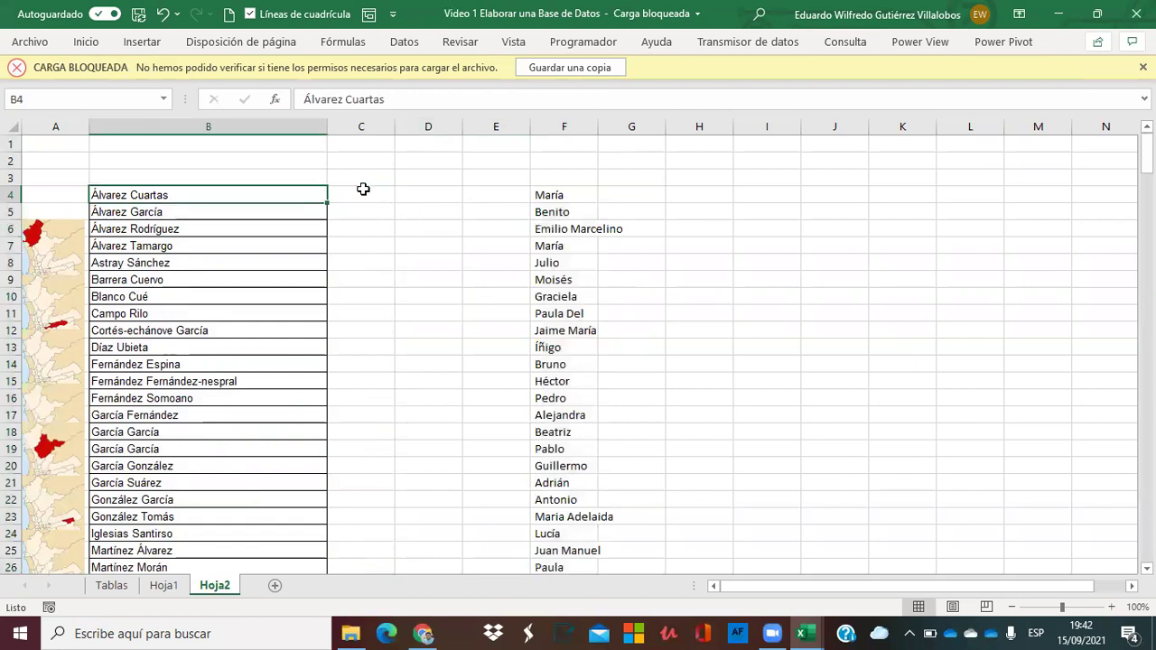
key("ctrl+shift+Down")
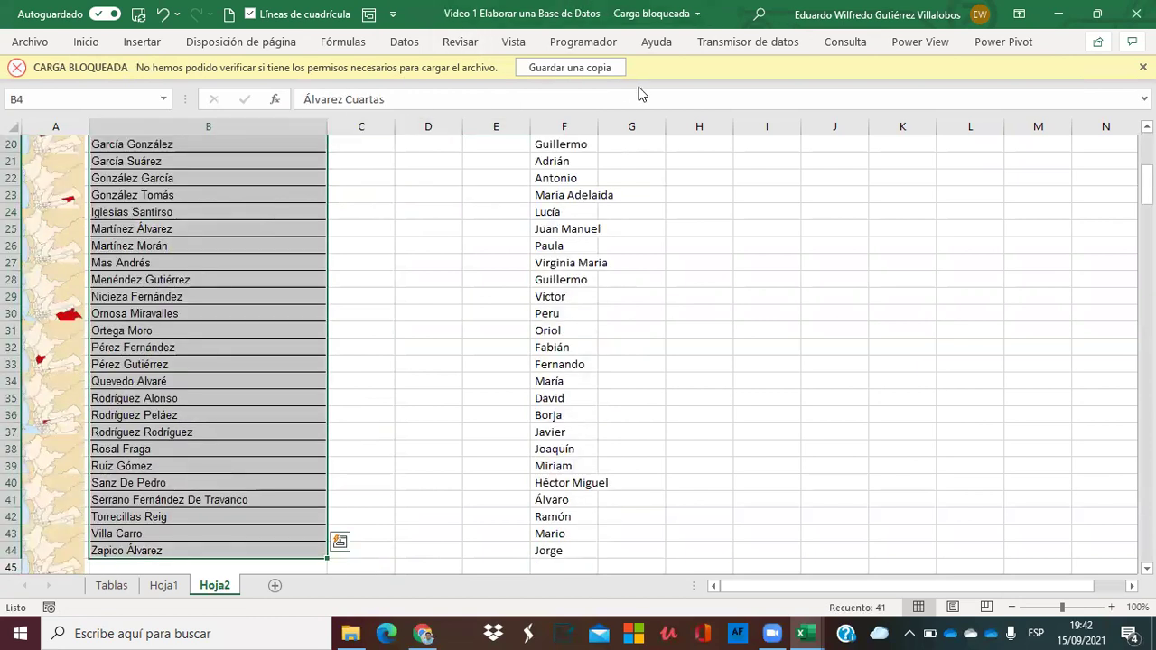
left_click(405, 42)
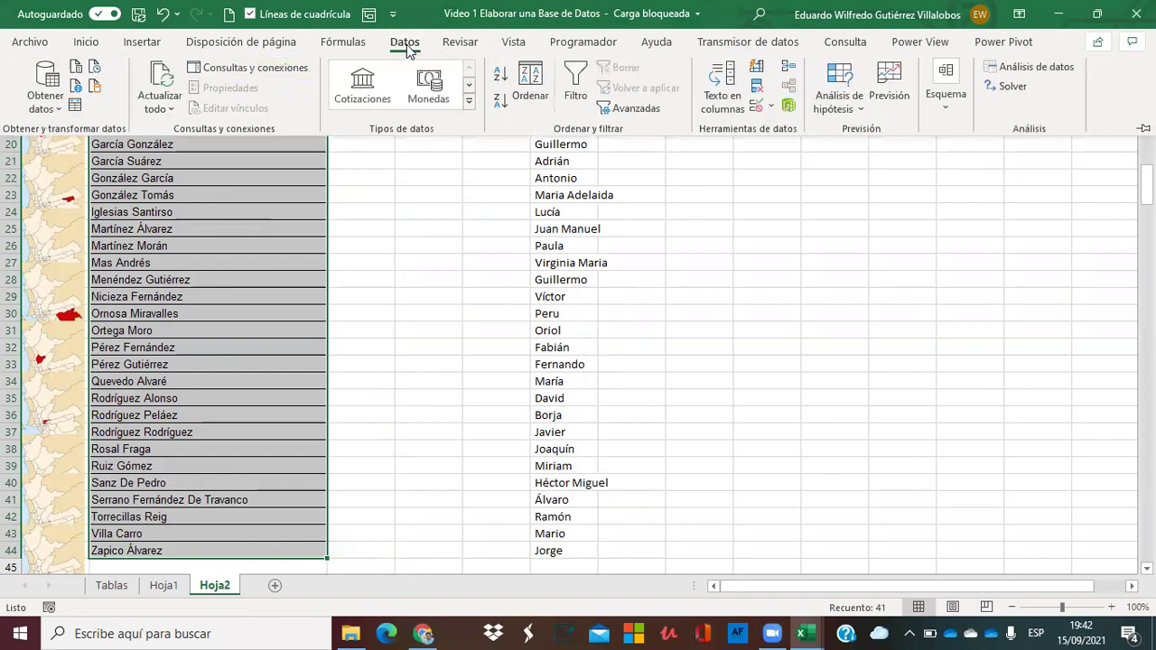
left_click(734, 107)
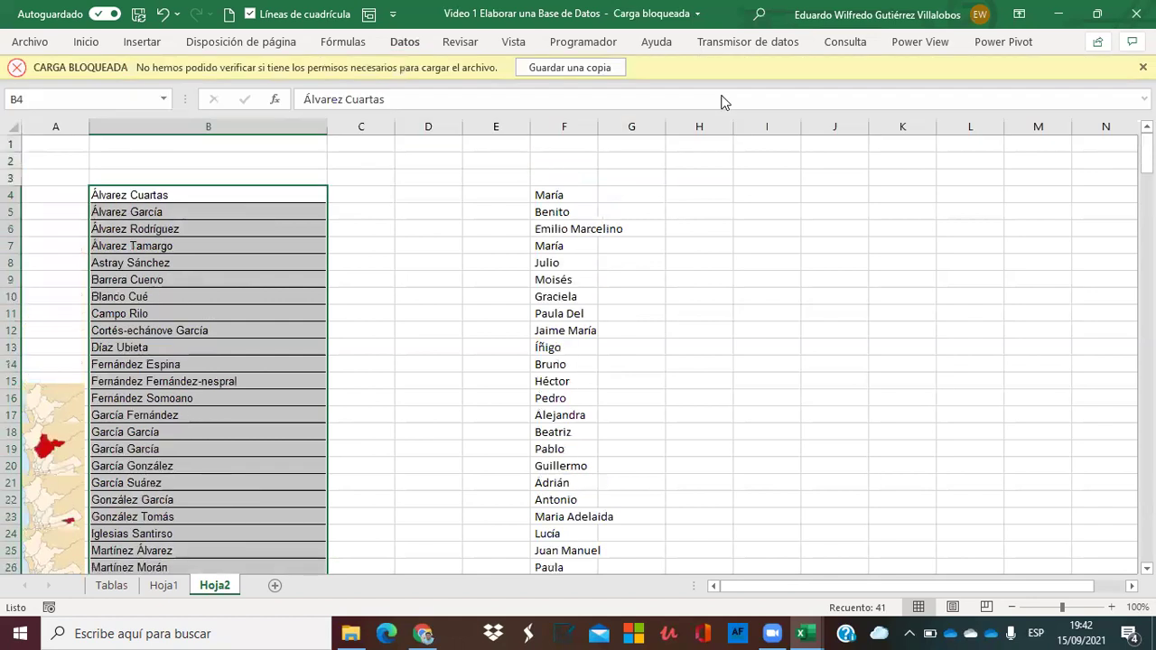
left_click(938, 366)
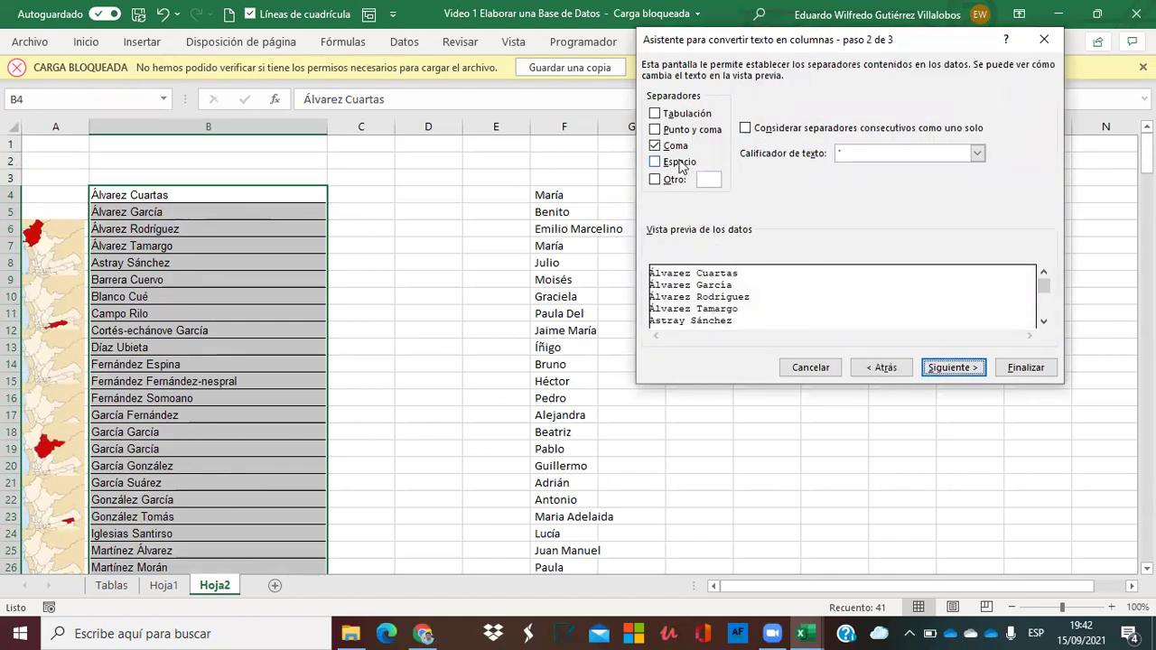
left_click(655, 146)
left_click(654, 161)
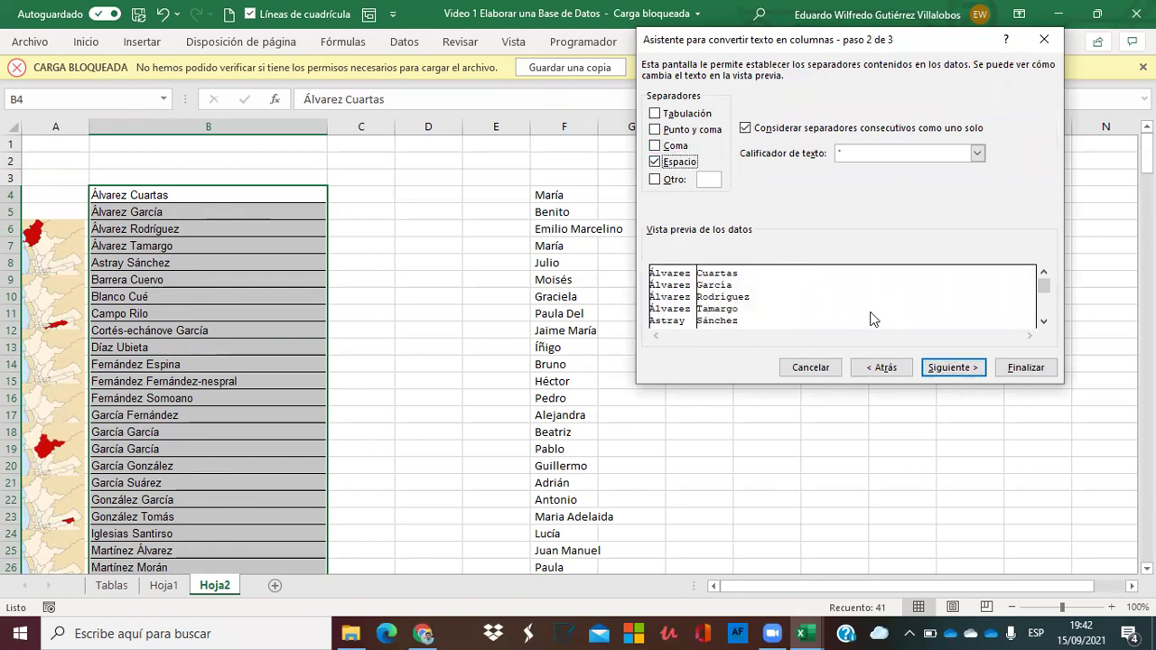
left_click(948, 369)
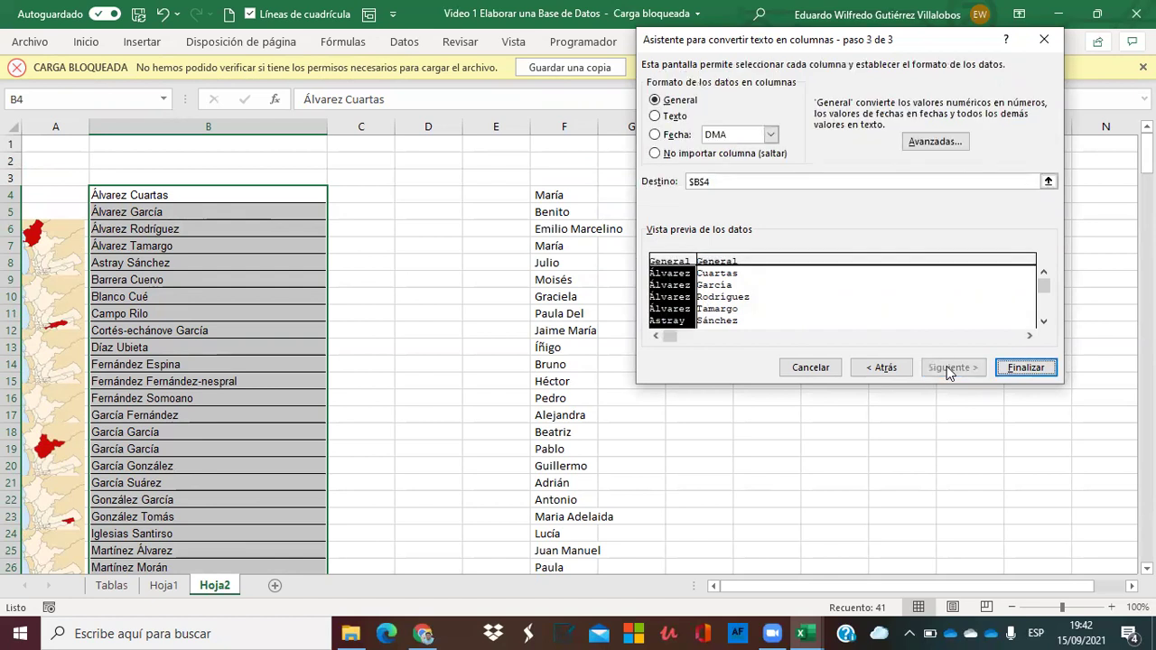
left_click(1023, 369)
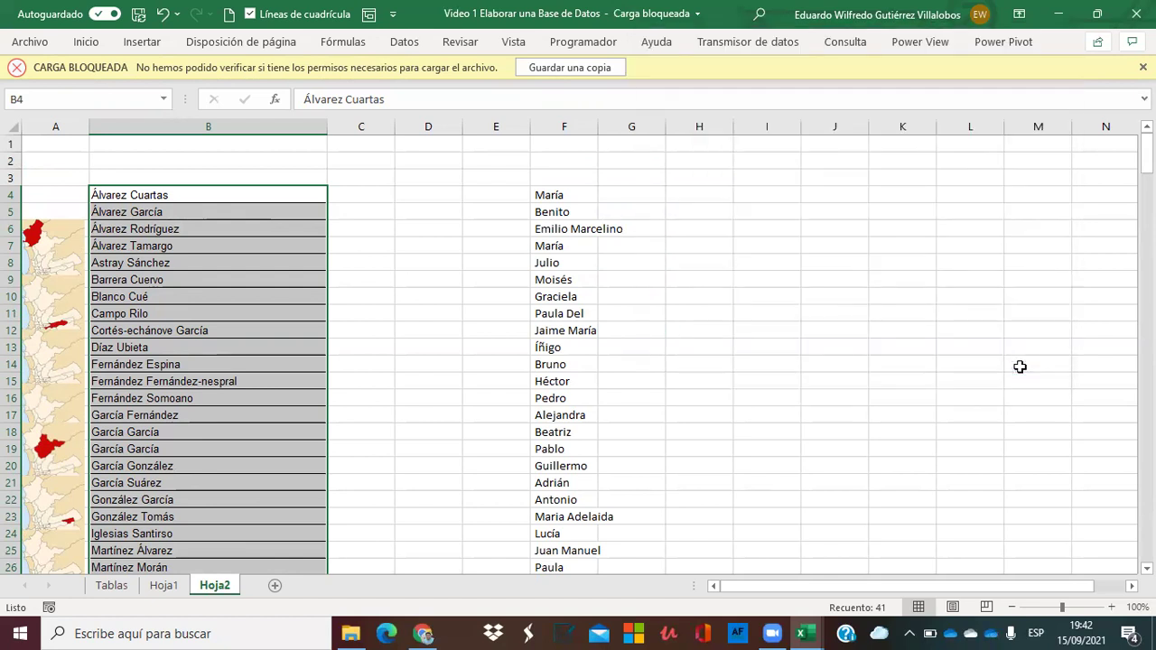
left_click(278, 311)
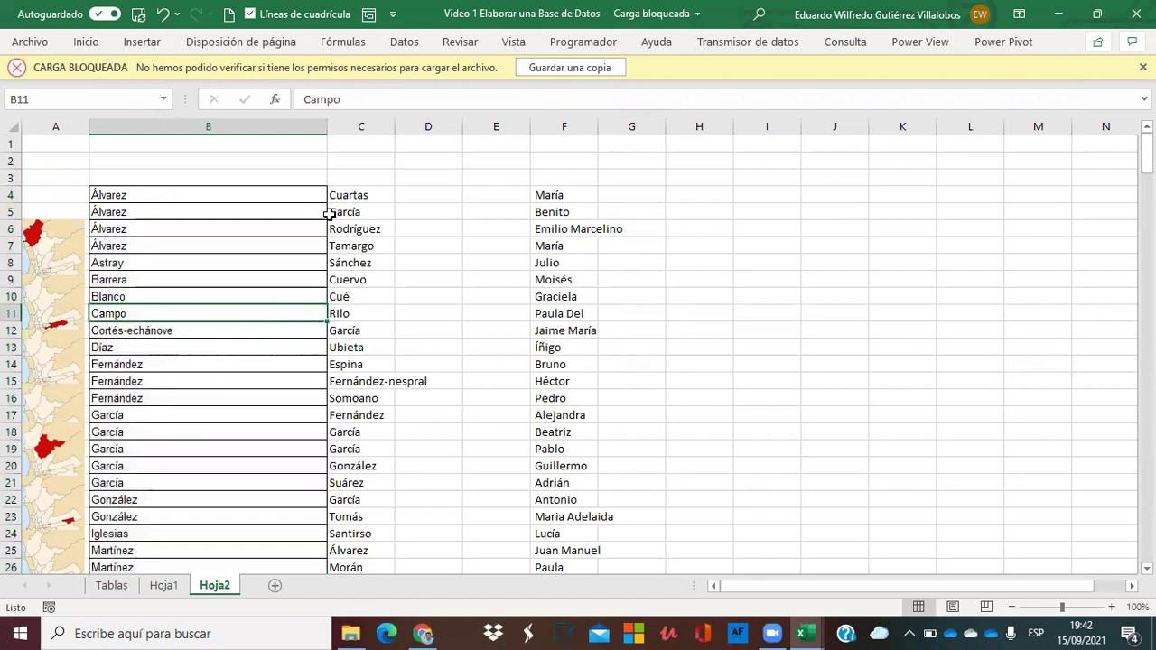
Clear the three Álvarez cells in B4:B6.
left_click(552, 262)
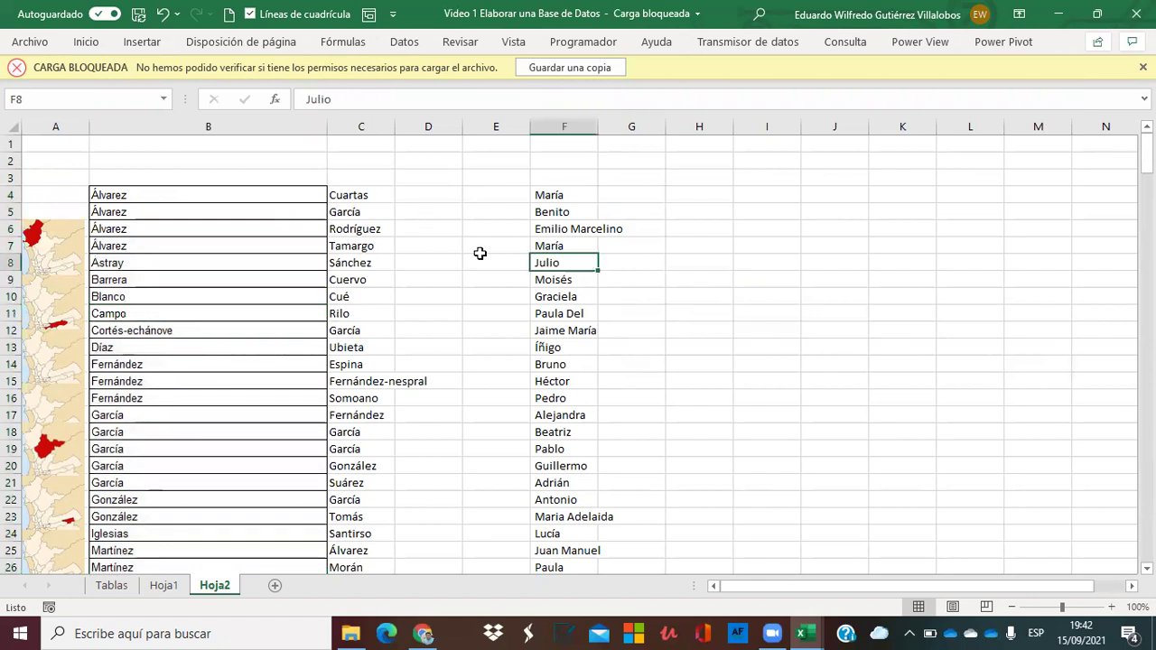
left_click(363, 246)
left_click(207, 205)
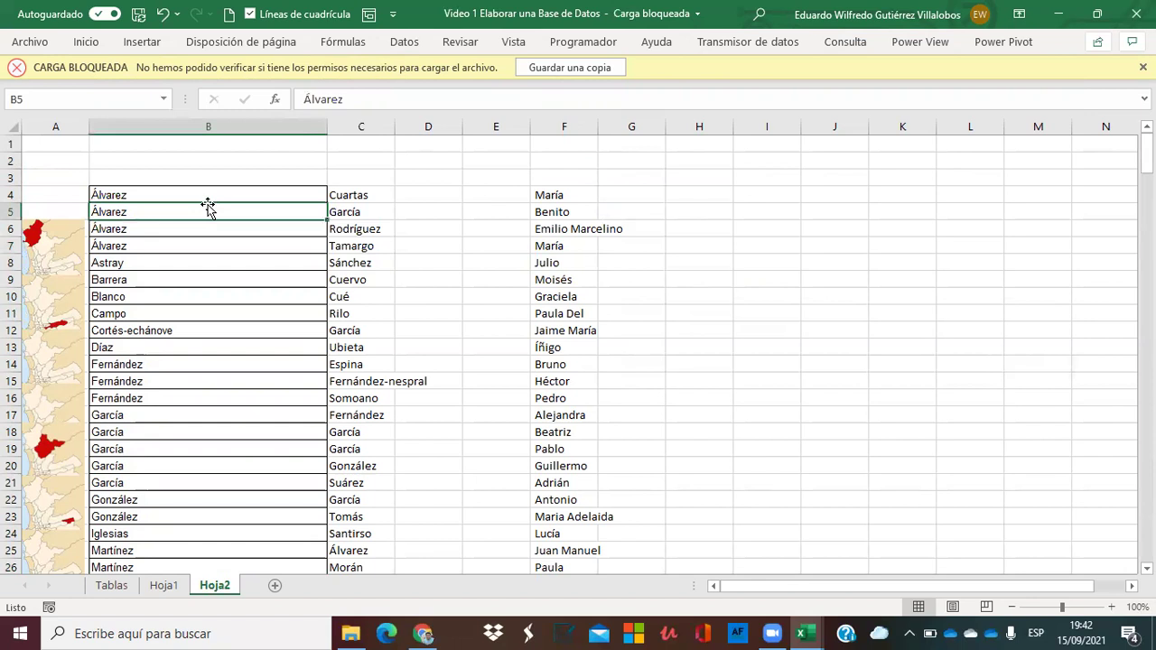
left_click(160, 189)
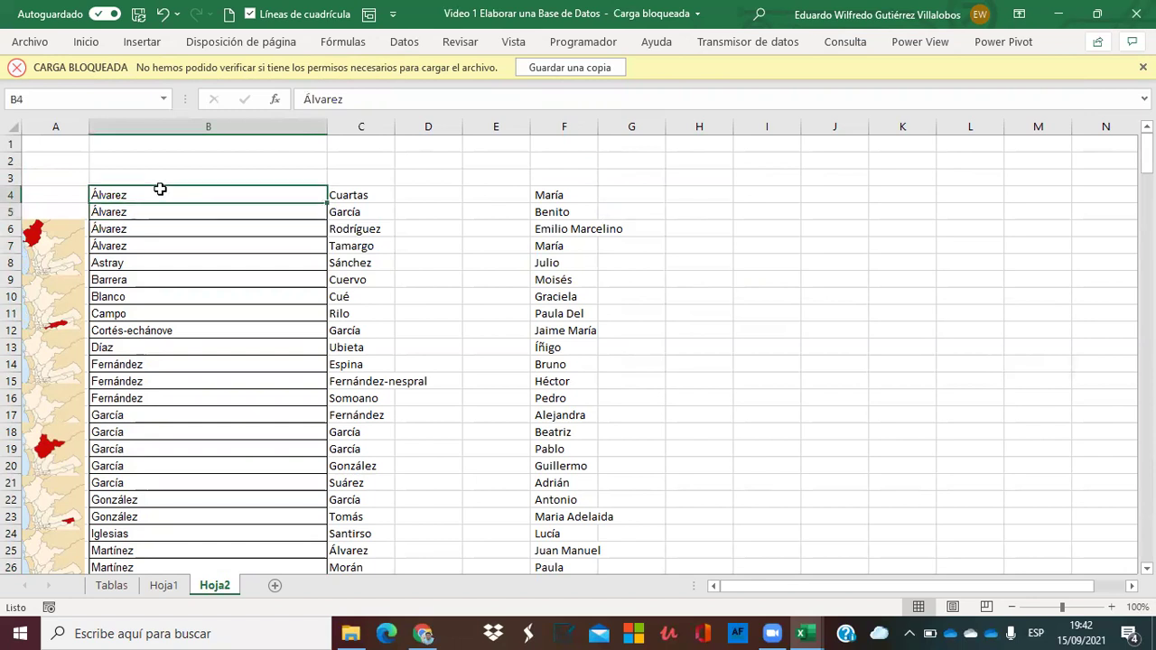
key("shift+Down")
key("shift+Down")
key("shift+Down")
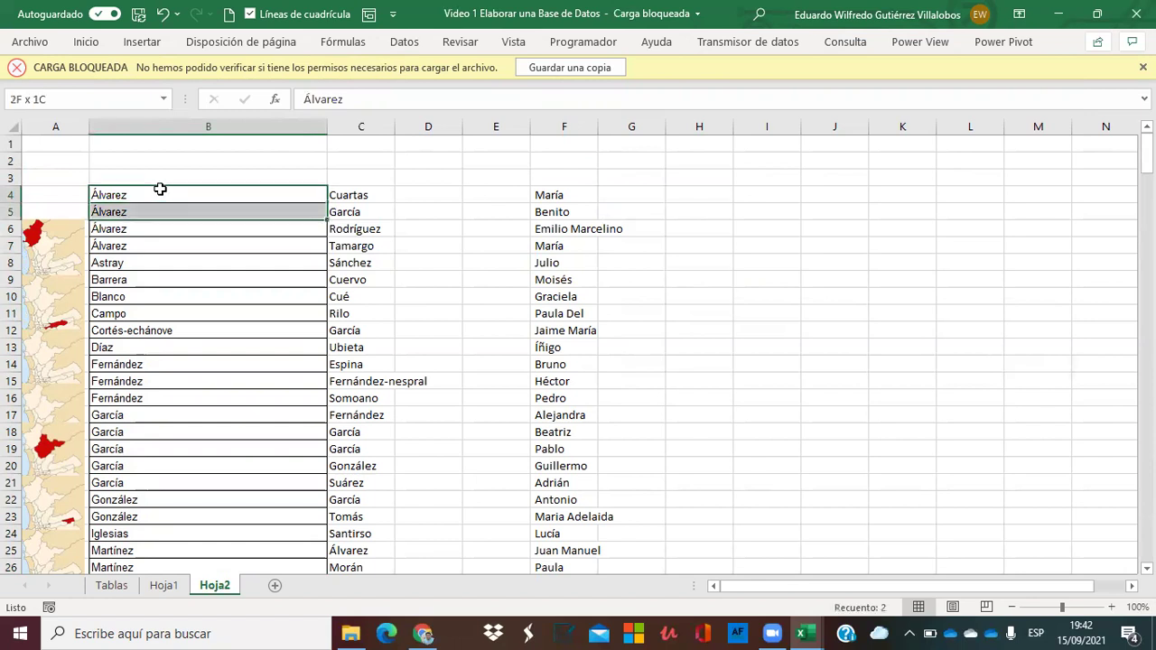
key("shift+Up")
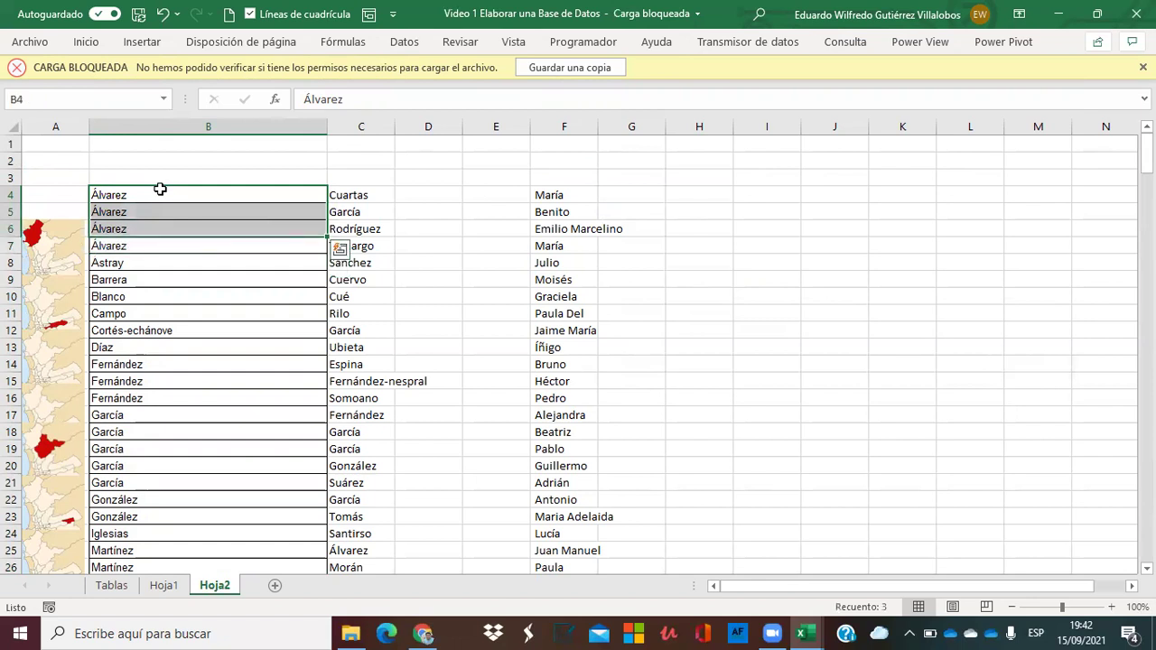
key("Delete")
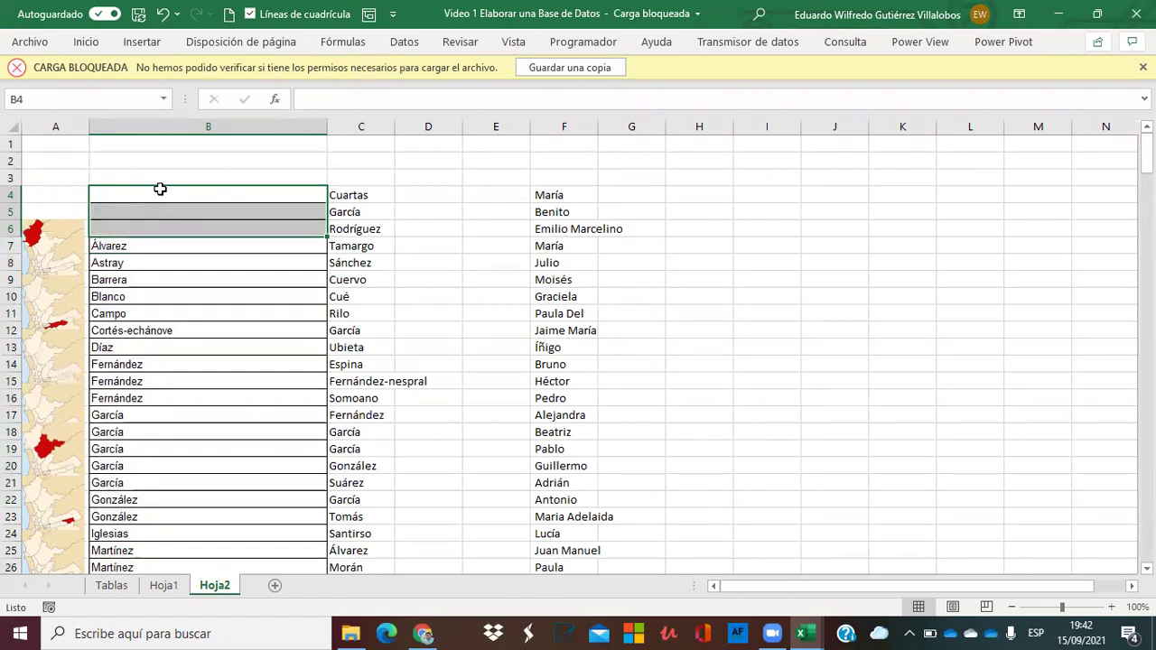
Move the first surnames from B7 down into column C starting at C45.
key("Down")
key("Down")
key("Down")
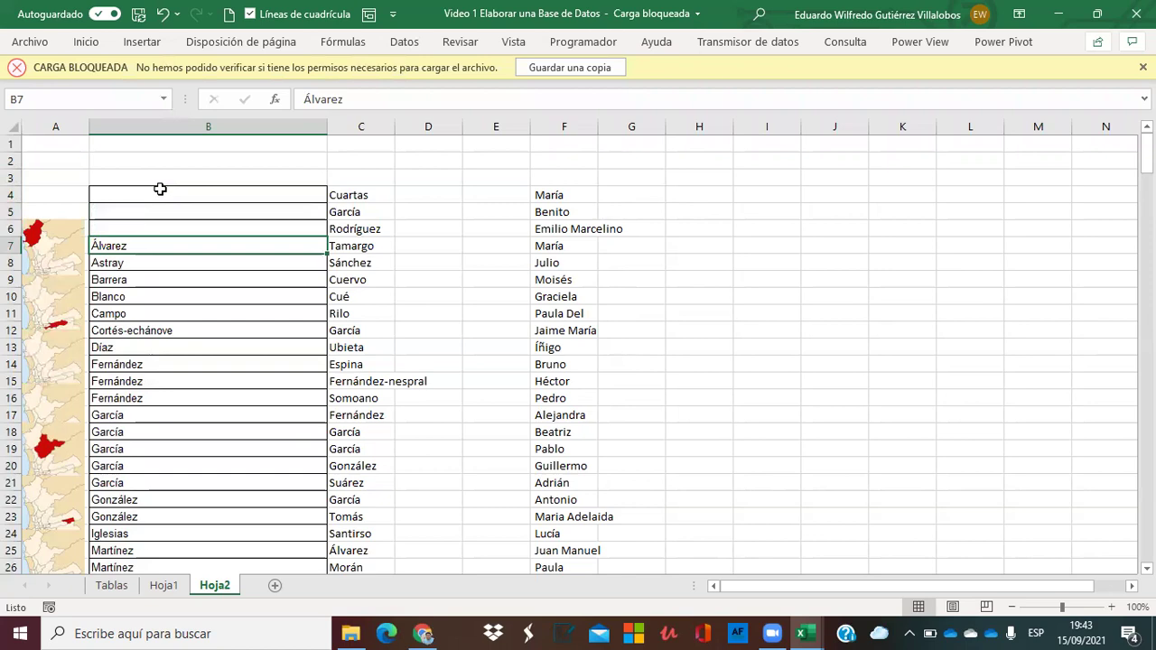
key("ctrl+shift+Down")
key("ctrl+c")
scroll(160, 189, "up", 9)
key("Right")
key("Down")
key("Down")
key("Down")
key("Down")
key("Down")
key("Down")
key("Down")
key("Down")
key("Down")
key("Down")
key("Down")
key("Down")
key("Down")
key("Down")
key("Down")
key("Down")
key("Down")
key("Down")
key("Down")
key("Down")
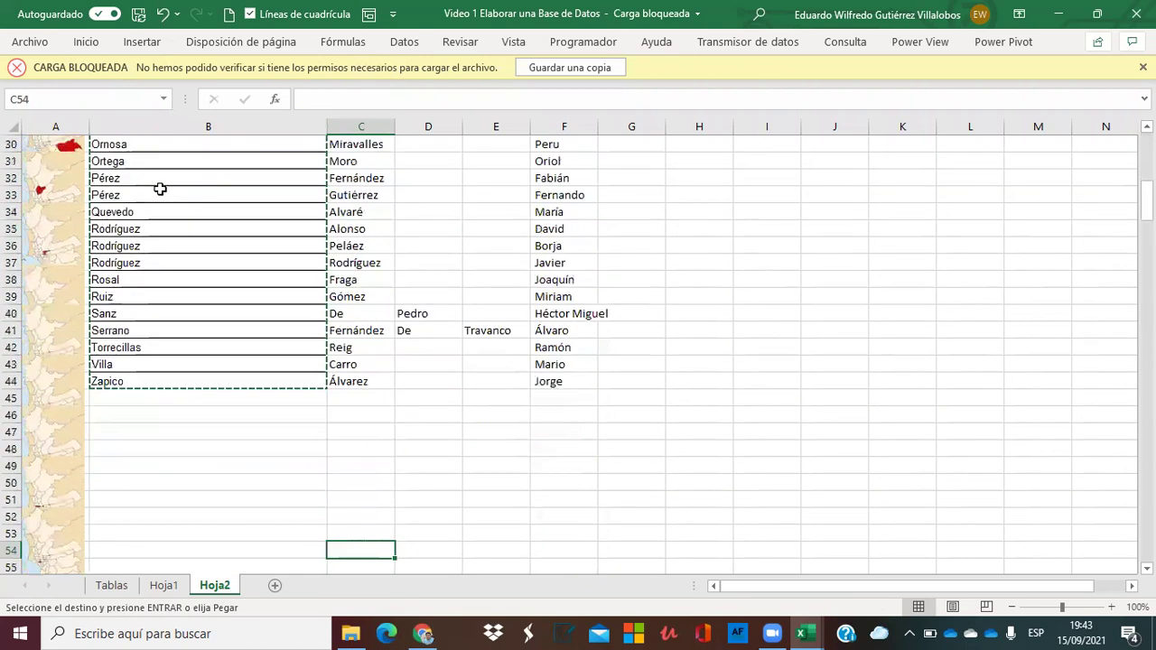
key("Up")
key("Up")
key("Up")
key("Up")
key("Up")
key("Up")
key("Up")
key("Up")
key("Up")
key("Return")
Clear the wrongly split entries in C40:E41.
key("Up")
key("Up")
key("Up")
key("Up")
key("Up")
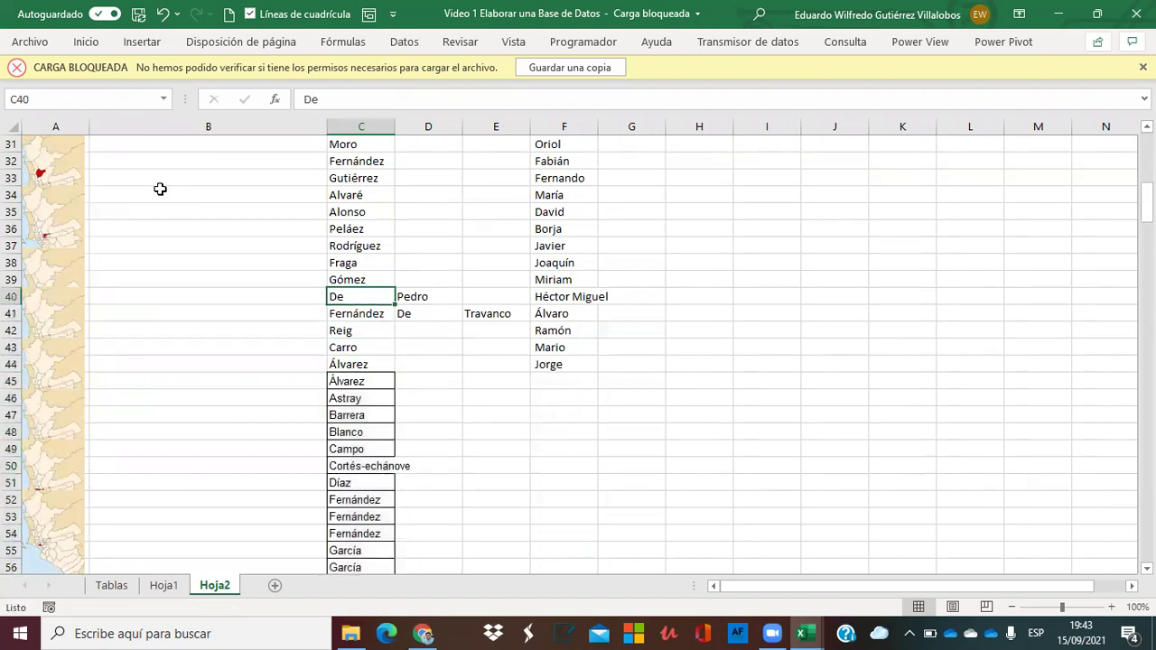
key("shift+Right")
key("shift+Down")
key("shift+Right")
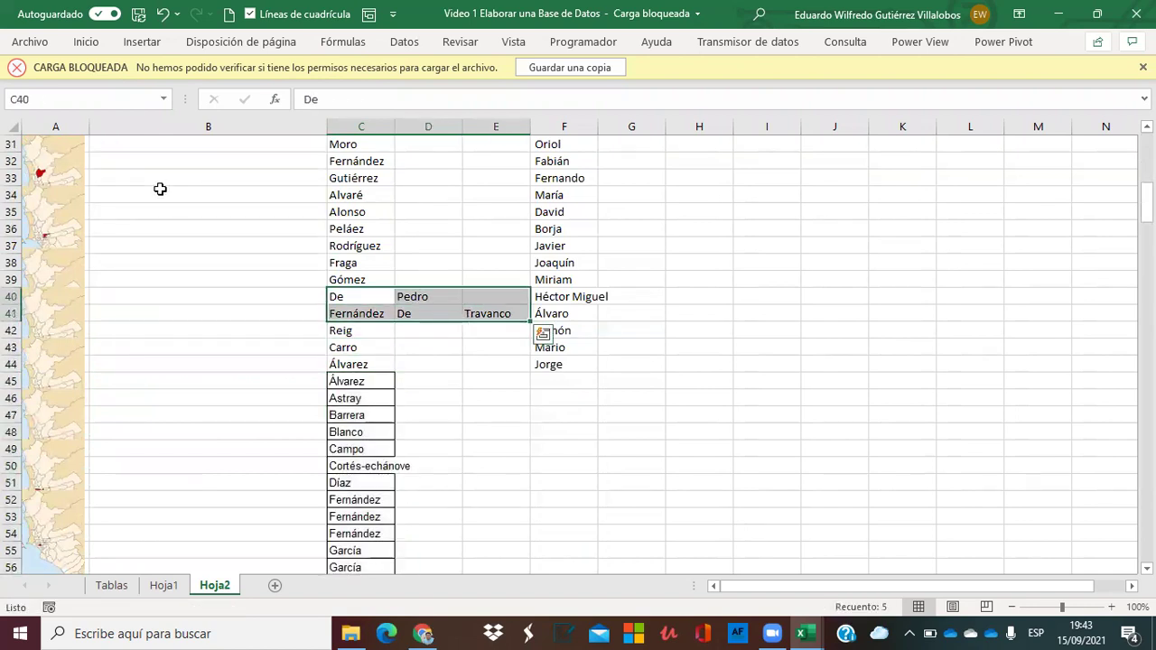
key("Delete")
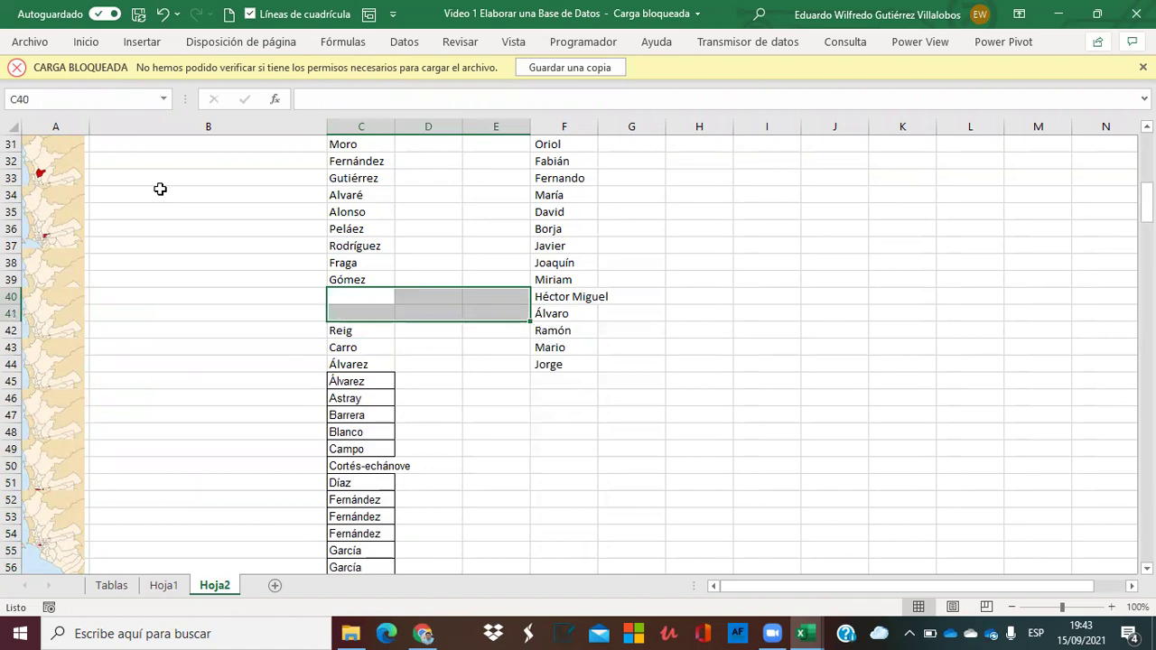
Shift the surname block starting at Reig up to C40 to close the gap.
key("Down")
key("Down")
key("ctrl+shift+Down")
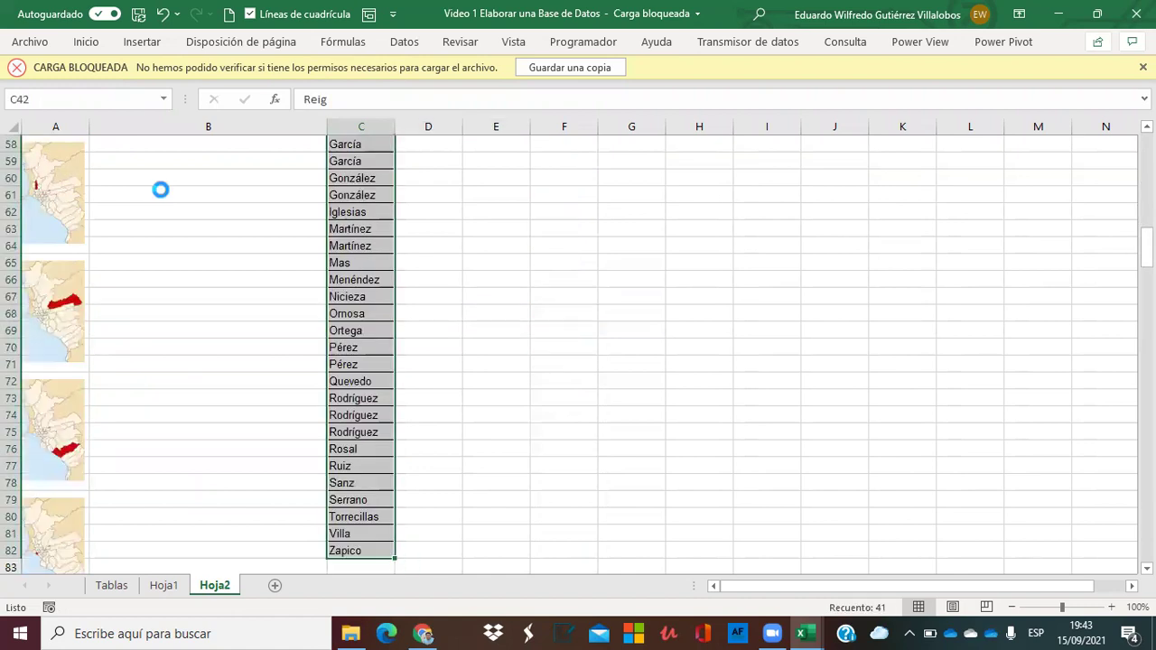
key("ctrl+x")
key("Up")
key("Up")
key("ctrl+v")
key("Right")
key("Right")
key("Right")
key("Down")
key("Down")
key("Down")
key("Down")
key("shift+Up")
key("shift+Up")
key("shift+Up")
key("shift+Up")
key("shift+Up")
key("shift+Up")
key("shift+Up")
key("shift+Up")
key("shift+Up")
key("shift+Up")
key("shift+Up")
key("shift+Up")
key("shift+Up")
key("shift+Up")
key("shift+Up")
key("shift+Up")
key("shift+Up")
key("shift+Up")
key("shift+Up")
key("shift+Up")
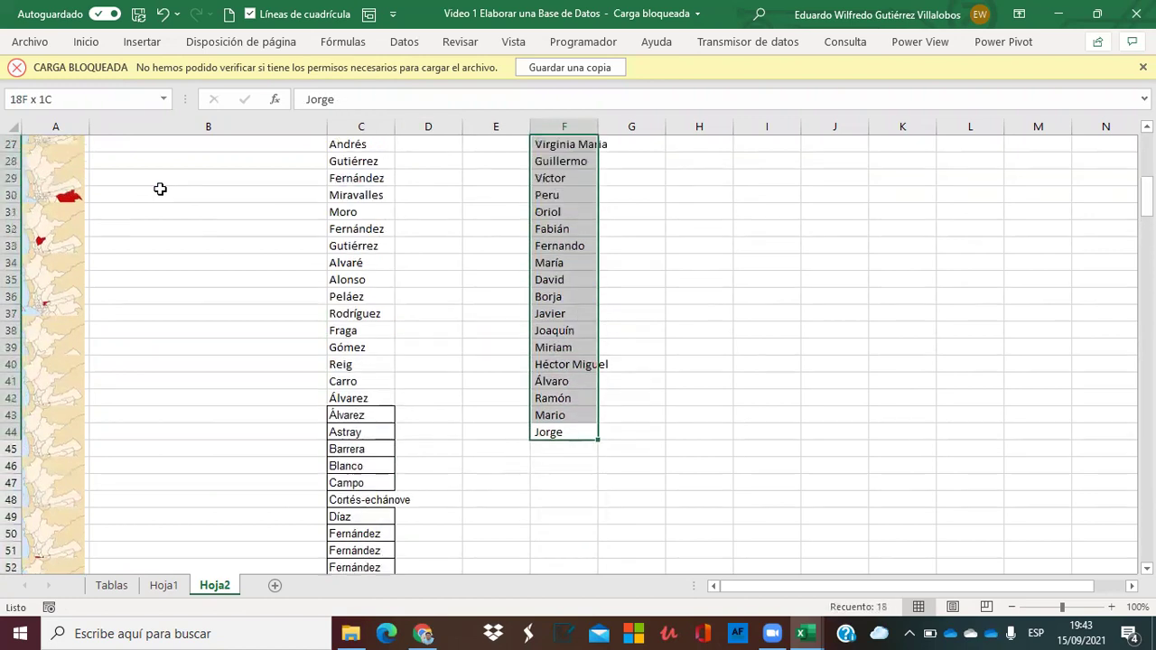
key("shift+Up")
key("shift+Up")
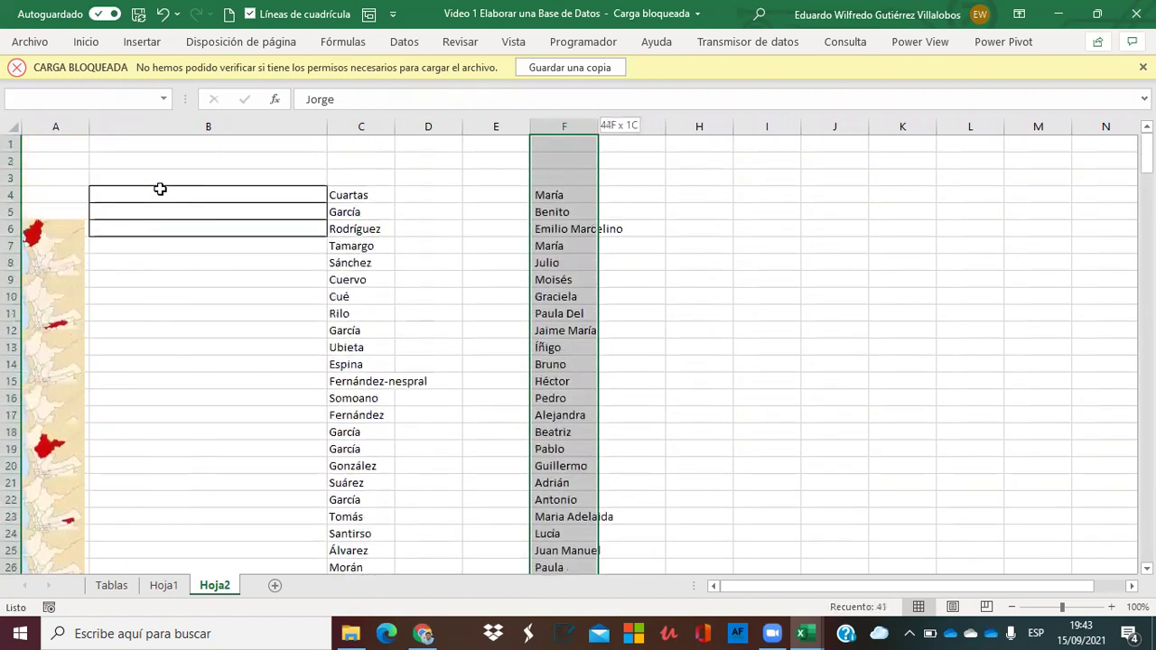
key("ctrl+z")
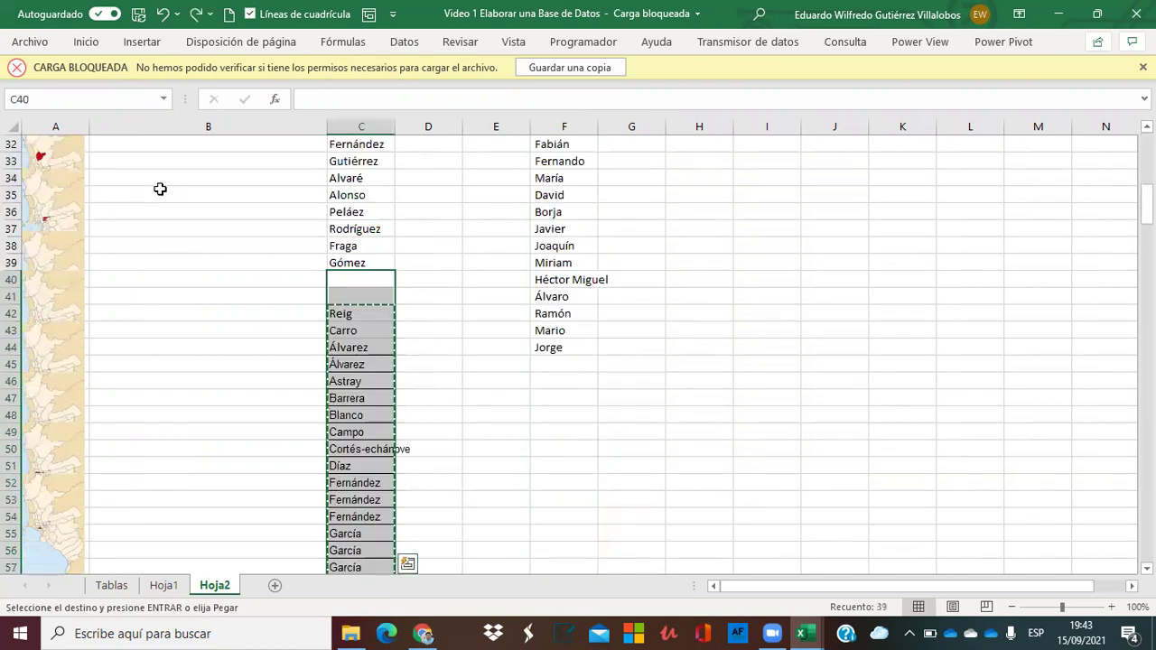
left_click(199, 15)
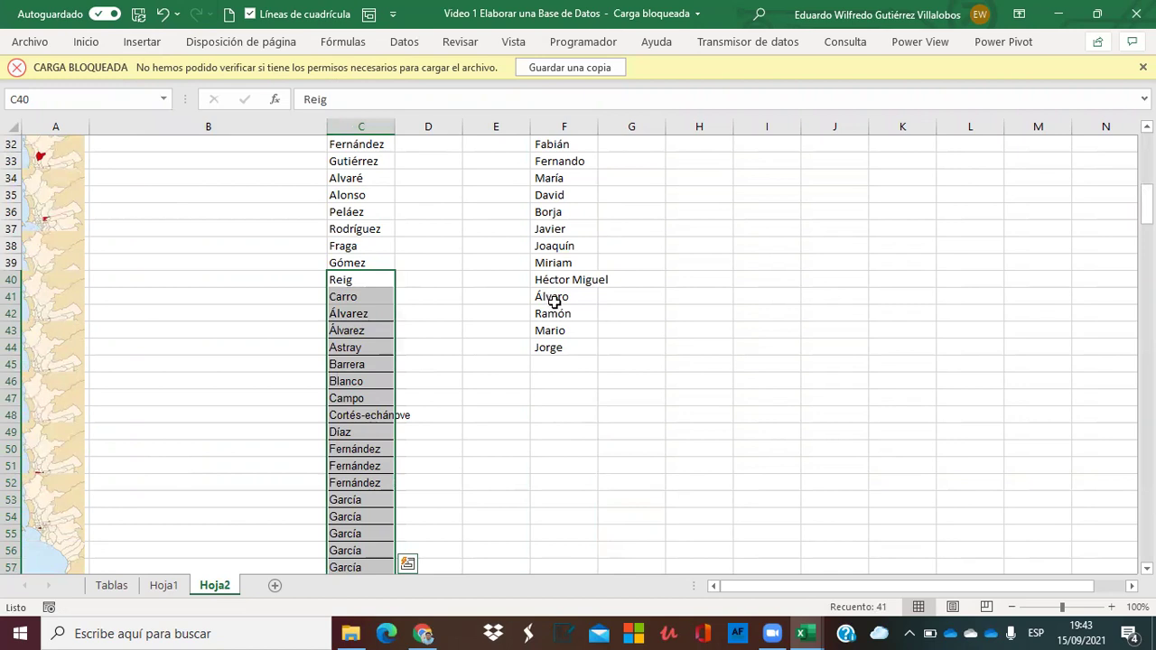
Move the first names from F4:F44 into column C directly below Zapico.
left_click(553, 348)
key("ctrl+shift+Up")
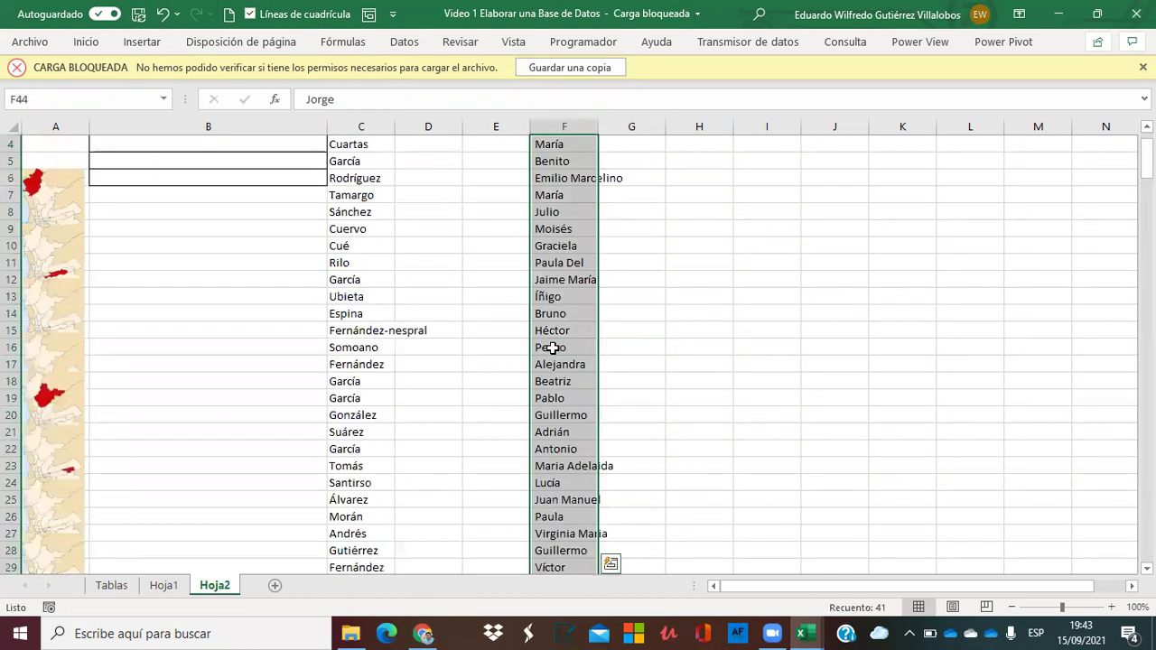
key("ctrl+c")
key("Up")
key("Up")
key("Down")
key("Left")
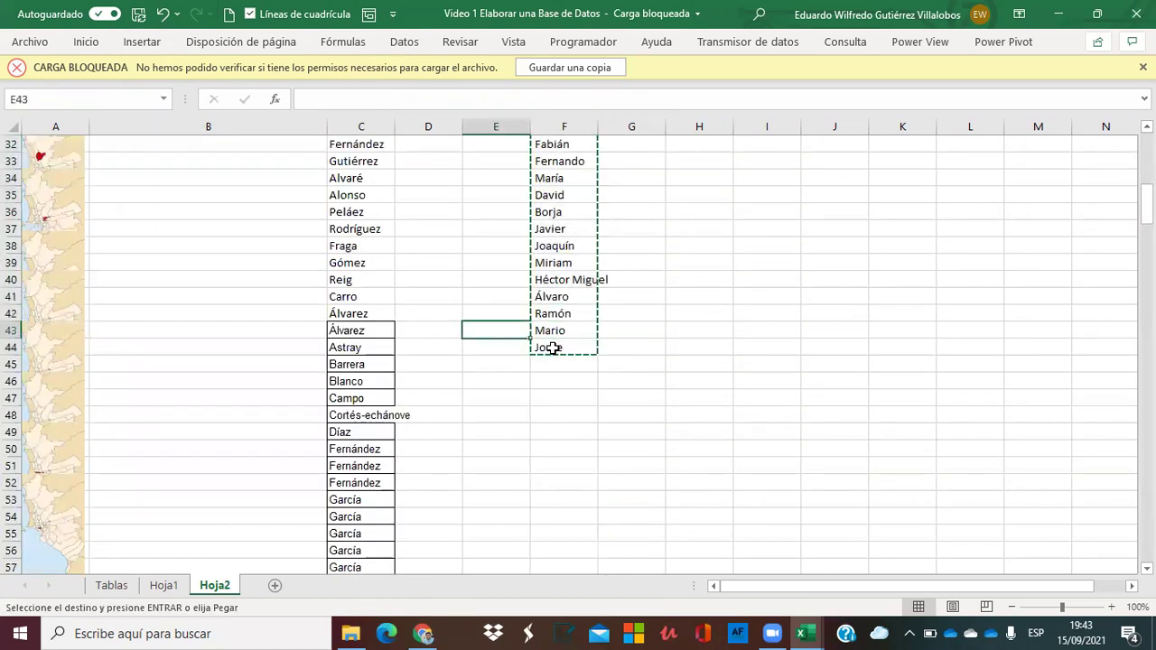
key("Left")
key("Left")
key("Page_Down")
key("Page_Down")
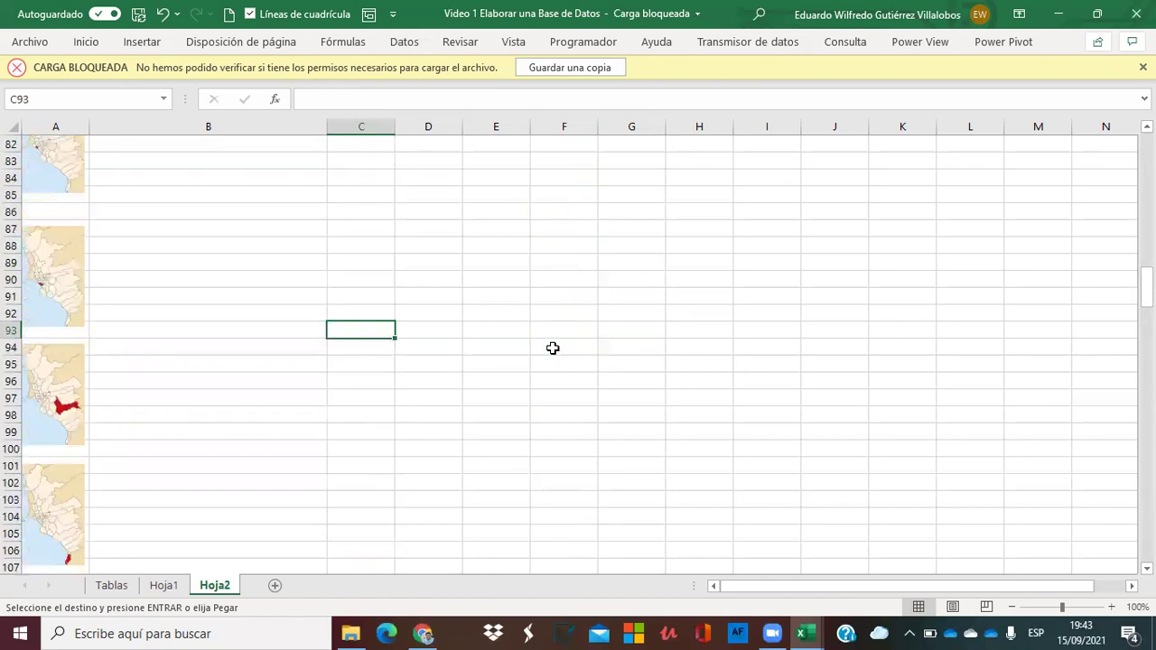
key("Page_Up")
left_click(342, 550)
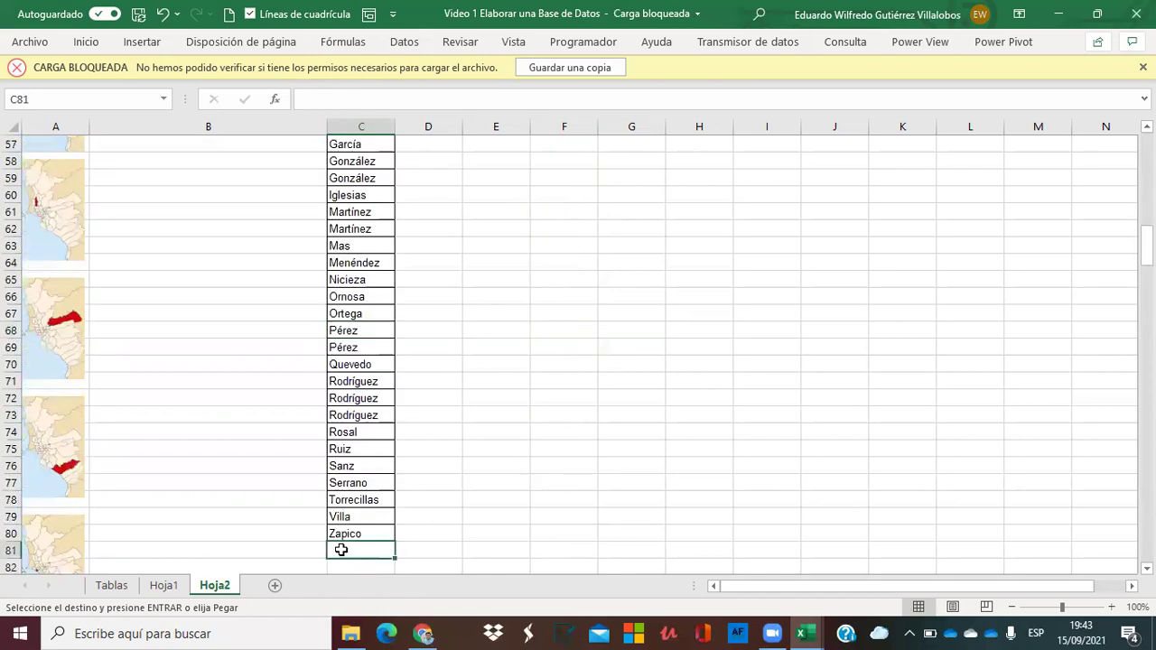
key("ctrl+v")
Check the pasted names and select the whole combined list C4:C121.
key("Return")
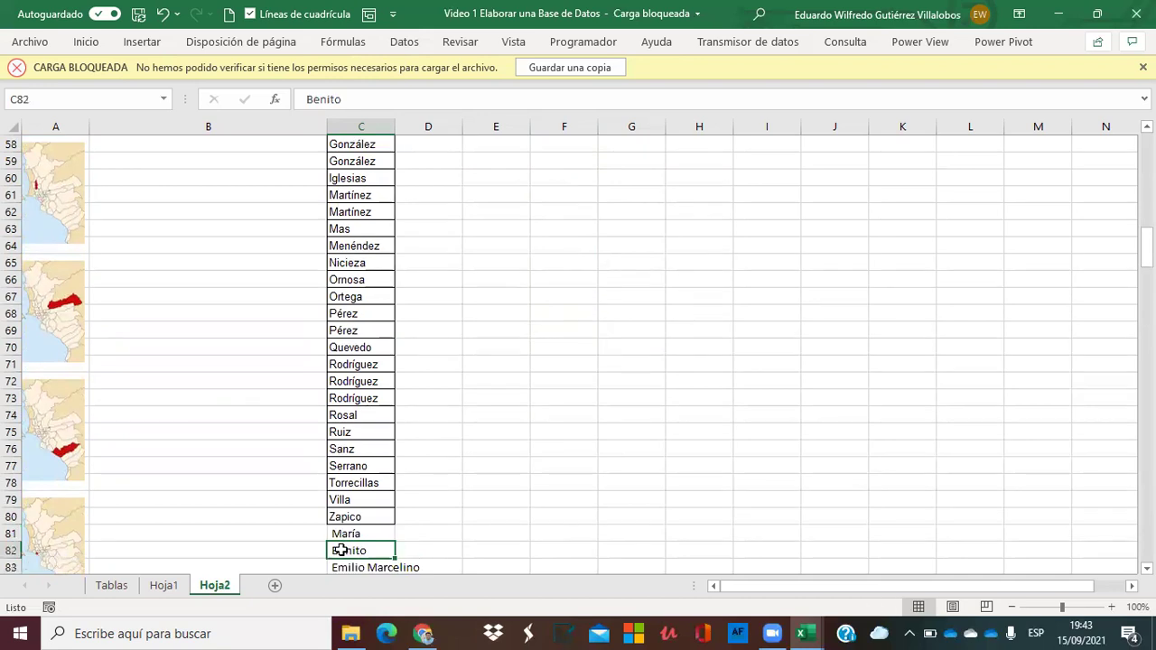
key("Return")
scroll(341, 550, "down", 12)
key("Down")
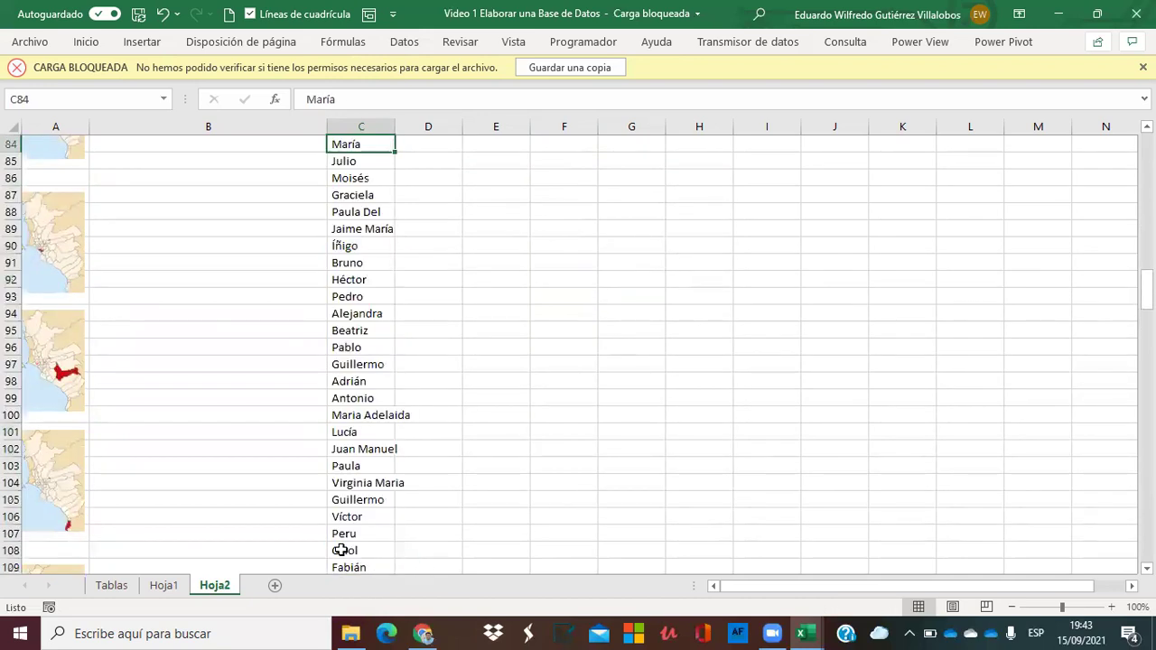
key("ctrl+shift+Down")
left_click(342, 550)
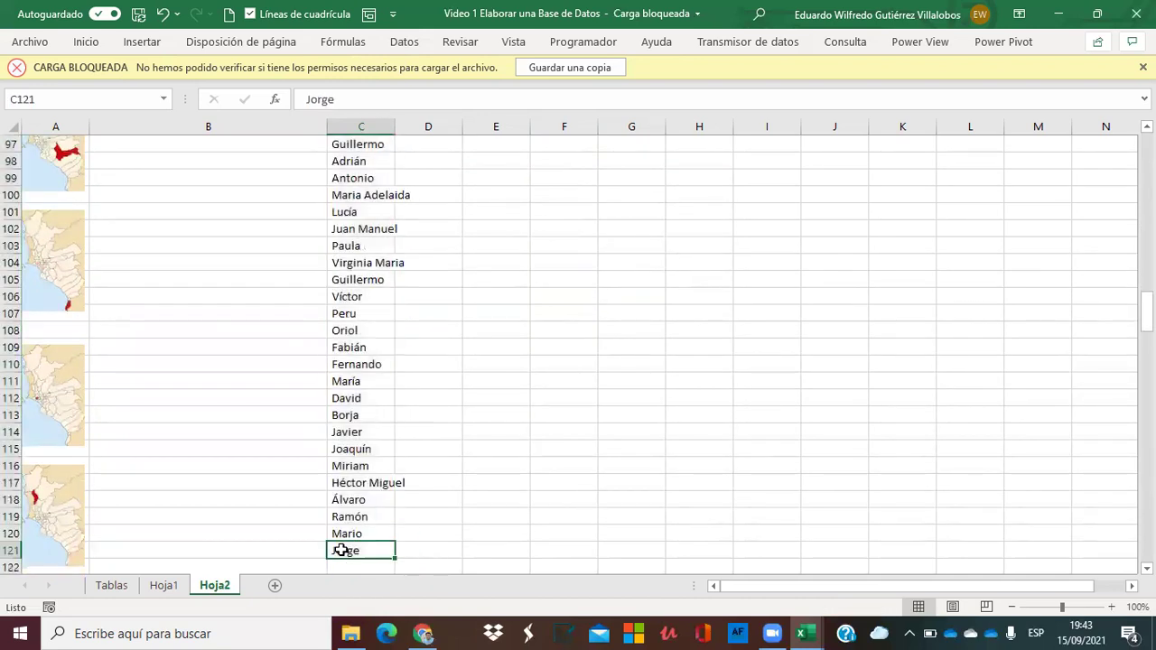
key("ctrl+shift+Up")
left_click(408, 563)
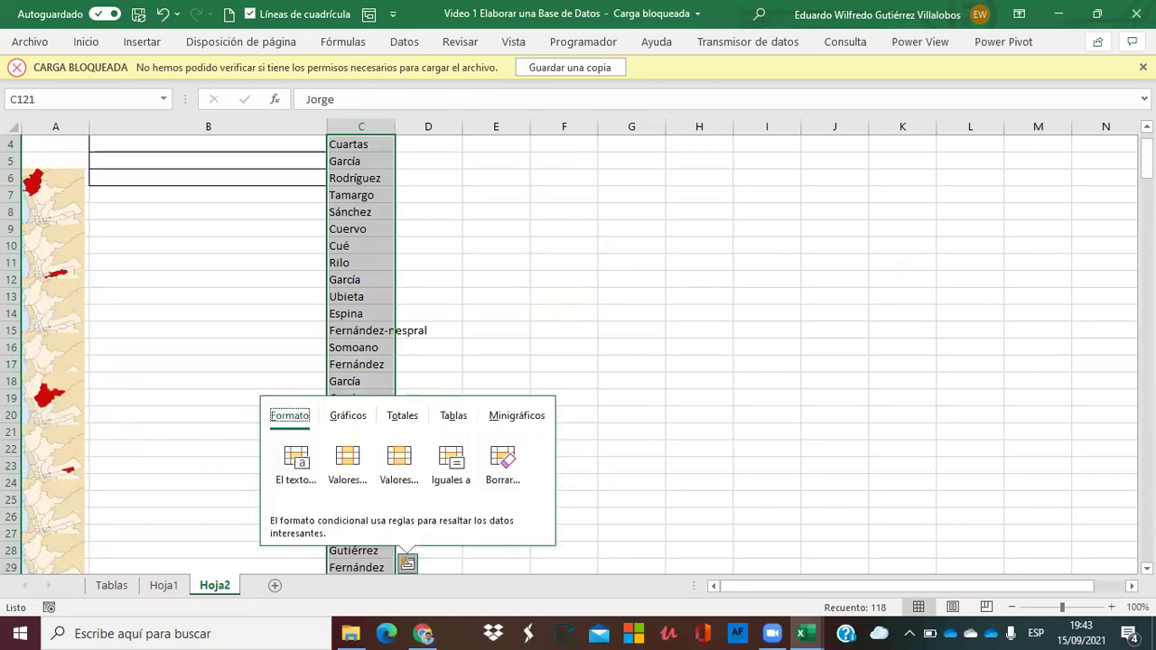
Run Quitar duplicados on Columna C, removing 28 duplicates and leaving 90 names.
left_click(405, 41)
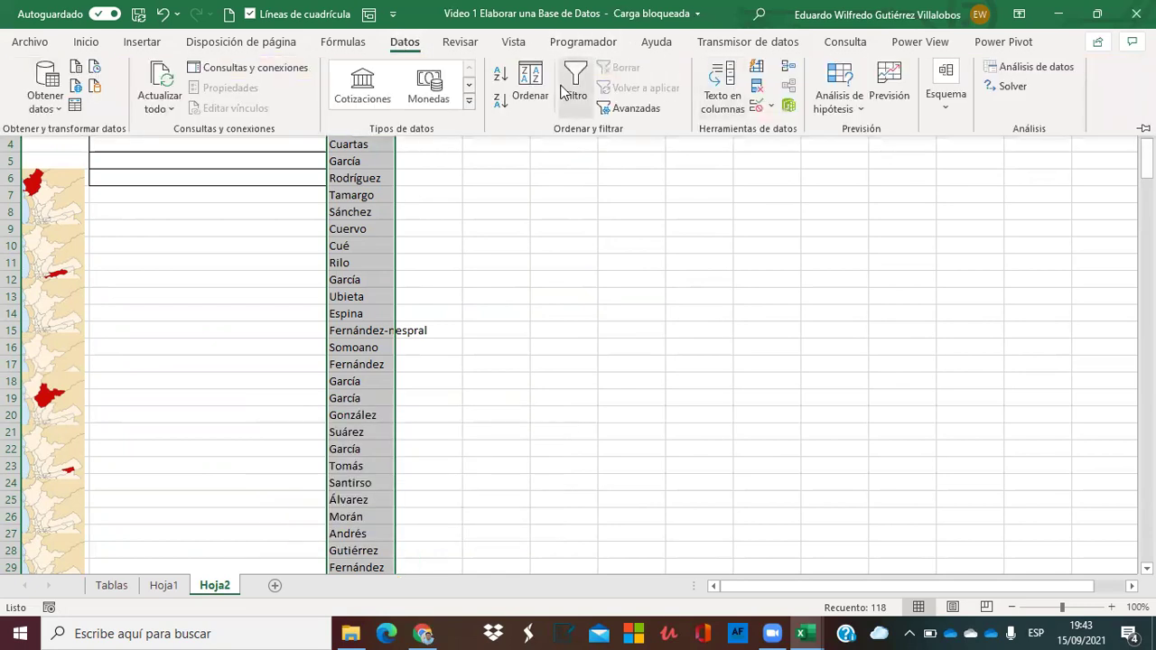
left_click(755, 85)
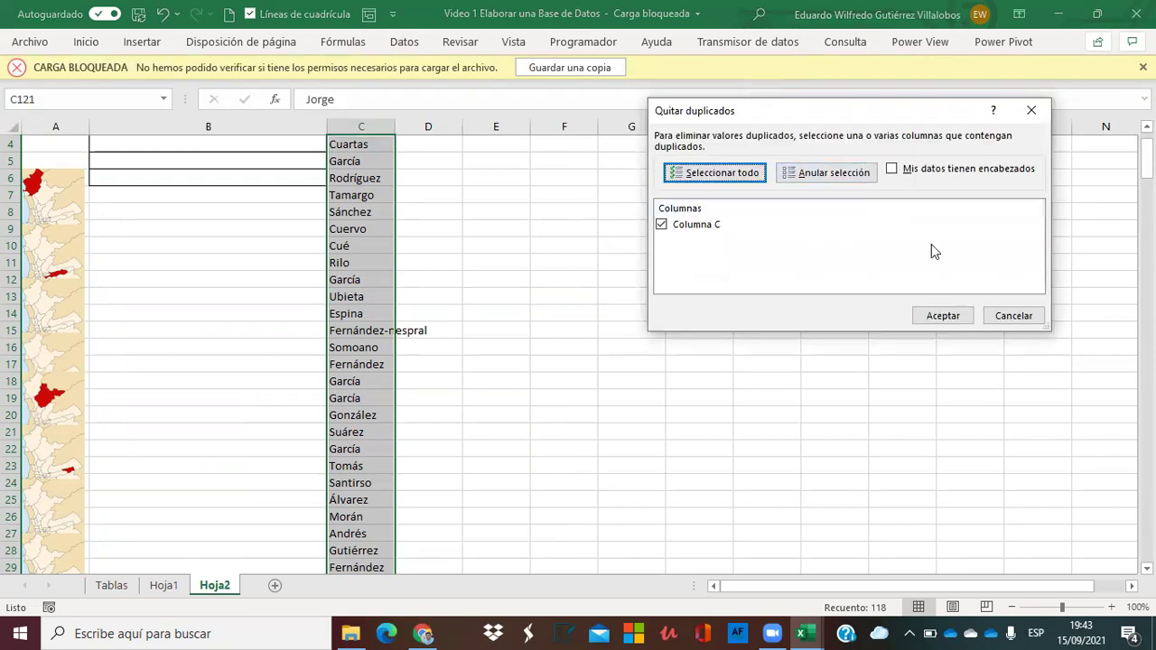
left_click(942, 316)
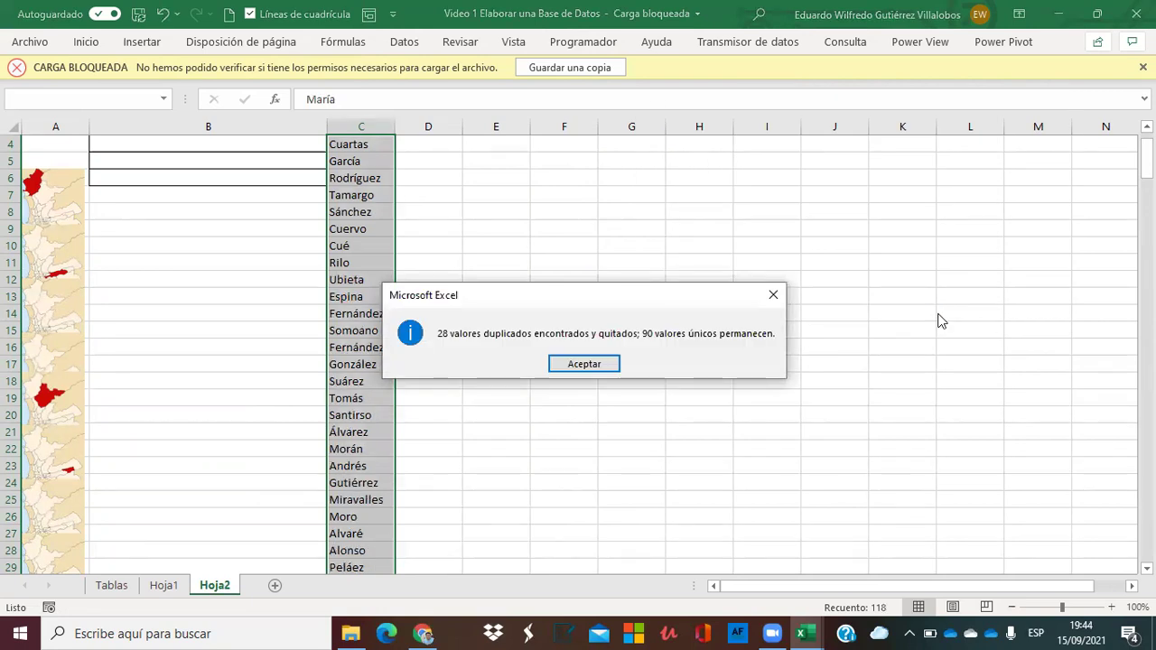
left_click(585, 364)
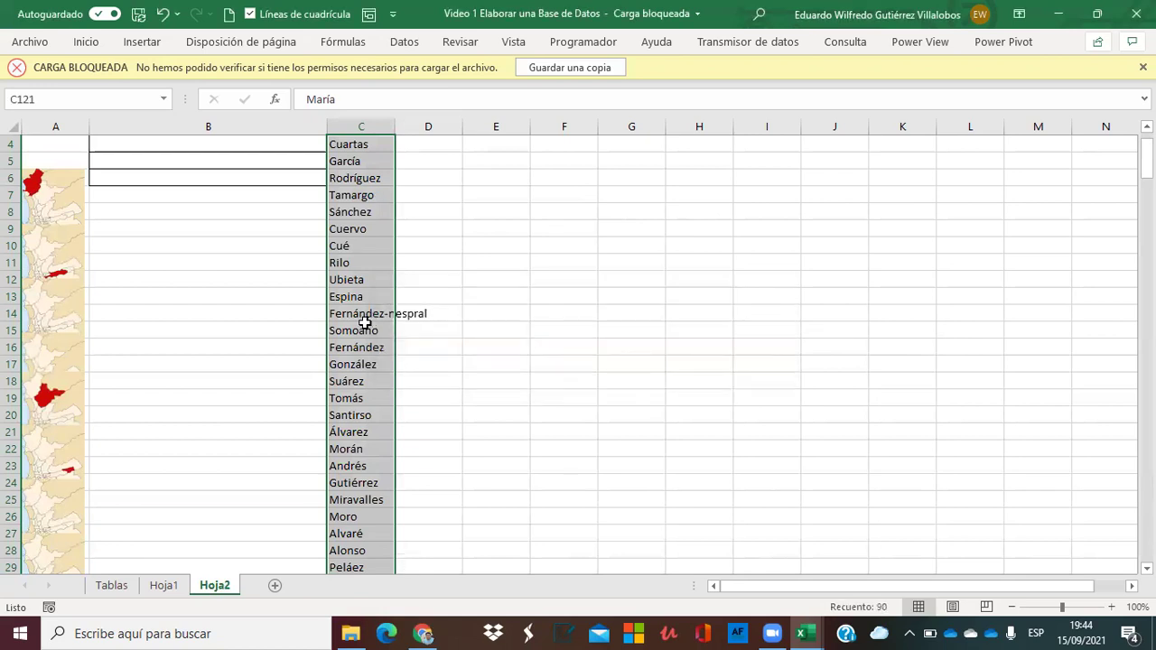
Select the 90 names in C4:C93 and apply Ordenar de A a Z.
left_click(485, 209)
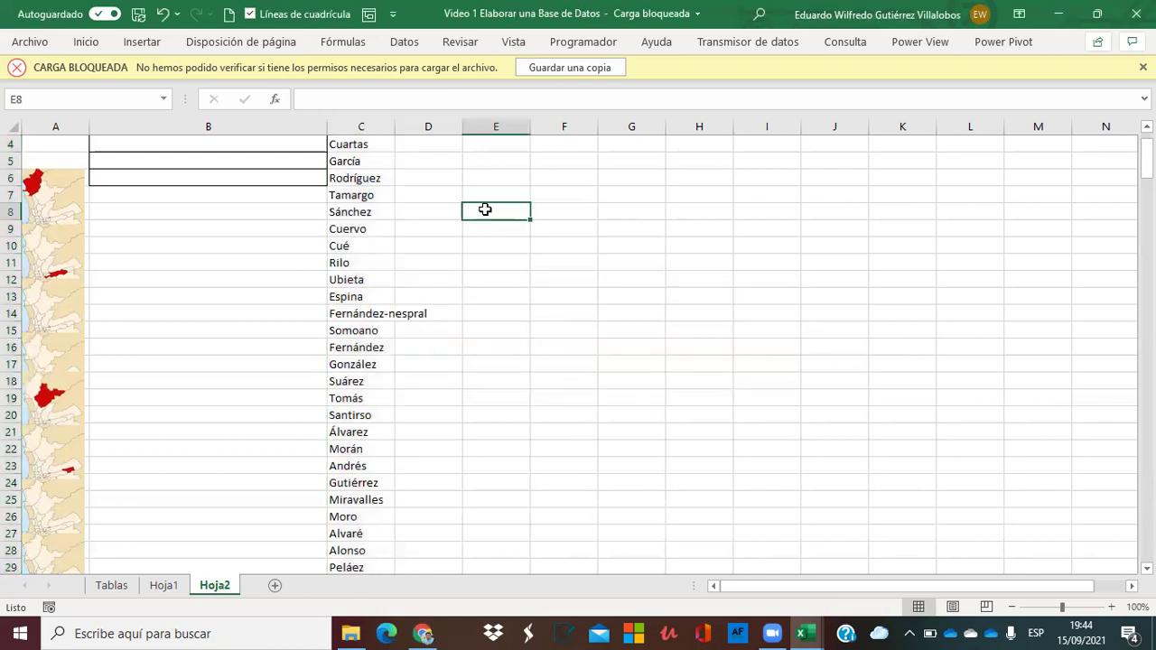
key("Left")
scroll(485, 209, "up", 1)
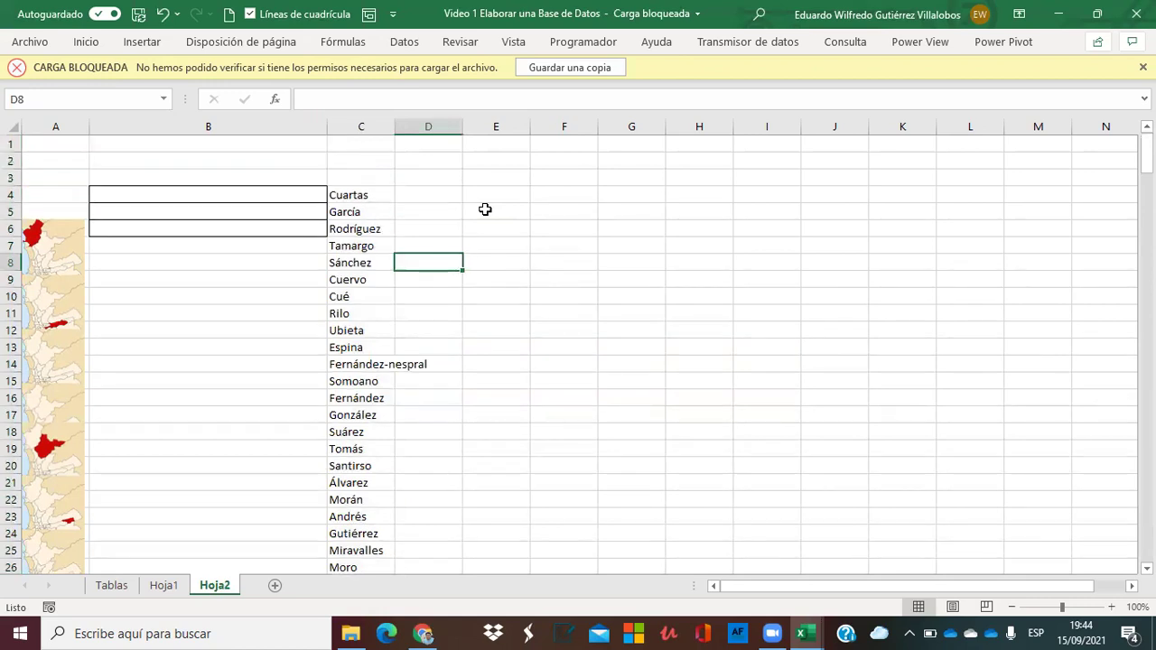
key("Left")
key("Up")
key("Down")
key("Up")
key("Up")
key("Up")
key("Up")
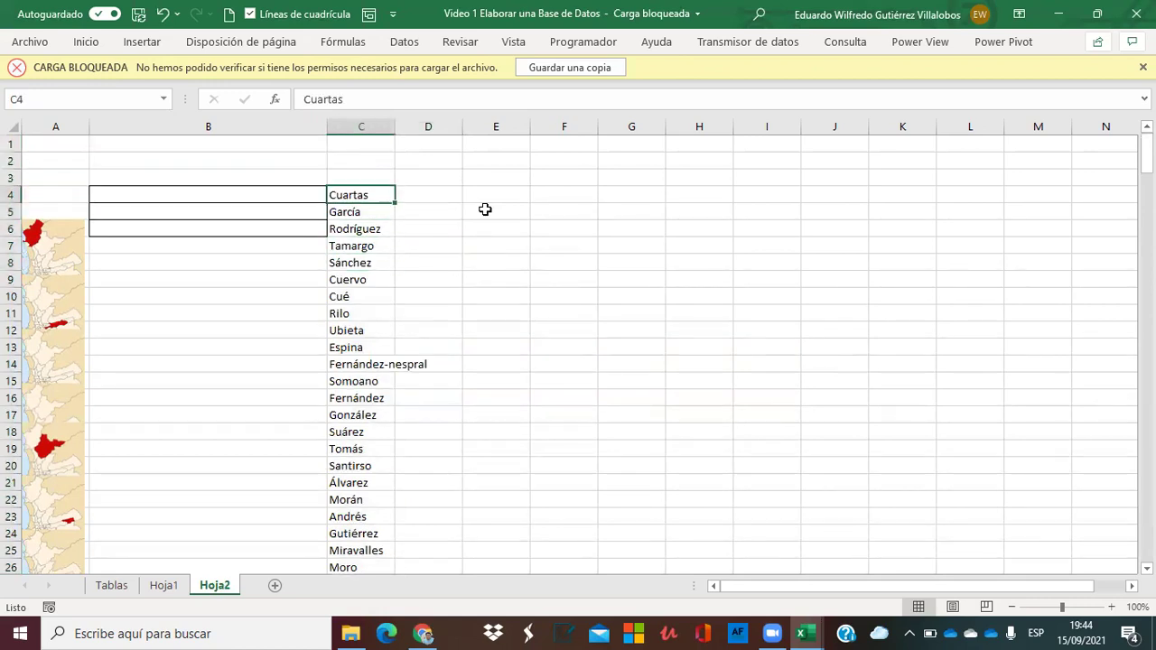
key("ctrl+shift+Down")
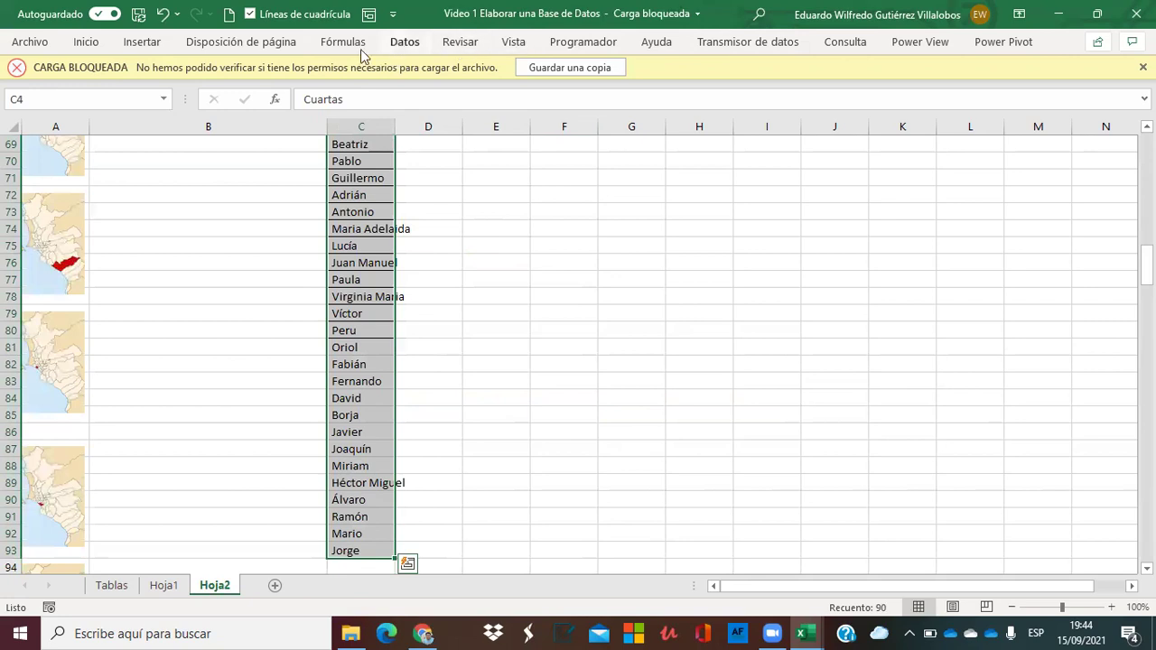
left_click(405, 43)
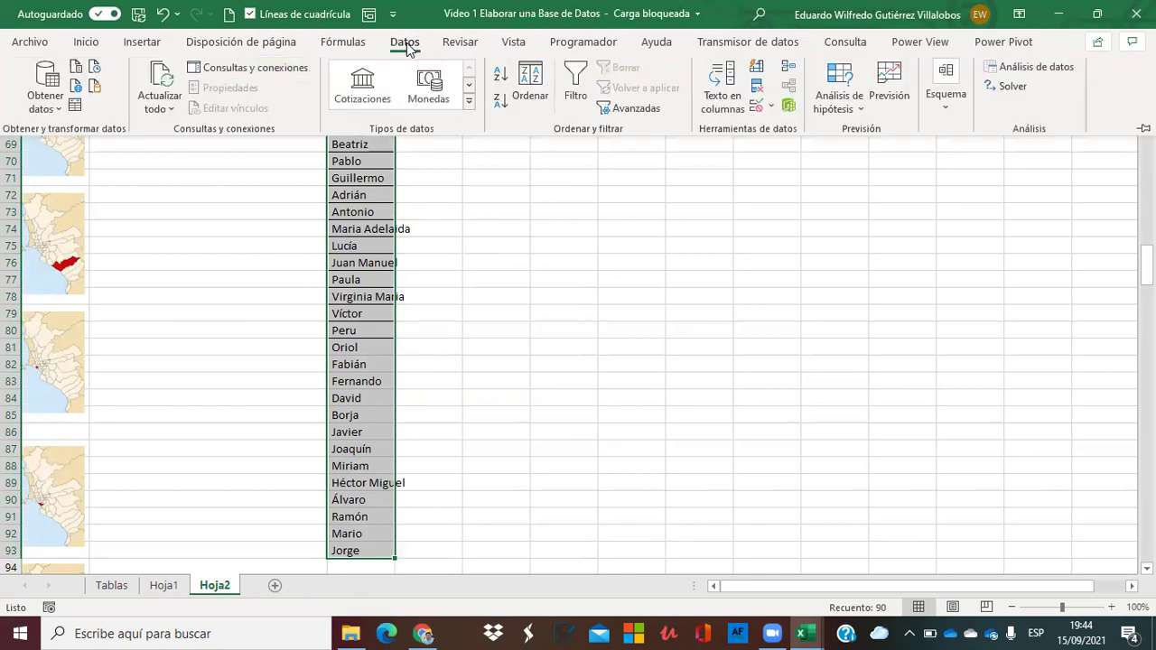
left_click(500, 75)
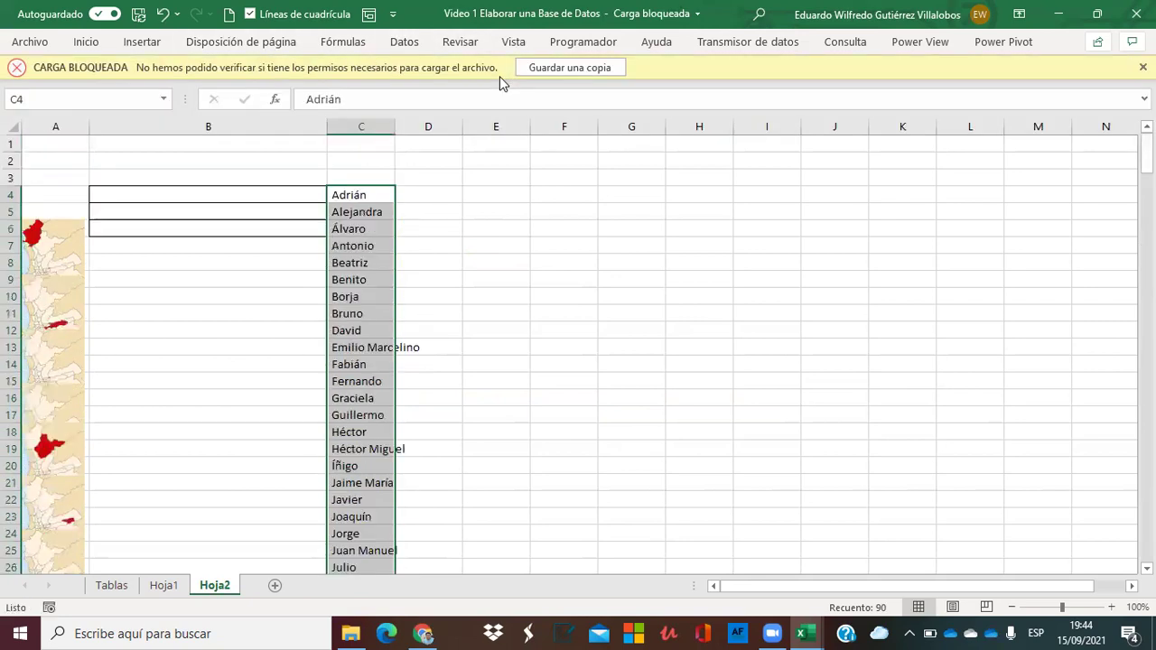
left_click(417, 192)
left_click(416, 237)
Delete the misspelled Alvaré entry and move the names below it up to close the gap.
key("Left")
key("Down")
key("Down")
key("Down")
key("Down")
key("Down")
key("Down")
key("Down")
key("Down")
key("Down")
key("Down")
key("Down")
key("Down")
key("Down")
key("Down")
key("Down")
key("Down")
key("Down")
key("Down")
key("Down")
key("Down")
key("Down")
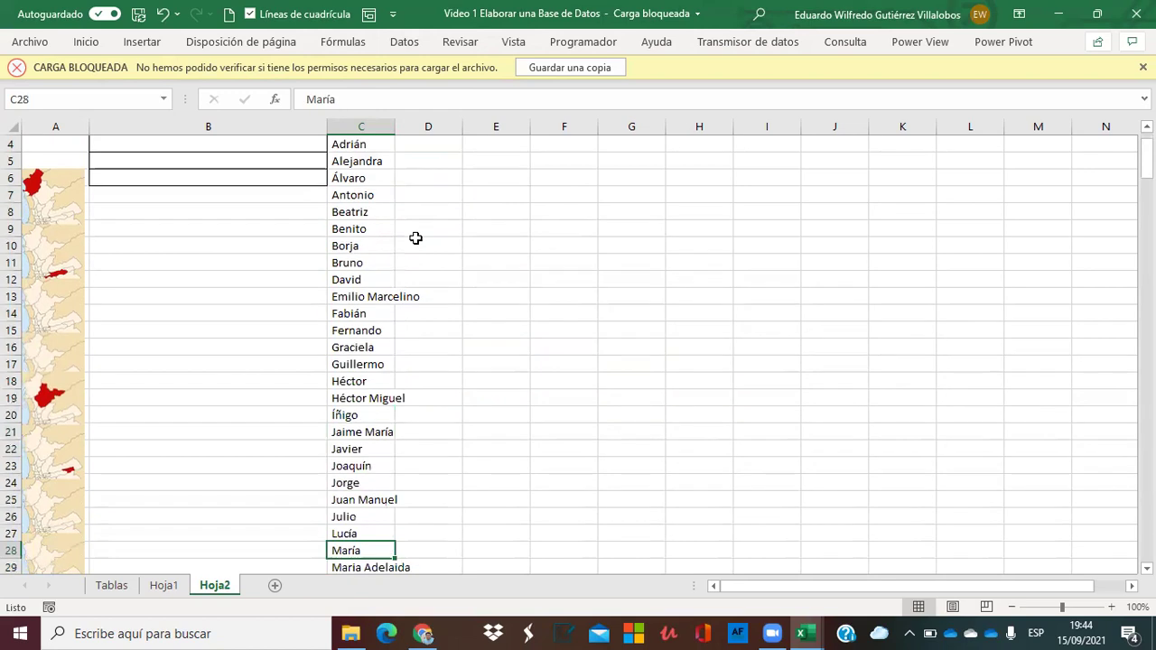
key("Down")
key("Down")
key("Down")
key("Down")
key("Down")
key("Down")
key("Down")
key("Down")
key("Down")
key("Down")
key("Down")
key("Down")
key("Down")
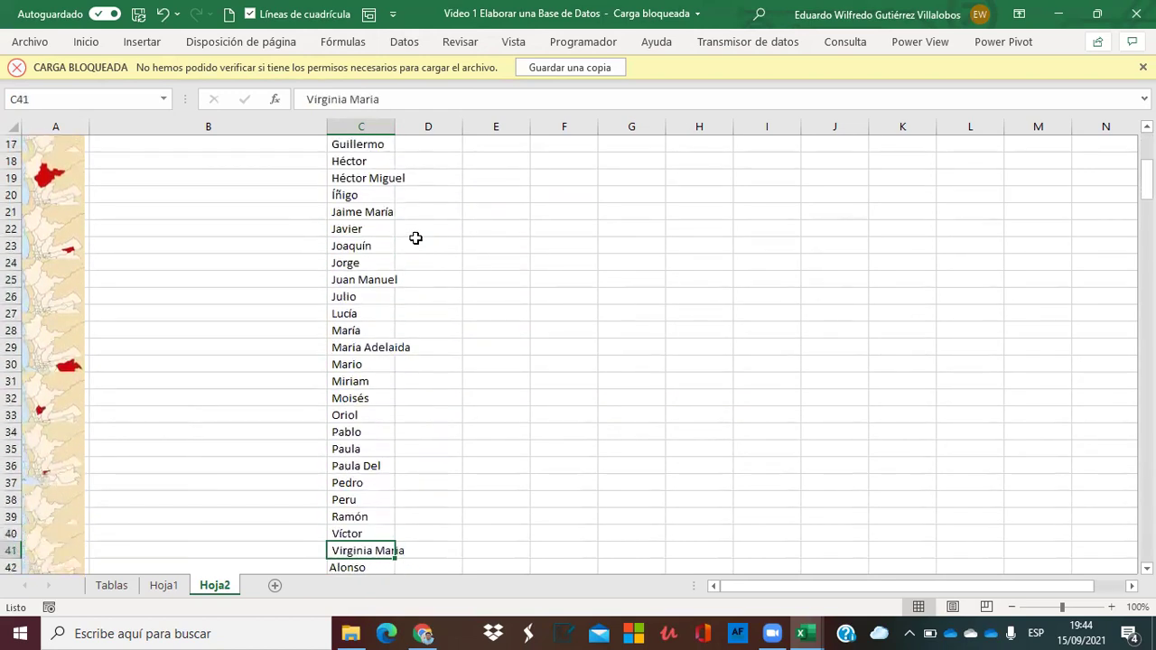
key("Down")
key("Down")
key("Down")
key("Down")
key("Down")
key("Down")
key("Down")
key("Down")
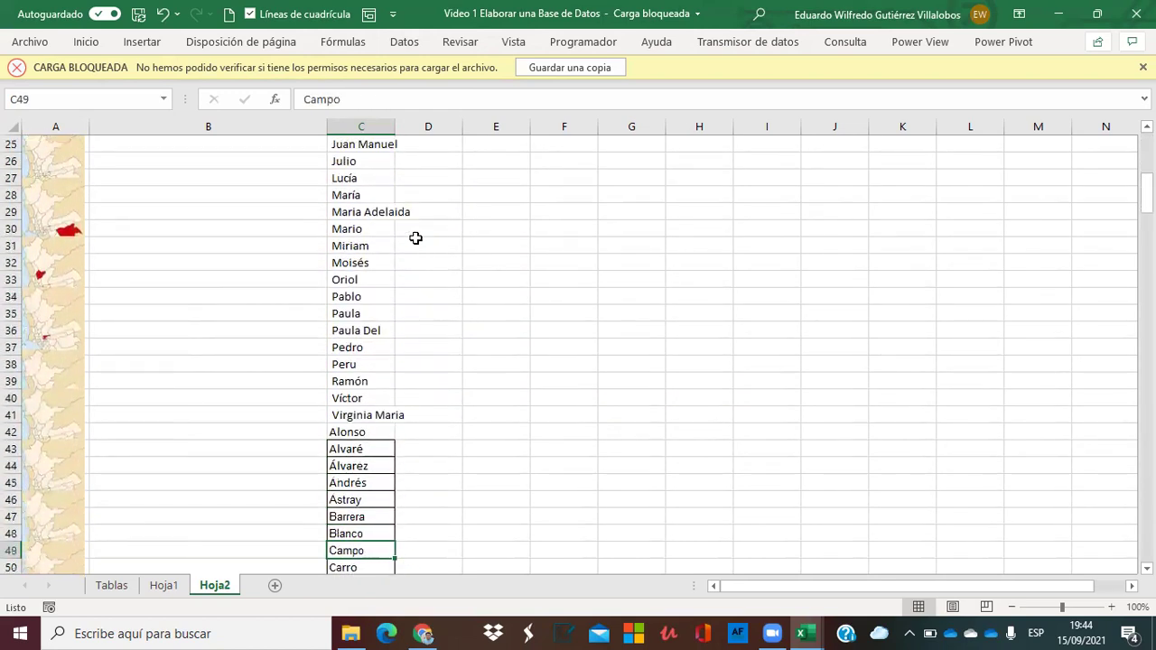
key("Down")
key("Down")
key("Up")
key("Up")
key("Up")
key("Up")
key("Up")
key("Up")
key("Up")
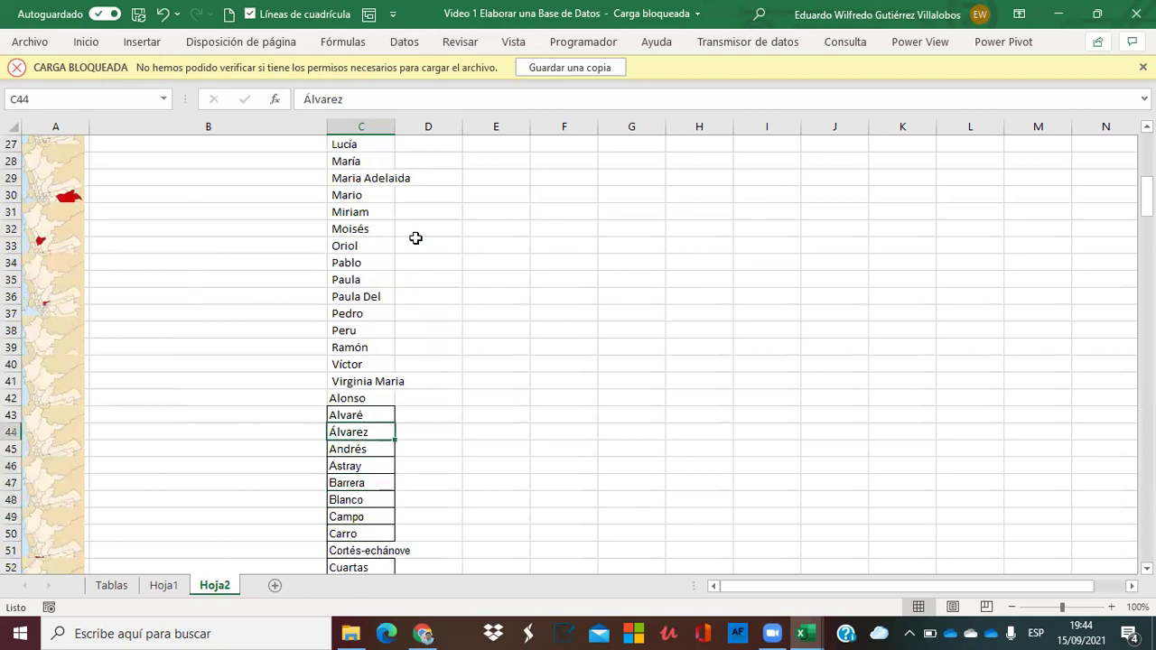
key("Up")
key("Delete")
key("Down")
key("ctrl+shift+Down")
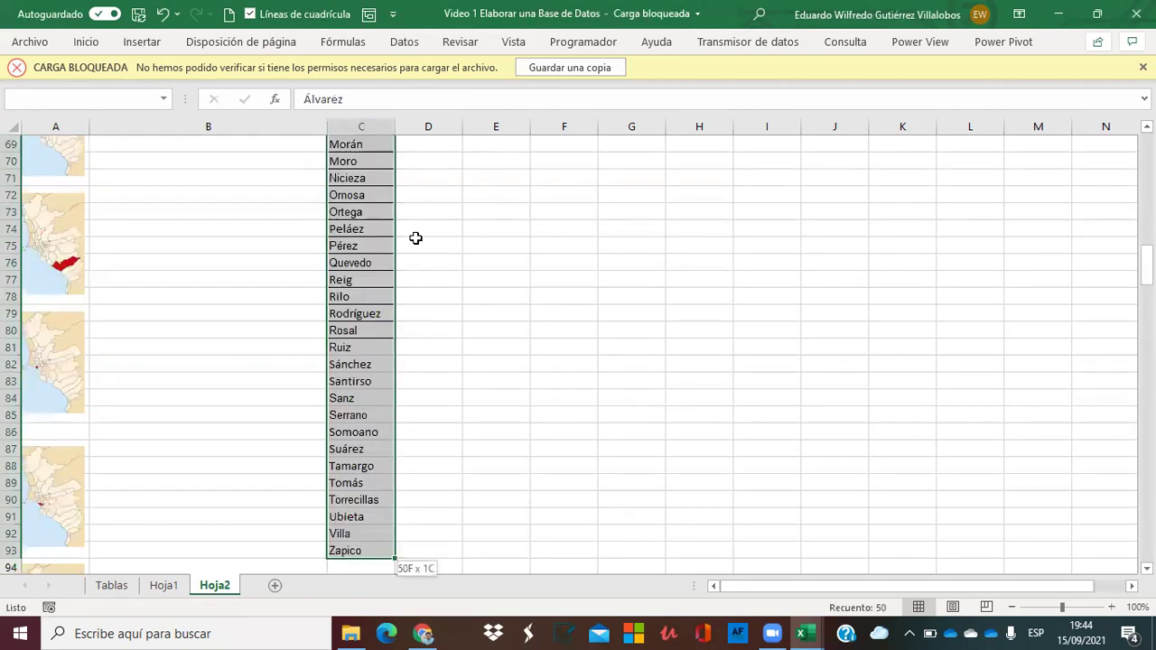
key("ctrl+x")
key("Up")
key("ctrl+v")
Delete the Fernández-nespral entry and shift the following names up to fill its cell.
key("Down")
key("Down")
key("Down")
key("Down")
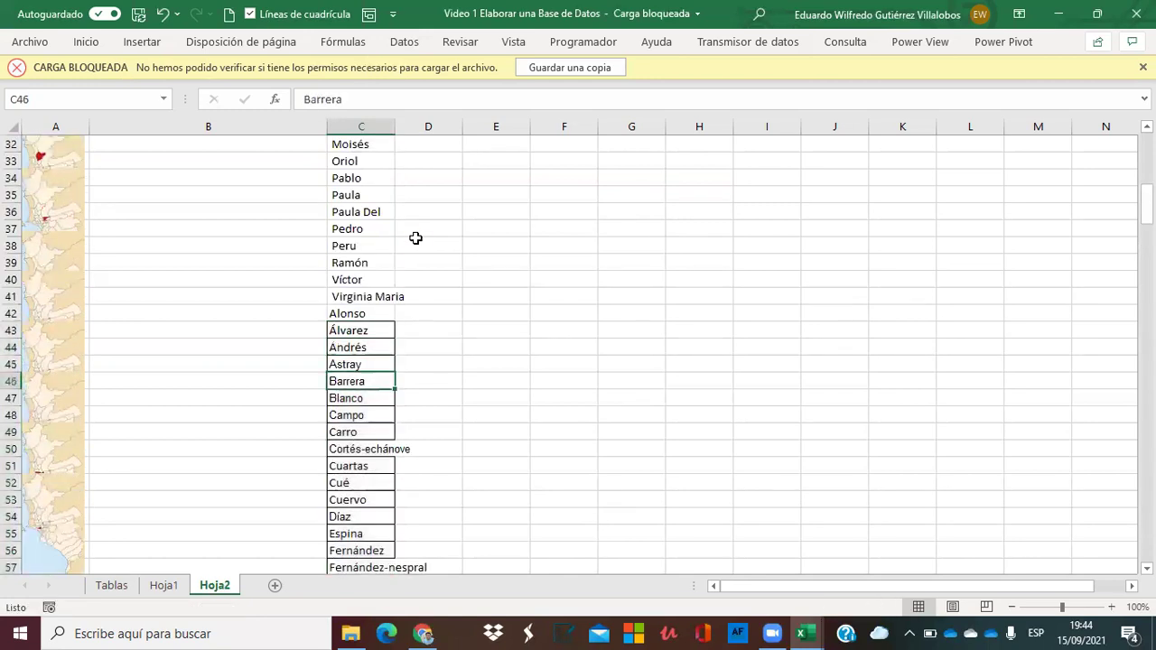
key("Down")
key("Down")
key("Down")
key("Down")
key("Down")
key("Down")
key("Down")
key("Down")
key("Down")
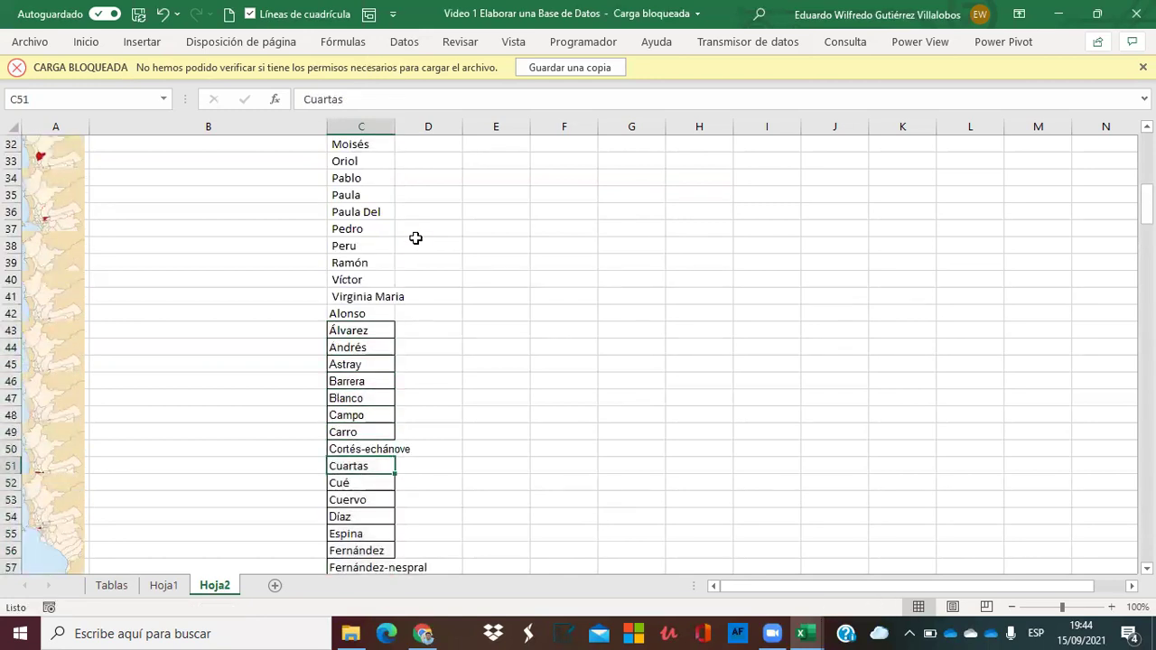
key("Up")
key("Up")
key("Down")
key("Down")
key("Down")
key("Down")
key("Down")
key("Down")
key("Down")
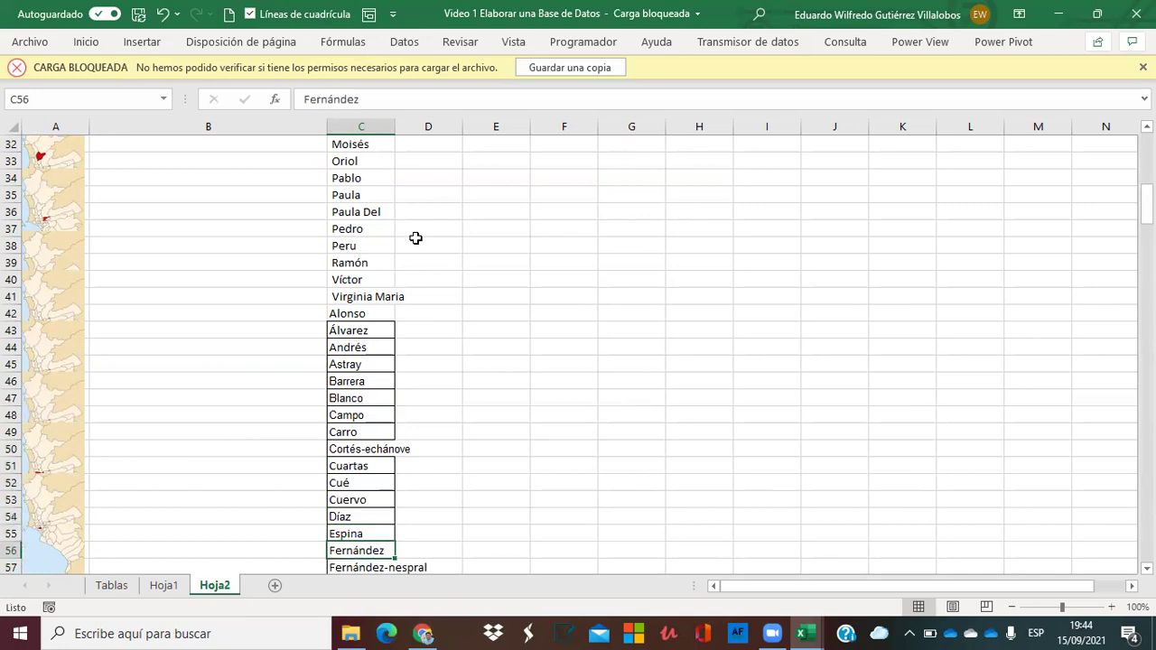
key("Up")
key("Up")
key("Up")
key("Up")
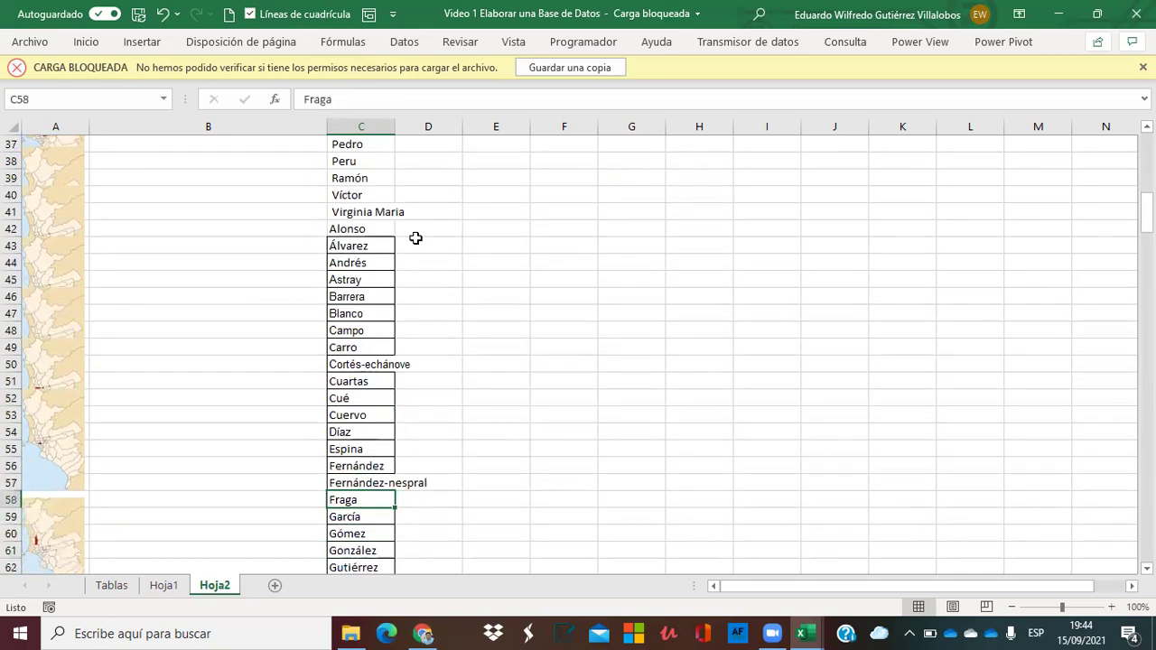
key("Left")
key("ctrl+c")
key("Right")
key("Delete")
key("Down")
key("ctrl+shift+Down")
key("ctrl+x")
key("Up")
key("ctrl+v")
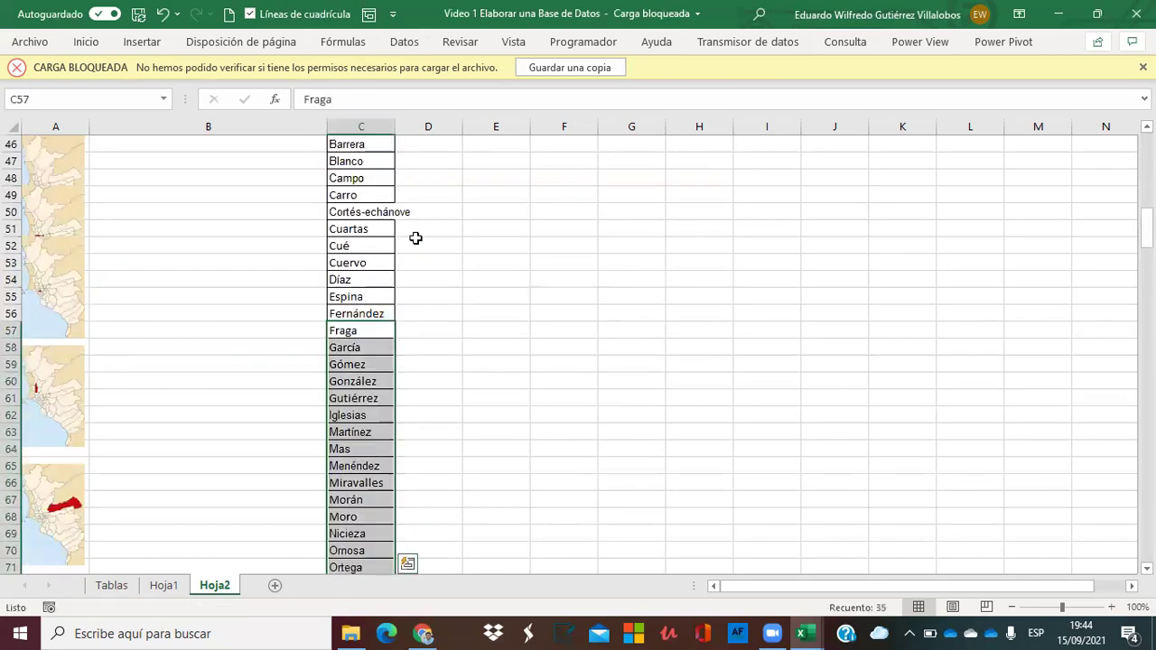
Check the list and copy all names from C4 down to Zapico in C91.
key("Down")
key("Down")
key("Down")
key("Down")
key("Down")
key("Down")
key("Down")
key("Down")
key("Down")
key("Down")
key("Down")
key("Down")
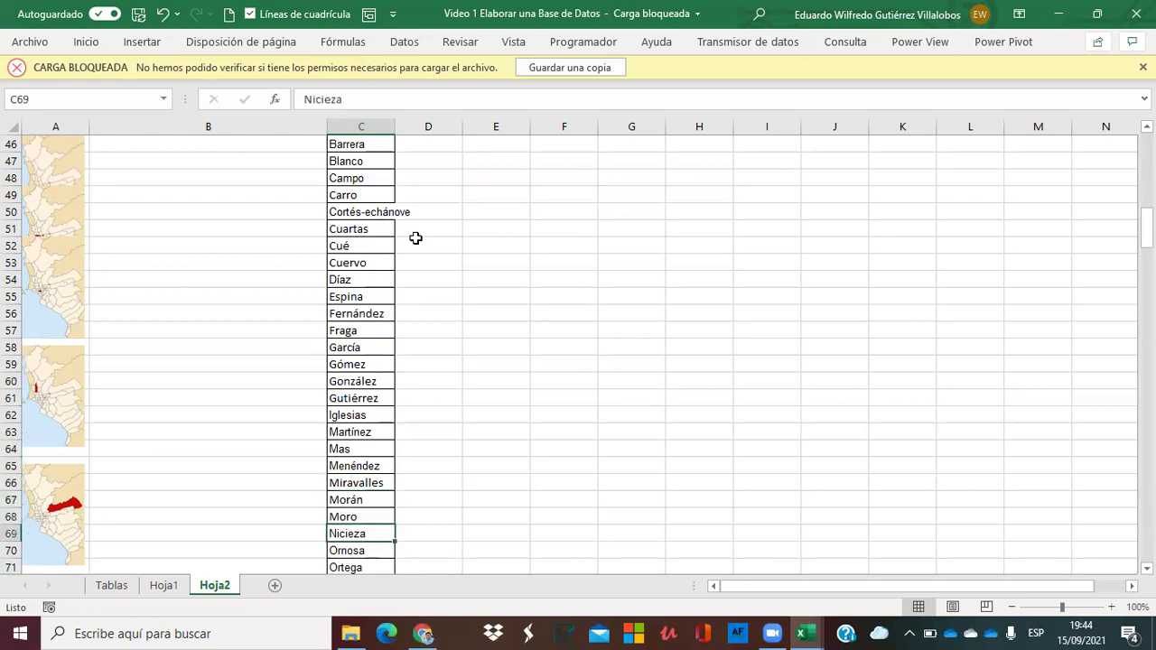
key("Down")
key("Down")
key("Down")
key("Down")
key("Down")
key("Down")
key("Down")
key("Down")
key("Down")
key("Down")
key("Down")
key("Down")
key("Down")
key("Down")
key("Down")
key("Down")
key("Down")
key("Down")
key("Down")
key("Down")
key("Down")
key("Down")
key("Down")
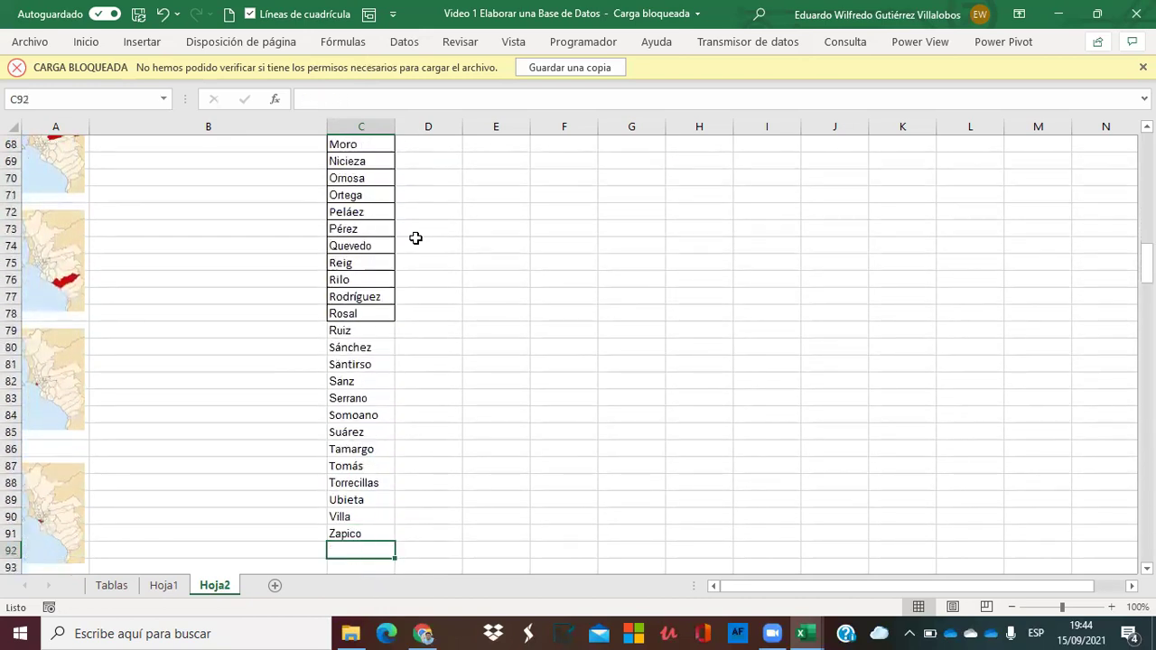
key("Up")
key("Up")
key("Up")
key("Up")
key("Up")
key("Up")
key("Up")
key("Up")
key("Up")
key("Up")
key("Up")
key("Up")
key("Up")
key("Up")
key("Up")
key("Up")
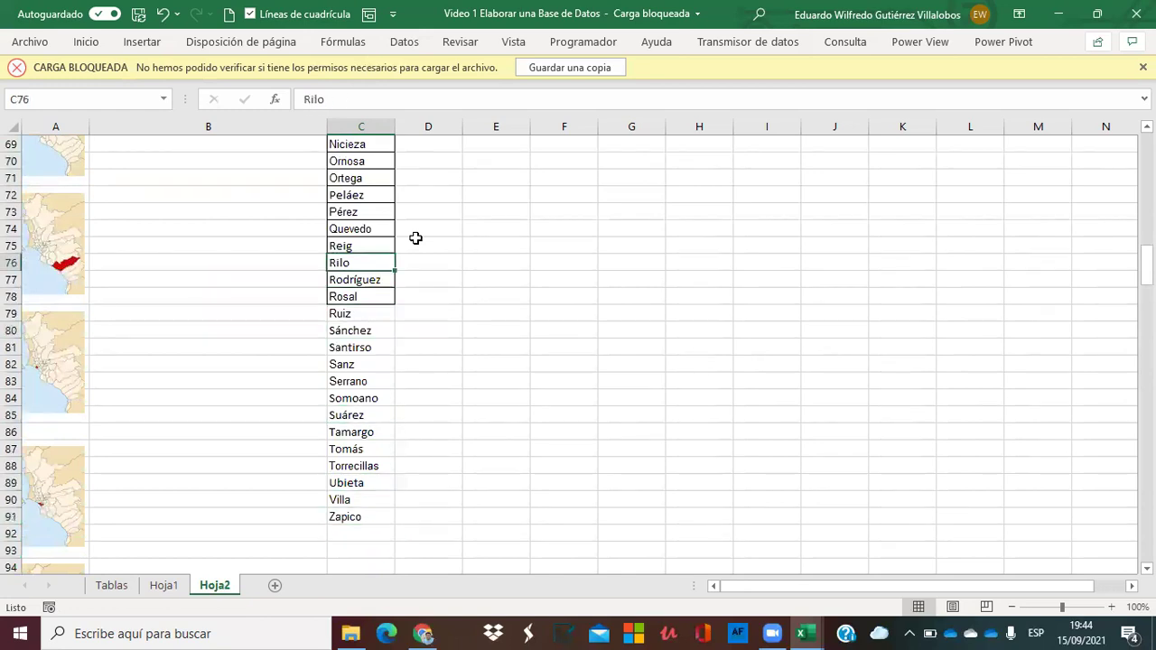
key("Down")
key("Down")
key("Down")
key("Down")
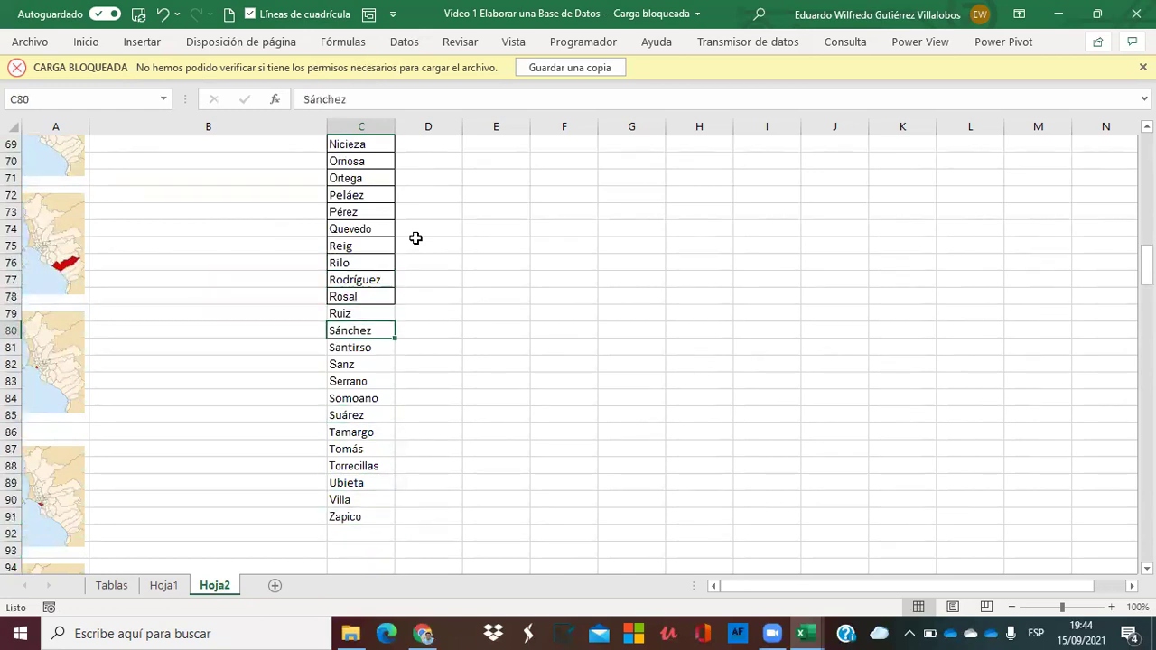
key("Down")
key("Down")
key("Down")
key("Down")
key("Down")
key("Down")
key("Down")
key("Down")
key("Down")
key("Down")
key("Down")
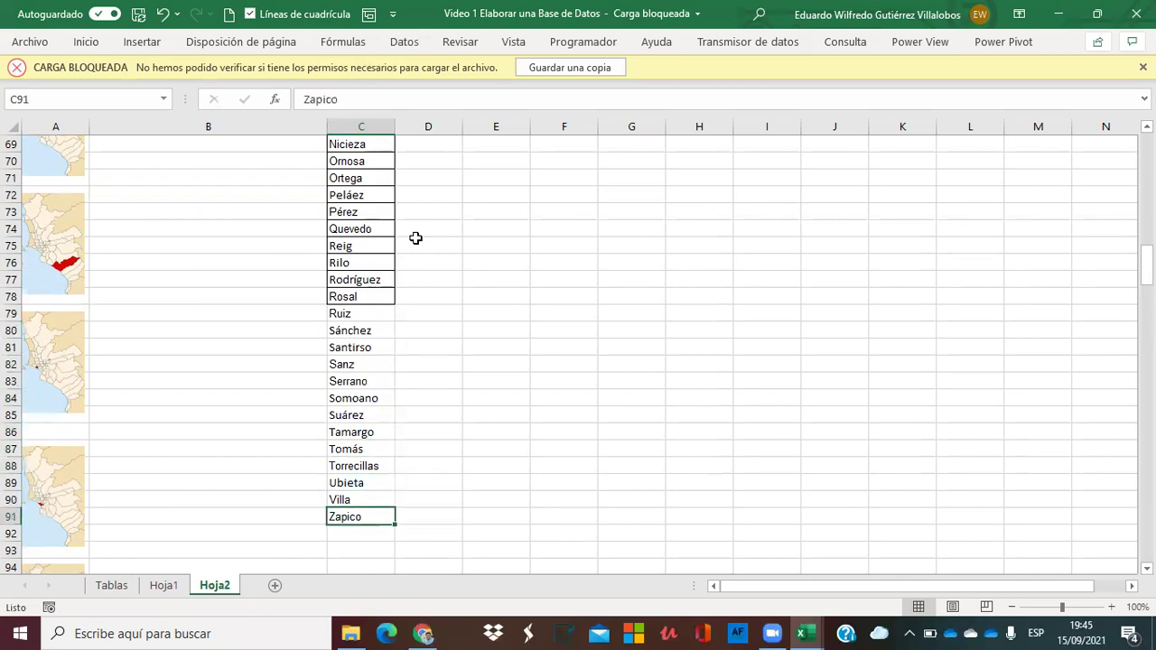
key("ctrl+shift+Up")
key("ctrl+c")
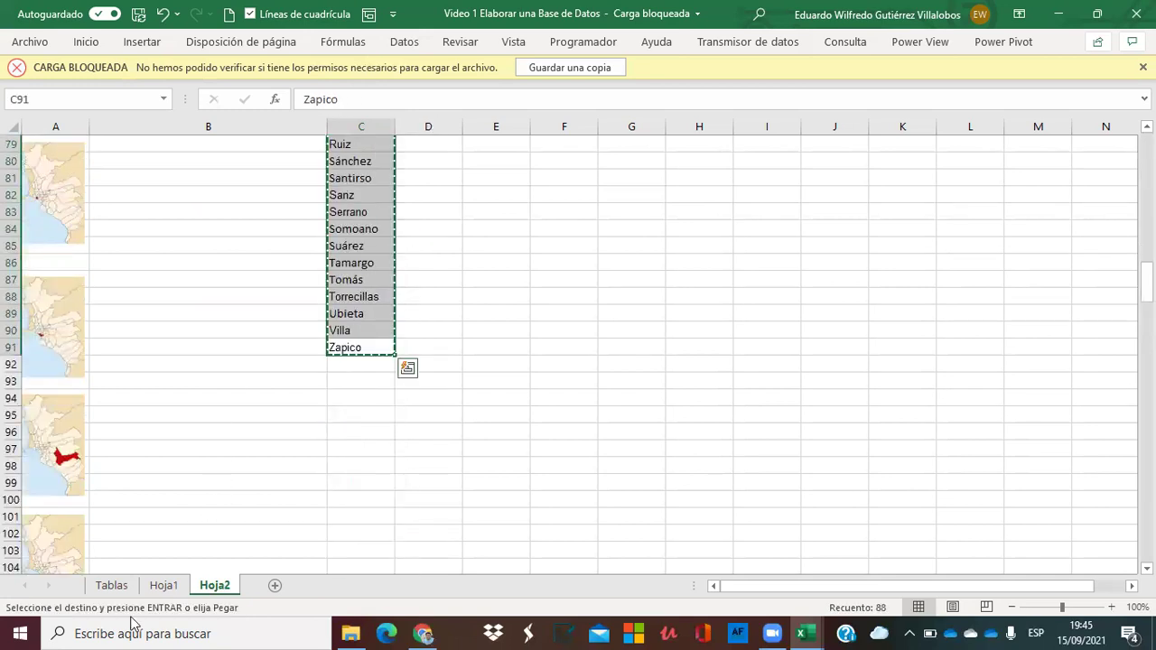
On Hoja1, paste the copied name list from cell N7 downward, starting with Adrián.
left_click(112, 585)
left_click(163, 585)
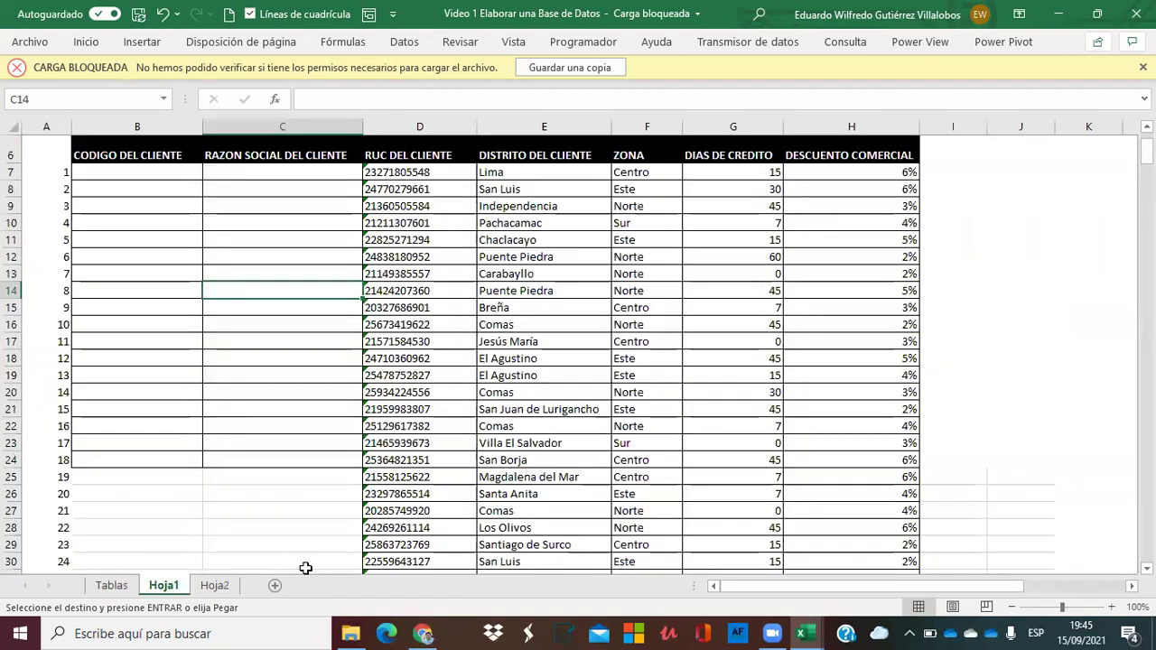
left_click(1025, 203)
key("Up")
key("Right")
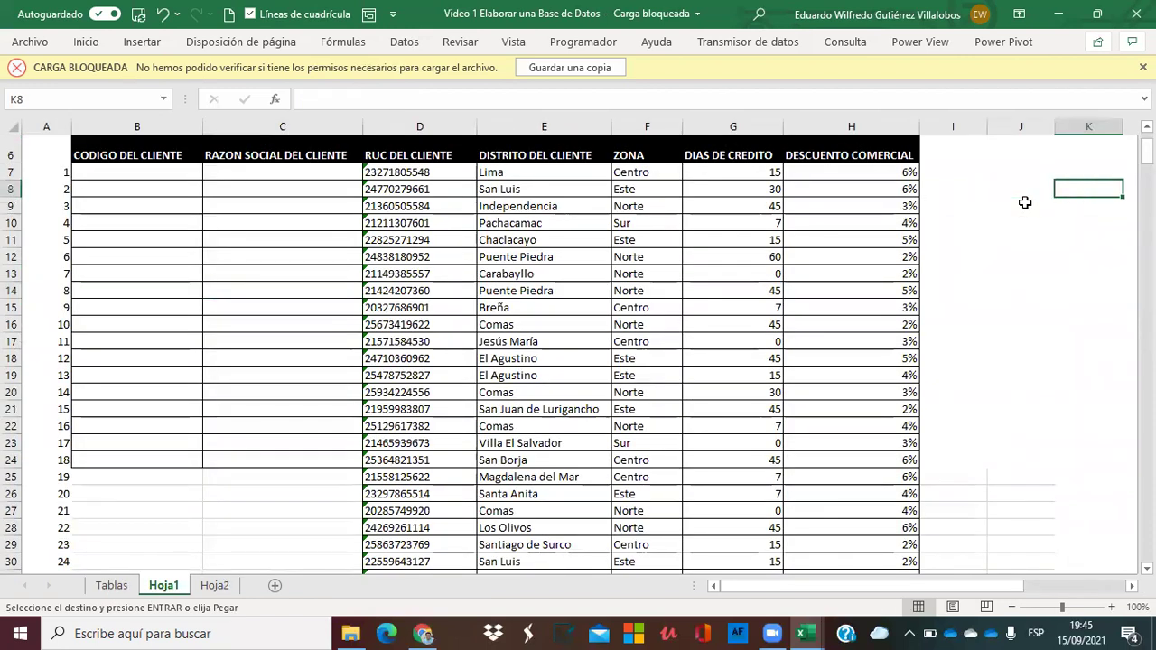
key("Right")
key("Right")
key("Up")
key("Right")
key("ctrl+v")
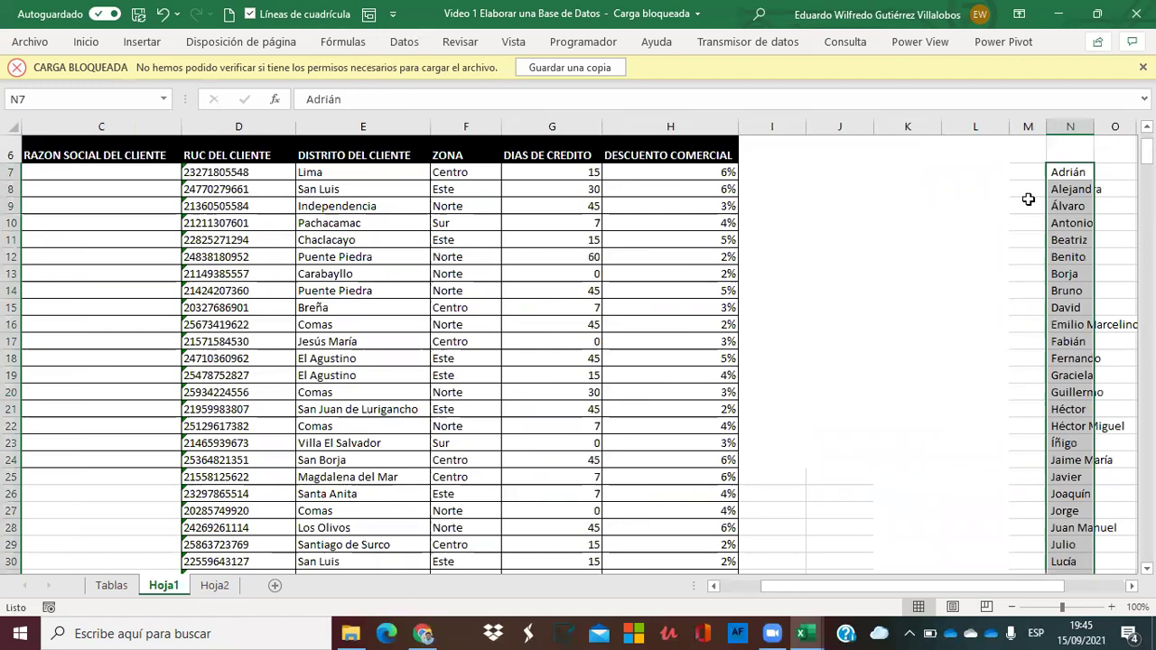
key("Right")
key("Left")
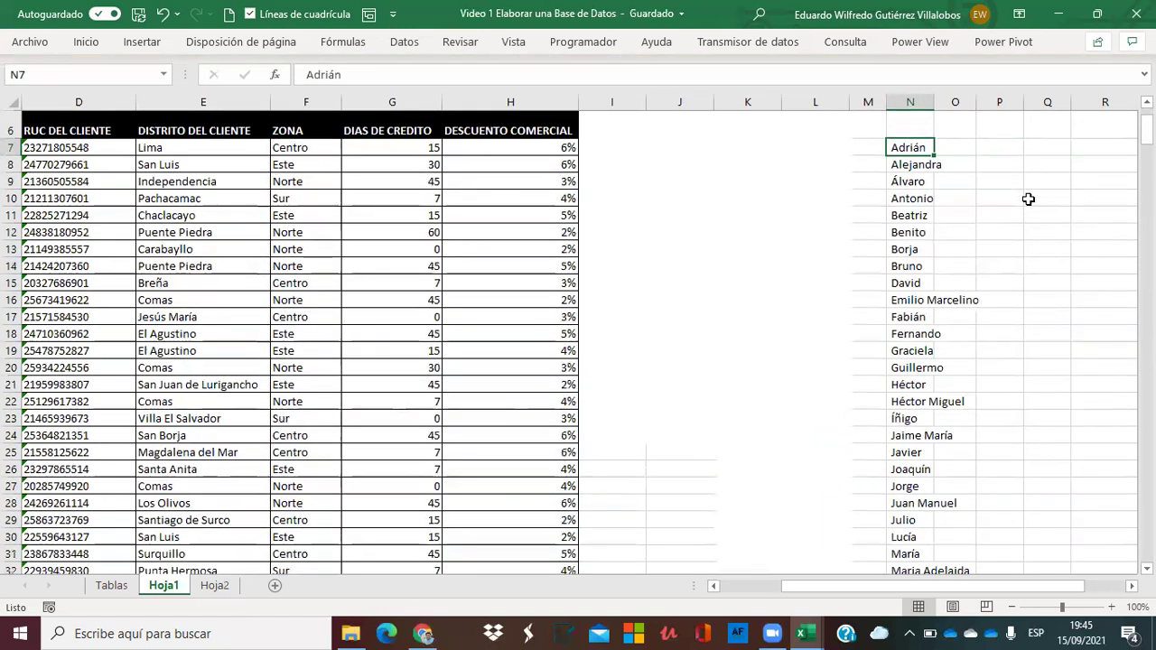
Enter Comercial in L7 and Inversiones in L8.
key("Right")
key("Left")
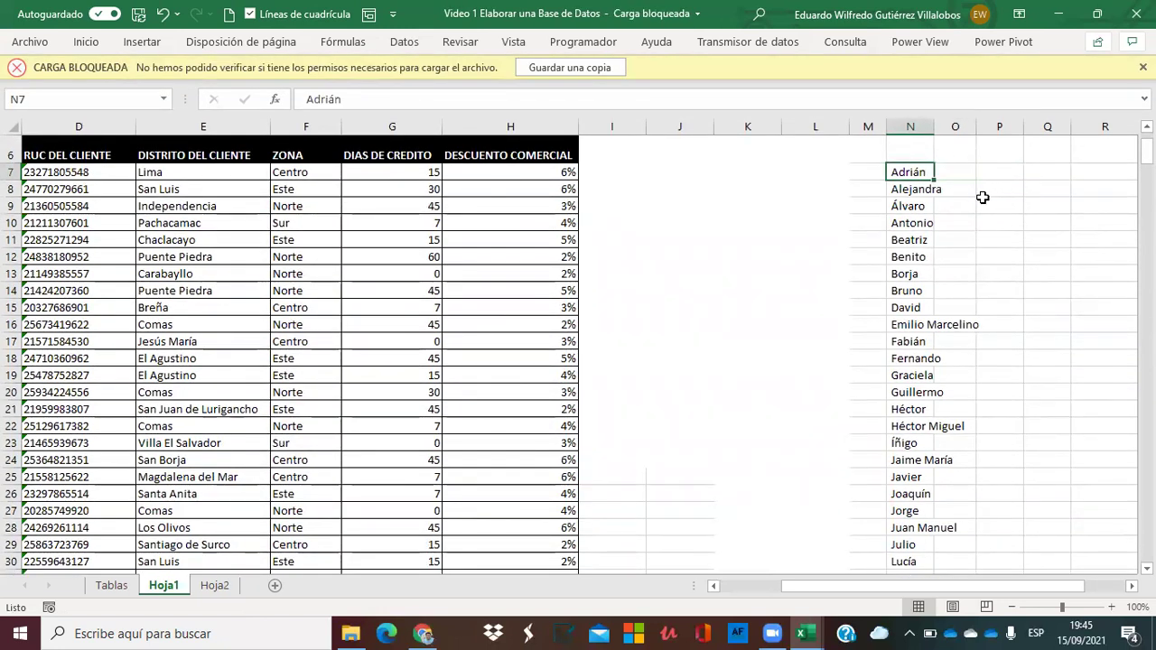
key("Left")
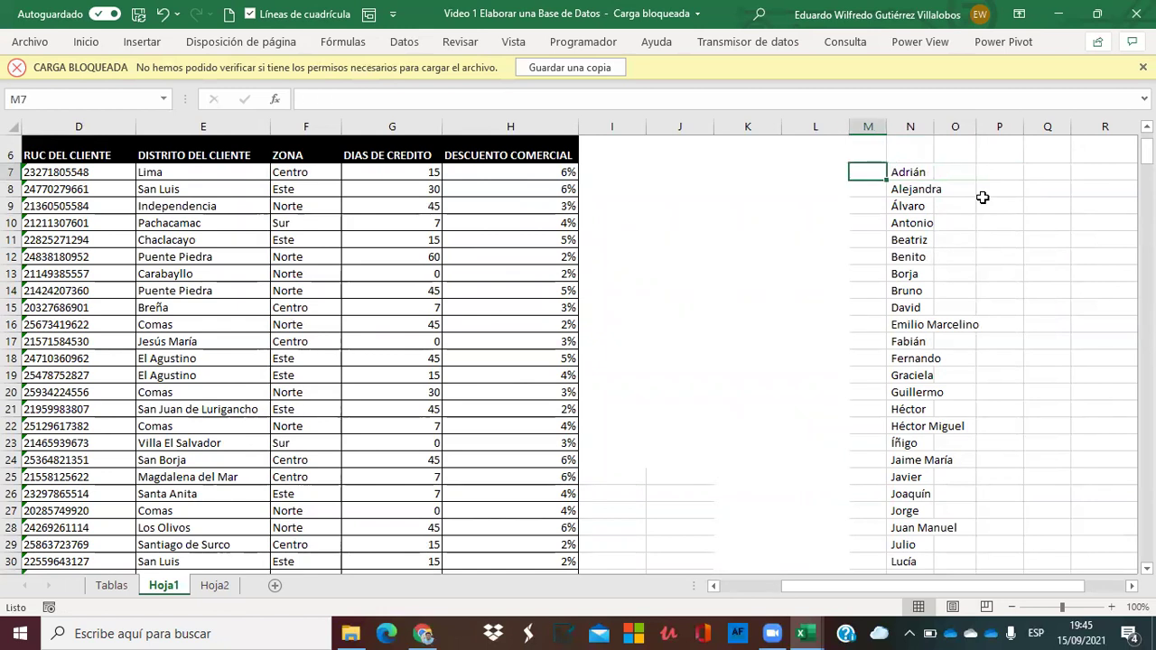
key("Left")
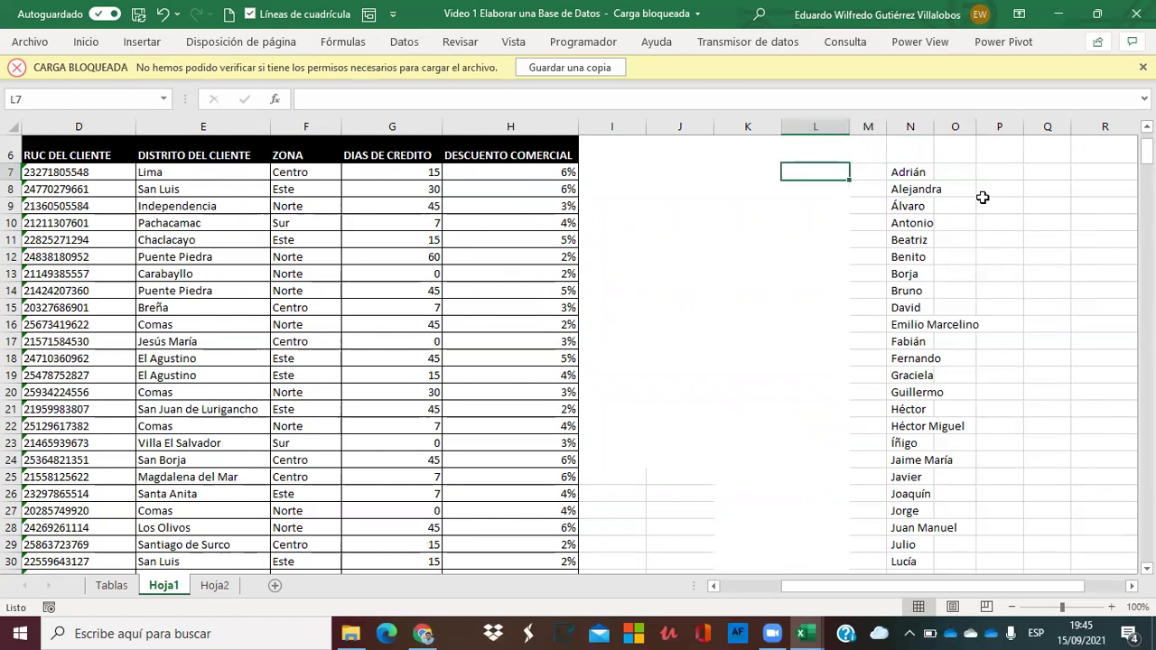
type("Comercial")
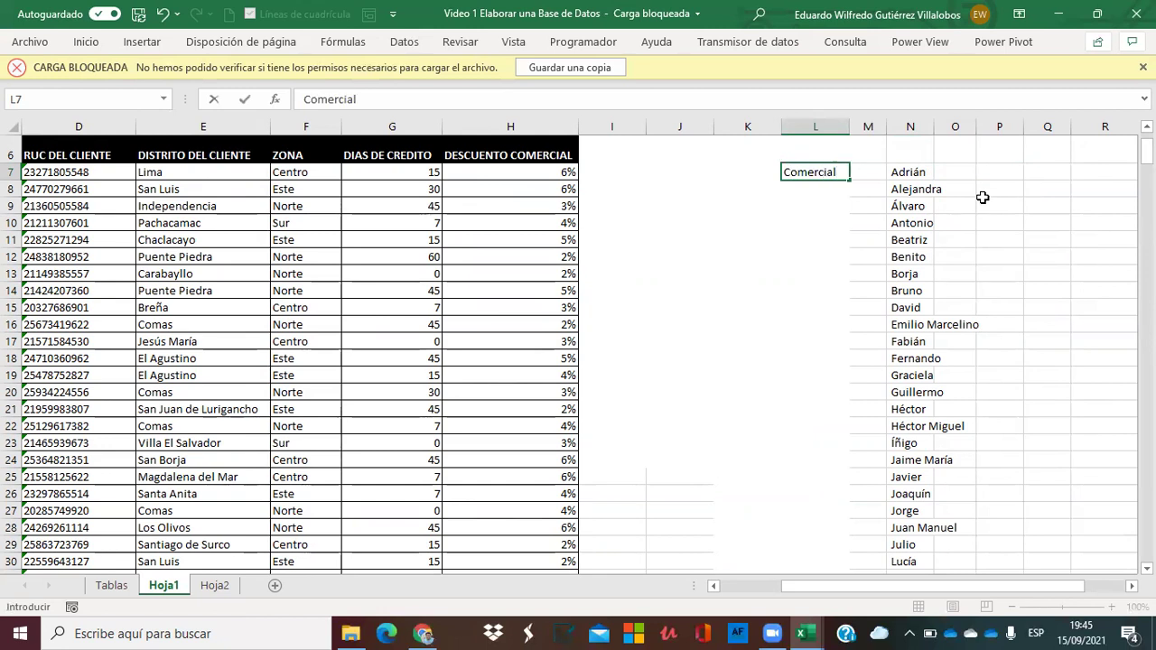
key("Return")
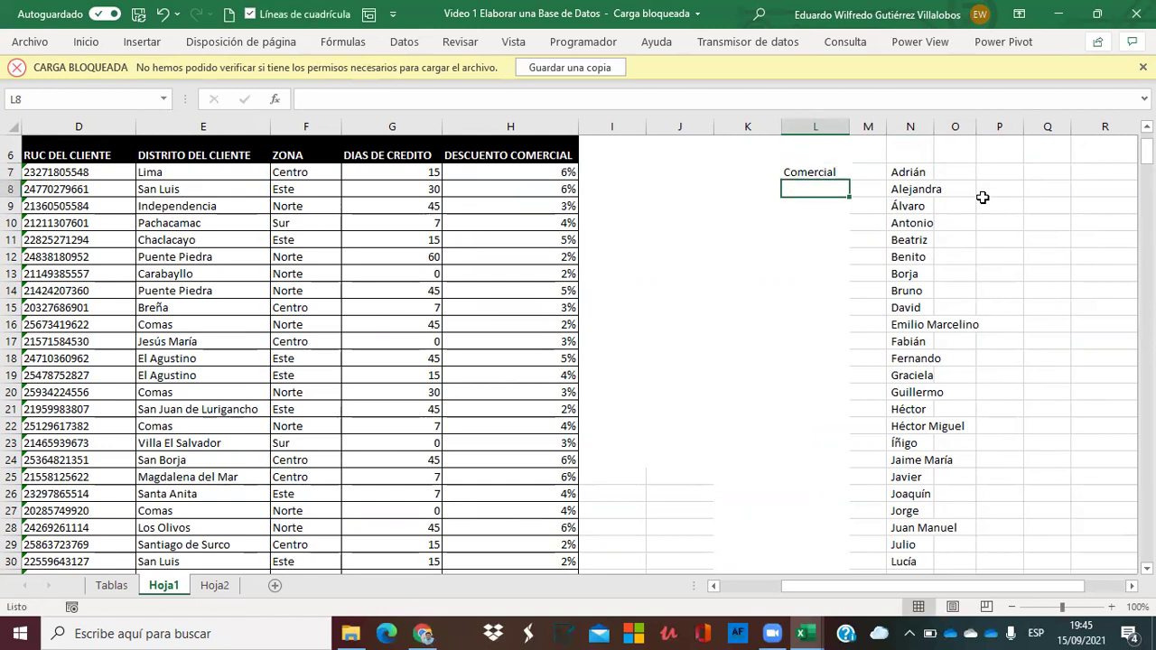
type("c")
key("BackSpace")
key("BackSpace")
type("ion")
key("BackSpace")
key("BackSpace")
key("BackSpace")
type("INversiones")
key("Return")
Enter Empresa in L9, correcting it from Empresas.
type("Empresas")
key("Return")
key("Up")
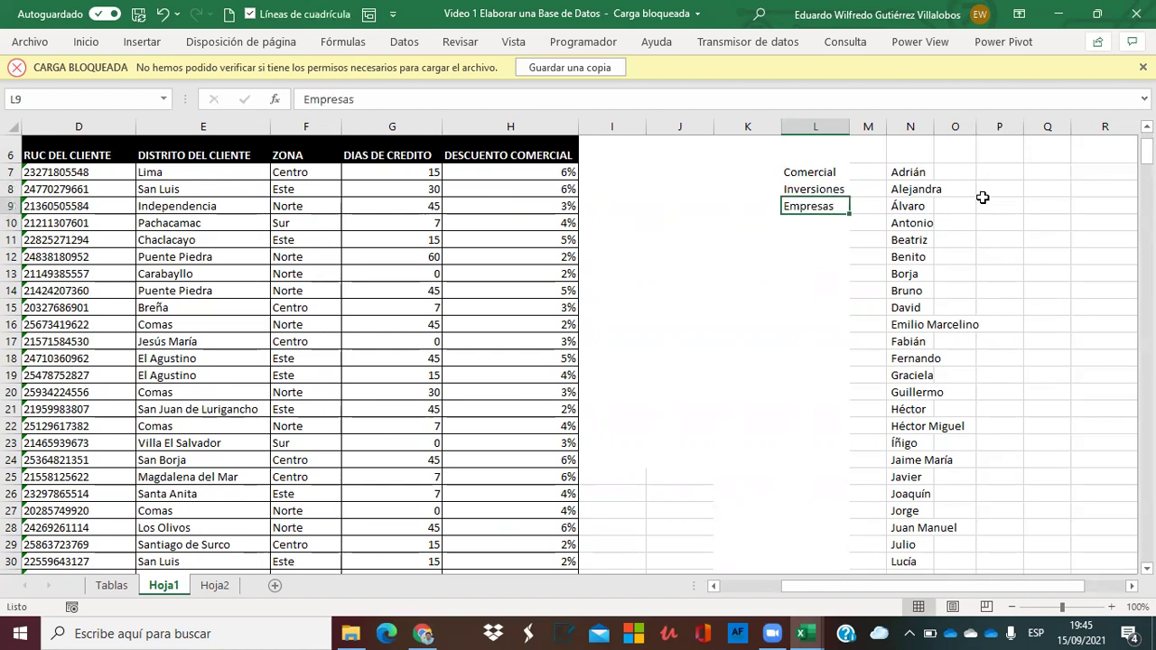
left_click(378, 100)
key("BackSpace")
key("Return")
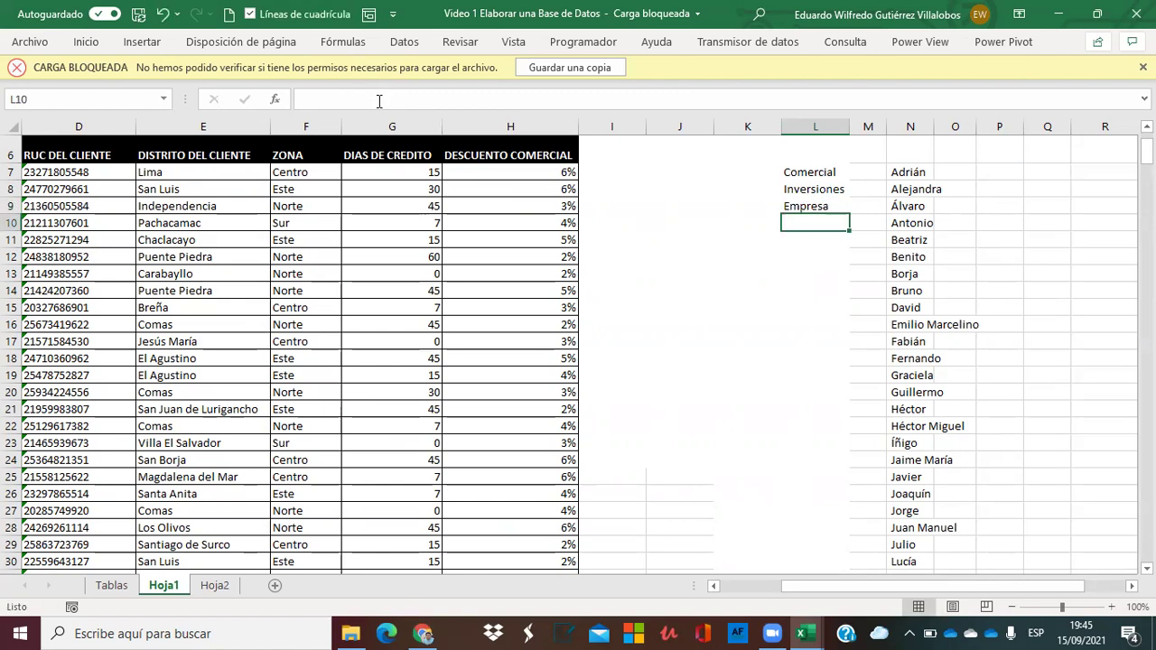
Add Distribuidora, Mayorista, Compañía, Mantenimiento and Asesoria in L10:L14.
type("Distribuidora")
key("Return")
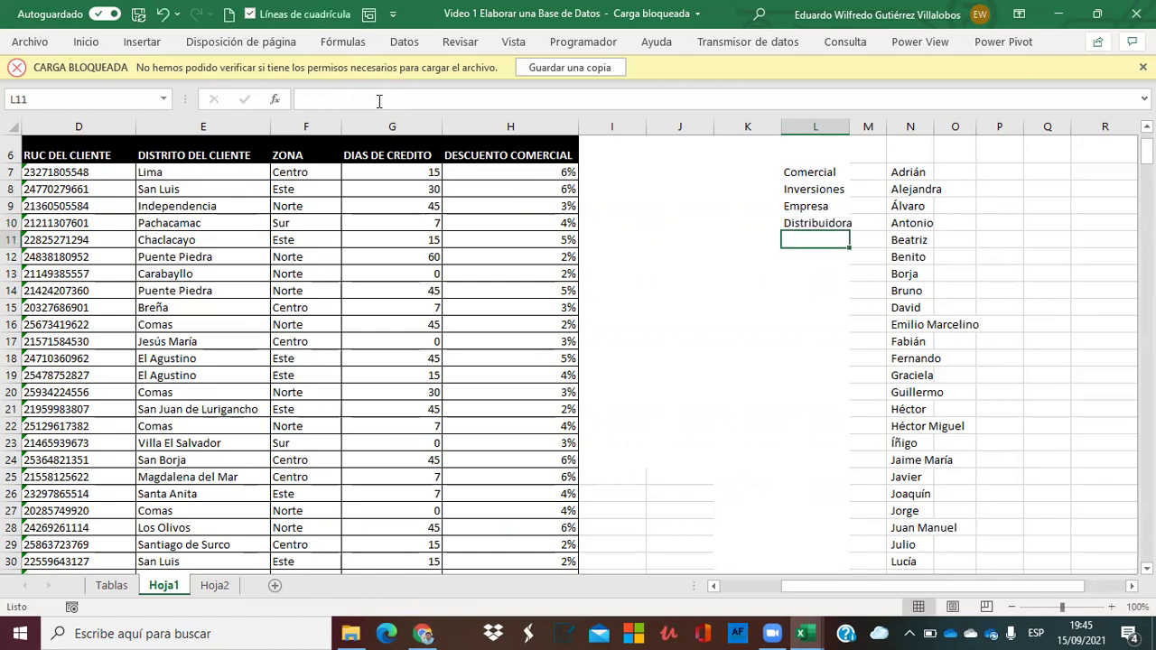
type("Mayorista")
key("Return")
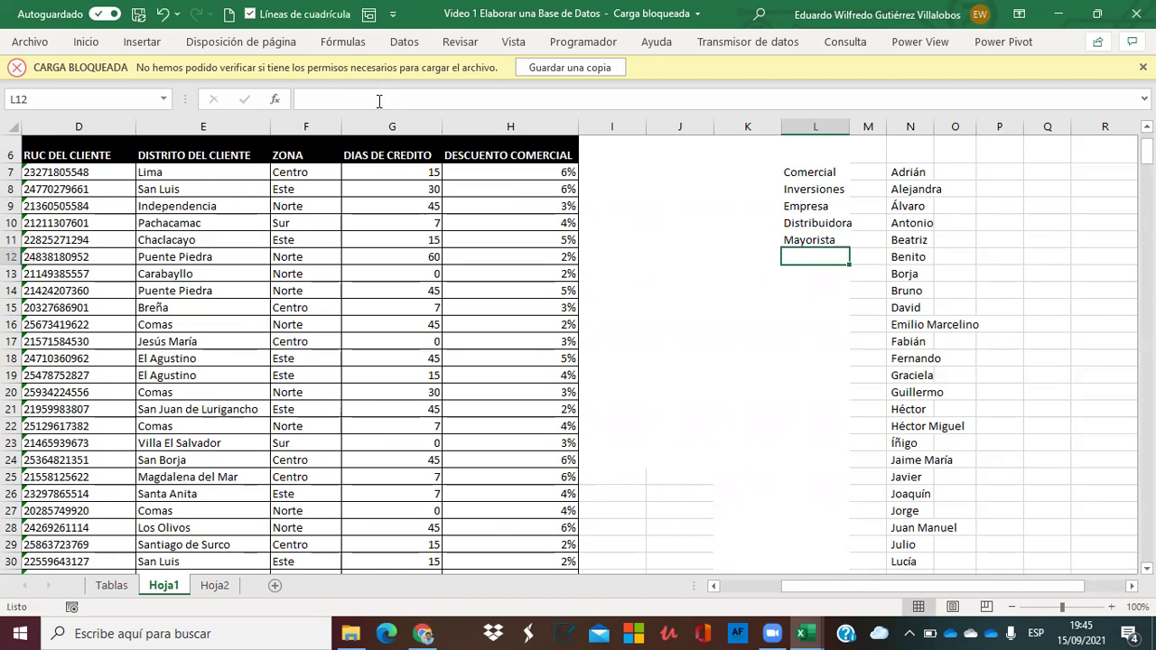
type("Compañía")
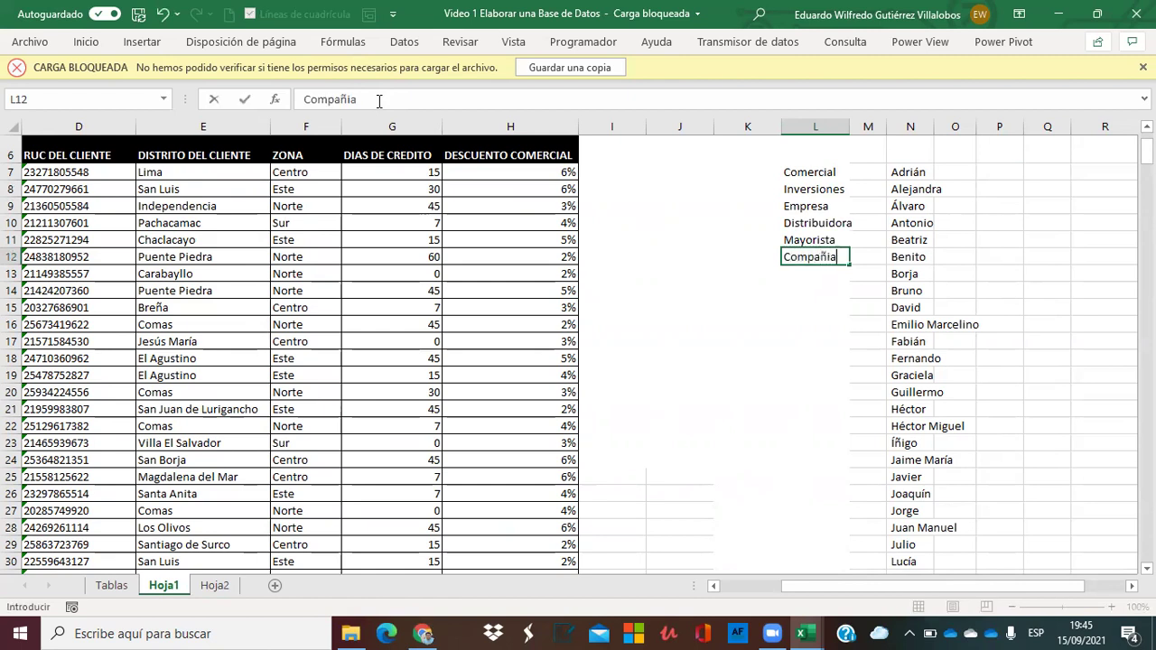
key("Return")
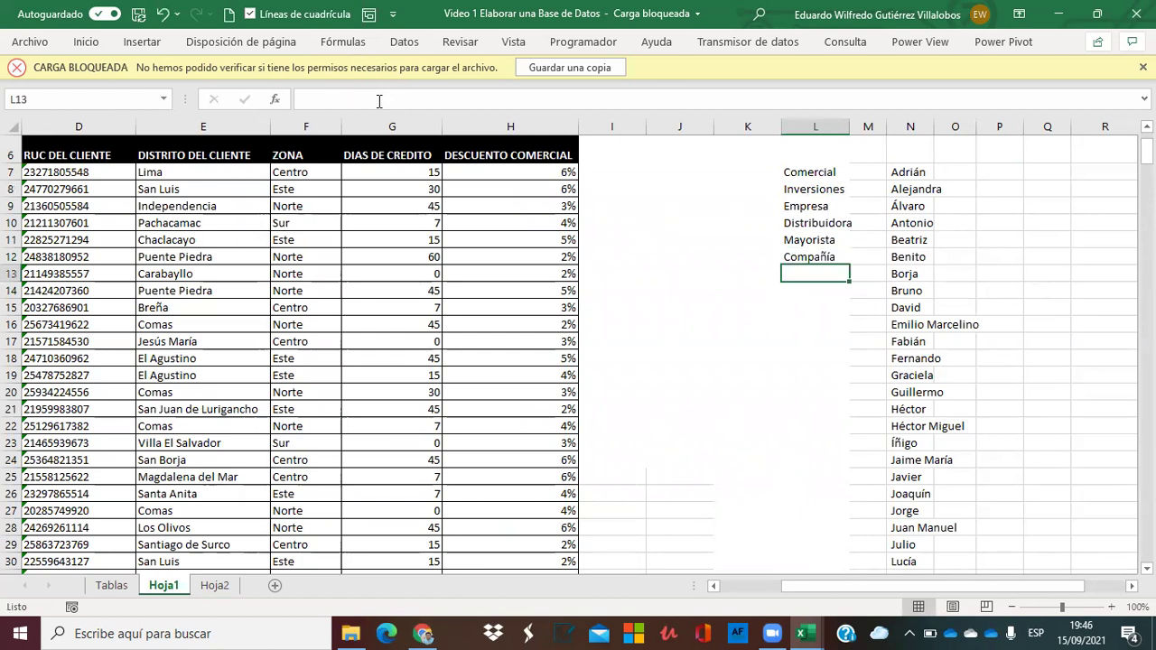
type("Mantenimiento")
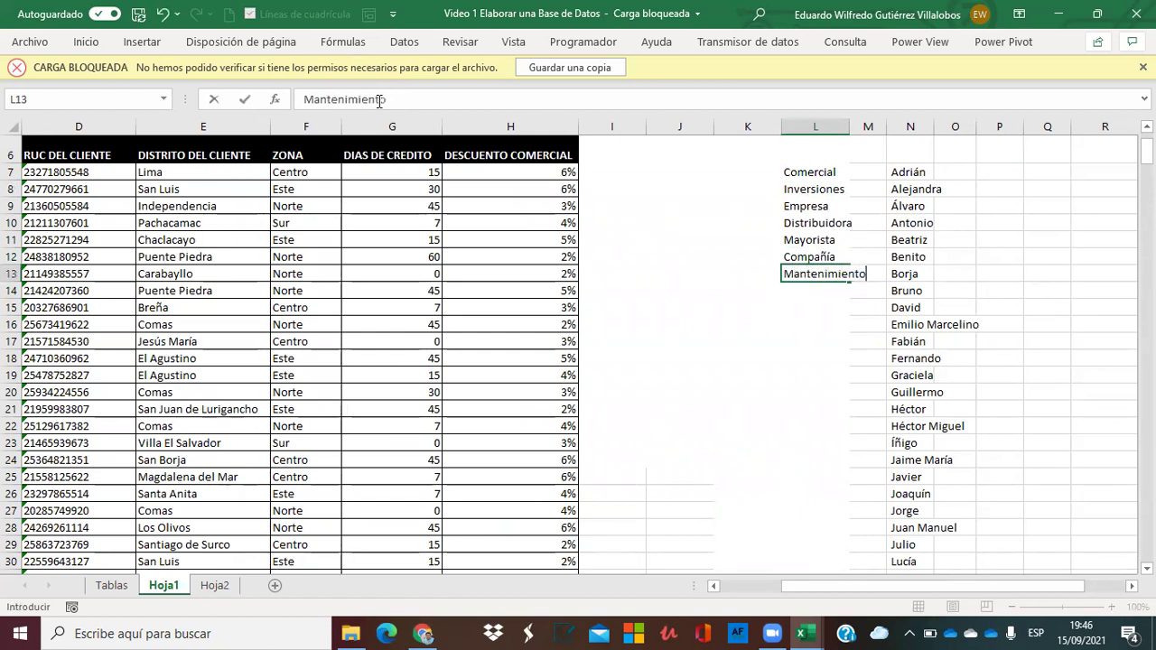
key("Return")
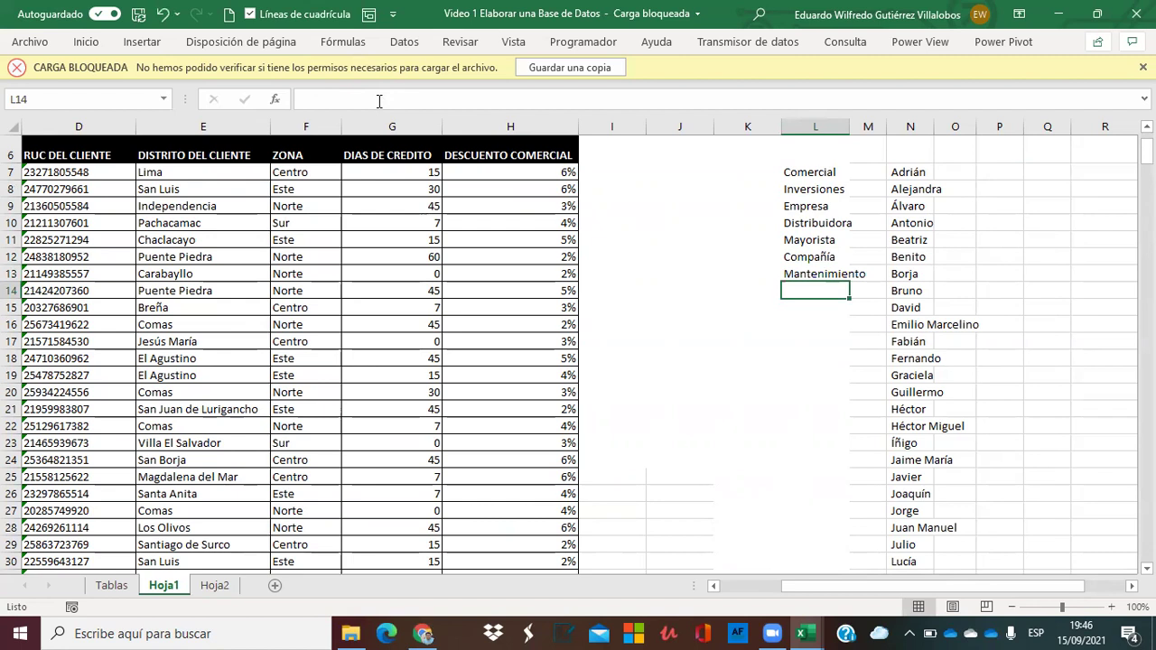
type("Asesoria")
key("Return")
Add Capacitación and Computadoras in L15:L16.
type("C")
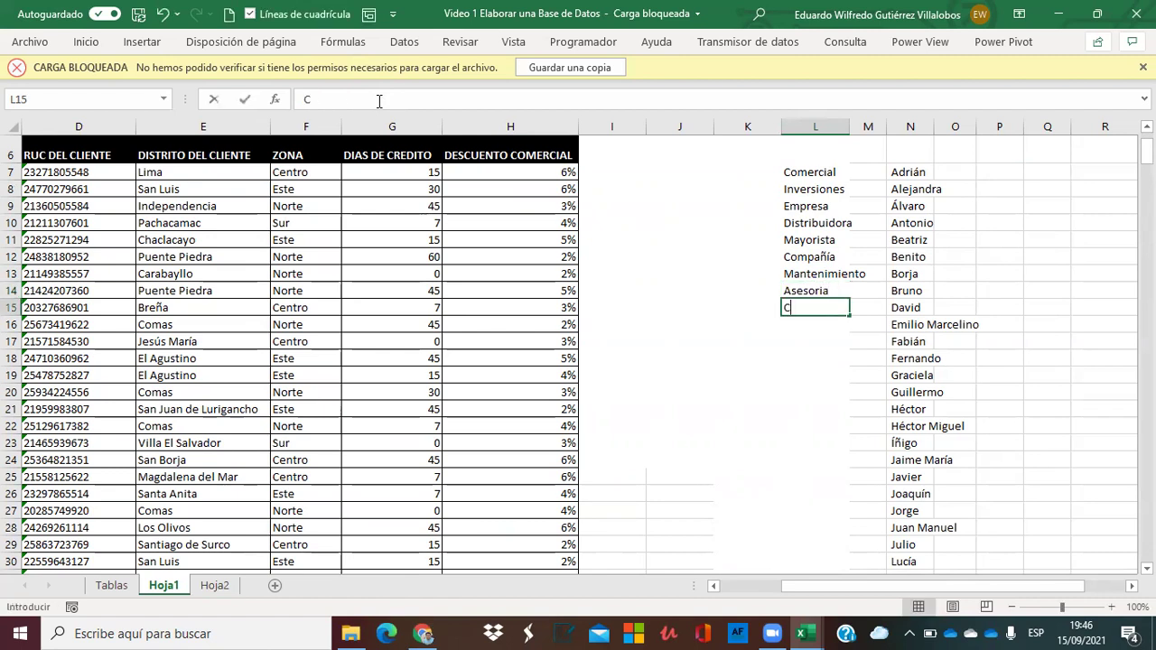
type("apacit")
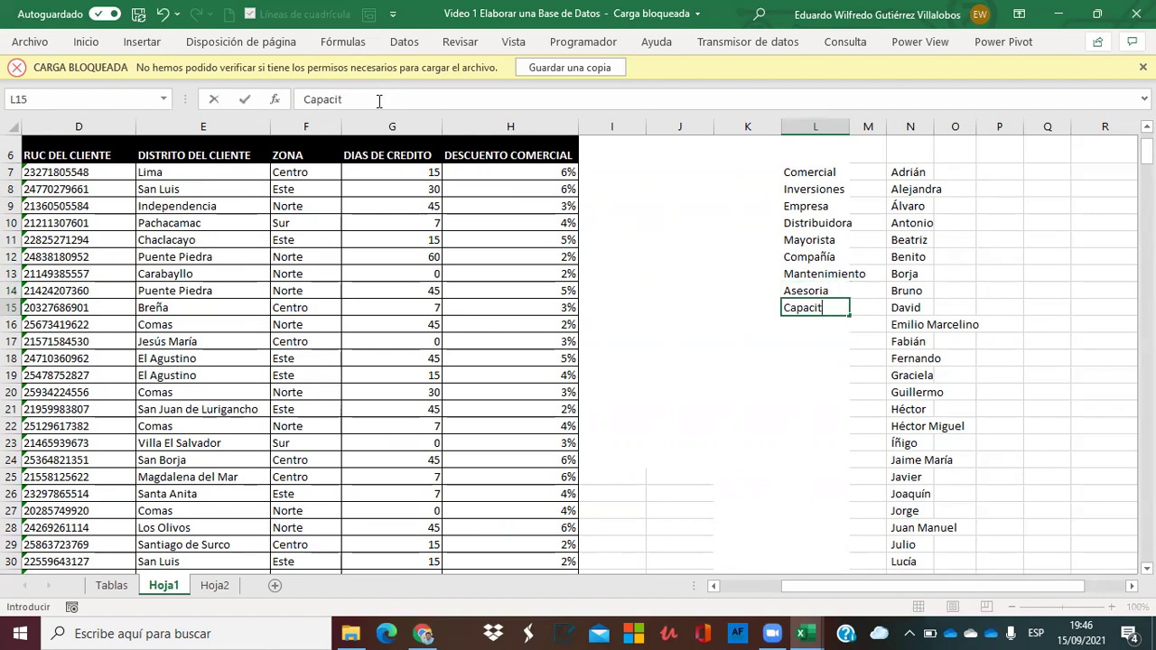
type("acion")
key("BackSpace")
key("BackSpace")
key("dead_acute")
type("ón")
key("Return")
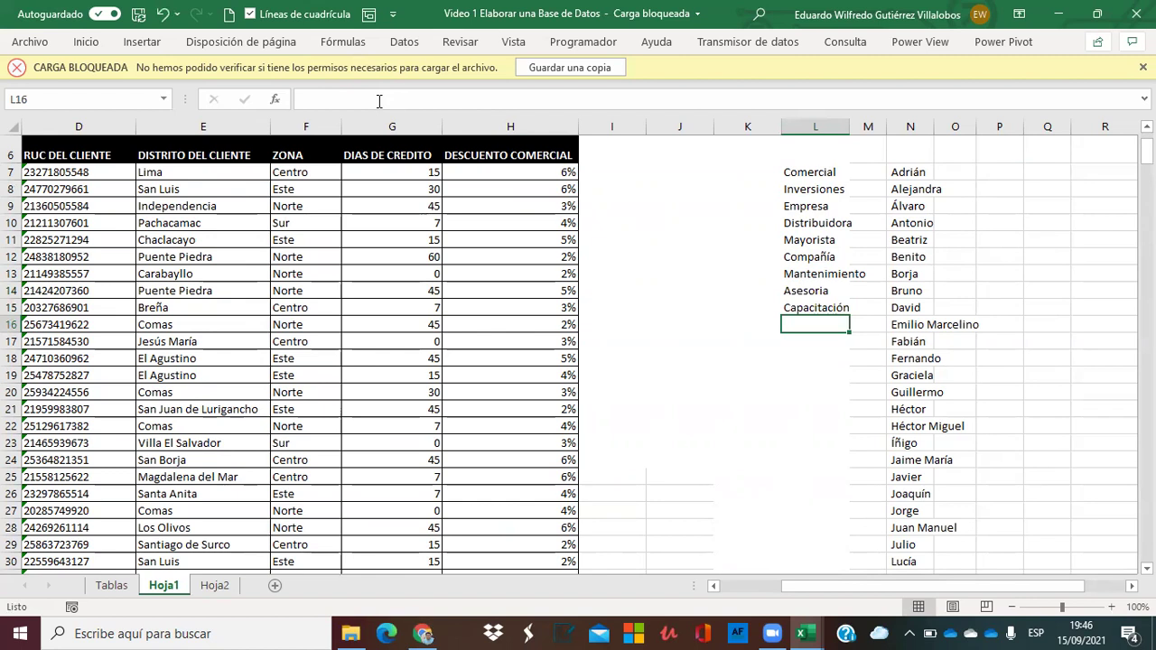
type("Computadoras")
key("Return")
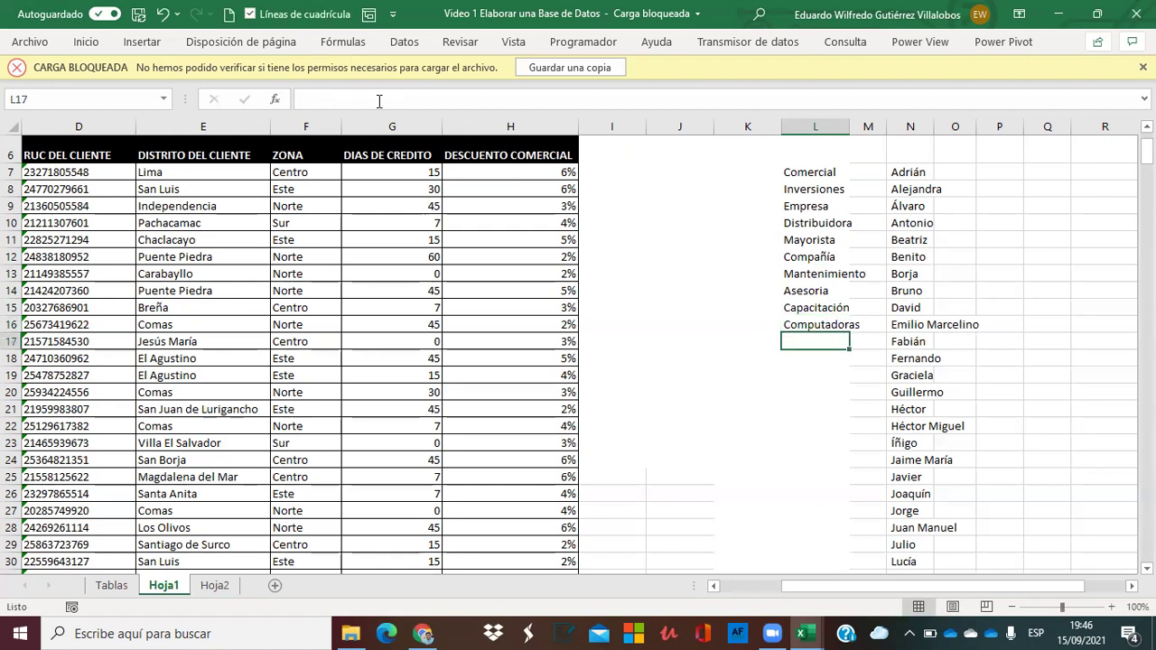
Number the business words 1 to 10 in K7:K16.
key("Up")
key("Up")
key("Up")
key("Up")
key("Up")
key("Up")
key("Up")
key("Up")
key("Up")
key("Up")
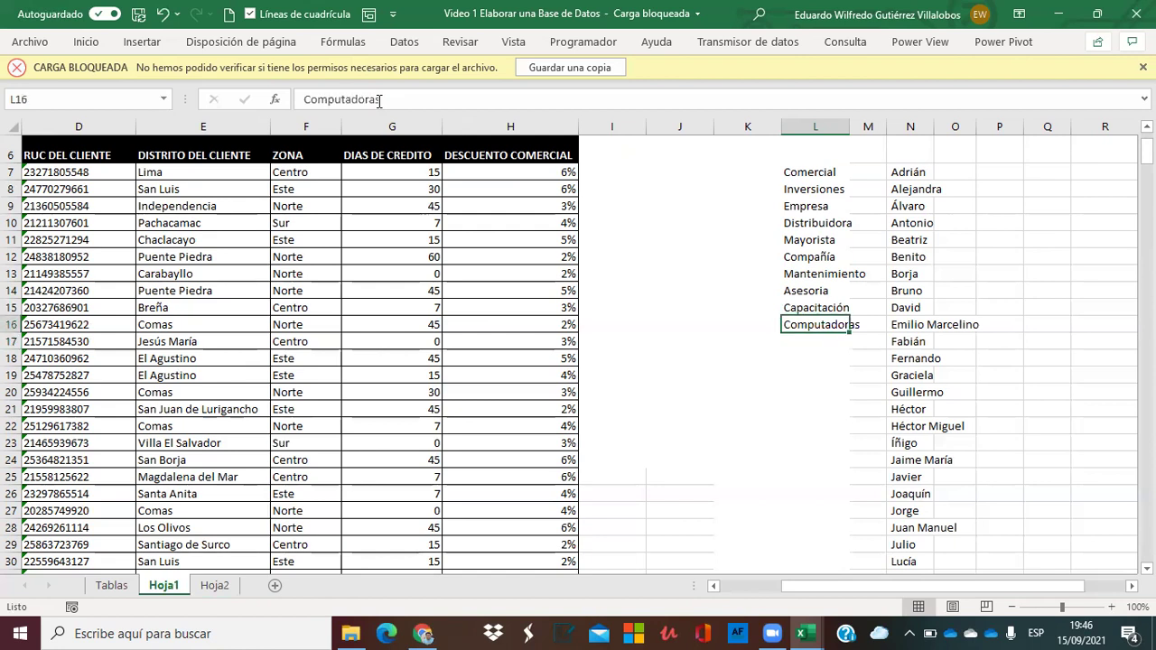
key("Left")
type("1 2")
key("Return")
type("3")
key("Return")
type("4")
key("Return")
type("5")
key("Return")
type("6")
key("Return")
type("7")
key("Return")
type("8")
key("Return")
type("9")
key("Return")
type("10")
key("Return")
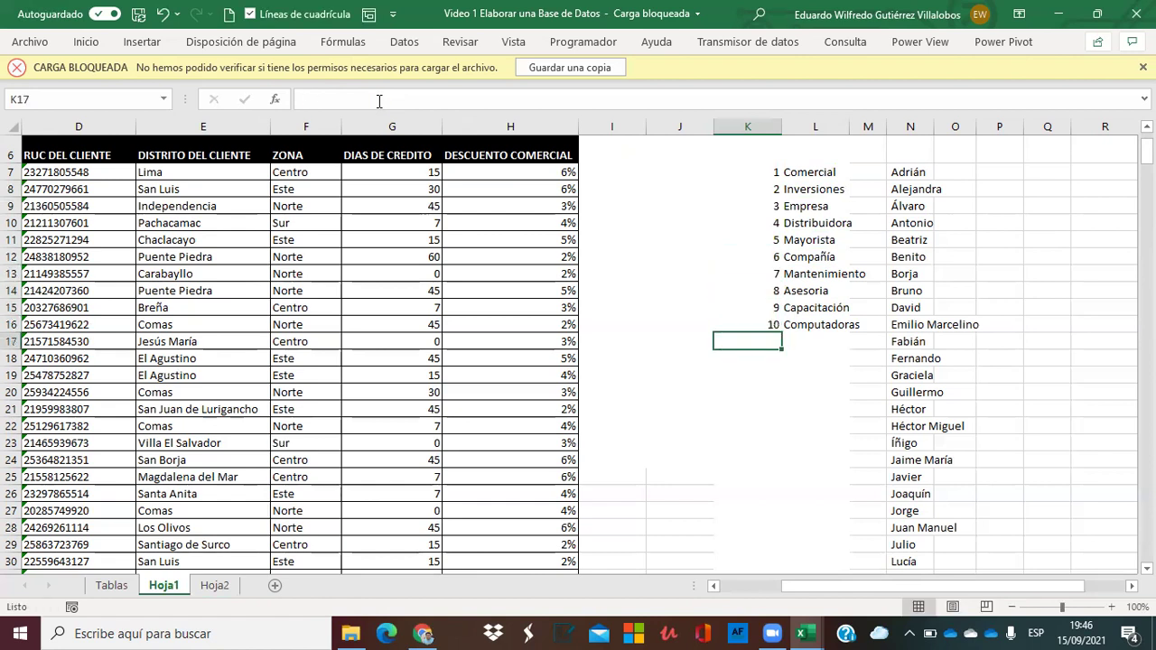
Type the numbers 1 to 7 down column M starting at M7.
key("Up")
key("Right")
key("Right")
key("Up")
key("Up")
key("Up")
key("Up")
key("Up")
key("Up")
Replace M8 with the formula =+M7+1.
key("Up")
key("Up")
key("Up")
type("1")
key("Return")
type("2")
key("Return")
type("3")
key("Return")
type("4")
key("Return")
type("5")
key("Return")
type("6")
key("Return")
type("7")
key("Return")
key("Up")
key("Up")
key("Up")
key("Up")
type("+")
key("Up")
type("1")
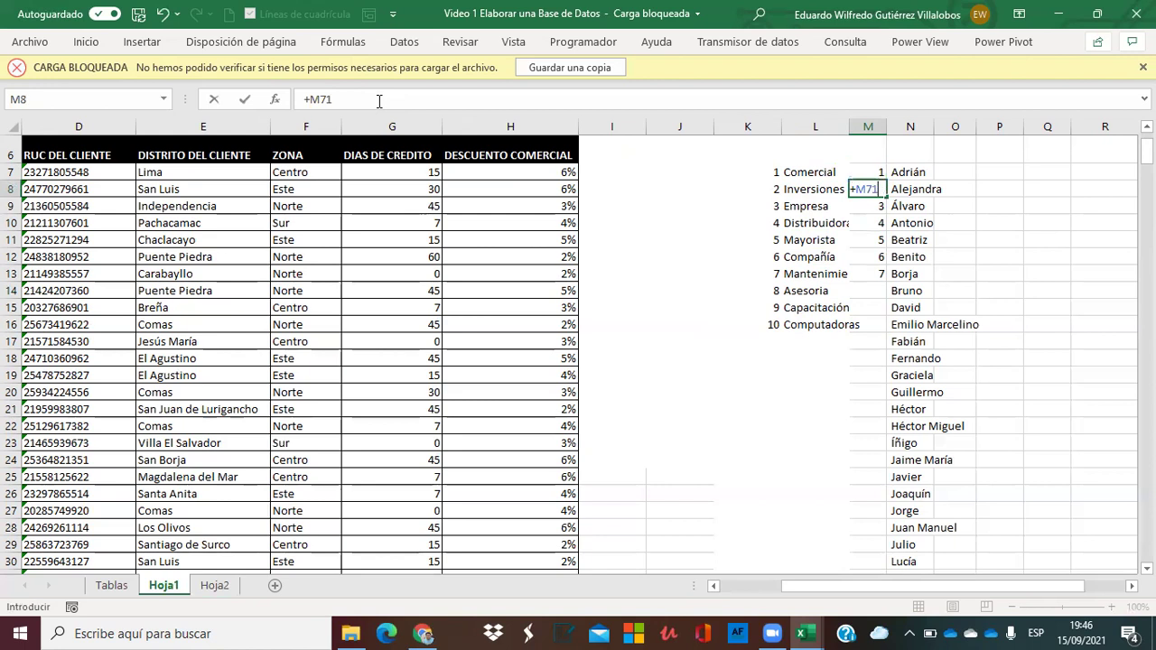
key("BackSpace")
type("+1")
key("ctrl+Return")
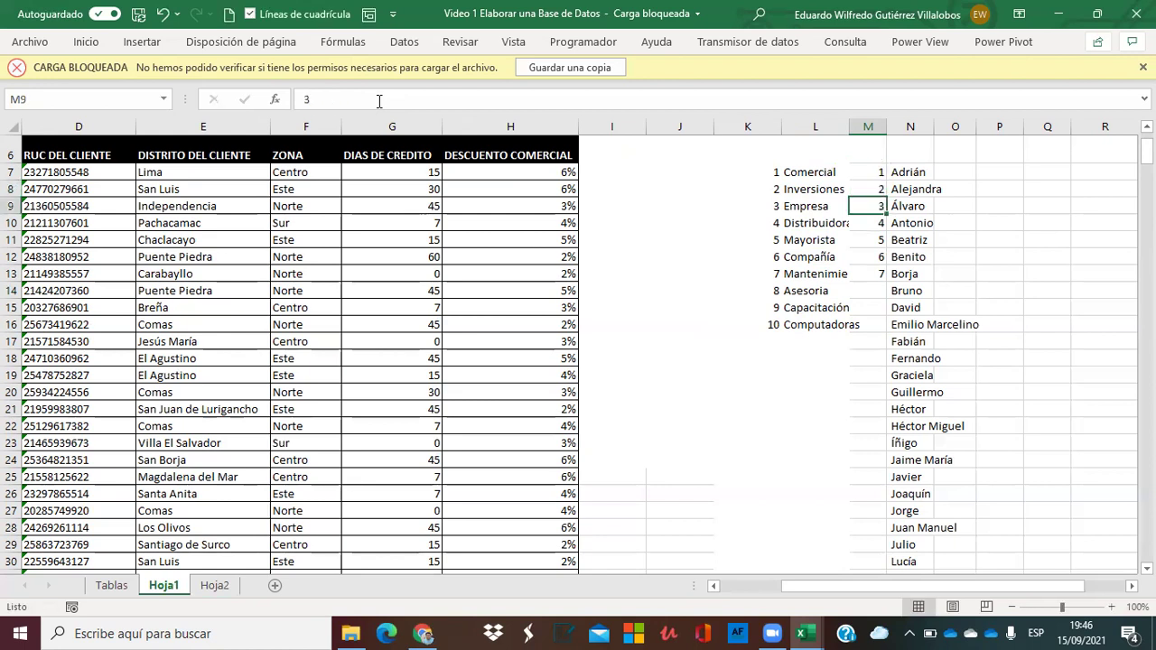
Fill the +1 formula down column M beside every name, numbering 1 through 88.
key("ctrl+c")
key("Down")
key("ctrl+shift+Down")
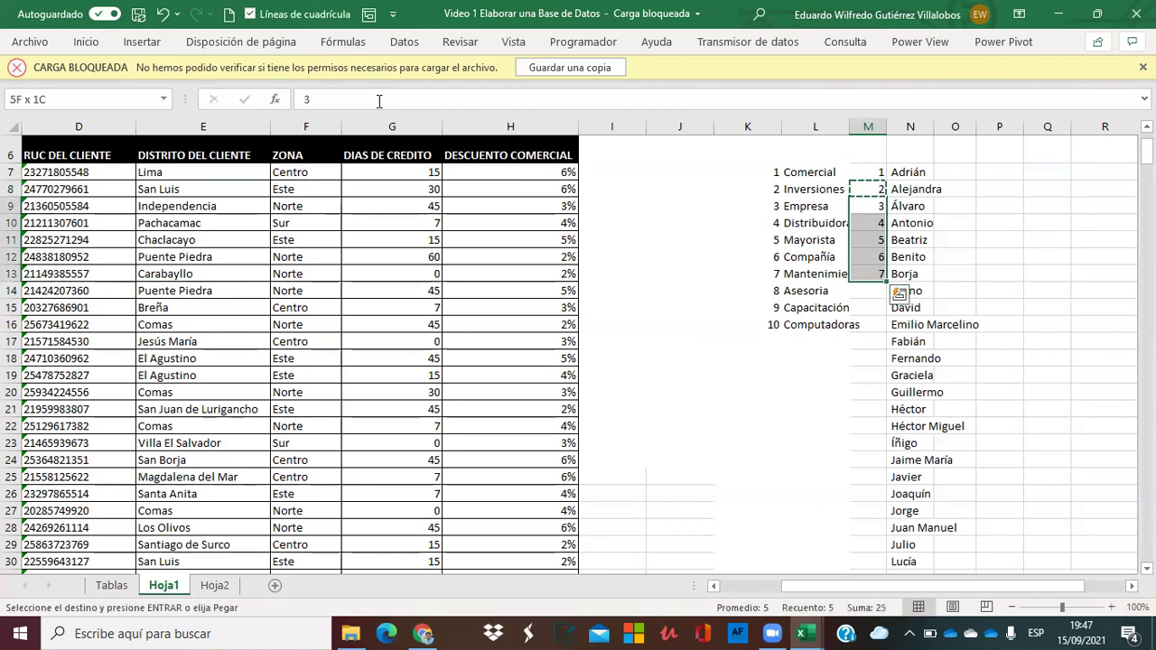
key("ctrl+shift+Down")
key("ctrl+shift+Up")
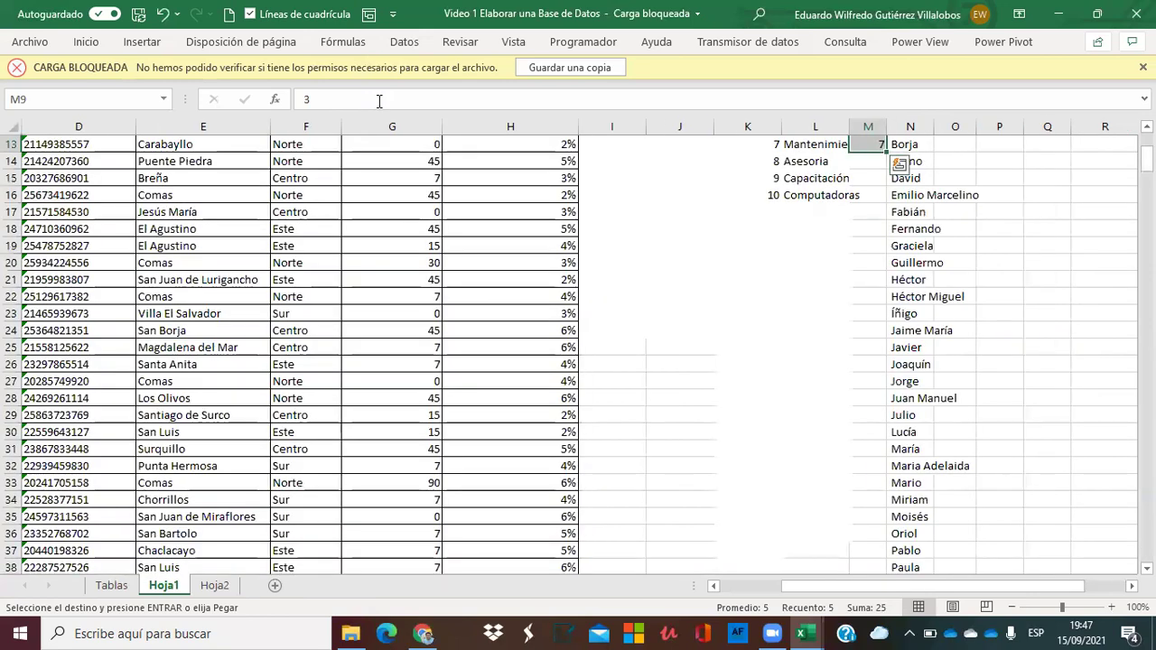
key("Up")
key("Up")
key("Escape")
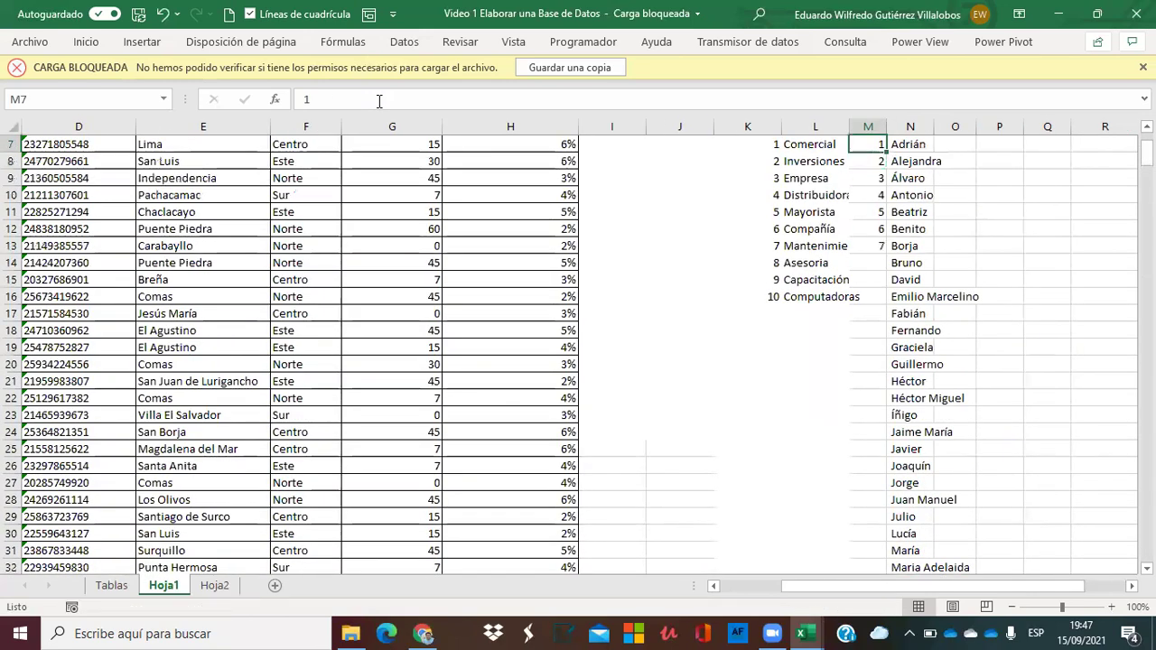
key("Up")
key("Down")
key("Down")
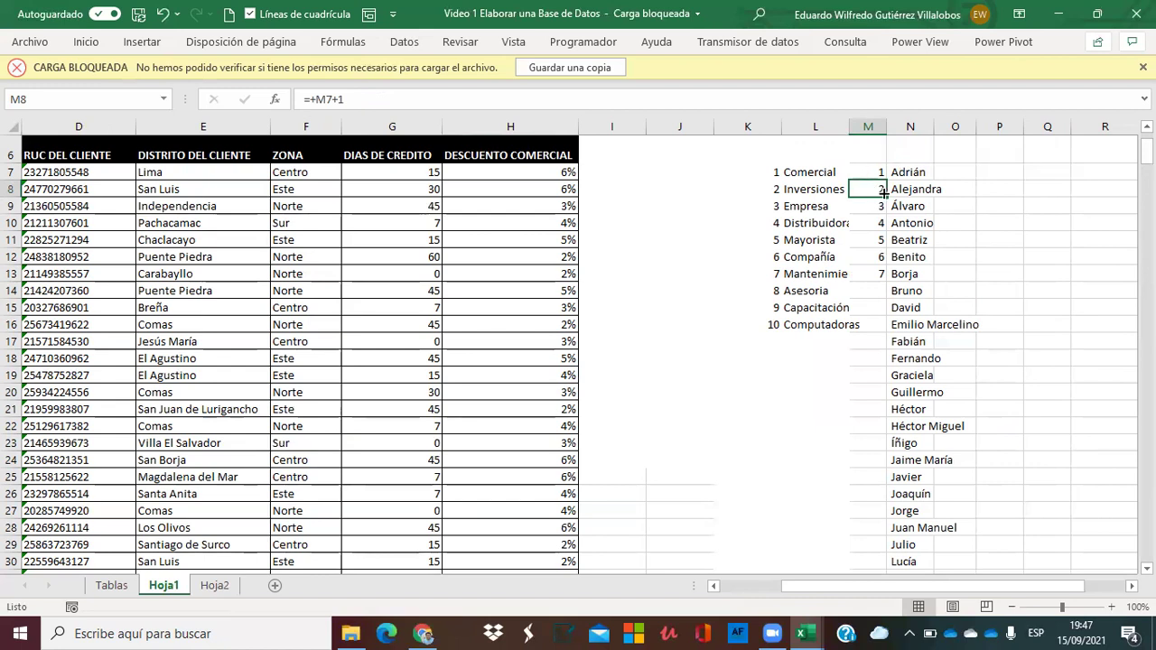
left_click_drag(888, 196, 885, 279)
double_click(885, 279)
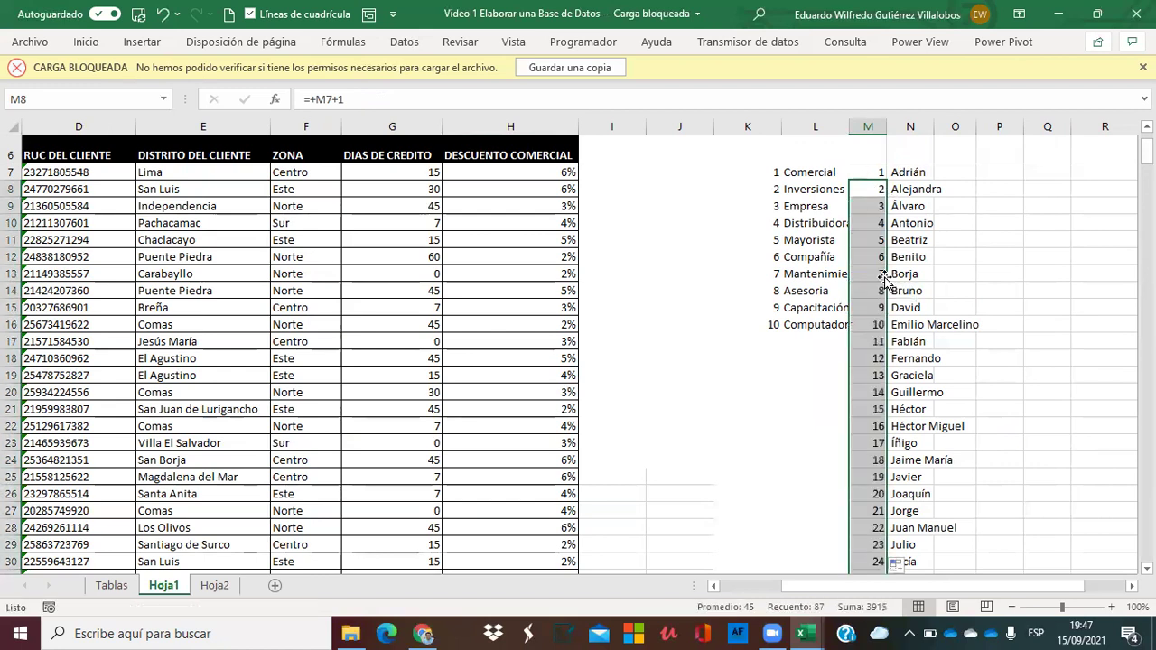
Widen column L and add Ventas in L17, numbered 11.
left_click(787, 338)
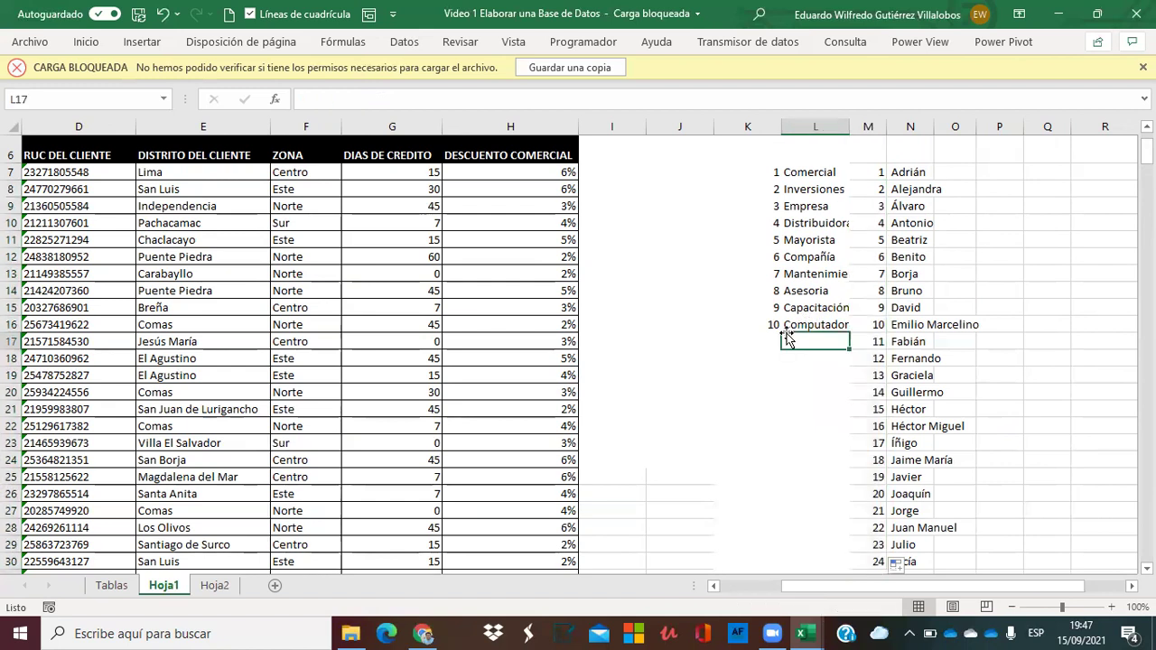
left_click_drag(849, 126, 881, 127)
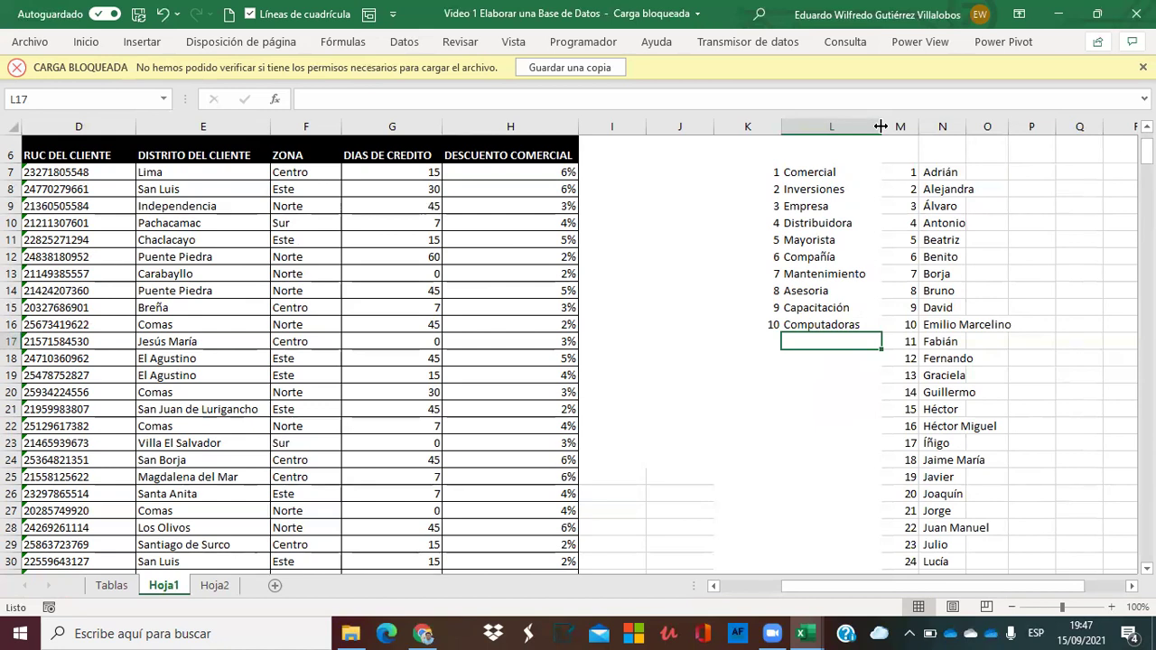
type("Ventas")
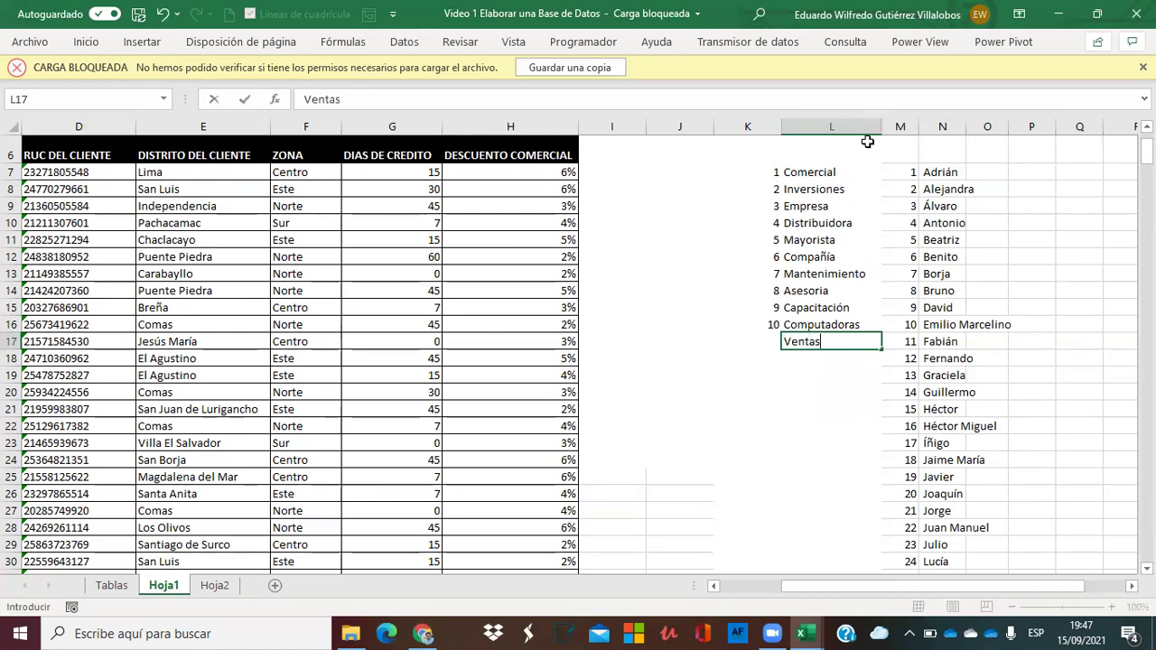
key("Return")
key("Up")
key("Left")
type("11")
key("Return")
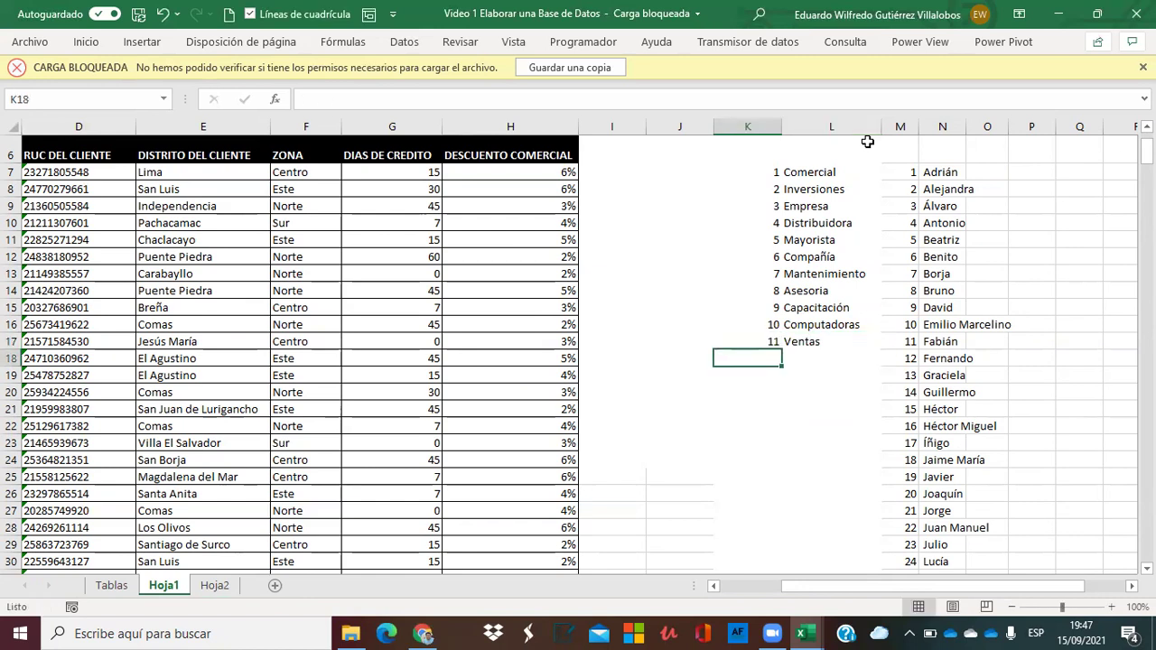
Add Muebles in L18, numbered 12.
type("12")
key("Tab")
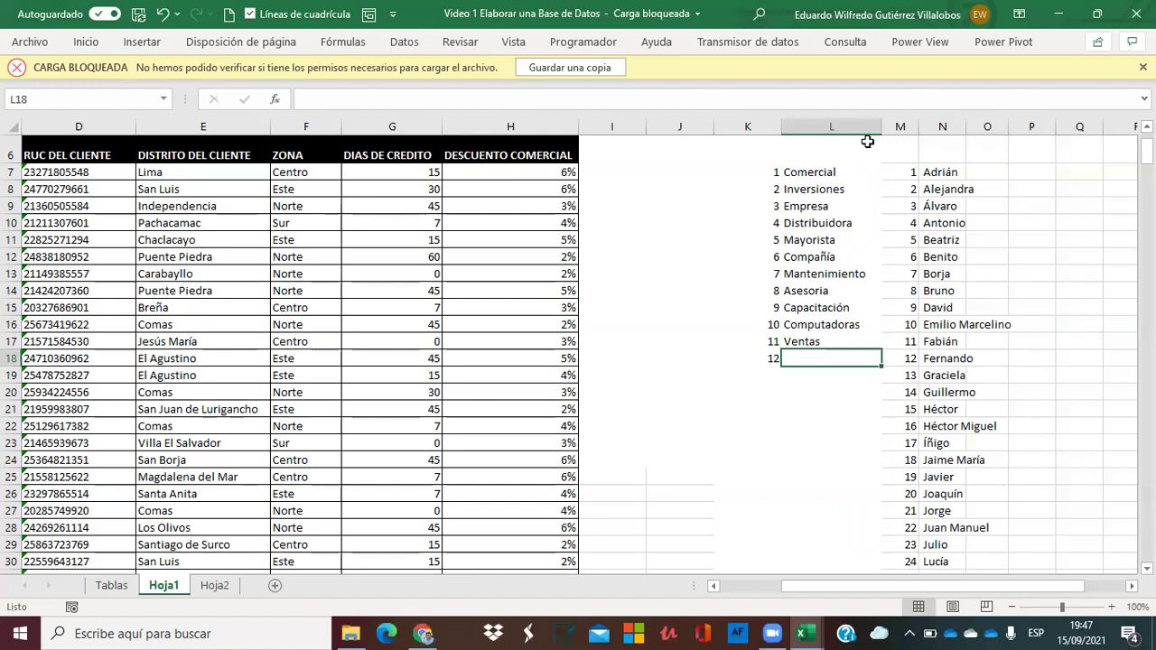
type("Muebles")
key("Return")
key("Left")
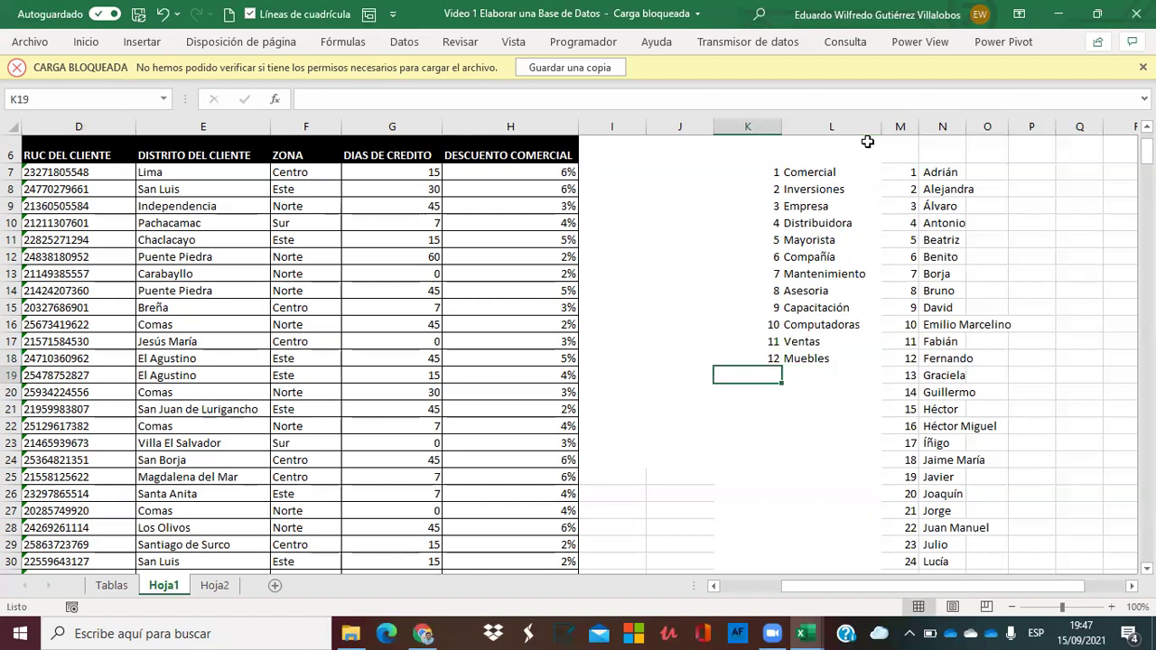
type("14")
key("Tab")
Add Servicios in L19 and correct its number to 13.
type("Servicios")
key("Return")
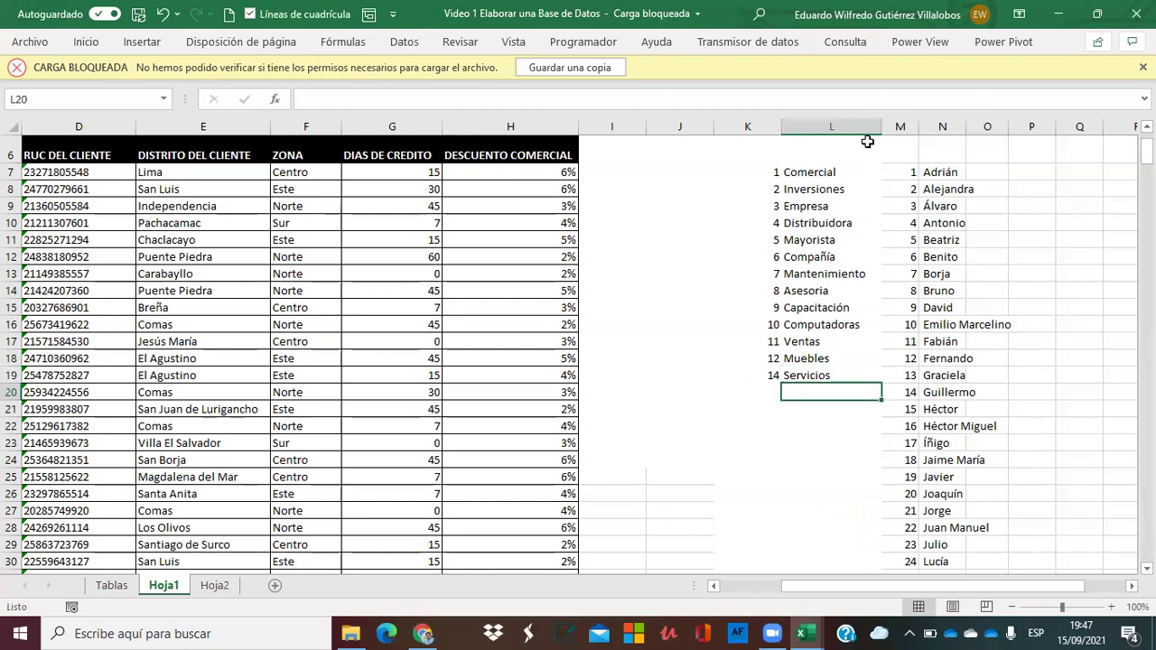
key("Up")
key("Left")
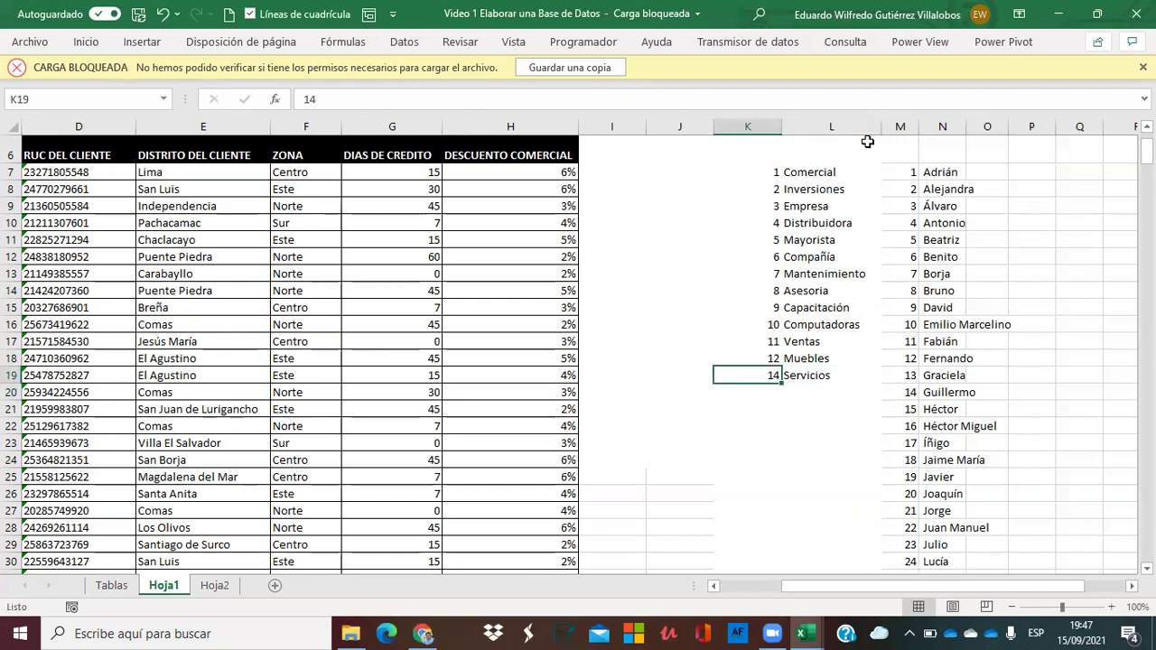
type("13")
key("Return")
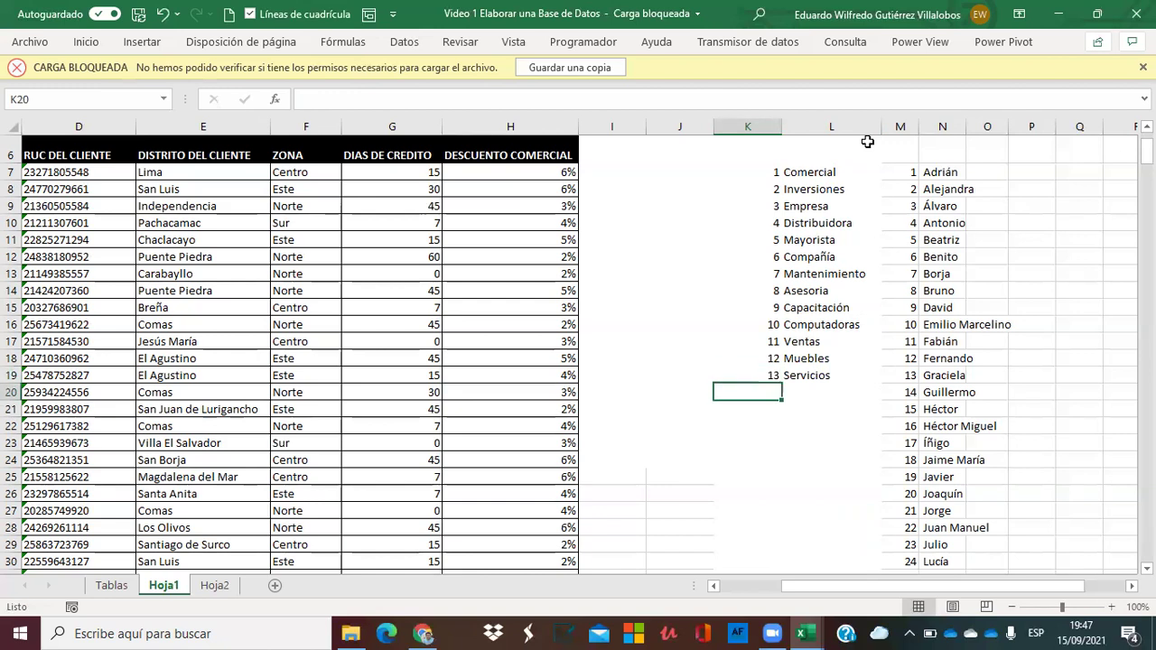
key("Up")
key("Up")
key("Up")
key("Up")
key("Up")
key("Up")
key("Up")
key("Up")
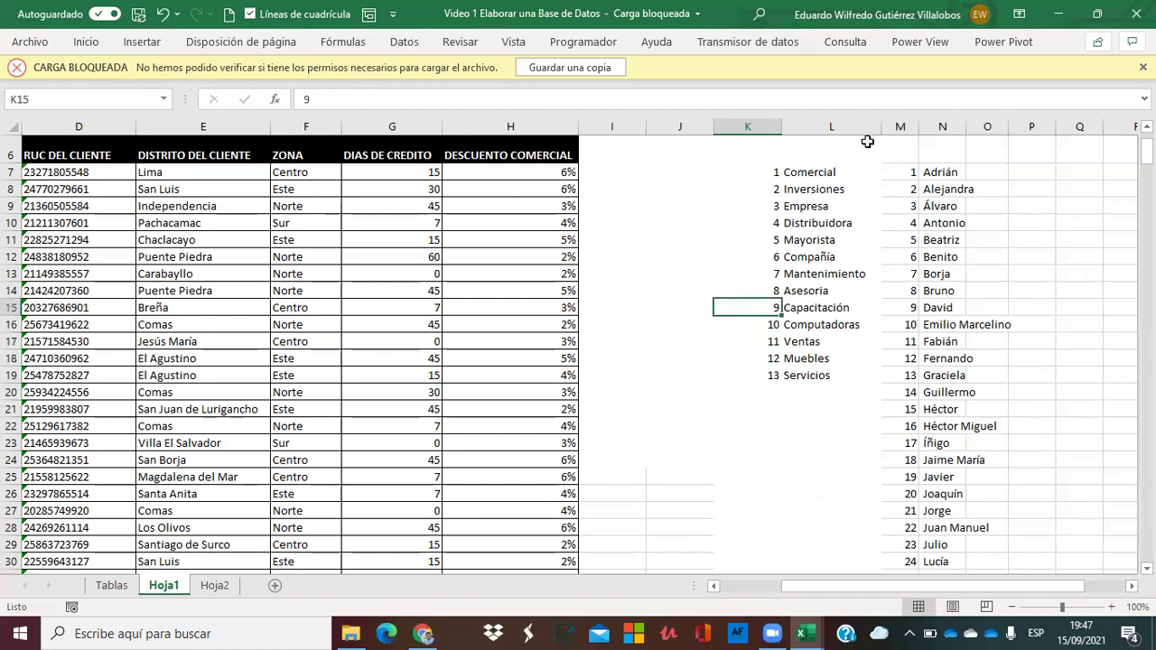
key("Left")
key("Left")
key("Left")
key("Left")
key("Left")
key("Left")
key("Left")
key("Left")
key("Left")
key("Left")
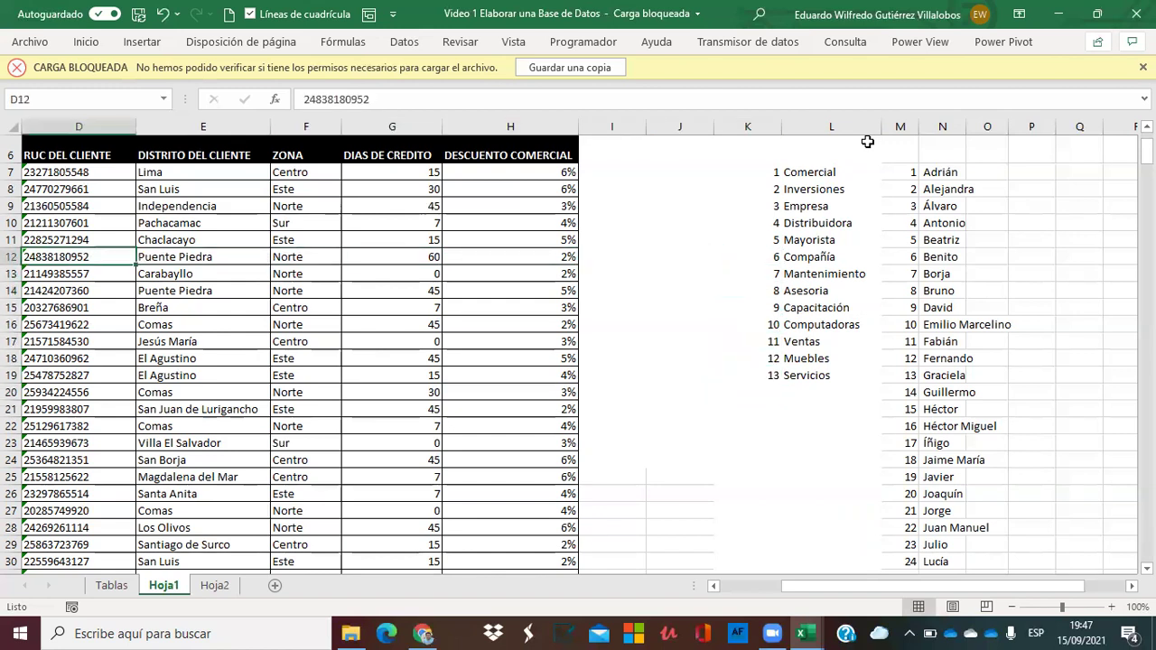
key("Right")
key("Right")
key("Up")
key("Up")
key("Up")
key("Up")
key("Up")
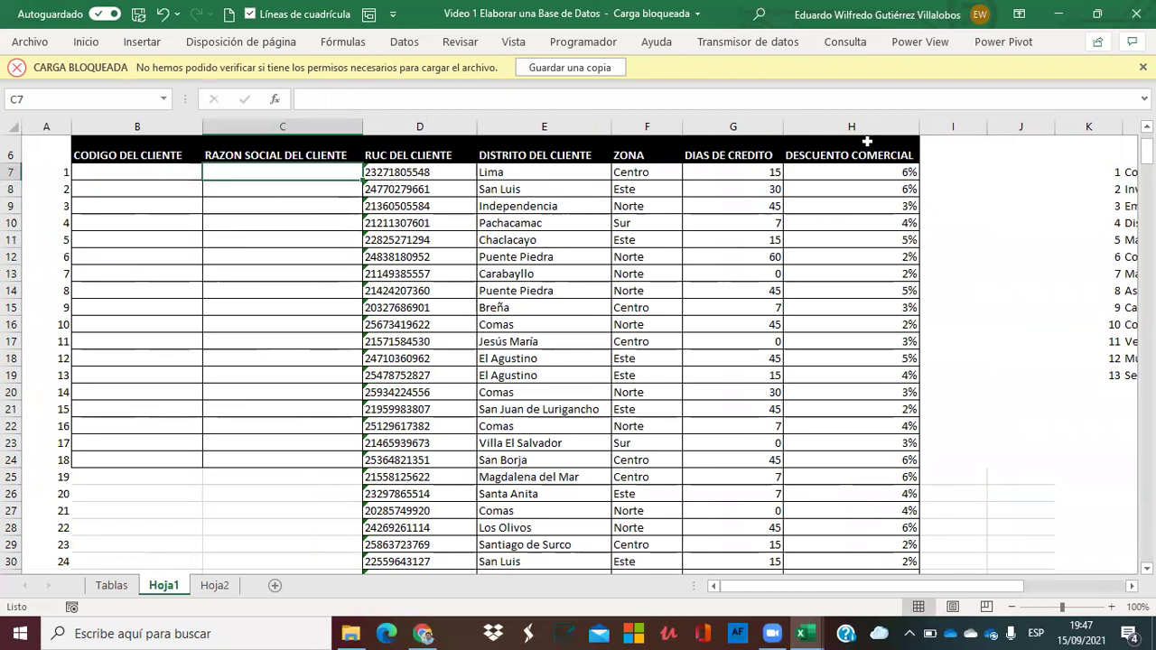
key("Right")
key("Right")
key("Right")
key("Right")
key("Right")
key("Right")
key("Right")
key("Right")
key("Right")
key("Right")
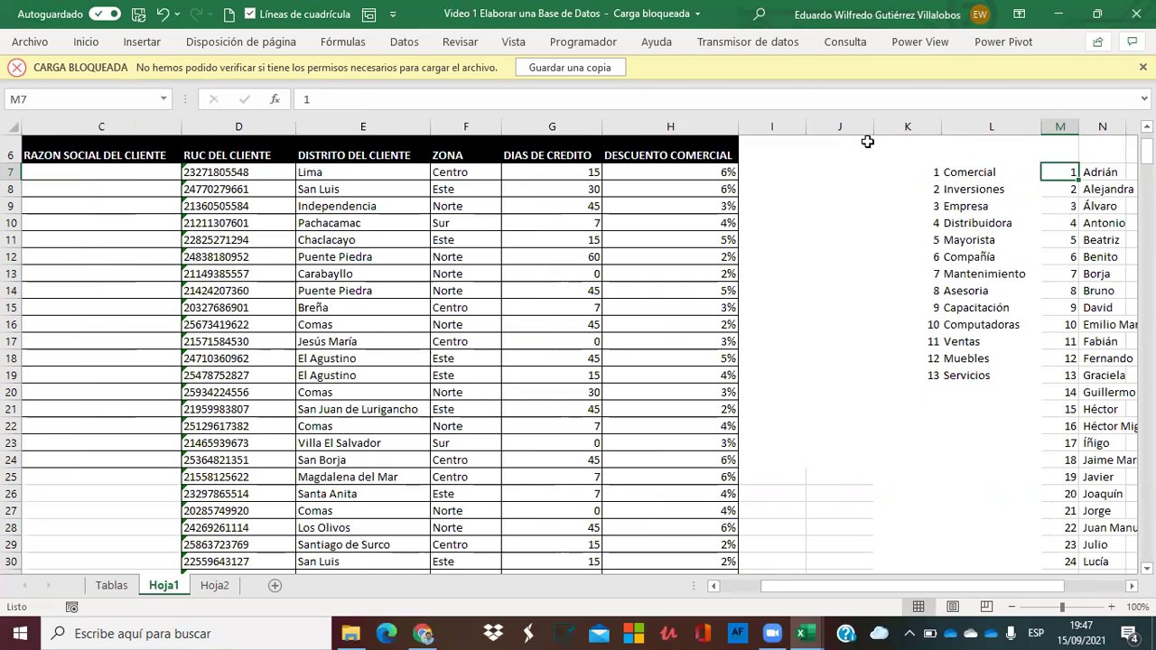
key("Left")
key("Left")
key("Left")
key("Left")
key("Left")
key("Right")
key("Right")
key("Right")
key("Left")
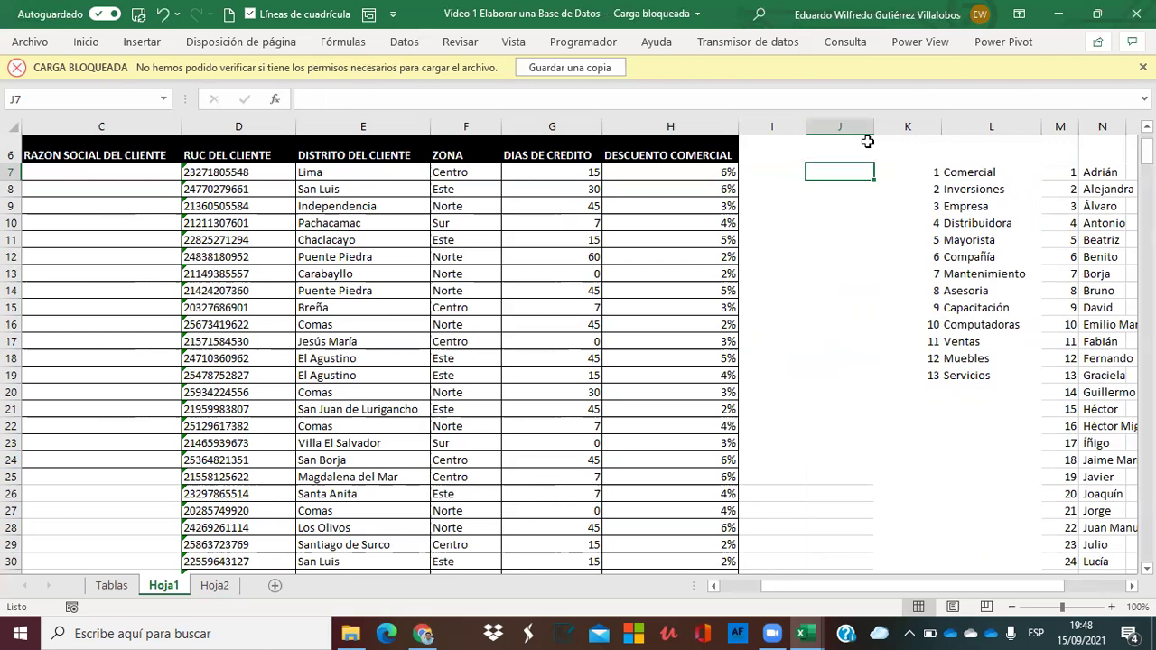
key("Right")
key("Right")
key("Right")
key("Right")
key("Right")
key("Right")
key("Right")
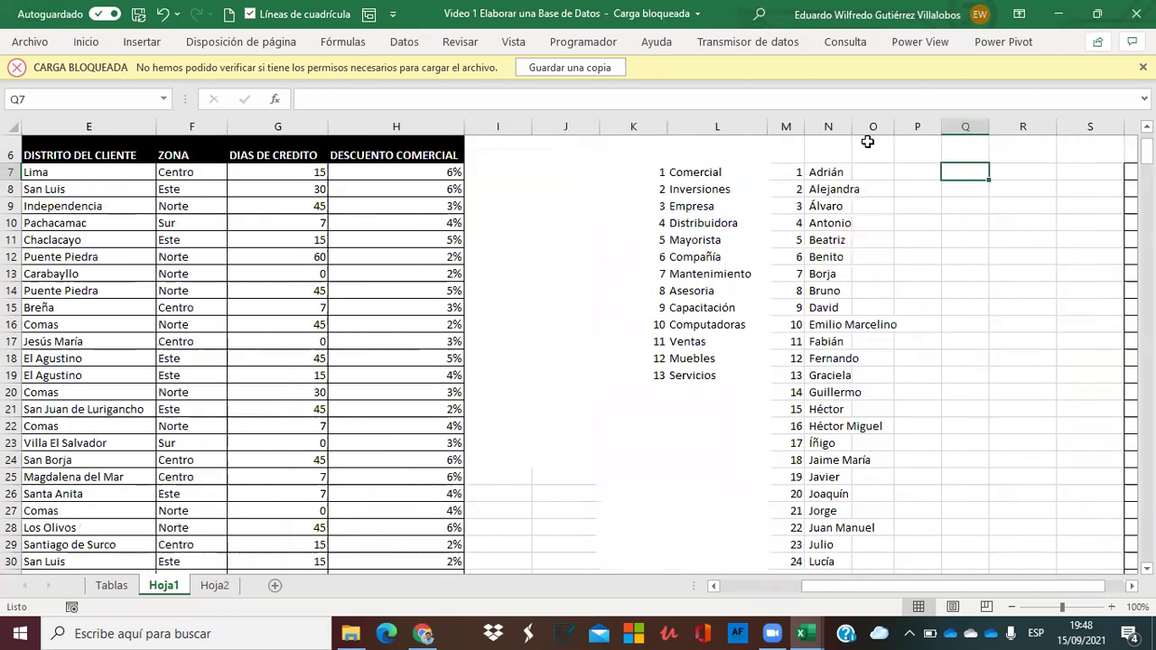
key("shift+Right")
key("shift+Down")
key("shift+Down")
key("Left")
key("Left")
key("Left")
key("Left")
key("Left")
key("Left")
key("Left")
key("Left")
key("Left")
key("Left")
key("Left")
key("Left")
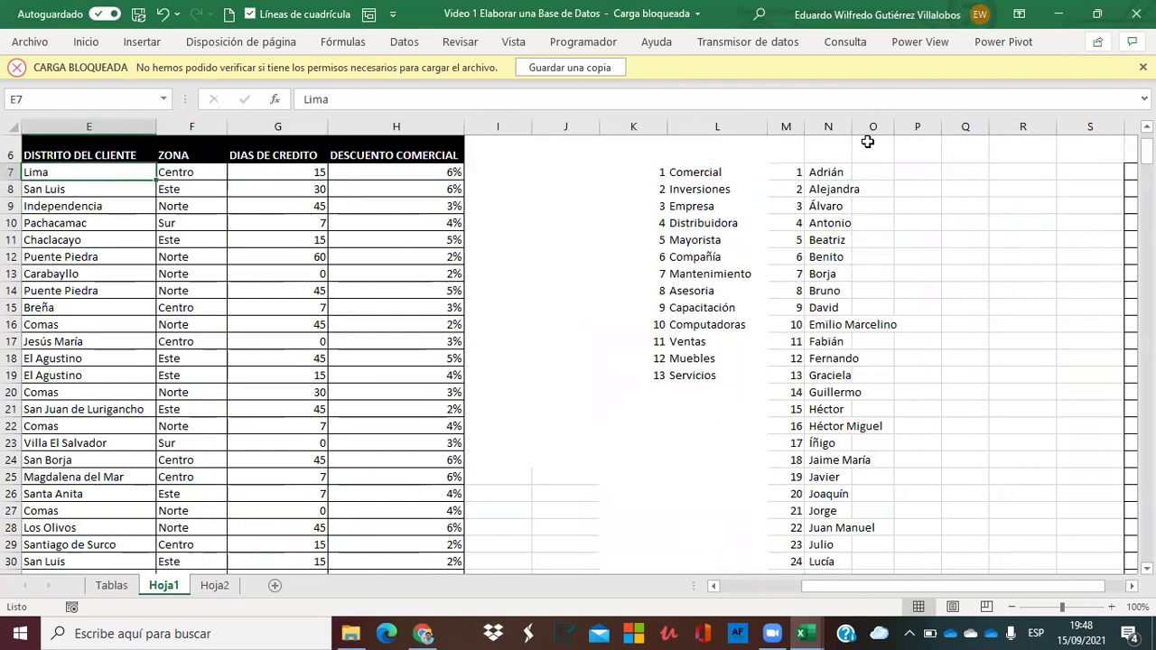
key("Left")
key("Left")
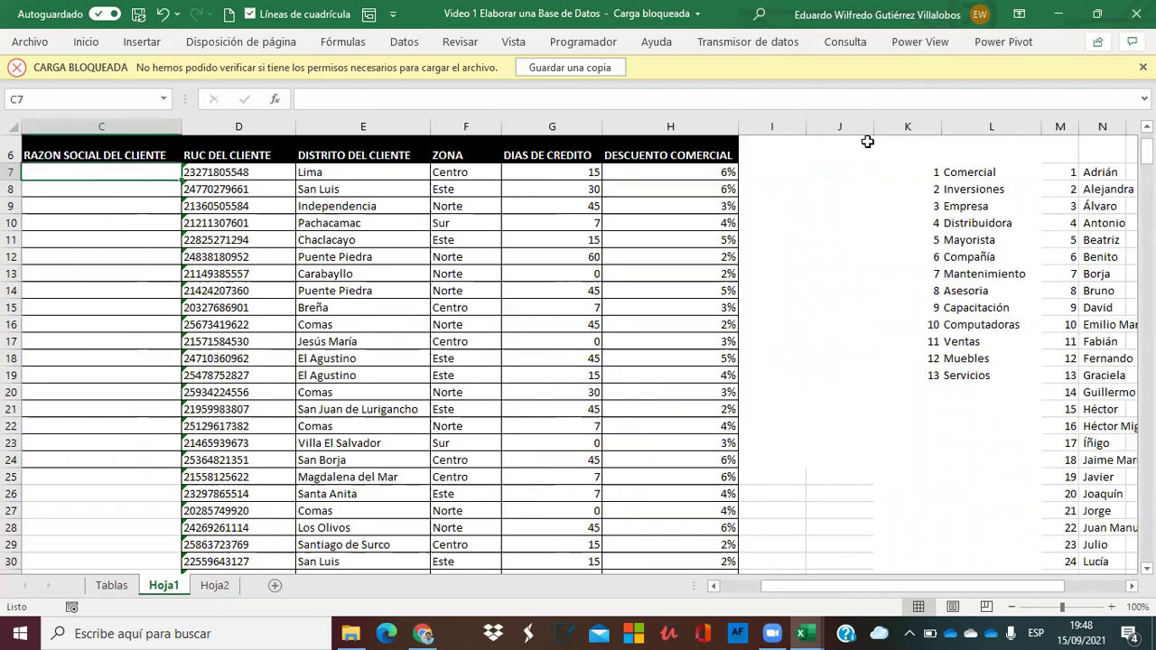
key("Left")
key("Right")
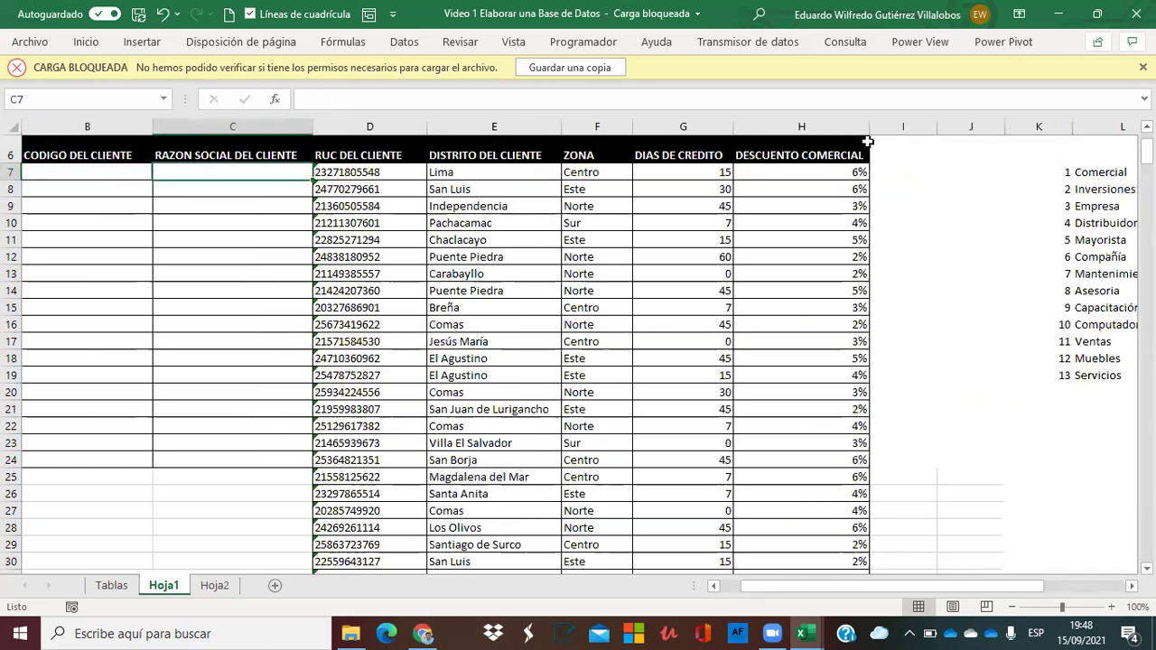
key("Right")
key("Right")
key("Right")
key("Right")
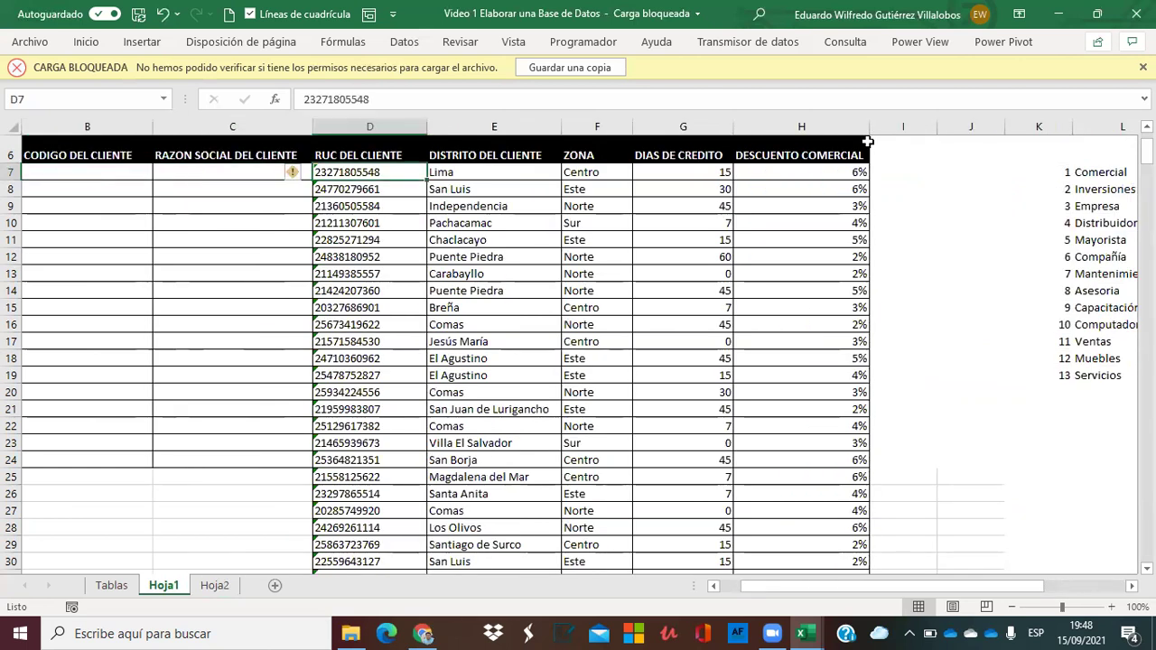
key("Left")
key("Left")
key("Left")
key("Left")
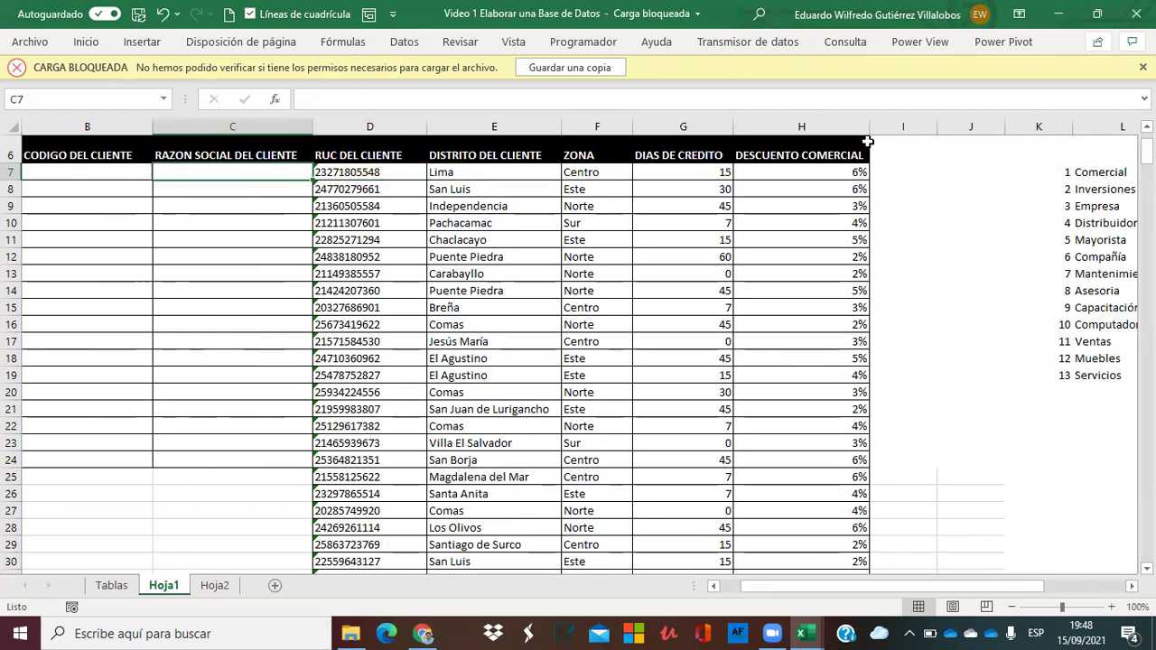
Insert two blank columns before the RUC column and narrow them.
right_click(384, 124)
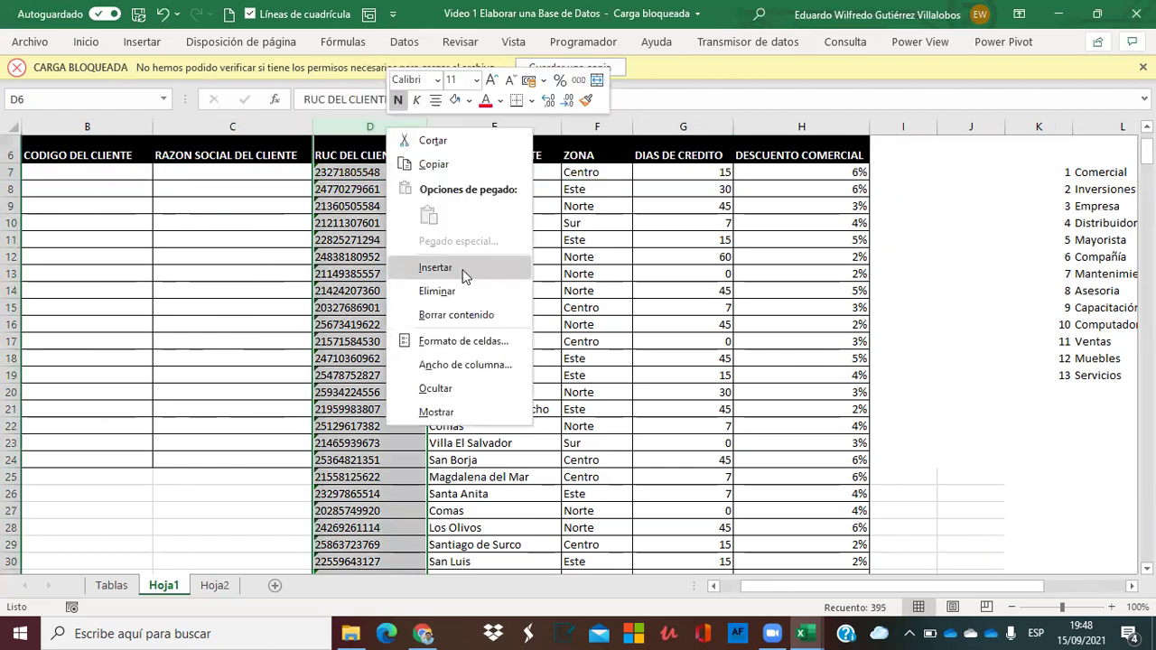
left_click(434, 267)
left_click(503, 125)
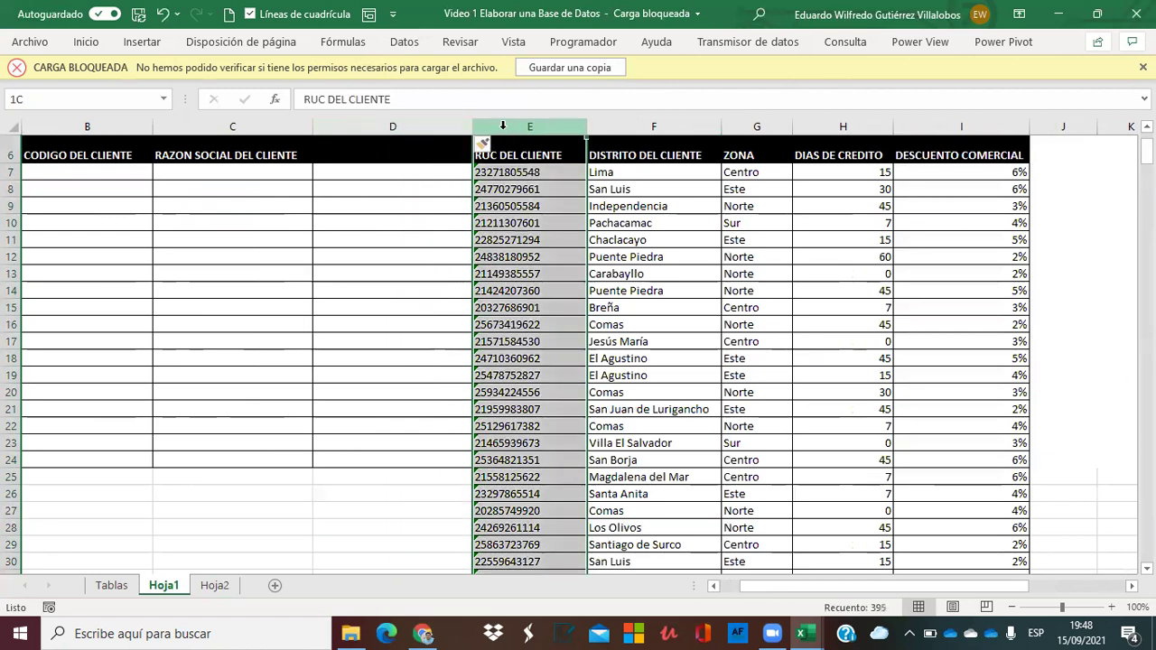
right_click(503, 125)
left_click(585, 271)
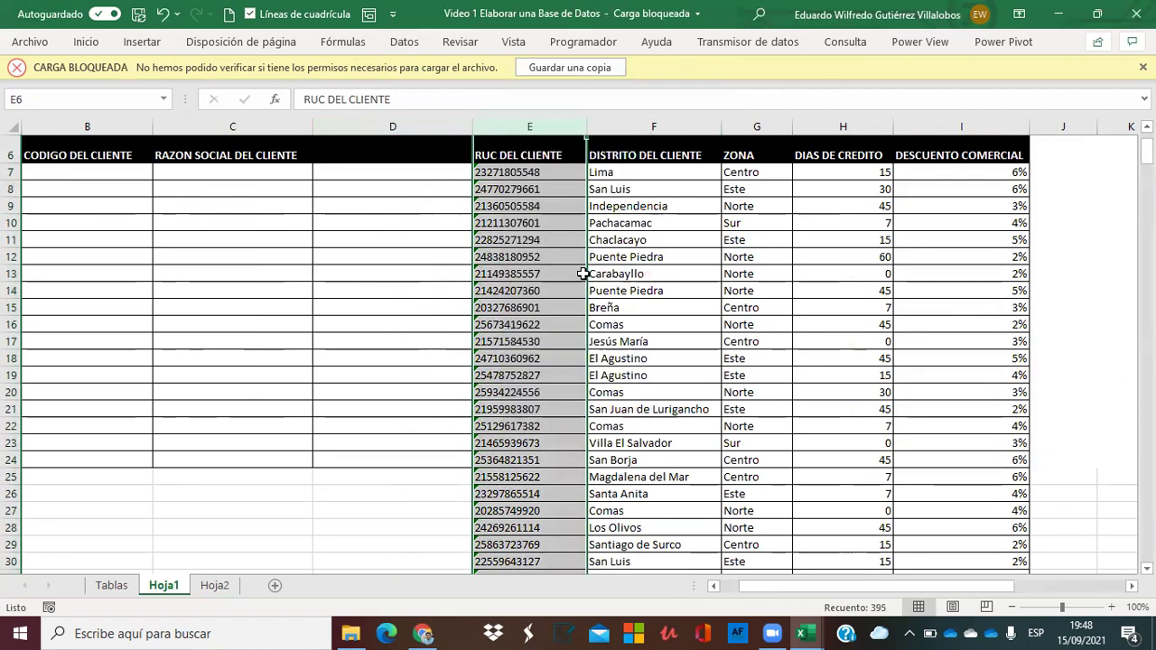
left_click_drag(472, 124, 382, 125)
left_click_drag(543, 127, 476, 126)
Enter =+ALEATORIO.ENTRE(1;13) in D7 and fill it down column D.
left_click(351, 167)
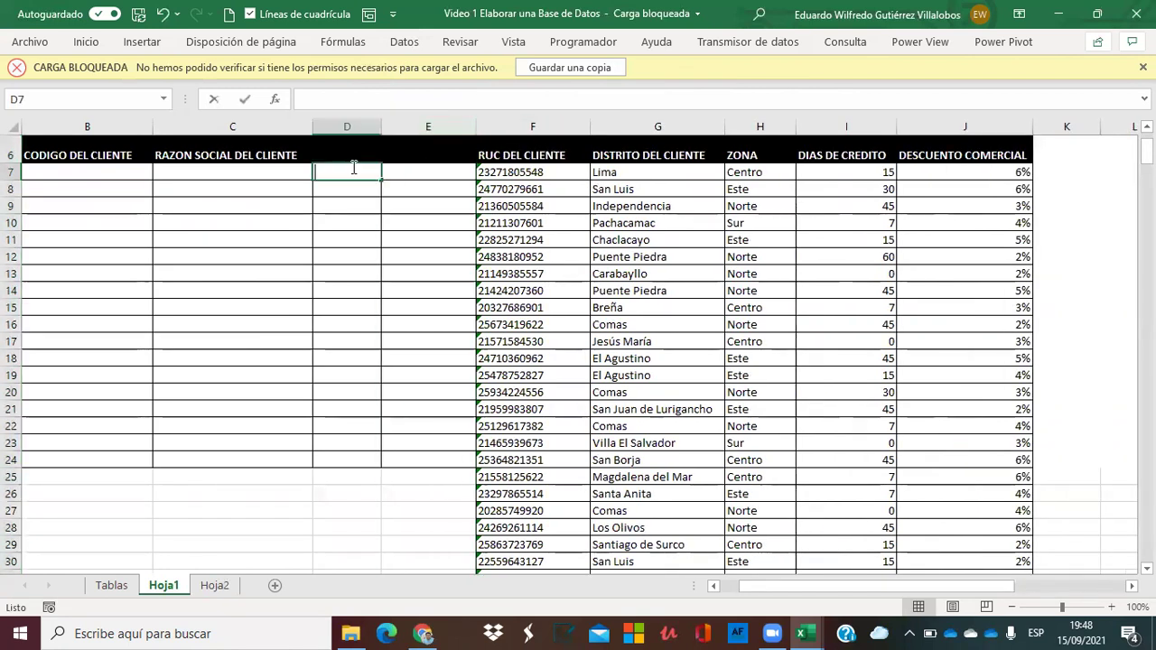
type("+ale")
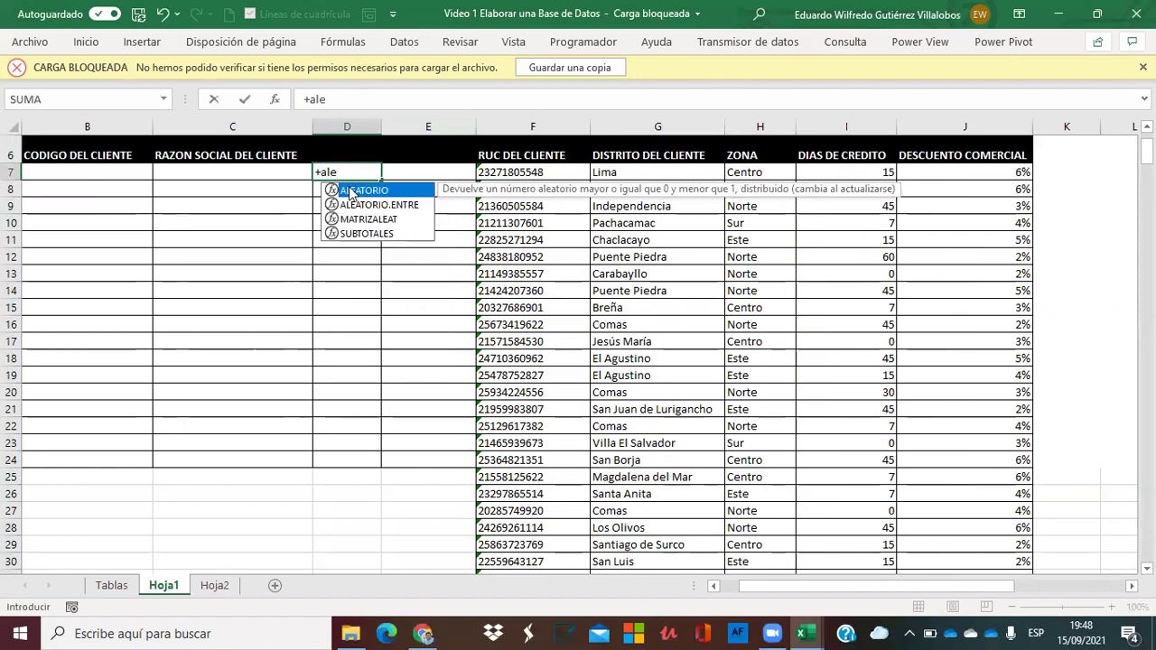
double_click(352, 202)
type("1;13")
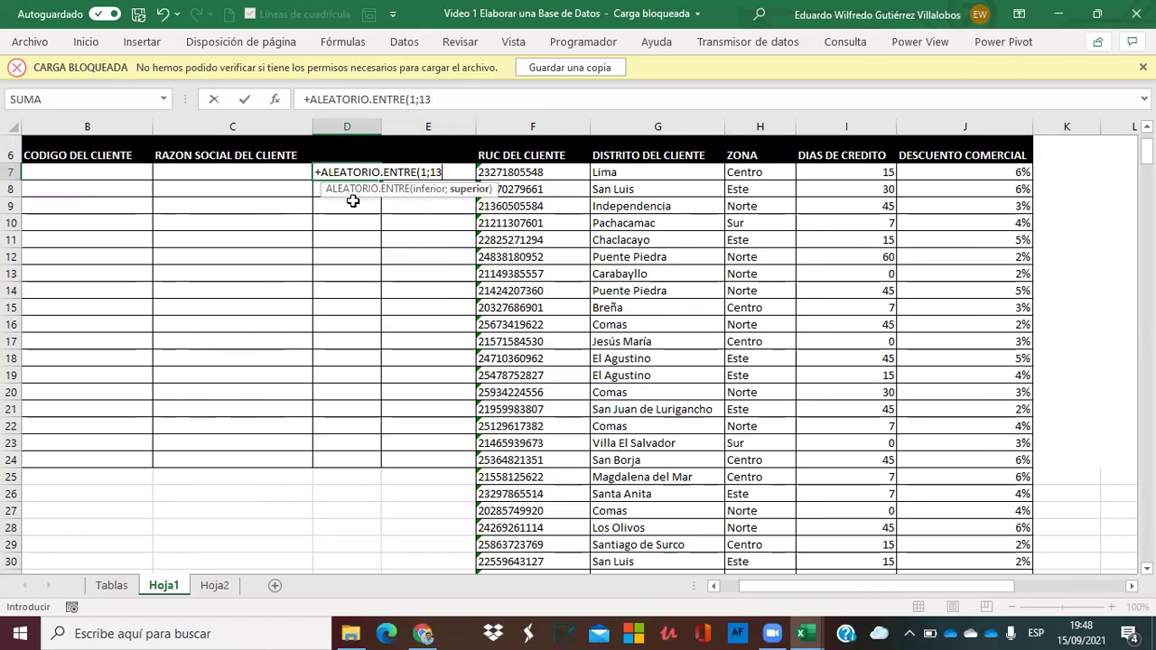
type(")")
key("Return")
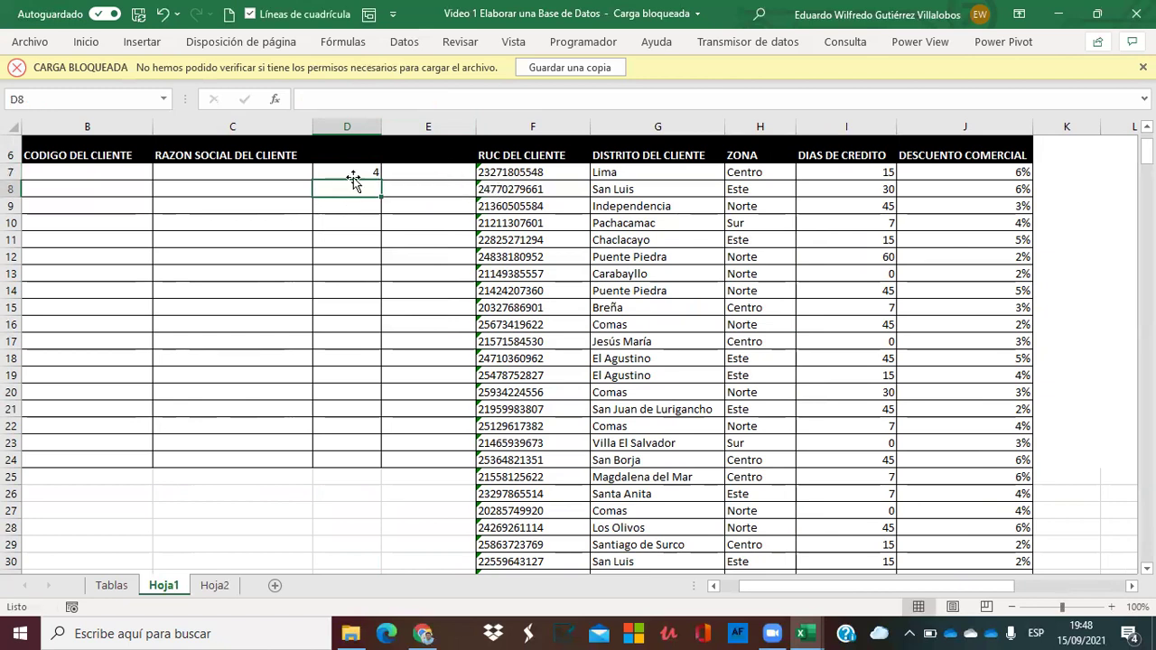
left_click(351, 172)
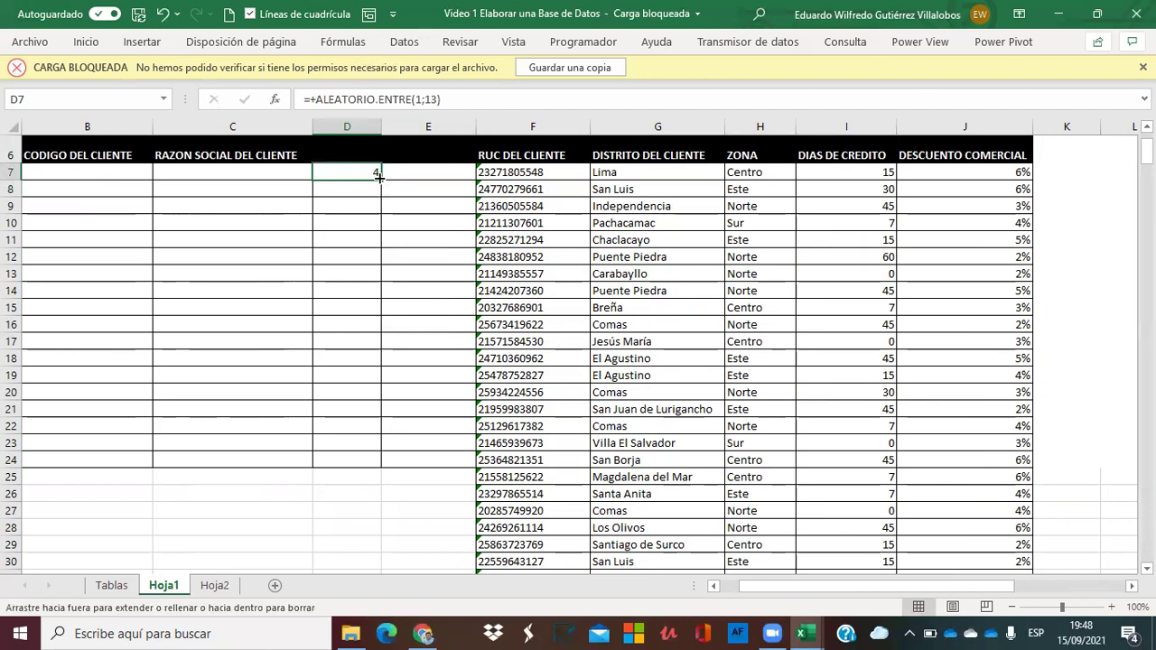
double_click(379, 176)
left_click(436, 171)
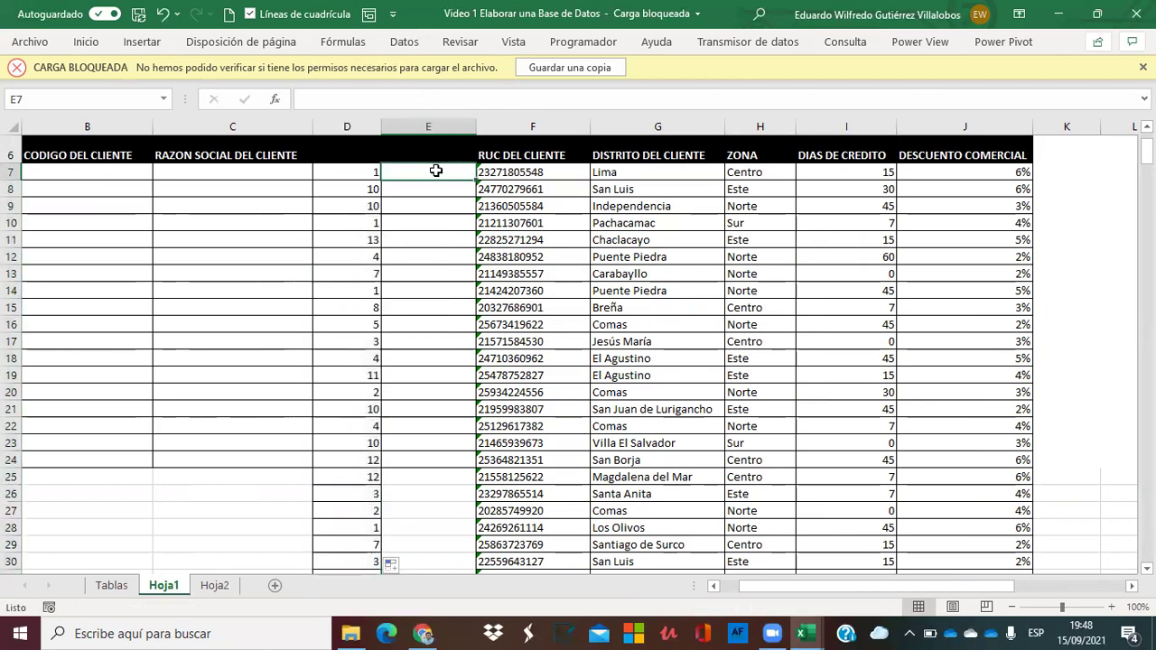
left_click(1078, 157)
Select the numbered name list to count its entries.
key("Right")
key("Right")
key("Right")
key("Right")
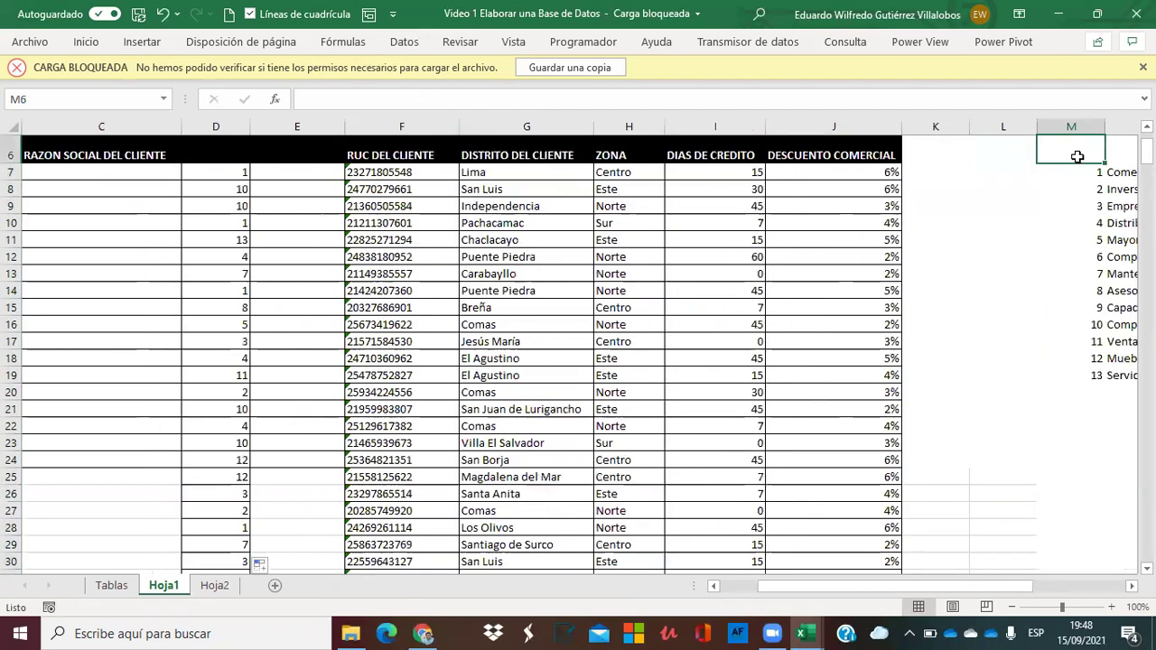
key("Down")
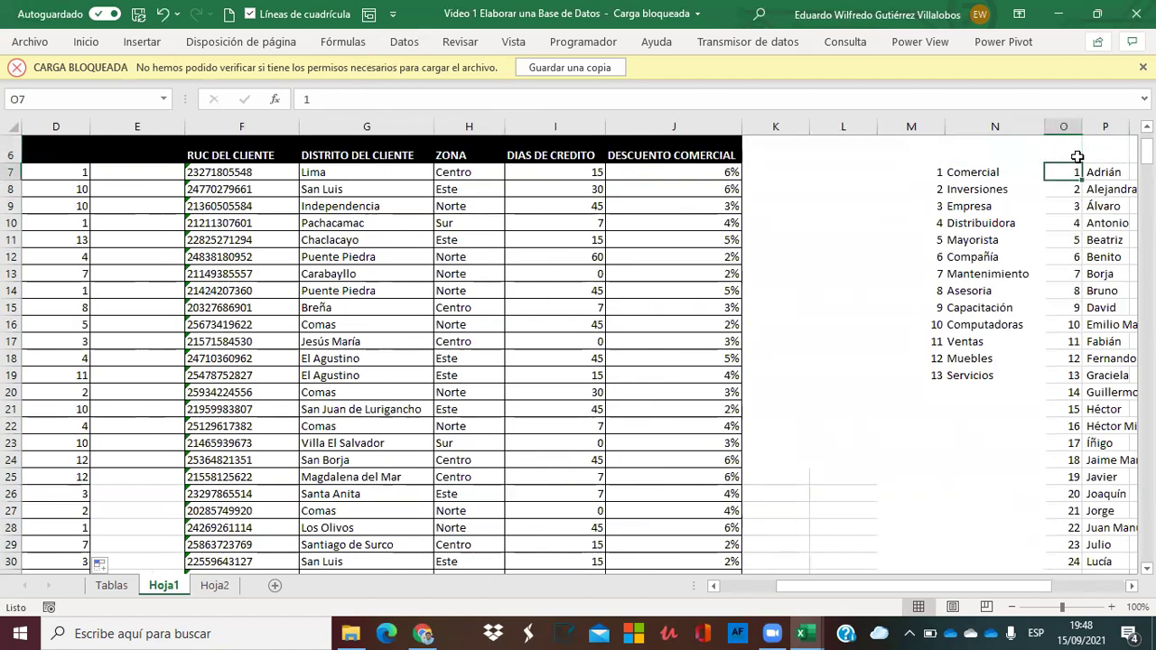
key("ctrl+shift+Down")
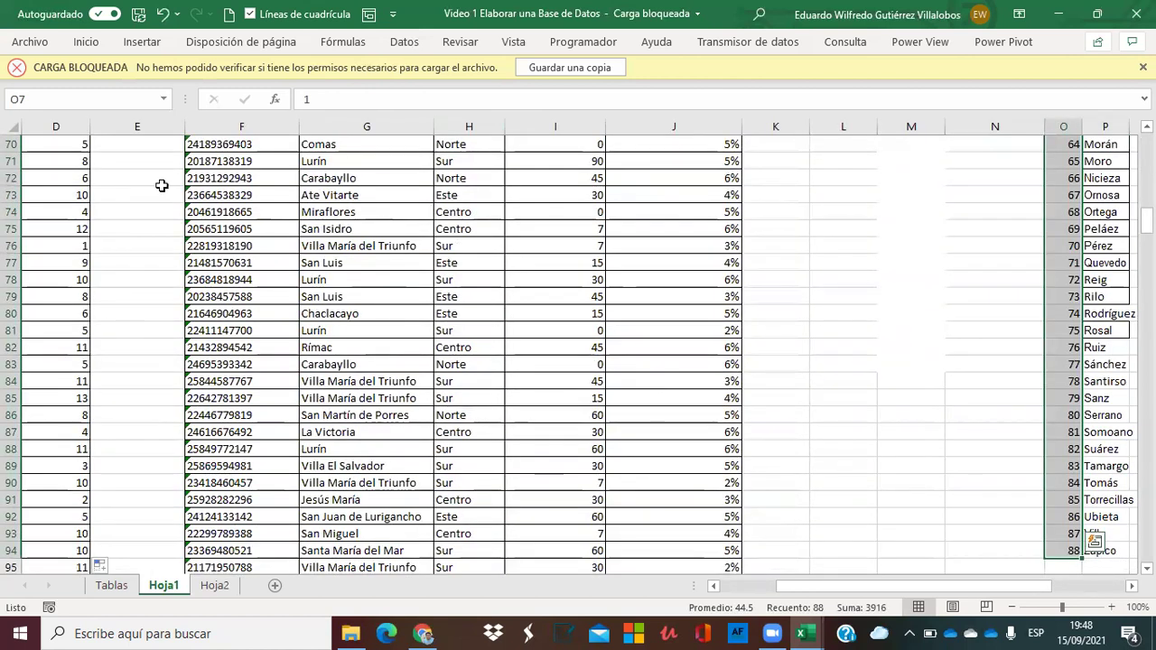
left_click(96, 173)
key("ctrl+shift+Up")
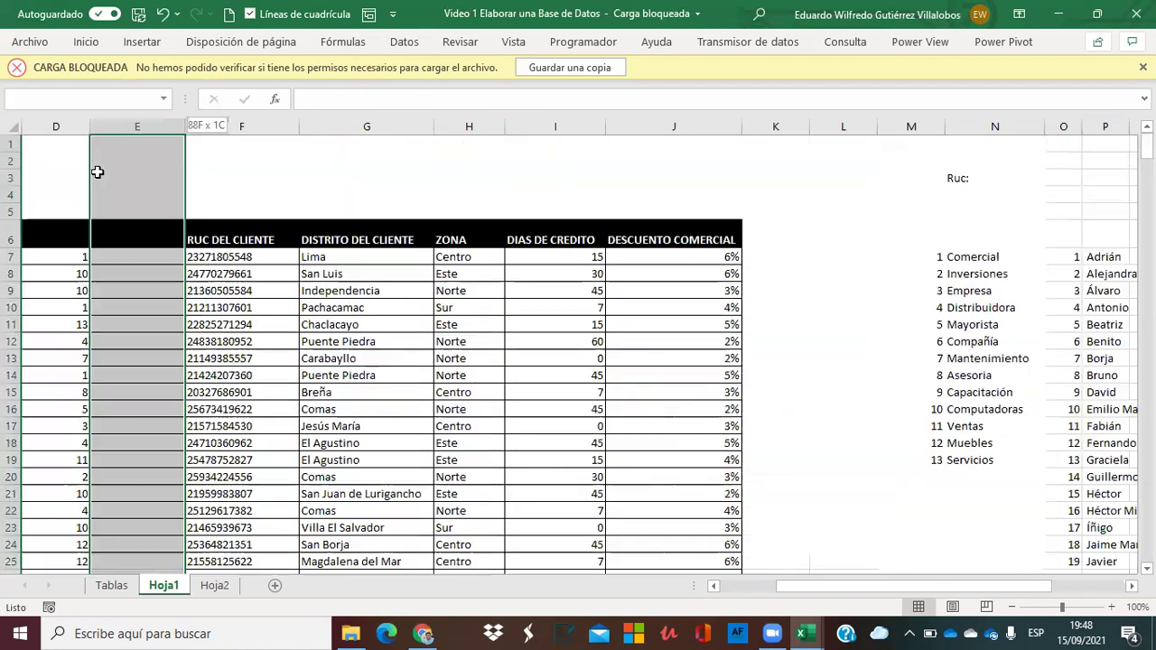
Copy D7's random formula into E7, raise its upper limit to 88, and fill down.
left_click(78, 257)
key("ctrl+c")
key("Right")
key("Return")
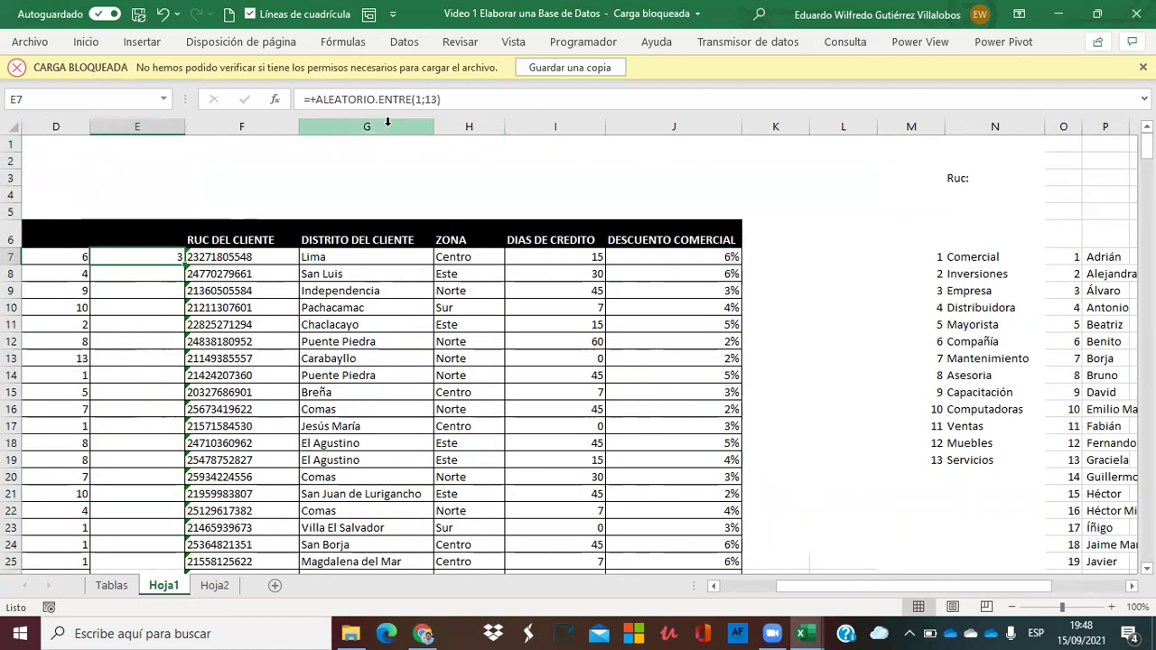
left_click(436, 98)
double_click(434, 97)
key("Return")
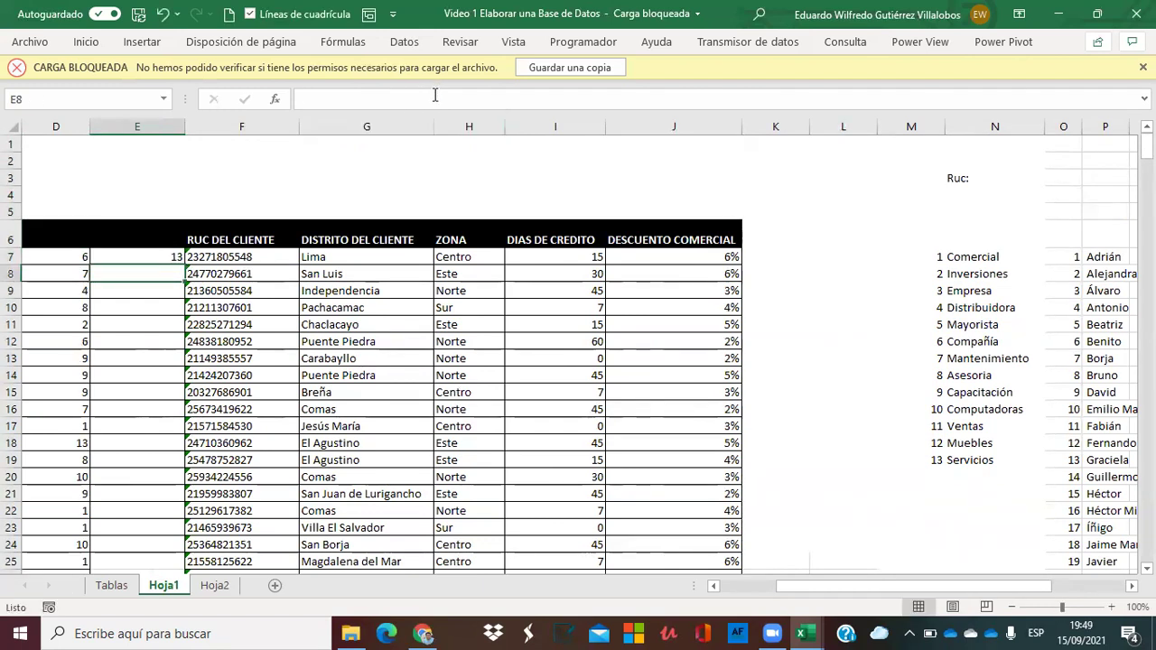
left_click(138, 255)
double_click(183, 264)
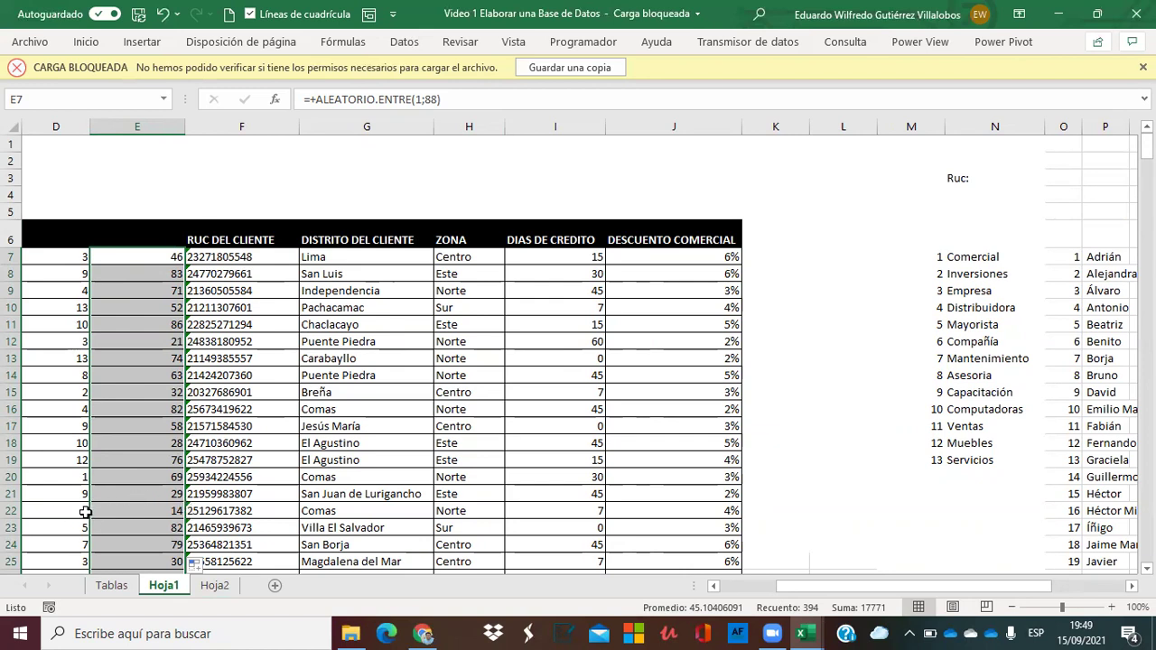
Look over the numbered lookup lists beside the customer table.
left_click(1074, 471)
key("Right")
key("Left")
key("Right")
key("Right")
key("Left")
key("Left")
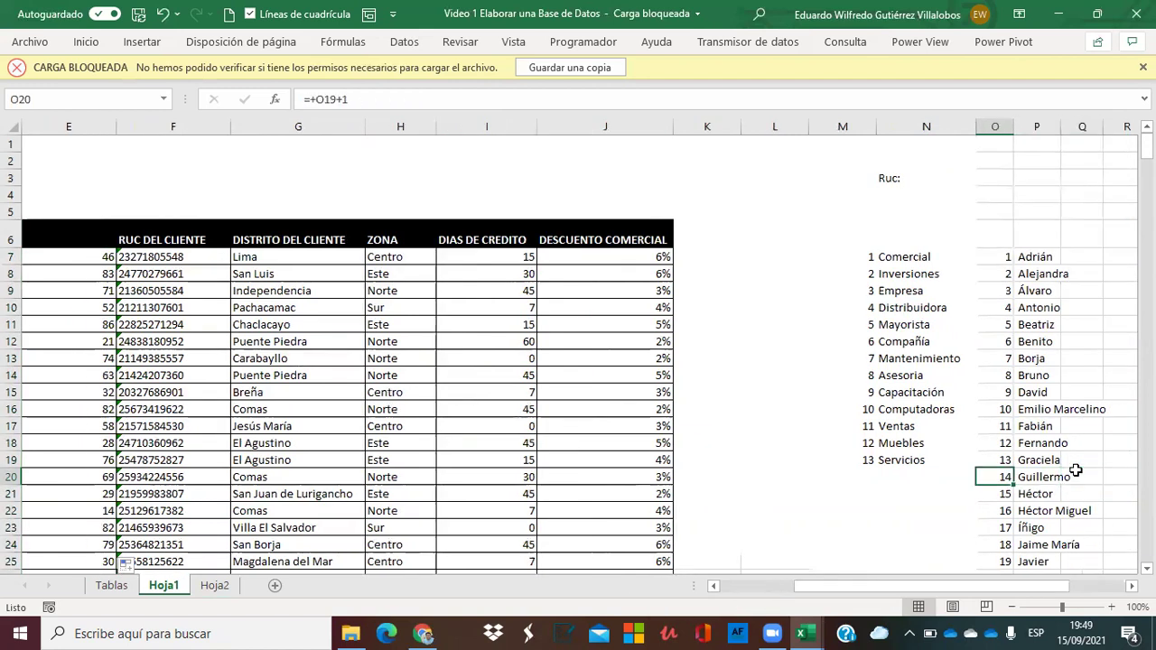
key("Right")
key("Up")
key("Up")
key("Up")
key("Up")
key("Up")
key("Up")
key("Up")
key("Left")
key("Left")
key("Up")
key("Up")
key("Up")
key("Right")
key("Right")
key("Left")
key("Down")
key("Down")
key("Left")
key("Left")
key("Left")
key("Left")
key("Left")
key("Left")
key("Left")
key("Left")
key("Left")
key("Left")
key("Left")
key("Left")
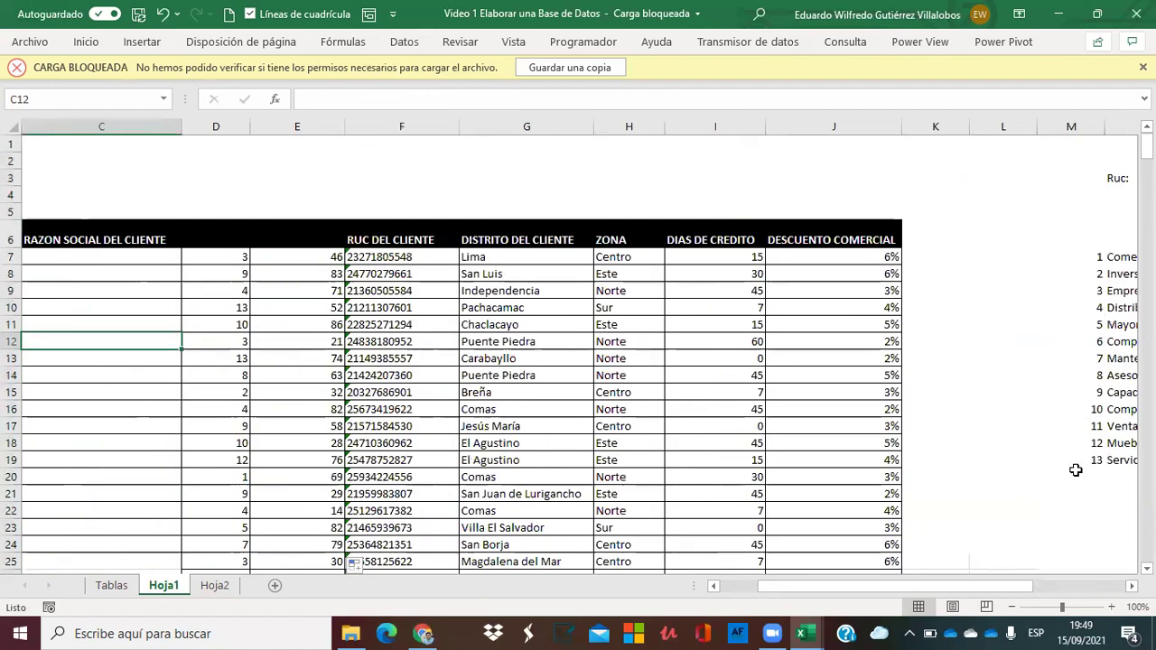
Insert empty columns before the 1–88 numbers and before RUC, then resize them.
left_click_drag(241, 123, 214, 124)
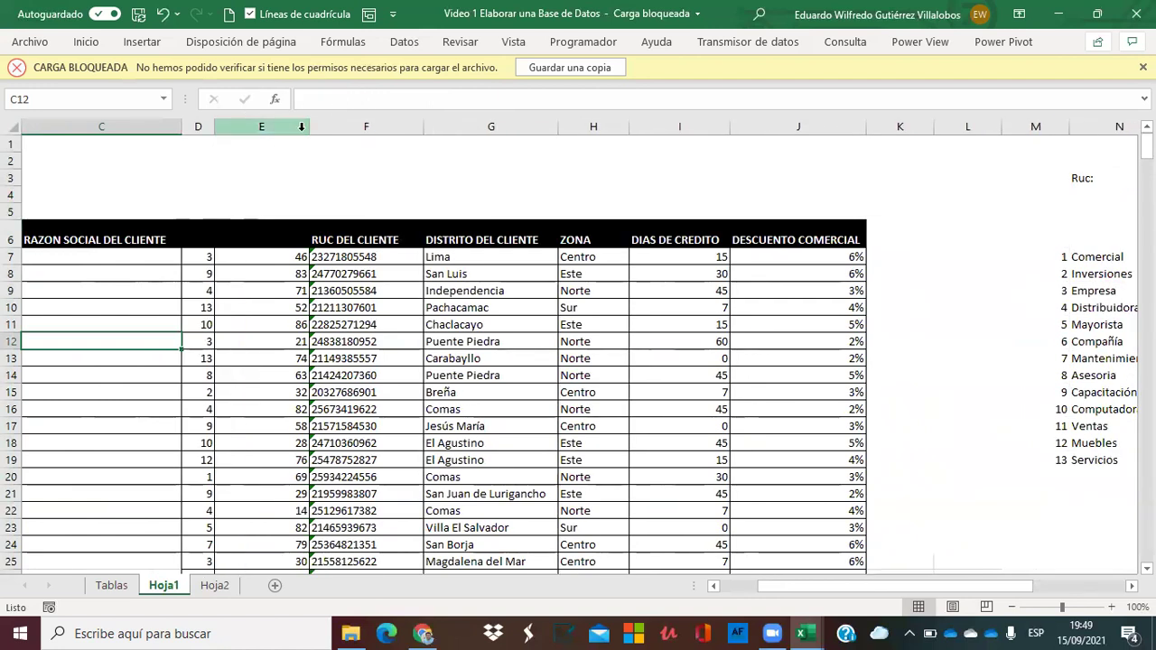
left_click_drag(308, 127, 240, 142)
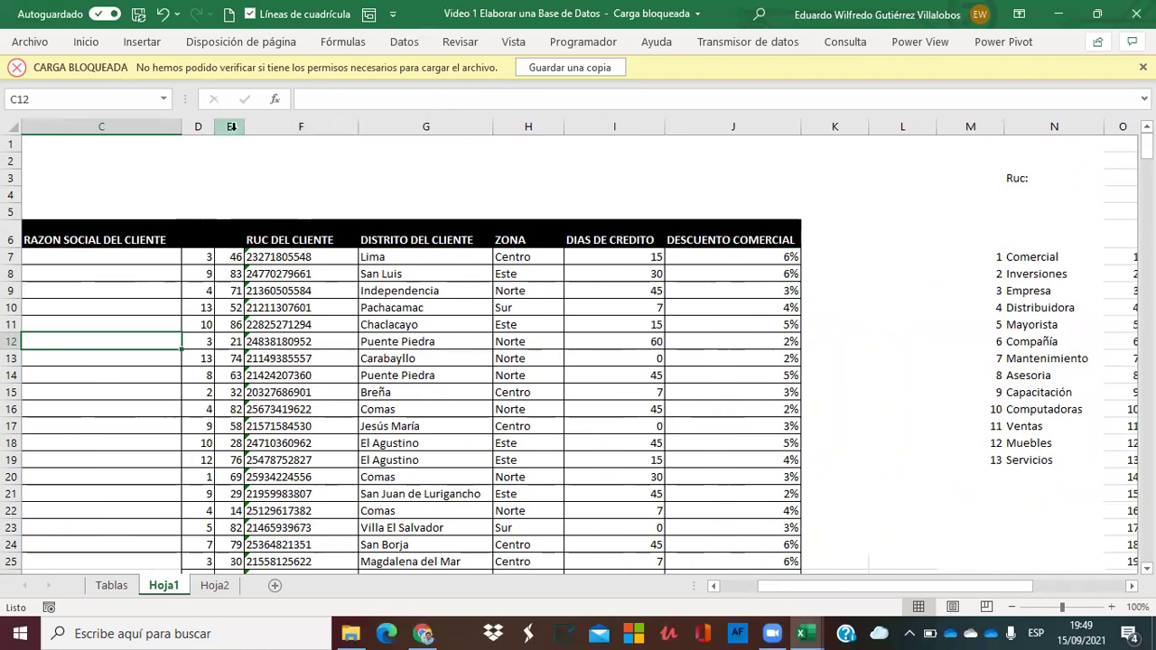
left_click(231, 127)
right_click(232, 129)
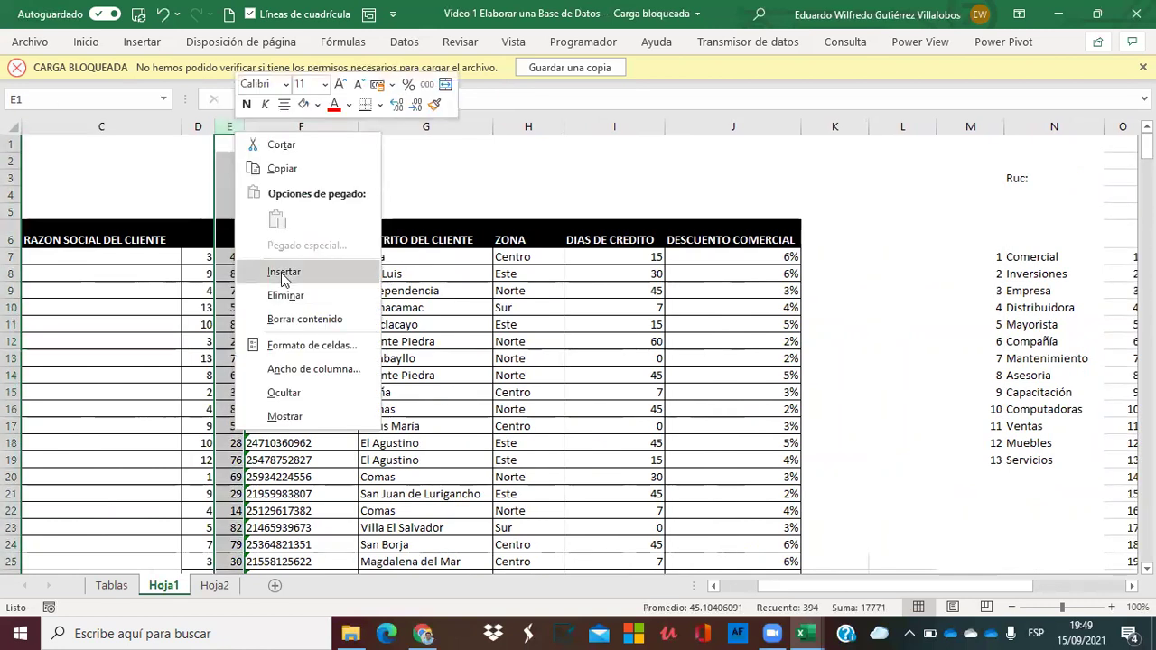
left_click(282, 273)
left_click(312, 126)
right_click(315, 132)
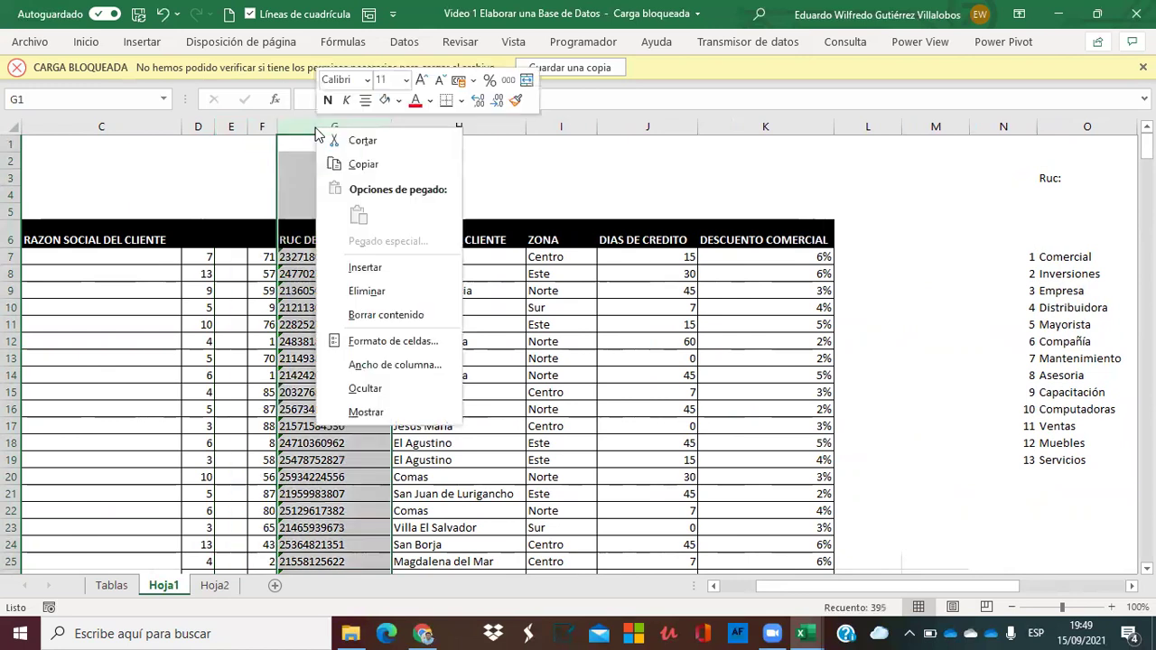
left_click(381, 271)
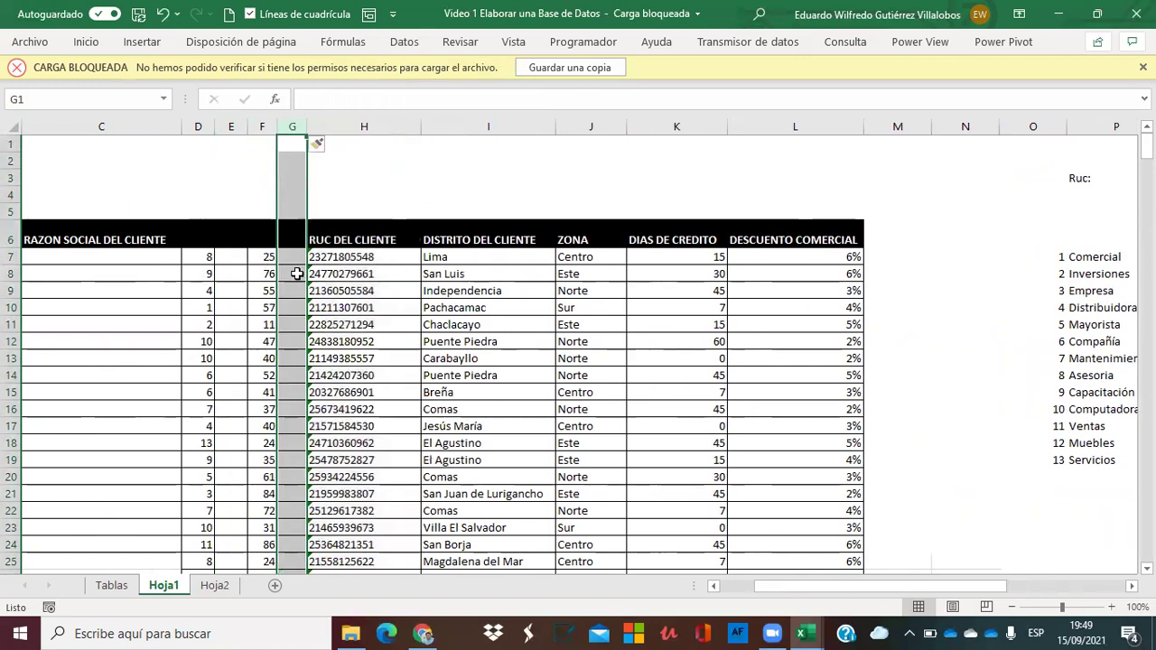
left_click_drag(310, 127, 349, 134)
left_click_drag(247, 124, 278, 125)
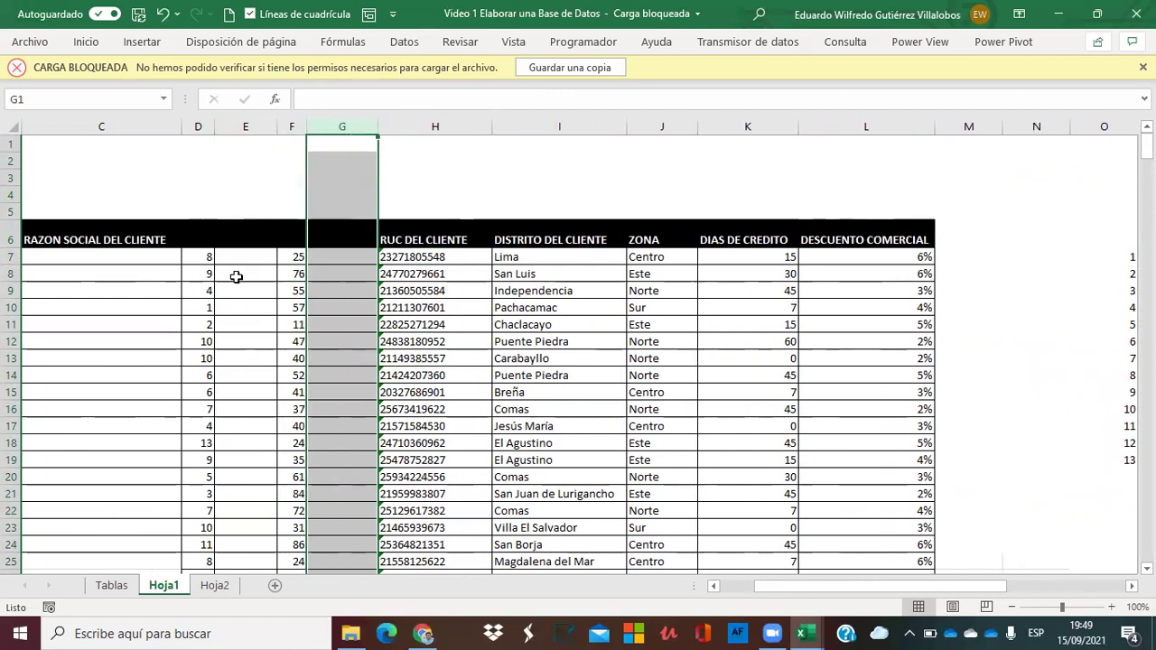
left_click(207, 258)
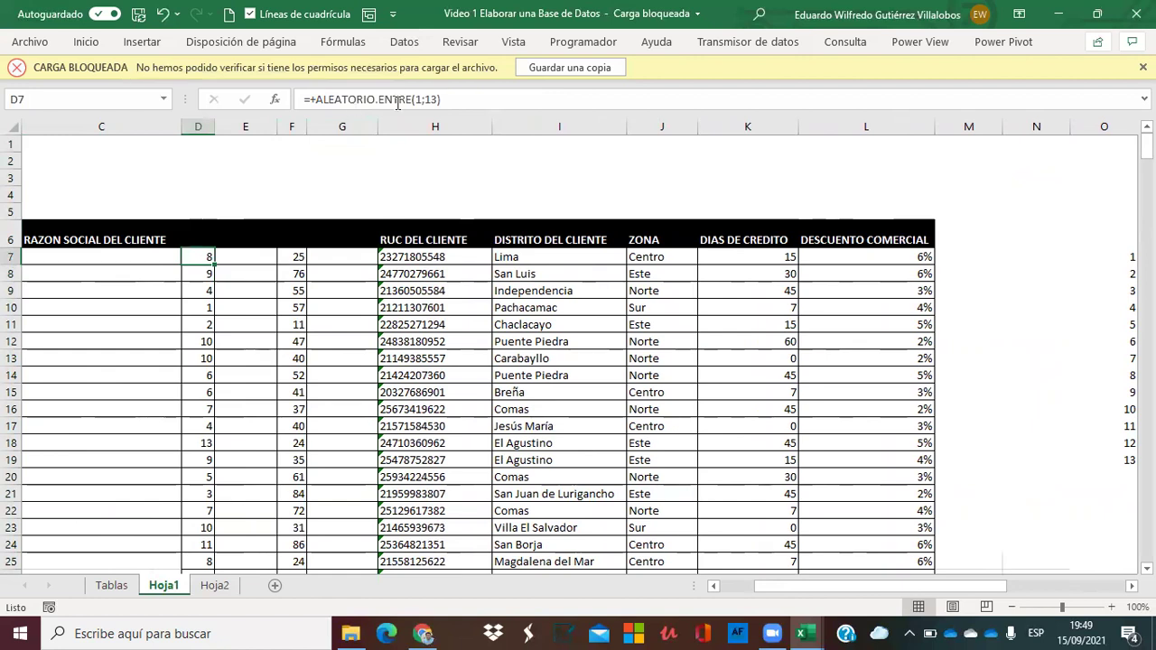
Enter =+BUSCARV(D7;$O$7:$P$19;2;FALSO) in E7.
left_click(238, 260)
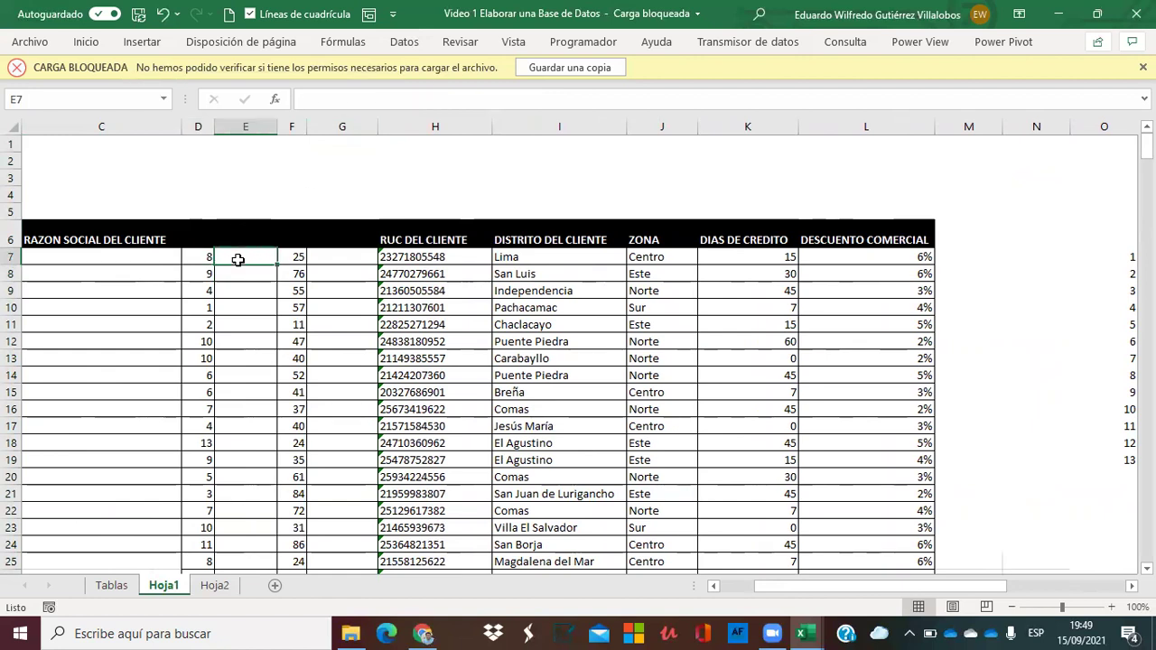
type("+buscar")
double_click(240, 303)
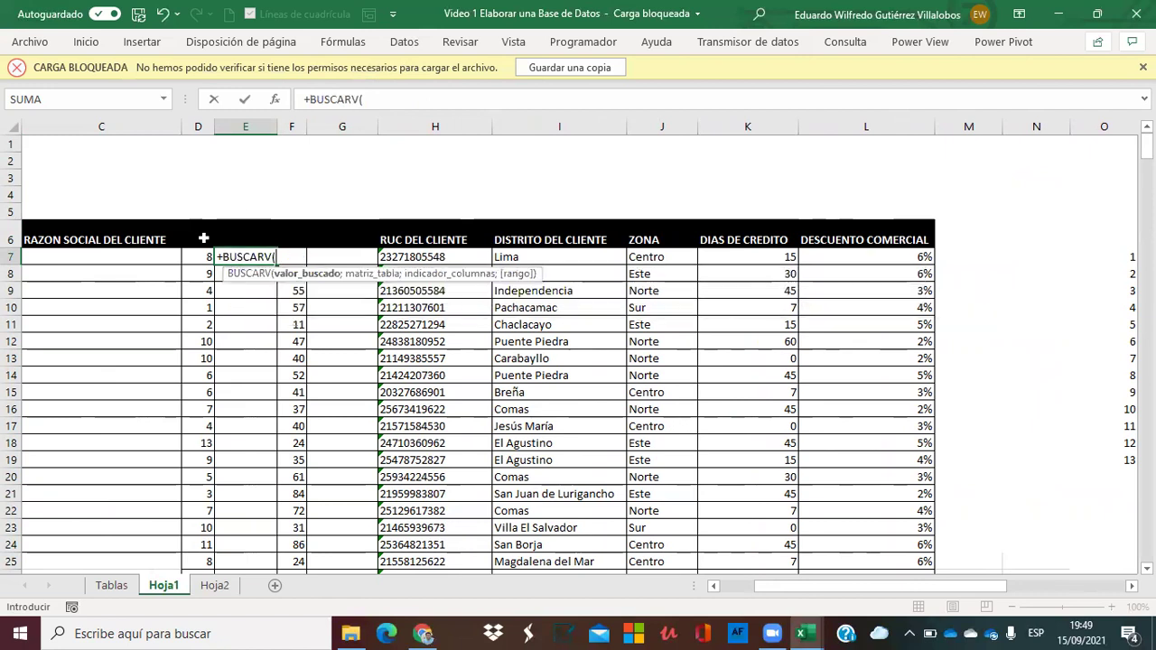
left_click(190, 258)
type(";")
key("Right")
key("Right")
key("Right")
key("Right")
key("Right")
key("Right")
key("Right")
key("Right")
key("Right")
key("Right")
key("Right")
key("Right")
key("Right")
key("Left")
key("Left")
key("Left")
key("Left")
key("Right")
key("shift+Right")
key("shift+Down")
key("shift+Down")
key("shift+Down")
key("shift+Down")
key("shift+Down")
key("shift+Down")
key("shift+Down")
key("shift+Down")
key("shift+Down")
key("shift+Down")
key("shift+Down")
key("shift+Down")
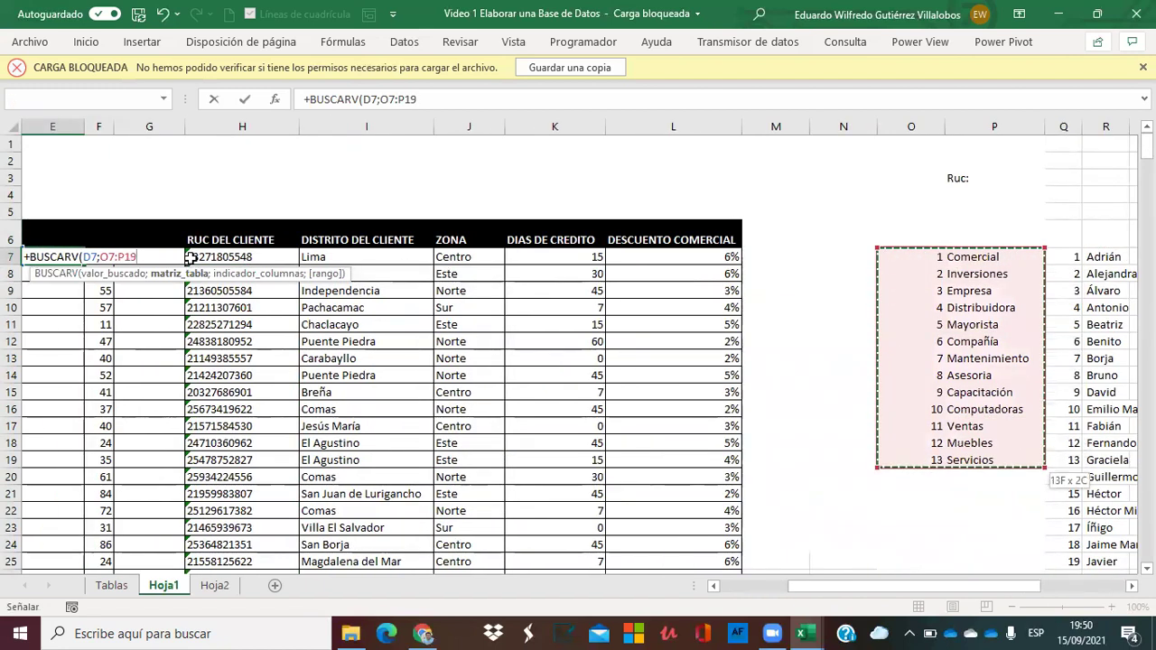
key("F4")
type(";")
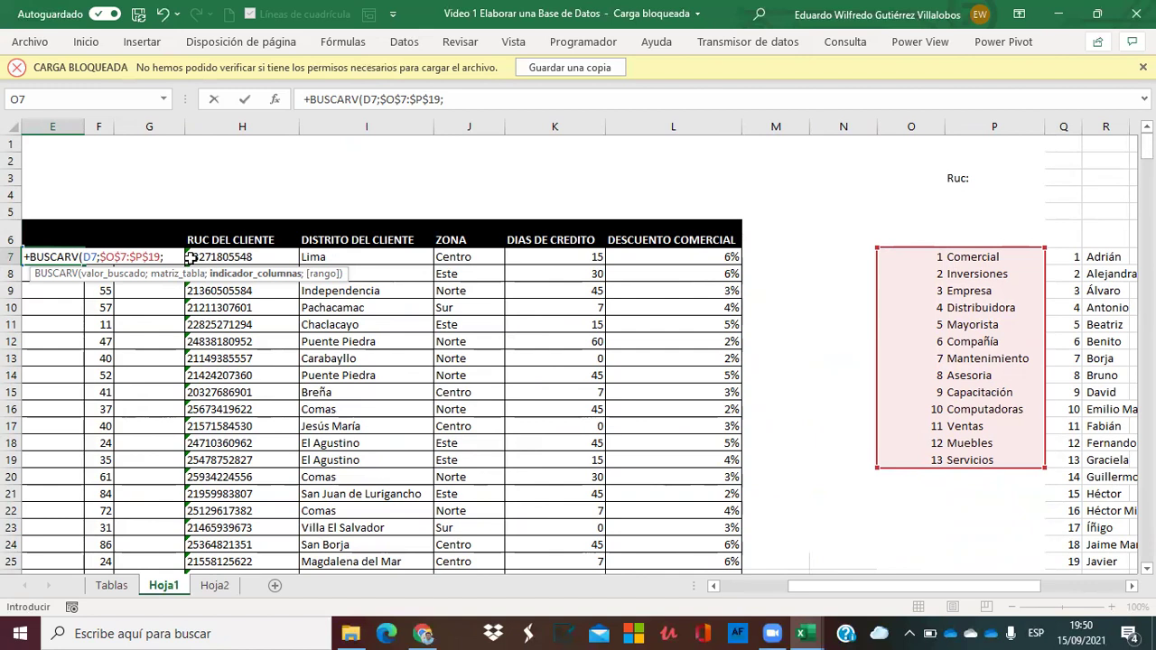
type("2;")
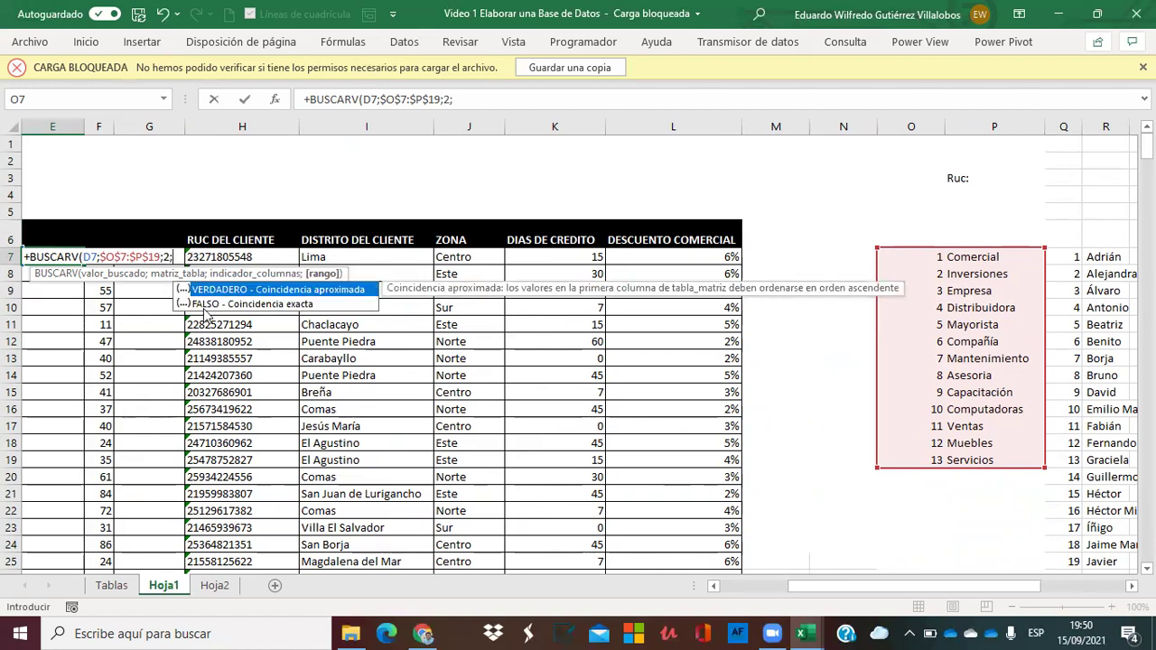
double_click(203, 304)
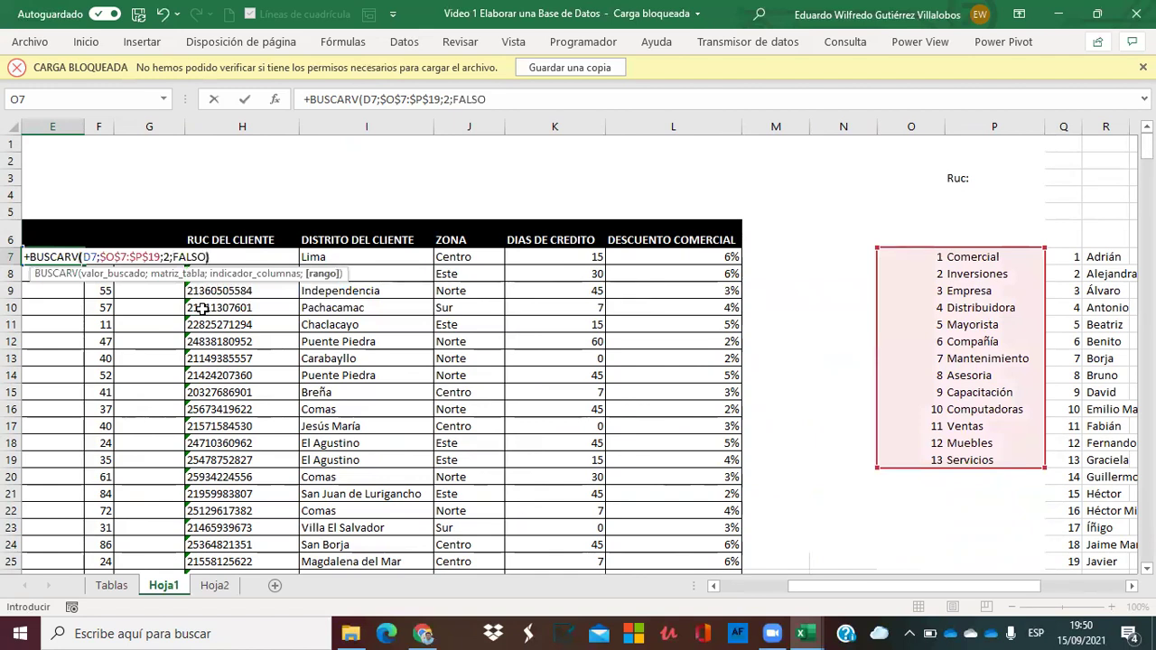
key("Return")
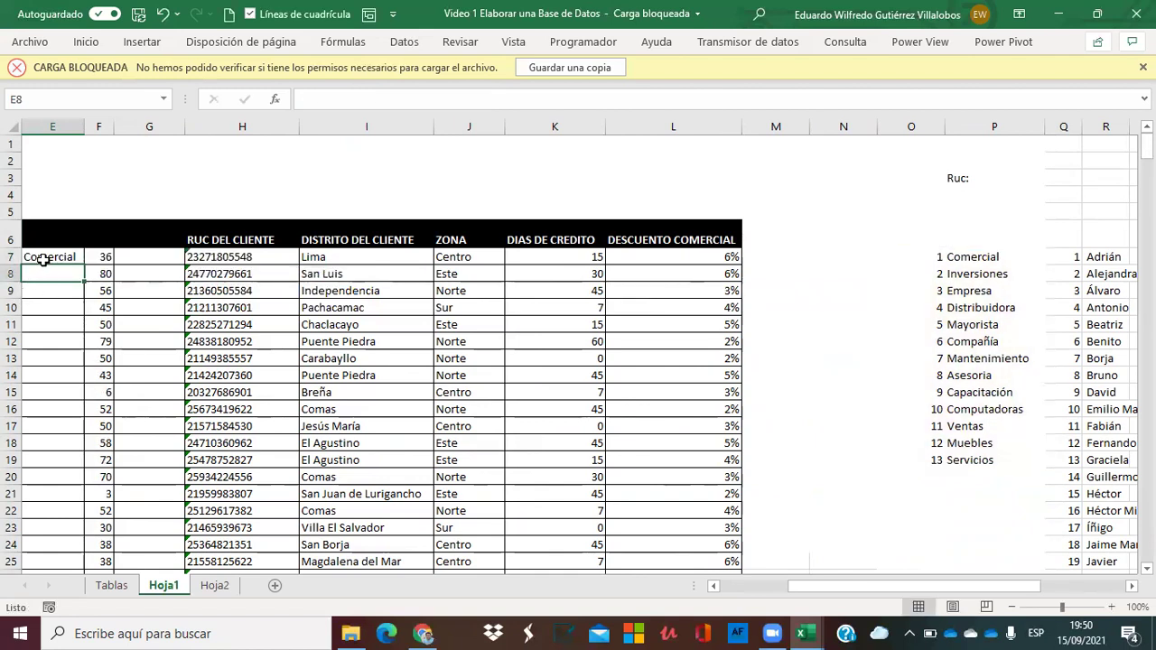
Fill the E7 lookup down column E and widen the column to fit the business words.
left_click(44, 260)
key("Left")
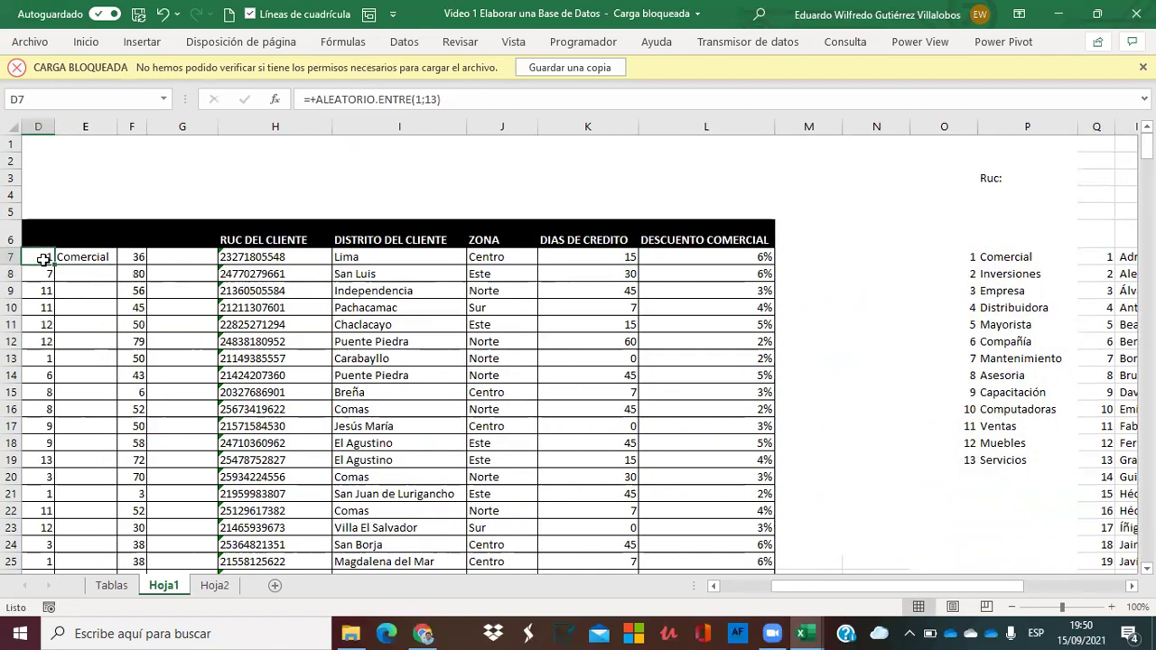
key("Left")
key("Right")
key("Right")
double_click(277, 262)
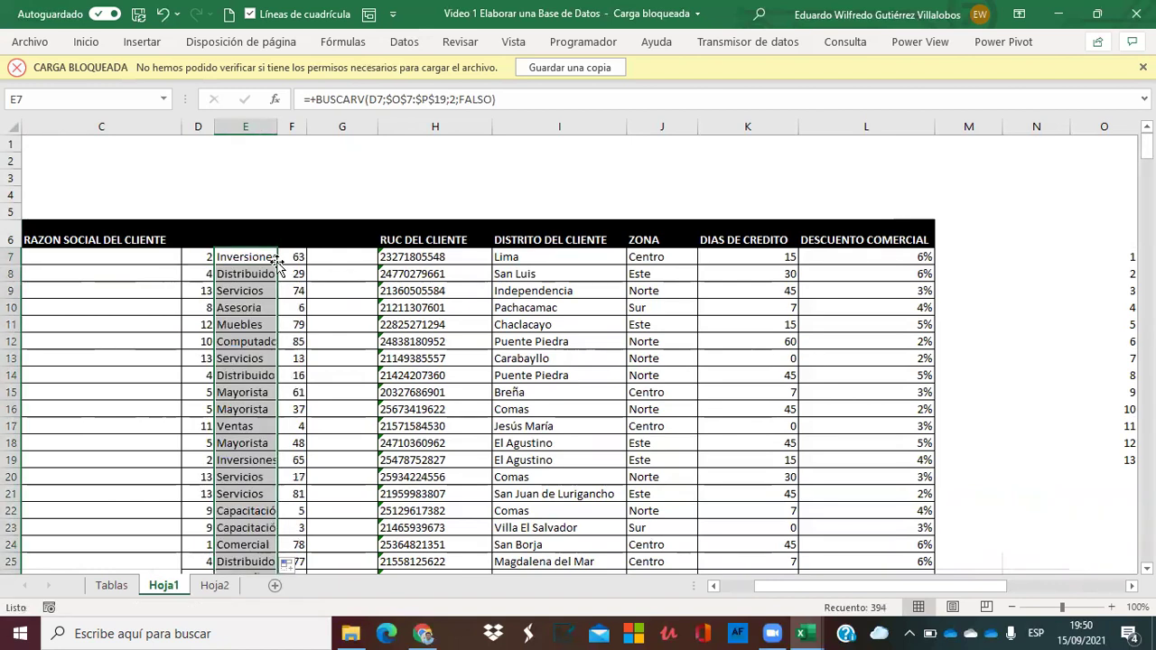
left_click_drag(277, 126, 311, 127)
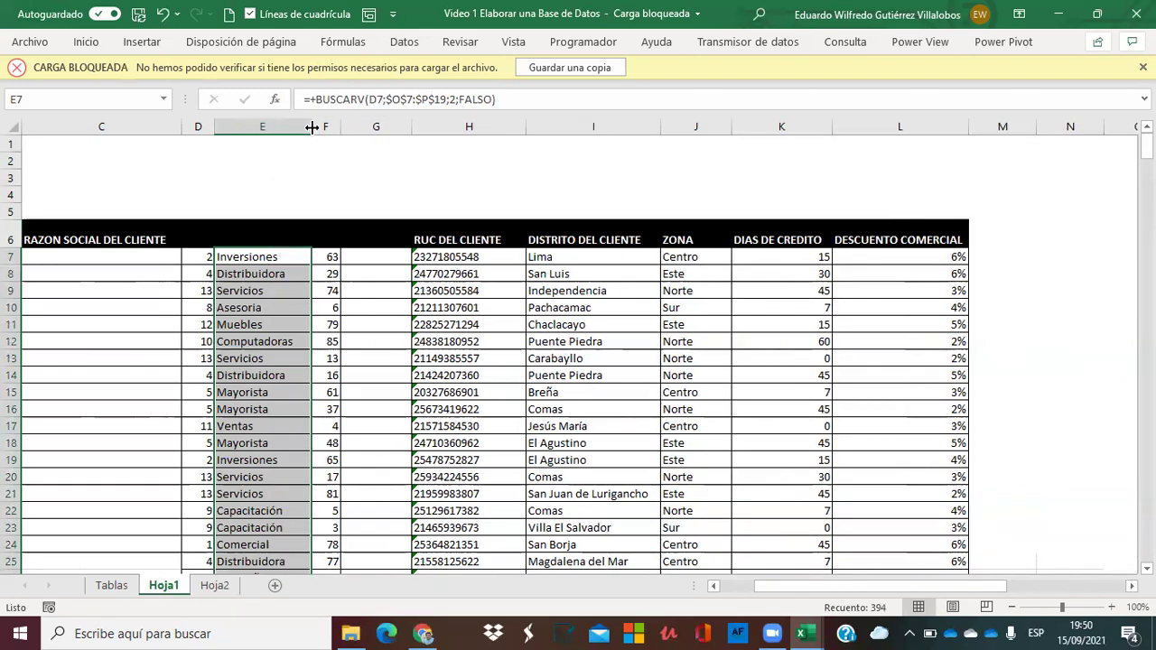
Start a G7 lookup of F7 over the absolute range $Q$7:$R$94, column 2.
left_click(370, 251)
type("+busc")
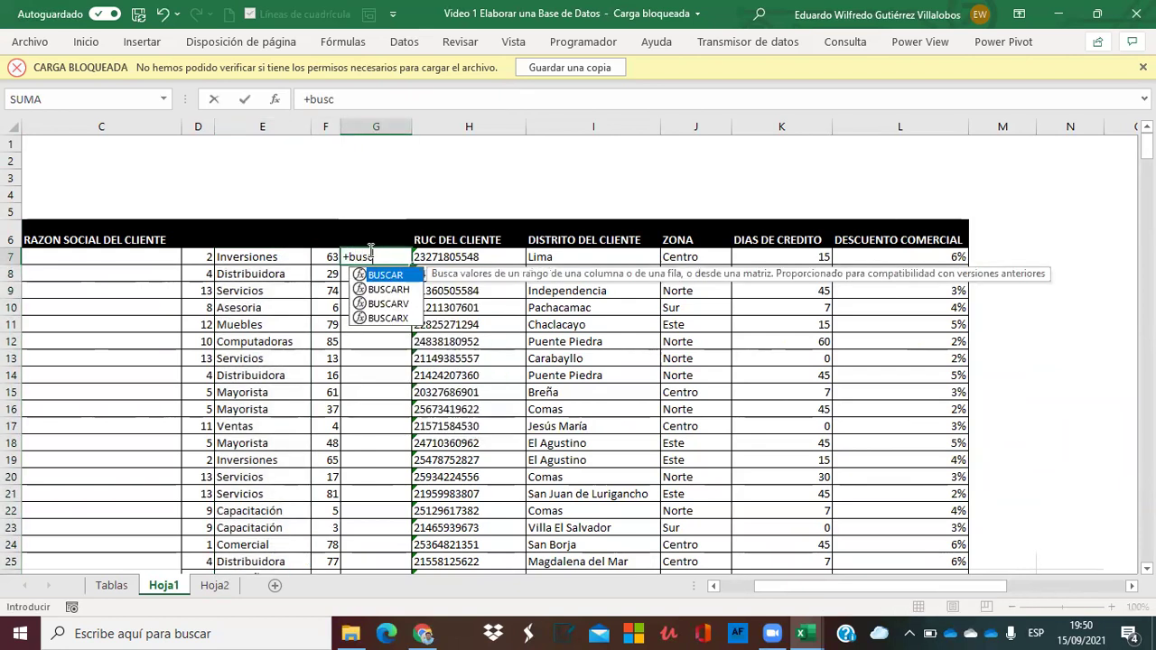
type("ar(")
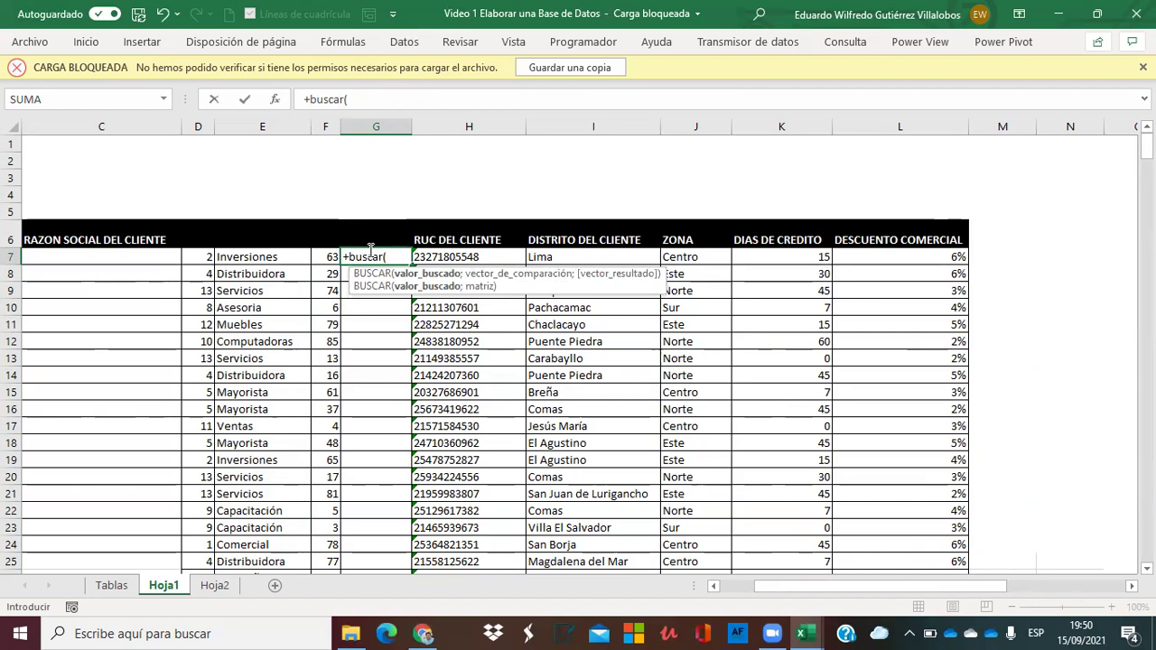
key("Left")
type(";")
key("Right")
key("Right")
key("Right")
key("Right")
key("Right")
key("Right")
key("Right")
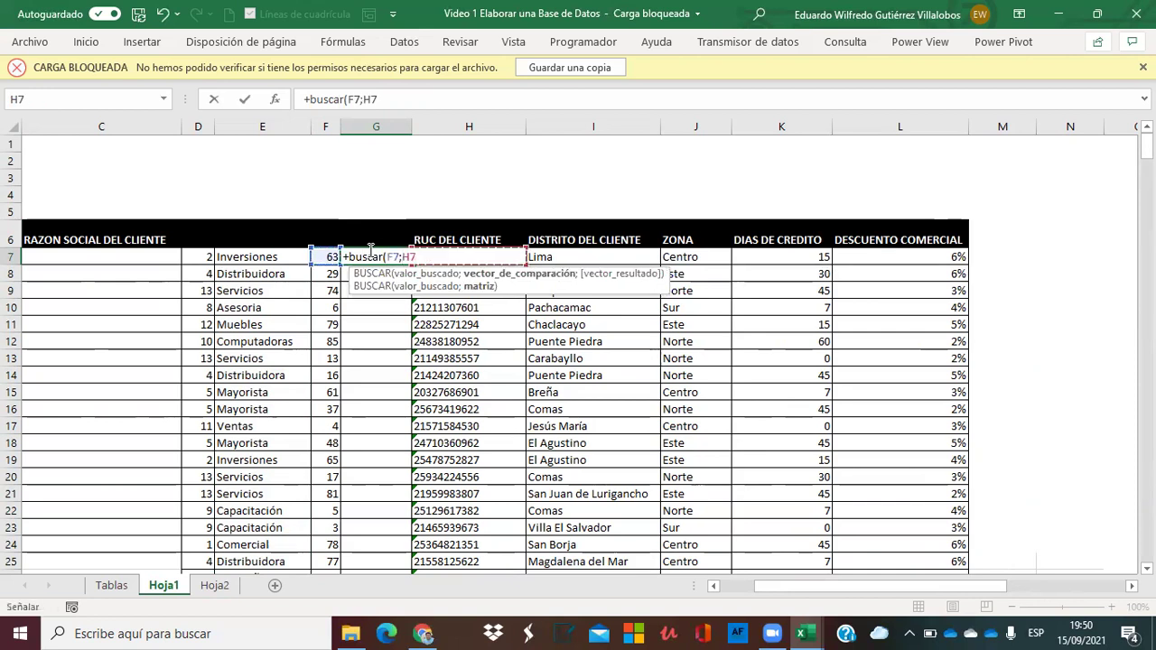
key("Right")
key("Right")
key("Right")
key("shift+Right")
key("ctrl+shift+Down")
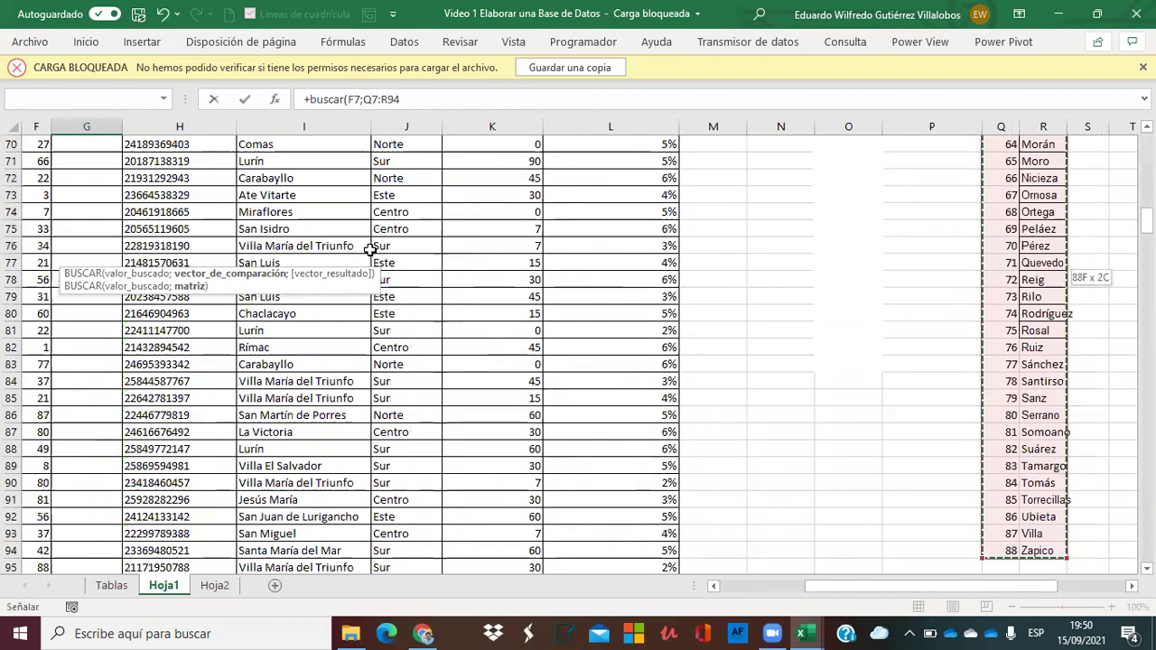
key("F4")
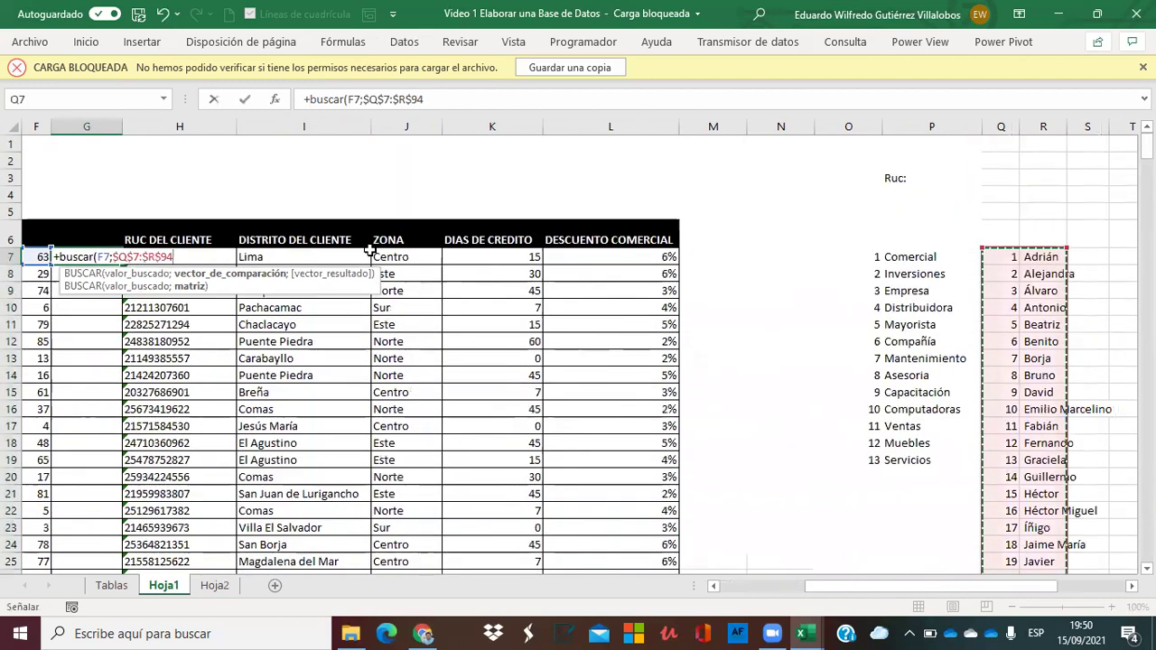
type(";")
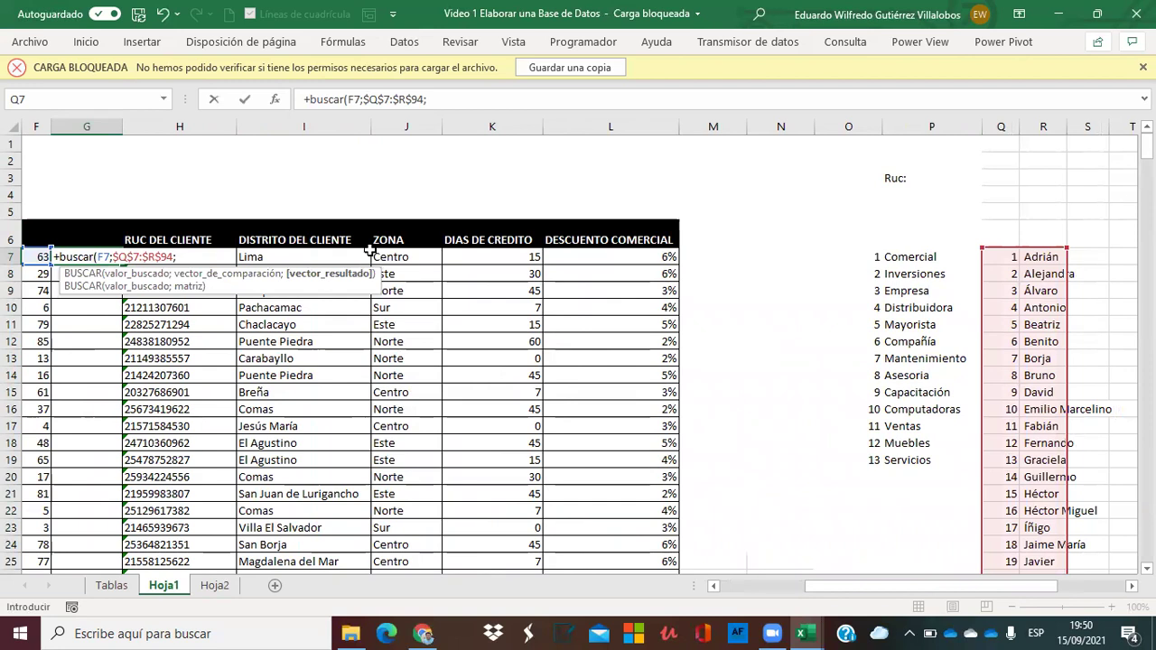
type("2;")
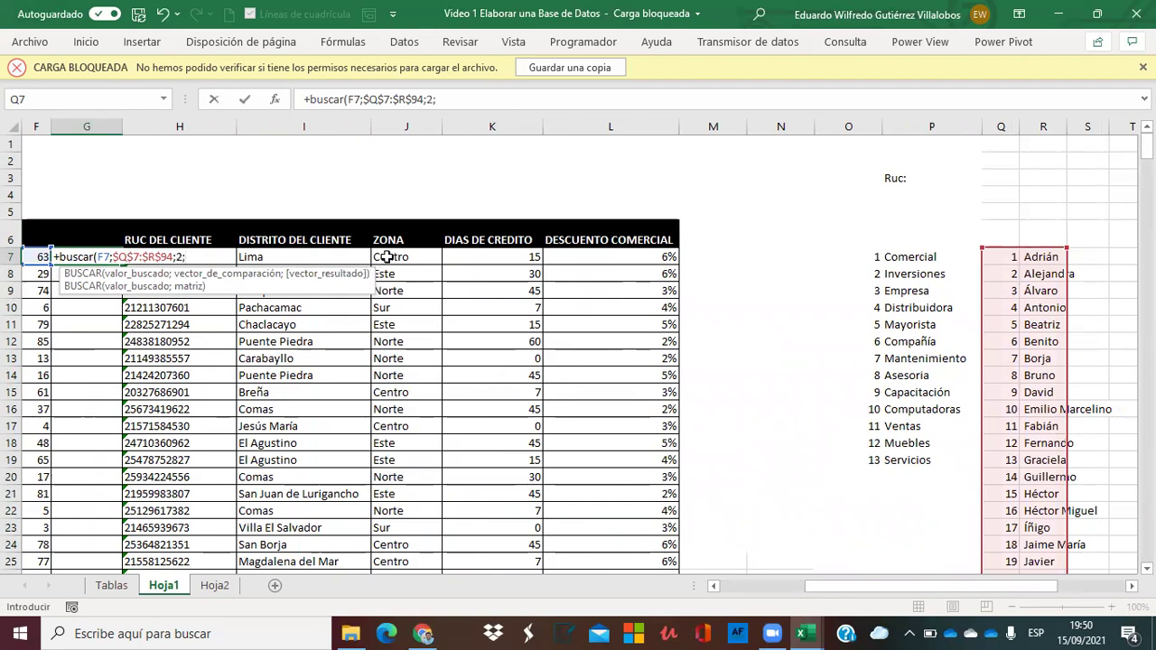
key("BackSpace")
key("BackSpace")
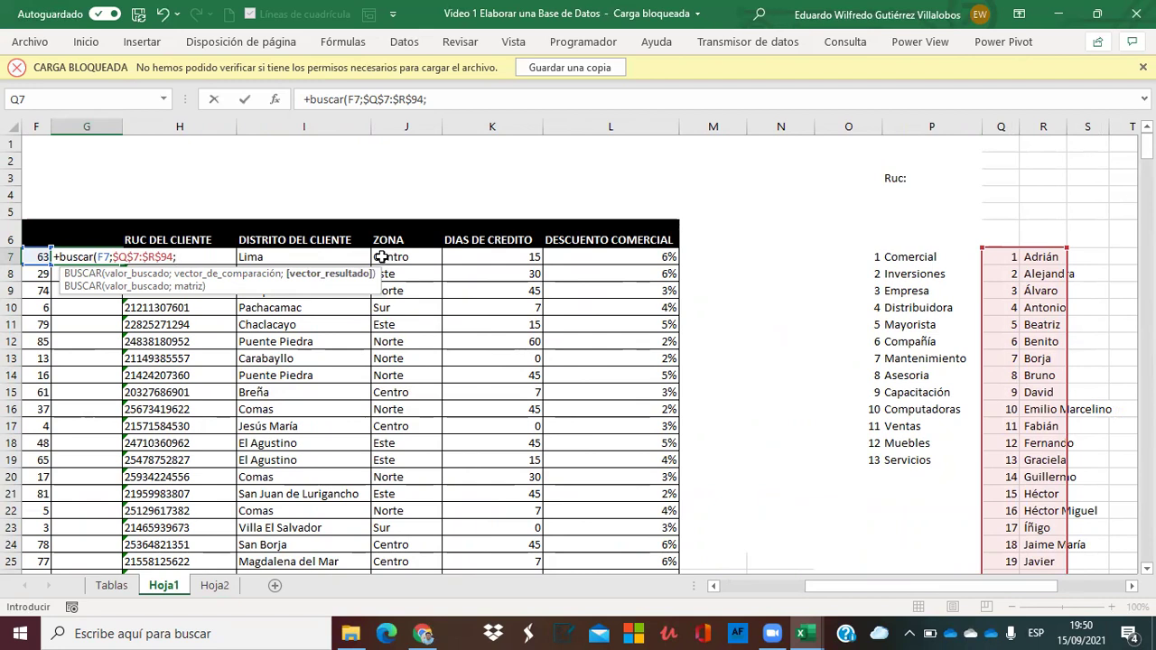
type("2;")
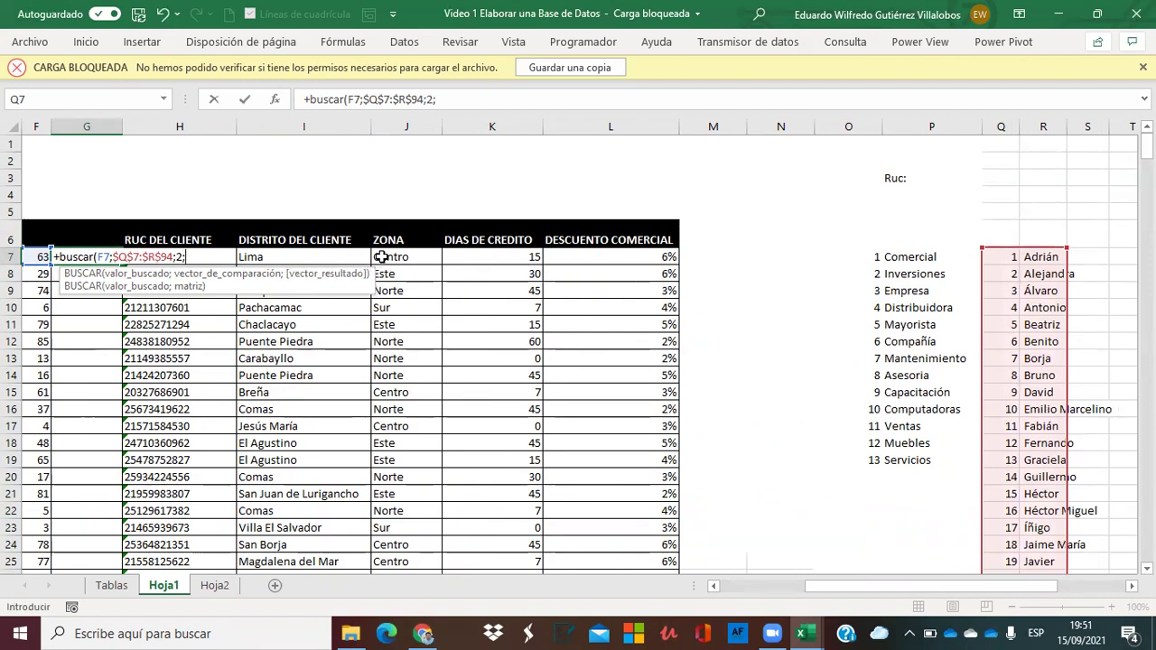
Correct the function name to BUSCARV with FALSO exact match, then fill it down column G.
left_click(342, 100)
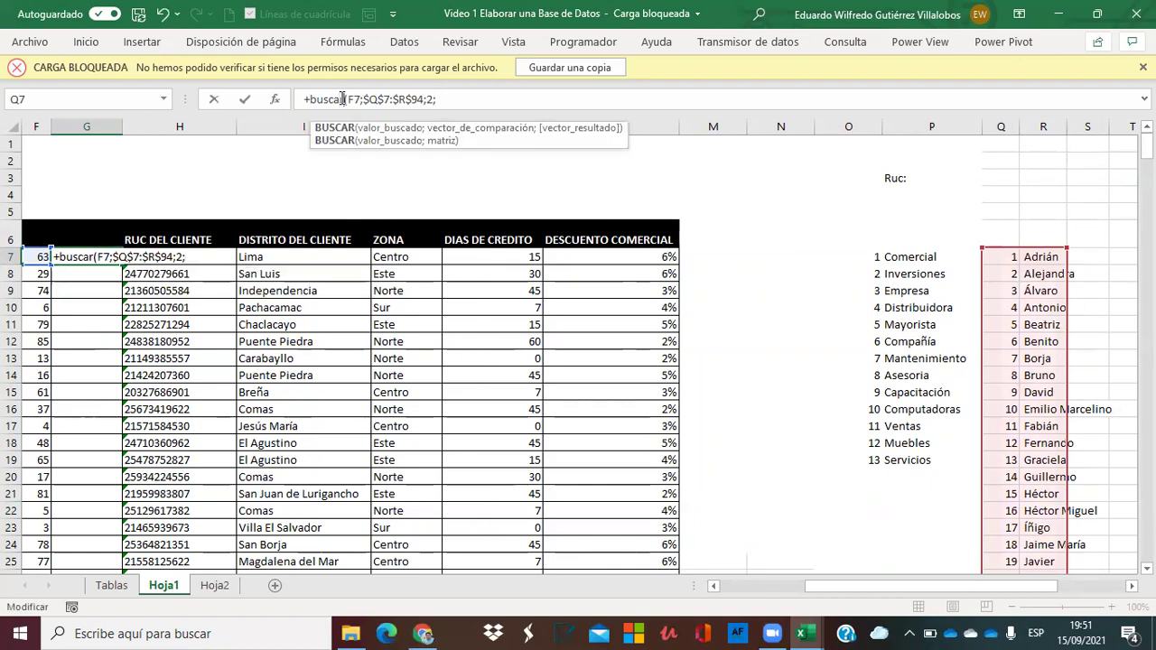
type("rv")
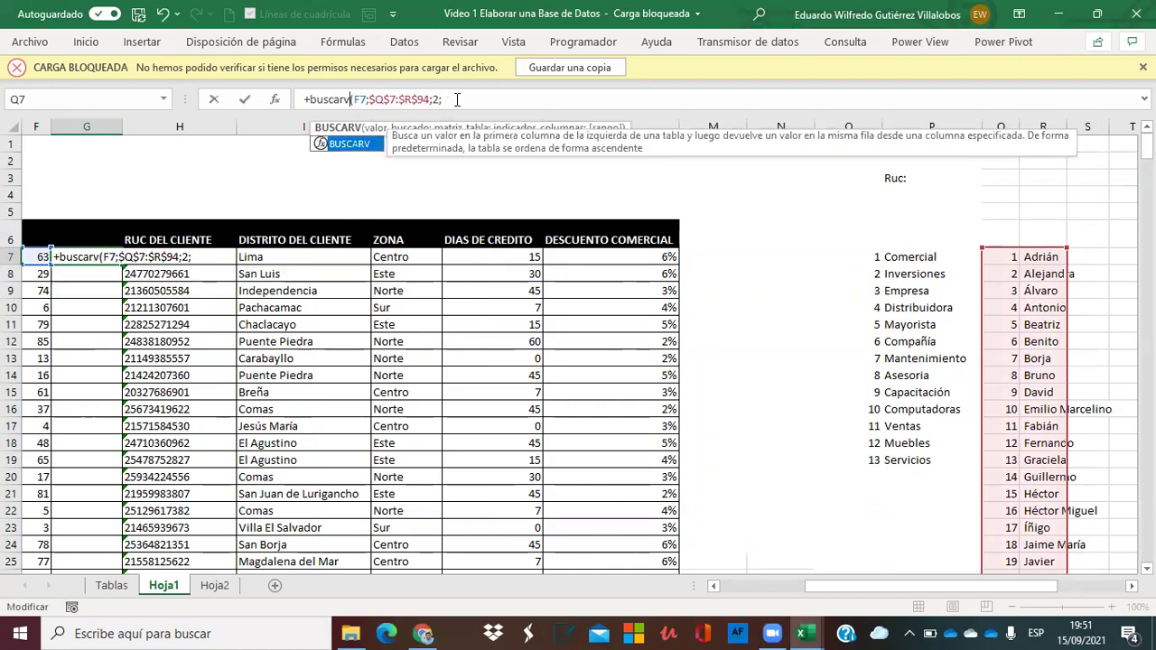
left_click(458, 99)
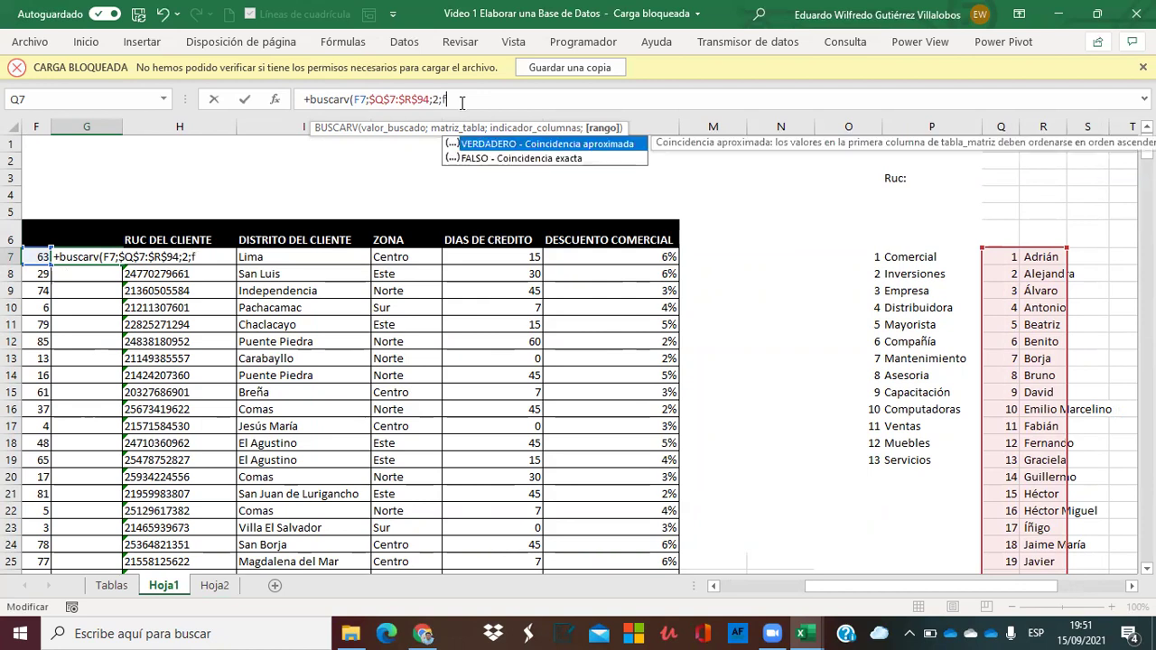
type("f")
double_click(463, 161)
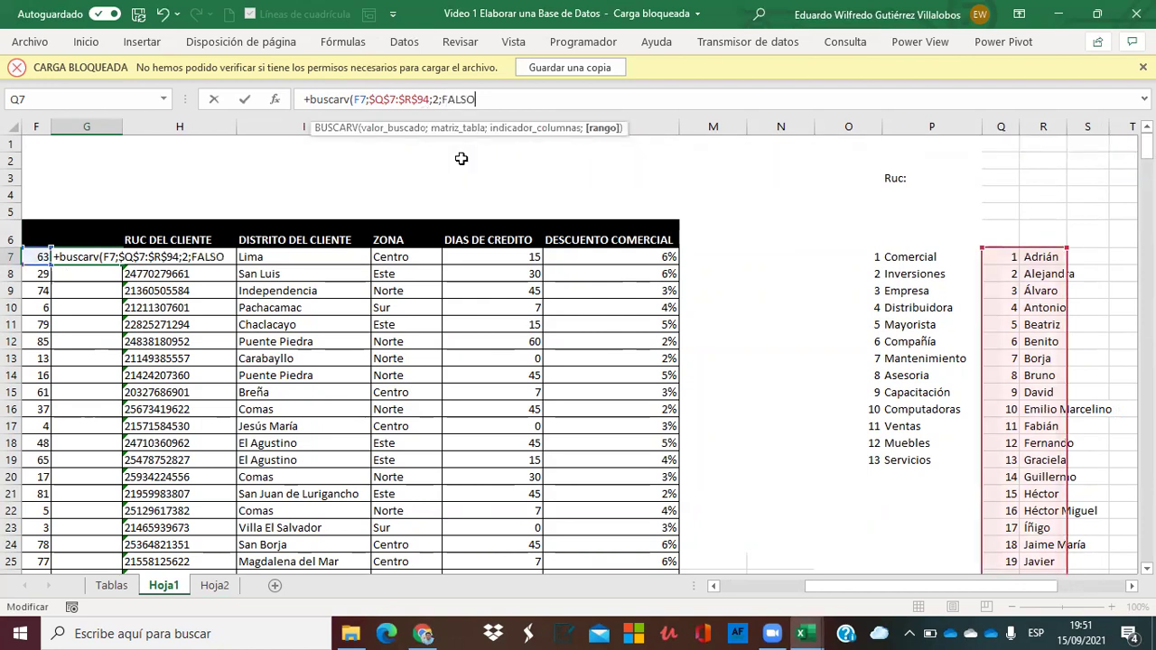
type(")")
key("Return")
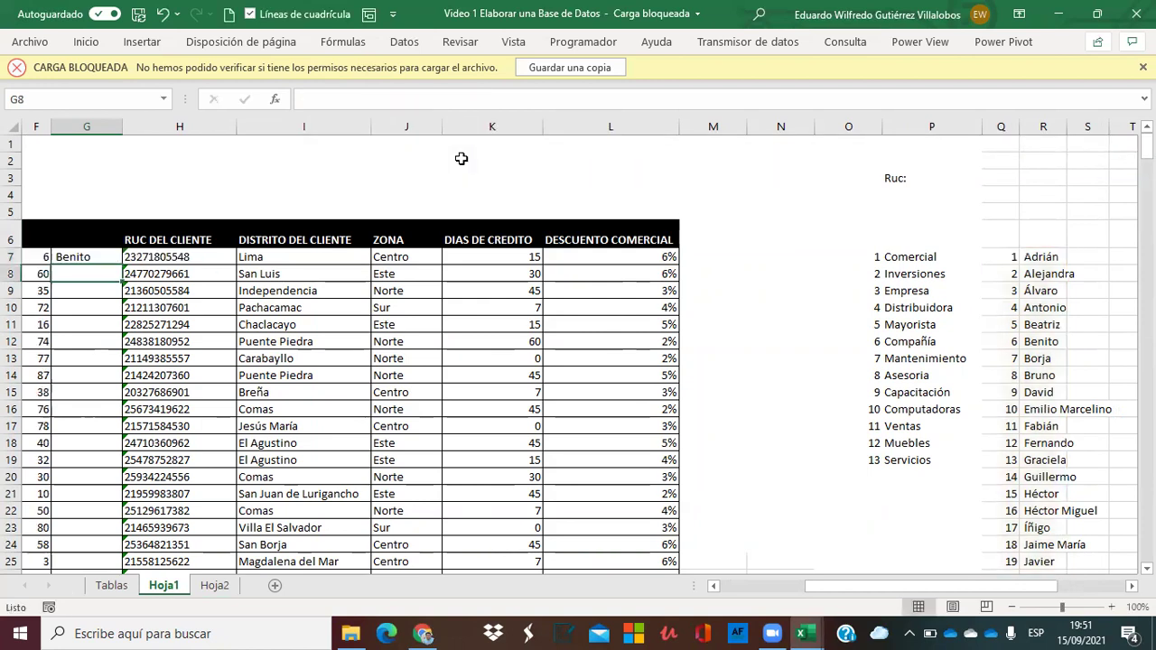
left_click(87, 257)
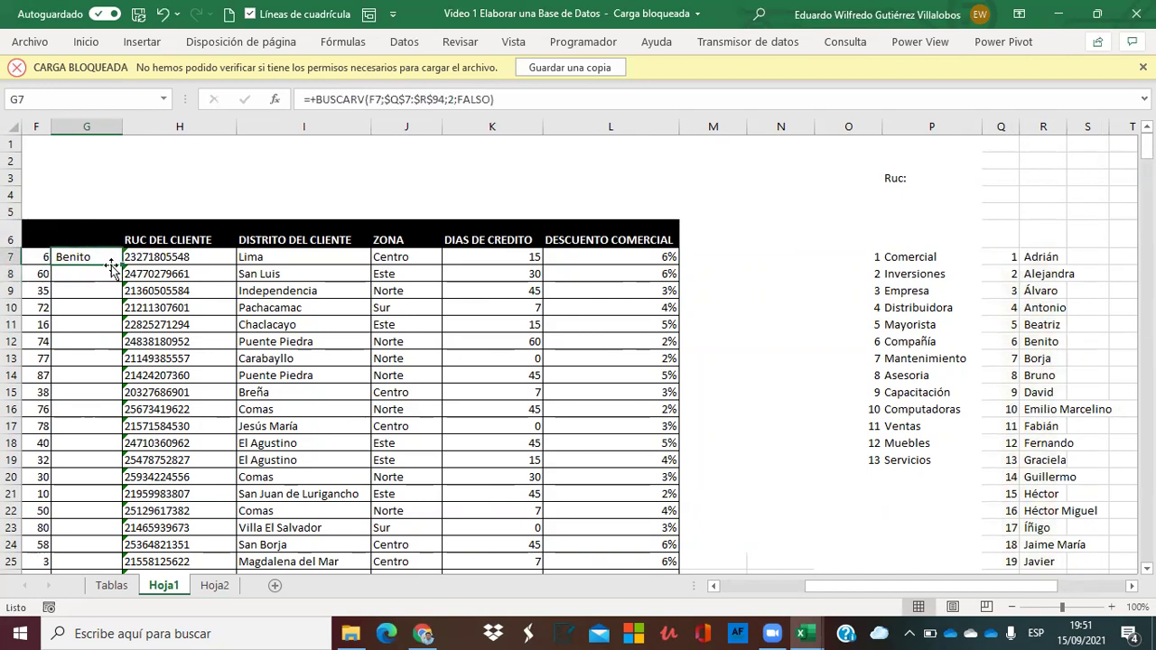
double_click(122, 264)
left_click(86, 273)
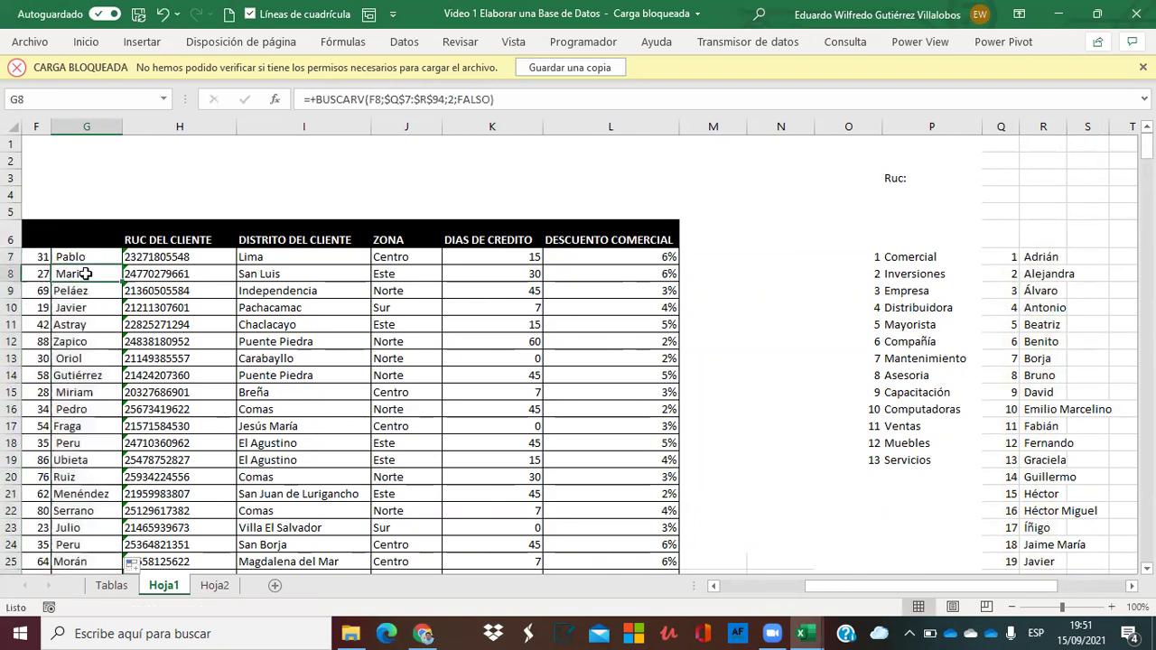
scroll(86, 274, "left", 4)
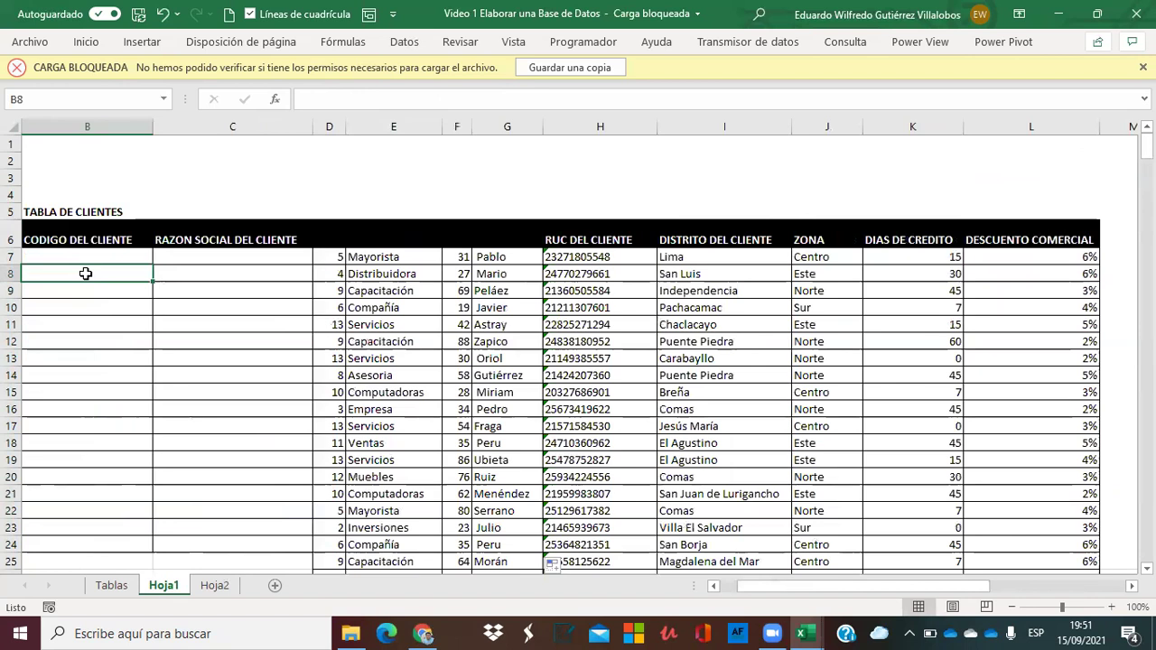
Enter =+E7&" "&G7 in C7 and fill it down the company-name column.
key("Left")
key("Left")
key("Up")
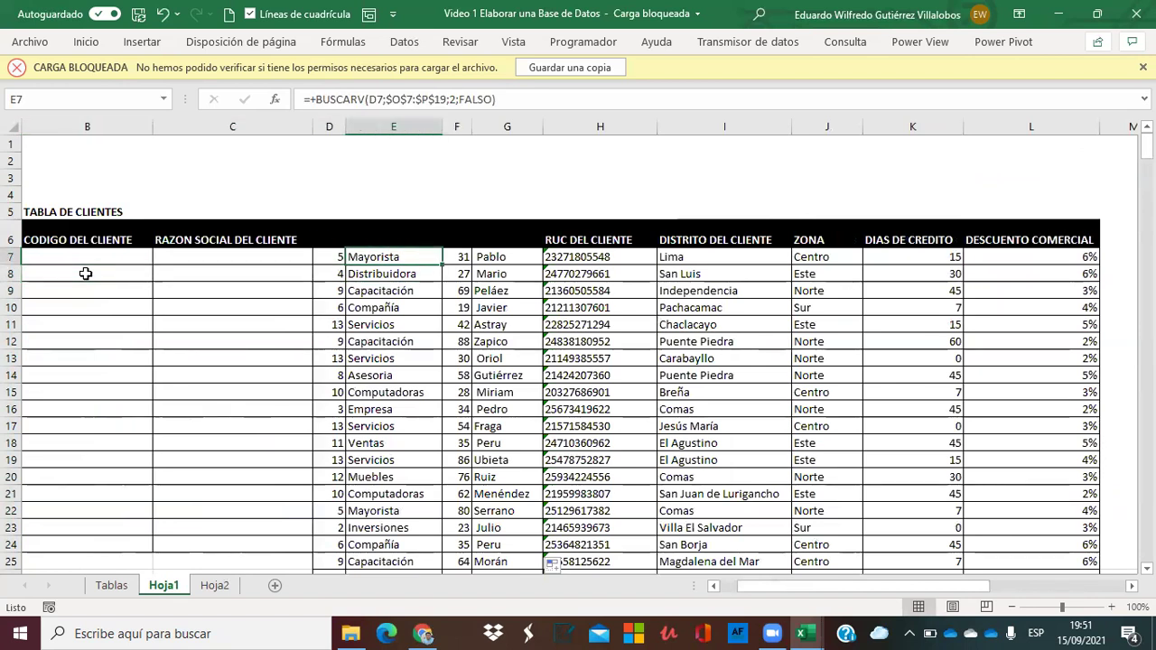
key("Left")
key("Left")
type("+")
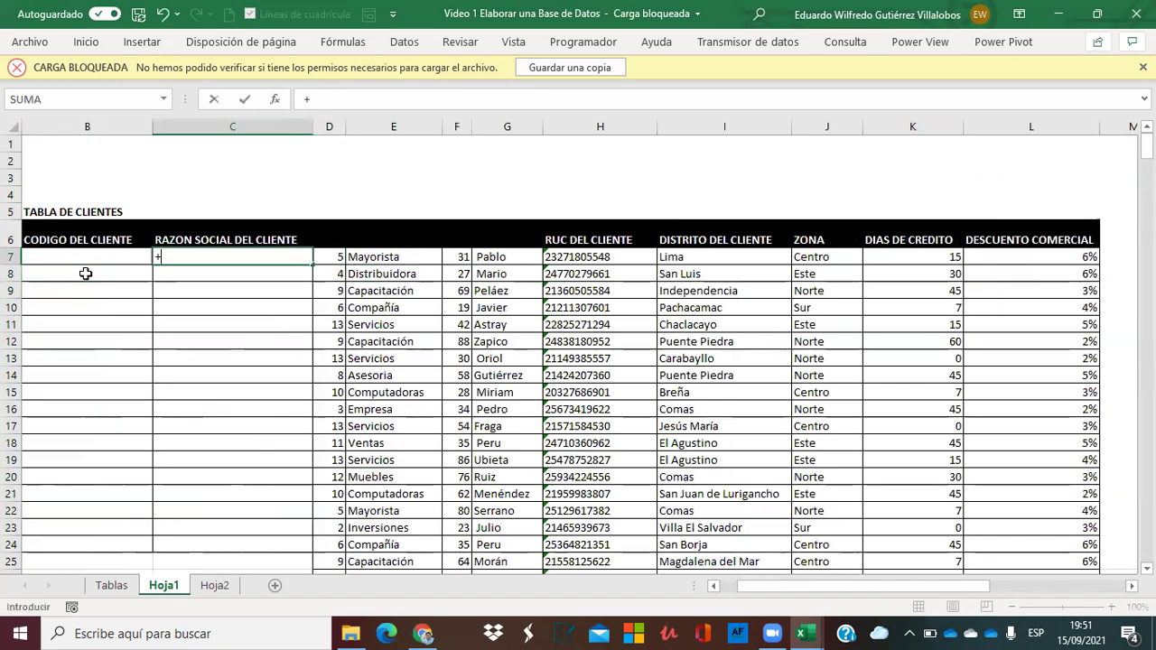
left_click(357, 258)
type("&")
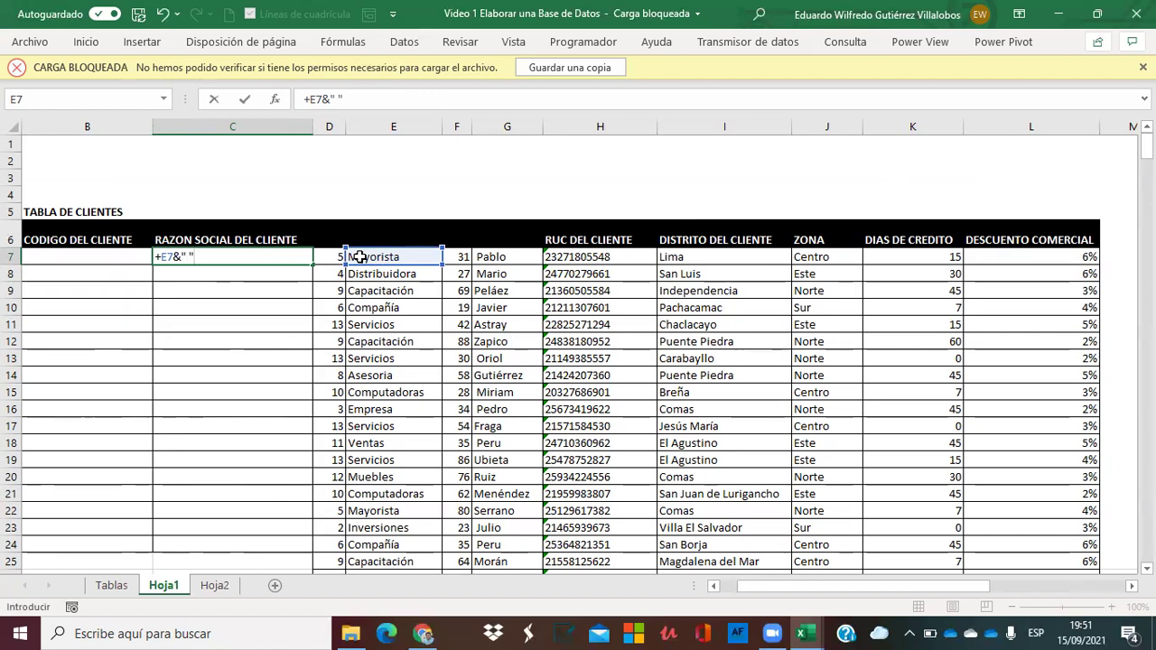
type("\" \"&")
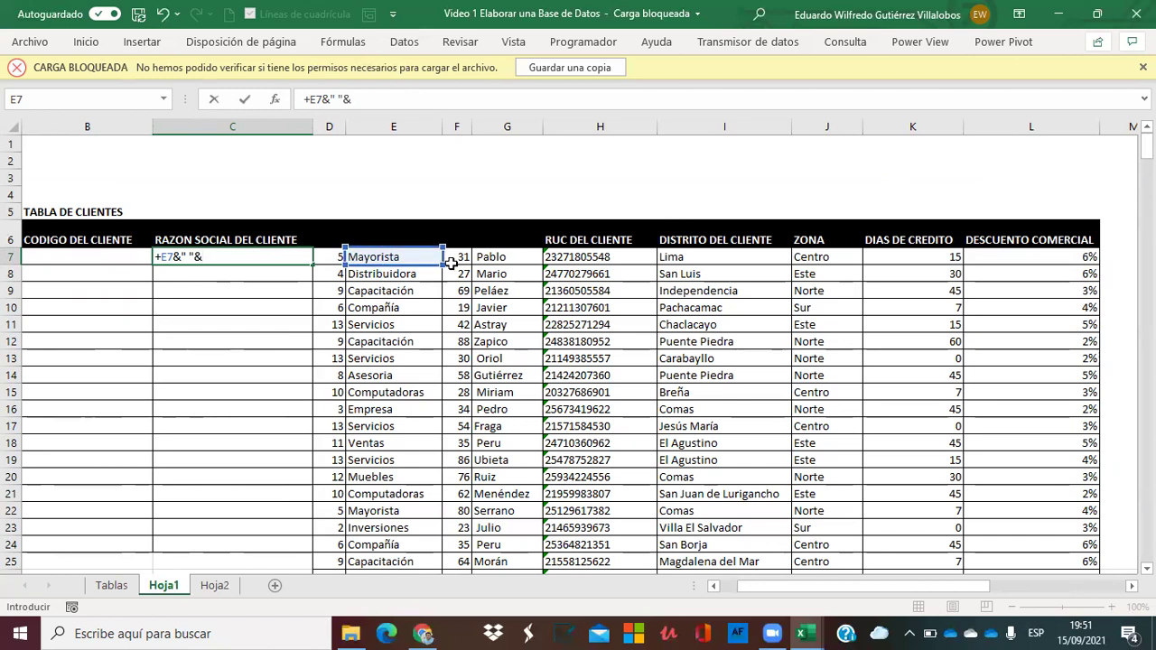
left_click(492, 257)
key("Return")
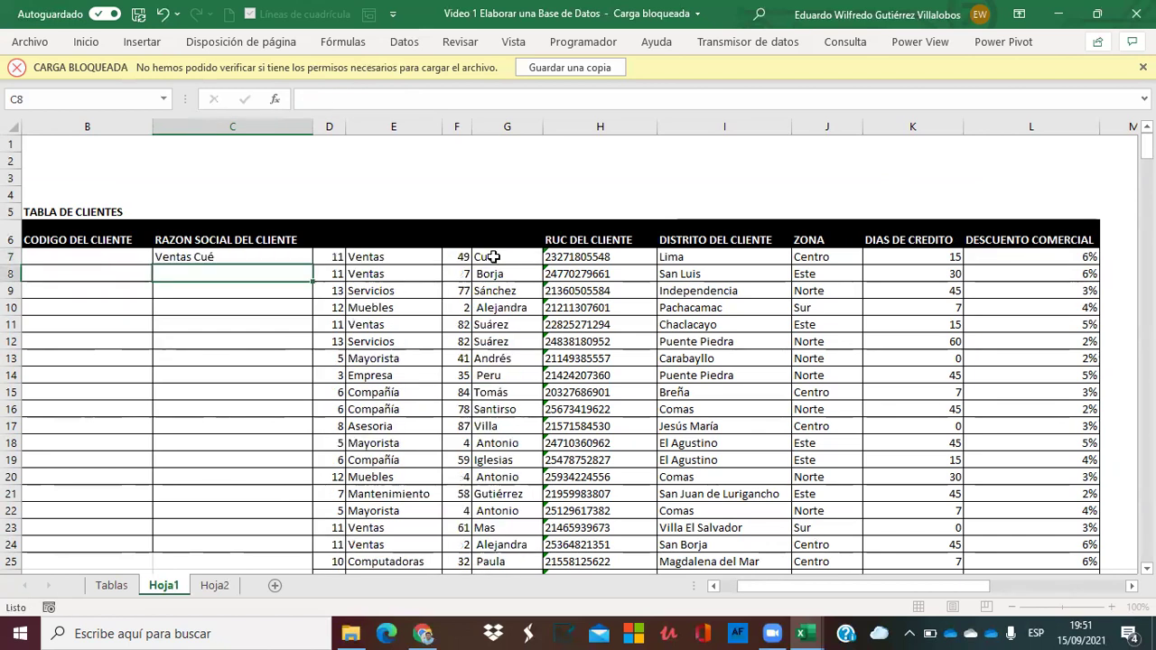
left_click(202, 253)
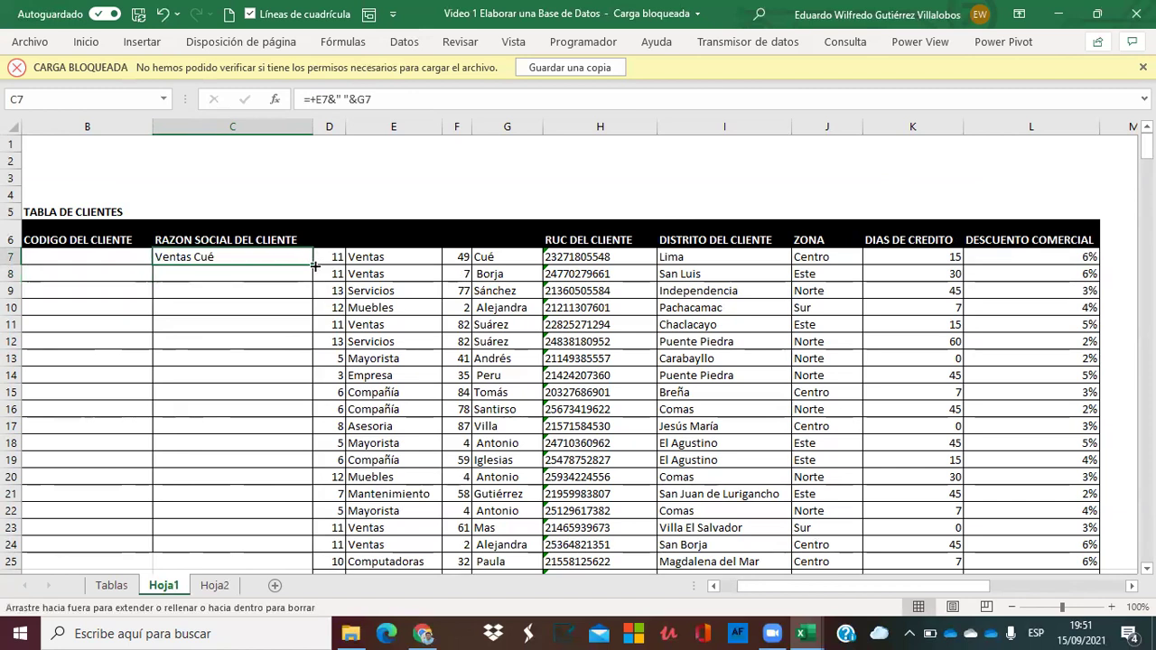
double_click(315, 266)
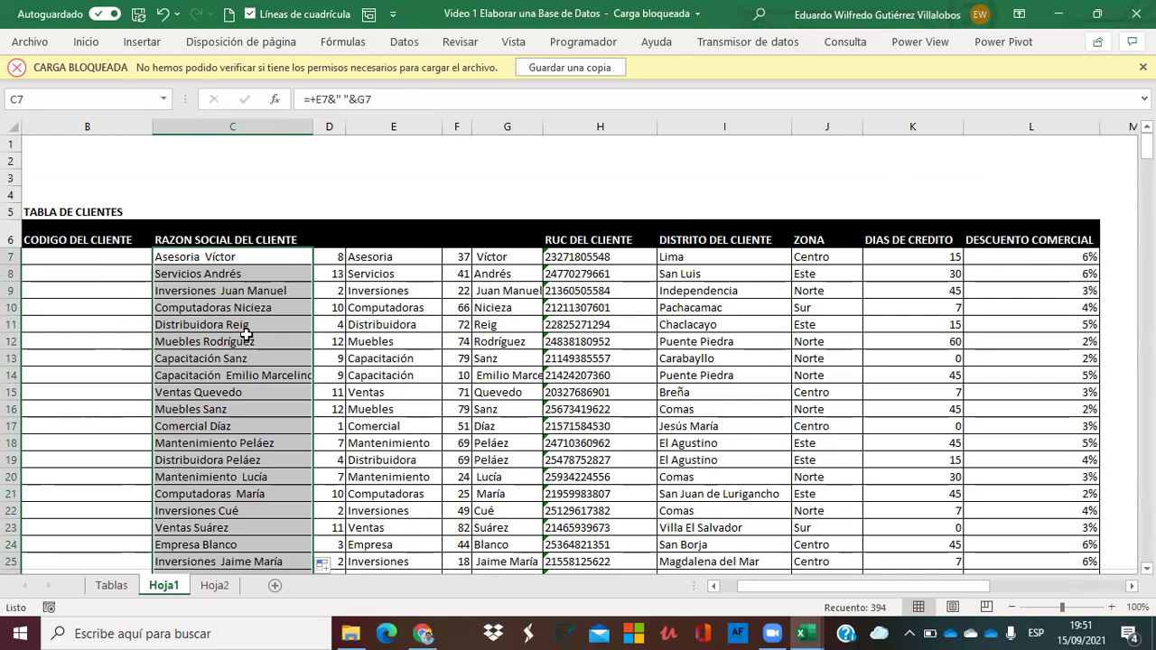
Copy the joined names C7:C400 and paste them as plain values starting at V7.
key("shift+BackSpace")
key("ctrl+shift+Down")
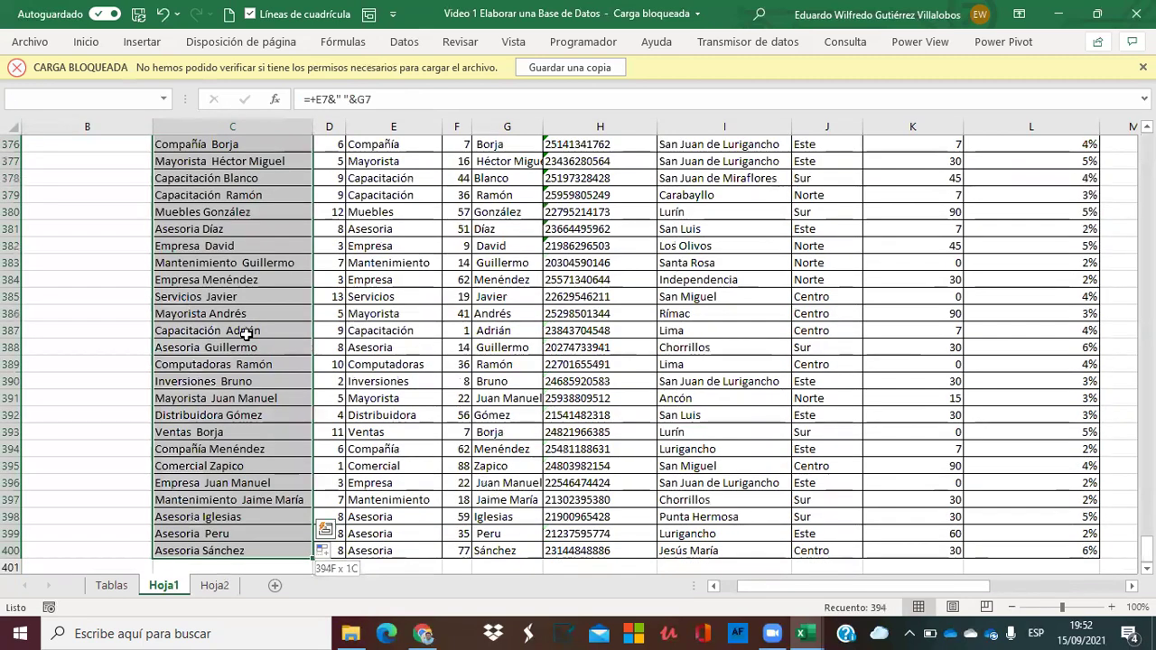
key("ctrl+c")
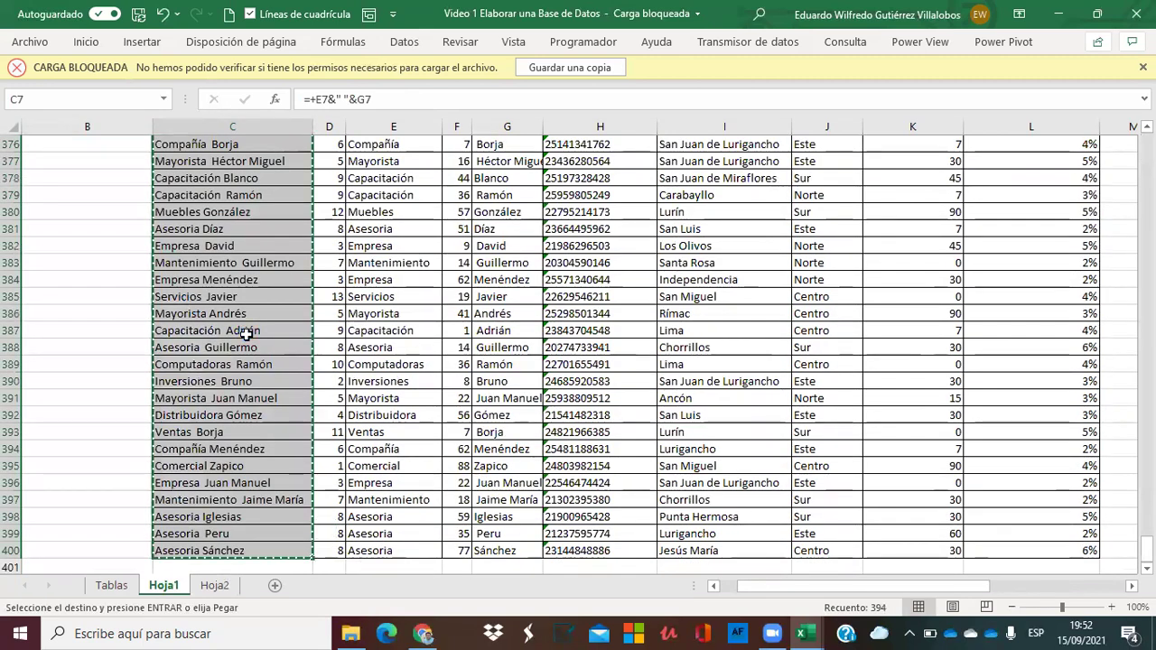
key("ctrl+Up")
key("Right")
key("Right")
key("Right")
key("Right")
key("Right")
key("Right")
key("Right")
key("Right")
key("Right")
key("Right")
key("Right")
key("Right")
key("Right")
key("Right")
key("Right")
key("Right")
key("Right")
key("Right")
key("Right")
key("Right")
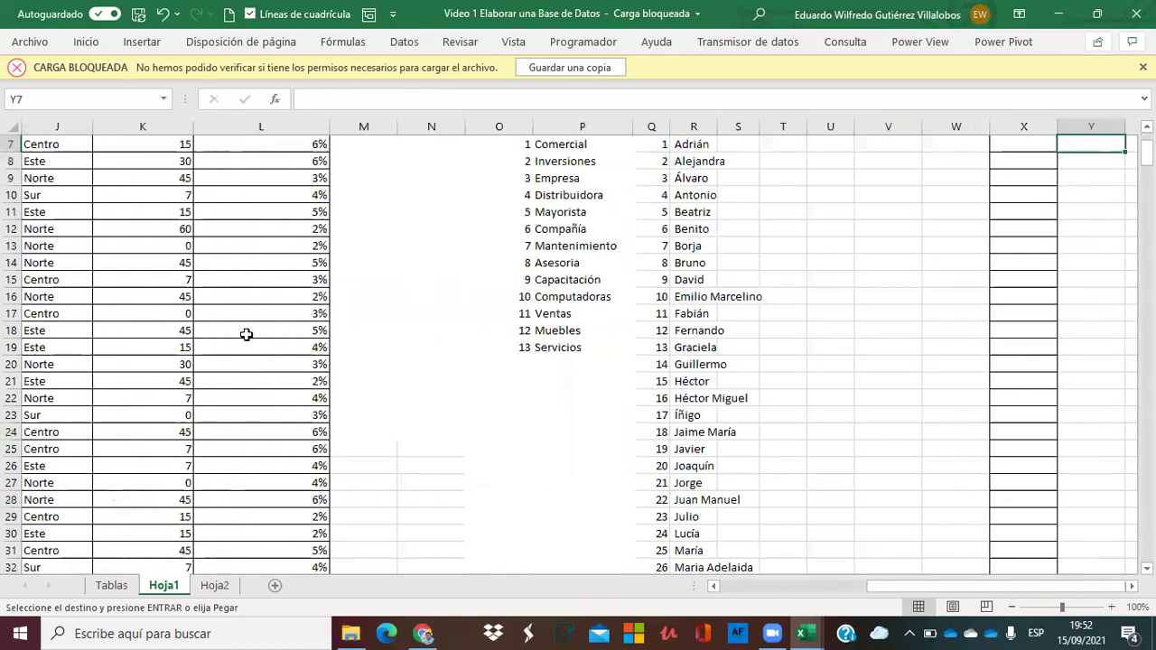
key("Left")
key("Left")
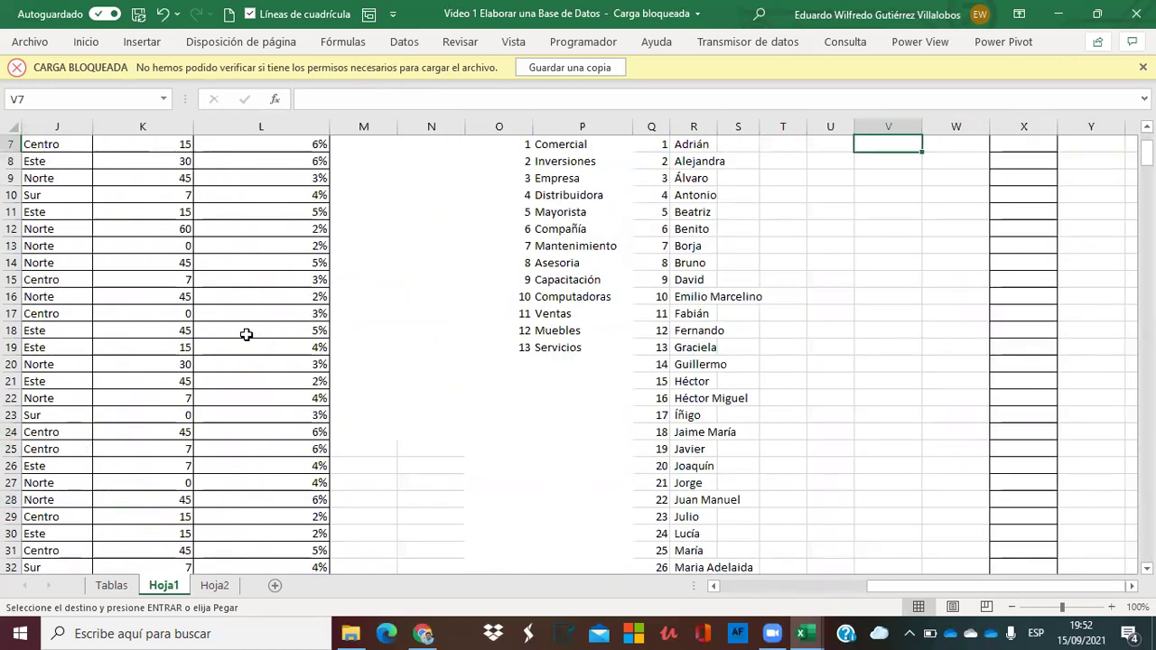
key("ctrl+v")
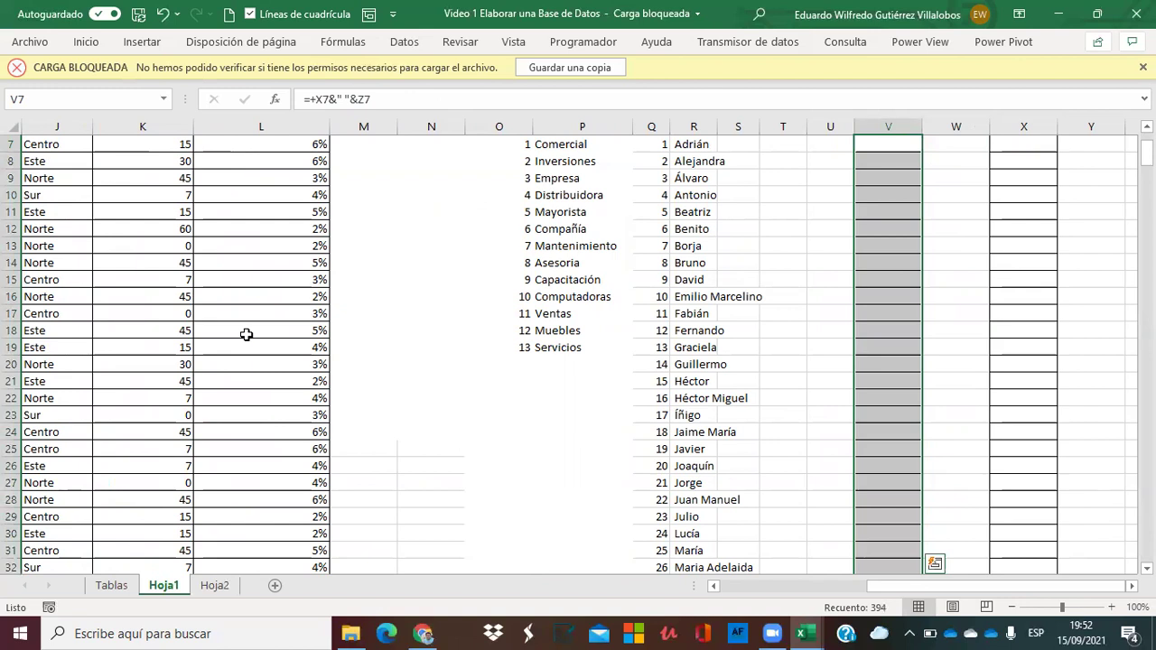
key("ctrl+z")
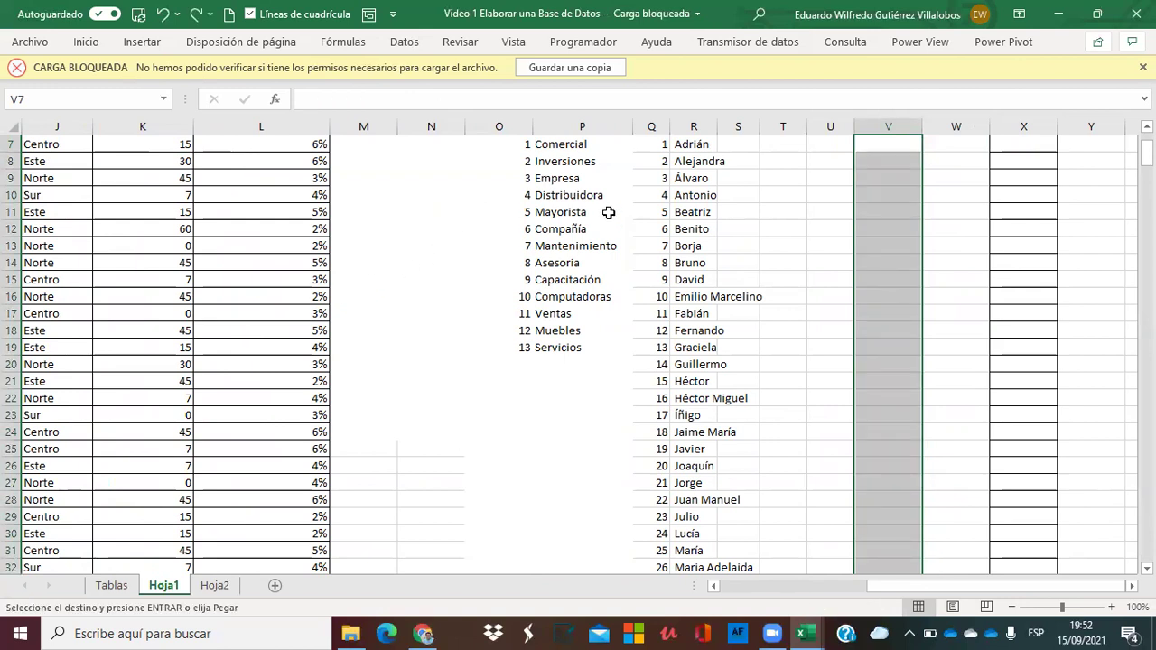
left_click(870, 148)
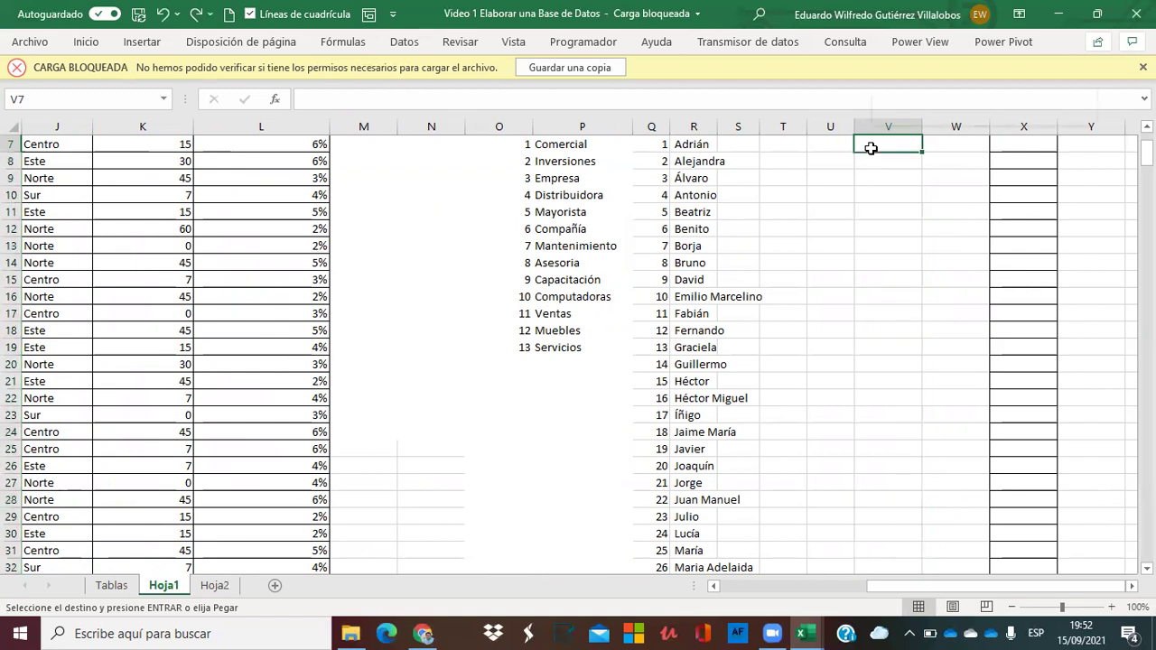
right_click(870, 147)
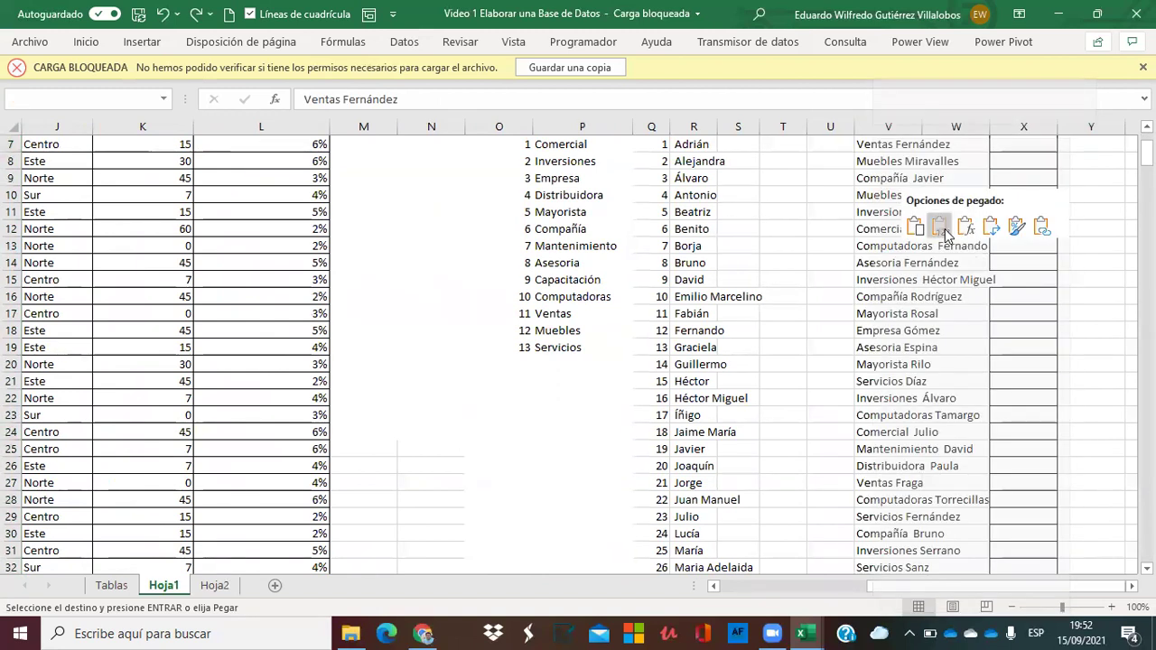
left_click(941, 227)
Delete the empty column X.
left_click(1026, 127)
right_click(1027, 131)
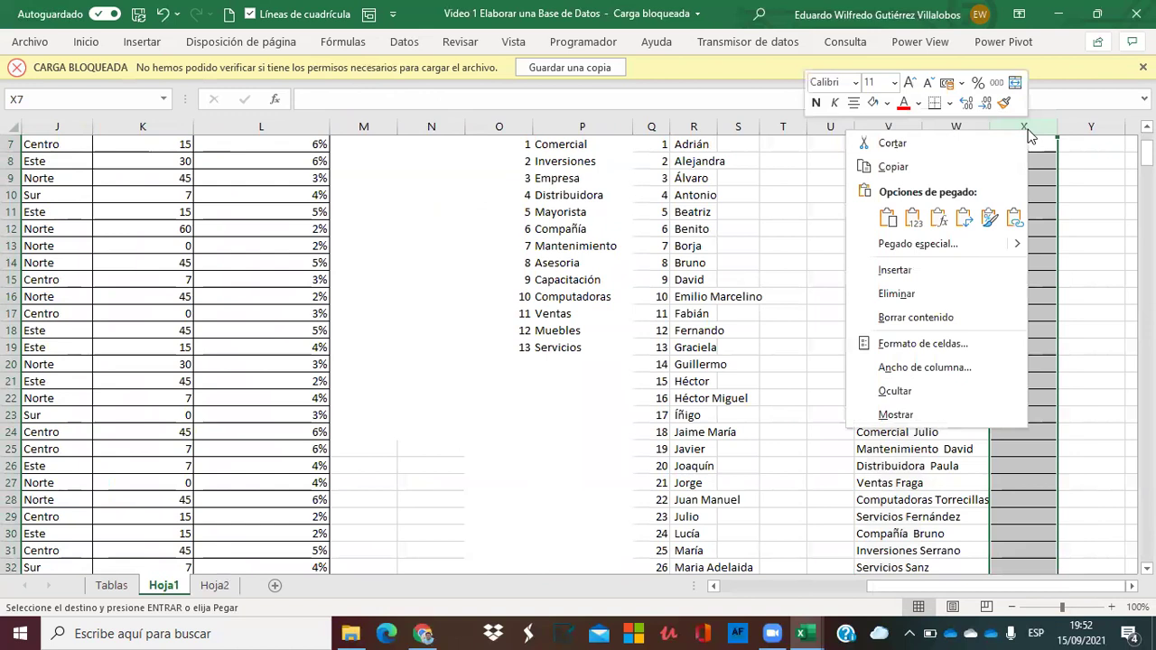
left_click(914, 292)
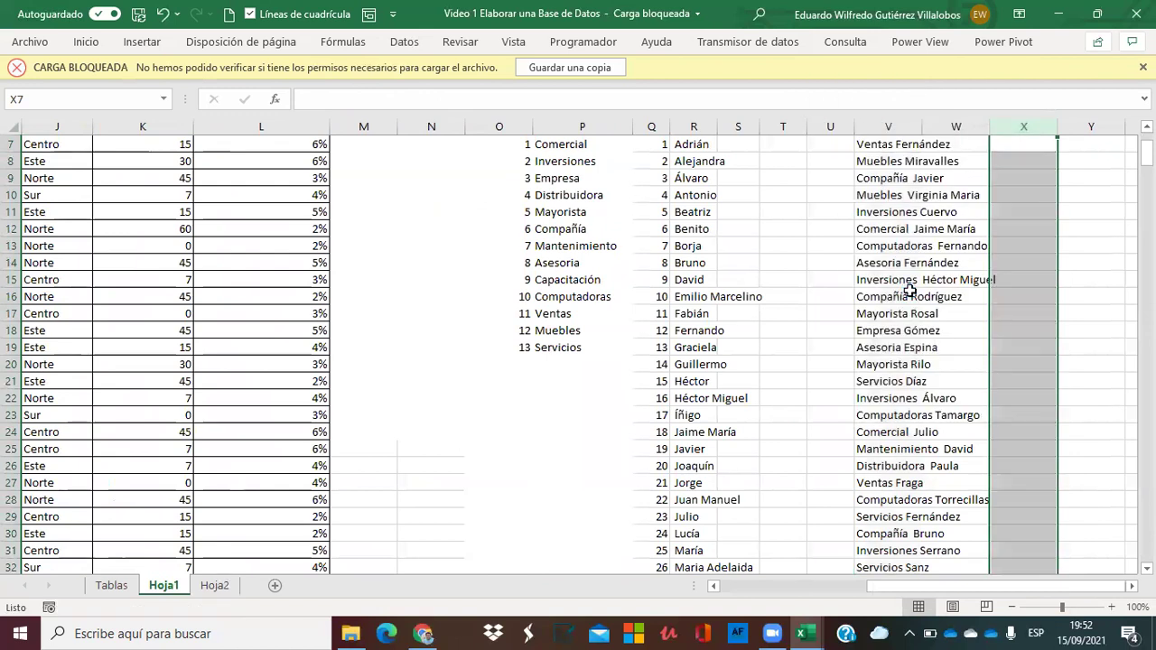
Finish deleting column X and select the name list V7:V400.
left_click(930, 209)
key("Up")
key("Up")
key("Up")
key("Up")
key("Up")
key("Up")
key("Down")
key("Down")
key("Left")
key("Down")
key("Up")
key("ctrl+shift+Down")
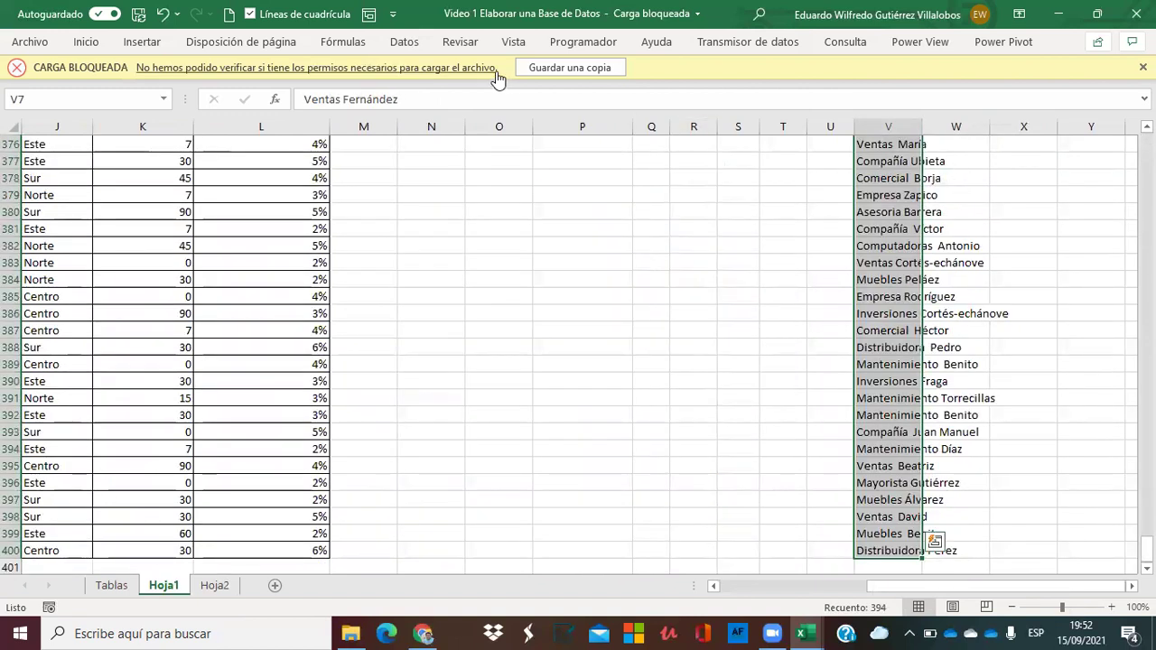
Run Datos > Quitar duplicados on V7:V400, removing 62 duplicates.
left_click(397, 43)
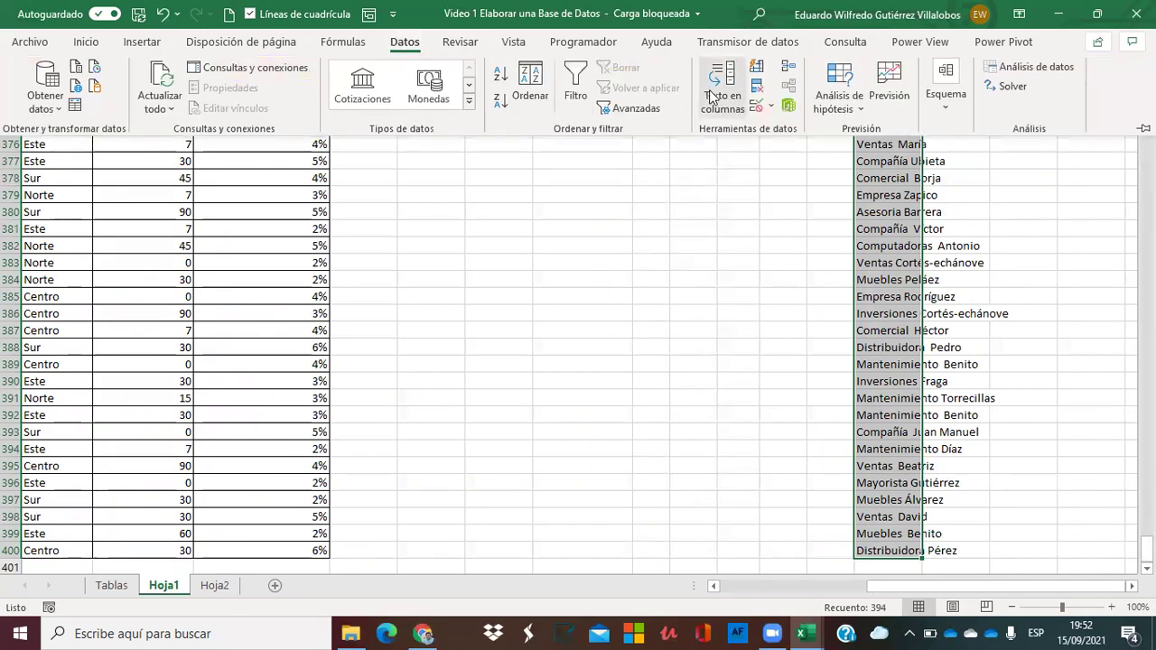
left_click(757, 86)
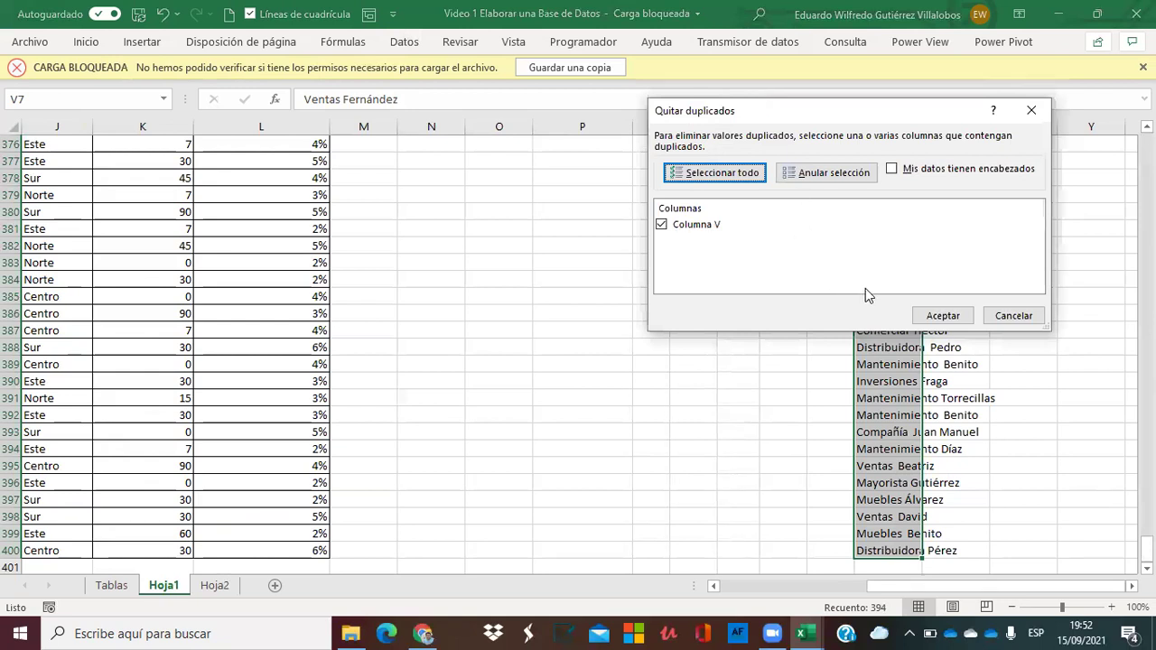
left_click(943, 318)
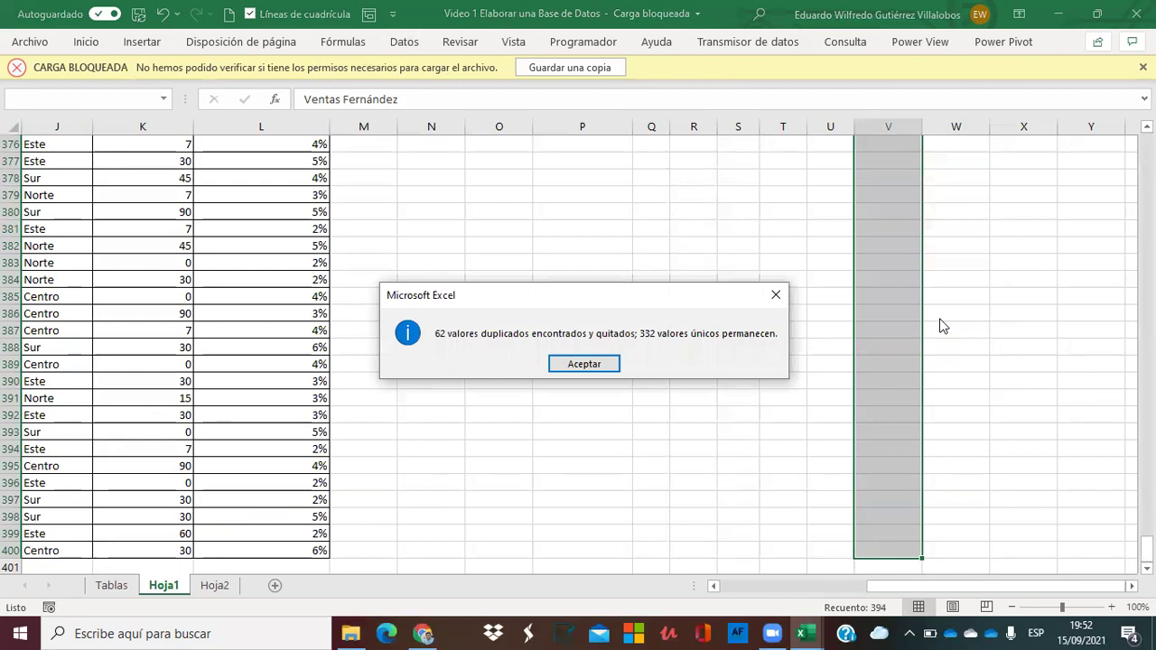
left_click(590, 364)
left_click(888, 268)
key("Up")
key("Up")
key("Up")
key("Up")
key("Up")
key("Up")
key("Up")
key("Up")
key("Up")
key("Up")
key("Up")
key("Up")
key("Up")
key("Up")
key("Up")
key("Up")
key("Up")
key("Up")
key("Up")
key("Up")
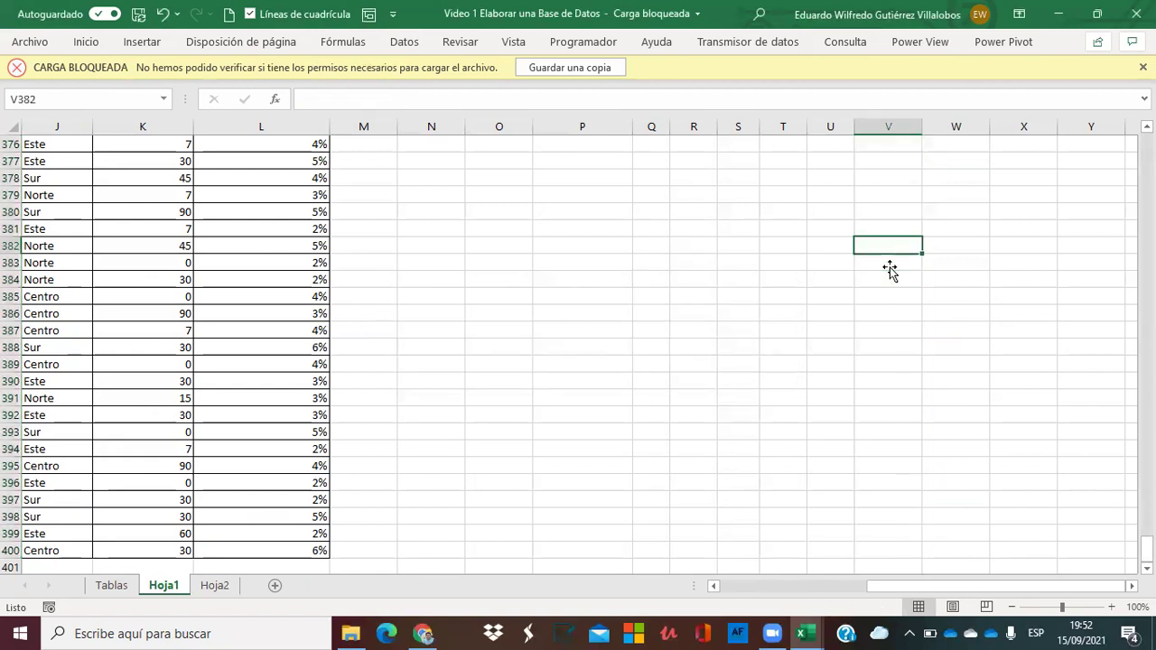
key("Up")
key("Up")
key("Up")
key("Up")
key("Up")
key("Up")
key("Up")
key("Up")
key("Up")
key("Up")
key("Up")
key("Up")
key("Up")
key("Up")
key("Up")
key("Up")
key("Up")
key("Up")
key("Up")
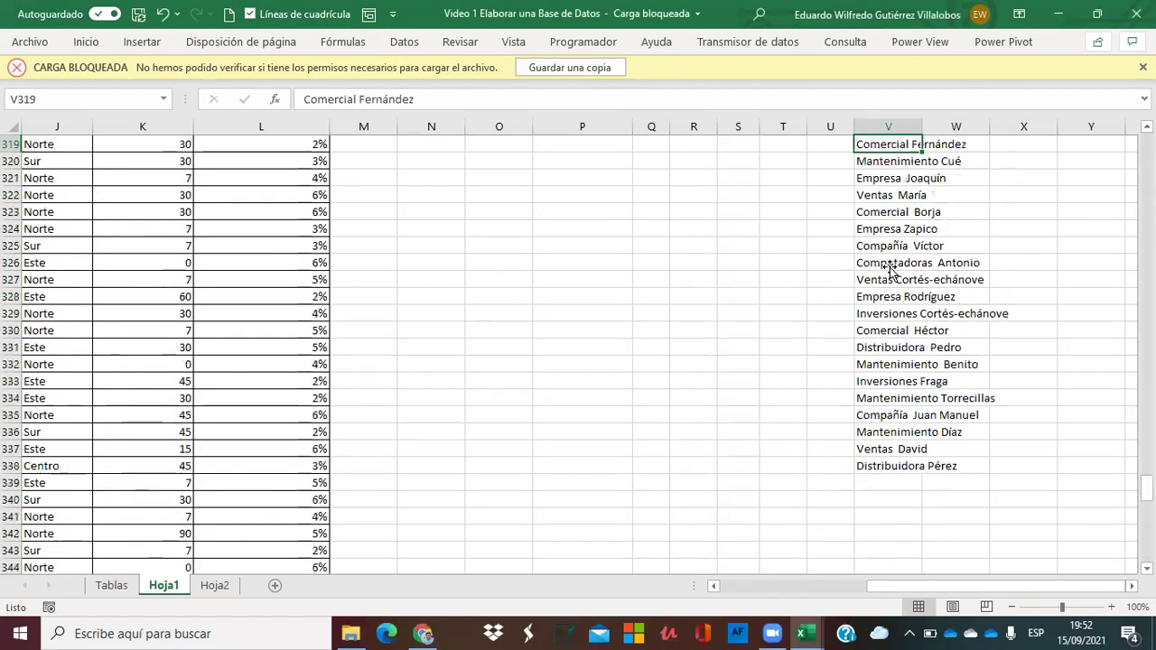
key("Down")
key("Down")
key("Down")
key("Down")
key("Down")
key("Down")
key("Down")
key("Down")
key("Down")
key("Down")
key("Down")
key("Down")
key("Down")
key("Down")
key("Down")
key("Down")
key("Down")
key("Down")
key("Left")
key("Left")
key("Left")
key("Left")
key("Left")
key("Left")
key("Left")
key("Left")
key("Left")
key("Left")
key("Left")
key("Left")
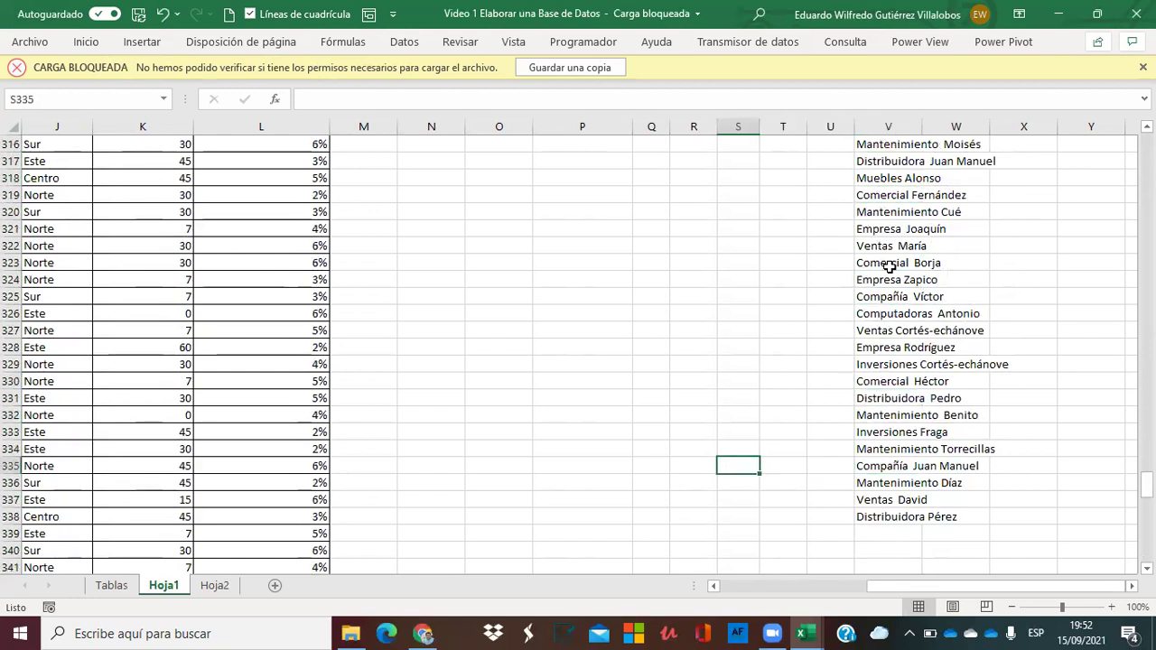
key("Left")
key("Left")
key("Left")
key("Left")
key("Left")
key("Left")
key("Left")
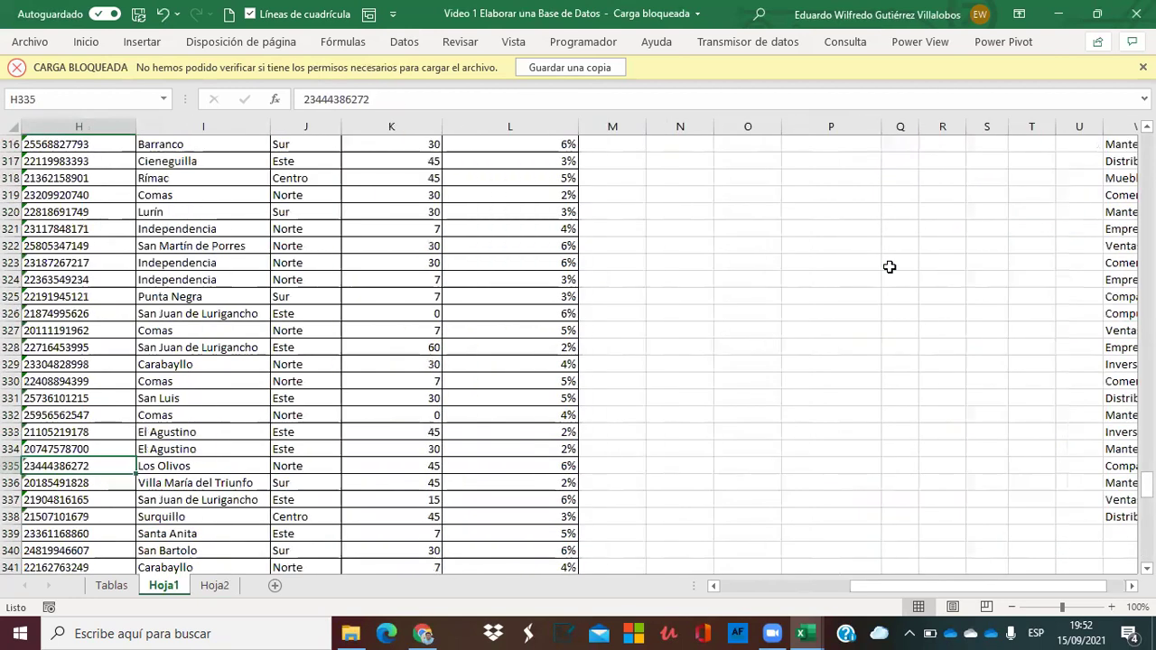
key("Up")
key("Up")
key("Up")
key("Up")
key("Up")
key("Up")
key("Up")
key("Up")
key("Up")
key("Up")
key("Up")
key("Up")
key("Up")
key("Up")
key("Up")
key("Up")
key("Up")
key("Up")
key("Up")
key("Up")
key("Up")
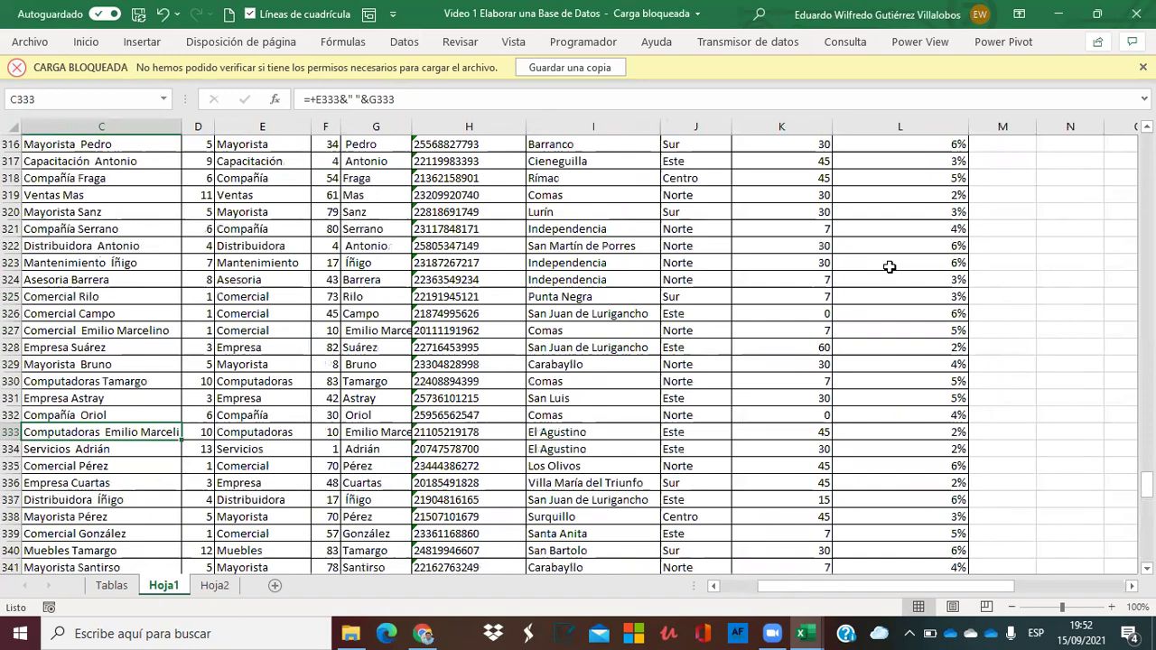
key("Up")
key("Up")
key("Up")
key("Up")
key("Up")
key("Up")
key("Up")
key("Up")
key("Up")
key("Up")
key("Up")
key("Up")
key("Up")
key("Up")
key("Up")
key("Up")
key("Up")
key("Up")
key("Up")
key("Up")
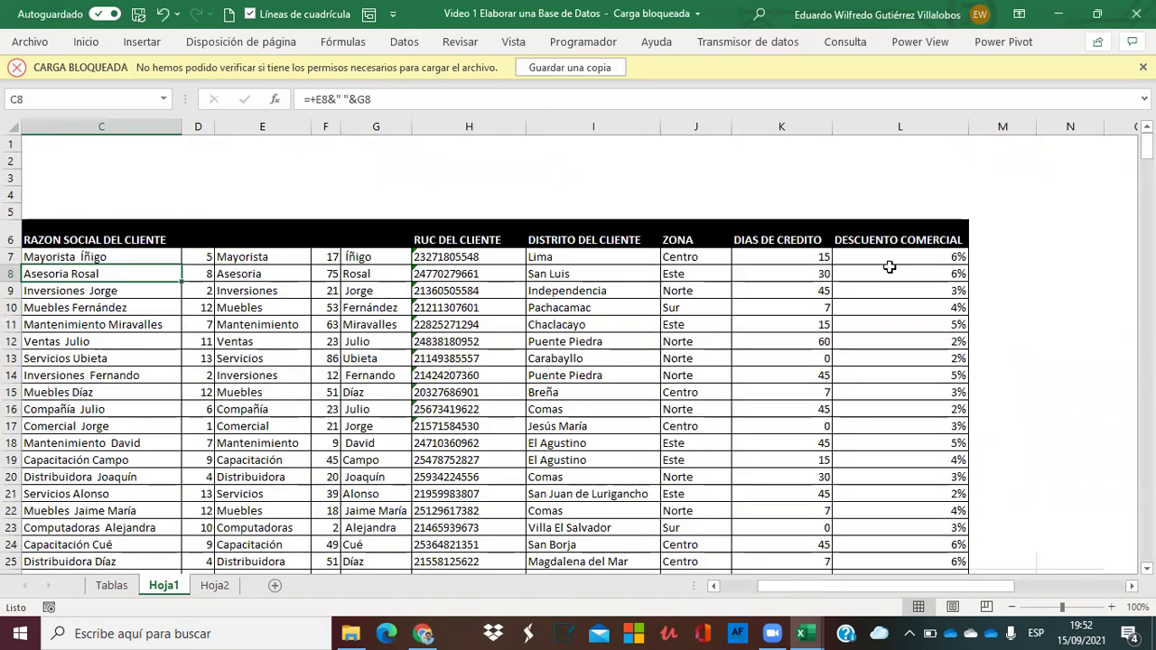
key("Up")
key("Left")
key("Right")
key("Right")
key("Right")
key("Right")
key("Right")
key("Right")
key("Right")
key("Right")
key("Right")
key("Right")
key("Right")
key("Right")
key("Right")
key("Right")
key("Right")
key("Right")
key("Right")
key("Right")
key("Right")
key("Right")
key("Right")
key("Right")
key("Left")
key("Left")
key("Left")
key("Right")
key("Left")
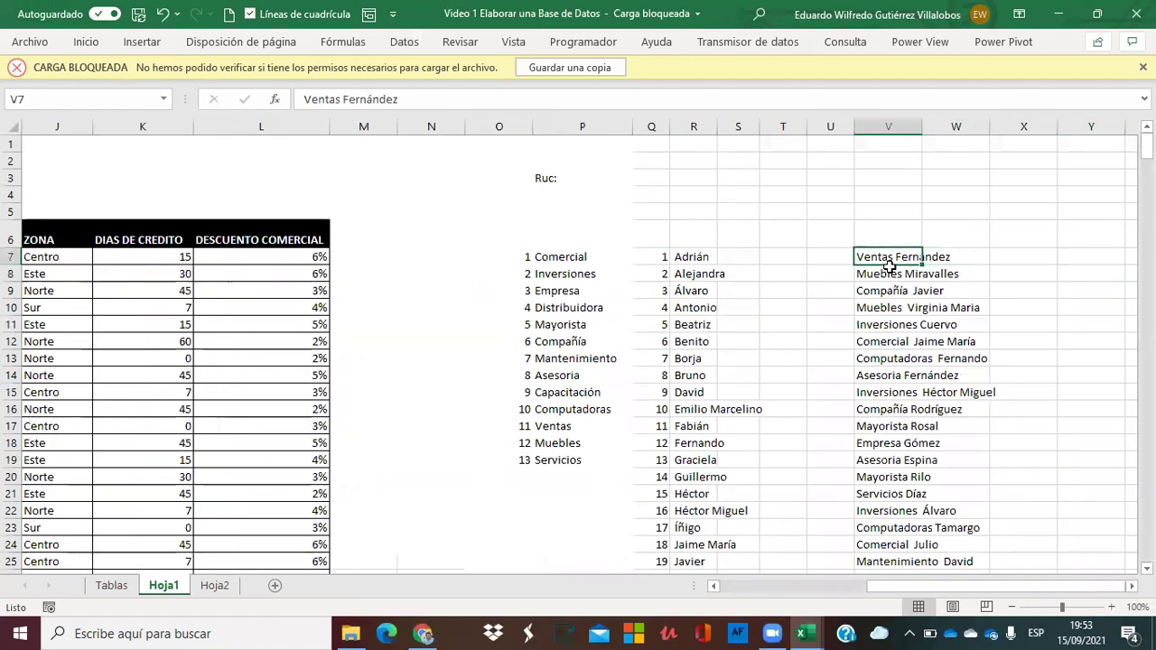
key("Left")
key("Left")
key("Left")
key("Left")
key("Left")
key("Left")
key("Left")
key("Left")
key("Left")
key("Left")
key("Left")
key("Left")
key("Left")
key("Left")
key("Left")
key("Left")
key("Left")
key("Left")
key("Left")
key("Left")
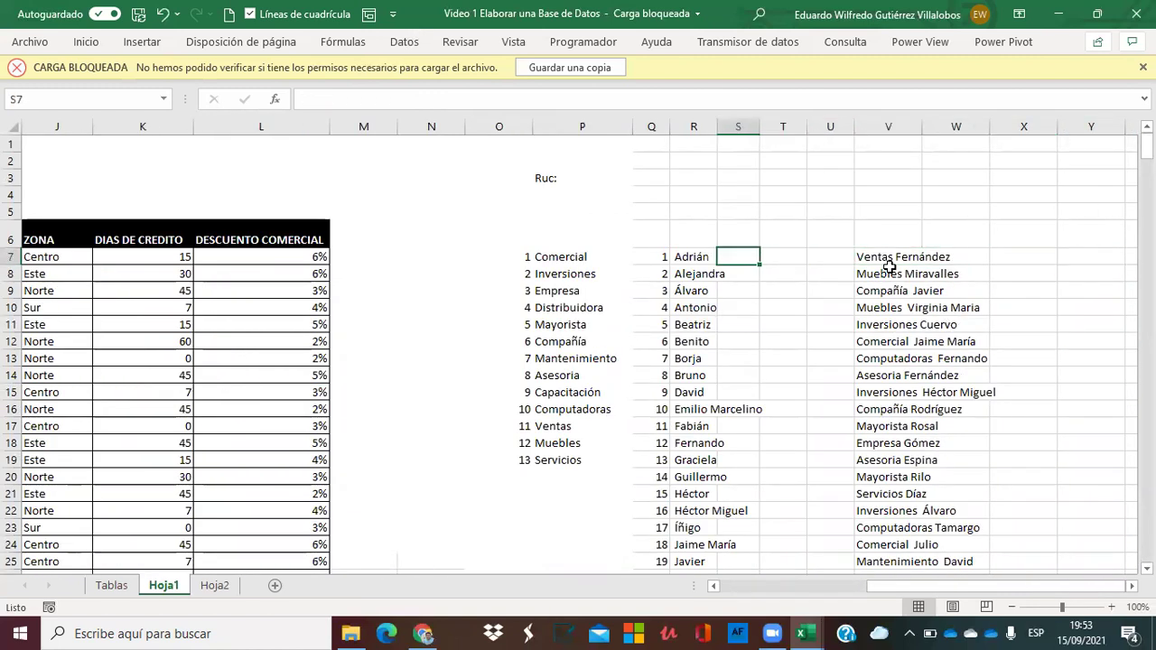
key("Right")
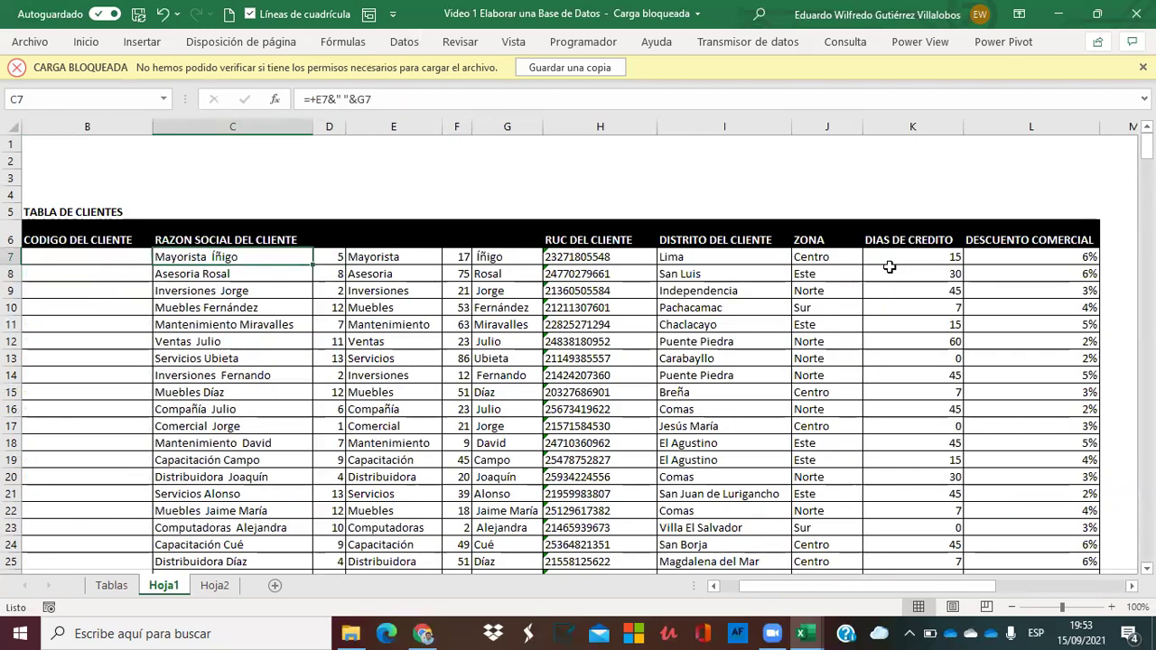
Copy the business names from C7:C400 and paste them as values into V339, below the list.
key("ctrl+shift+Down")
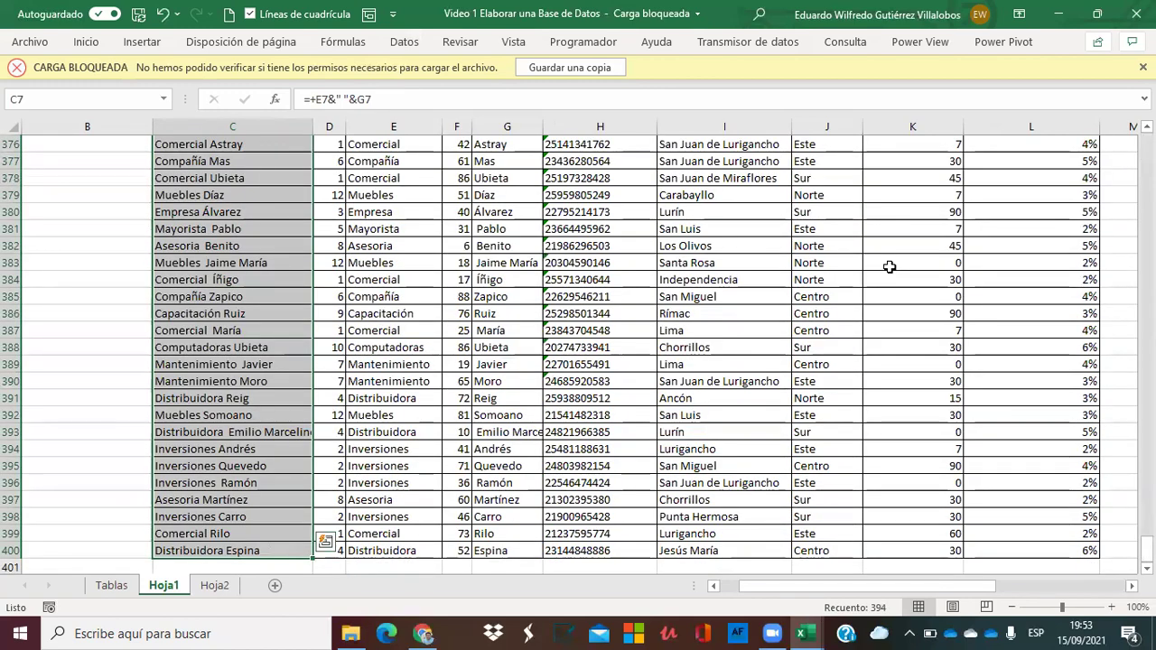
key("ctrl+c")
key("Right")
key("Right")
key("Right")
key("Right")
key("Right")
key("Right")
key("Right")
key("Right")
key("Right")
key("Right")
key("Right")
key("Right")
key("Right")
key("Right")
key("Right")
key("Right")
key("Right")
key("Right")
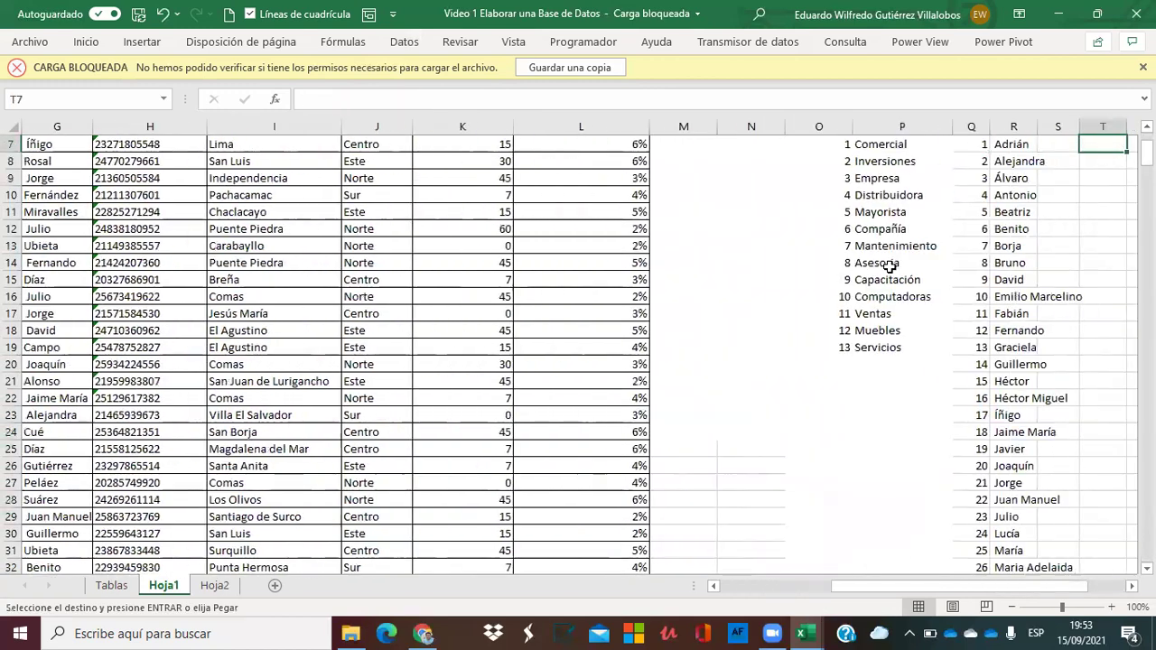
key("Right")
key("Right")
key("Right")
key("Left")
key("Left")
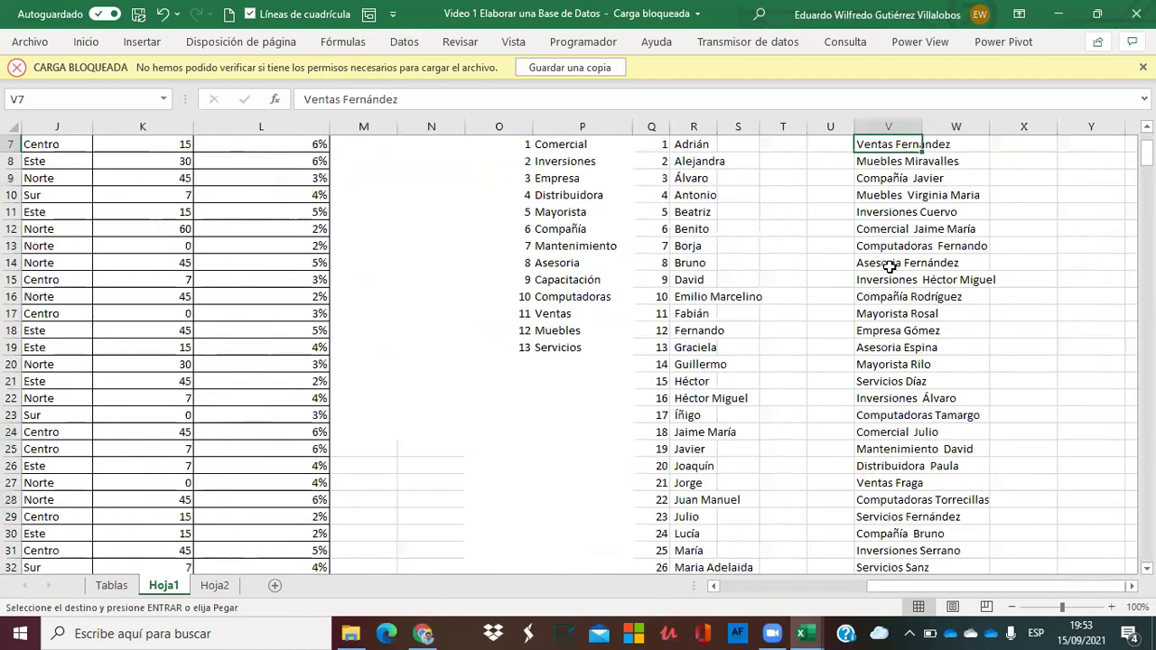
key("Page_Down")
key("Page_Down")
key("Page_Down")
key("Page_Down")
key("Page_Down")
key("Page_Down")
key("Page_Down")
key("Page_Down")
key("Page_Down")
key("Page_Down")
key("Page_Down")
key("Page_Down")
key("Page_Down")
key("Page_Down")
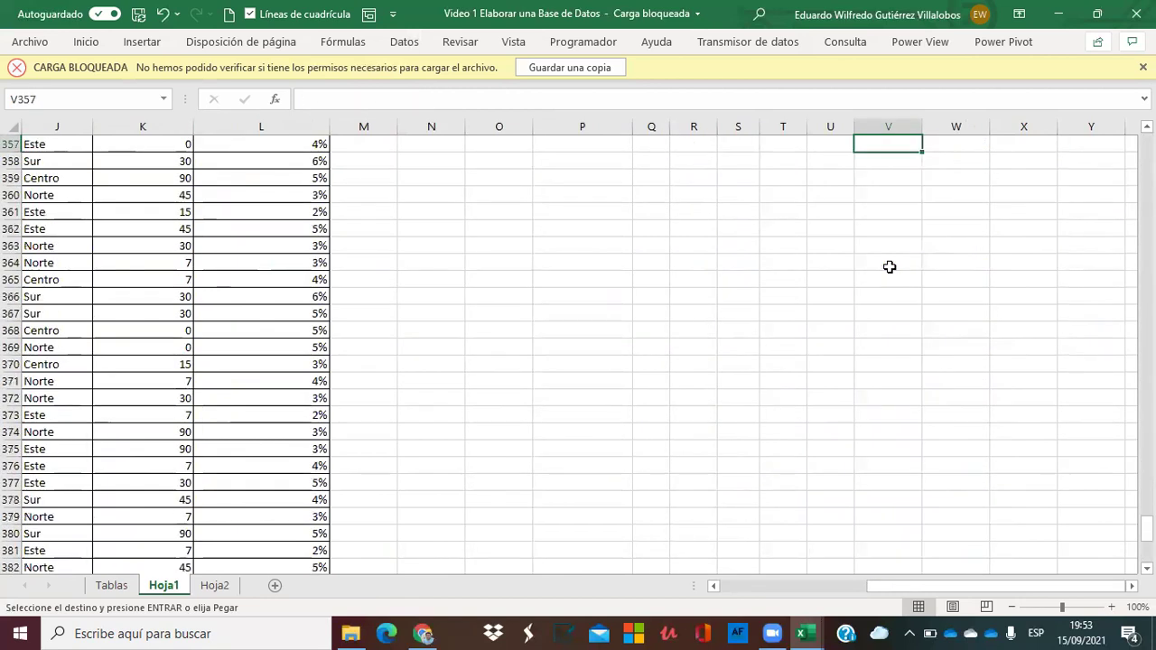
key("Up")
key("Up")
key("Up")
key("Up")
key("Up")
key("Up")
key("Up")
key("Up")
key("Up")
key("Up")
key("Up")
key("Up")
key("Up")
key("Up")
key("Up")
key("Up")
key("Up")
key("Up")
key("Up")
key("Up")
key("Up")
key("Up")
key("Up")
key("Up")
key("Up")
key("Up")
key("Up")
key("Up")
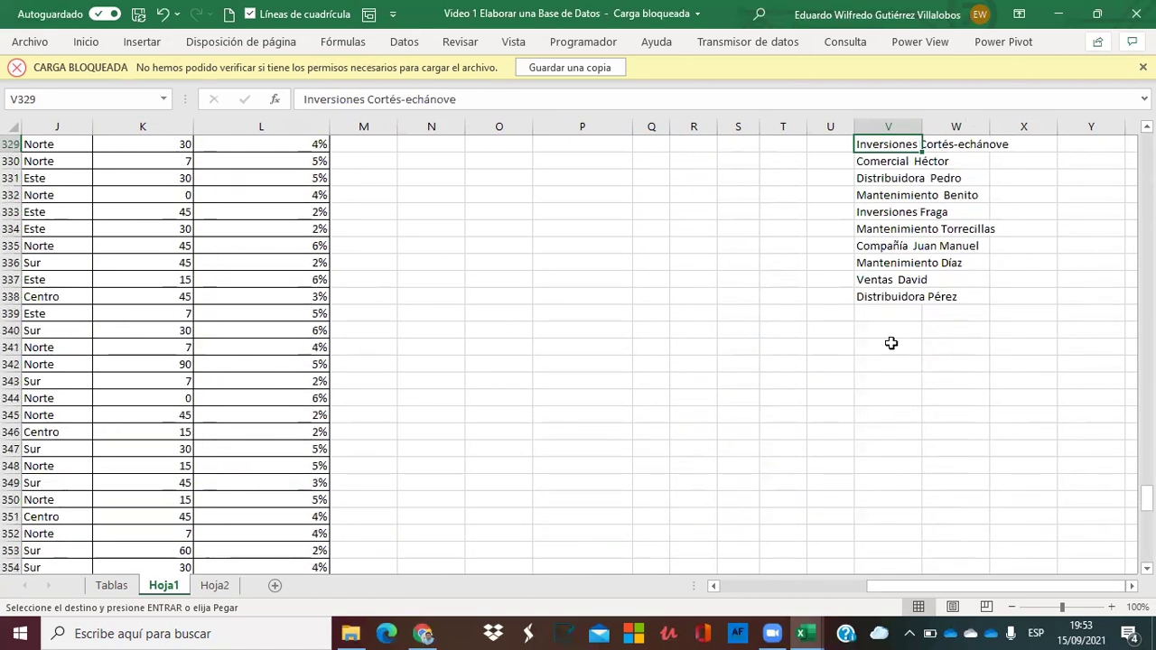
left_click(882, 316)
right_click(884, 321)
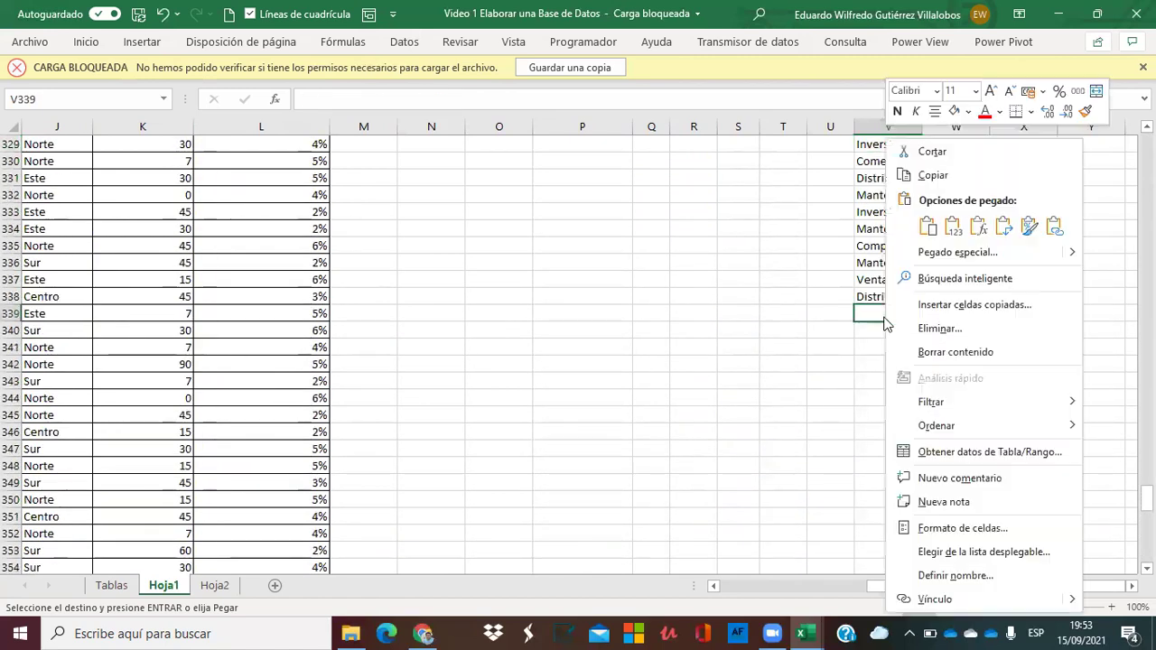
left_click(953, 228)
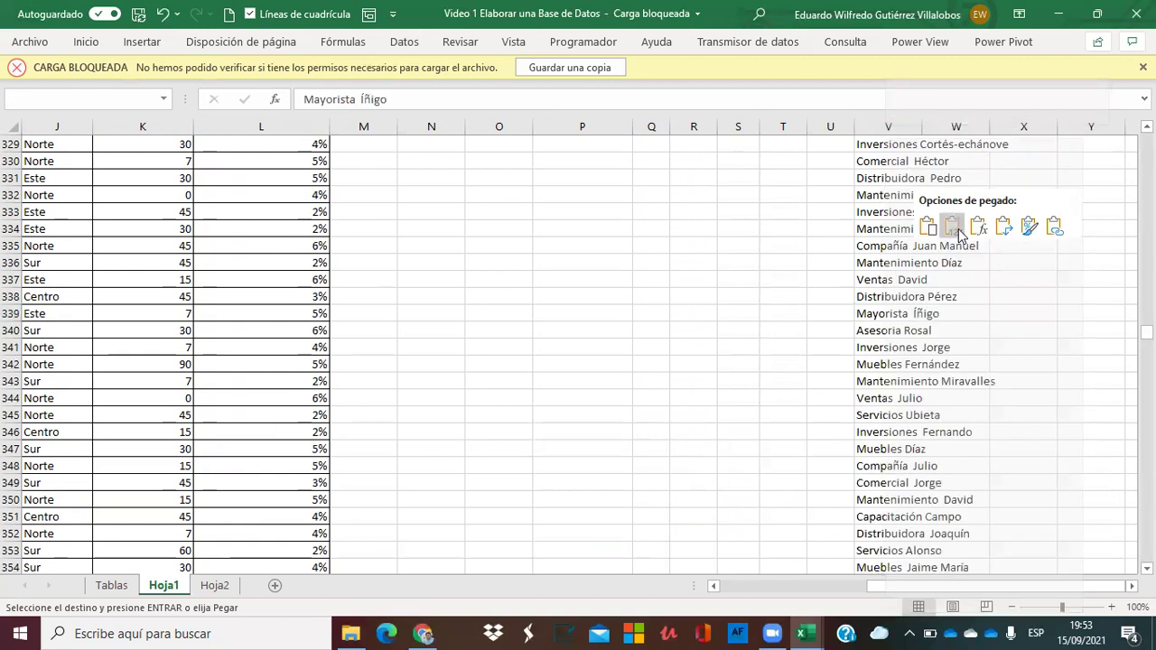
Select the combined name list from V7 down to V732.
left_click(892, 317)
left_click_drag(893, 316, 898, 318)
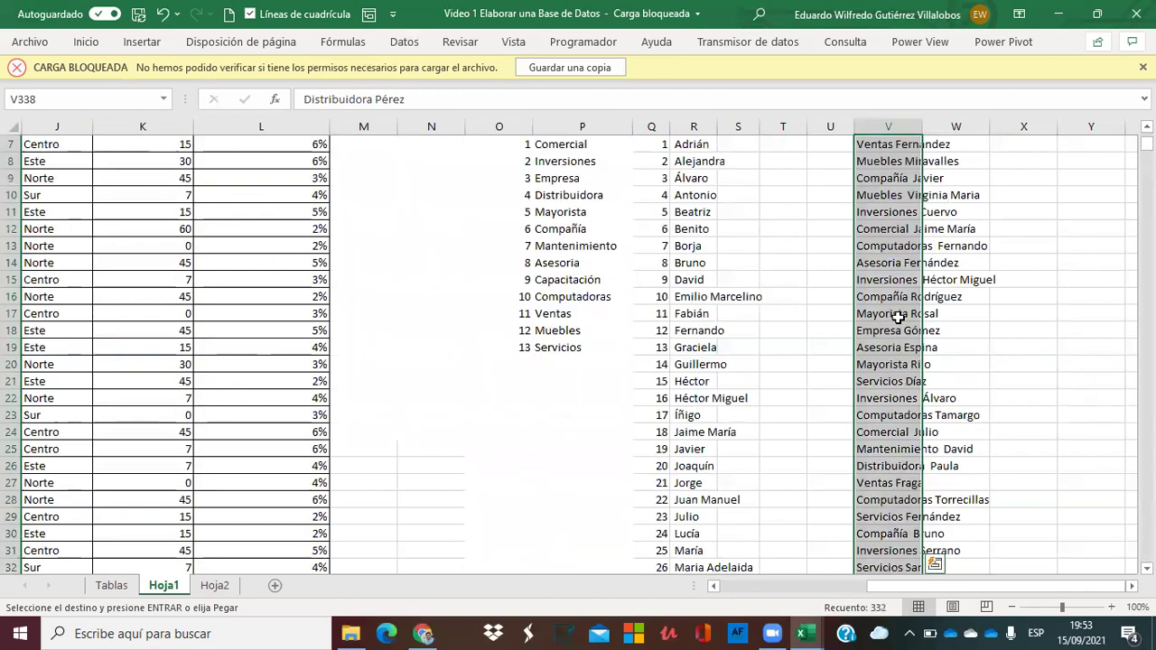
scroll(884, 154, "up", 1)
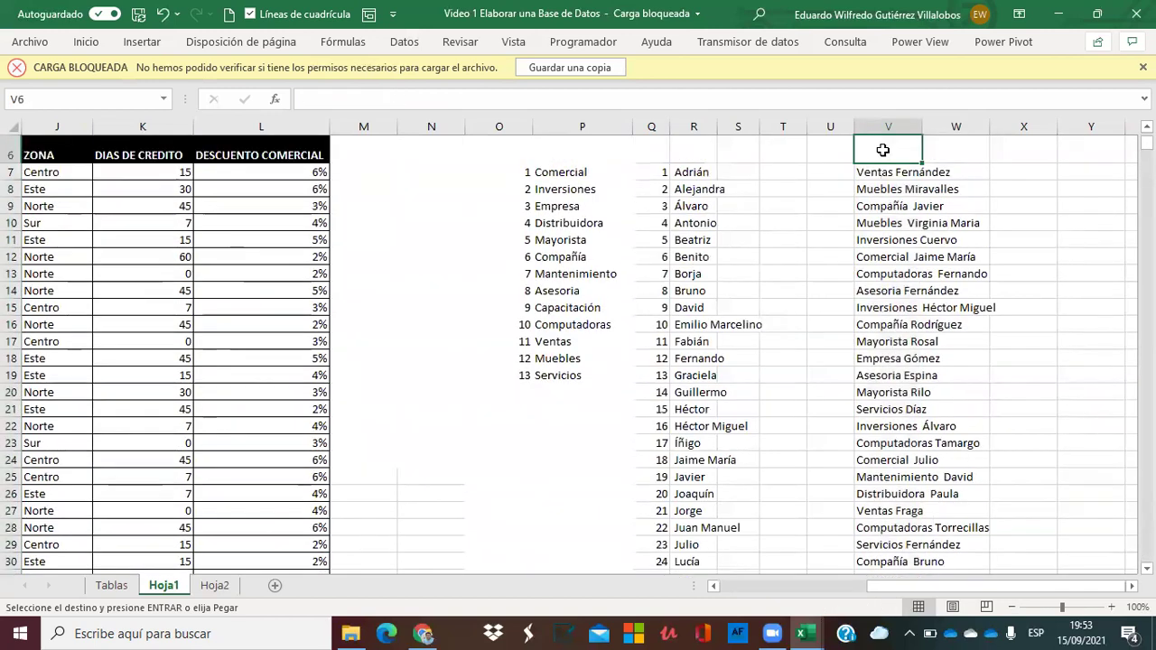
key("Down")
key("Up")
key("ctrl+shift+Down")
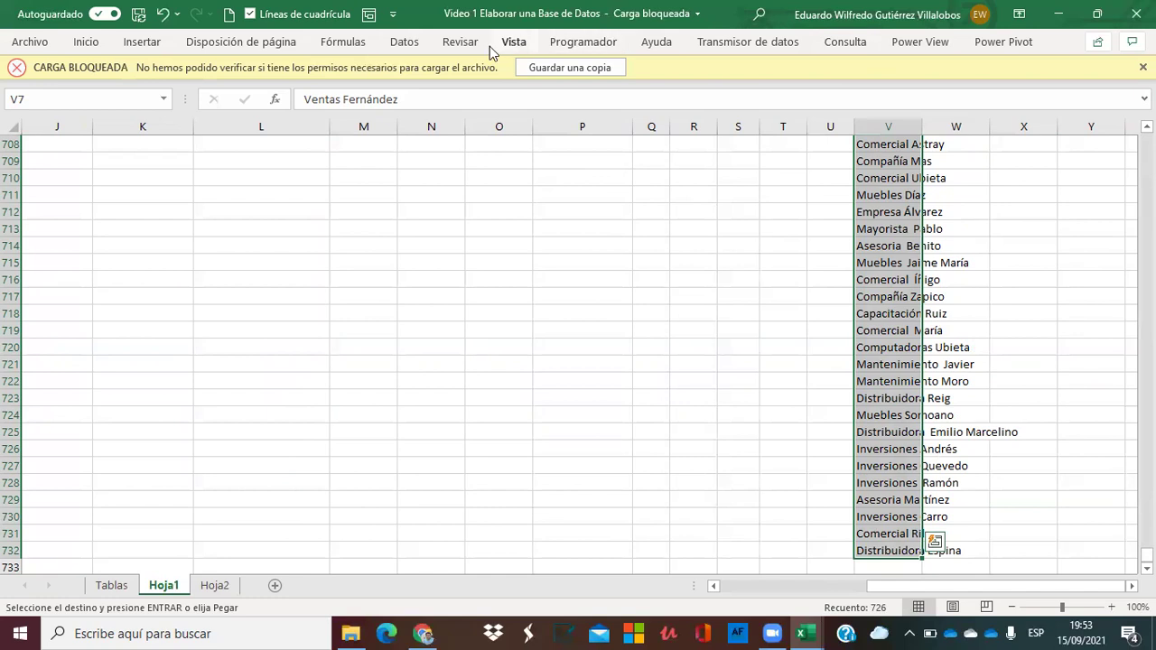
Remove duplicates from V7:V732, dropping 165 repeated names to leave 561 unique ones.
left_click(403, 40)
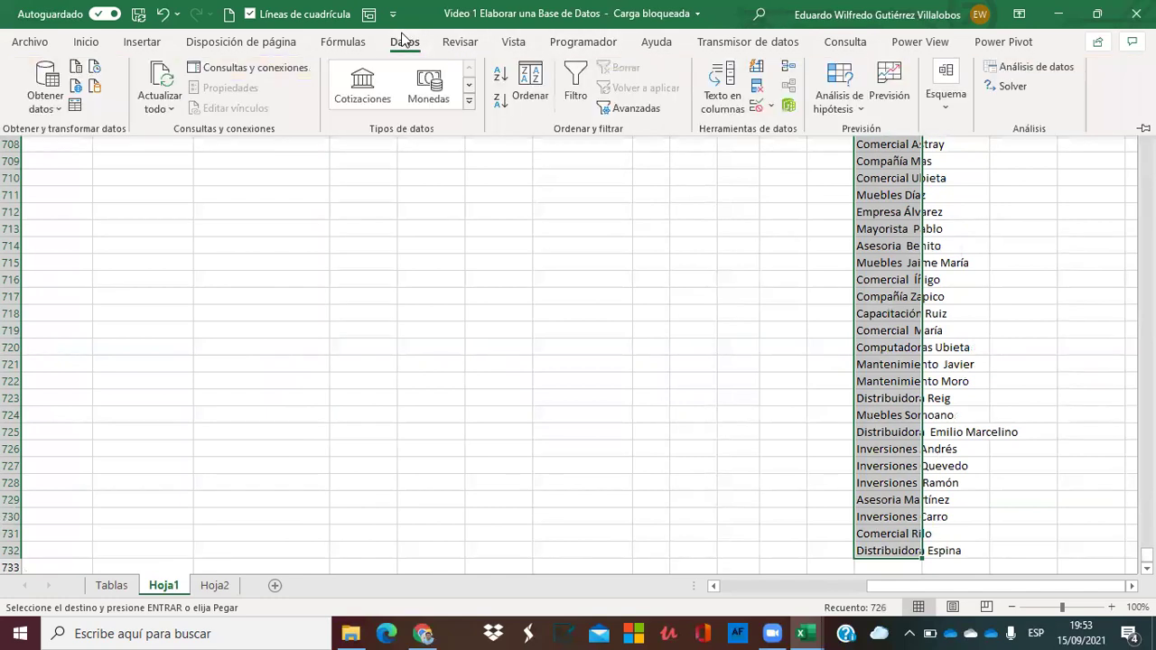
left_click(757, 88)
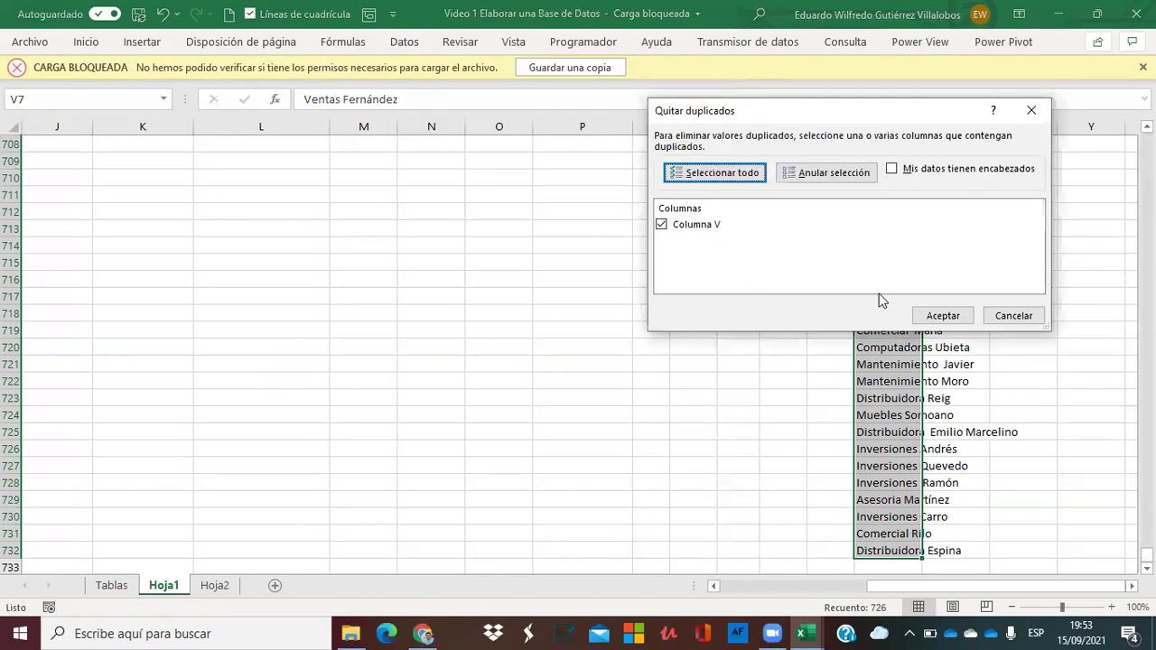
left_click(939, 316)
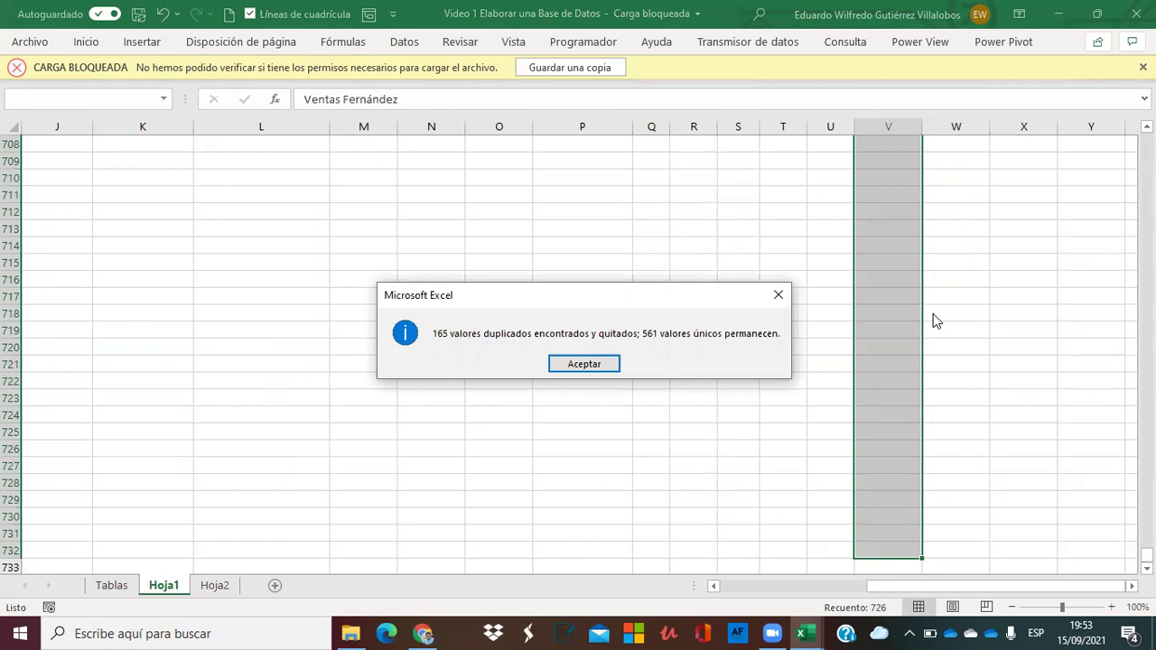
left_click(583, 363)
left_click(871, 282)
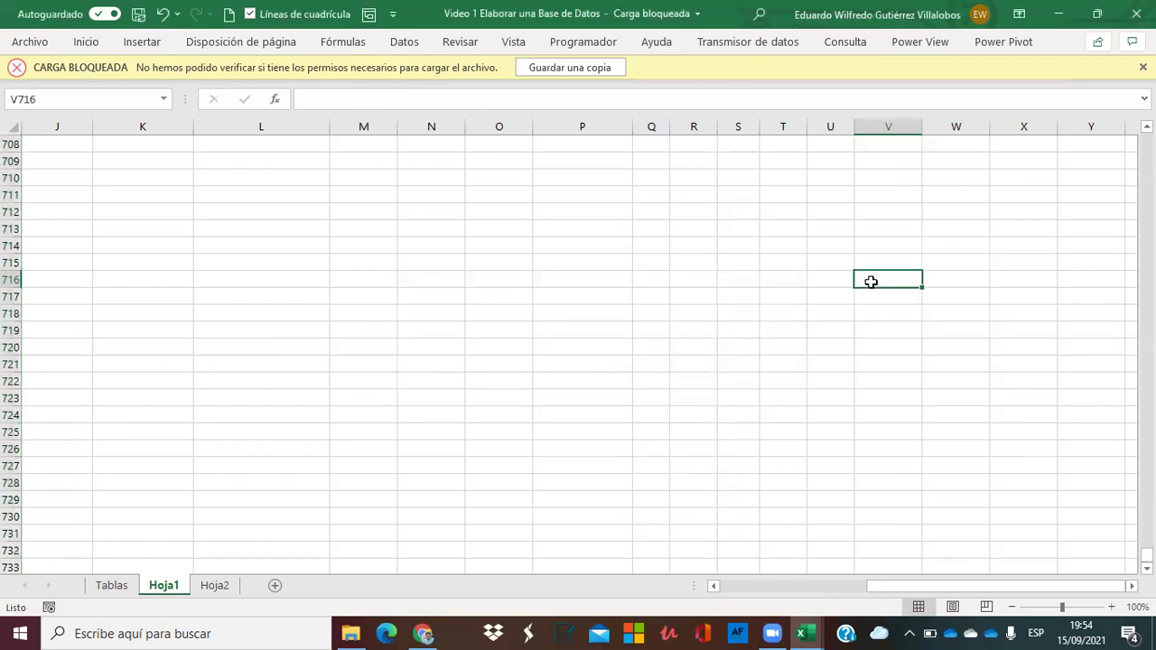
Select and copy the 561 unique names in V7:V567.
key("Up")
key("Up")
key("Up")
key("Up")
key("Up")
key("Up")
key("Up")
key("Up")
key("Up")
key("Up")
key("Up")
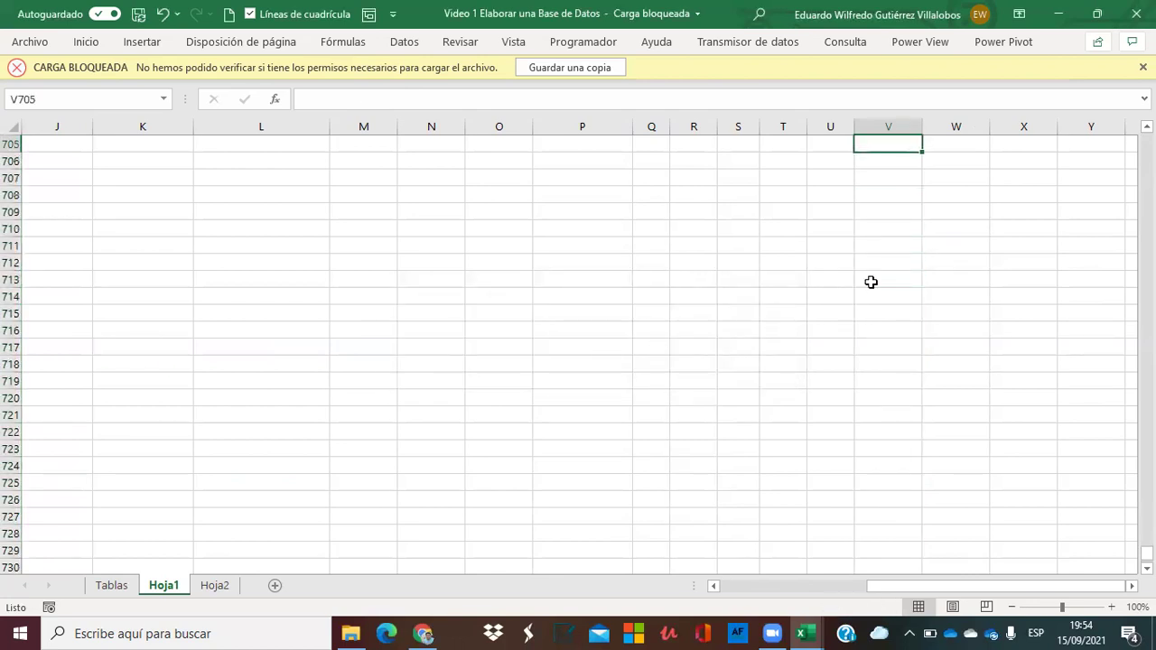
key("ctrl+shift+Up")
key("ctrl+shift+Down")
key("ctrl+shift+Up")
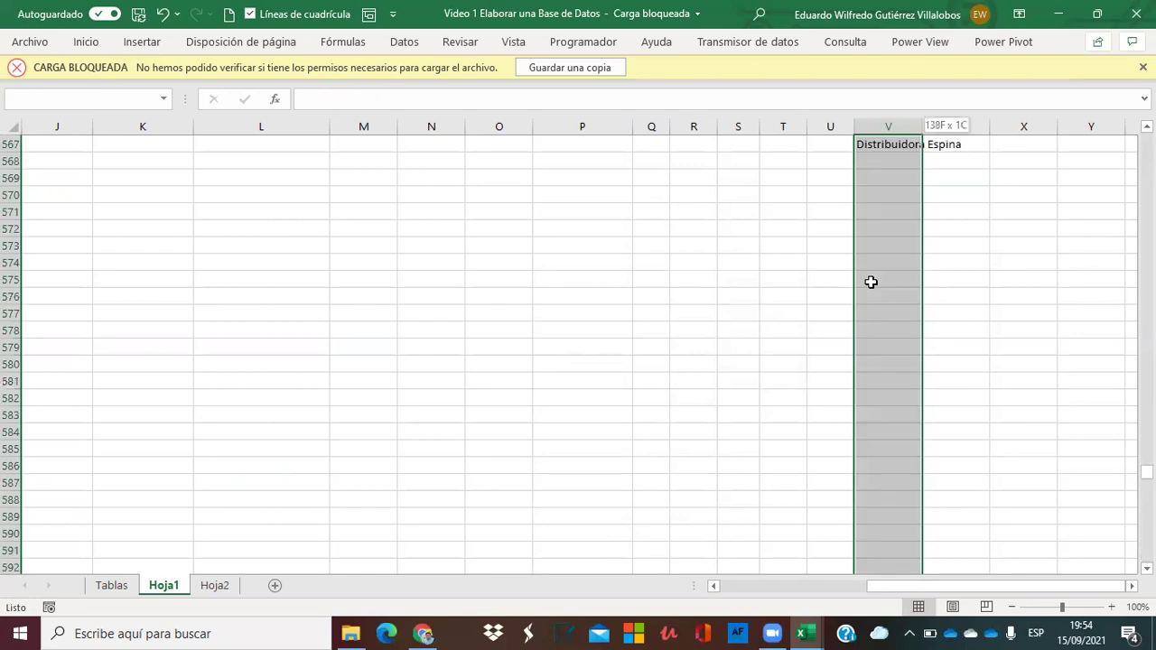
key("Up")
key("ctrl+shift+Up")
left_click(867, 159)
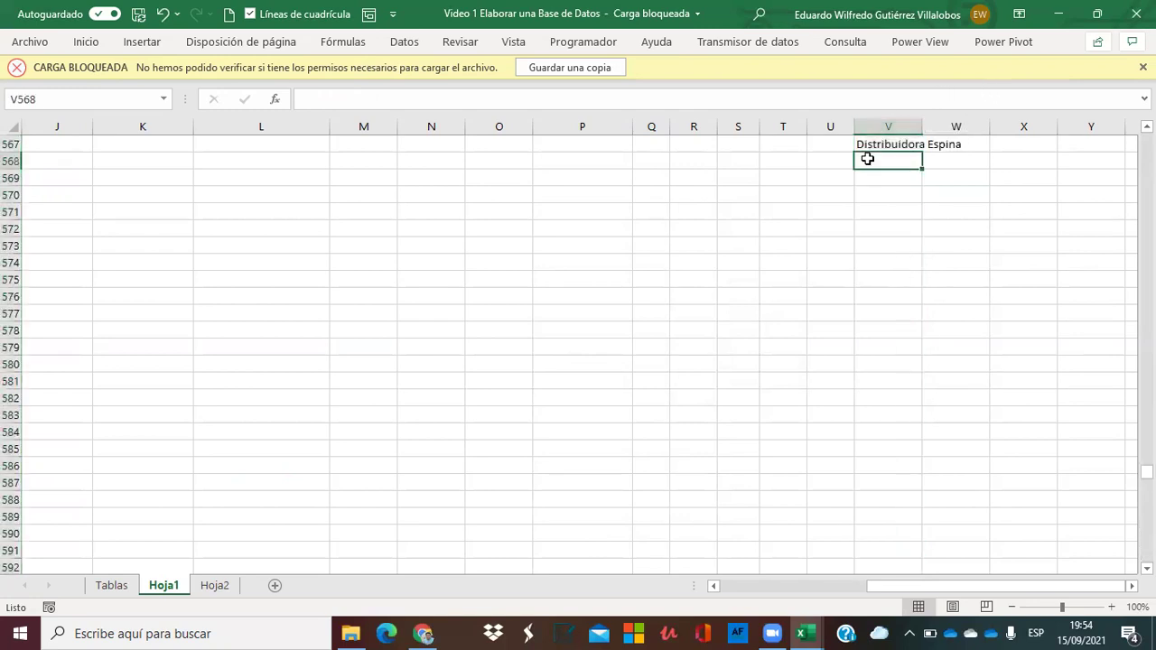
key("Up")
key("ctrl+shift+Up")
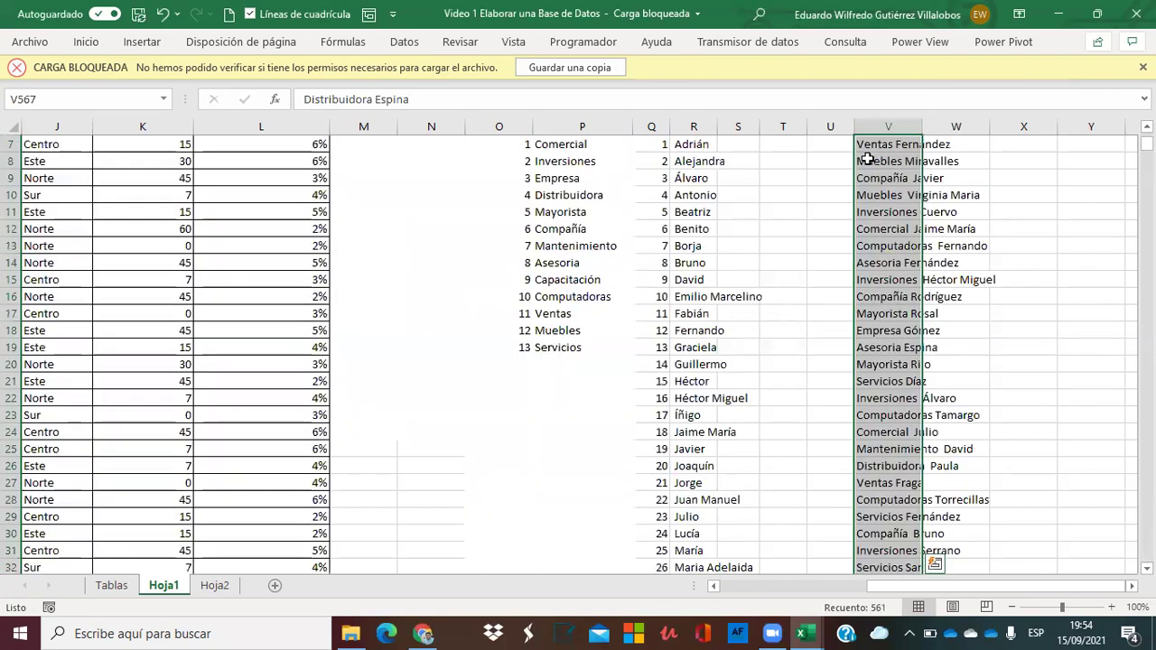
left_click(879, 146)
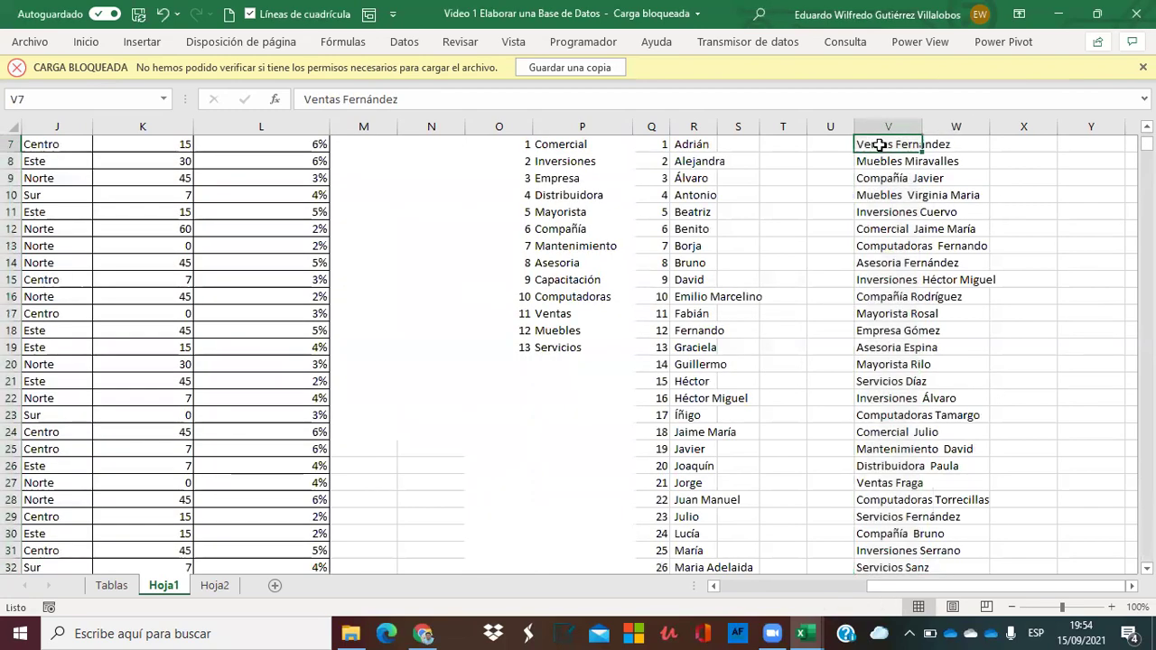
key("ctrl+shift+Down")
key("ctrl+c")
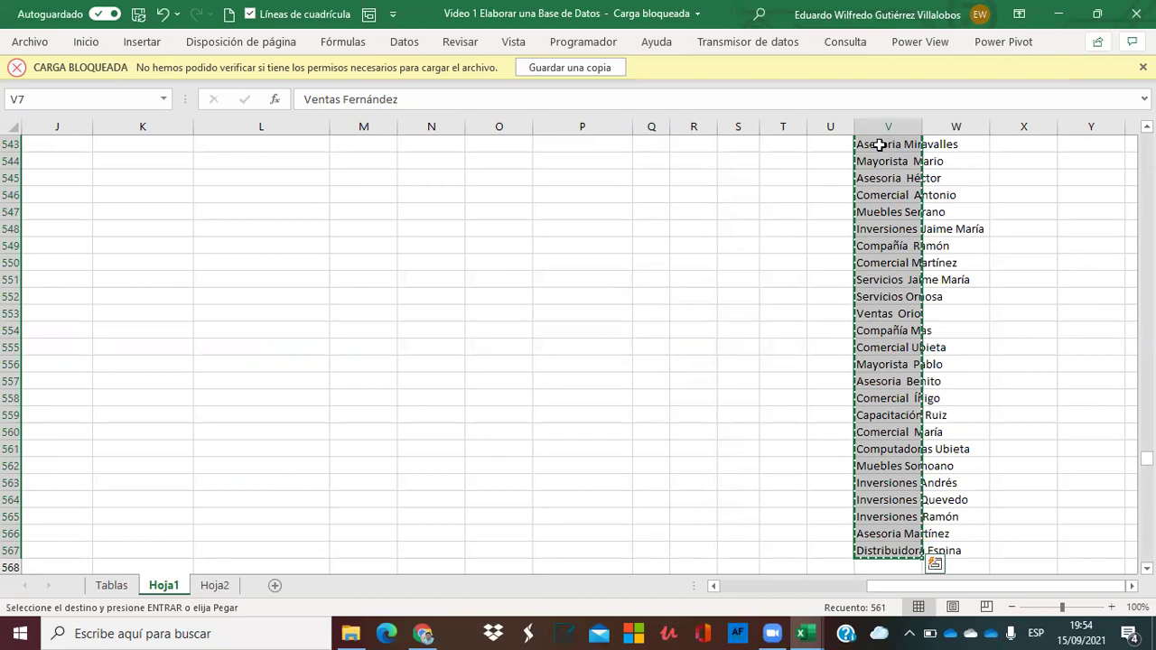
Paste the copied names as values into column C starting at C7, replacing the formulas.
key("ctrl+Up")
key("ctrl+Left")
key("ctrl+Left")
key("ctrl+Left")
key("ctrl+Left")
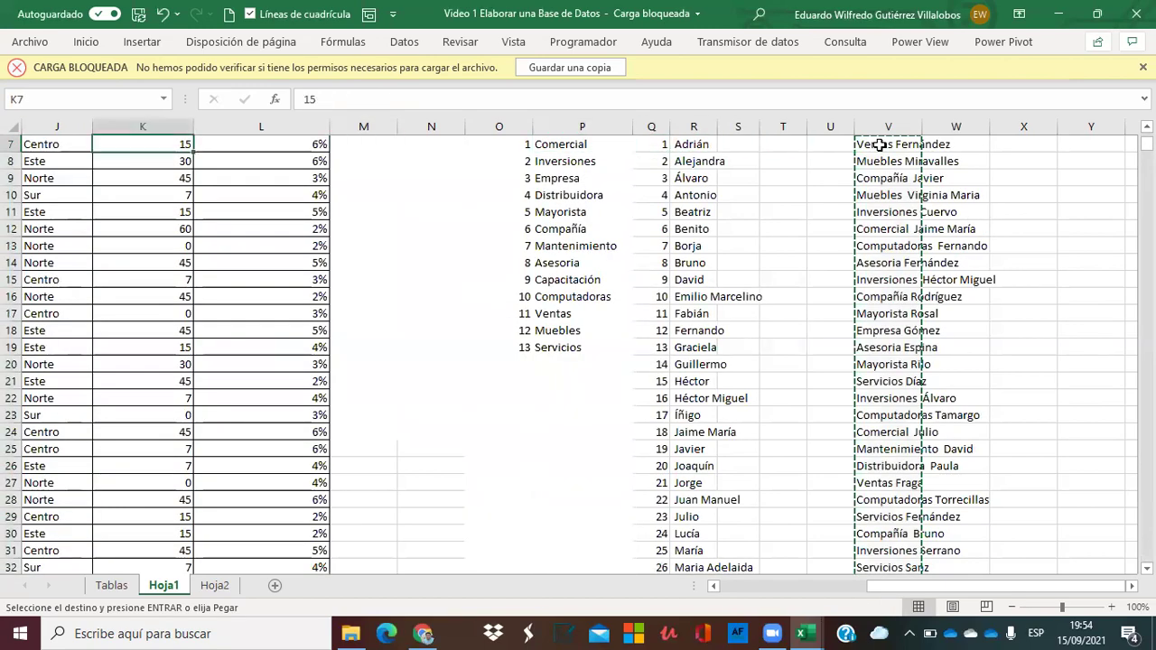
key("Left")
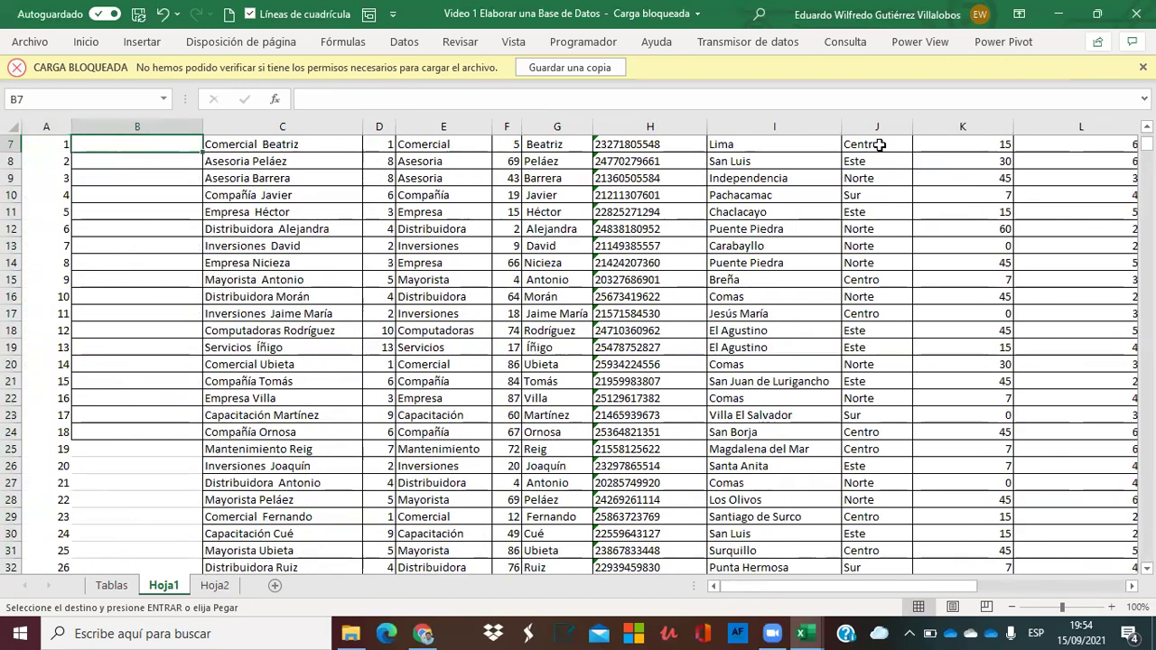
key("Right")
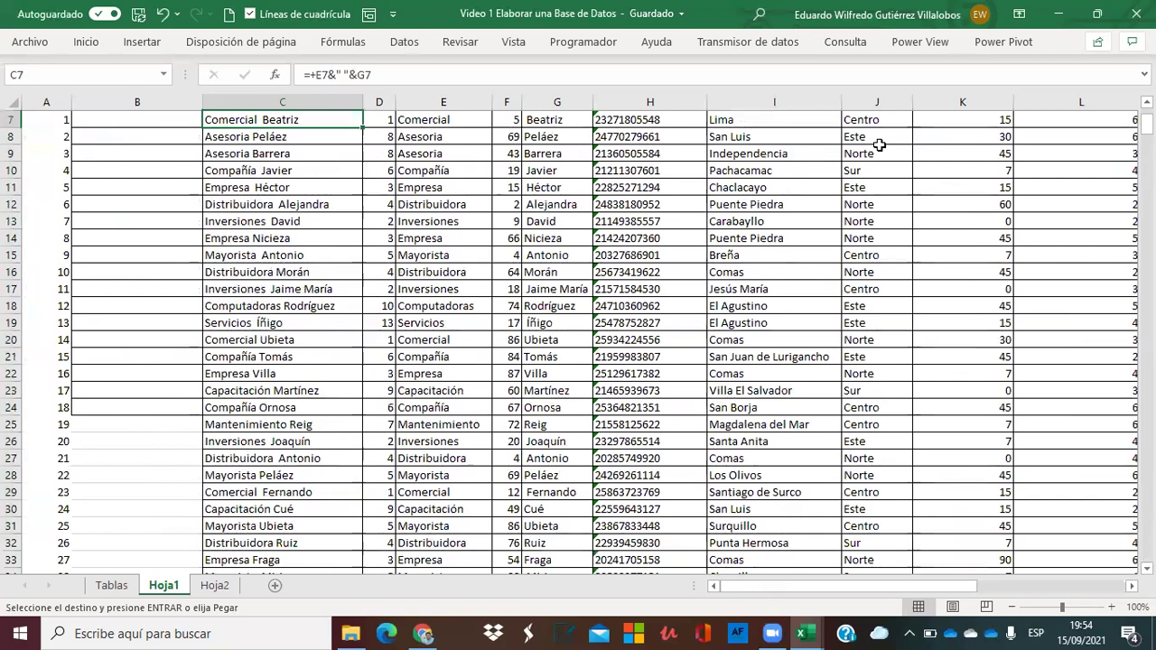
scroll(878, 145, "up", 1)
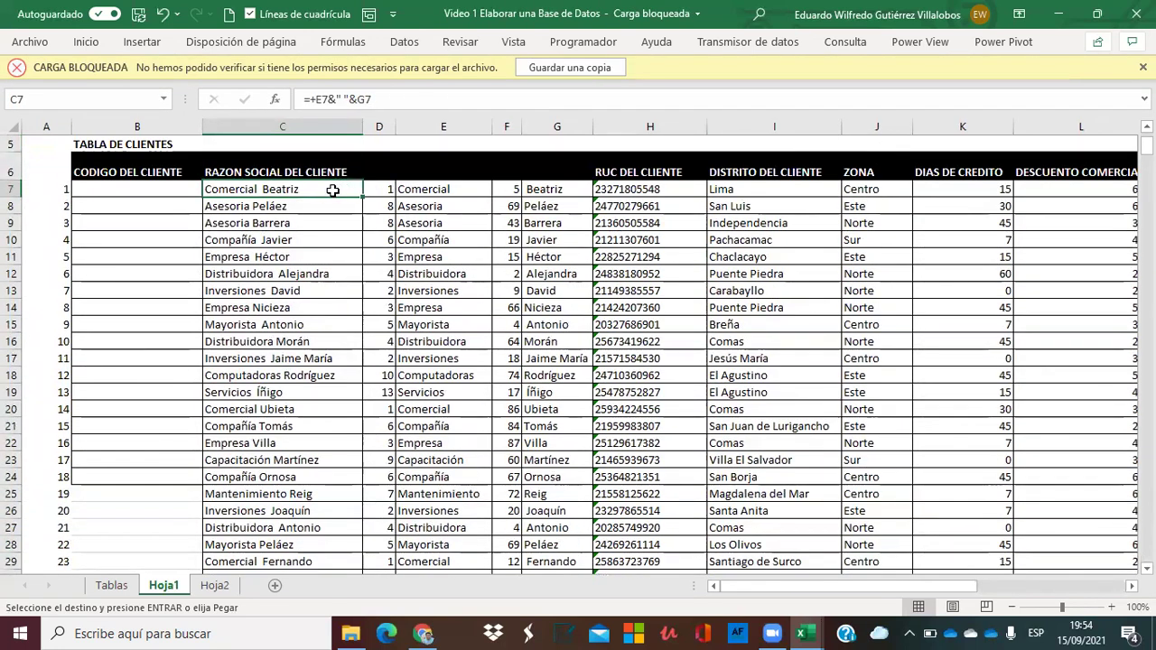
key("ctrl+shift+Down")
key("ctrl+v")
key("ctrl+v")
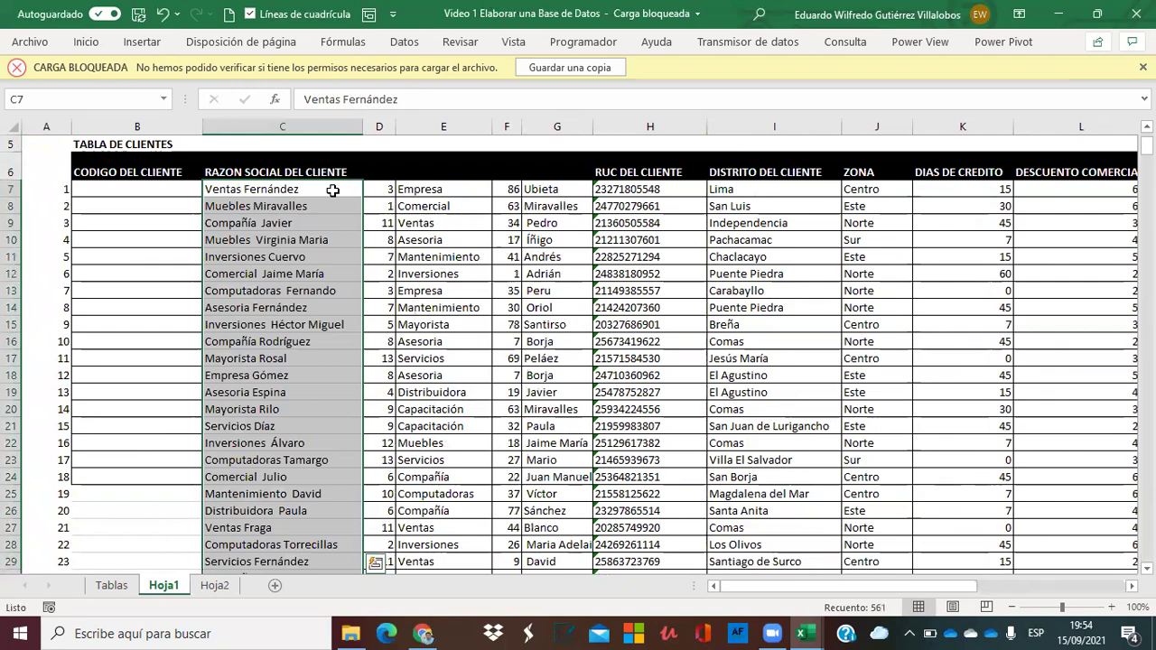
left_click(286, 194)
Check the pasted business names and discount values, ending on the row number in A7.
left_click(267, 256)
left_click(1120, 201)
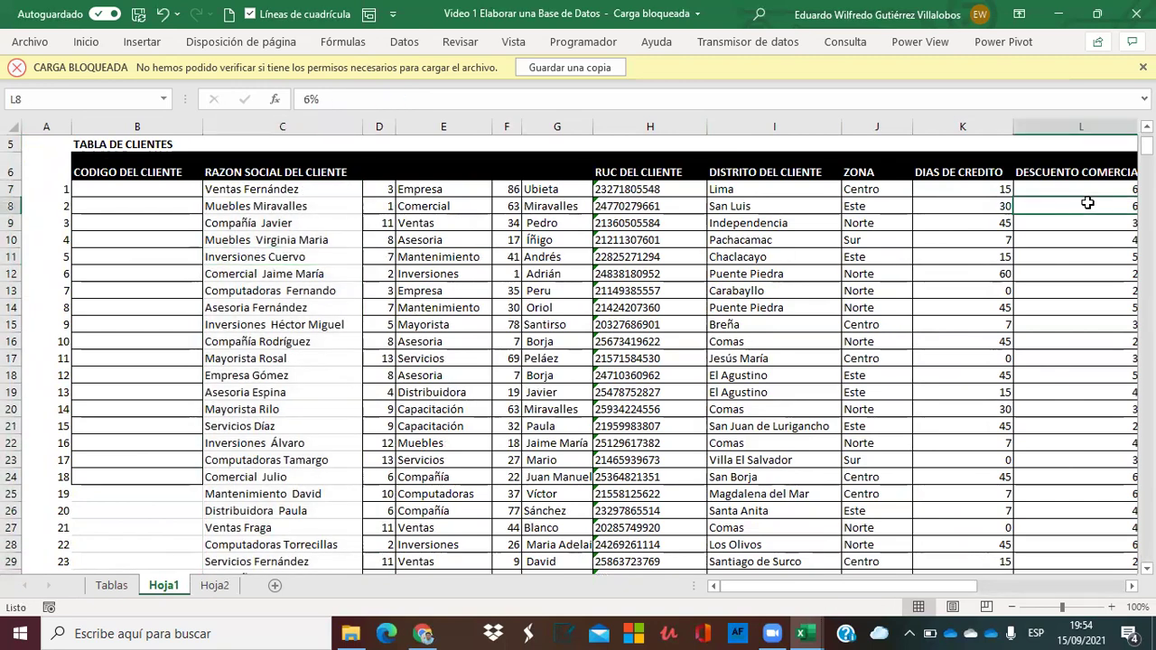
key("Right")
key("Right")
key("Right")
key("Right")
key("Right")
key("Right")
key("Right")
key("Right")
key("Right")
key("Right")
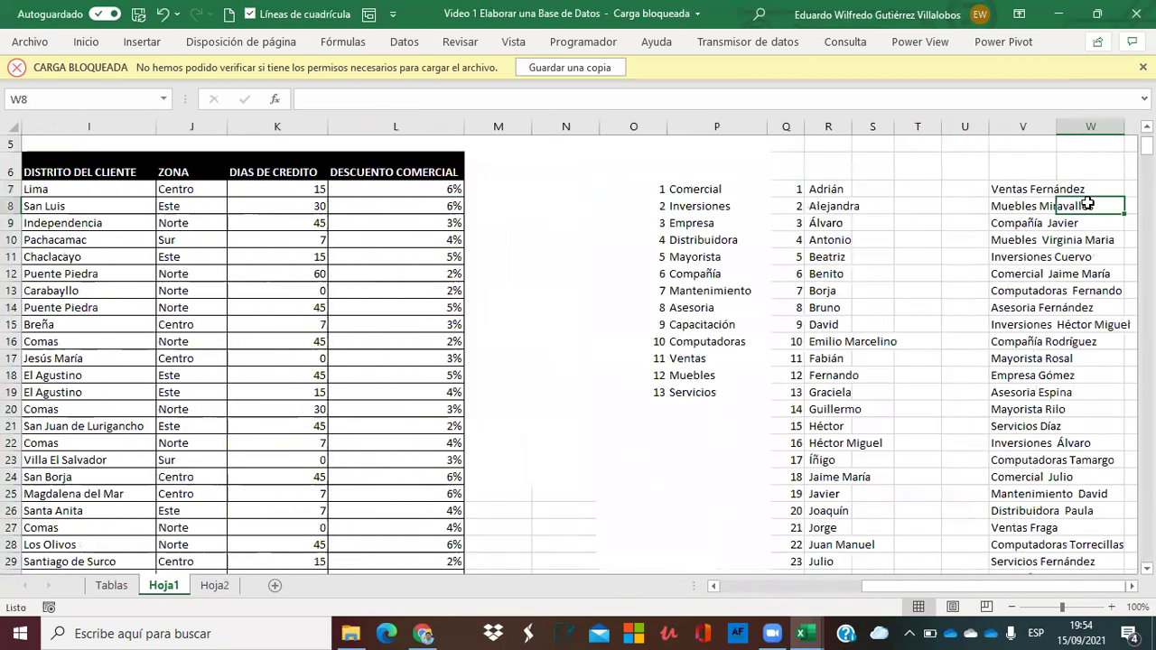
key("Up")
key("Left")
key("Left")
key("Left")
key("Left")
key("Left")
key("Left")
key("Left")
key("Left")
key("Left")
key("Left")
key("Left")
key("Left")
key("Left")
key("Left")
key("Left")
key("Left")
key("Left")
key("Left")
key("Left")
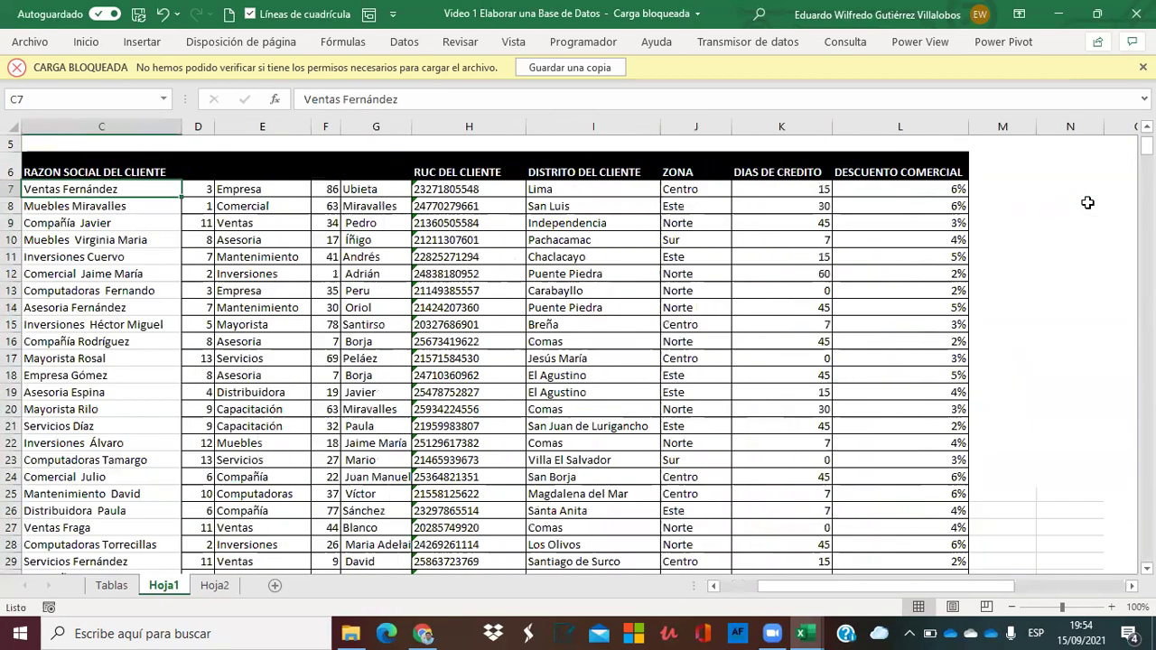
key("Down")
key("Up")
key("Left")
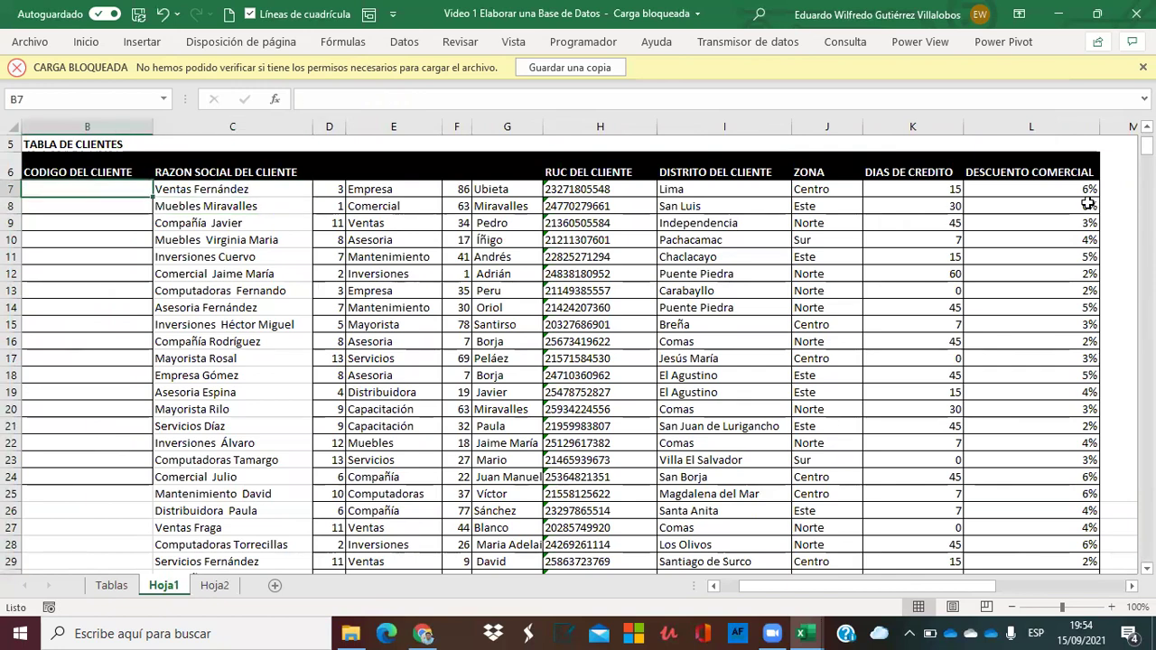
key("Left")
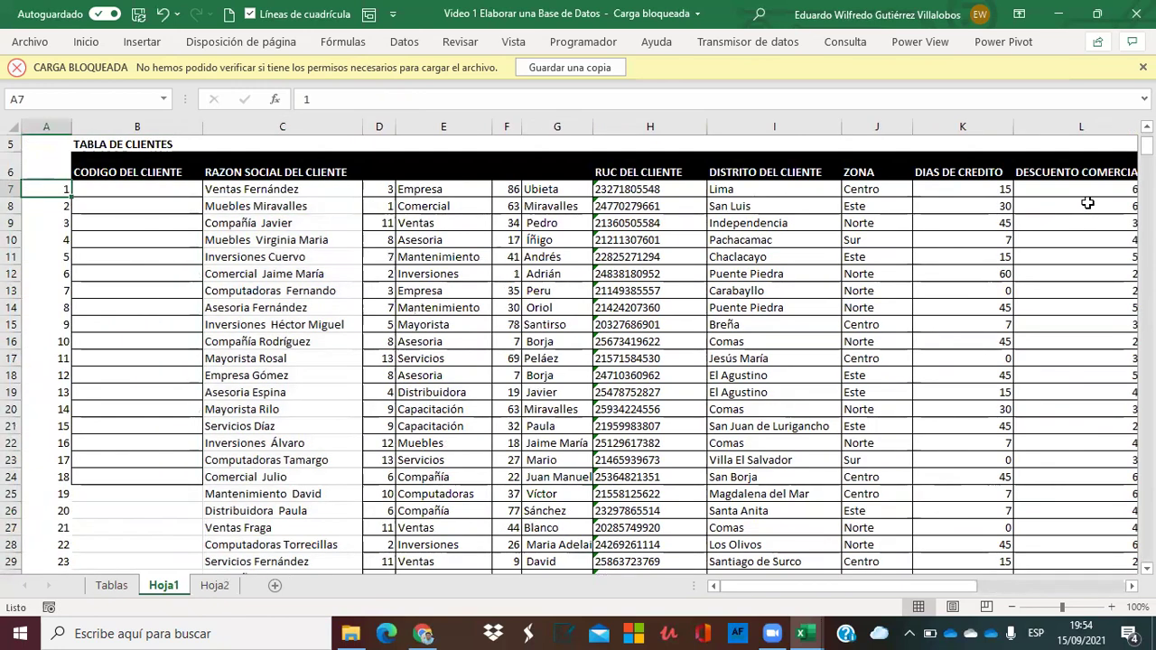
Select the surplus names in column C from C401, just below table row 400.
key("ctrl+Down")
key("Down")
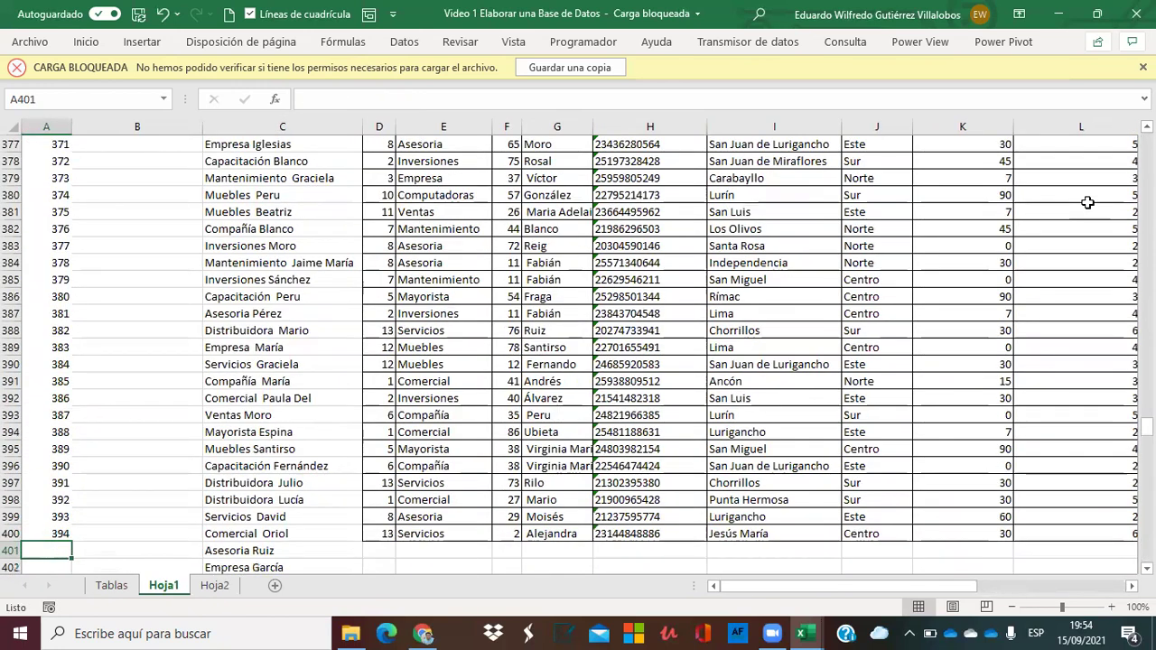
key("Right")
key("Right")
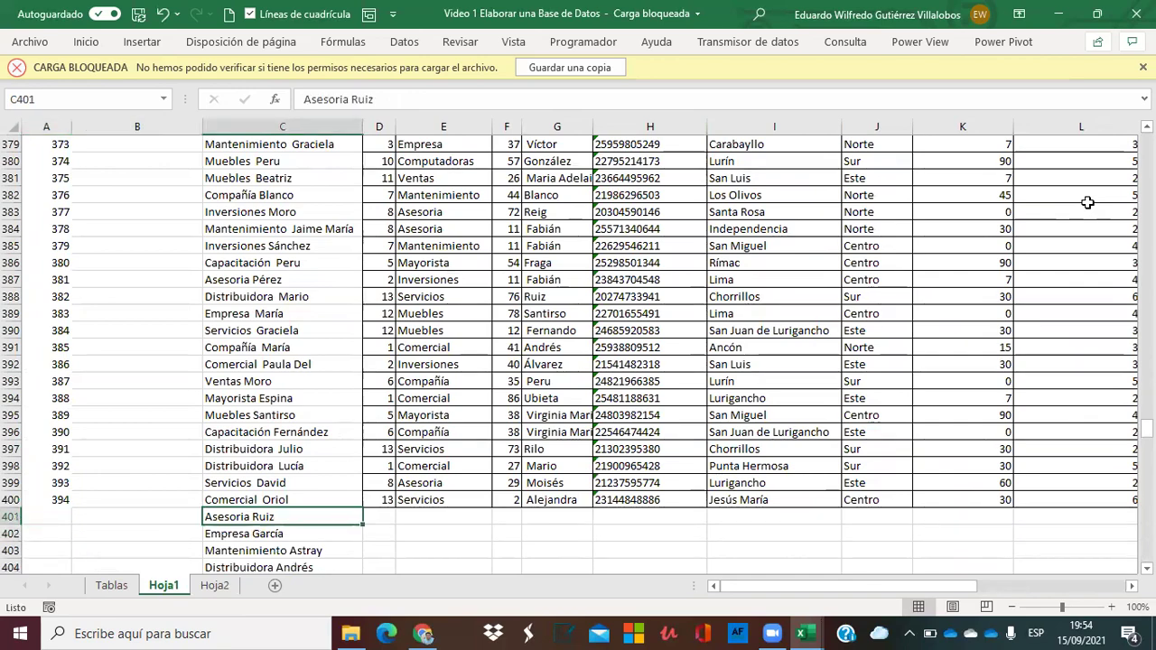
key("shift+Down")
key("shift+Down")
key("shift+Down")
key("shift+Down")
key("shift+Down")
key("shift+Down")
key("shift+Down")
key("shift+Down")
key("shift+Down")
key("shift+Down")
key("shift+Down")
key("shift+Down")
key("shift+Down")
key("shift+Down")
key("shift+Down")
key("shift+Down")
key("shift+Down")
key("shift+Down")
key("shift+Down")
key("shift+Down")
key("shift+Down")
key("shift+Down")
key("shift+Down")
key("shift+Down")
key("shift+Down")
key("shift+Down")
key("shift+Down")
key("shift+Down")
key("shift+Down")
key("shift+Down")
key("shift+Down")
key("shift+Down")
key("shift+Down")
key("shift+Down")
key("shift+Down")
key("shift+Down")
key("shift+Down")
key("shift+Down")
key("shift+Down")
key("shift+Down")
key("shift+Down")
key("shift+Down")
key("shift+Down")
key("shift+Down")
key("shift+Down")
key("shift+Down")
key("shift+Down")
key("shift+Down")
key("shift+Down")
key("shift+Down")
key("shift+Down")
key("shift+Down")
key("shift+Down")
key("shift+Down")
key("shift+Down")
key("shift+Down")
key("shift+Down")
key("shift+Down")
key("shift+Down")
key("shift+Down")
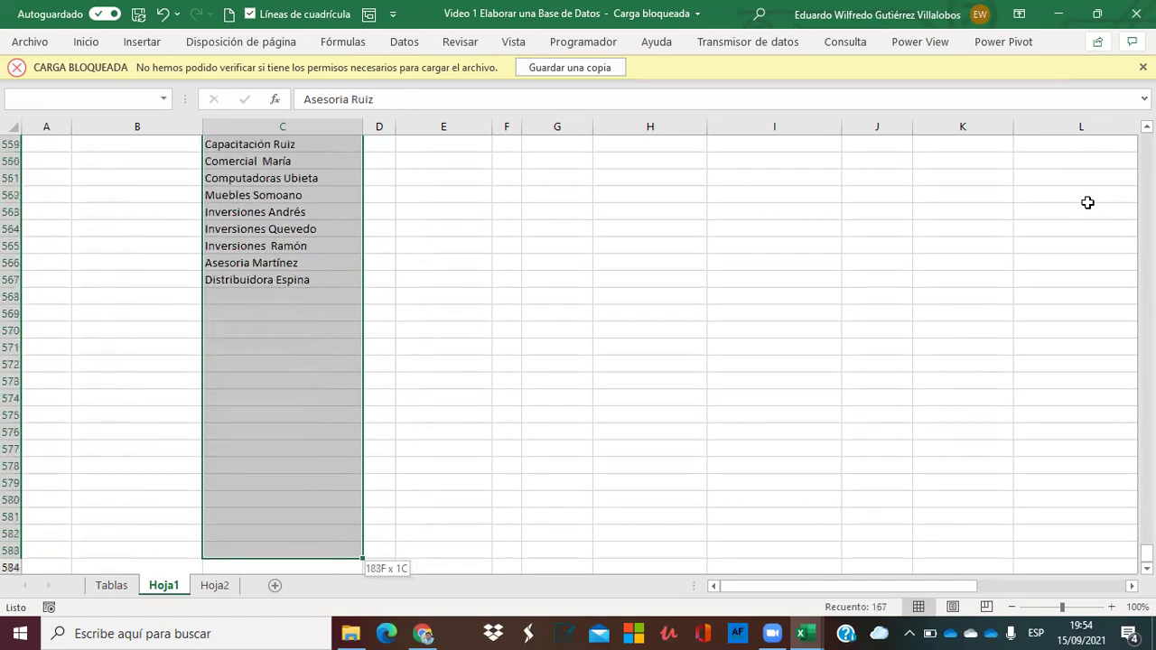
key("shift+Up")
key("shift+Up")
key("shift+Up")
key("shift+Up")
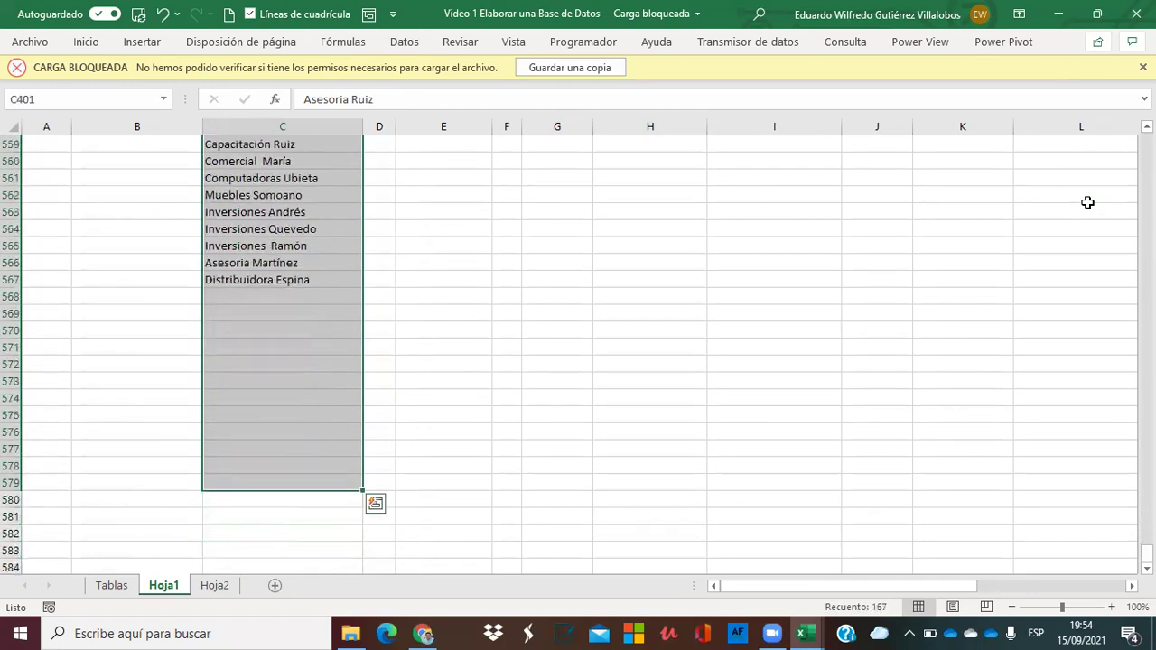
Delete the surplus names in C401:C579 and return to the top of the sheet.
key("Delete")
key("Up")
key("Up")
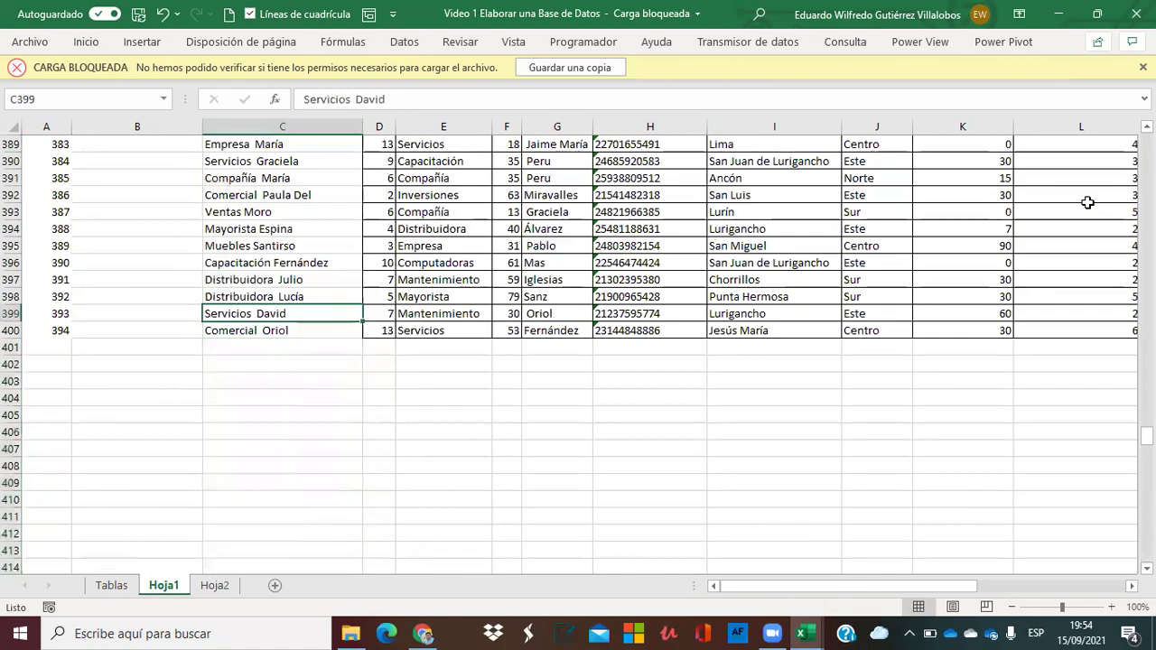
key("Right")
key("Up")
key("Up")
key("Up")
key("Up")
key("Up")
key("Up")
key("Up")
key("Up")
key("Up")
key("Up")
key("Up")
key("Up")
key("Up")
key("Up")
key("Up")
key("Up")
key("Up")
key("Up")
key("Up")
key("Up")
key("Up")
key("Up")
key("Up")
key("Up")
key("Up")
key("Up")
key("Up")
key("Up")
key("Up")
key("Up")
key("Up")
key("Up")
key("Up")
key("Up")
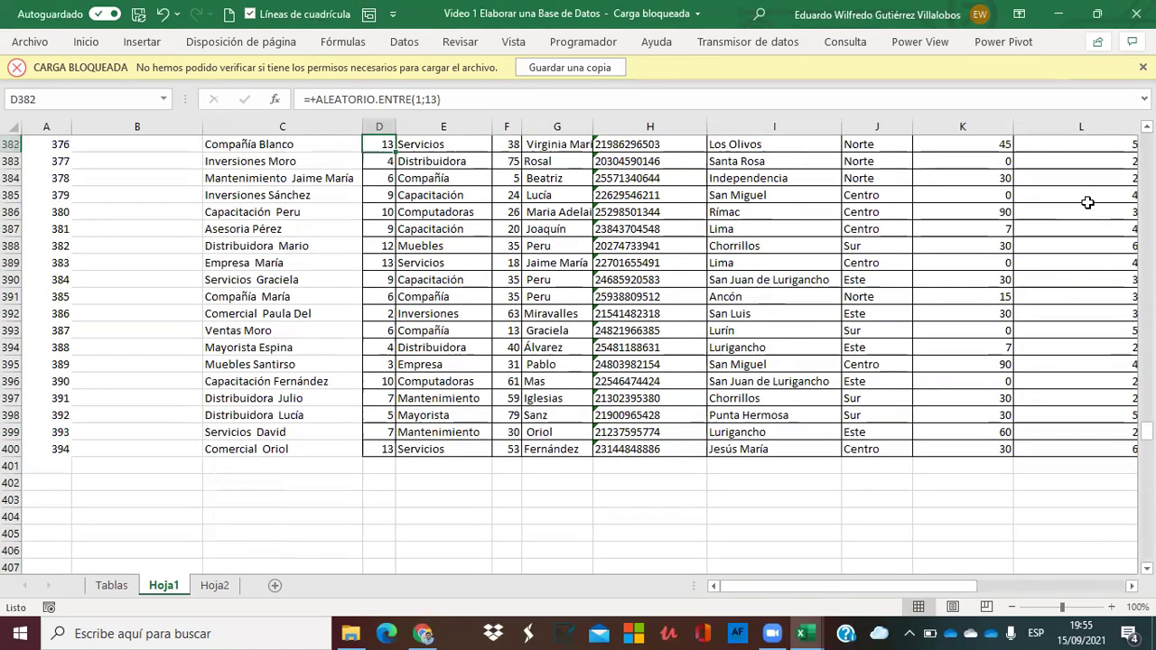
key("Up")
key("Up")
key("Up")
key("Up")
key("Up")
key("Up")
key("Up")
key("Up")
key("Up")
key("Up")
key("Up")
key("Up")
key("Up")
key("Up")
key("Up")
key("Up")
key("Up")
key("Up")
key("Up")
key("Up")
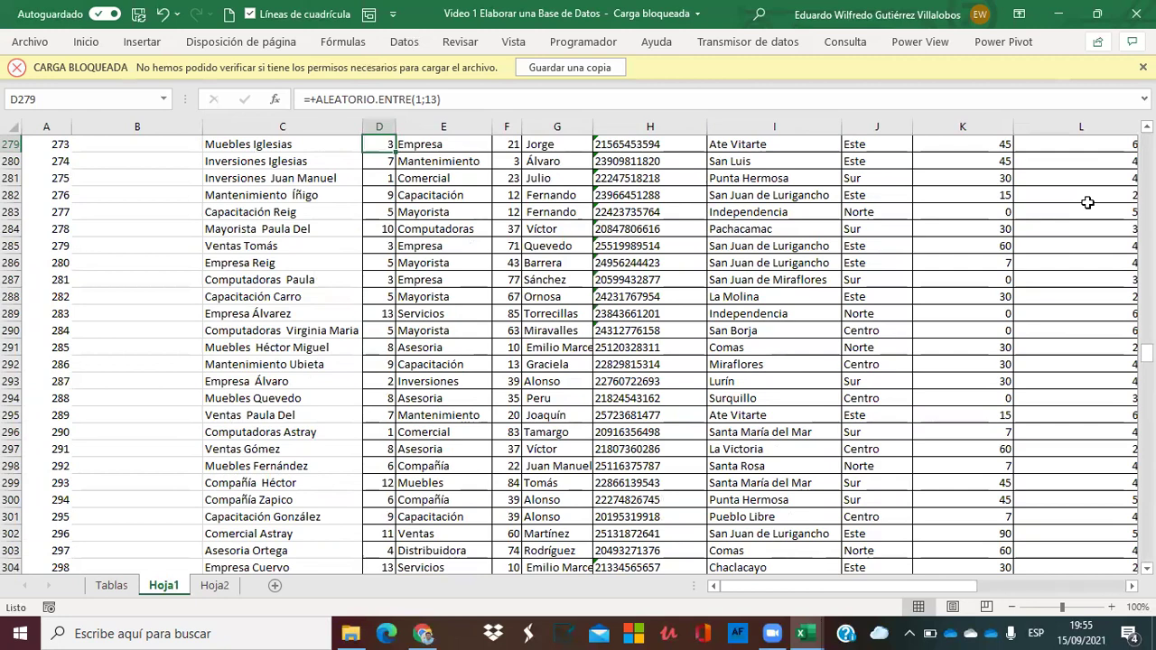
key("ctrl+Up")
key("Up")
key("Up")
key("Up")
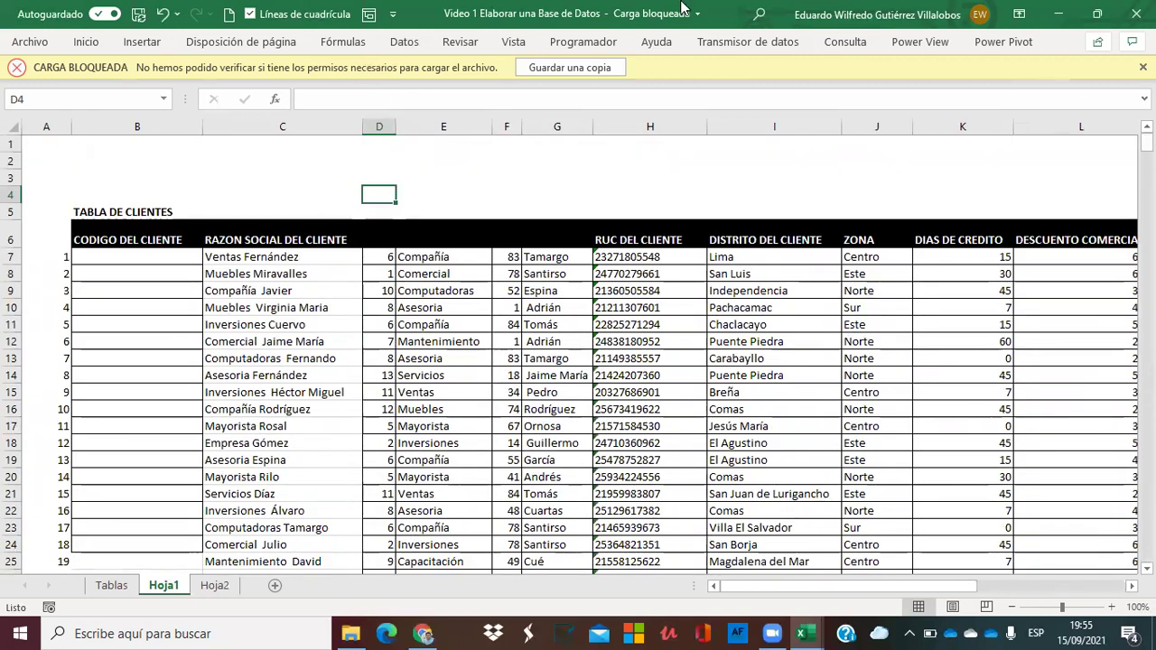
Delete the helper columns D through G so RUC follows the names.
left_click_drag(376, 127, 569, 126)
right_click(458, 126)
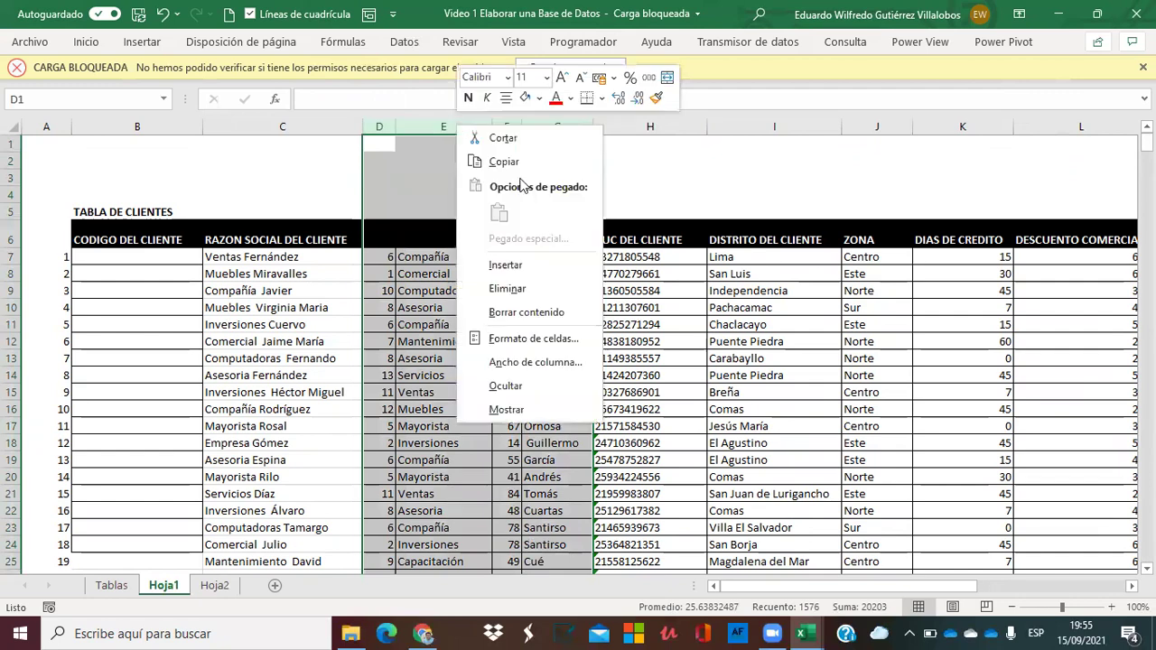
left_click(539, 288)
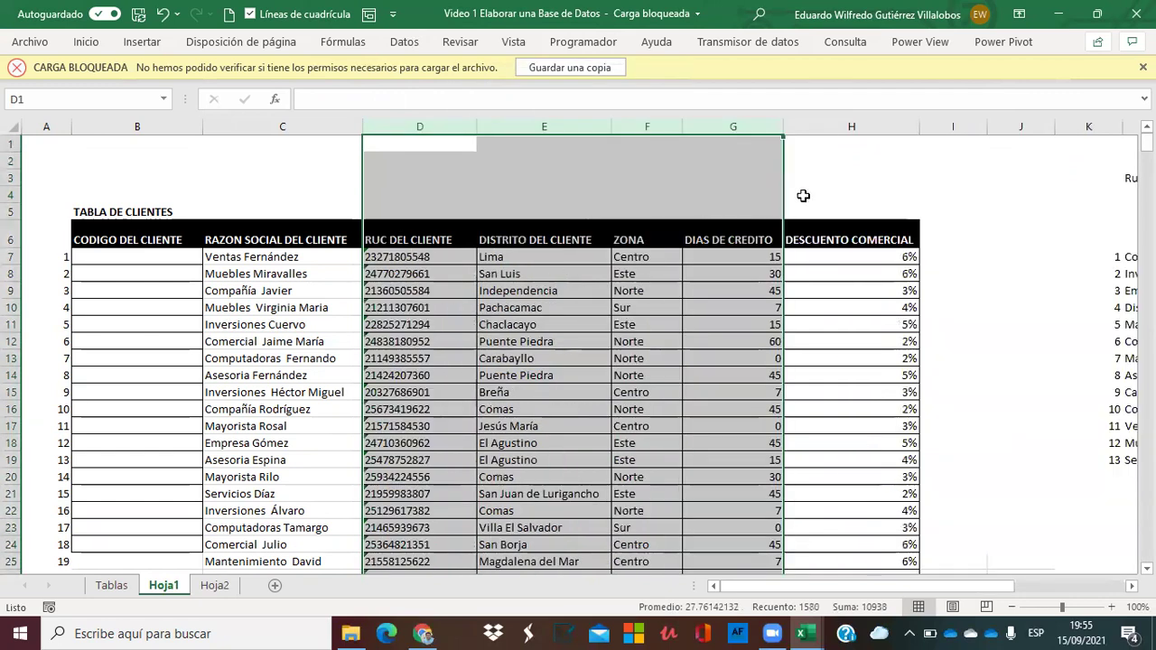
left_click(870, 181)
Clear the lookup lists in columns K through T.
key("Right")
key("Right")
key("Right")
key("Right")
key("Right")
key("Right")
key("Right")
key("Right")
key("Right")
key("Right")
key("Right")
key("Right")
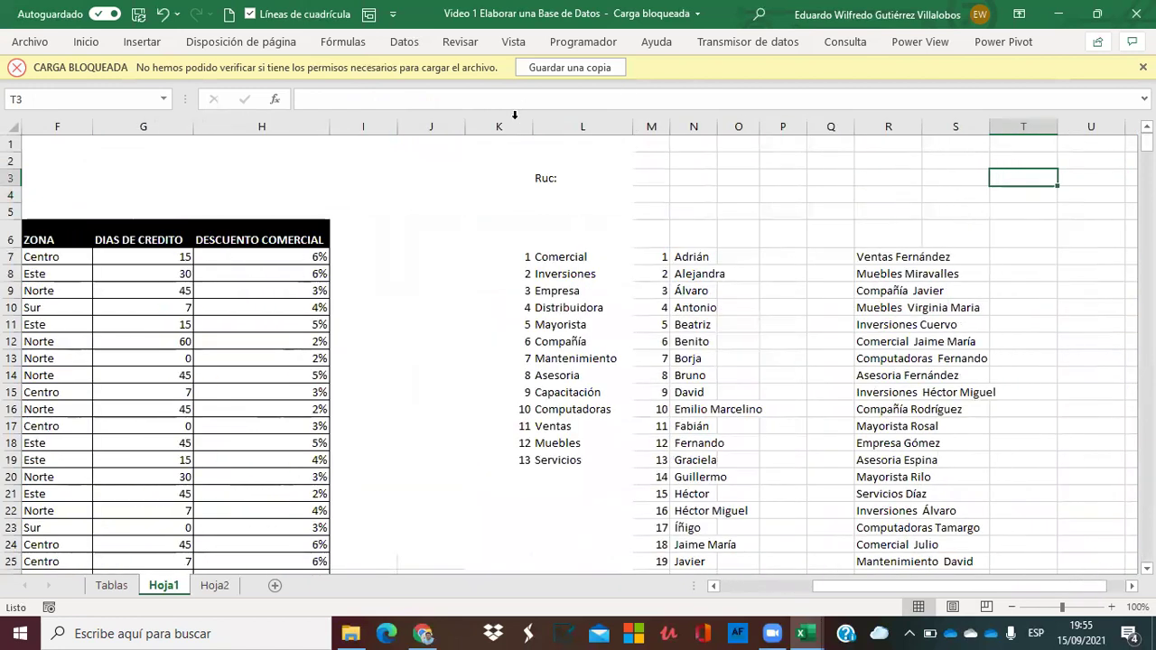
left_click_drag(501, 121, 1004, 154)
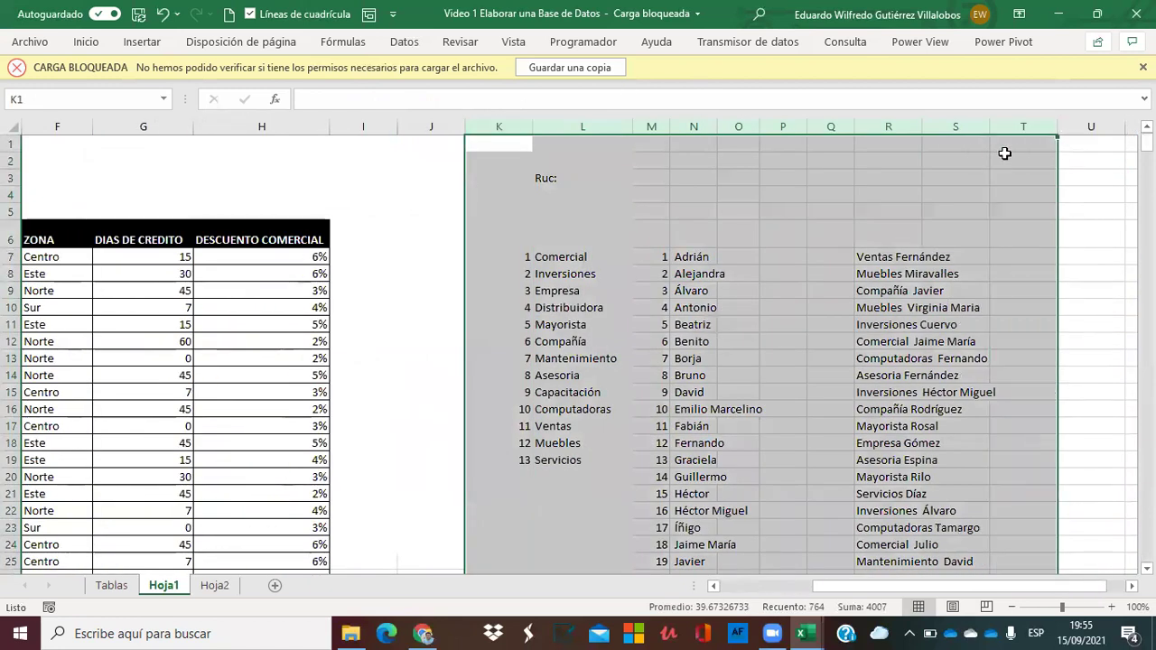
key("Delete")
left_click(382, 160)
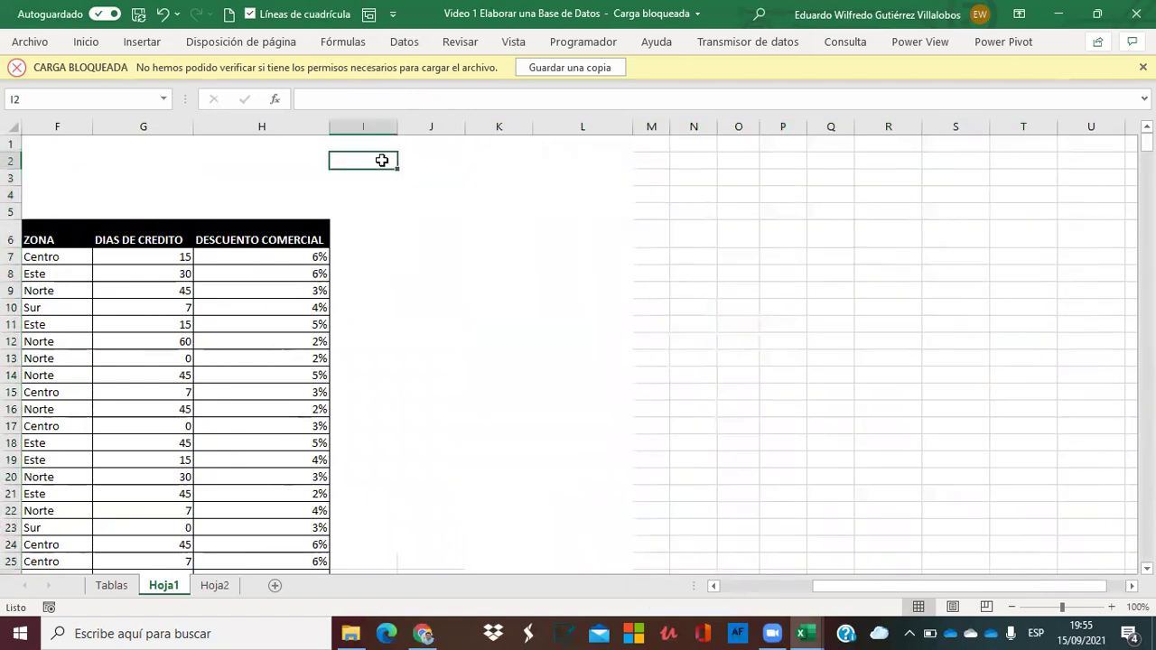
key("Left")
key("Left")
key("Left")
key("Left")
key("Left")
key("Left")
key("Left")
key("Left")
key("Right")
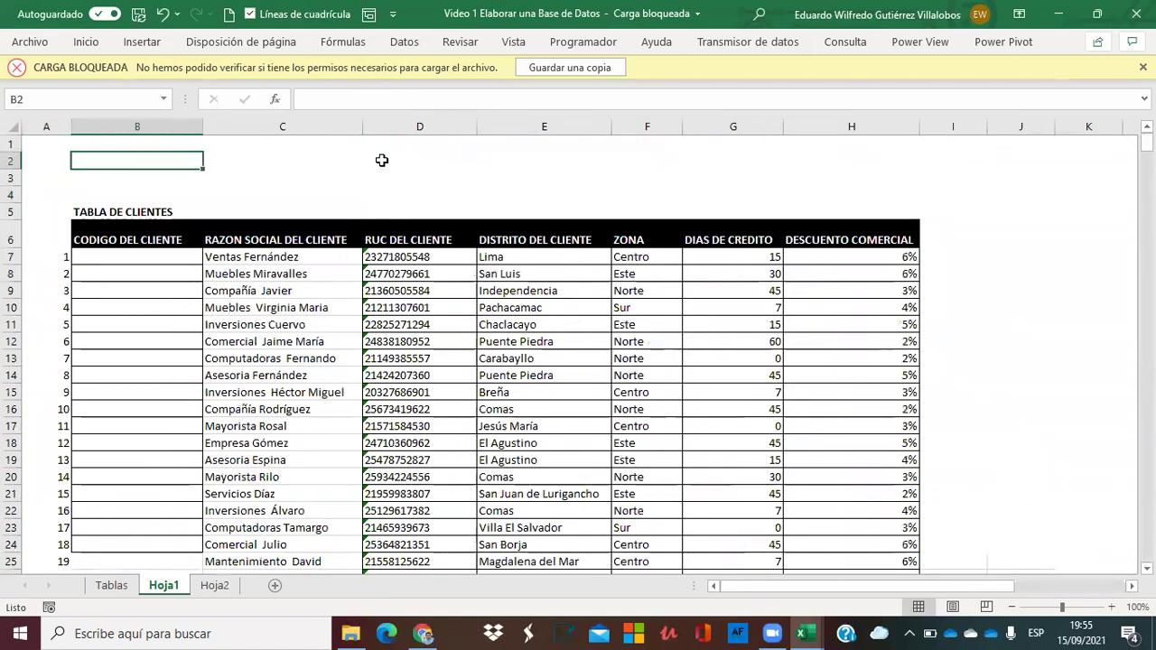
Format Painter column B's formatting onto column C, then widen column C for the names.
left_click(90, 126)
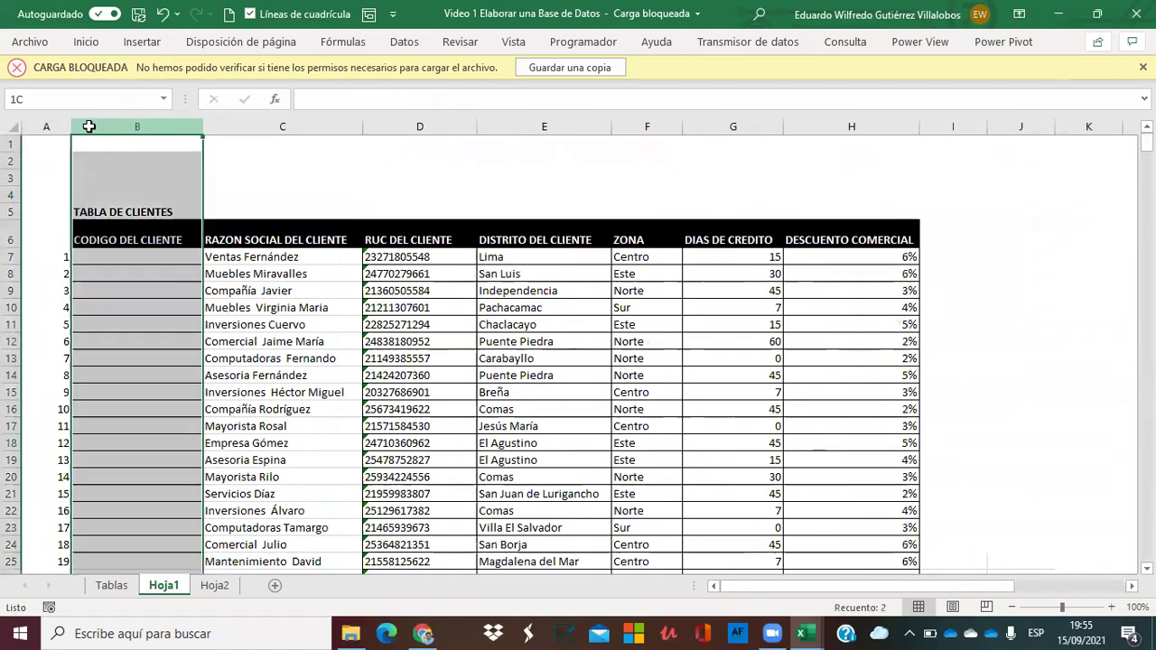
left_click(86, 42)
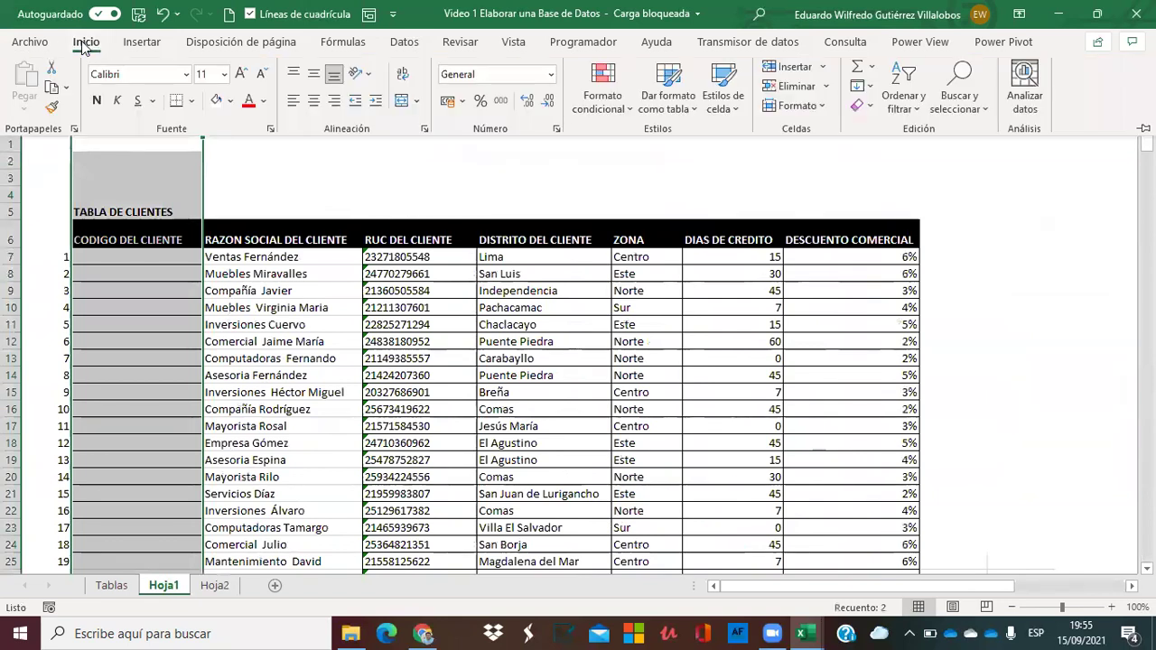
left_click(50, 107)
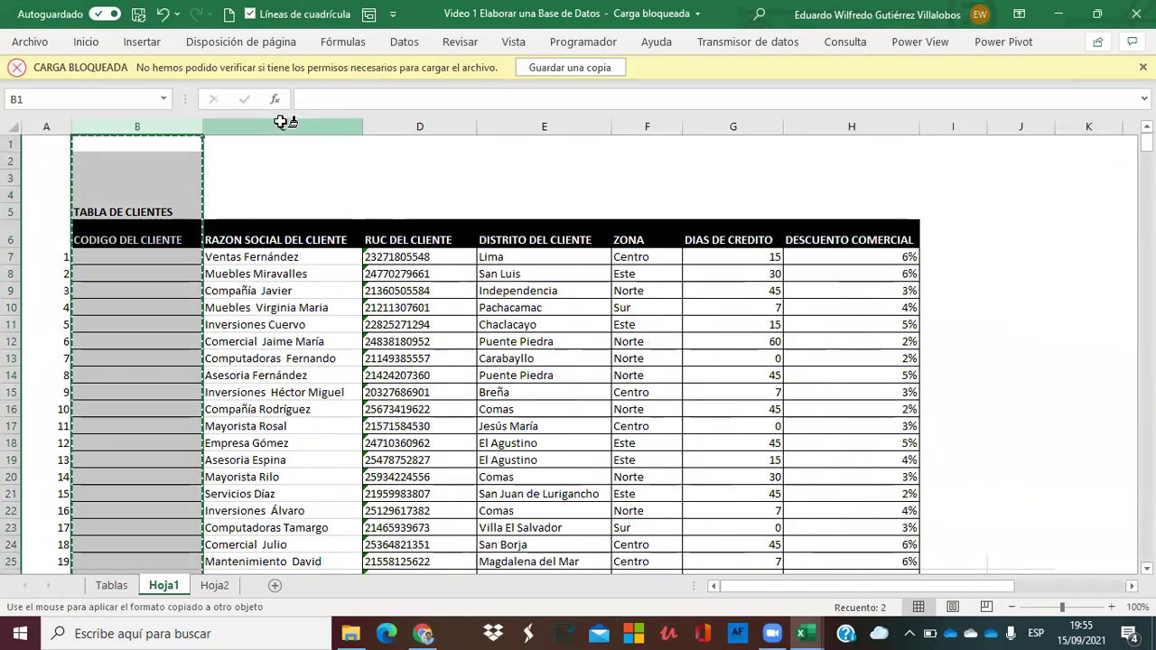
left_click(281, 123)
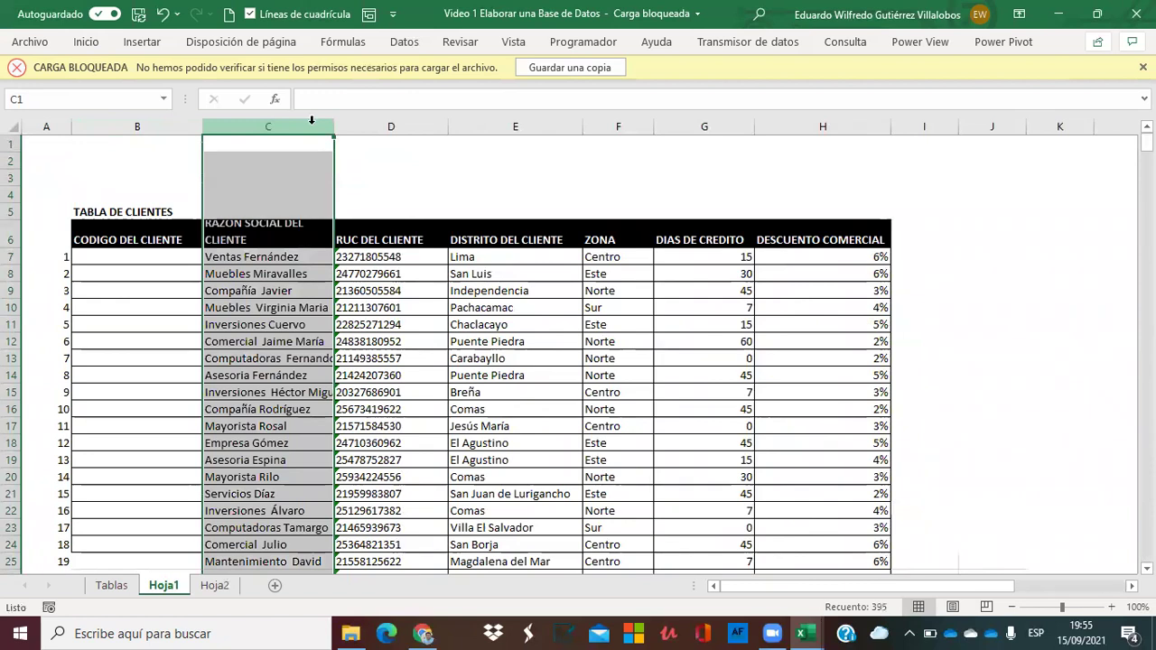
left_click(360, 171)
left_click_drag(335, 131, 394, 134)
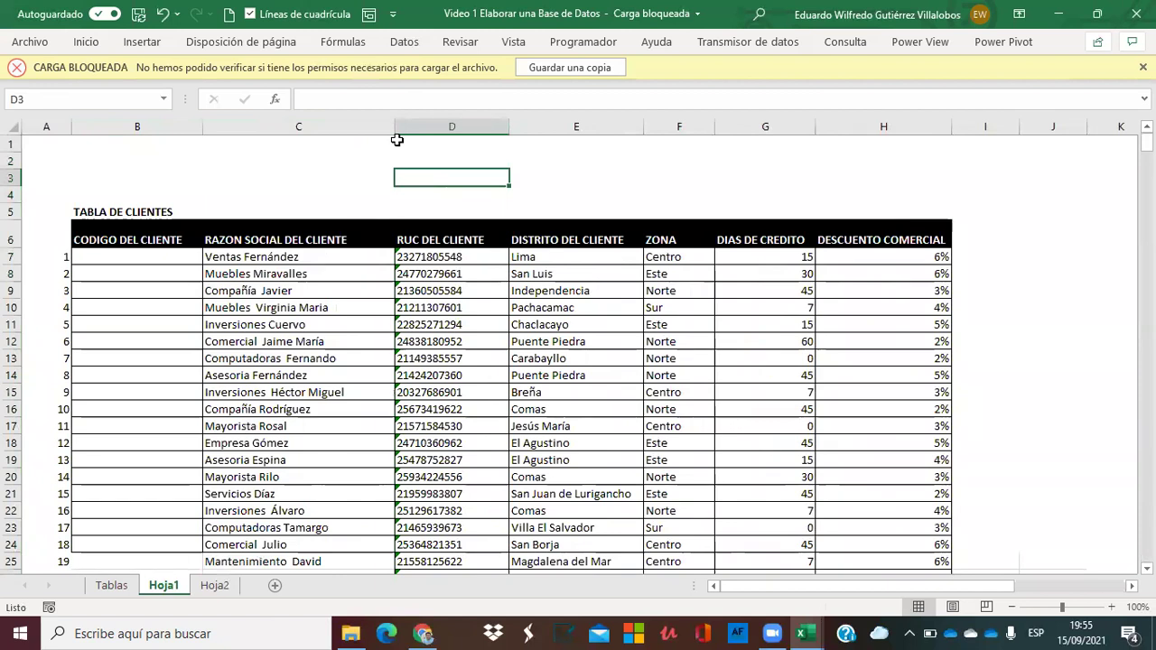
Enter C-0001 in B7 and fill the codes down the whole customer list.
left_click(87, 257)
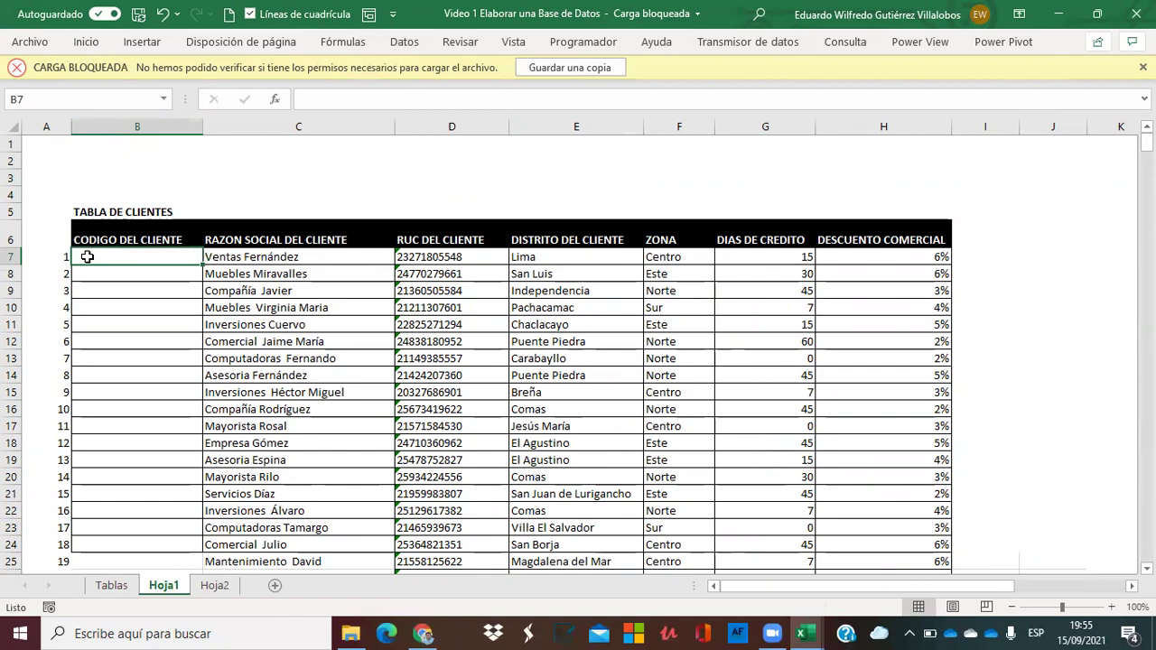
type("C-")
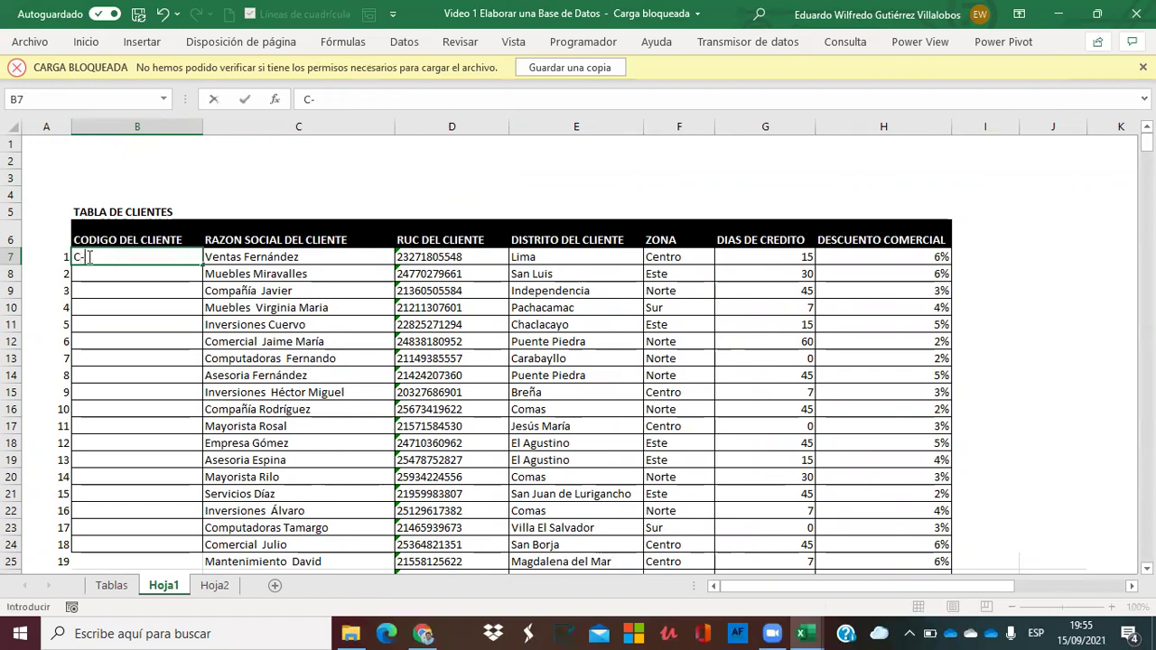
type("0001")
key("Return")
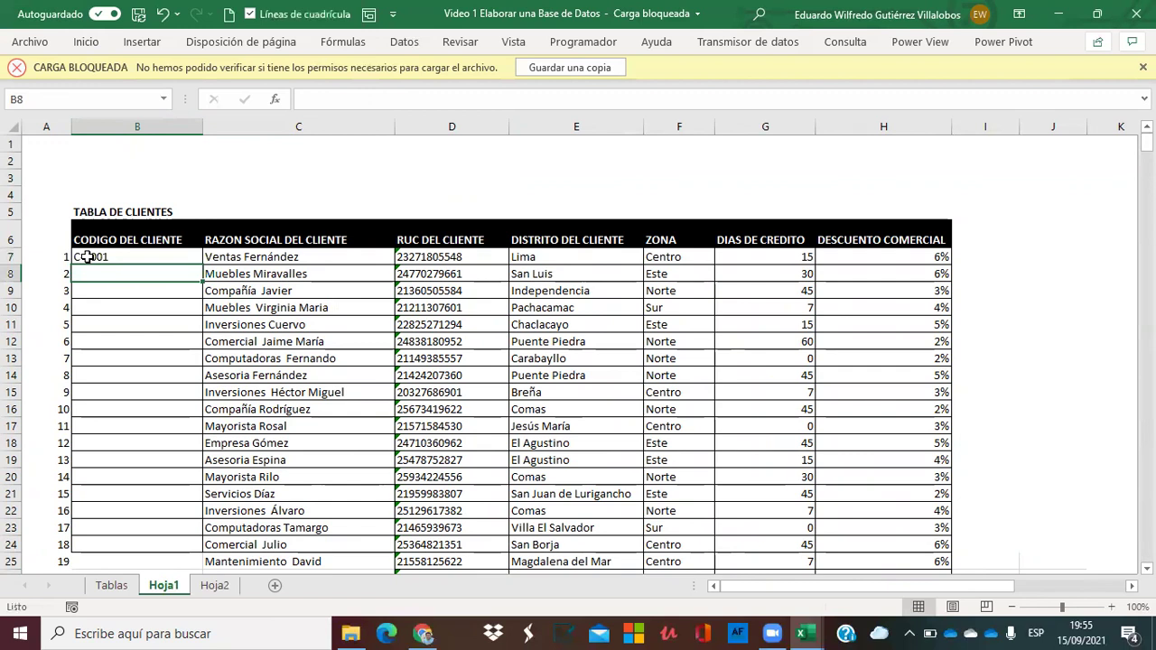
left_click(92, 256)
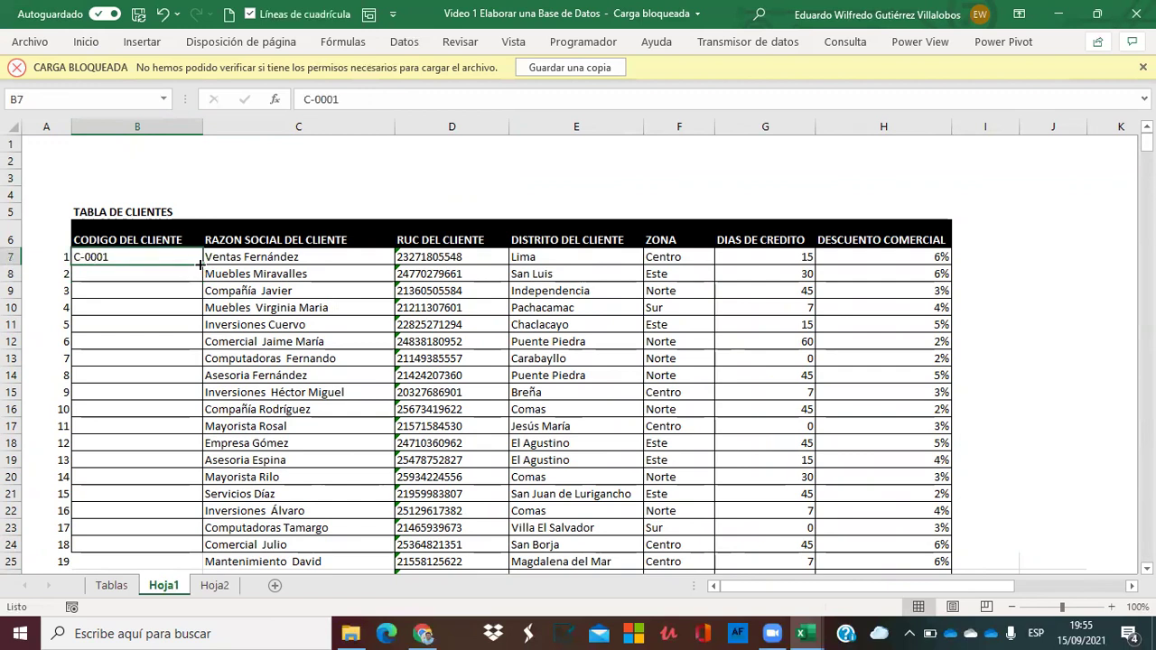
double_click(201, 264)
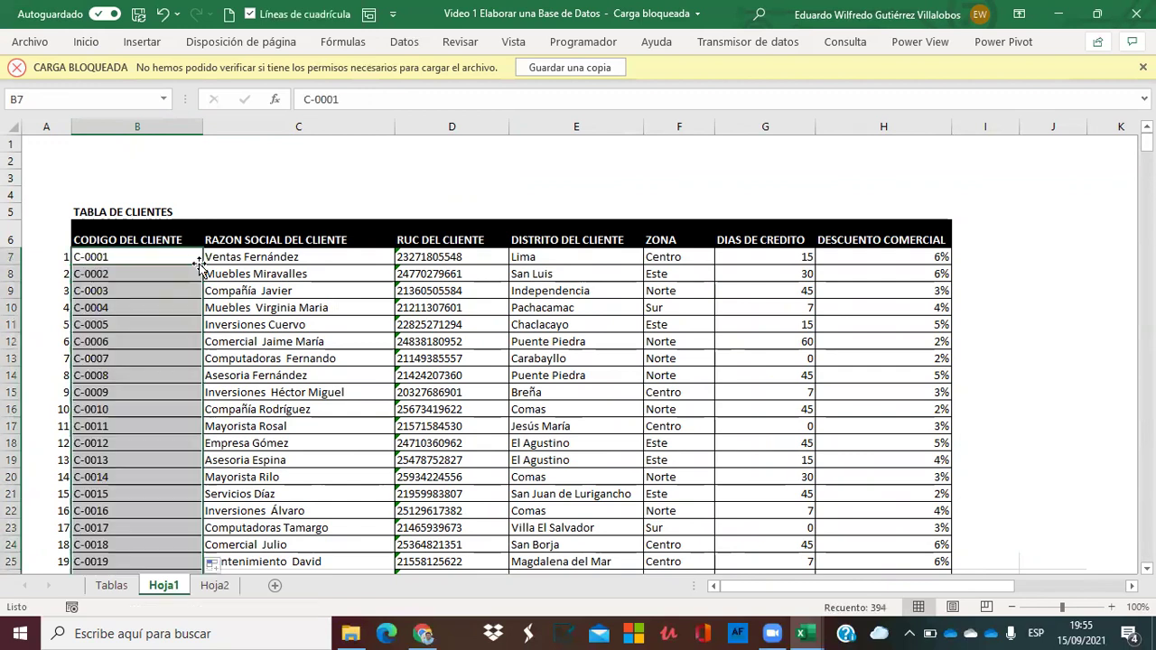
left_click(946, 199)
left_click_drag(1146, 143, 1106, 136)
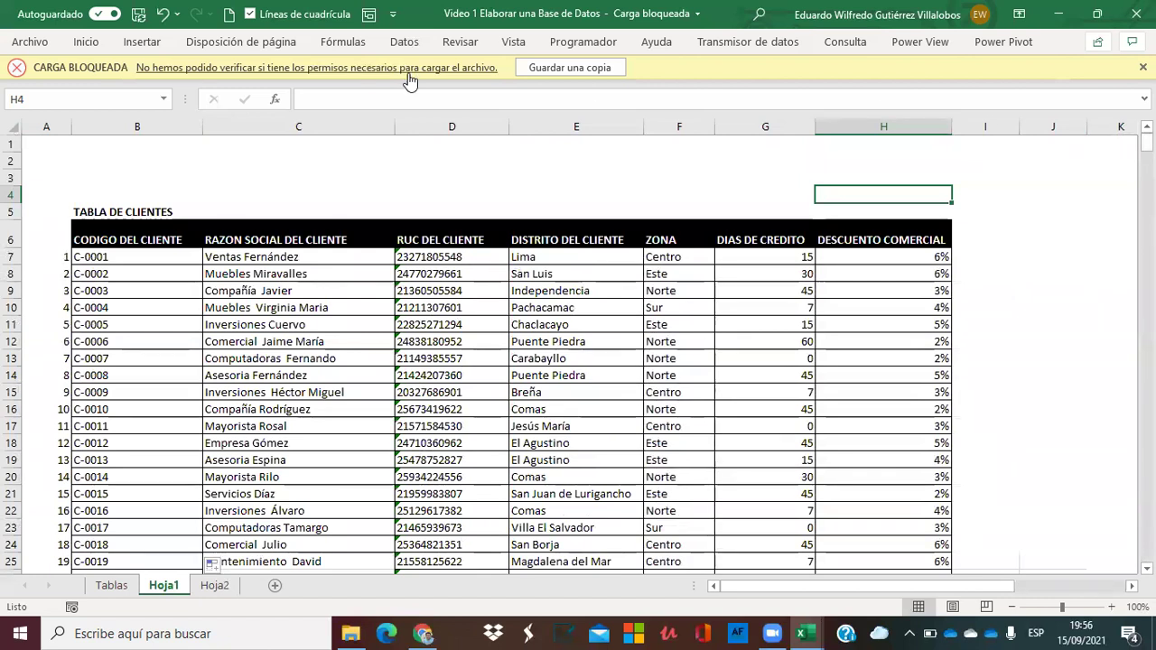
Reapply column B's formatting to column C and widen it to show full names.
left_click(169, 122)
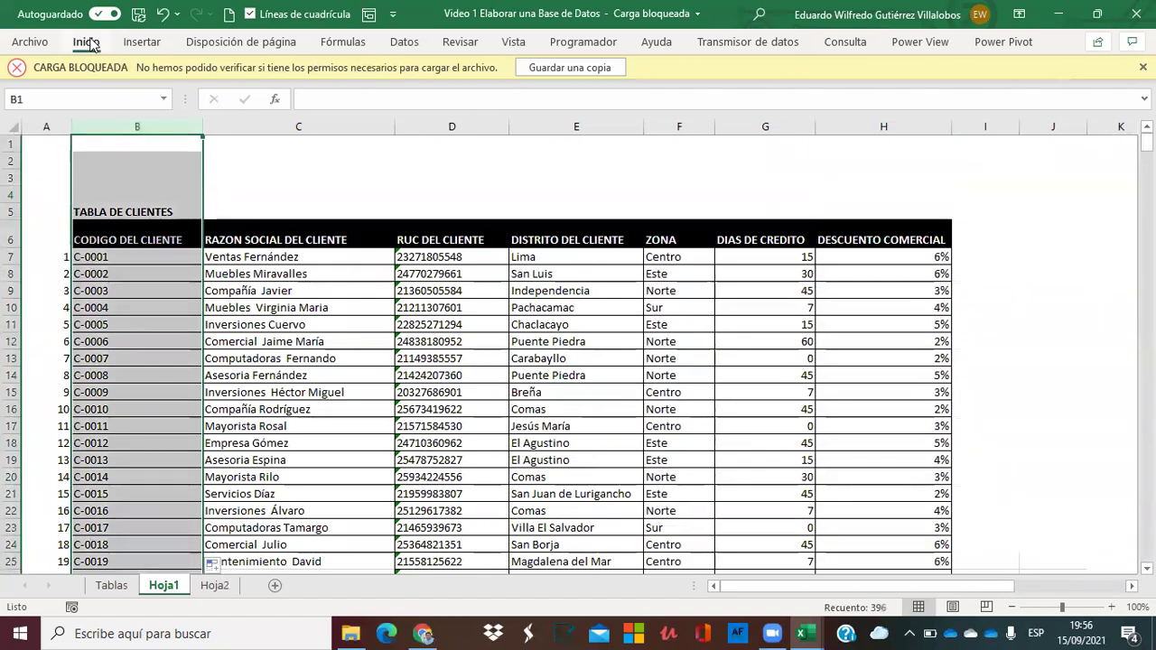
left_click(87, 41)
left_click(51, 109)
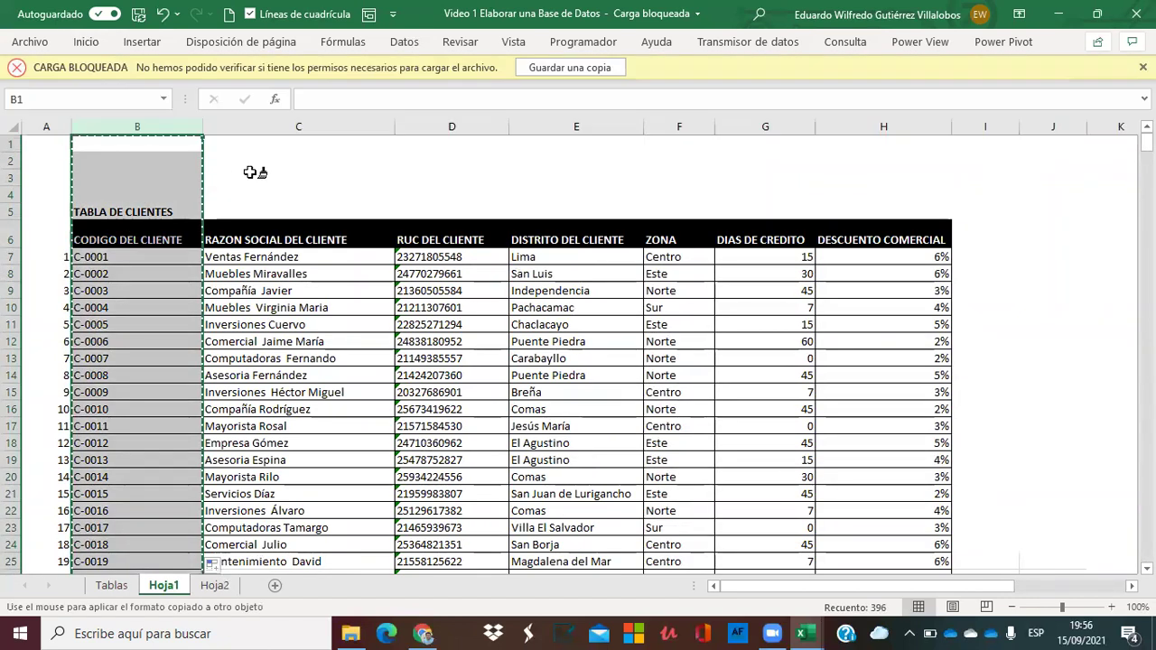
left_click(284, 125)
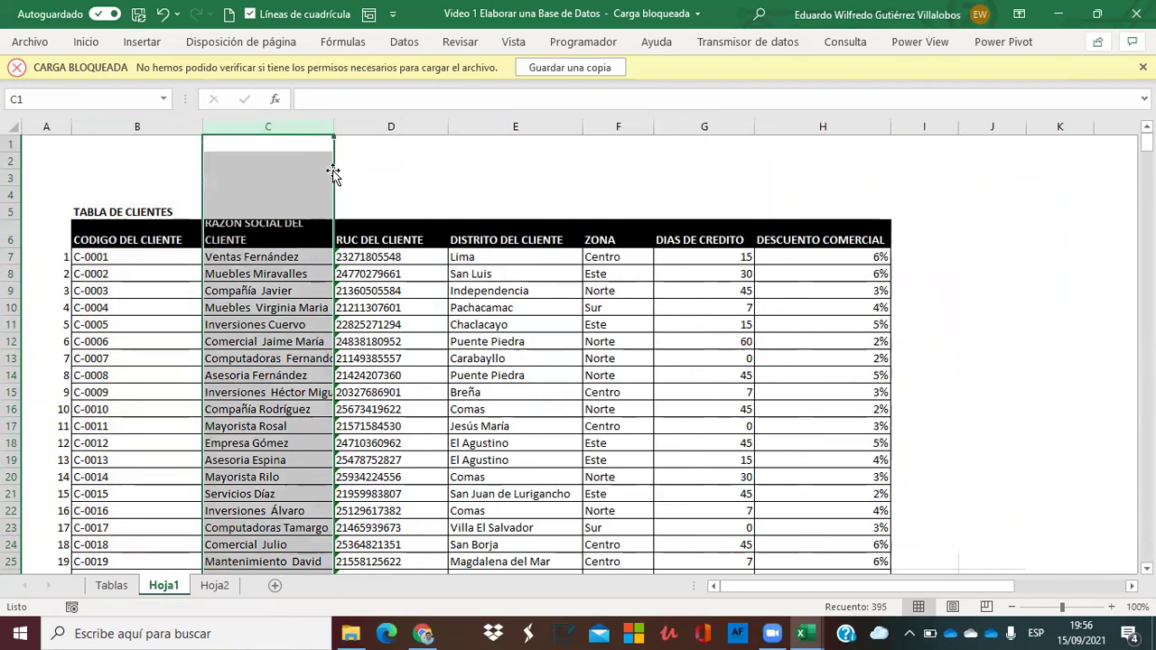
left_click(318, 176)
left_click_drag(335, 121, 404, 142)
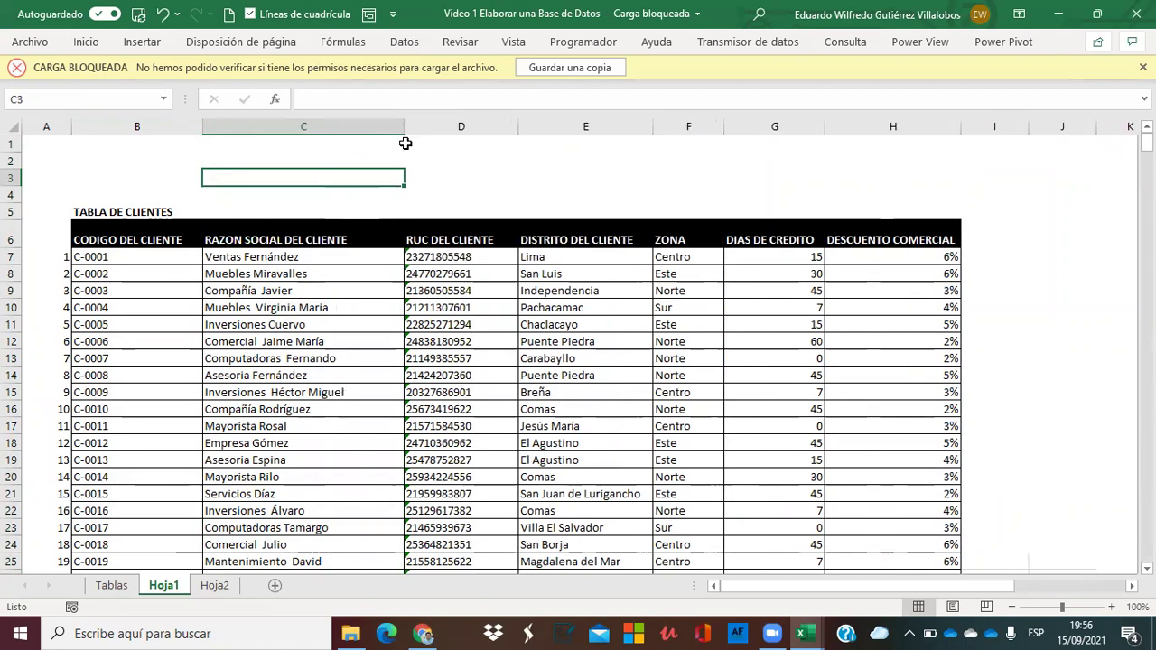
double_click(164, 586)
Rename Hoja1 to Clientes and delete the Hoja2 sheet.
type("Clientes")
key("Return")
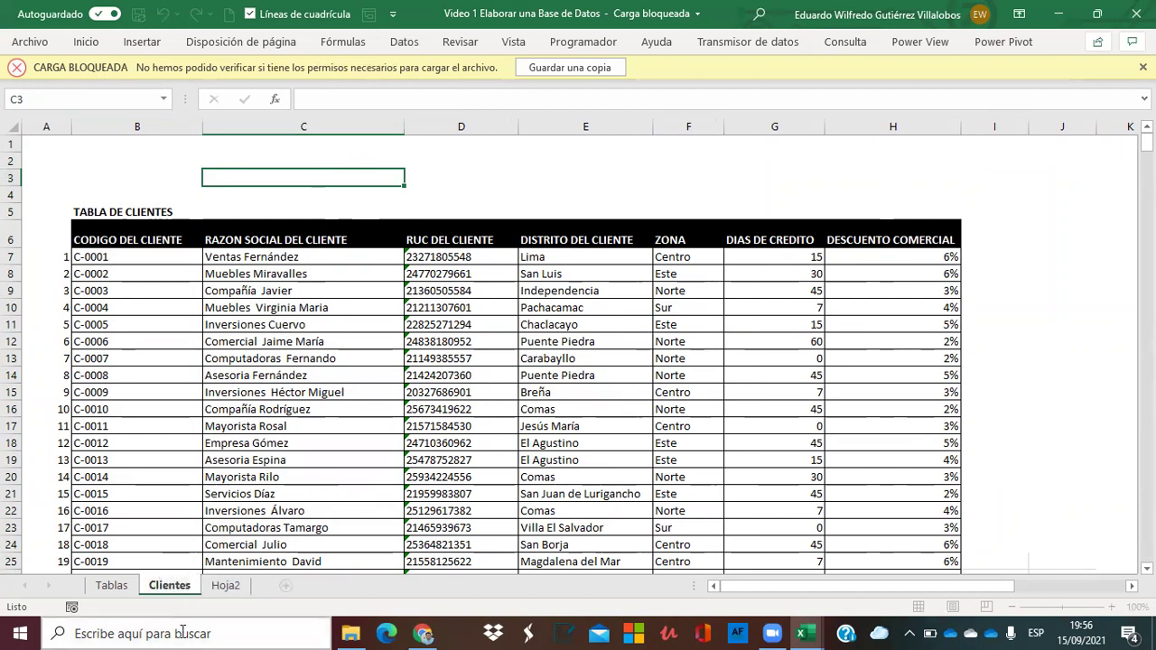
left_click(225, 587)
right_click(226, 589)
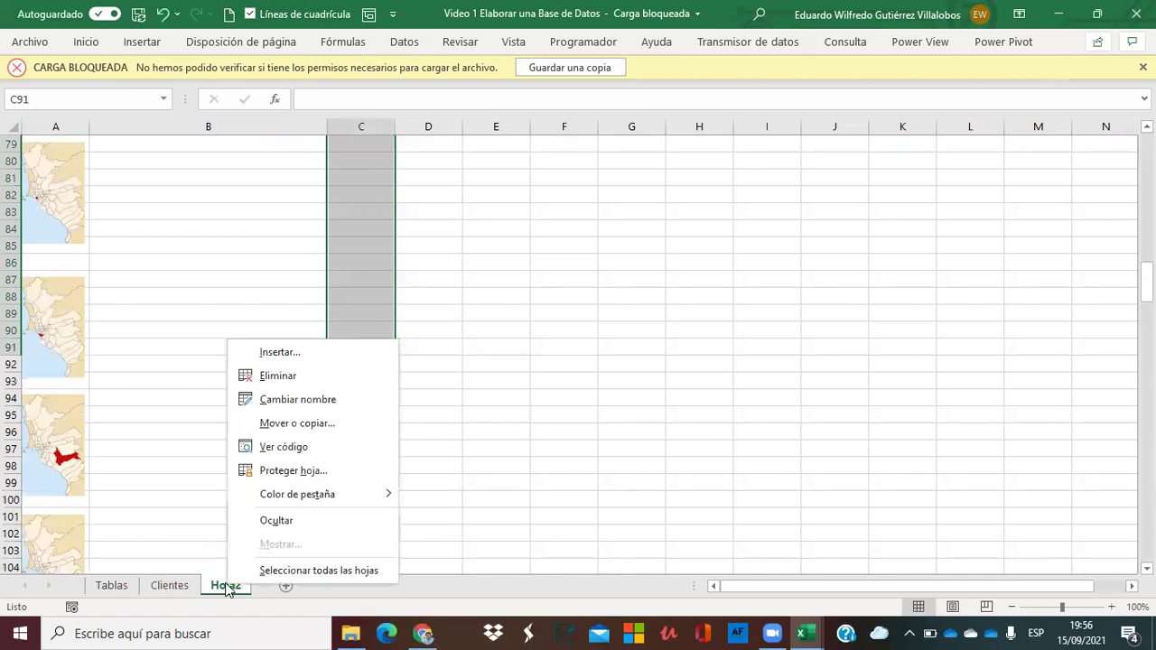
left_click(292, 376)
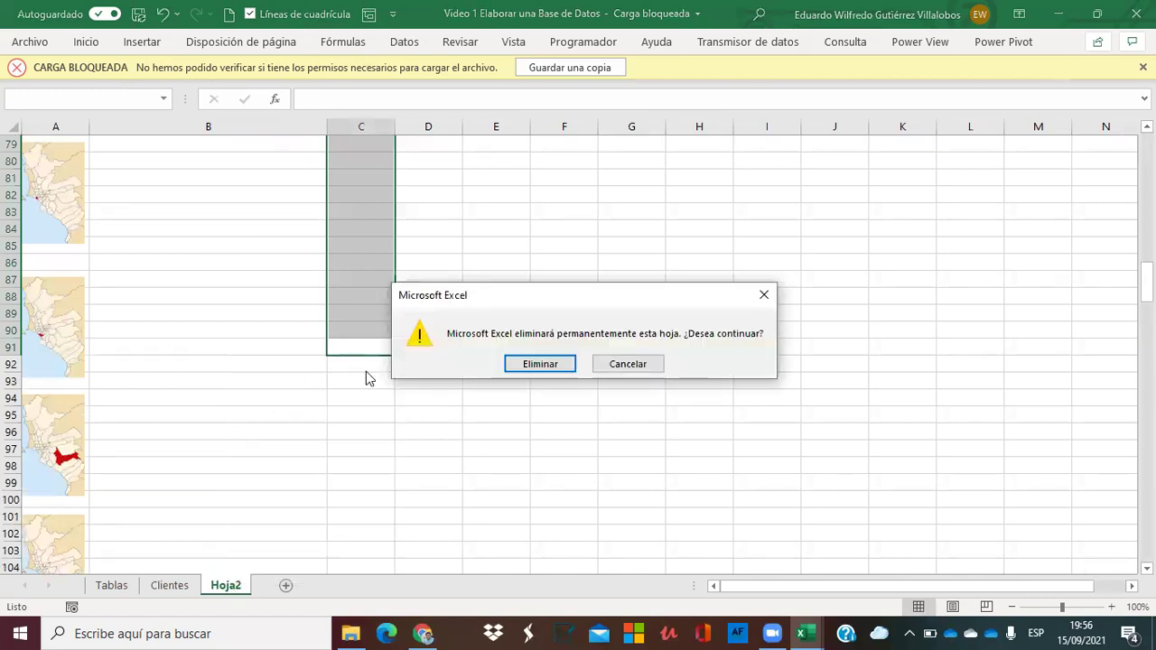
left_click(536, 364)
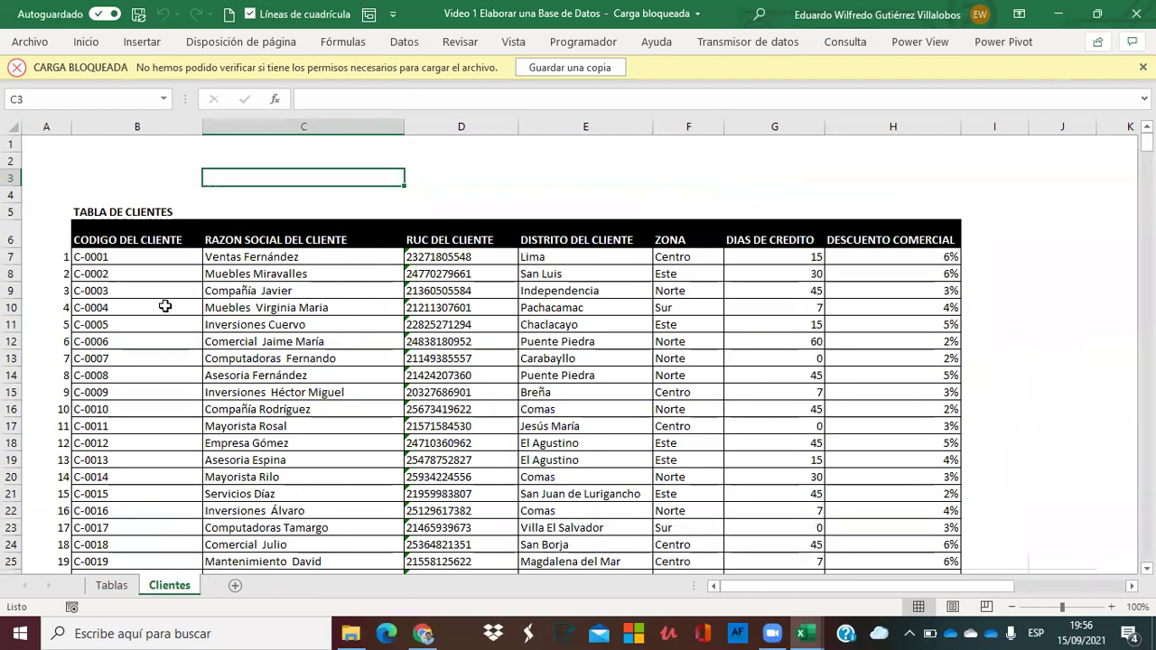
left_click(111, 585)
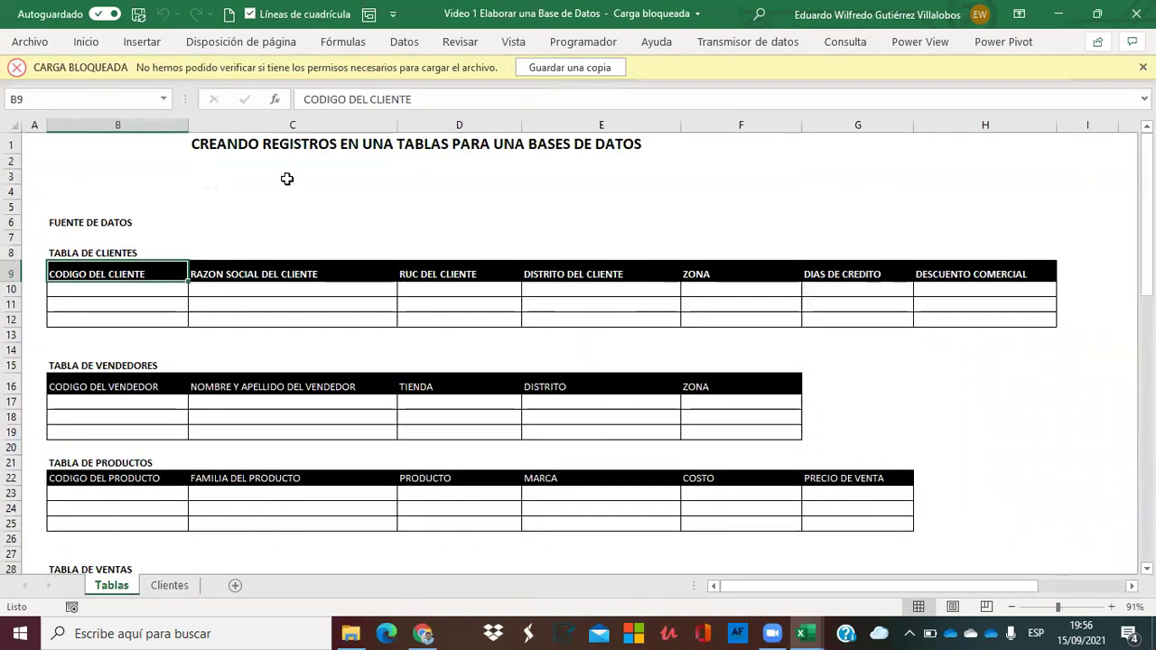
Copy the title from Tablas cell C1 into cell B3 of the Clientes sheet.
left_click(227, 147)
key("ctrl+c")
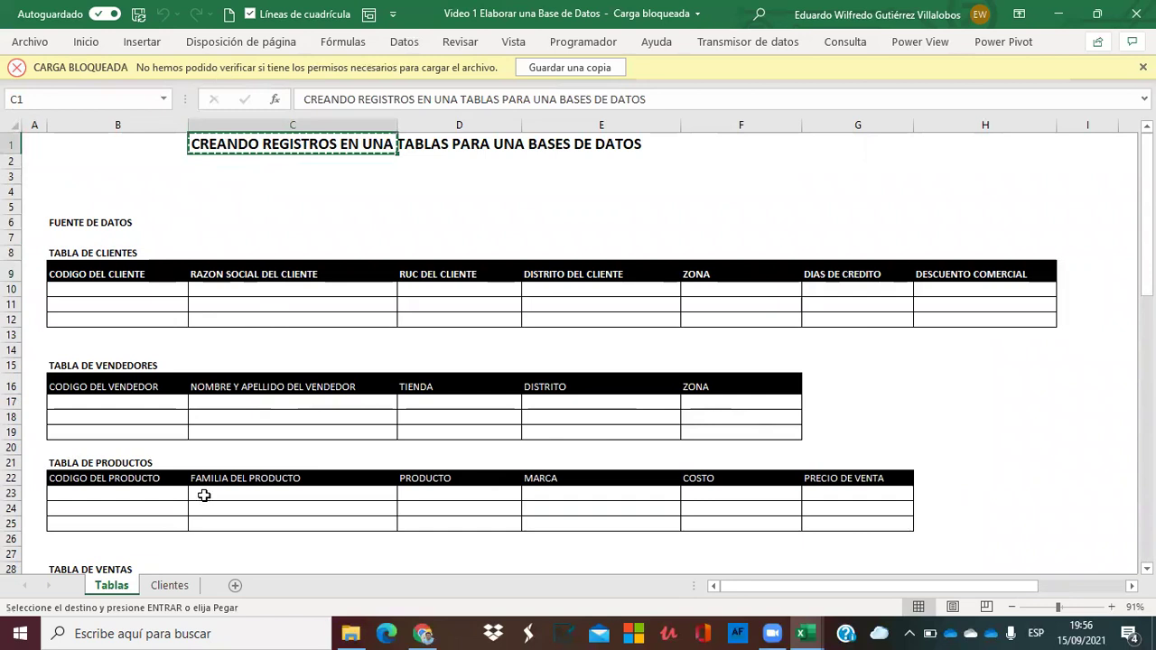
left_click(169, 585)
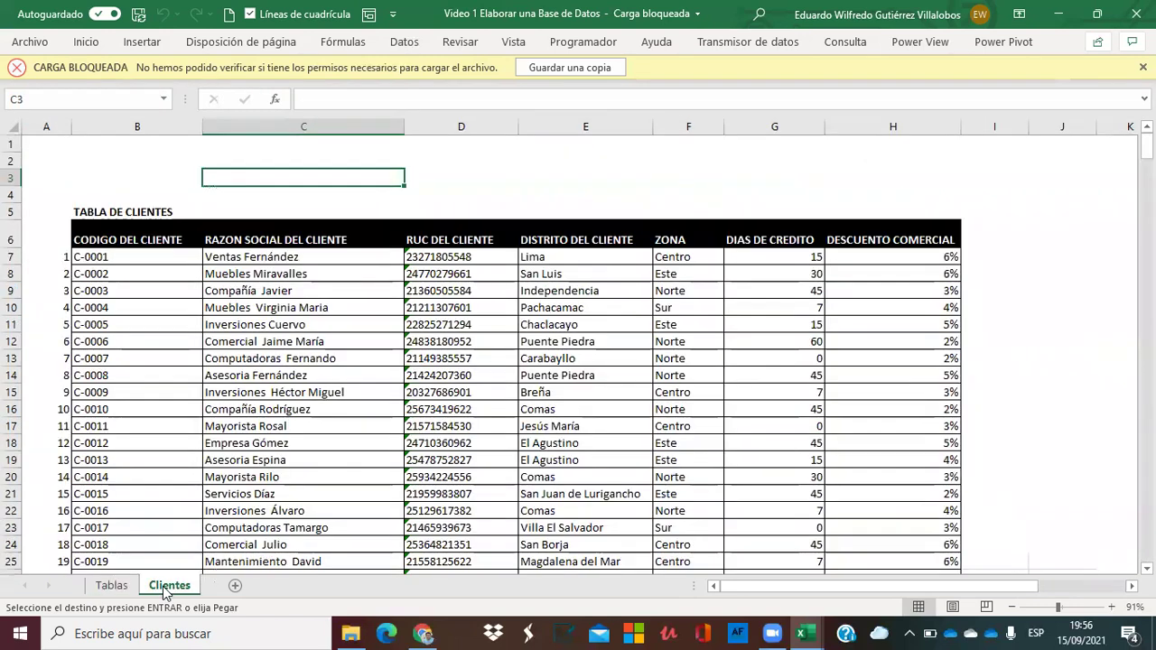
left_click(135, 171)
key("ctrl+v")
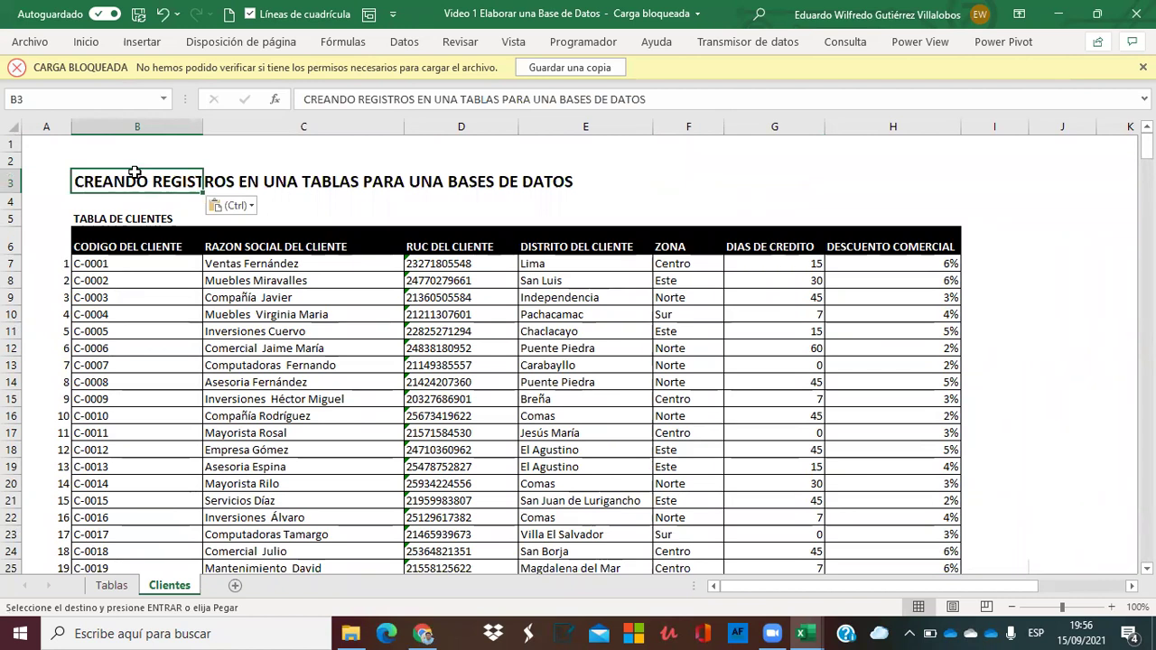
left_click(700, 164)
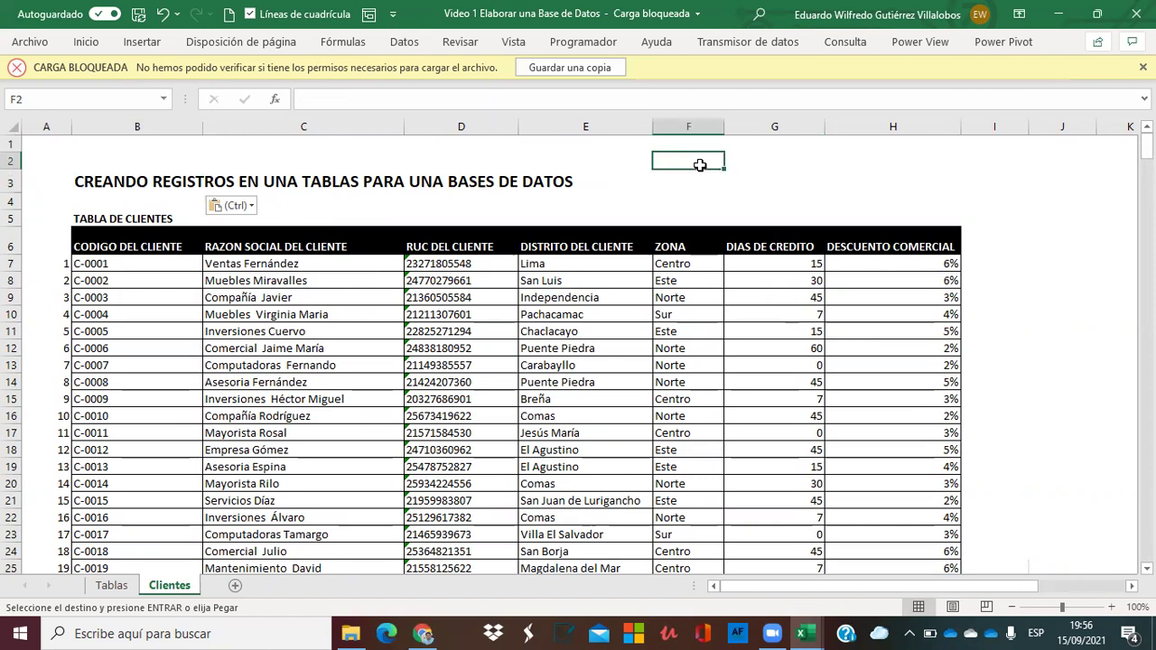
left_click(384, 277)
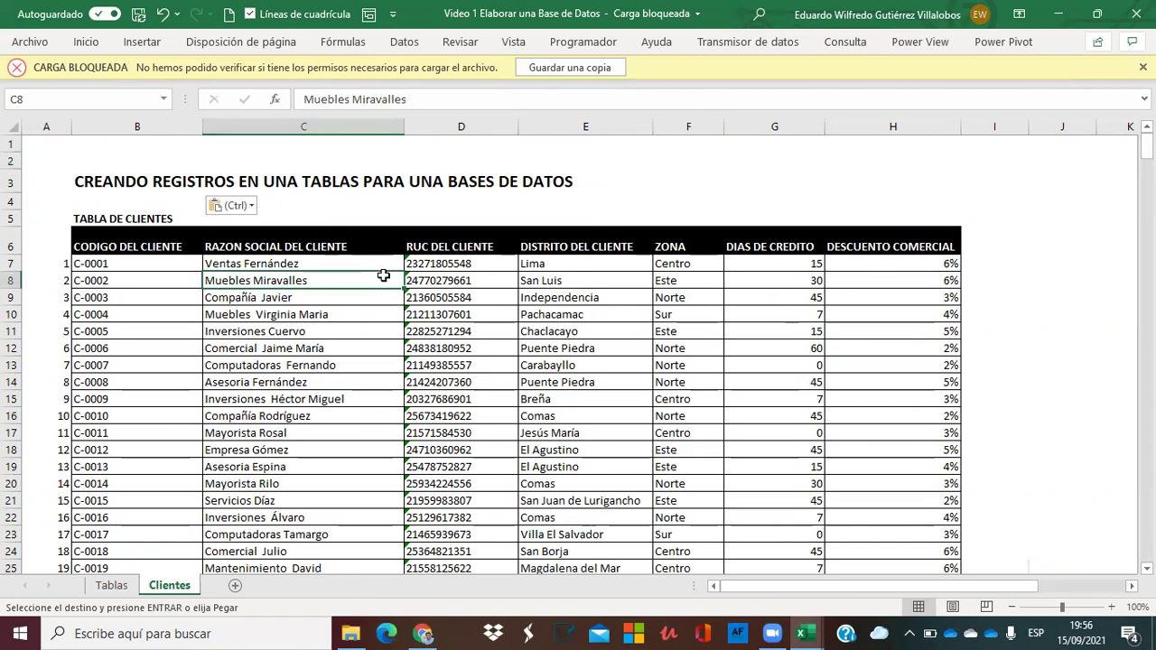
key("Down")
key("Down")
key("ctrl+shift+Down")
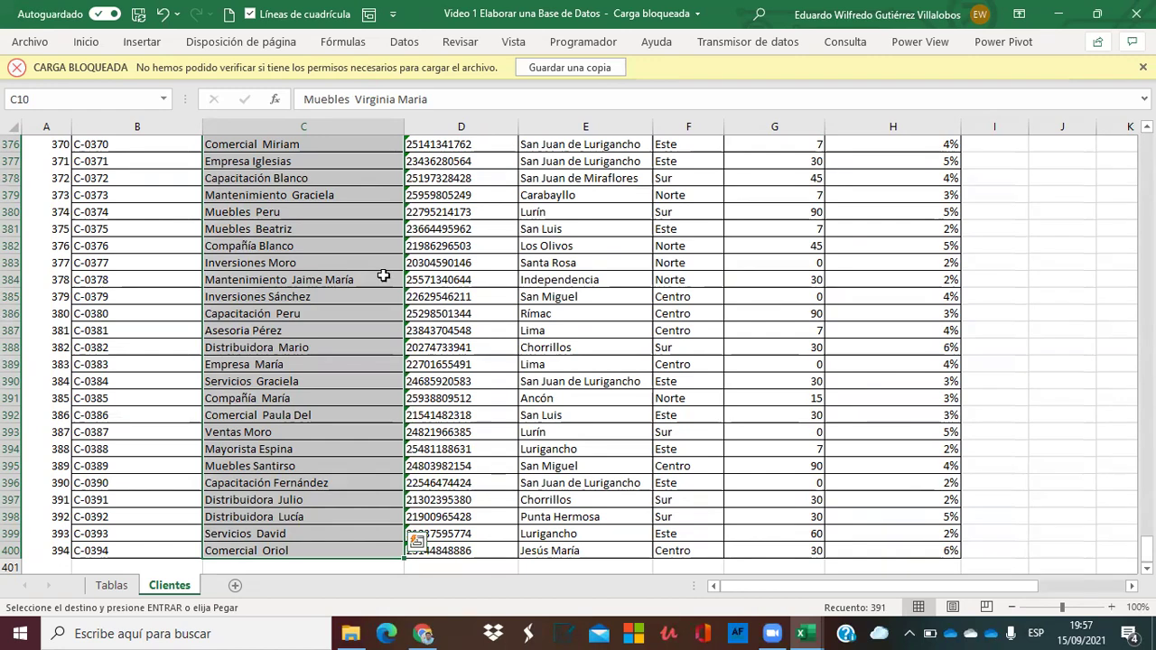
key("Right")
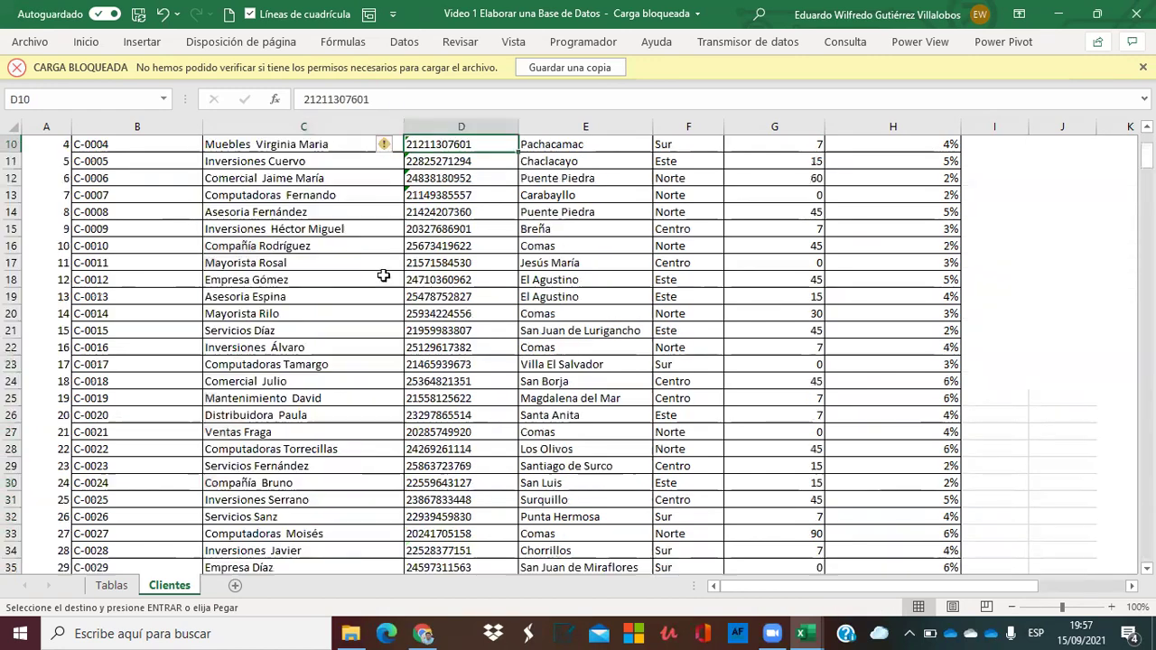
key("Right")
key("shift+Up")
key("shift+Up")
key("shift+Up")
key("shift+Up")
key("Down")
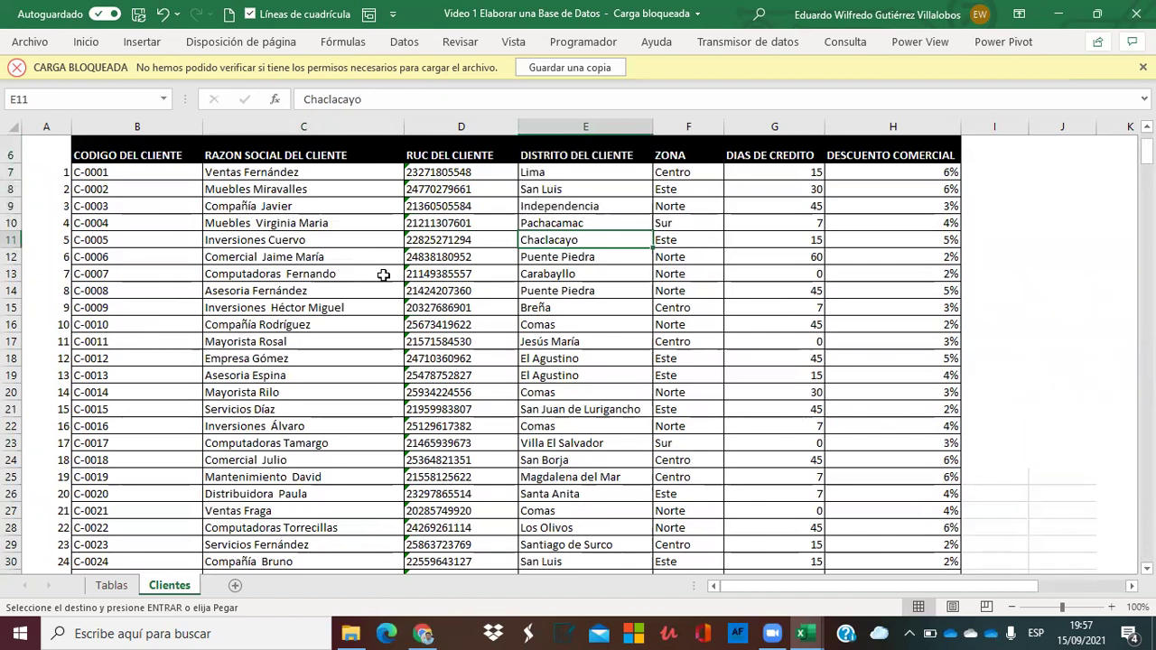
left_click(108, 147)
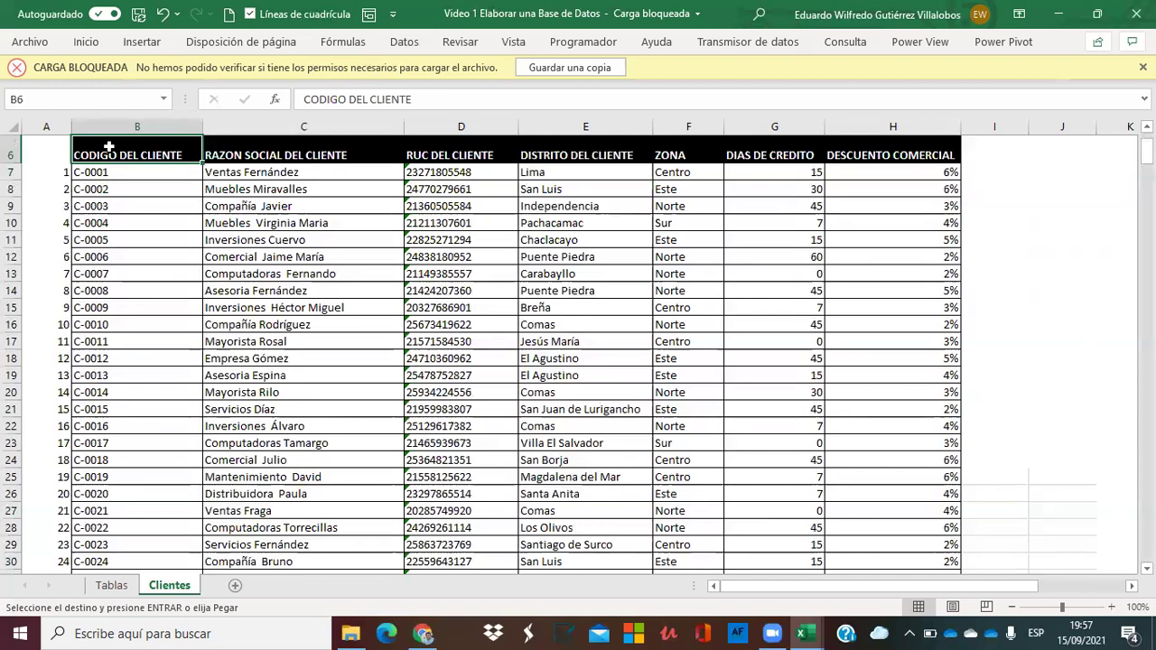
left_click(786, 186)
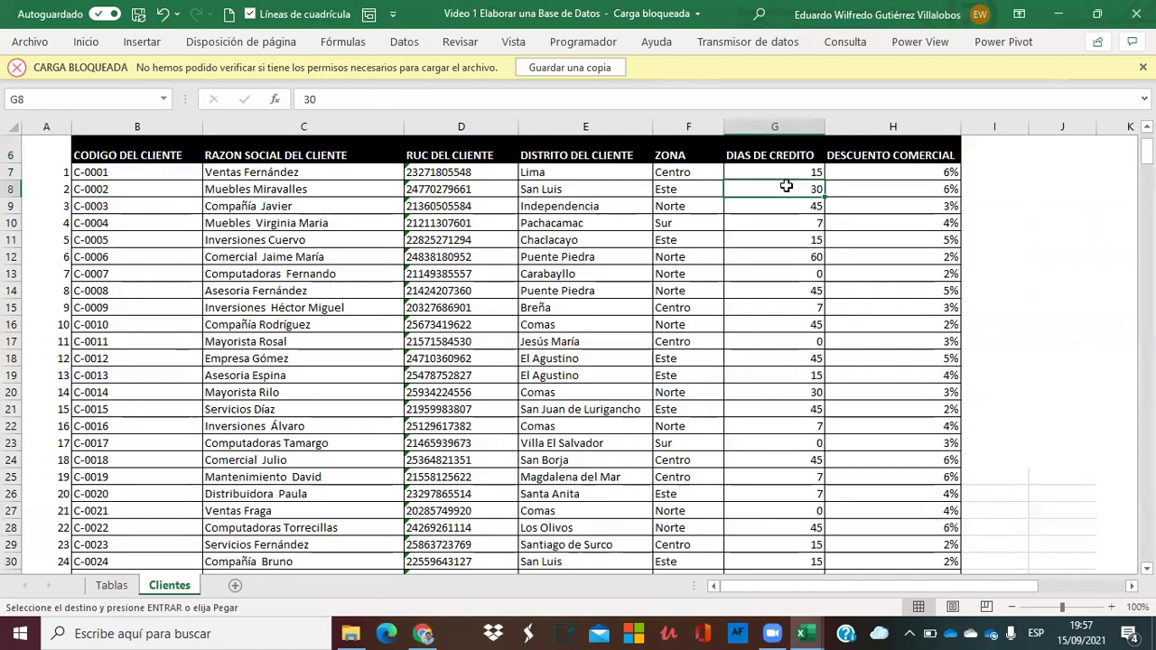
key("Up")
key("Up")
key("Up")
key("Up")
key("Up")
key("Up")
key("Up")
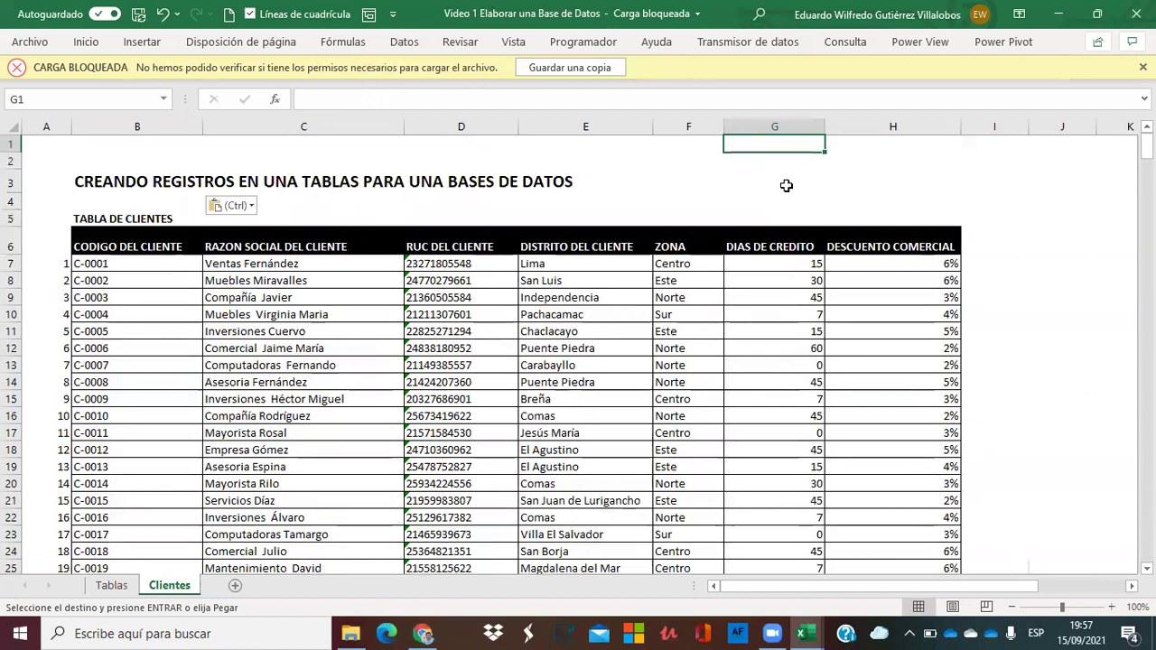